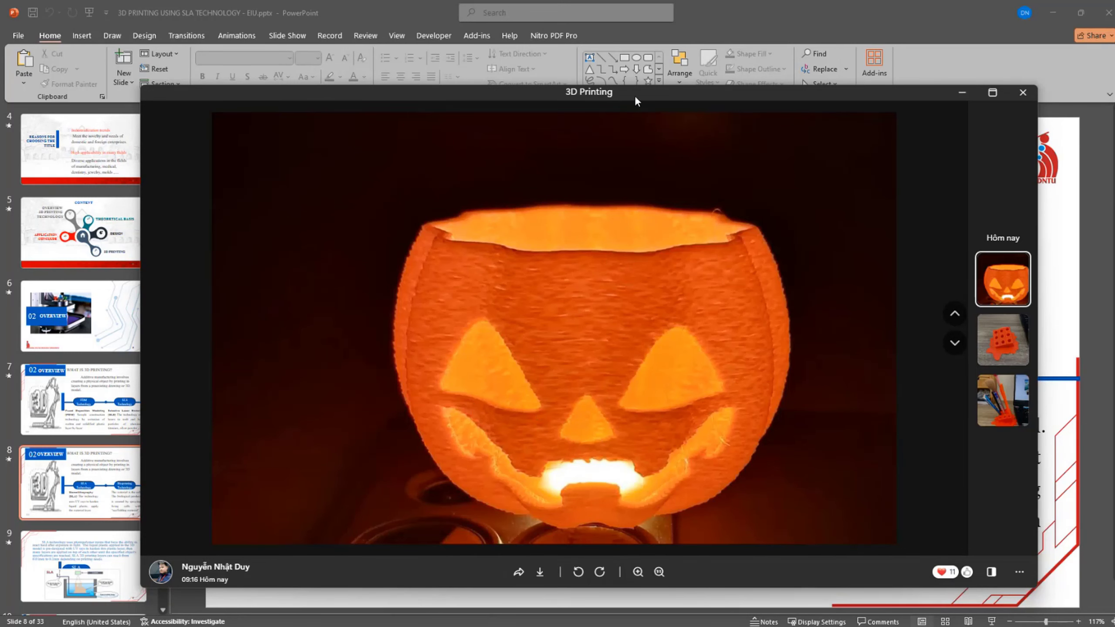
Move the jack-o'-lantern photo aside and switch over to Autodesk Inventor
{"action": "left_click_drag", "start_coordinate": [634, 97], "coordinate": [634, 91]}
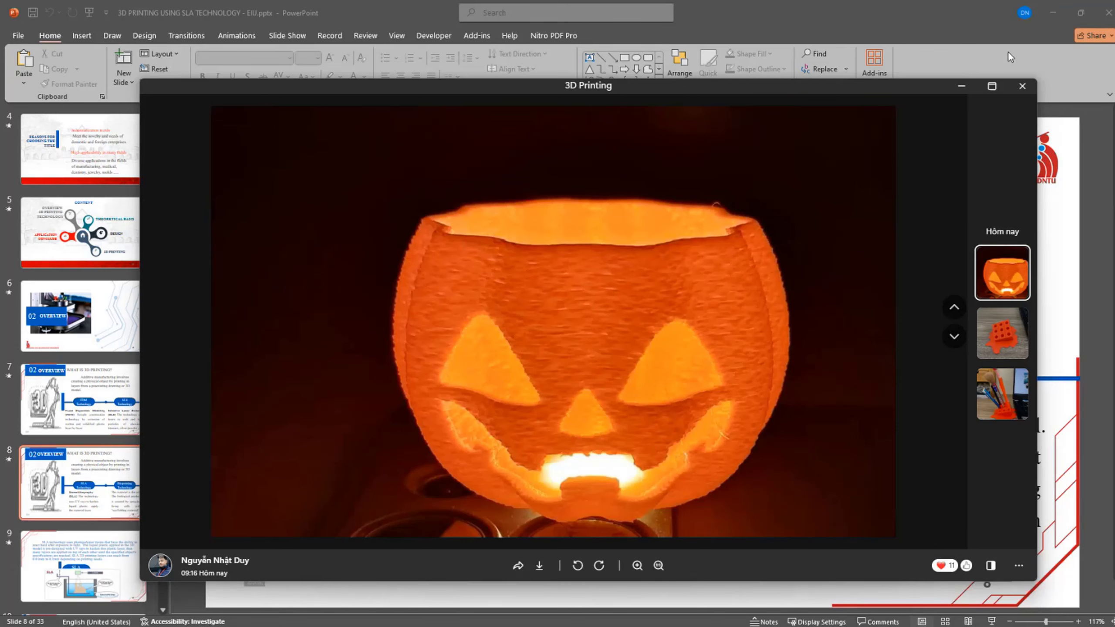
{"action": "key", "text": "Escape"}
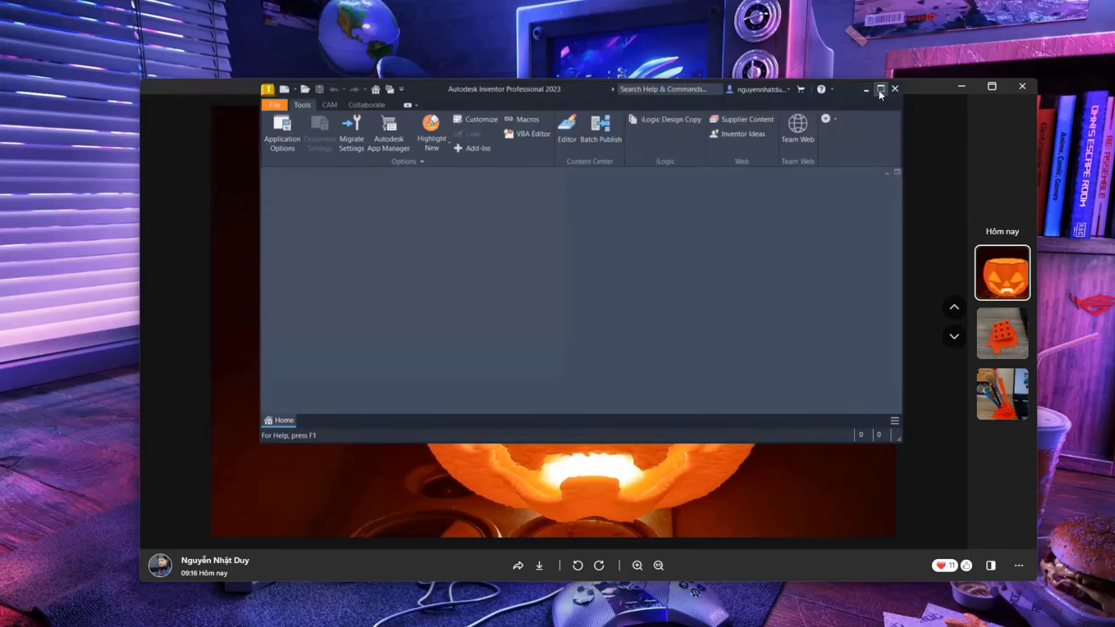
Maximize Inventor and start a new file from the Home page
{"action": "left_click", "coordinate": [880, 91]}
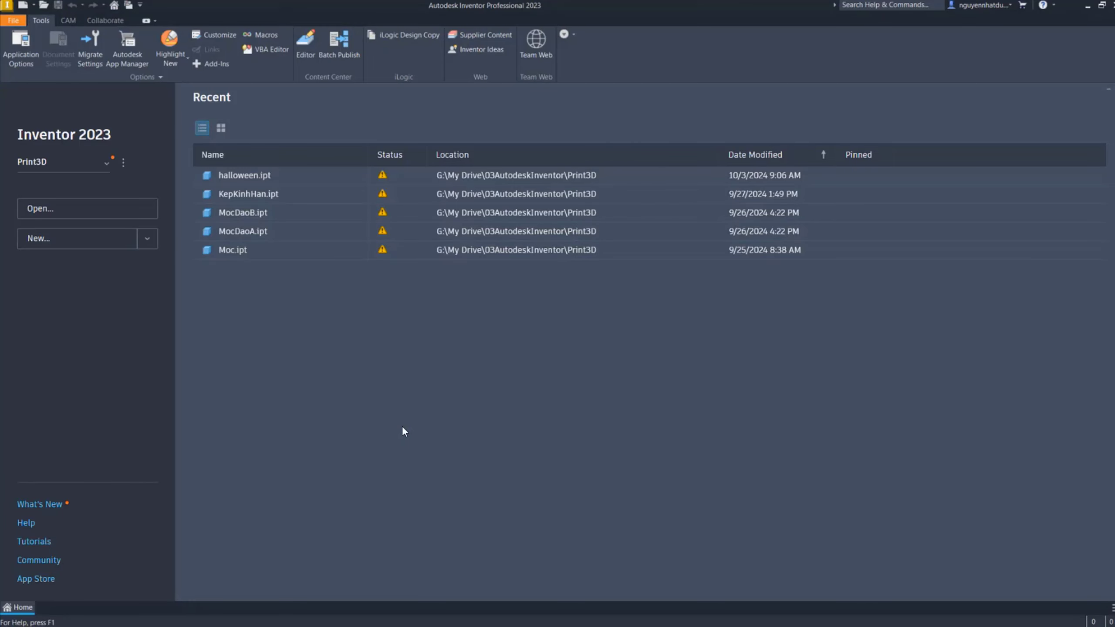
{"action": "left_click", "coordinate": [94, 246]}
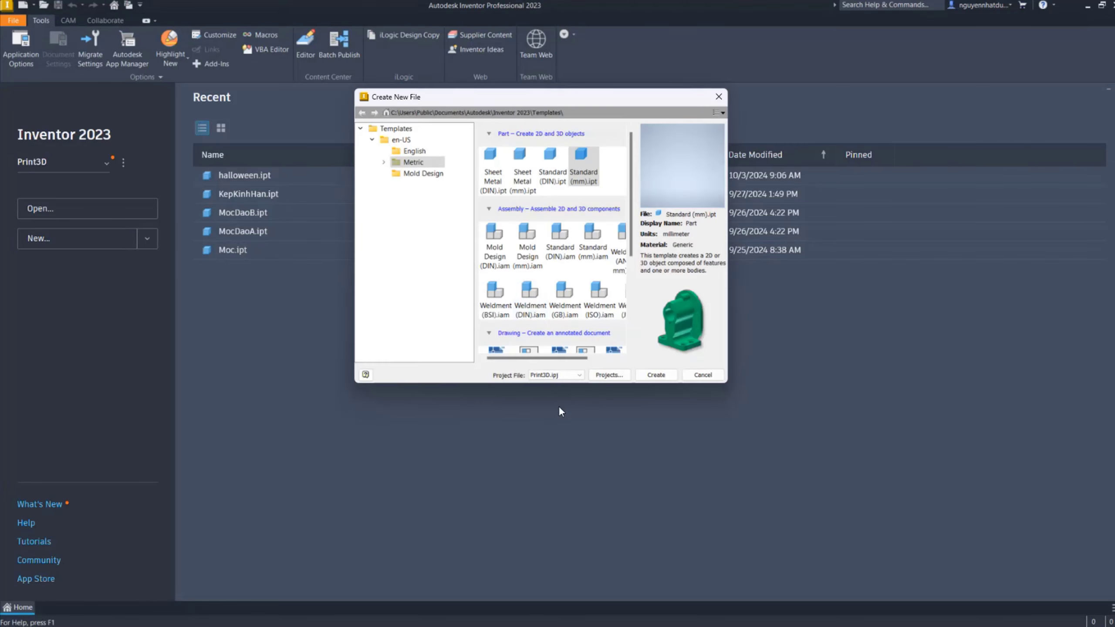
Create a new project named 3DPrinting, creating its folder, and make it active
{"action": "left_click", "coordinate": [608, 374]}
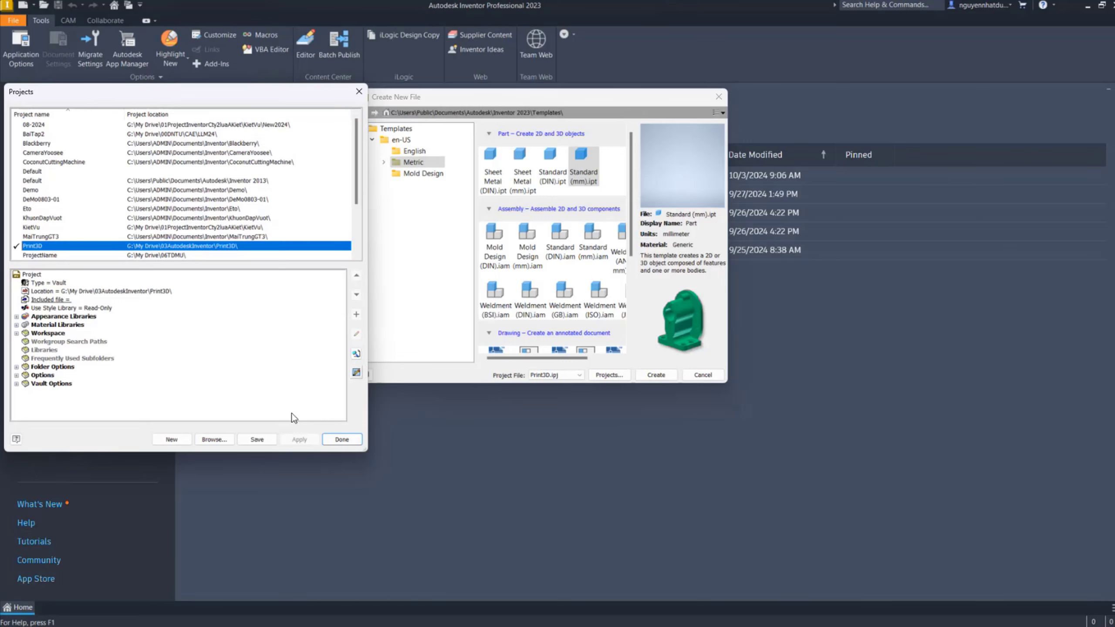
{"action": "left_click", "coordinate": [172, 439]}
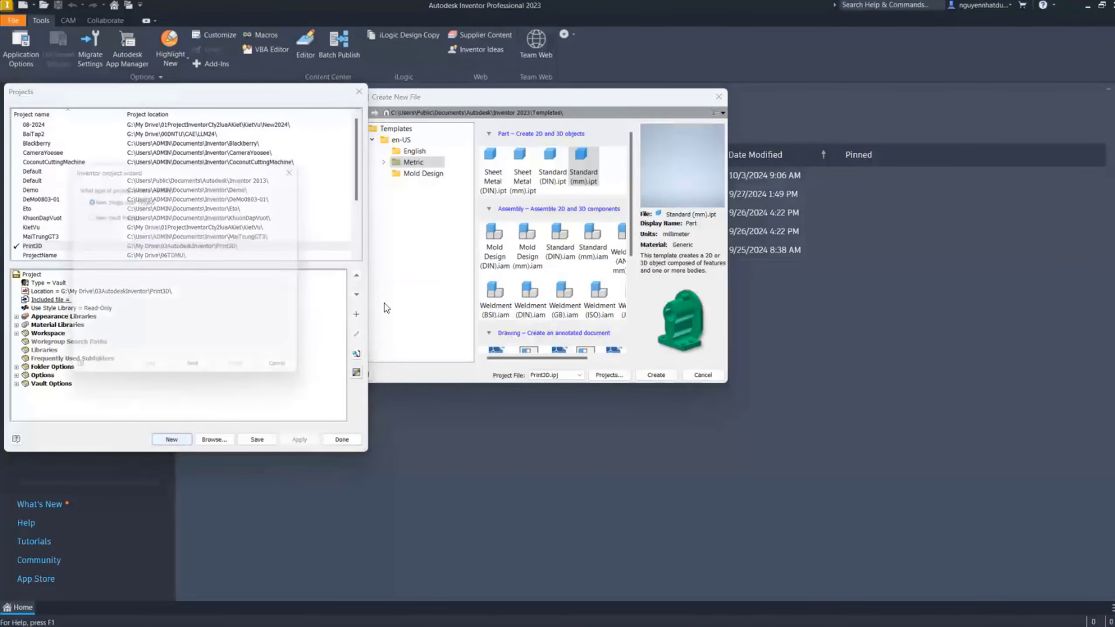
{"action": "left_click", "coordinate": [213, 370]}
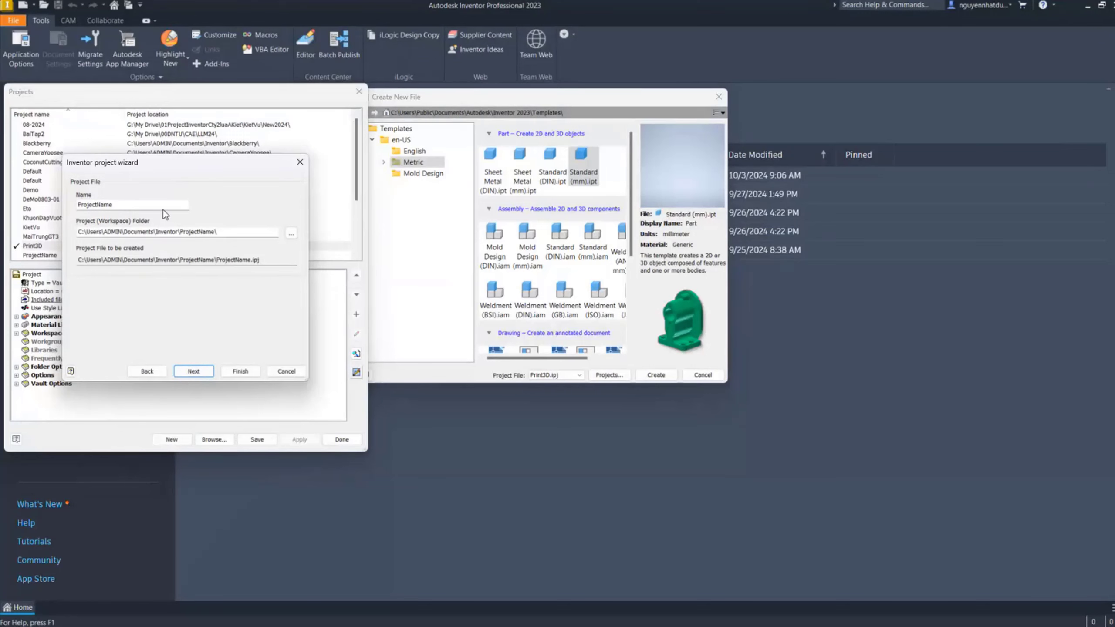
{"action": "left_click_drag", "start_coordinate": [149, 204], "coordinate": [69, 201]}
{"action": "type", "text": "3D"}
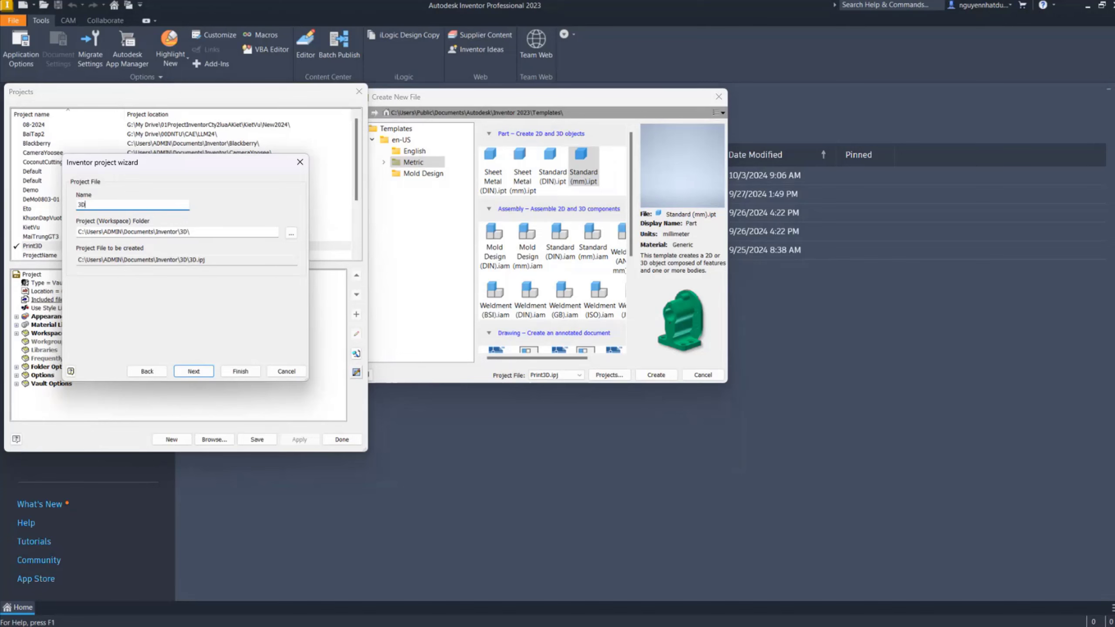
{"action": "type", "text": "Printi"}
{"action": "type", "text": "ng"}
{"action": "left_click", "coordinate": [241, 372]}
{"action": "key", "text": "Return"}
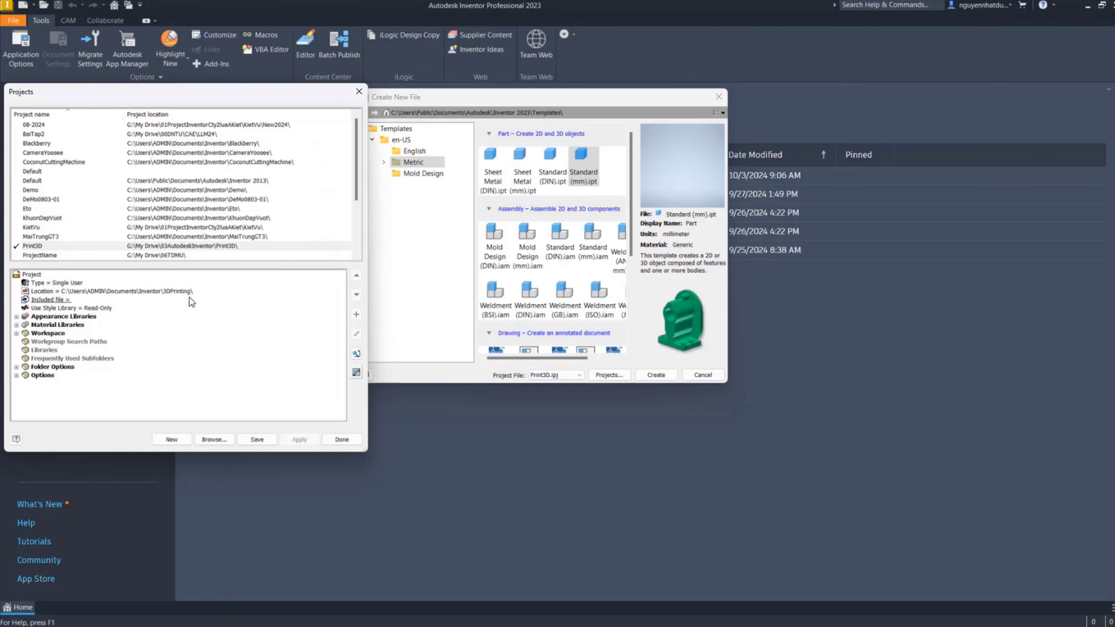
{"action": "left_click", "coordinate": [341, 439]}
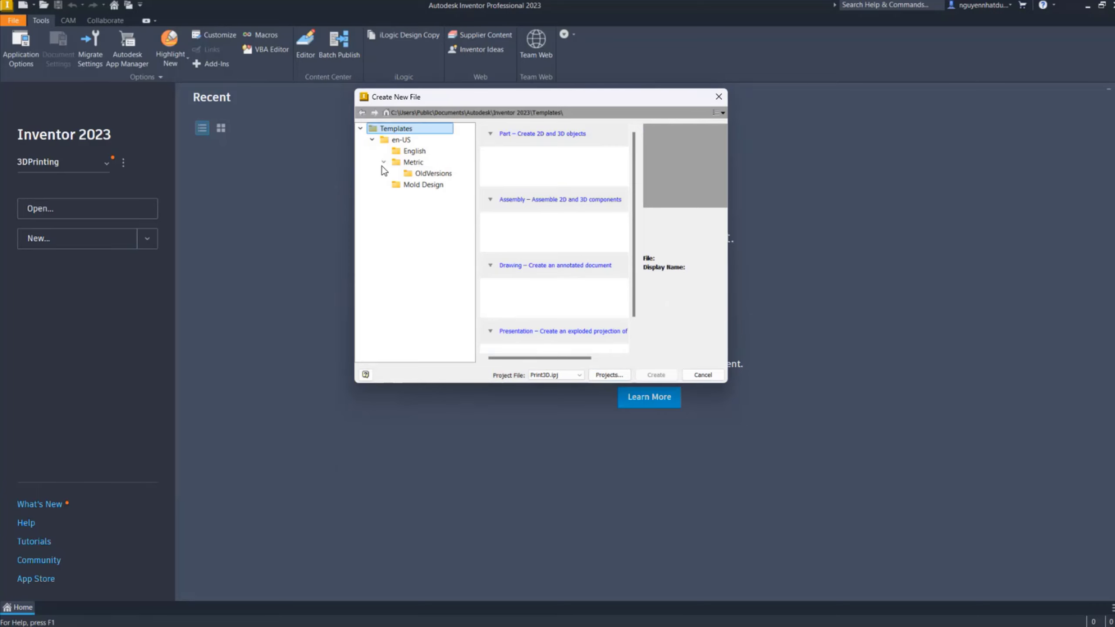
{"action": "left_click", "coordinate": [413, 162]}
Open a blank part from the Metric Standard (mm).ipt template
{"action": "double_click", "coordinate": [575, 171]}
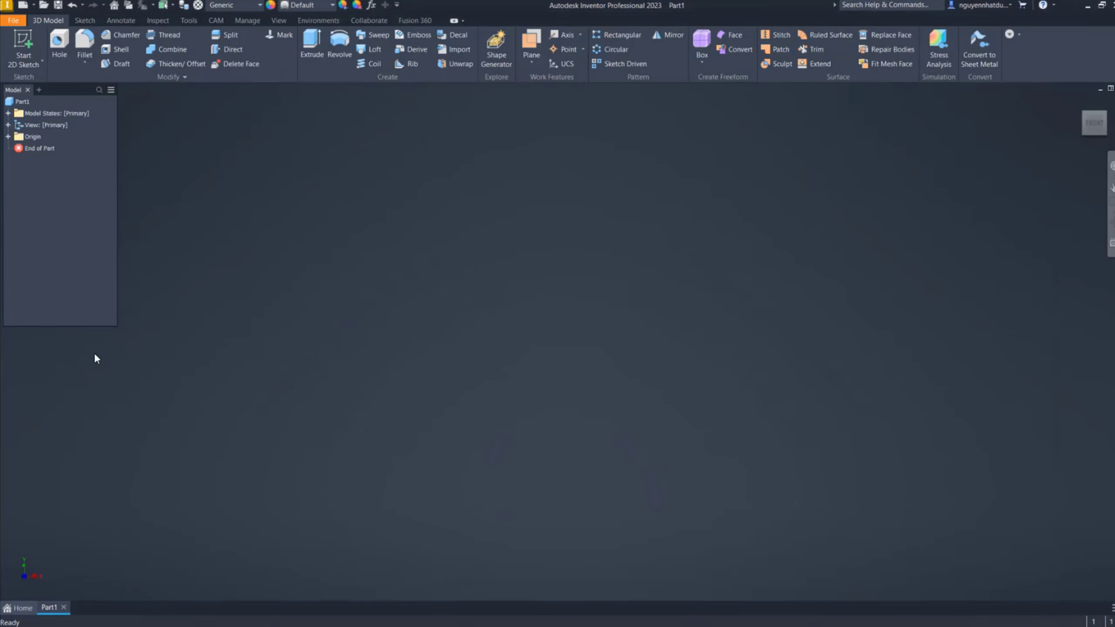
On the front origin plane, draw a center-point circle at the origin
{"action": "right_click", "coordinate": [589, 224]}
{"action": "left_click", "coordinate": [586, 257]}
{"action": "key", "text": "s"}
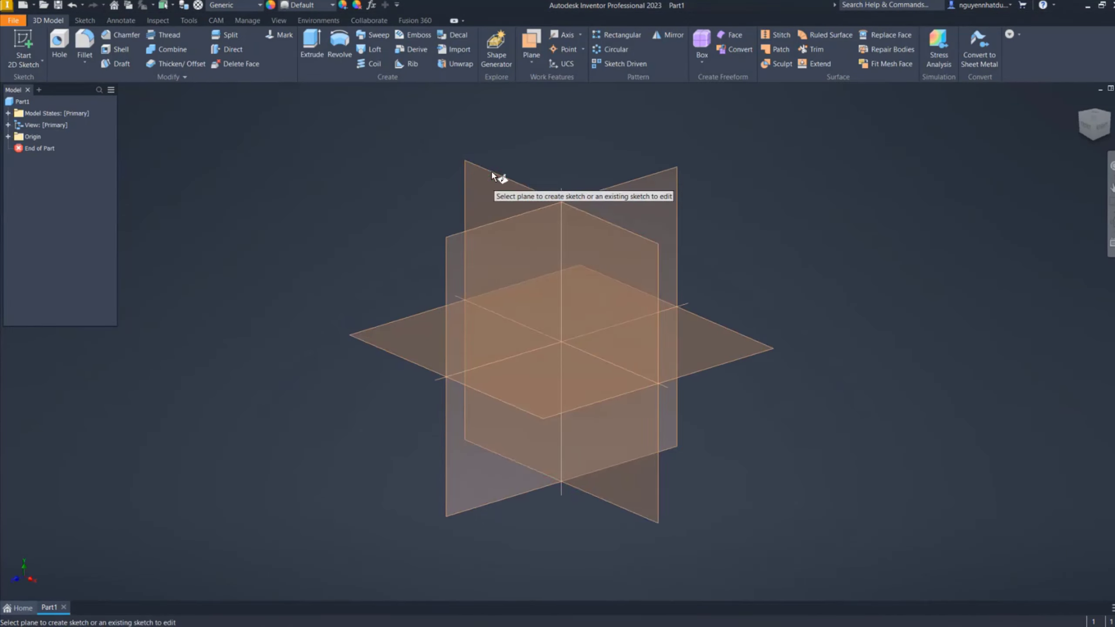
{"action": "left_click", "coordinate": [448, 177]}
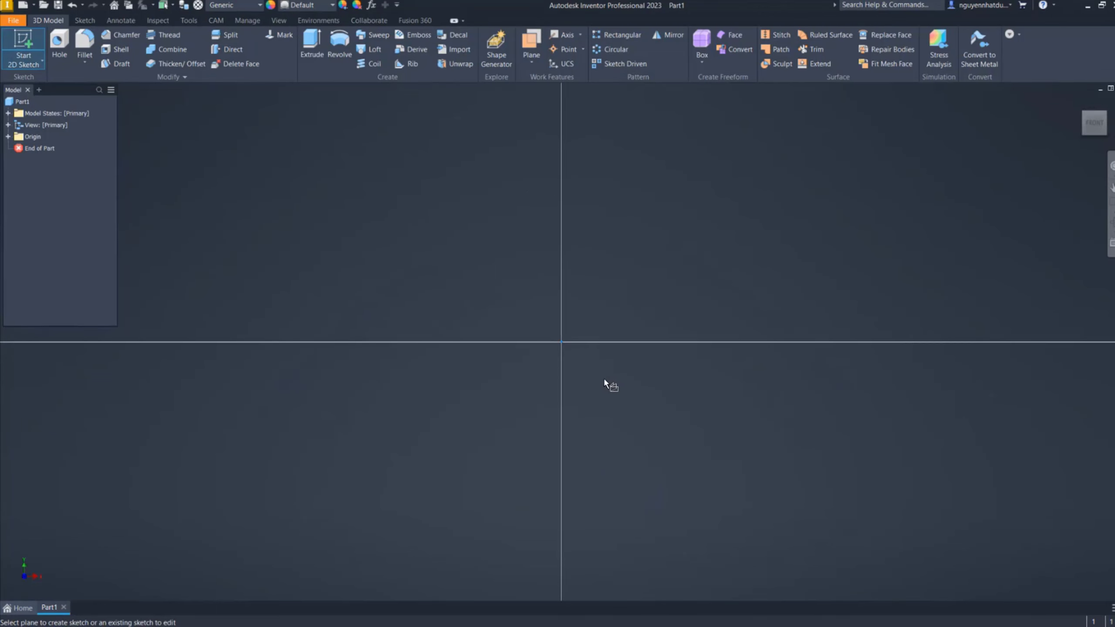
{"action": "left_click", "coordinate": [88, 62]}
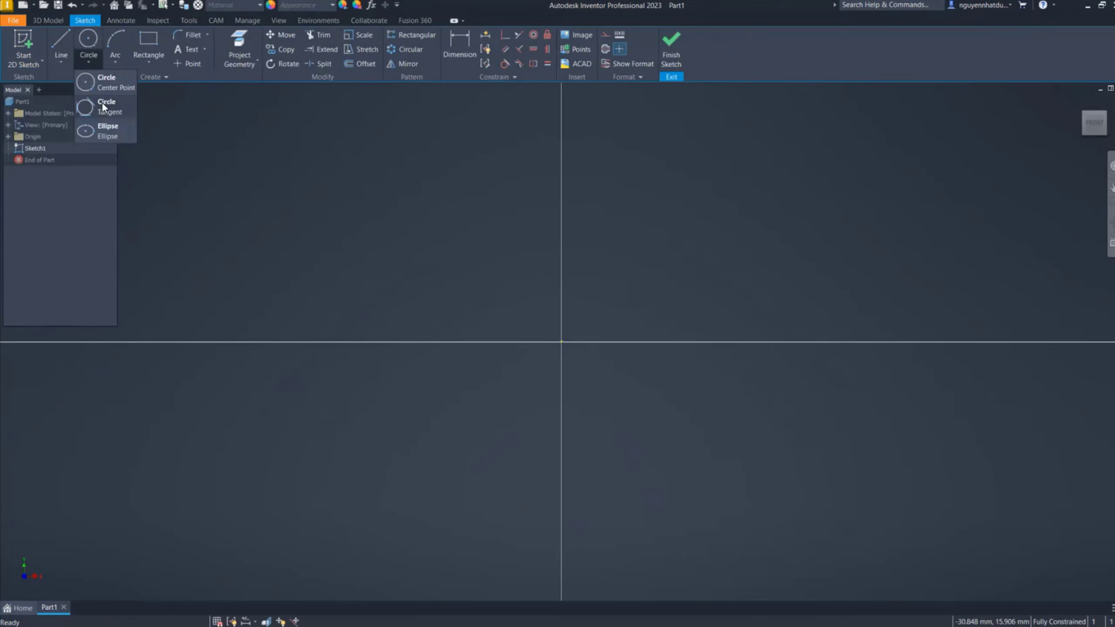
{"action": "left_click", "coordinate": [108, 89]}
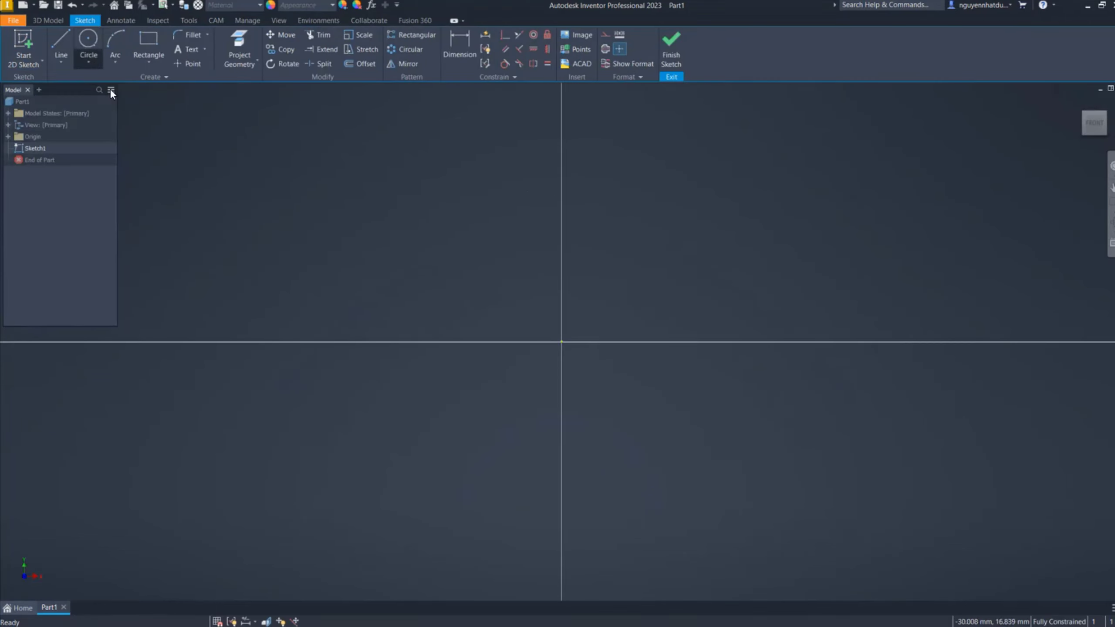
{"action": "left_click", "coordinate": [562, 342]}
{"action": "left_click", "coordinate": [730, 195]}
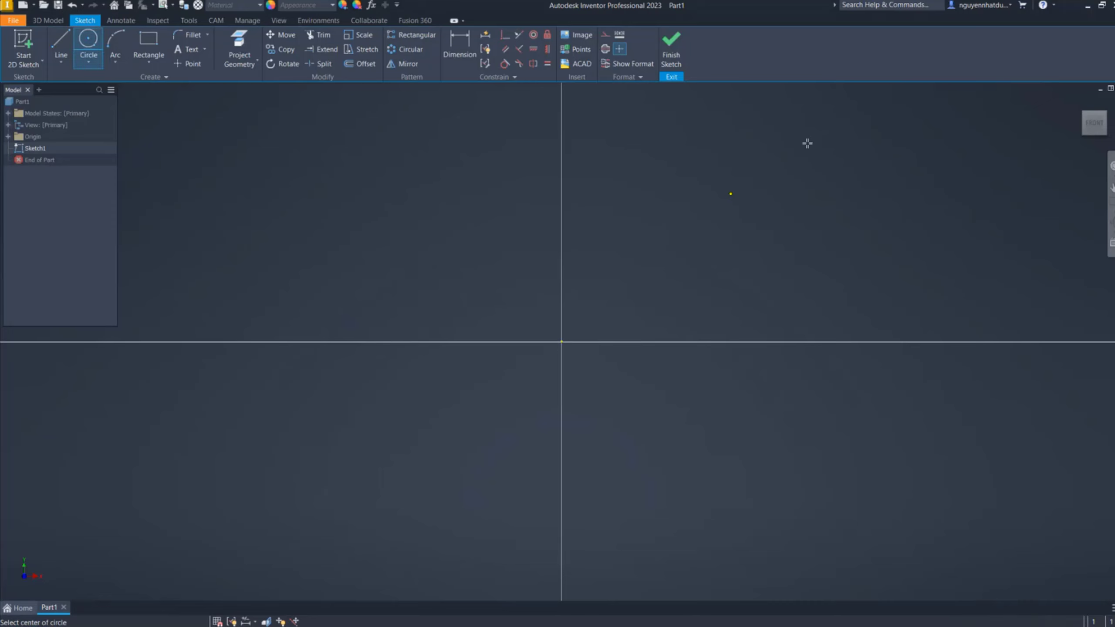
Give the circle a 50 mm diameter dimension and recentre the view
{"action": "right_click", "coordinate": [819, 146]}
{"action": "left_click", "coordinate": [792, 163]}
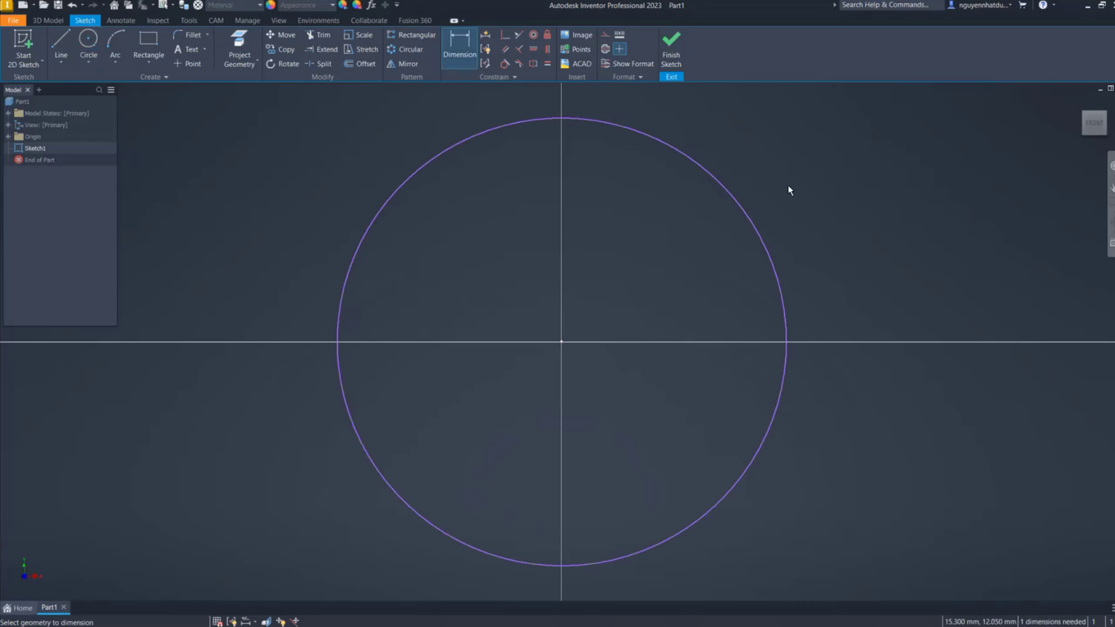
{"action": "left_click", "coordinate": [770, 255]}
{"action": "left_click", "coordinate": [880, 171]}
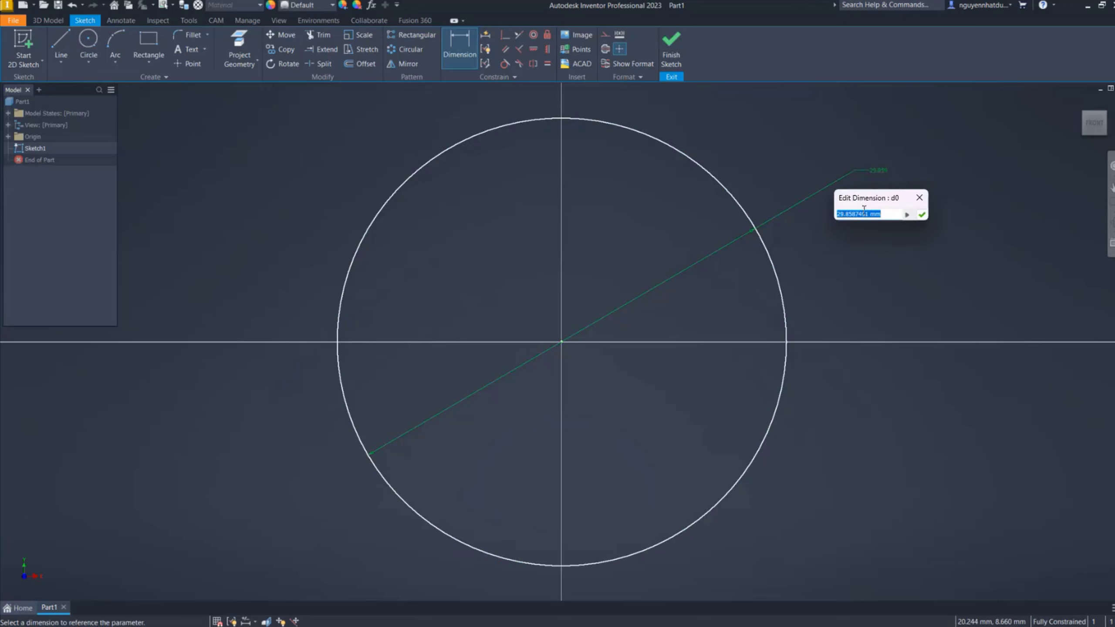
{"action": "type", "text": "50"}
{"action": "key", "text": "Return"}
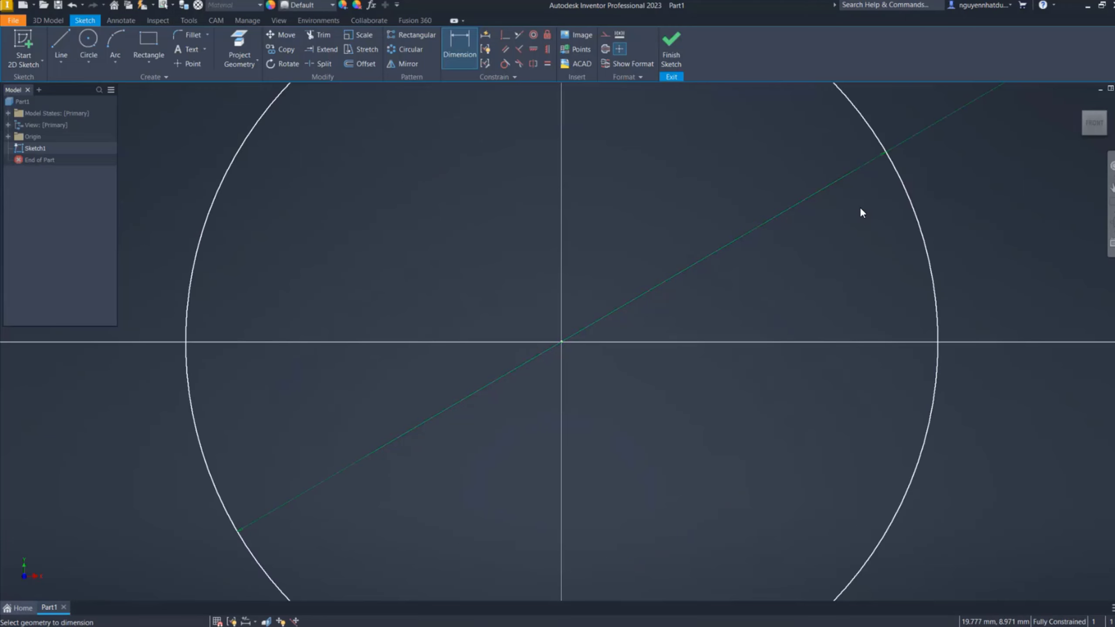
{"action": "scroll", "coordinate": [821, 246], "scroll_direction": "down", "scroll_amount": 5}
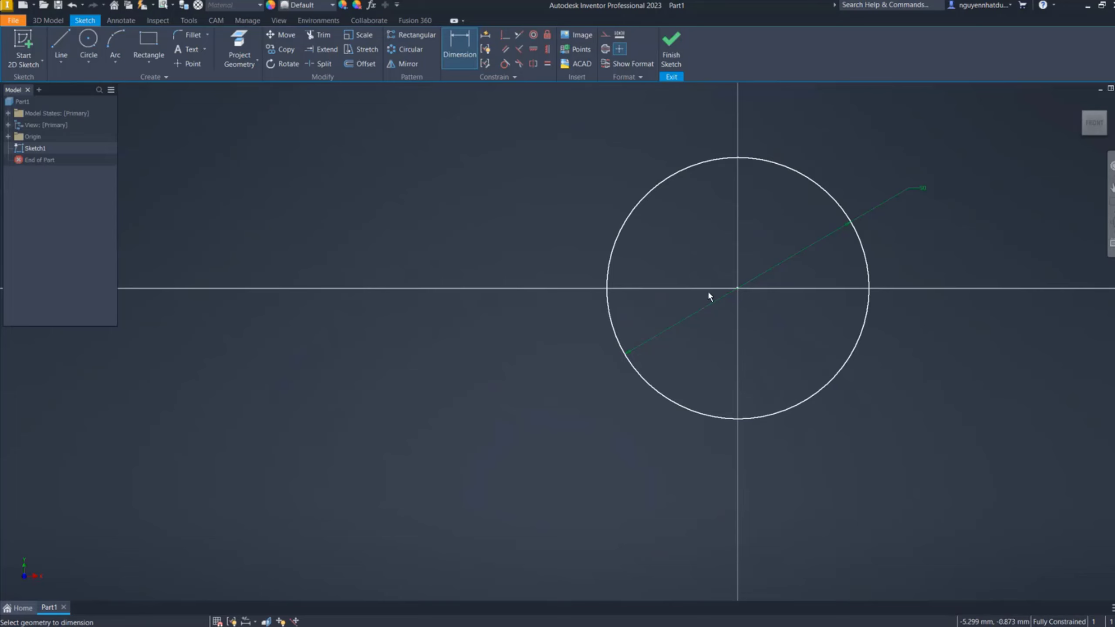
{"action": "middle_click_drag", "start_coordinate": [675, 290], "coordinate": [490, 291]}
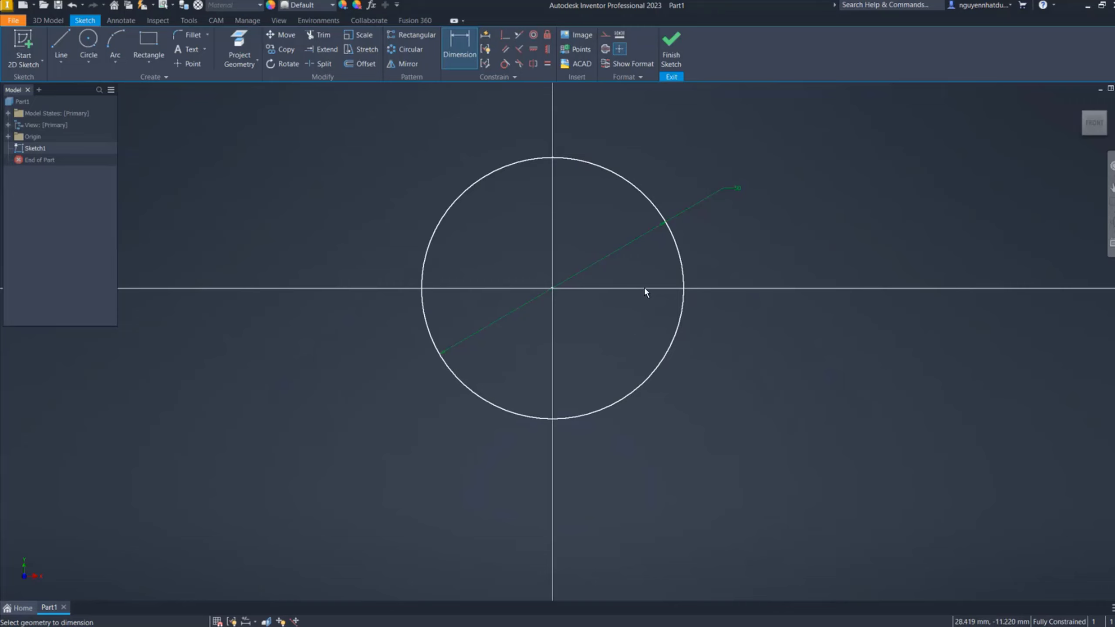
{"action": "middle_click_drag", "start_coordinate": [457, 167], "coordinate": [476, 172]}
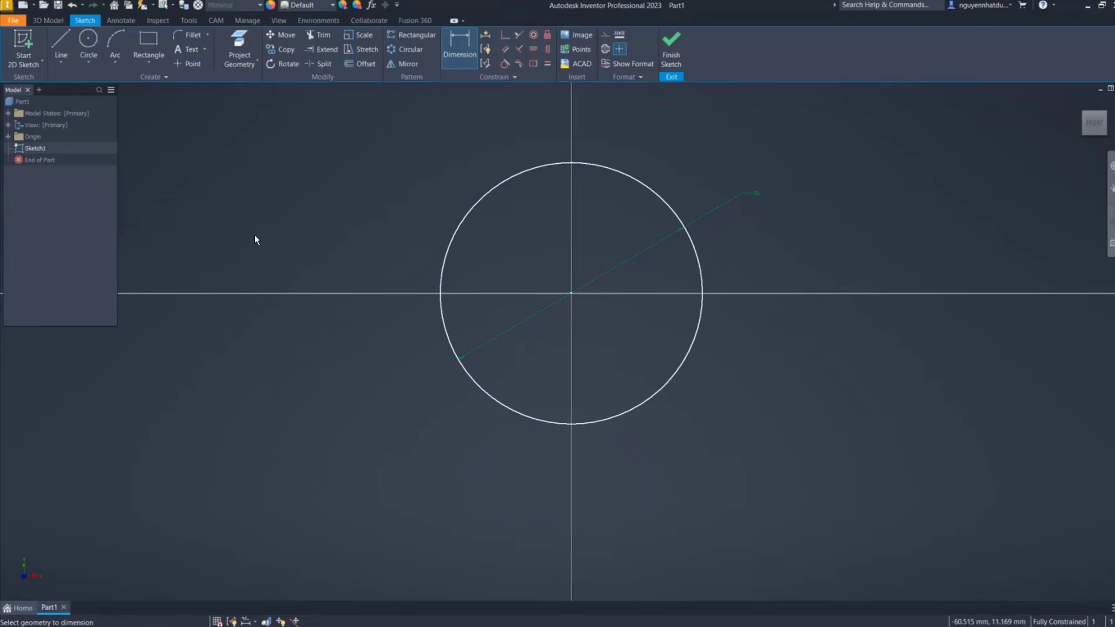
Project the X and Y axes into the sketch and finish it
{"action": "right_click", "coordinate": [279, 122]}
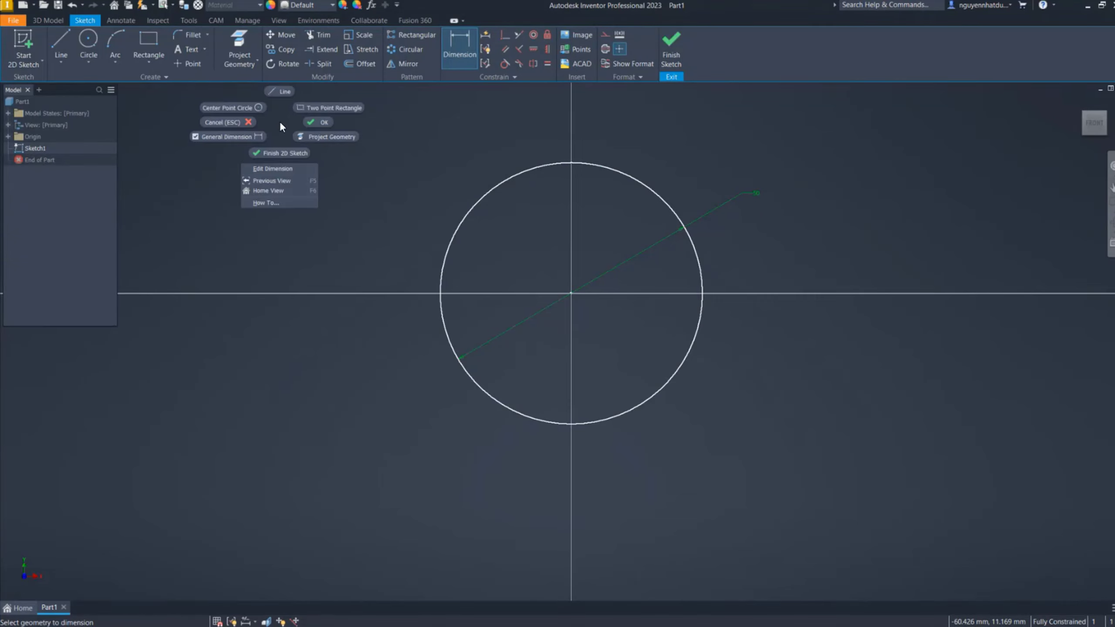
{"action": "left_click", "coordinate": [321, 139]}
{"action": "left_click", "coordinate": [8, 136]}
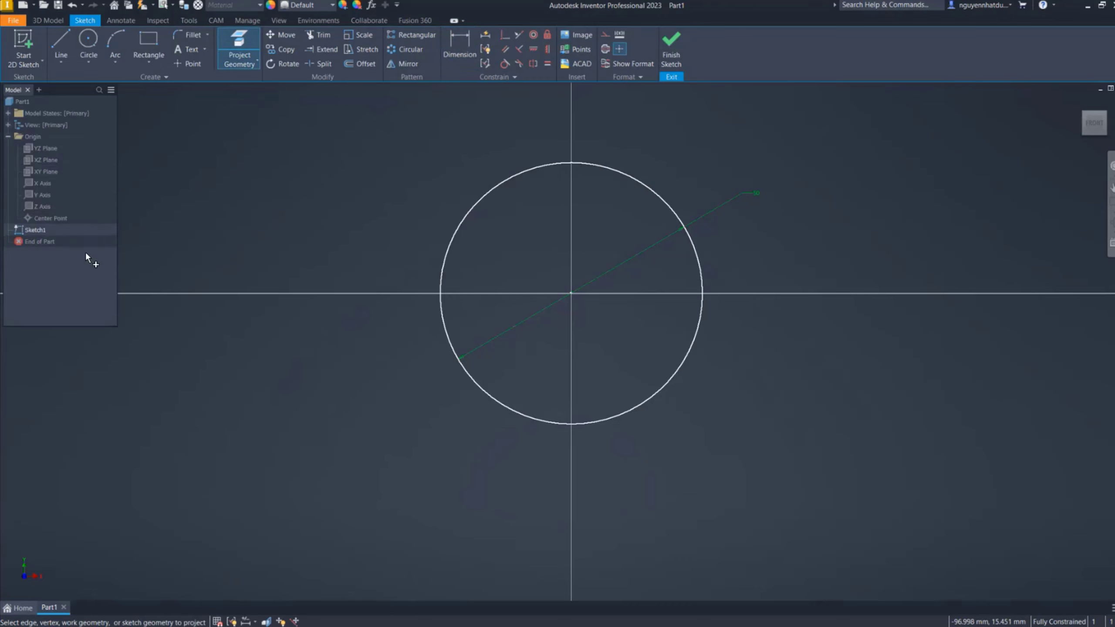
{"action": "left_click", "coordinate": [42, 184]}
{"action": "left_click", "coordinate": [41, 194]}
{"action": "left_click", "coordinate": [670, 48]}
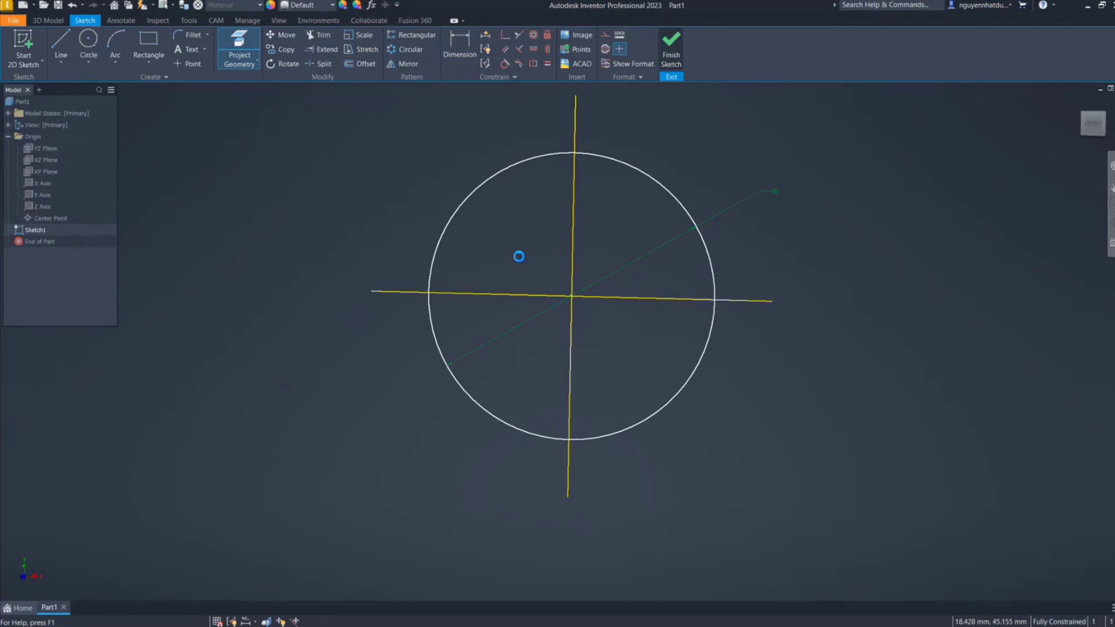
{"action": "left_click_drag", "start_coordinate": [393, 234], "coordinate": [394, 235]}
{"action": "key", "text": "Escape"}
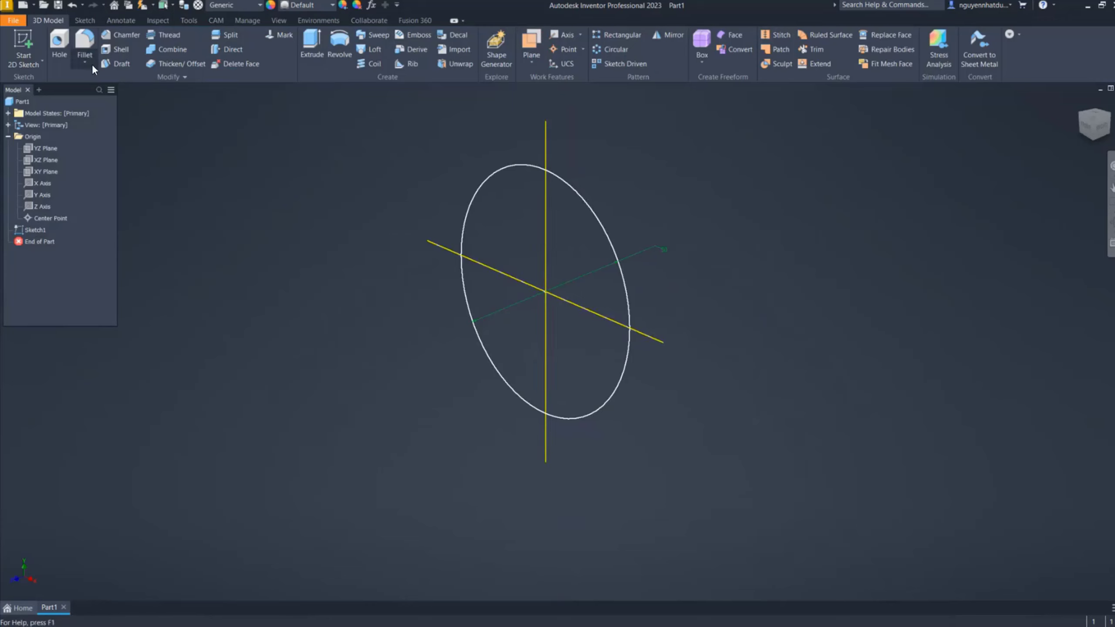
Revolve the circle's right half about the vertical axis into a solid sphere
{"action": "left_click", "coordinate": [338, 53]}
{"action": "left_click", "coordinate": [576, 240]}
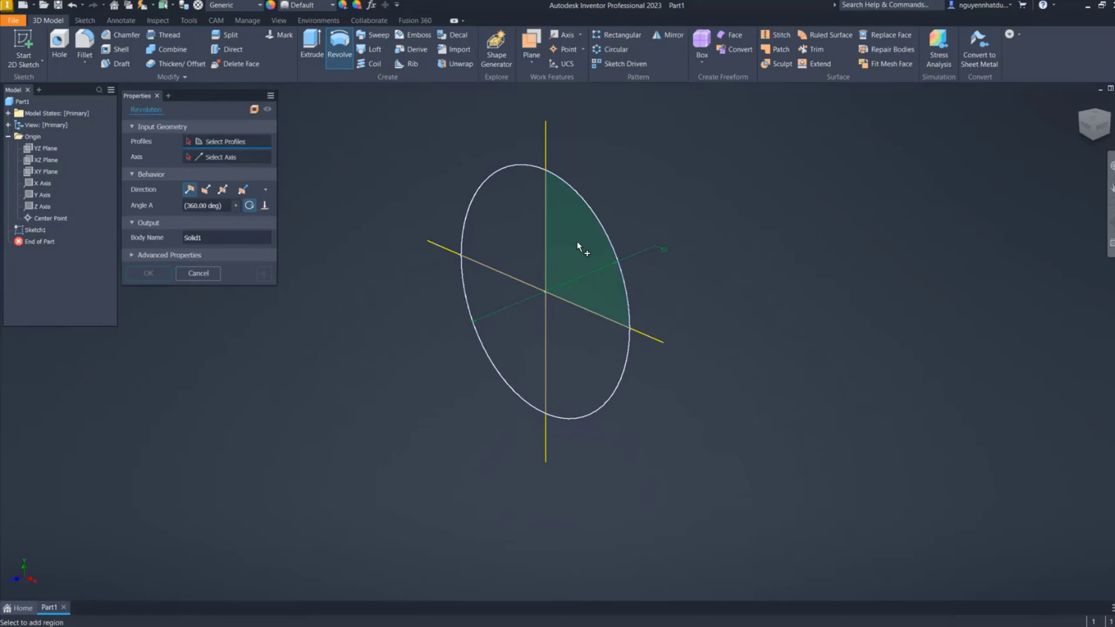
{"action": "left_click", "coordinate": [570, 336]}
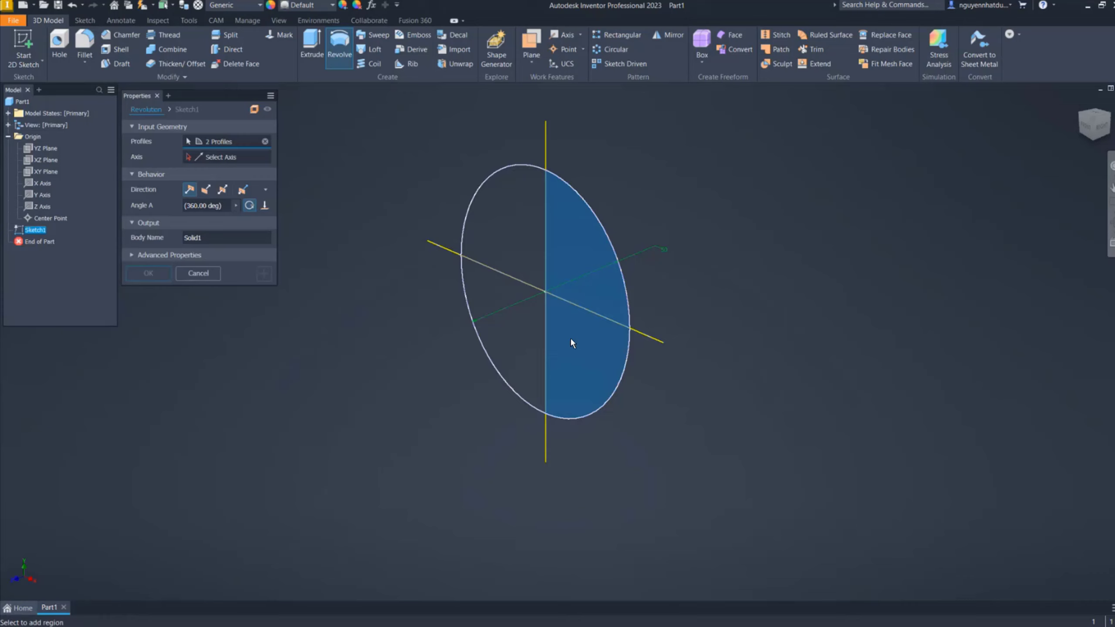
{"action": "left_click", "coordinate": [215, 158]}
{"action": "left_click", "coordinate": [543, 258]}
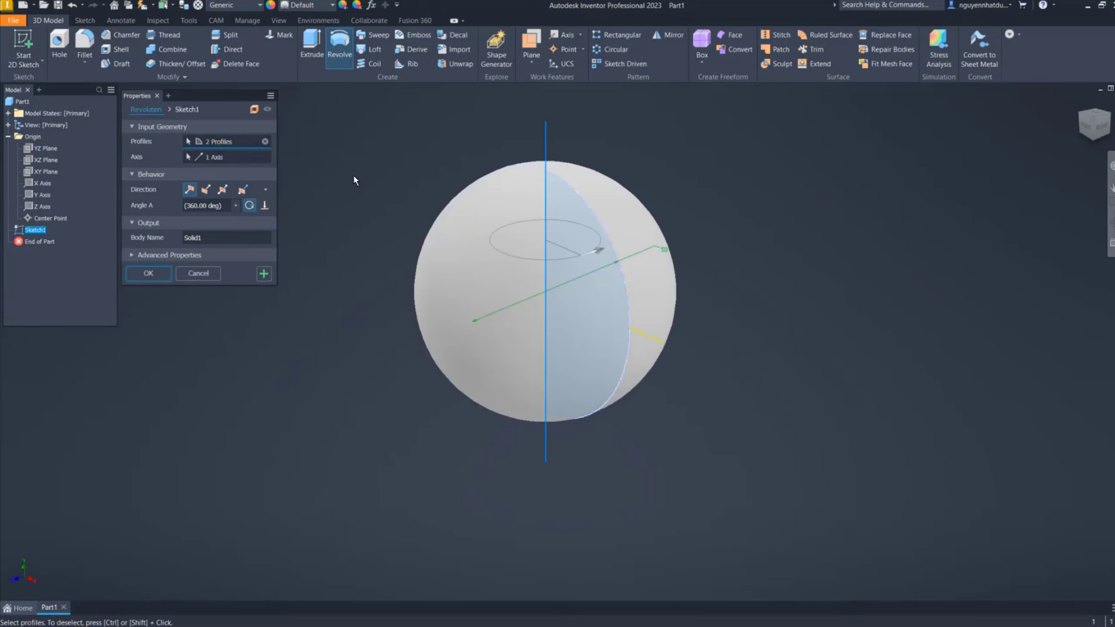
{"action": "left_click", "coordinate": [148, 274]}
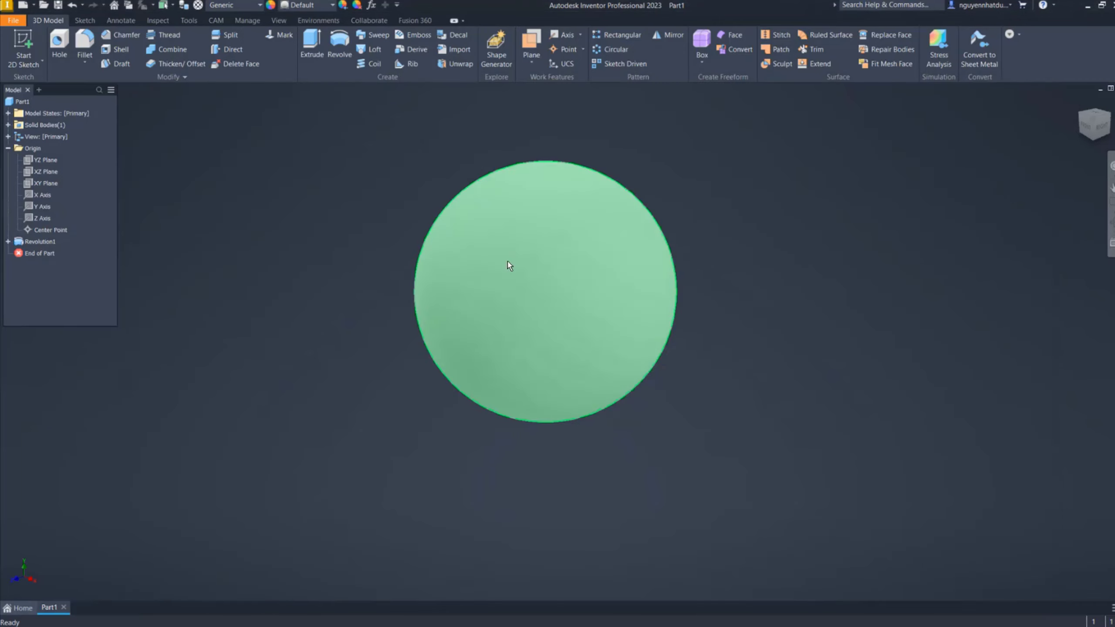
{"action": "right_click", "coordinate": [411, 178]}
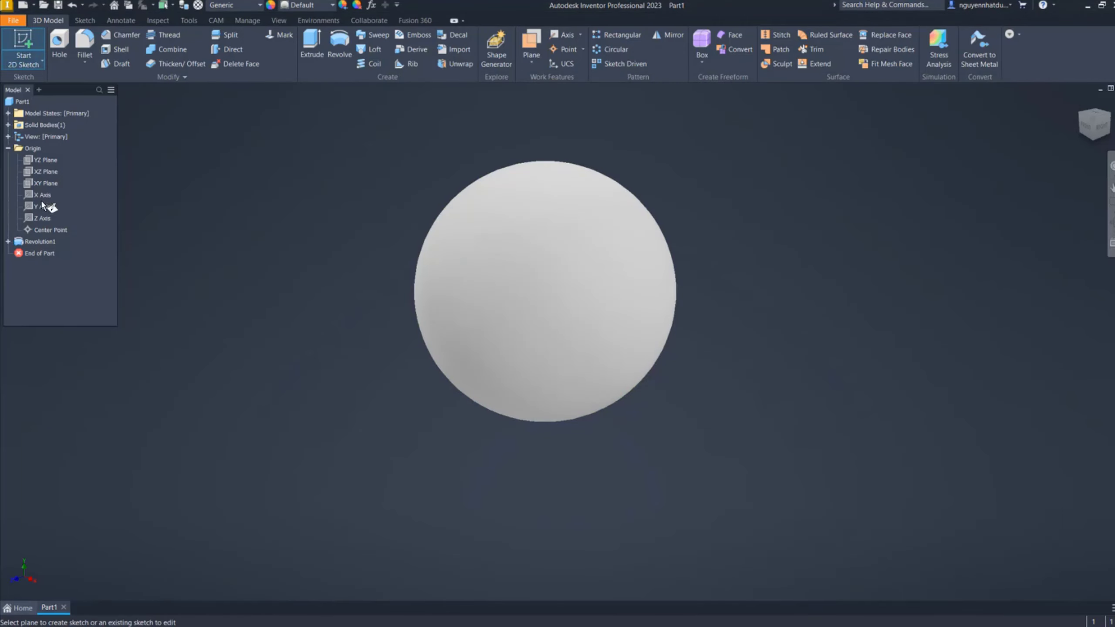
Start a sketch on the XY plane and project the sphere's outline into it
{"action": "left_click", "coordinate": [49, 188]}
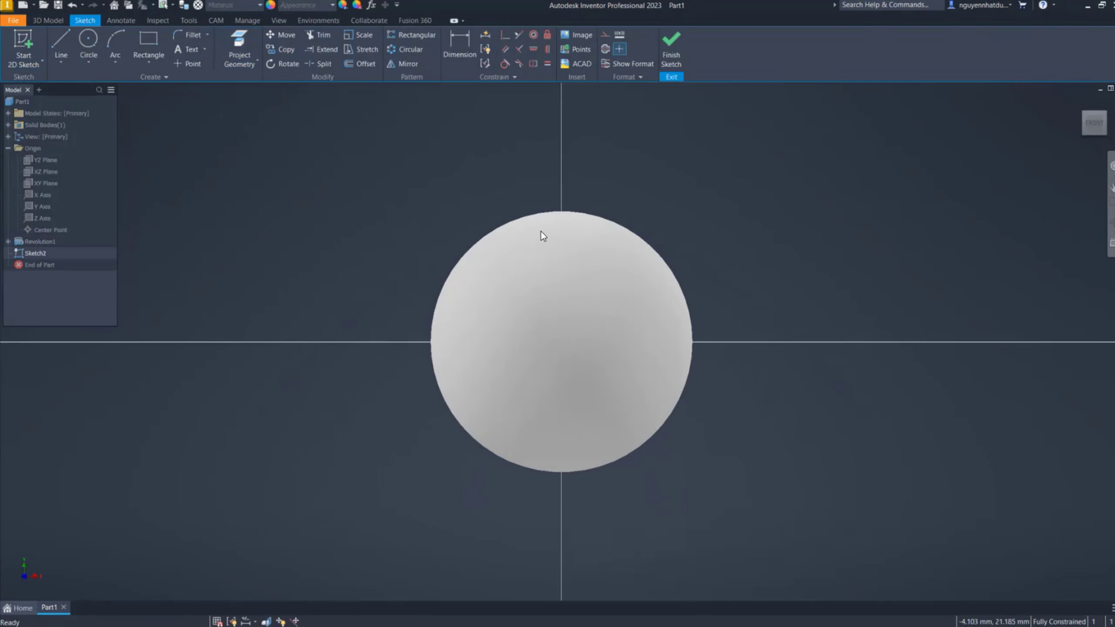
{"action": "right_click", "coordinate": [311, 142]}
{"action": "left_click", "coordinate": [357, 155]}
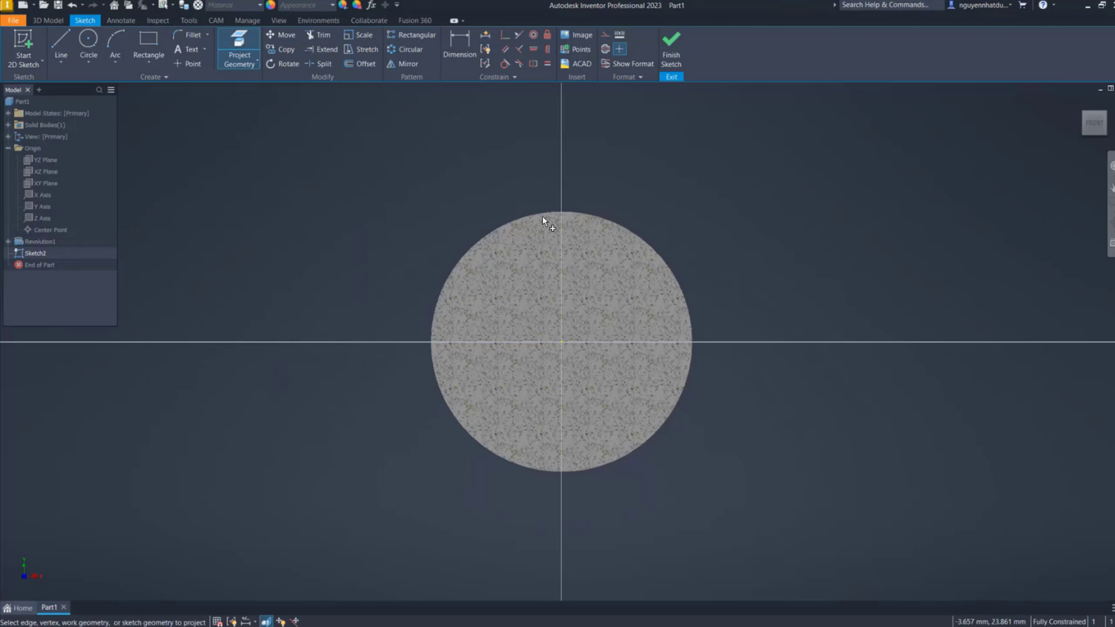
{"action": "left_click", "coordinate": [540, 212]}
Draw a horizontal line across the outline's upper part and finish the sketch
{"action": "key", "text": "l"}
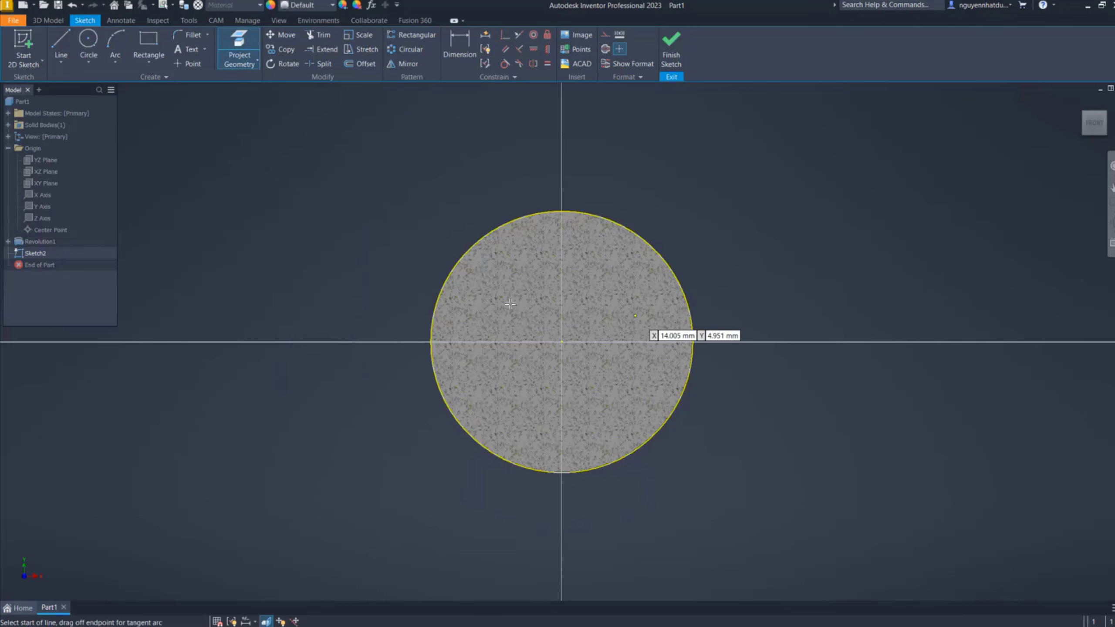
{"action": "left_click", "coordinate": [457, 265]}
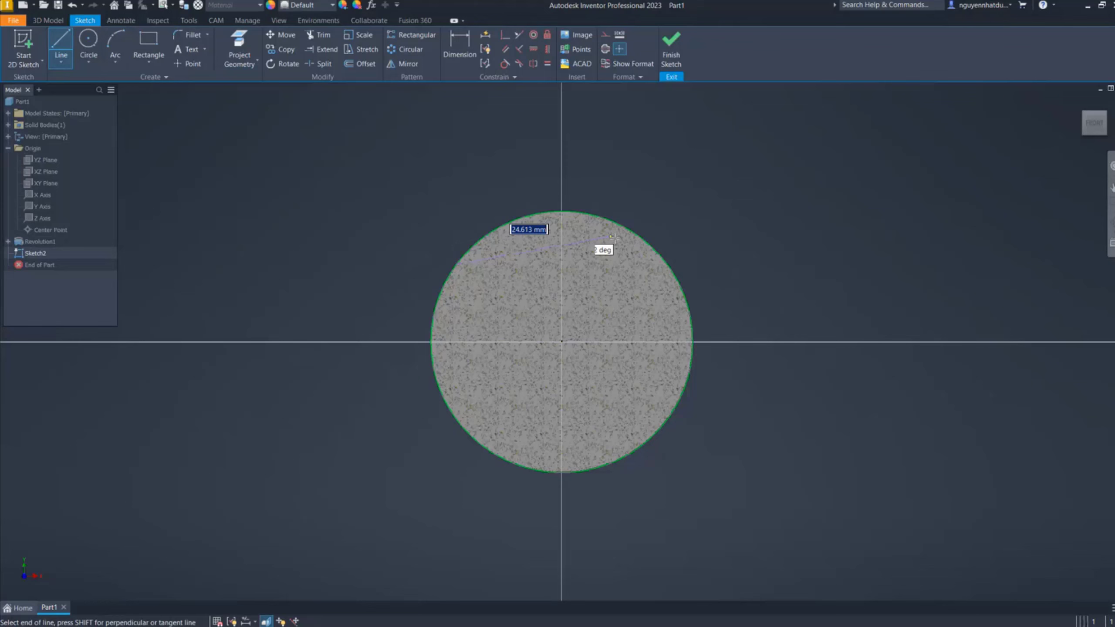
{"action": "left_click", "coordinate": [667, 266]}
{"action": "key", "text": "Escape"}
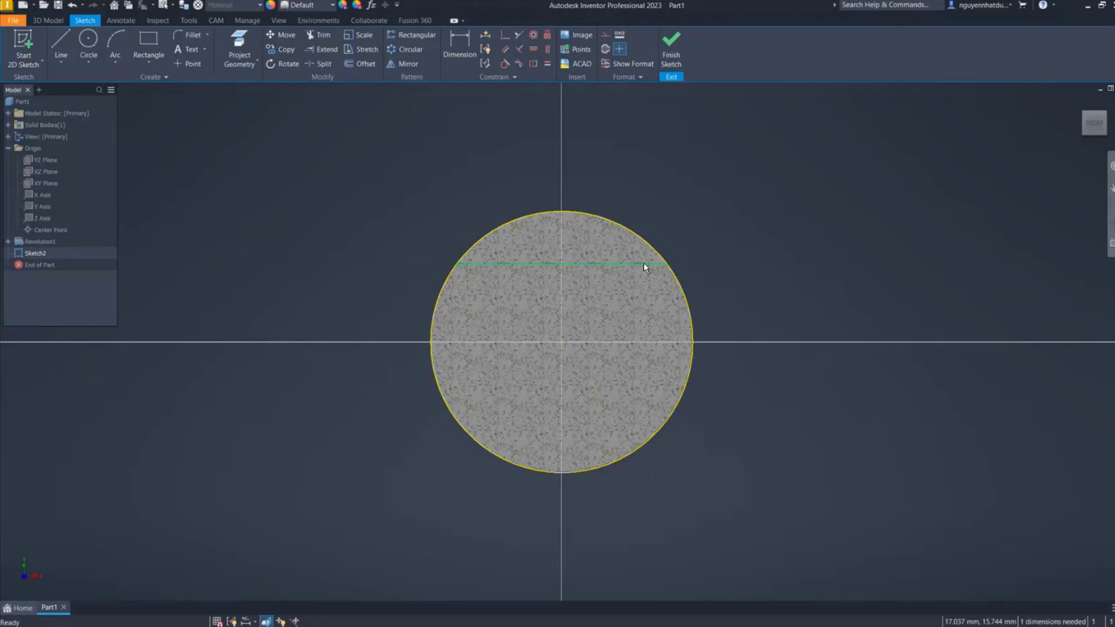
{"action": "left_click", "coordinate": [533, 48]}
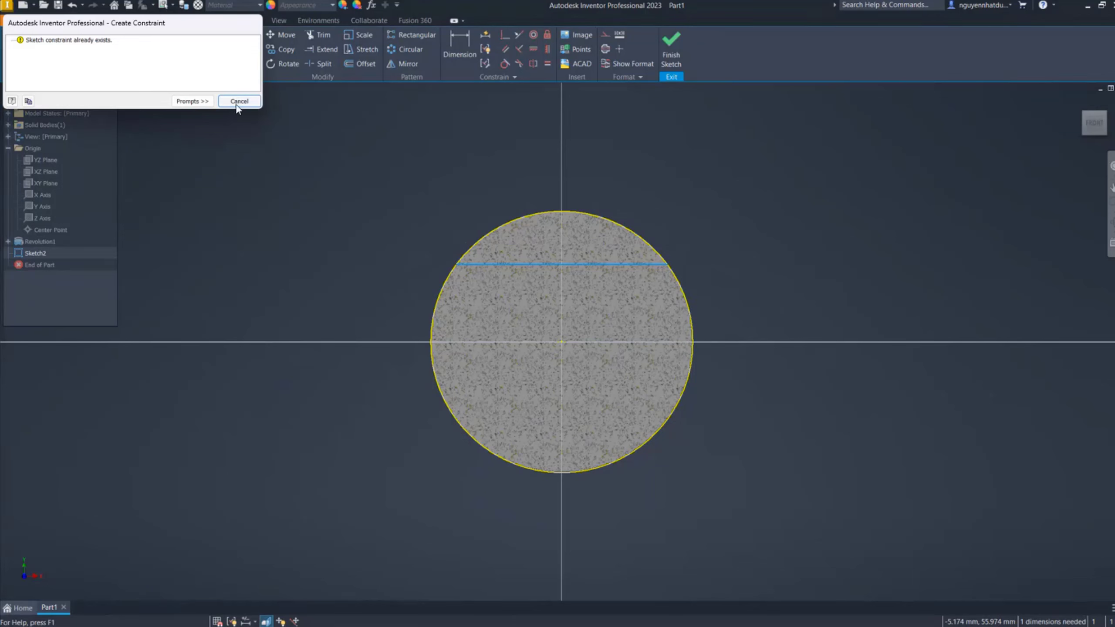
{"action": "key", "text": "Escape"}
{"action": "left_click", "coordinate": [667, 53]}
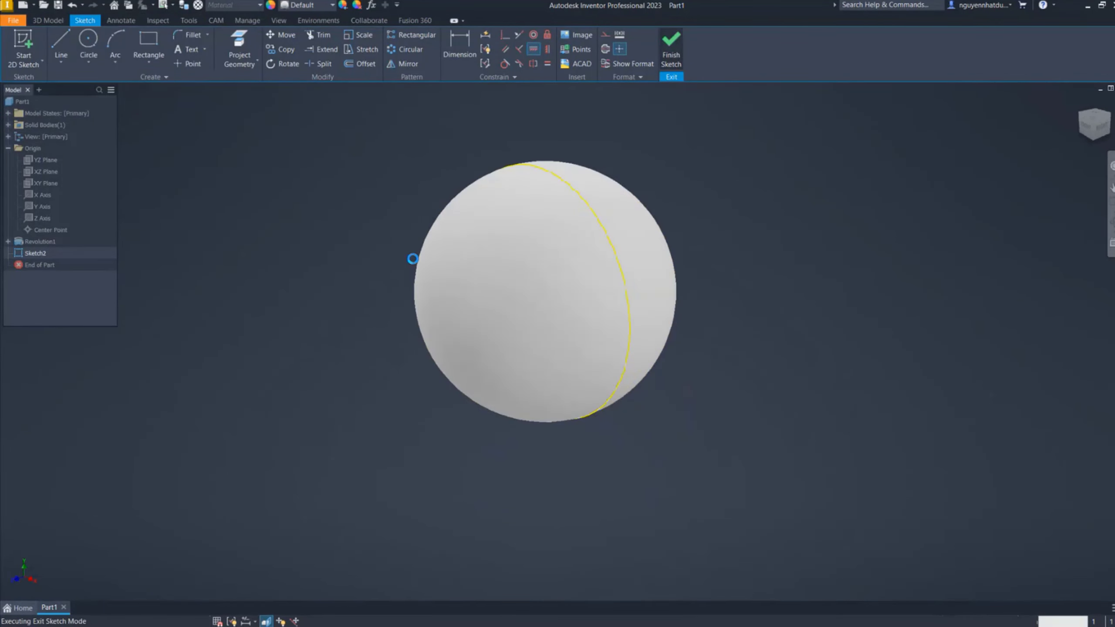
Extrude the top profile as a symmetric cut through the sphere, slicing its top flat
{"action": "right_click", "coordinate": [290, 203]}
{"action": "left_click", "coordinate": [321, 191]}
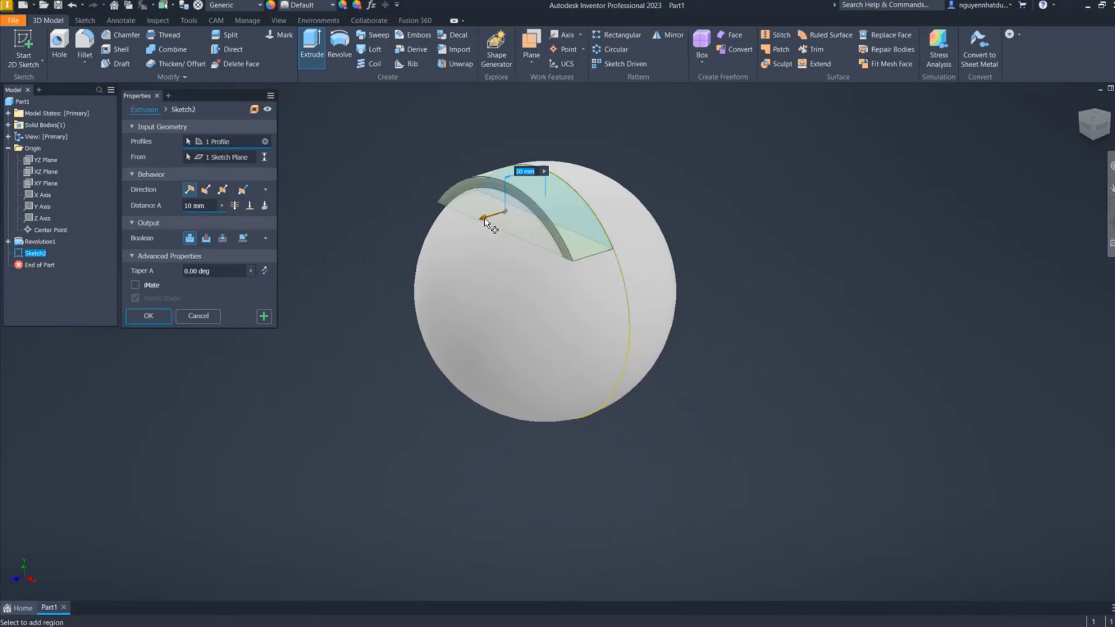
{"action": "middle_click_drag", "start_coordinate": [479, 241], "coordinate": [528, 199], "text": "shift"}
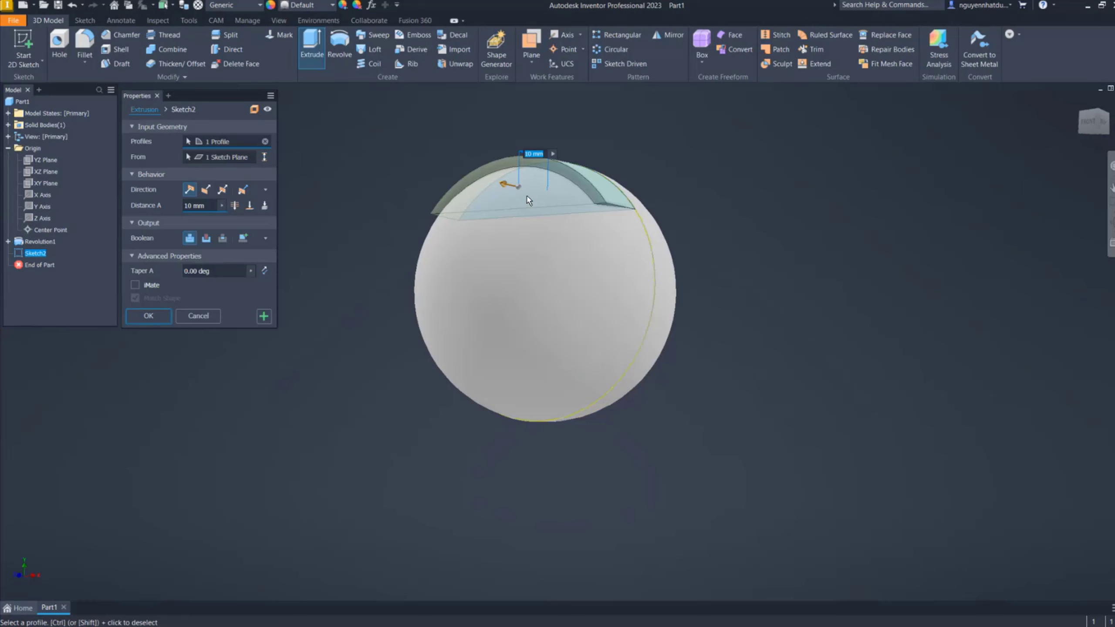
{"action": "left_click", "coordinate": [234, 206]}
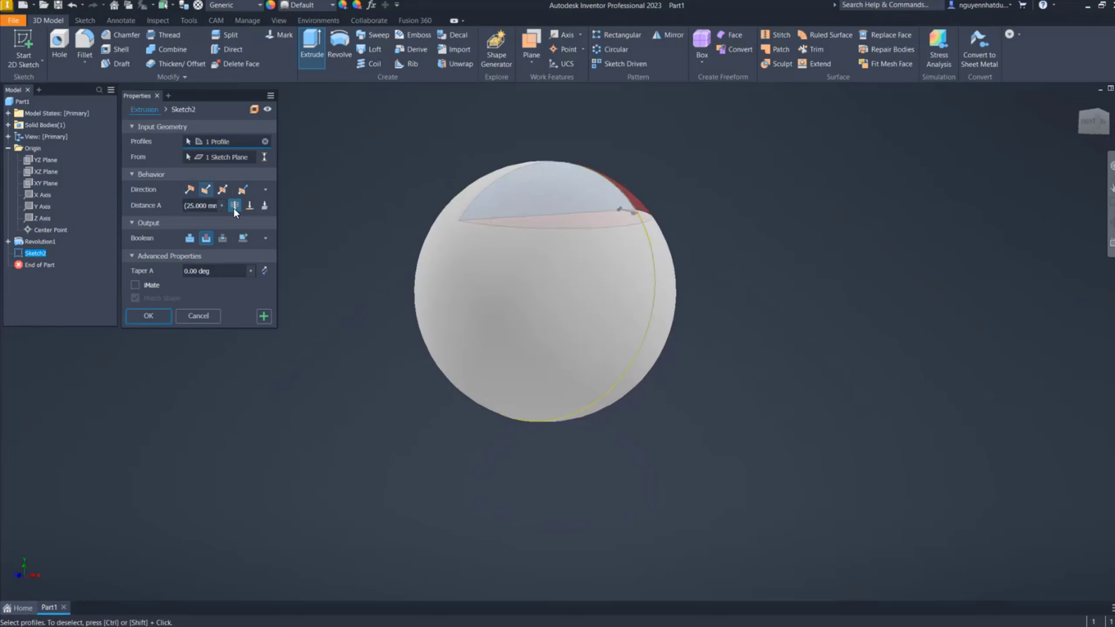
{"action": "middle_click_drag", "start_coordinate": [532, 316], "coordinate": [510, 323], "text": "shift"}
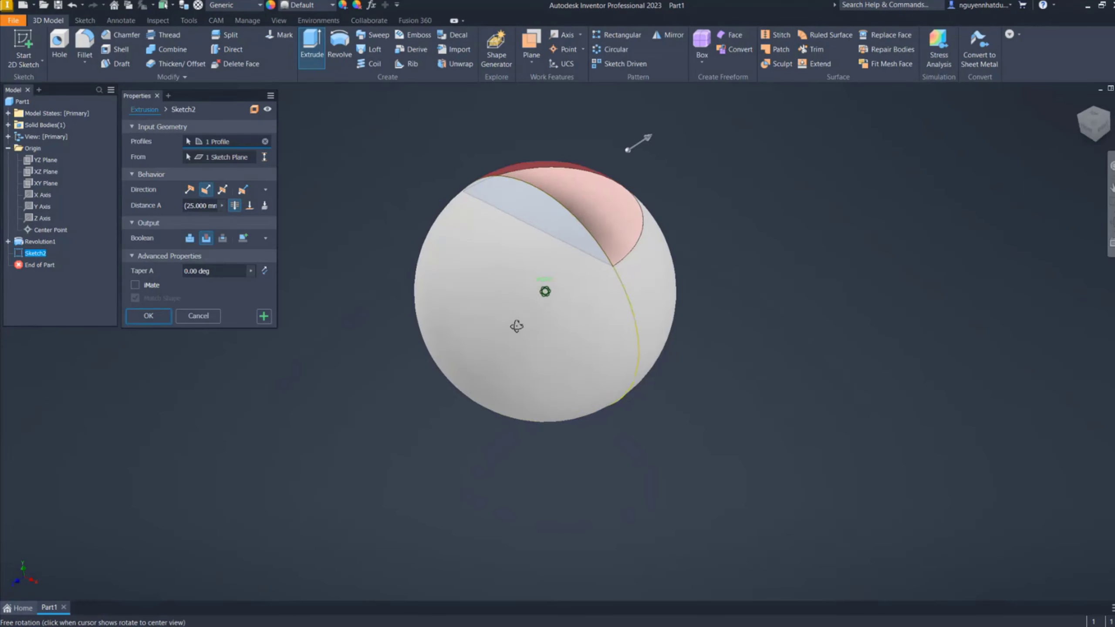
{"action": "left_click", "coordinate": [228, 190]}
{"action": "left_click", "coordinate": [150, 315]}
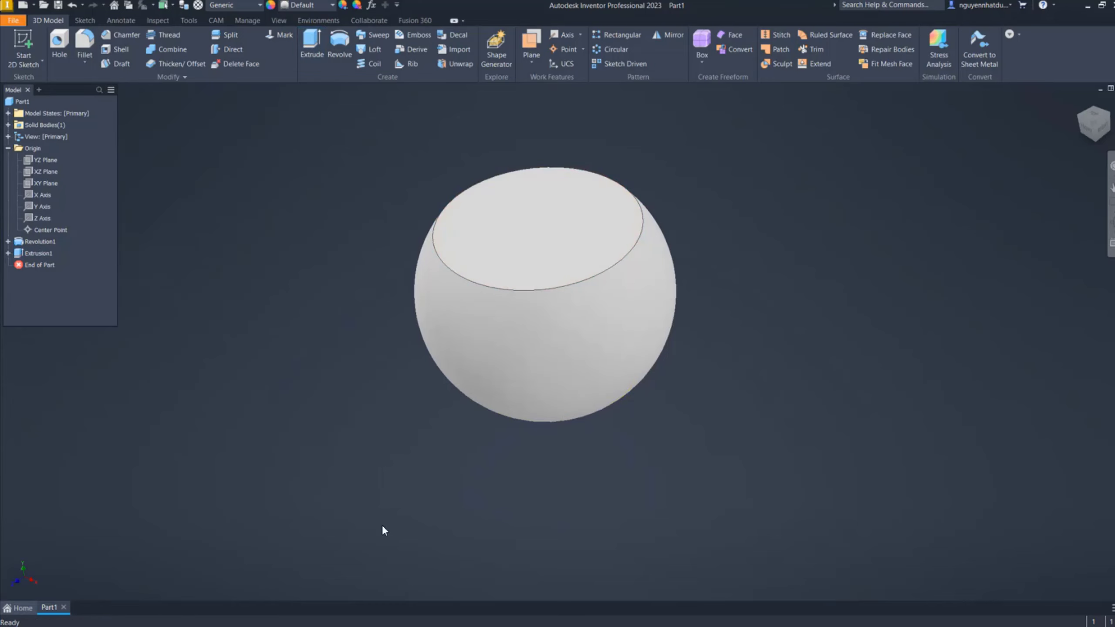
{"action": "left_click_drag", "start_coordinate": [1078, 97], "coordinate": [1080, 114]}
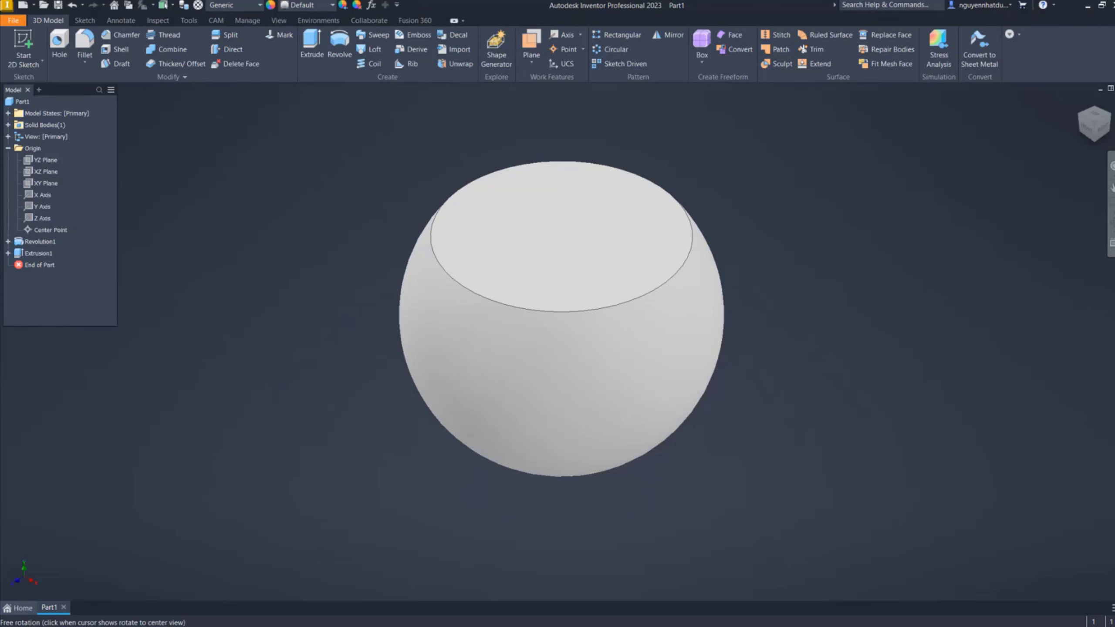
{"action": "key", "text": "alt+Tab"}
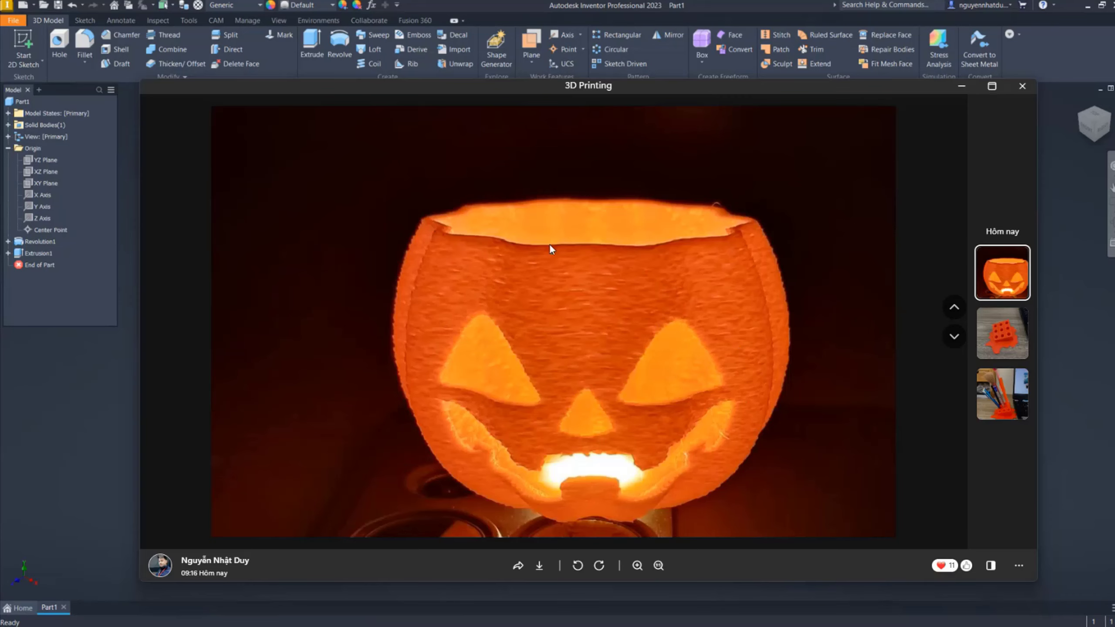
Leave the reference photo and bring up the context menu on the sphere's flat top face
{"action": "key", "text": "alt+Tab"}
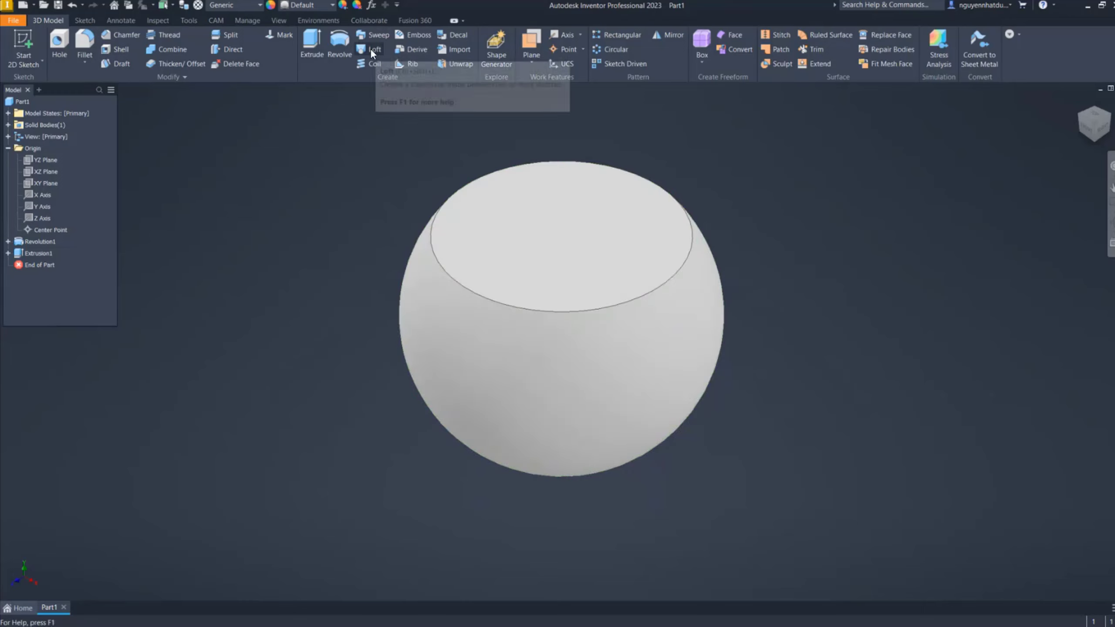
{"action": "right_click", "coordinate": [361, 155]}
Sketch on the flat top face, projecting the opening's rim as construction geometry
{"action": "left_click", "coordinate": [364, 185]}
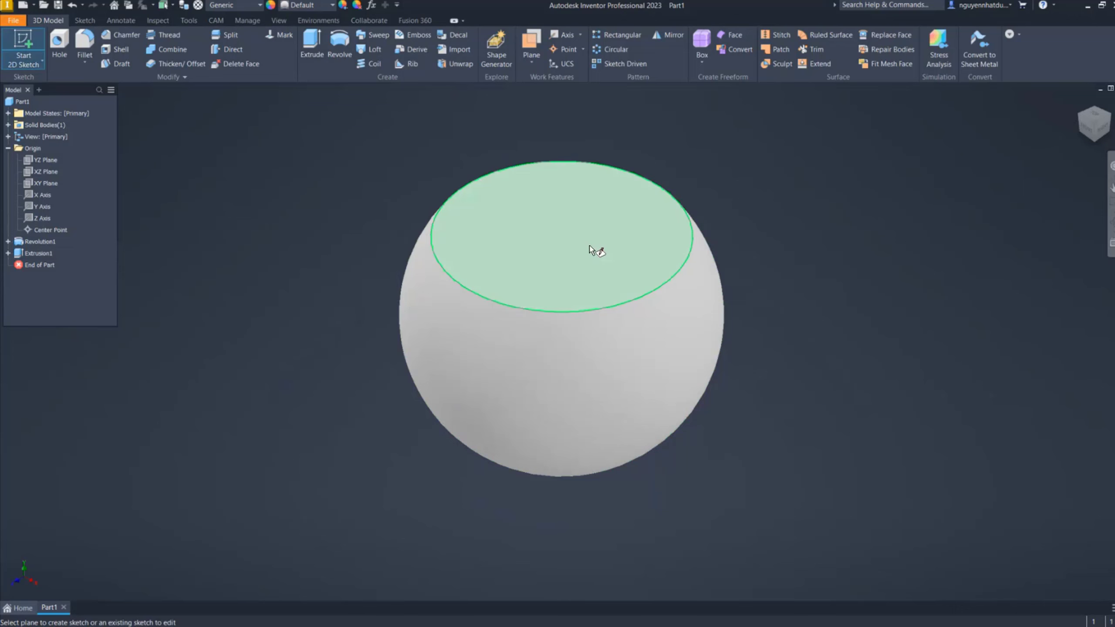
{"action": "left_click", "coordinate": [588, 246]}
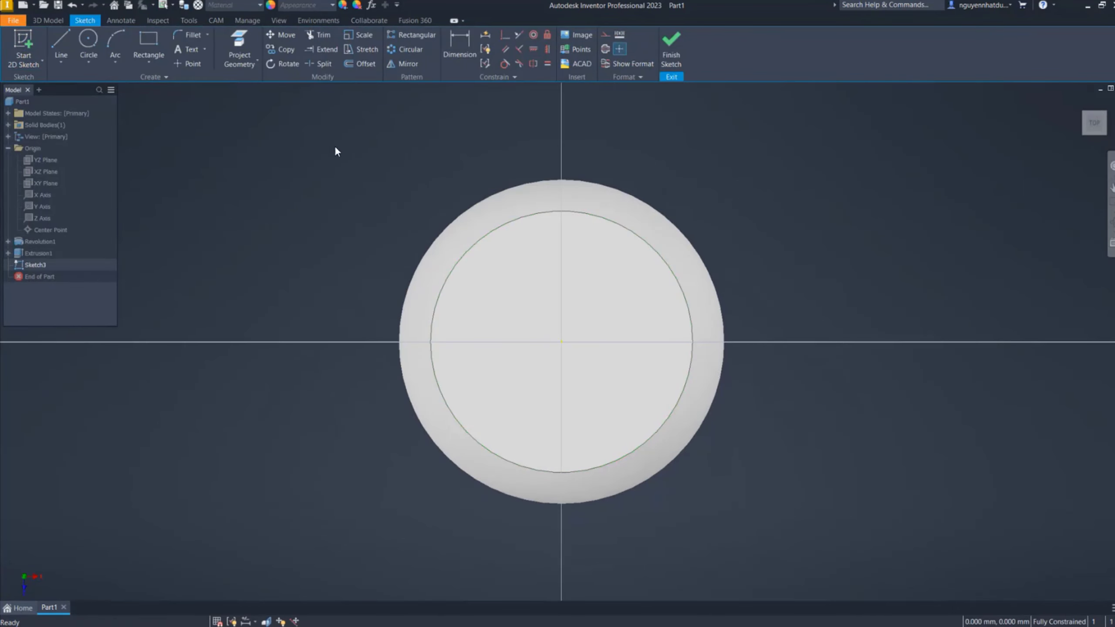
{"action": "right_click", "coordinate": [240, 156]}
{"action": "left_click", "coordinate": [276, 159]}
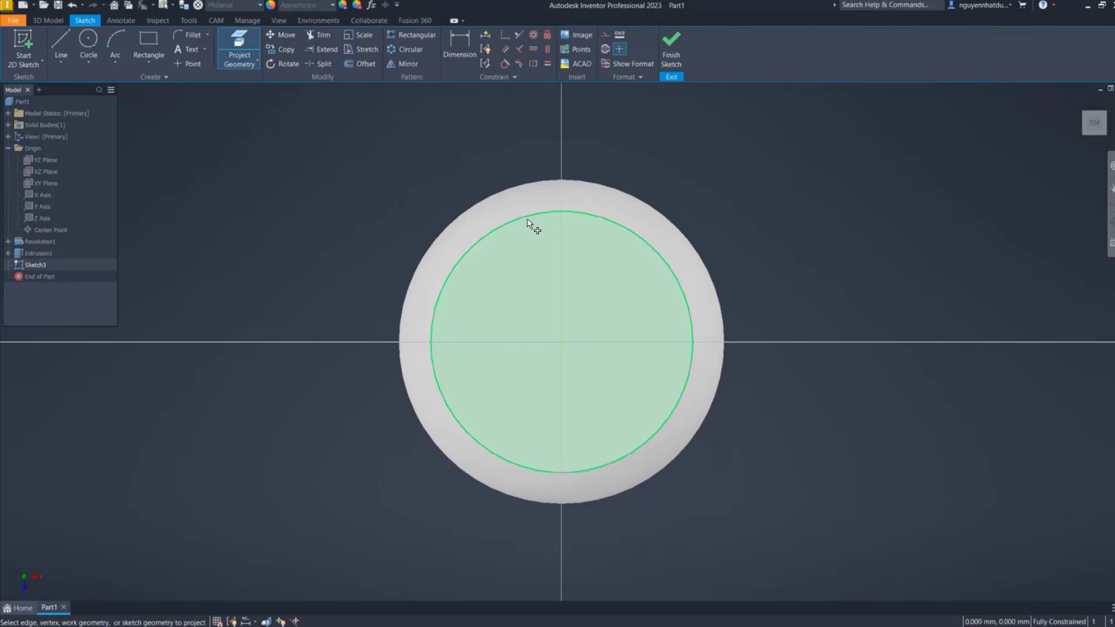
{"action": "left_click", "coordinate": [529, 222]}
{"action": "left_click", "coordinate": [630, 237]}
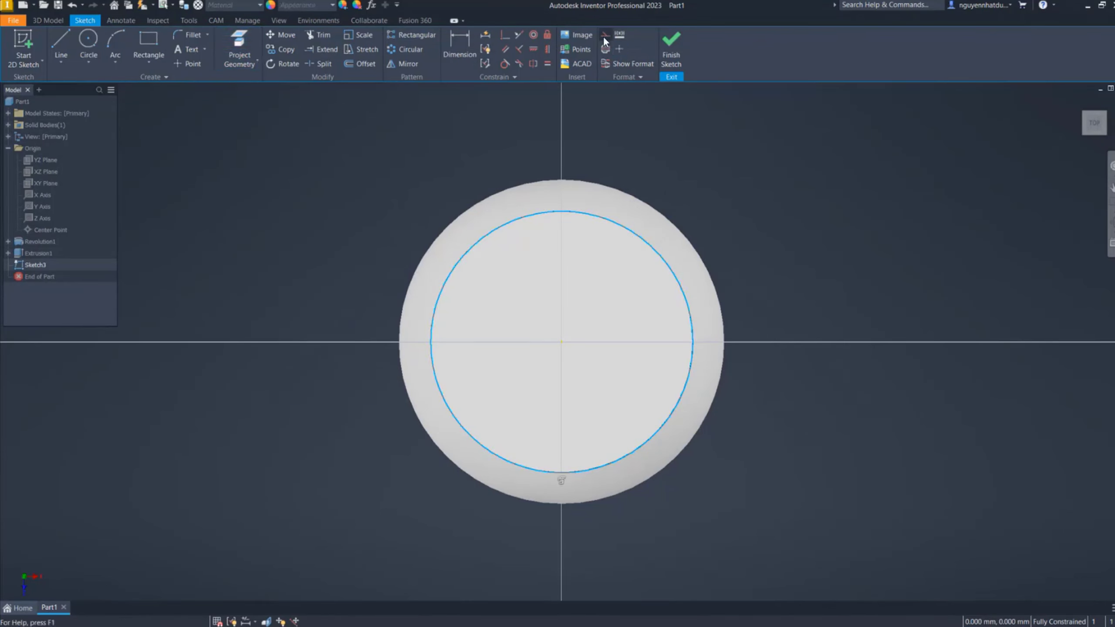
{"action": "left_click", "coordinate": [605, 35]}
{"action": "key", "text": "Escape"}
Draw a small circle centred on the rim's right edge and dimension it
{"action": "left_click", "coordinate": [88, 42]}
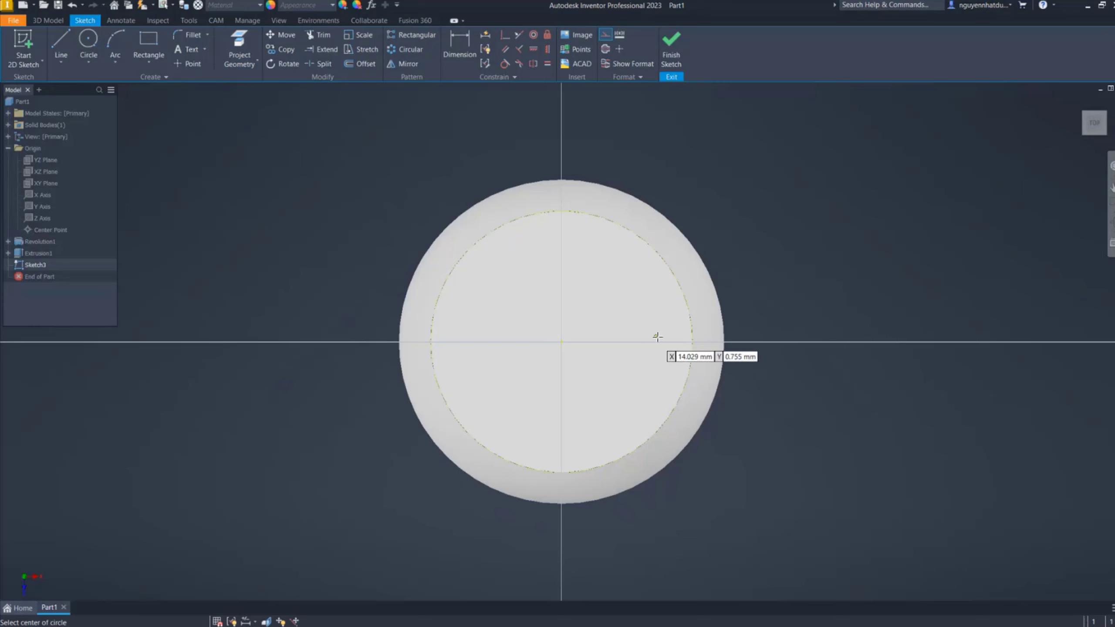
{"action": "left_click", "coordinate": [692, 341]}
{"action": "left_click", "coordinate": [719, 331]}
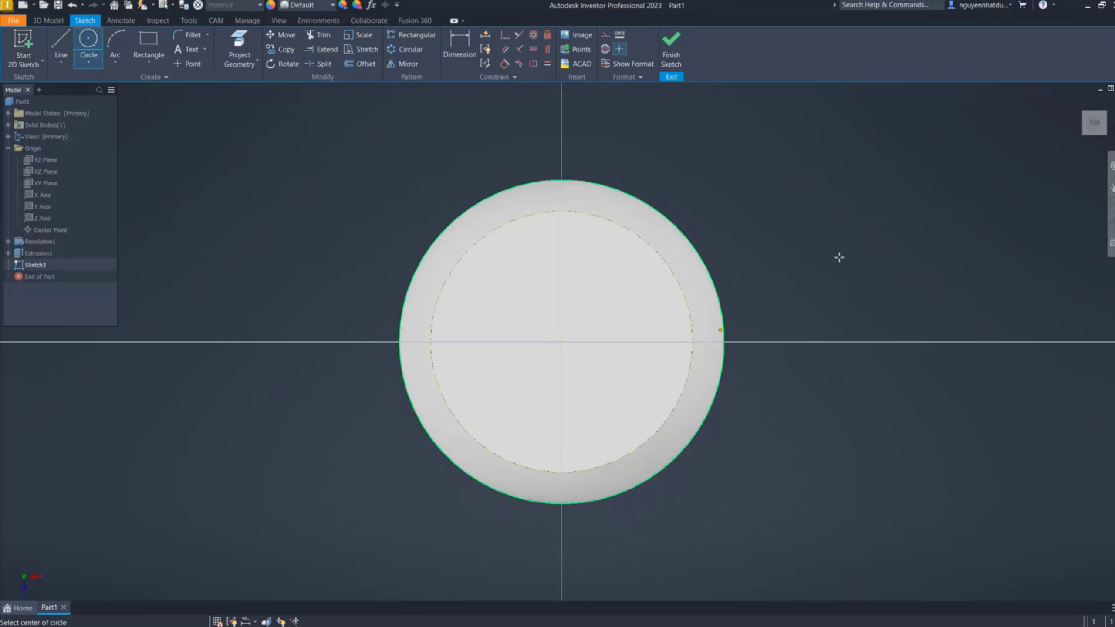
{"action": "right_click", "coordinate": [831, 245]}
{"action": "left_click", "coordinate": [798, 261]}
{"action": "left_click", "coordinate": [722, 345]}
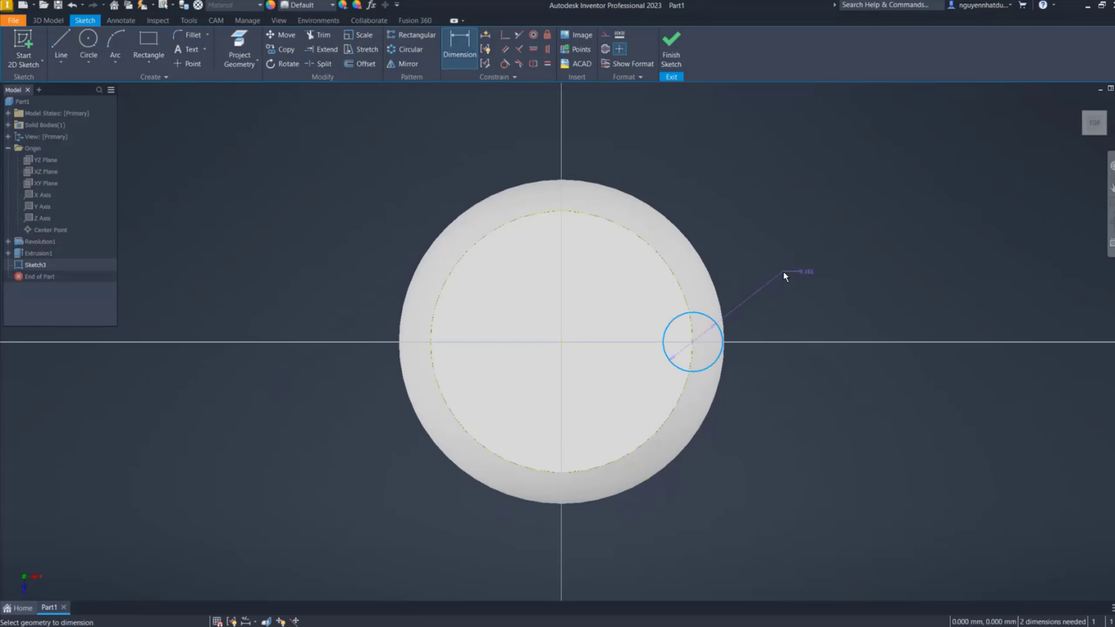
{"action": "left_click", "coordinate": [785, 270]}
{"action": "type", "text": "10"}
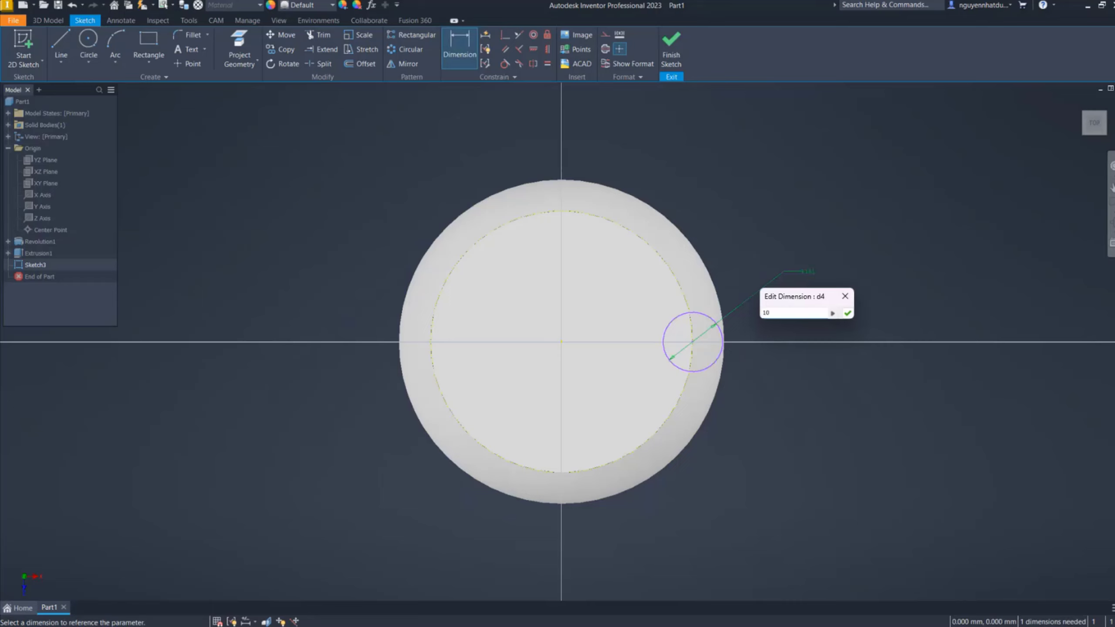
{"action": "type", "text": "0"}
{"action": "key", "text": "Return"}
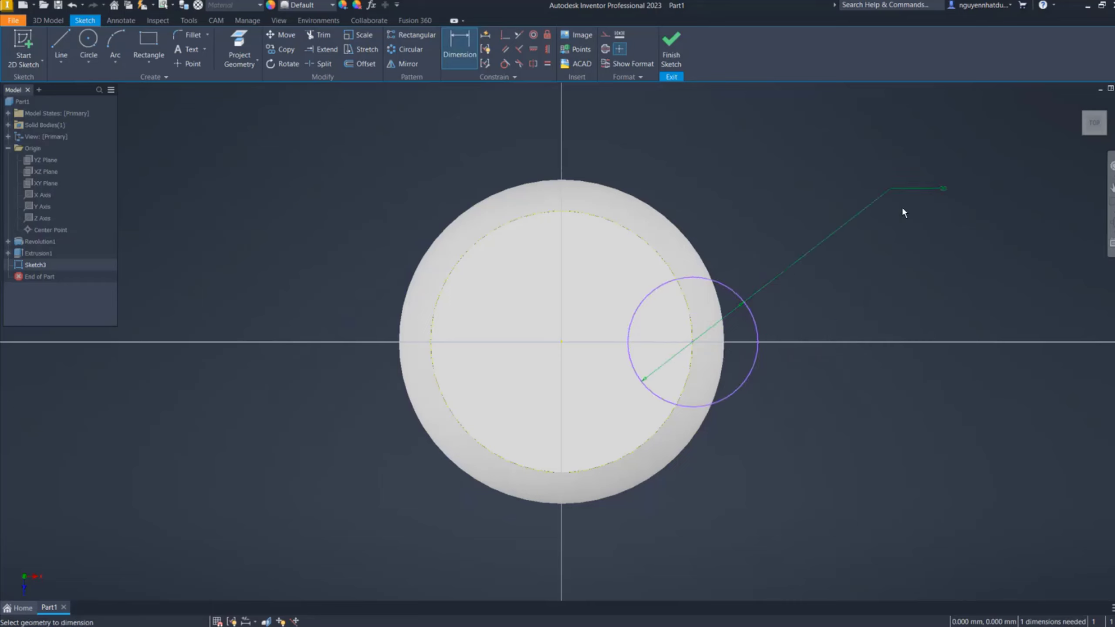
Correct the small circle's diameter to 10 mm and finish the sketch
{"action": "double_click", "coordinate": [946, 189]}
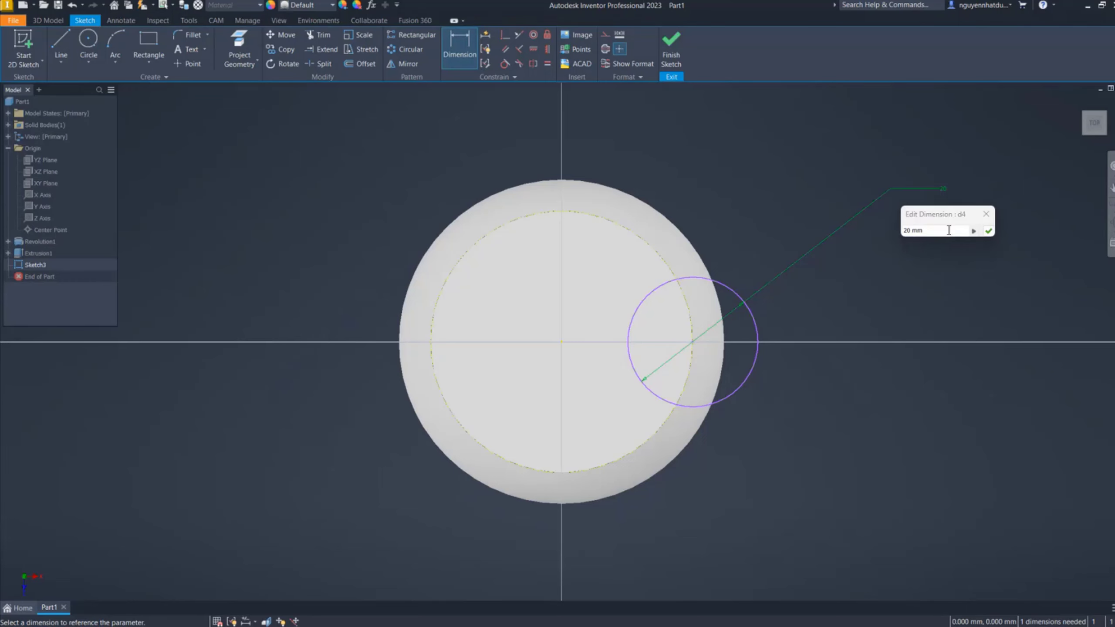
{"action": "type", "text": "10"}
{"action": "key", "text": "Return"}
{"action": "scroll", "coordinate": [705, 369], "scroll_direction": "up", "scroll_amount": 5}
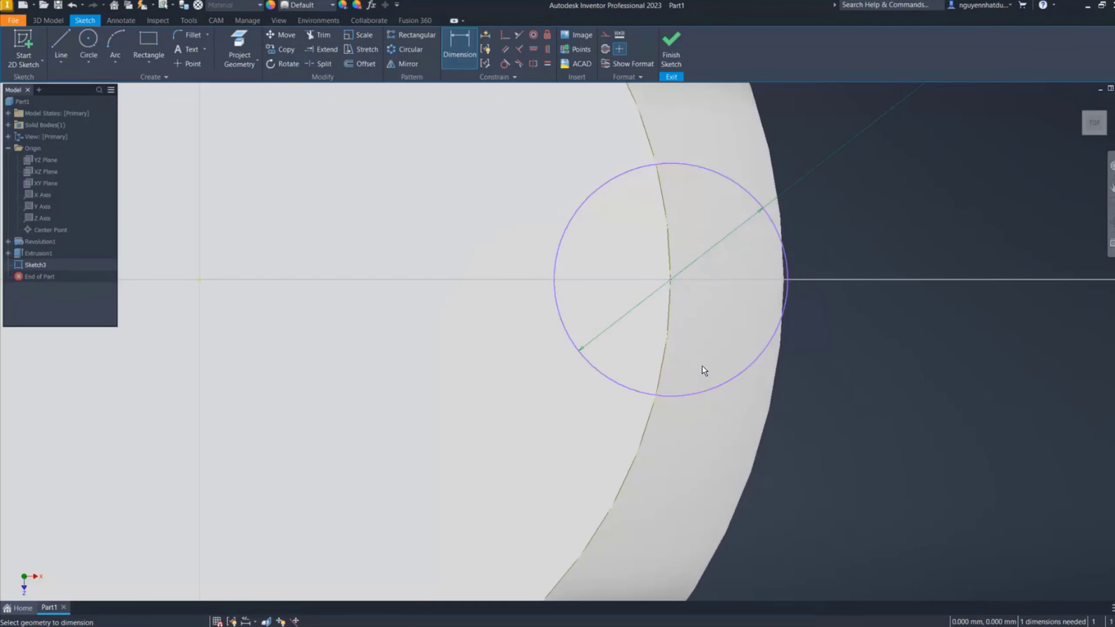
{"action": "scroll", "coordinate": [703, 371], "scroll_direction": "down", "scroll_amount": 4}
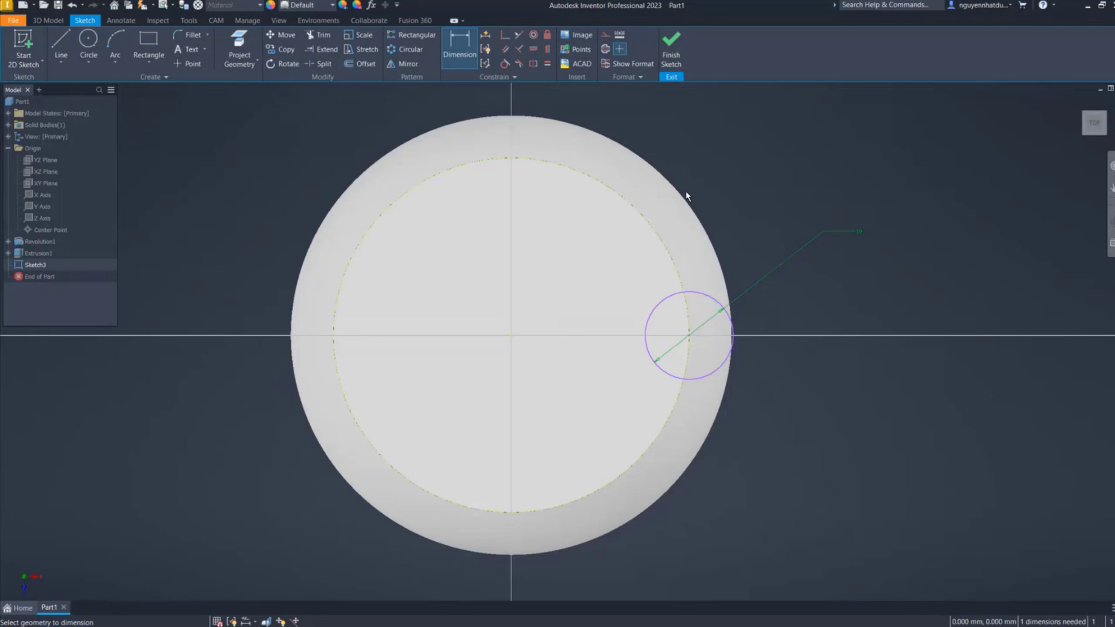
{"action": "left_click", "coordinate": [679, 60]}
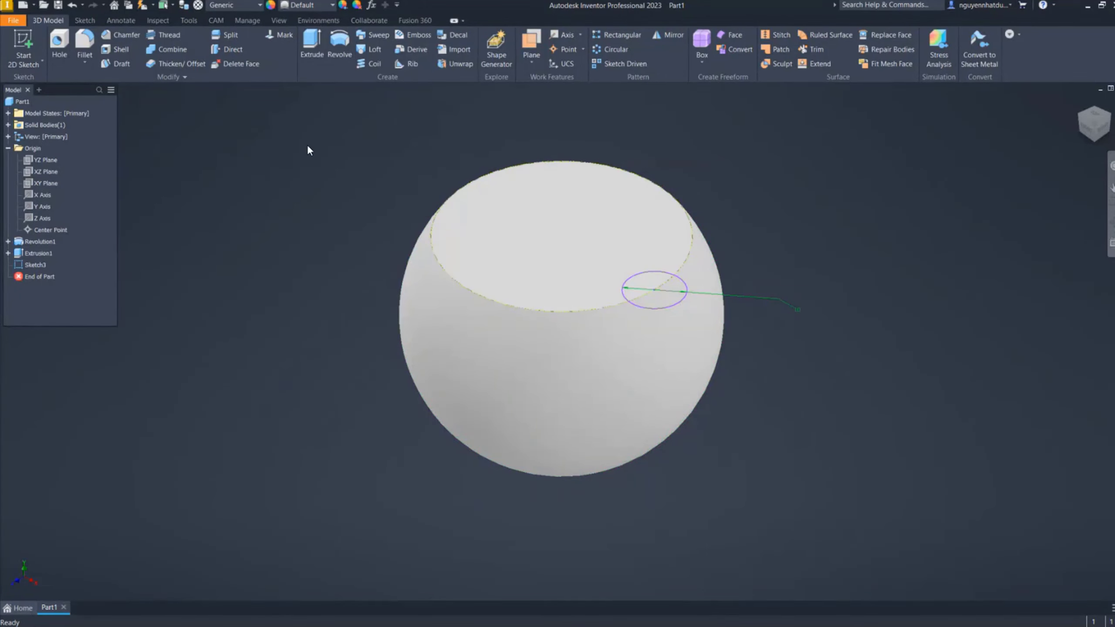
Start a sketch on the XY plane and project the sphere's outline as construction geometry
{"action": "left_click", "coordinate": [53, 186]}
{"action": "right_click", "coordinate": [53, 187]}
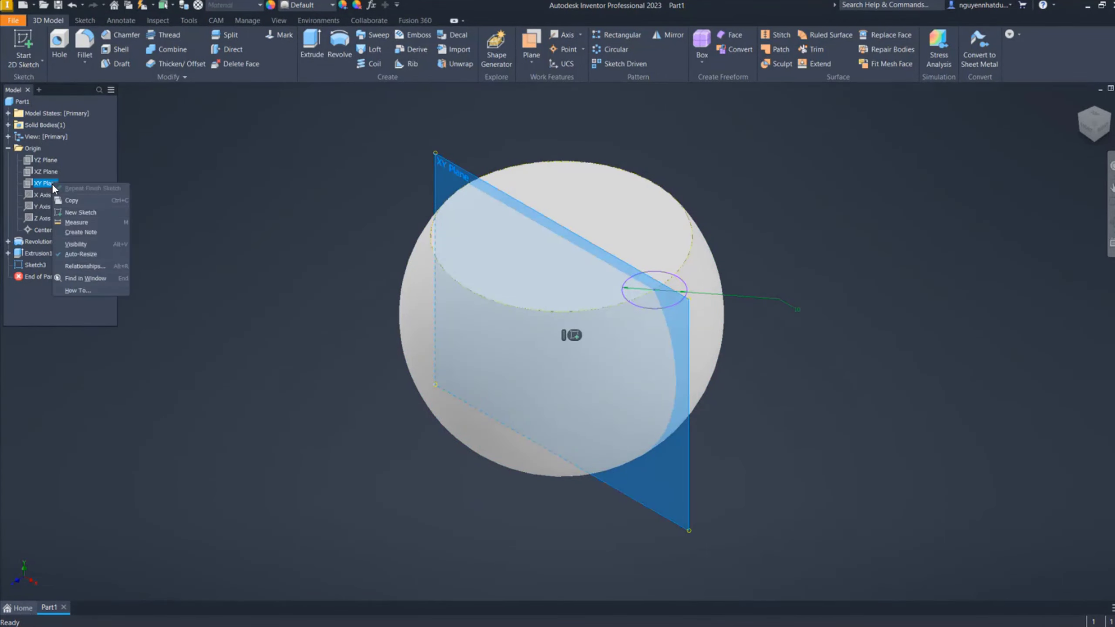
{"action": "left_click", "coordinate": [99, 212]}
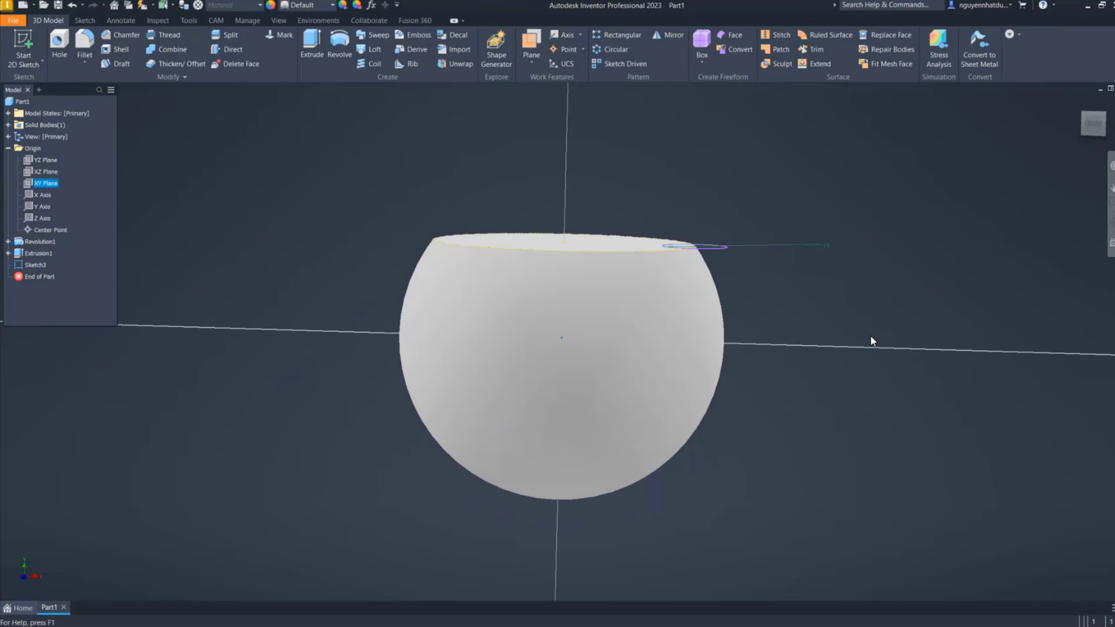
{"action": "key", "text": "F7"}
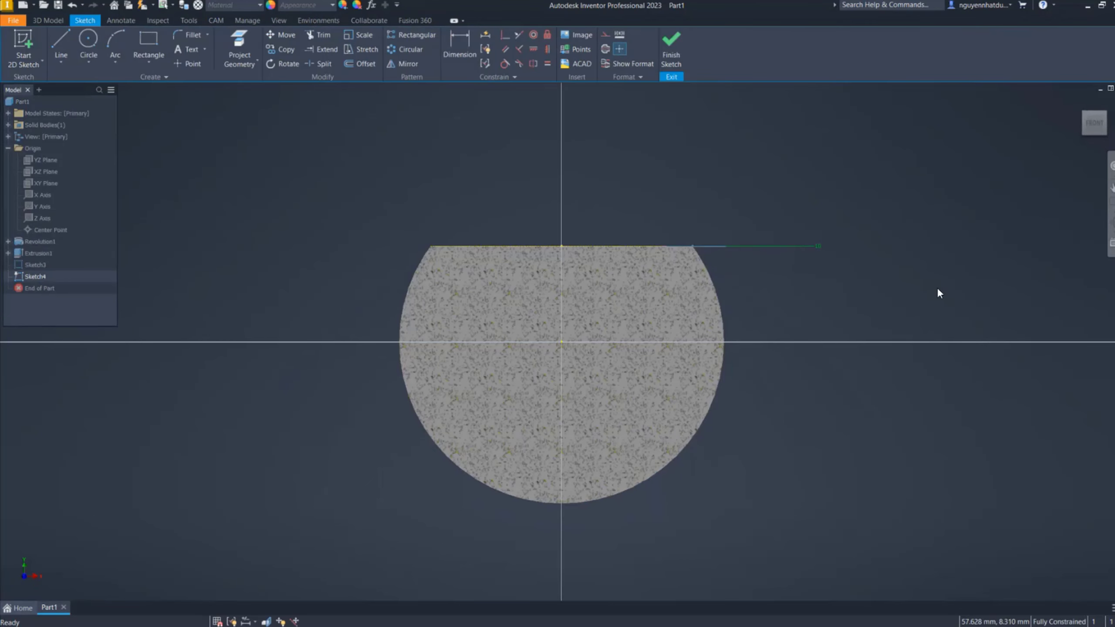
{"action": "left_click", "coordinate": [257, 49]}
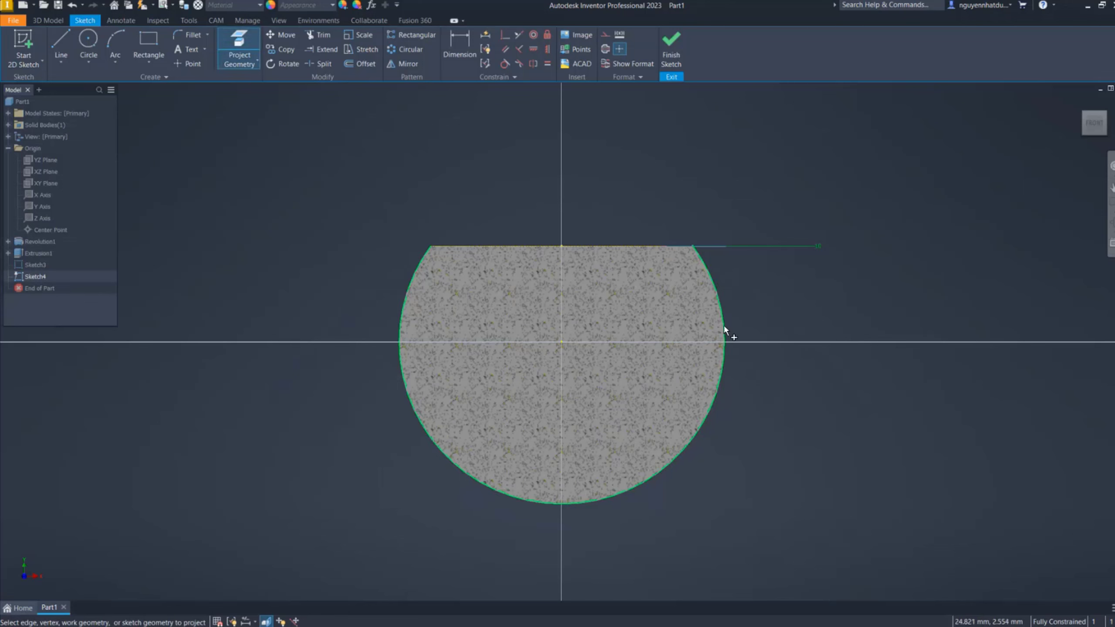
{"action": "left_click", "coordinate": [722, 309]}
{"action": "key", "text": "Escape"}
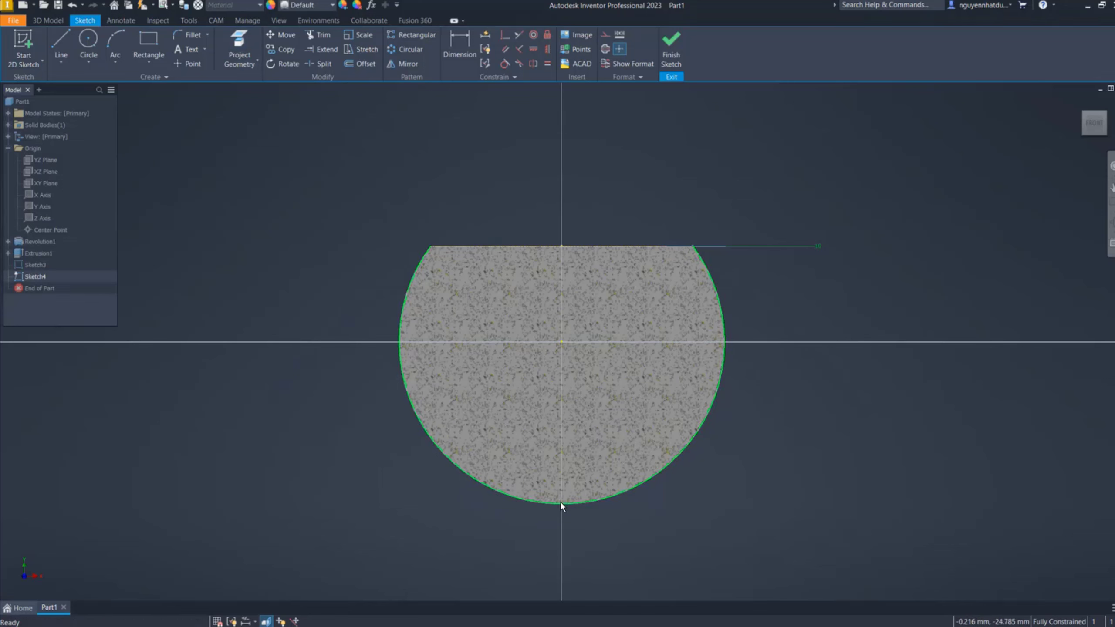
{"action": "left_click", "coordinate": [560, 503]}
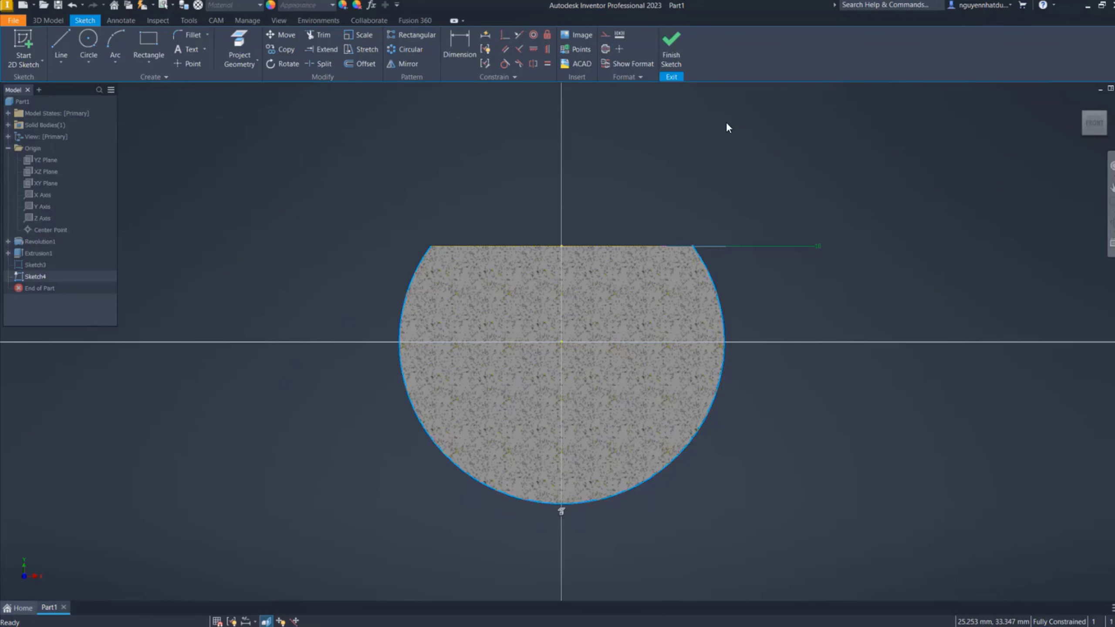
{"action": "left_click", "coordinate": [603, 36]}
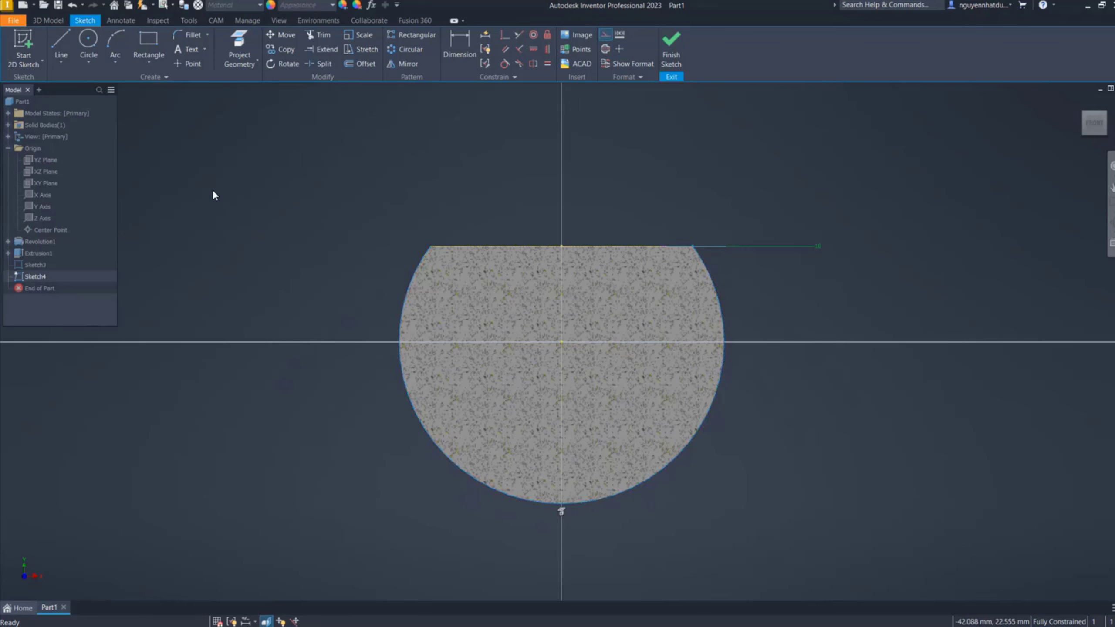
Draw a 50 mm circle centred at the origin through the opening's edge point
{"action": "left_click", "coordinate": [114, 41]}
{"action": "left_click", "coordinate": [93, 38]}
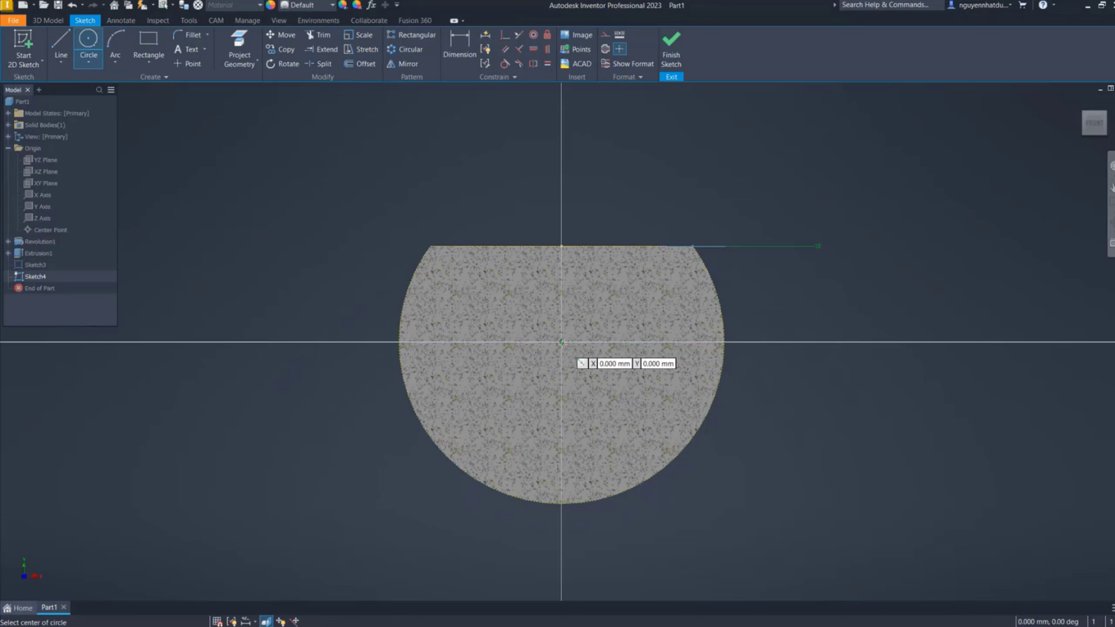
{"action": "left_click", "coordinate": [561, 342]}
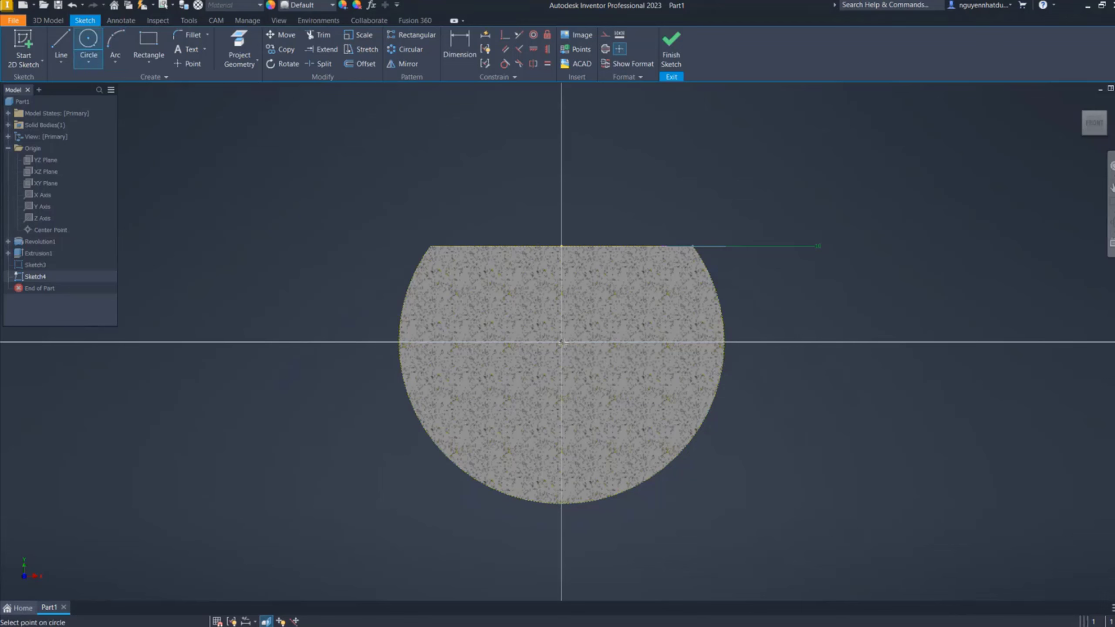
{"action": "left_click", "coordinate": [693, 247]}
{"action": "key", "text": "Escape"}
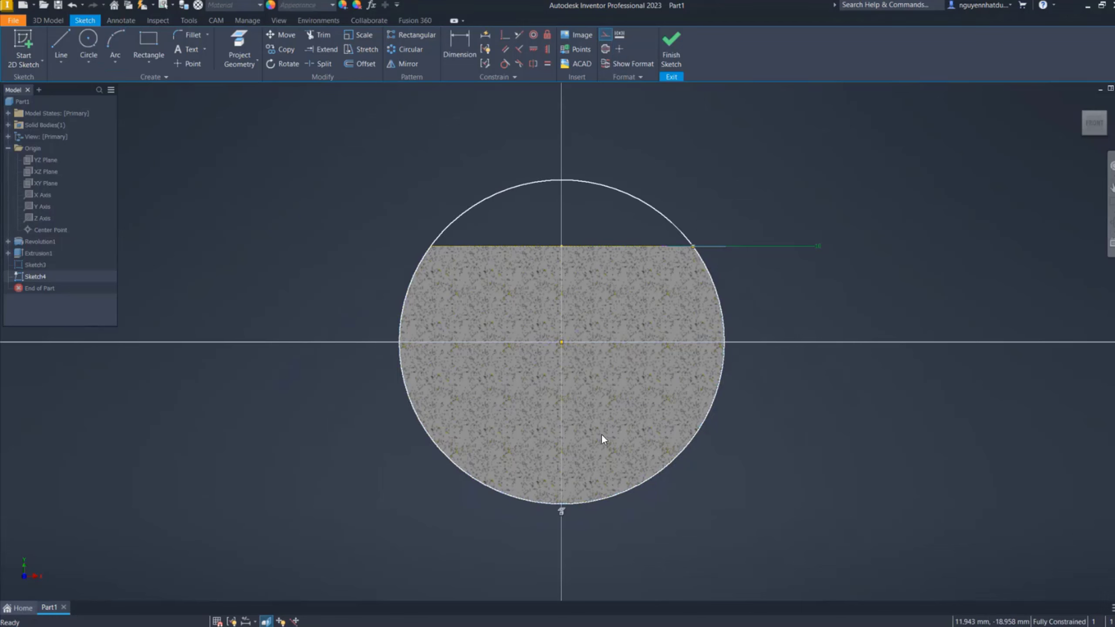
Project the X and Y axes into the sketch
{"action": "left_click", "coordinate": [239, 51]}
{"action": "left_click", "coordinate": [43, 195]}
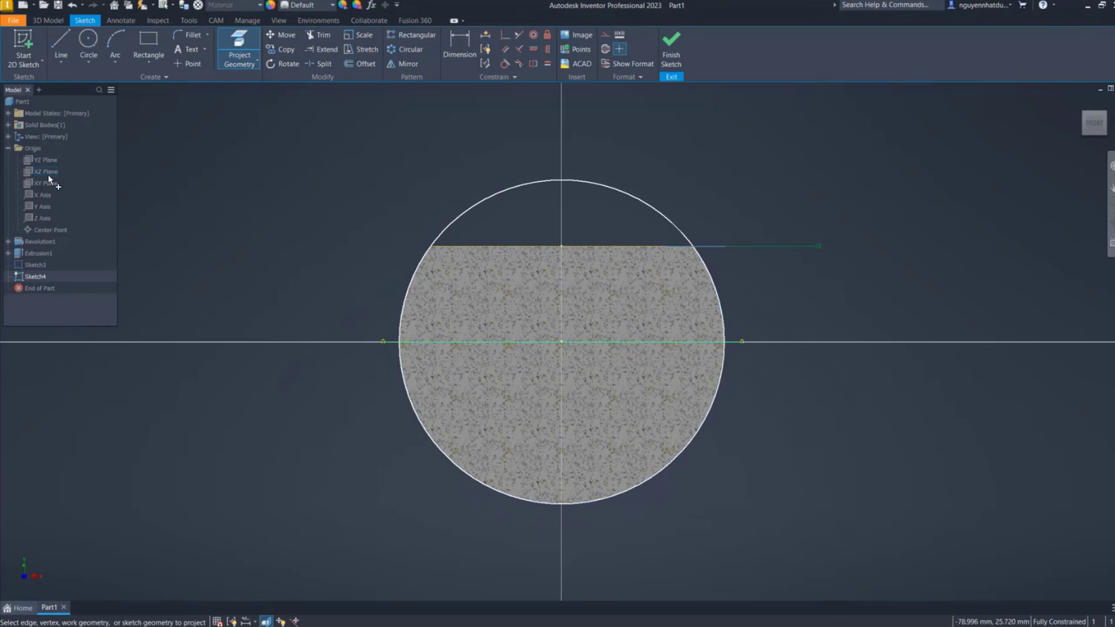
{"action": "left_click", "coordinate": [43, 207]}
{"action": "key", "text": "Escape"}
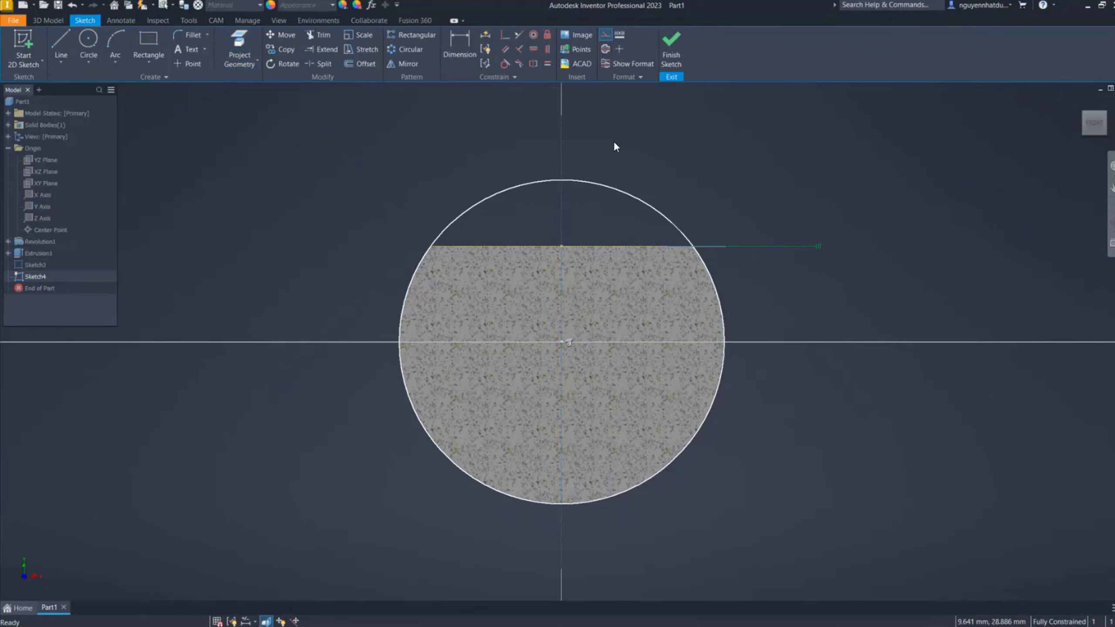
Undo a mistaken trim and make the arc and line meet with a coincident constraint
{"action": "left_click", "coordinate": [318, 35]}
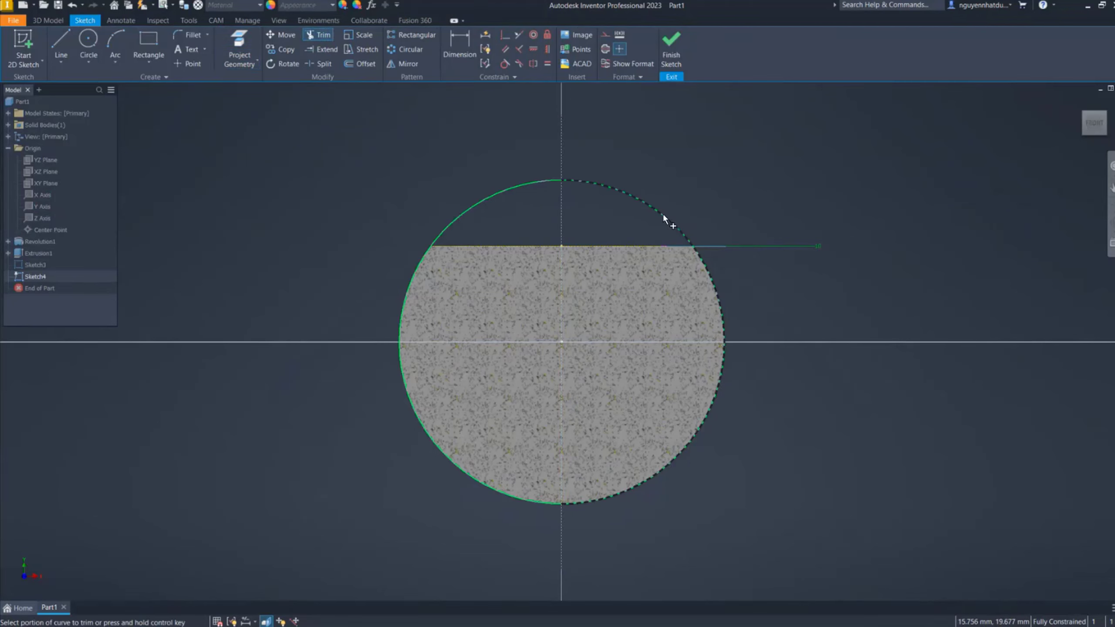
{"action": "left_click", "coordinate": [663, 215]}
{"action": "key", "text": "ctrl+z"}
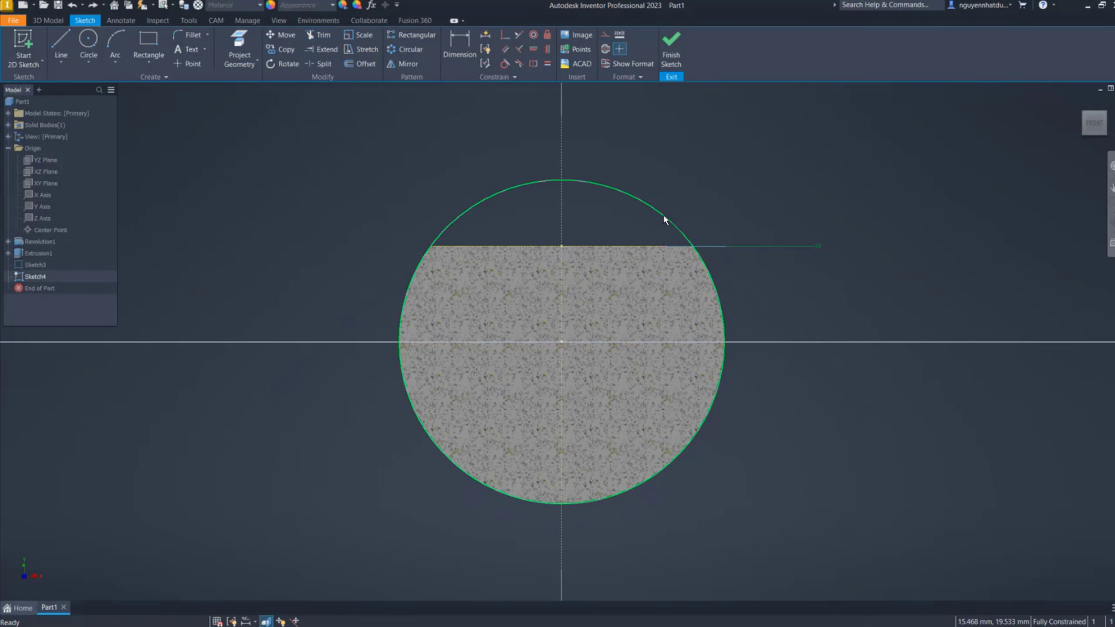
{"action": "scroll", "coordinate": [699, 247], "scroll_direction": "up", "scroll_amount": 5}
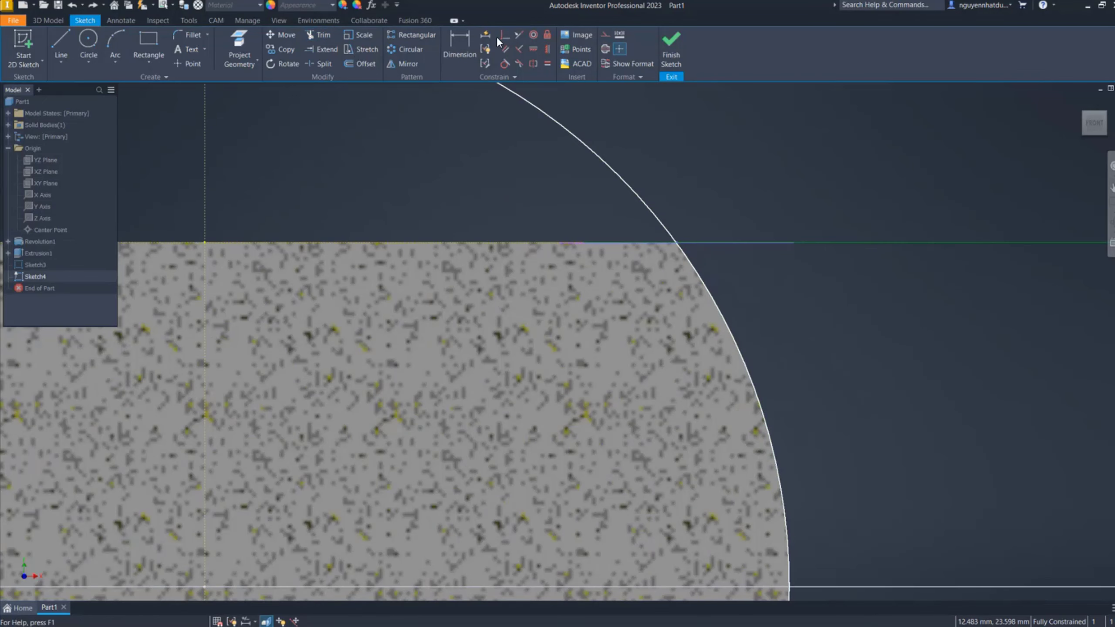
{"action": "left_click", "coordinate": [505, 36]}
{"action": "left_click", "coordinate": [683, 255]}
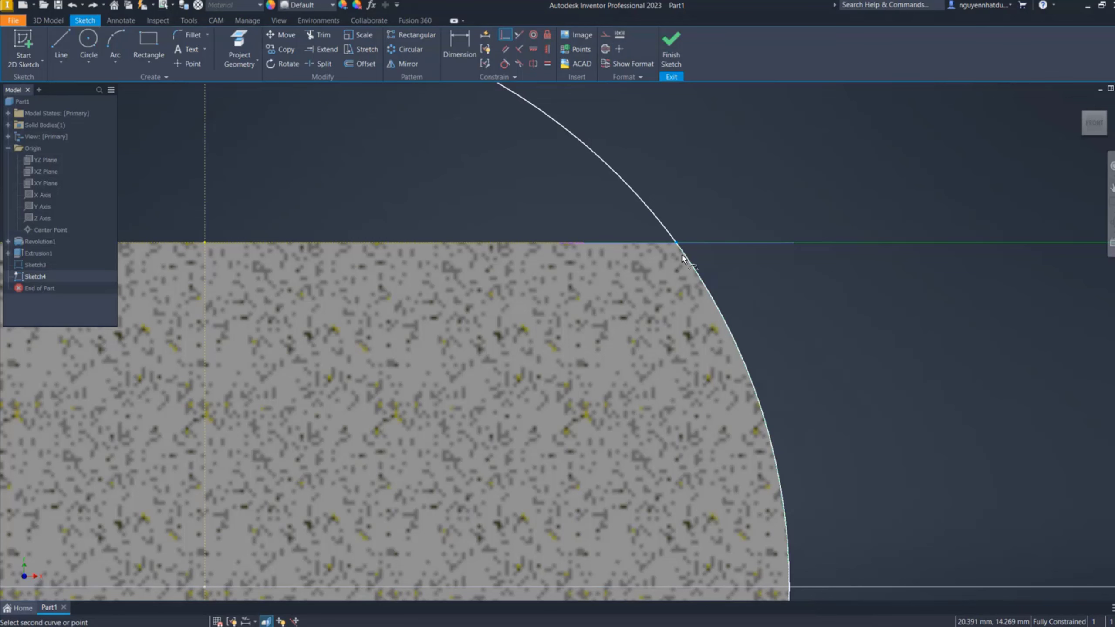
{"action": "left_click", "coordinate": [682, 255]}
{"action": "left_click", "coordinate": [224, 105]}
{"action": "scroll", "coordinate": [537, 208], "scroll_direction": "down", "scroll_amount": 5}
{"action": "key", "text": "Escape"}
Project the opening's top edge as a chord and trim both arc parts above it
{"action": "right_click", "coordinate": [658, 165]}
{"action": "left_click", "coordinate": [707, 169]}
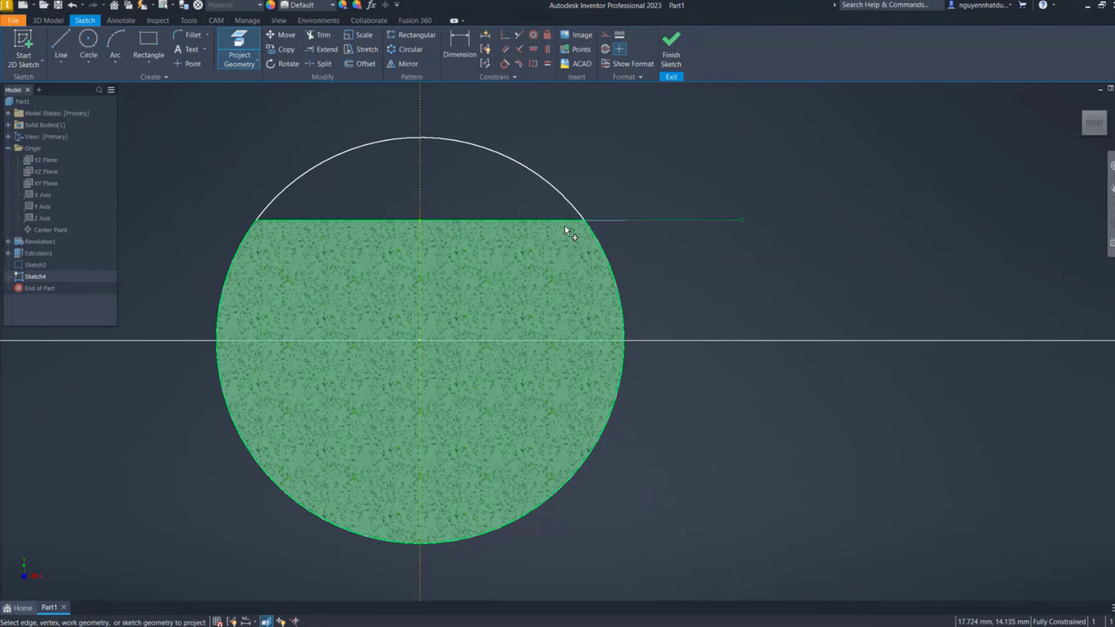
{"action": "left_click", "coordinate": [566, 220]}
{"action": "key", "text": "Escape"}
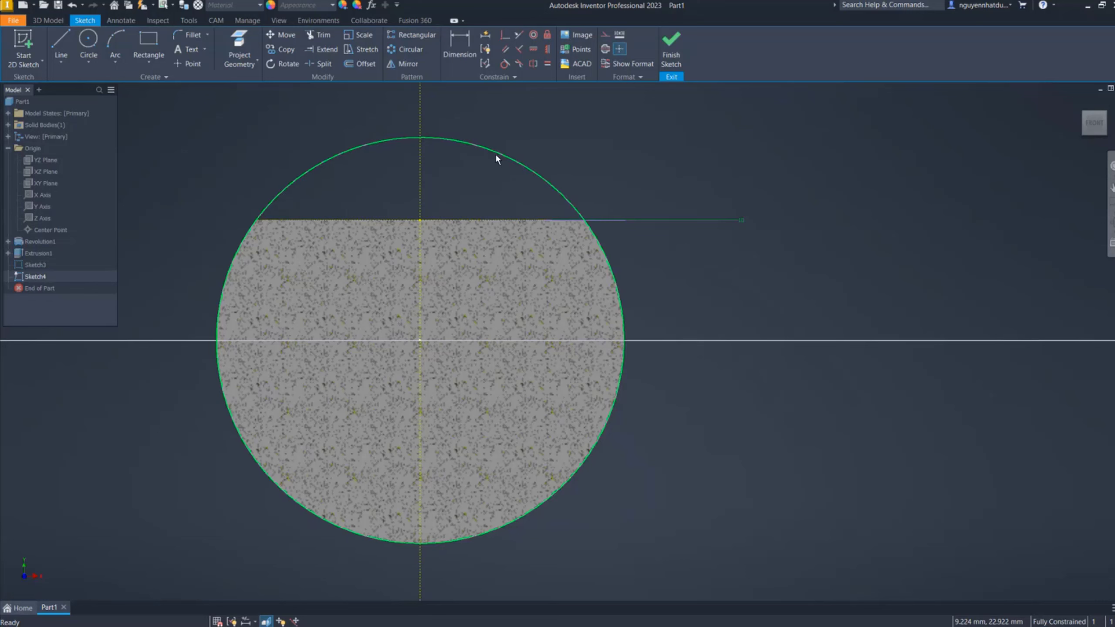
{"action": "left_click", "coordinate": [318, 35]}
{"action": "left_click", "coordinate": [324, 171]}
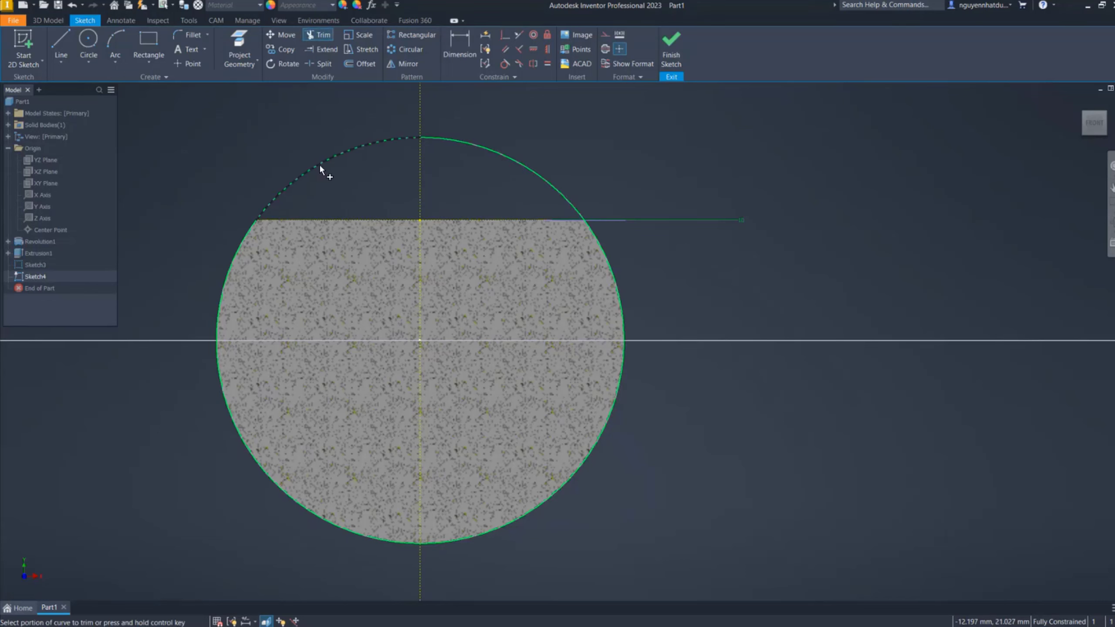
{"action": "left_click", "coordinate": [463, 149]}
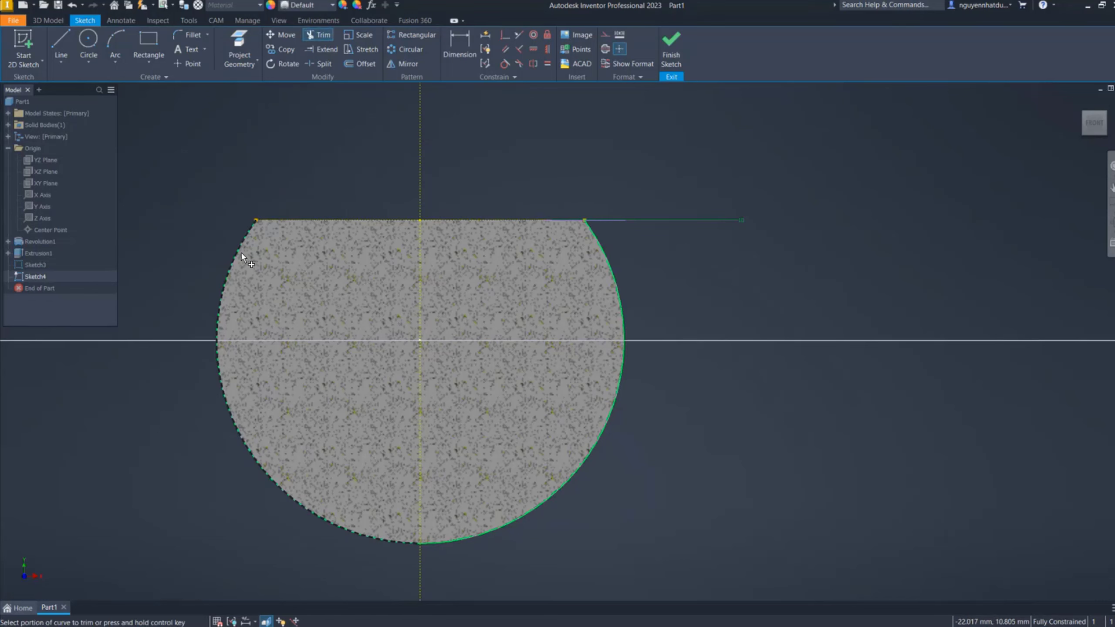
{"action": "key", "text": "Escape"}
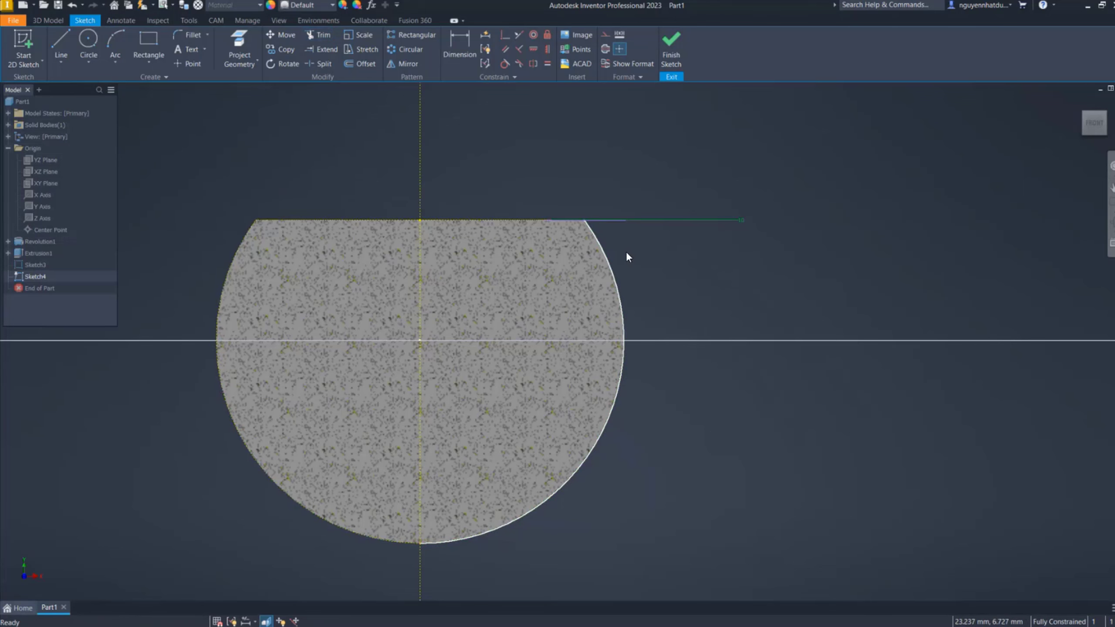
Finish Sketch4 and create Work Plane1 parallel to the top face through the curve's endpoint
{"action": "left_click", "coordinate": [671, 47]}
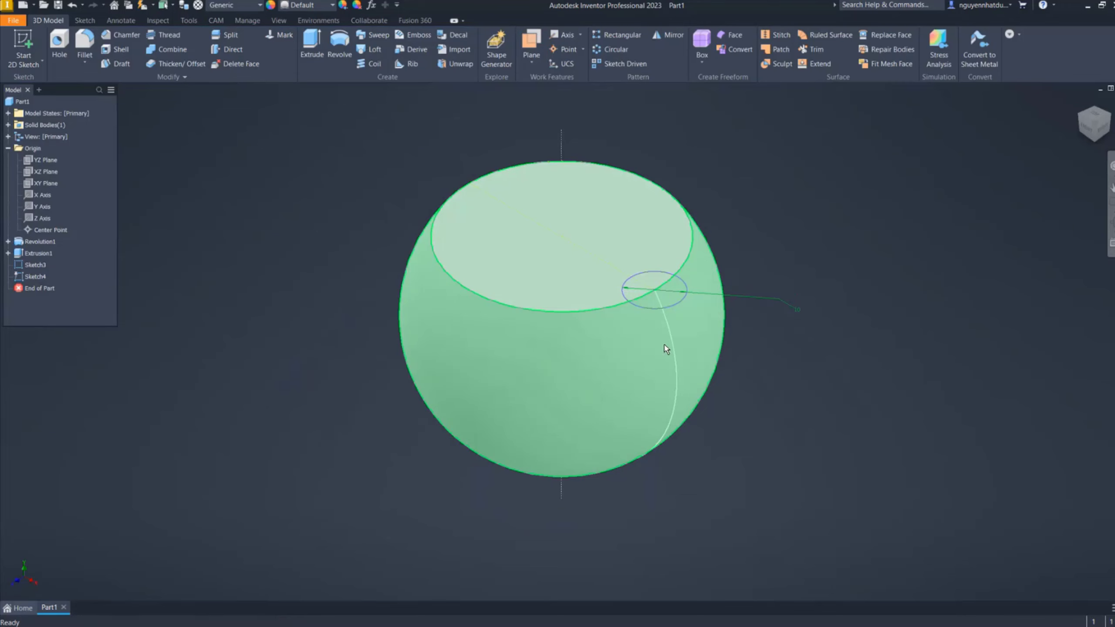
{"action": "middle_click_drag", "start_coordinate": [579, 489], "coordinate": [640, 439], "text": "shift"}
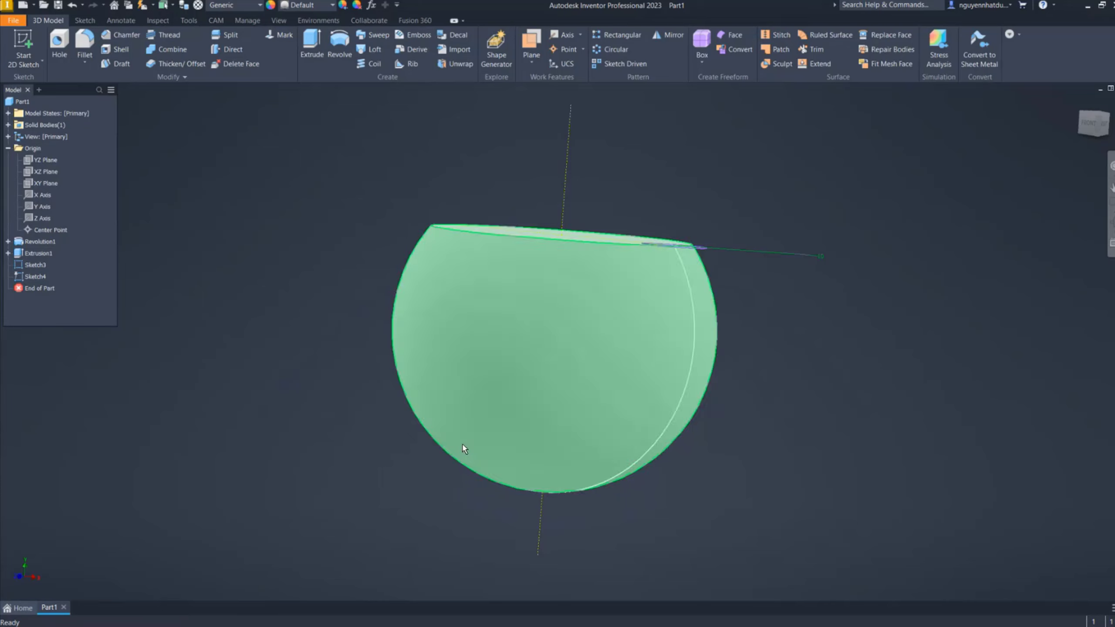
{"action": "left_click", "coordinate": [541, 67]}
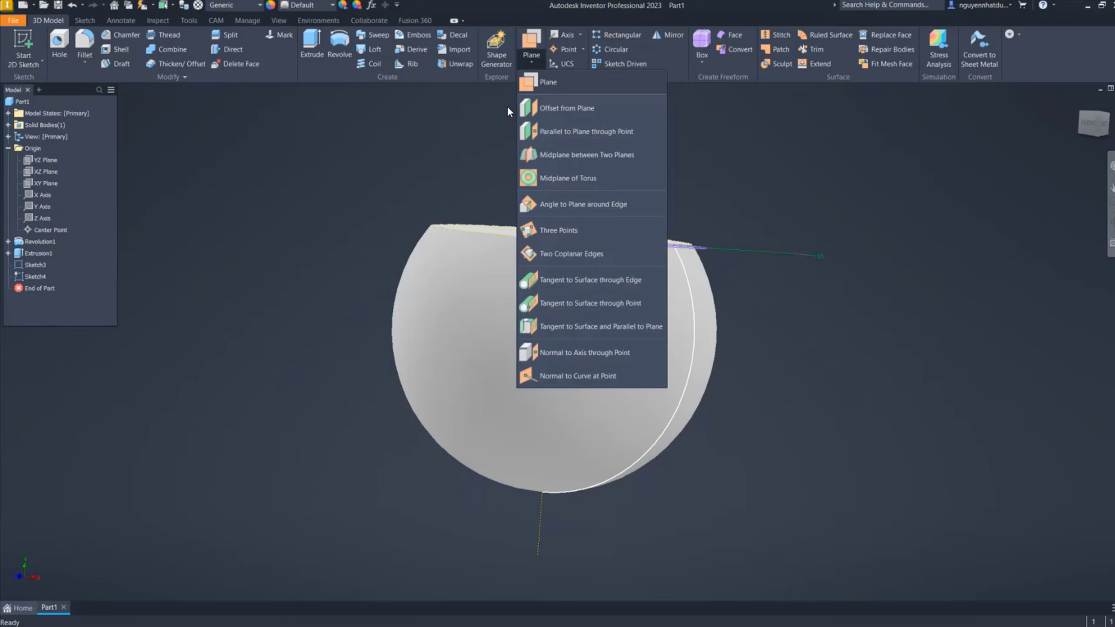
{"action": "left_click", "coordinate": [588, 132]}
{"action": "middle_click_drag", "start_coordinate": [550, 188], "coordinate": [532, 244], "text": "shift"}
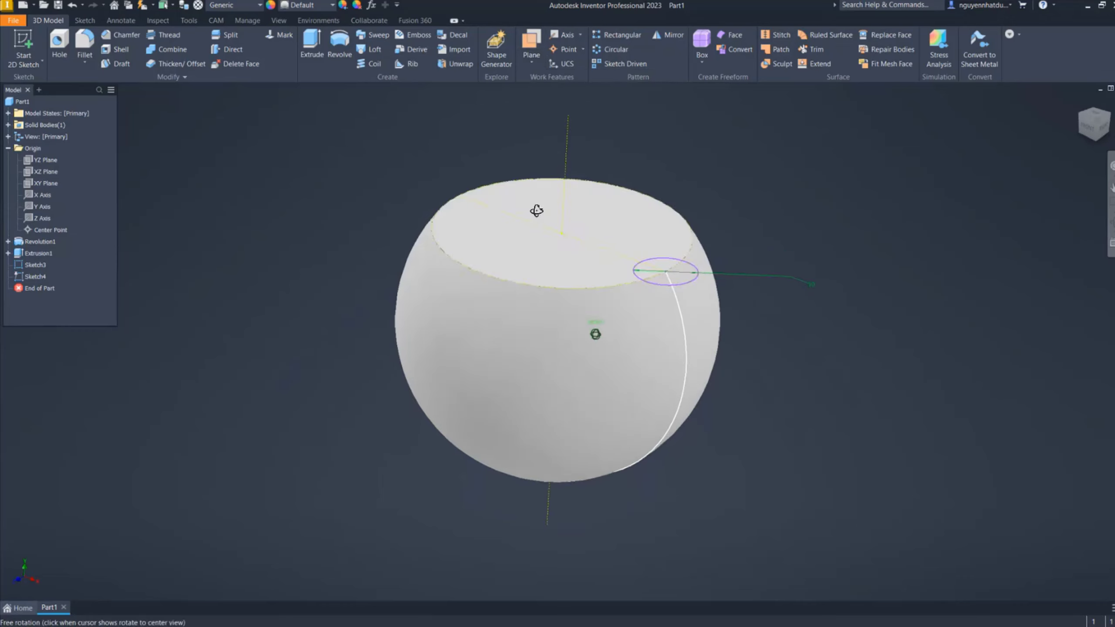
{"action": "left_click", "coordinate": [530, 244]}
{"action": "middle_click_drag", "start_coordinate": [560, 386], "coordinate": [552, 456], "text": "shift"}
{"action": "left_click", "coordinate": [547, 451]}
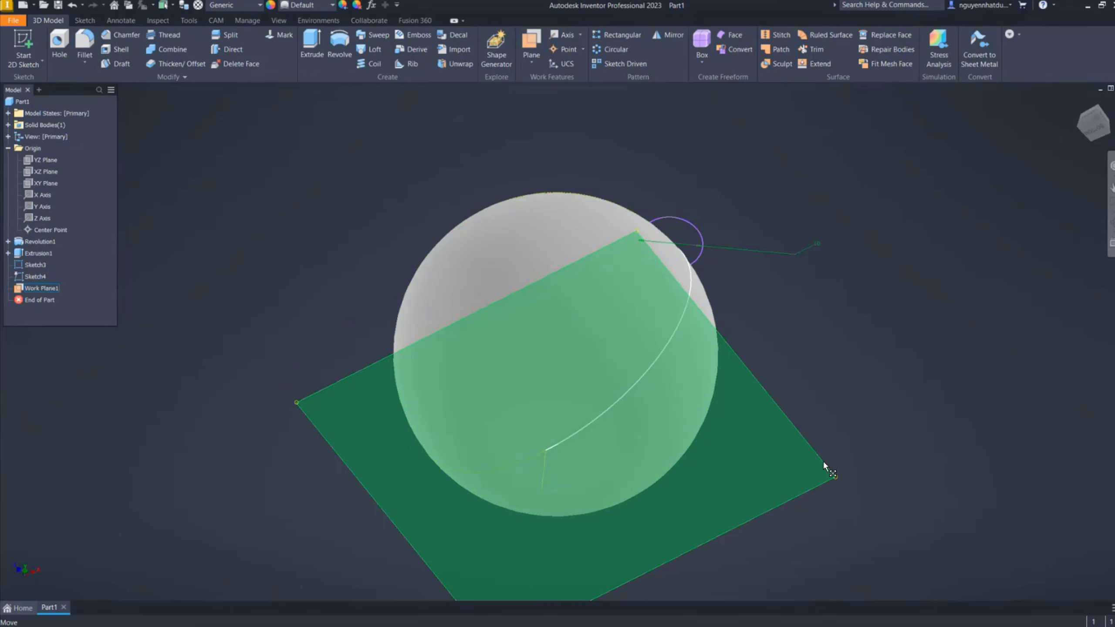
{"action": "right_click", "coordinate": [823, 461]}
Sketch a 2 mm diameter circle centred at the origin on Work Plane1
{"action": "left_click", "coordinate": [833, 491]}
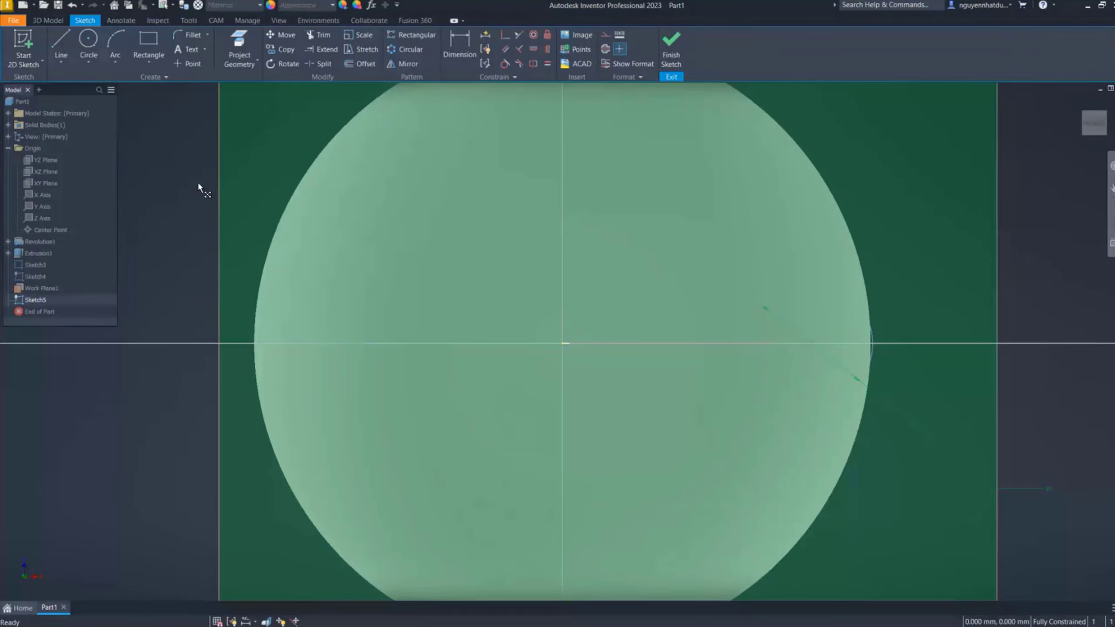
{"action": "left_click", "coordinate": [89, 42]}
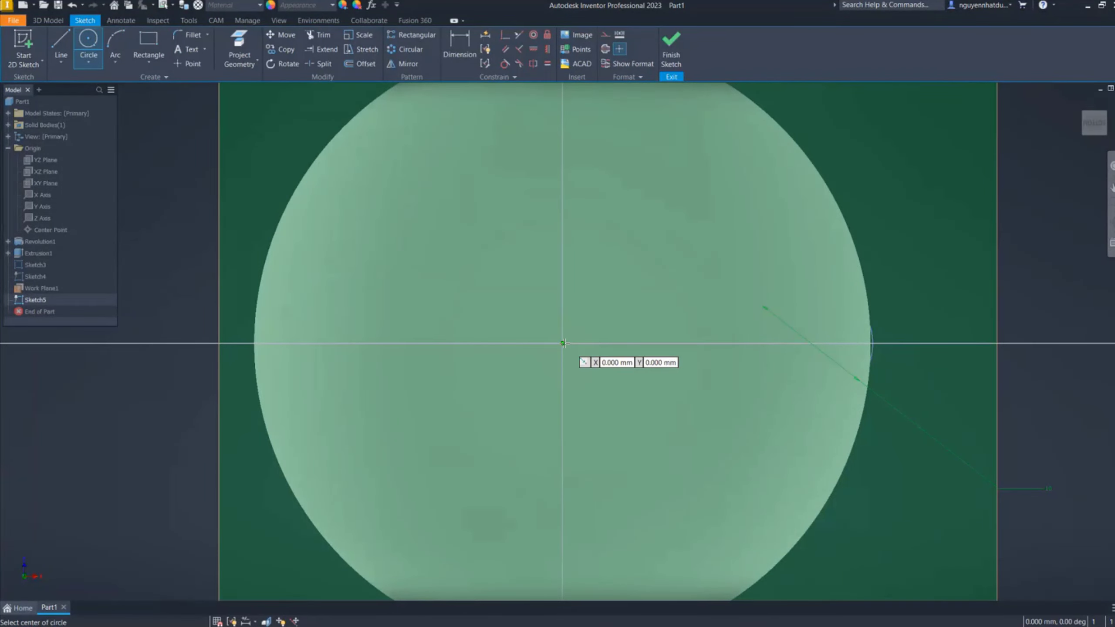
{"action": "left_click", "coordinate": [564, 344]}
{"action": "right_click", "coordinate": [628, 276]}
{"action": "left_click", "coordinate": [607, 309]}
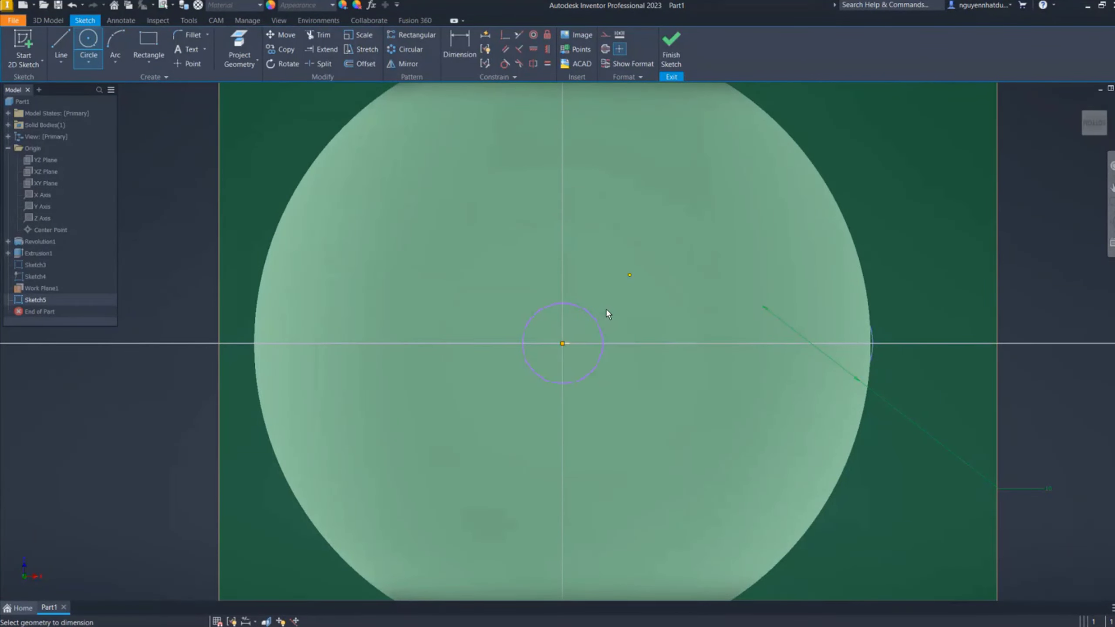
{"action": "left_click", "coordinate": [598, 324]}
{"action": "left_click", "coordinate": [672, 274]}
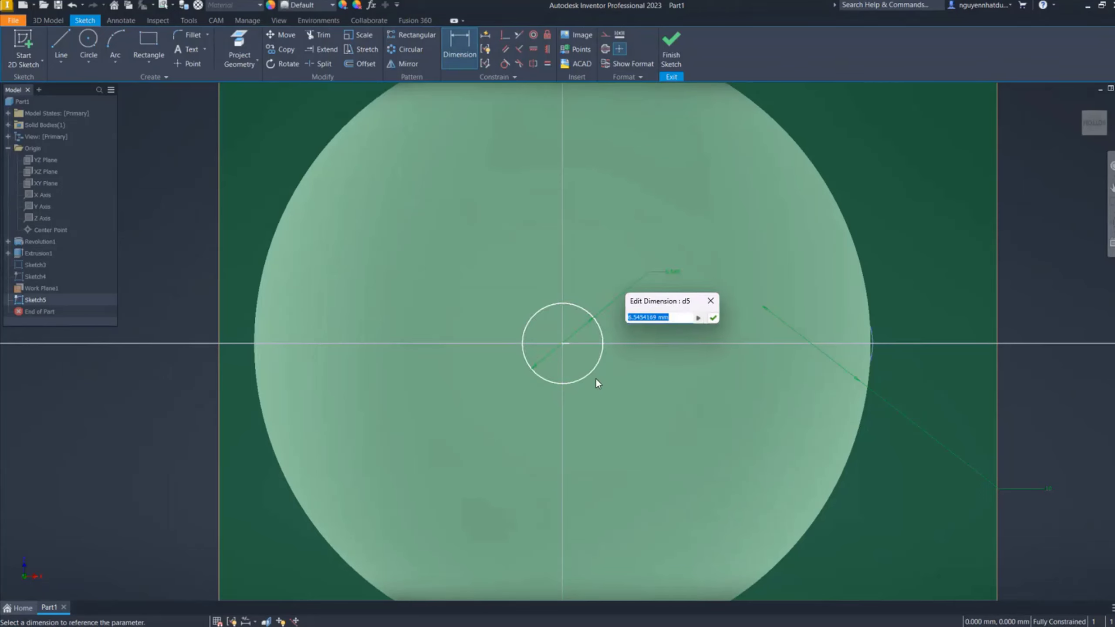
{"action": "type", "text": "2"}
{"action": "left_click", "coordinate": [713, 318]}
{"action": "mouse_move", "coordinate": [811, 246]}
{"action": "middle_mouse_down", "text": "shift"}
{"action": "mouse_move", "coordinate": [709, 261]}
{"action": "mouse_move", "coordinate": [816, 283]}
{"action": "middle_mouse_up", "text": "shift"}
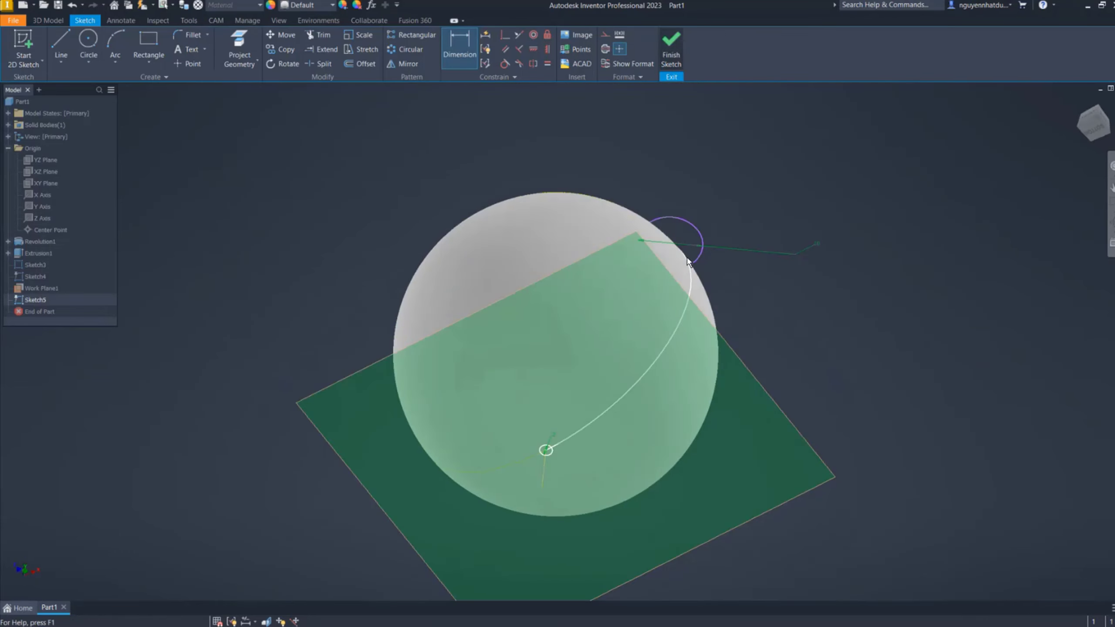
{"action": "right_click_drag", "start_coordinate": [817, 283], "coordinate": [817, 264]}
{"action": "middle_click_drag", "start_coordinate": [816, 284], "coordinate": [850, 346], "text": "shift"}
{"action": "middle_click_drag", "start_coordinate": [871, 307], "coordinate": [627, 316], "text": "shift"}
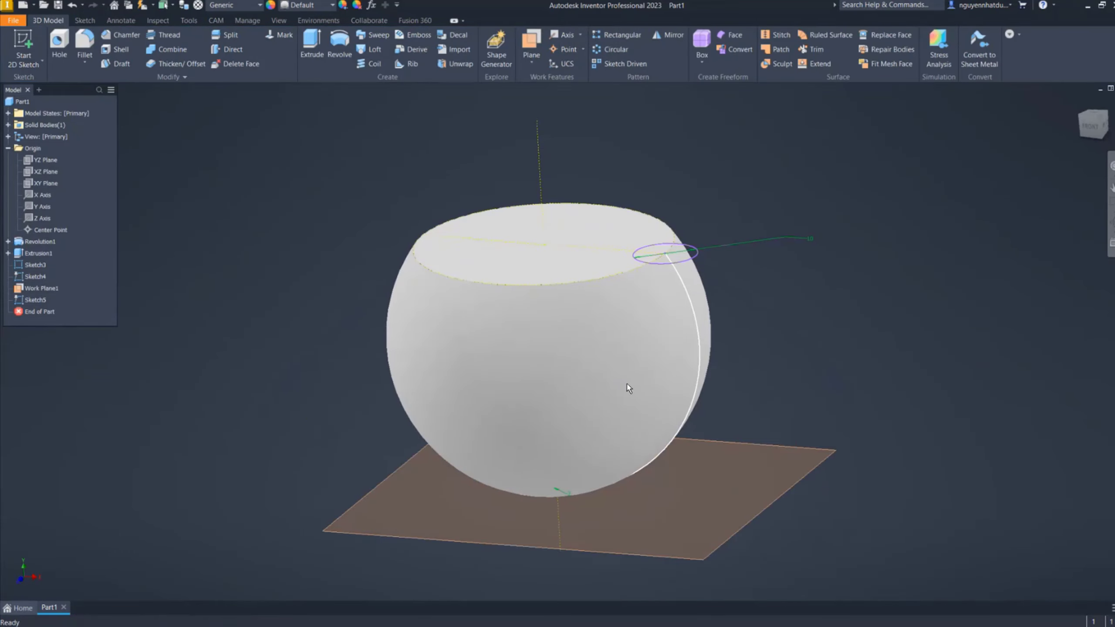
Loft-cut from the 2 mm rim circle to the bottom point along Sketch4's arc as center line
{"action": "key", "text": "ctrl+shift+l"}
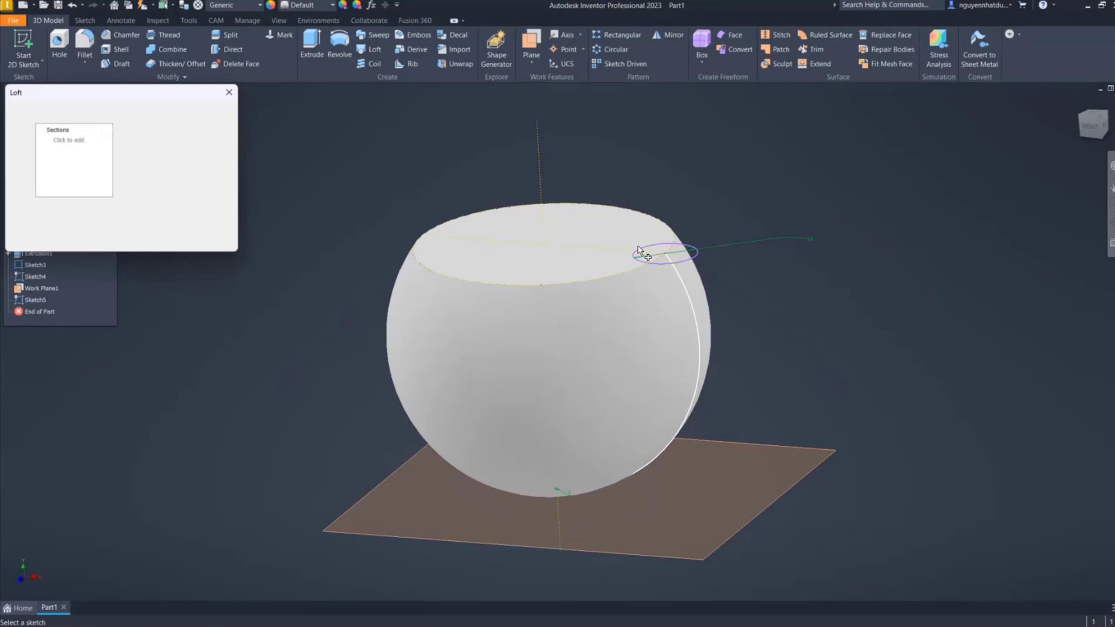
{"action": "left_click", "coordinate": [676, 262]}
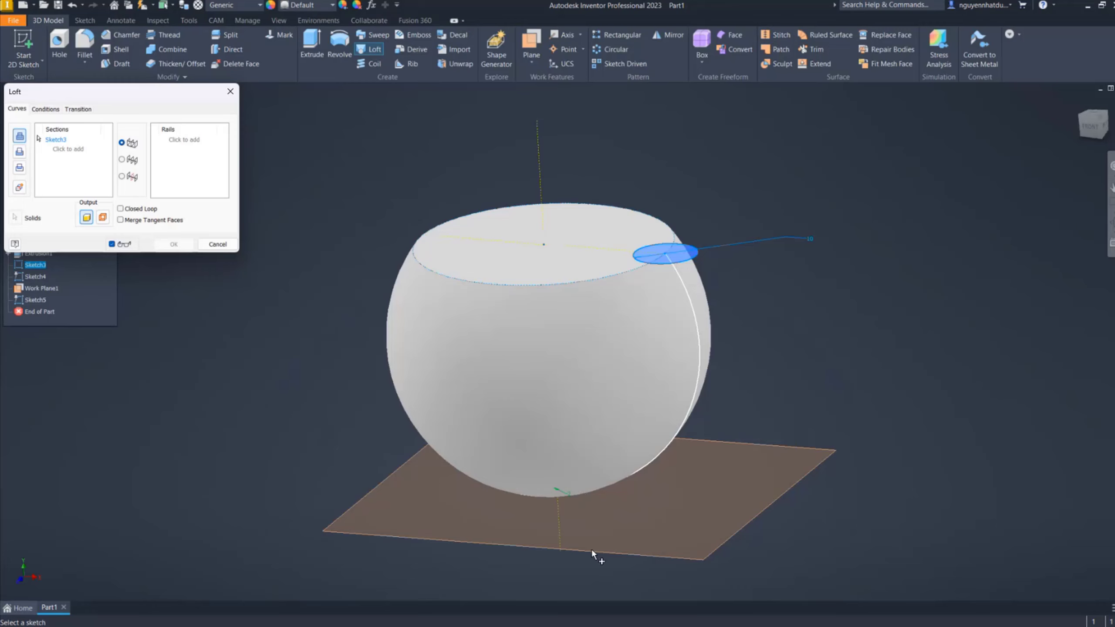
{"action": "left_click", "coordinate": [27, 302]}
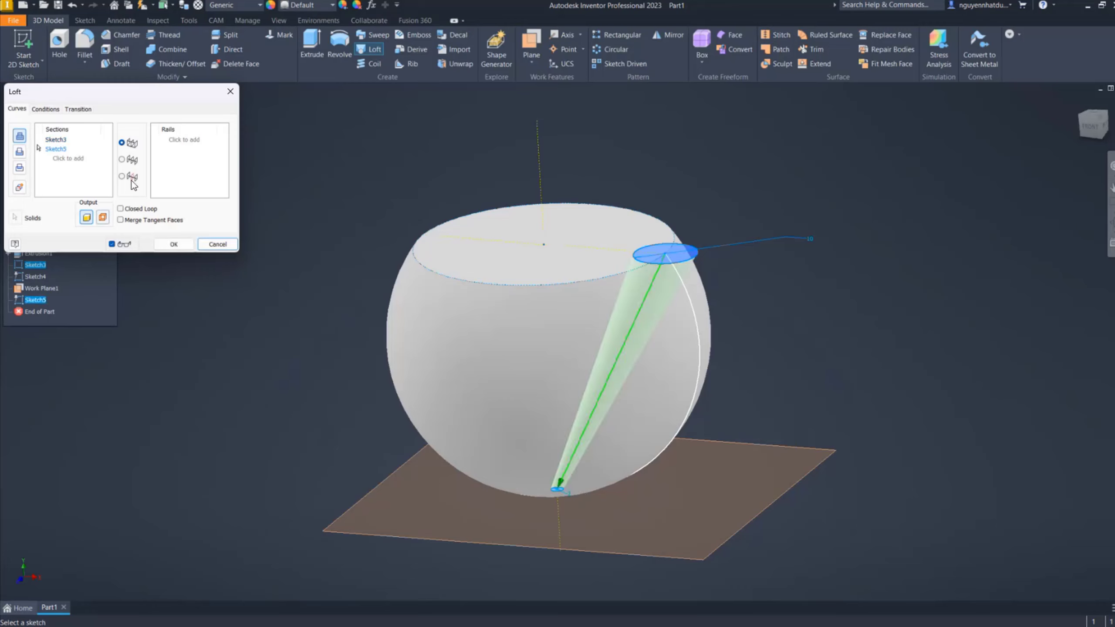
{"action": "left_click", "coordinate": [122, 160]}
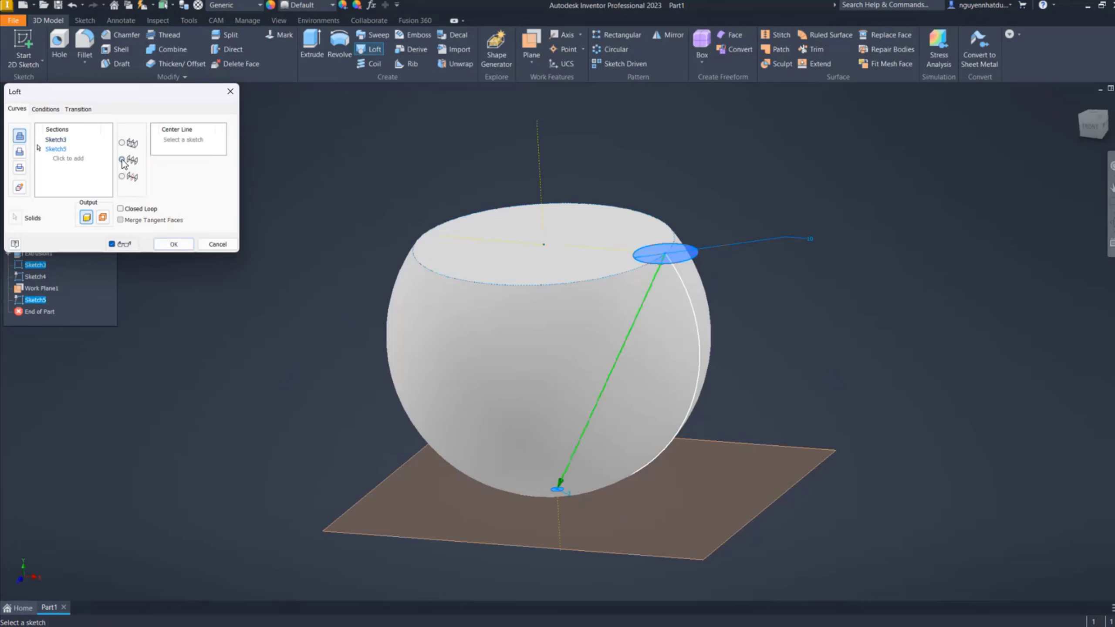
{"action": "left_click", "coordinate": [696, 397]}
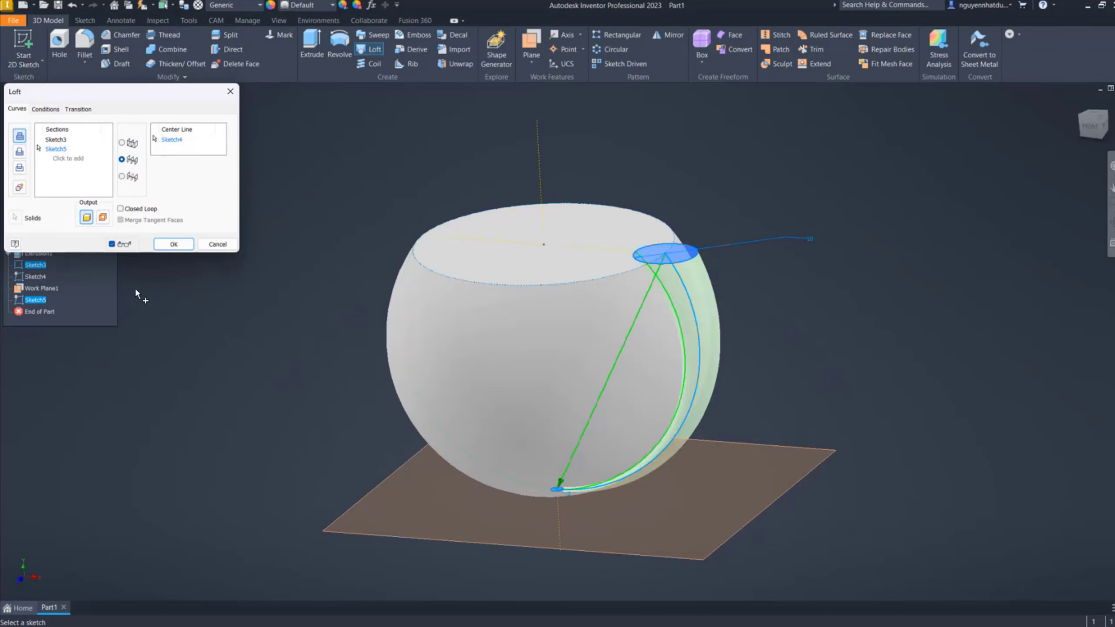
{"action": "left_click", "coordinate": [20, 152]}
{"action": "left_click", "coordinate": [173, 244]}
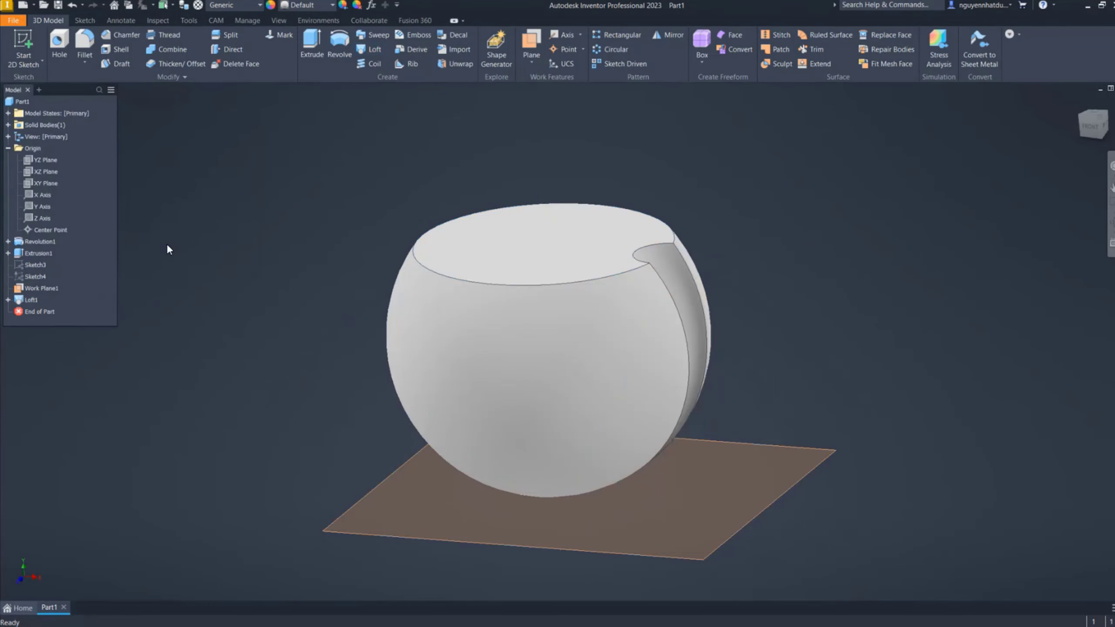
{"action": "middle_click_drag", "start_coordinate": [841, 367], "coordinate": [803, 319], "text": "shift"}
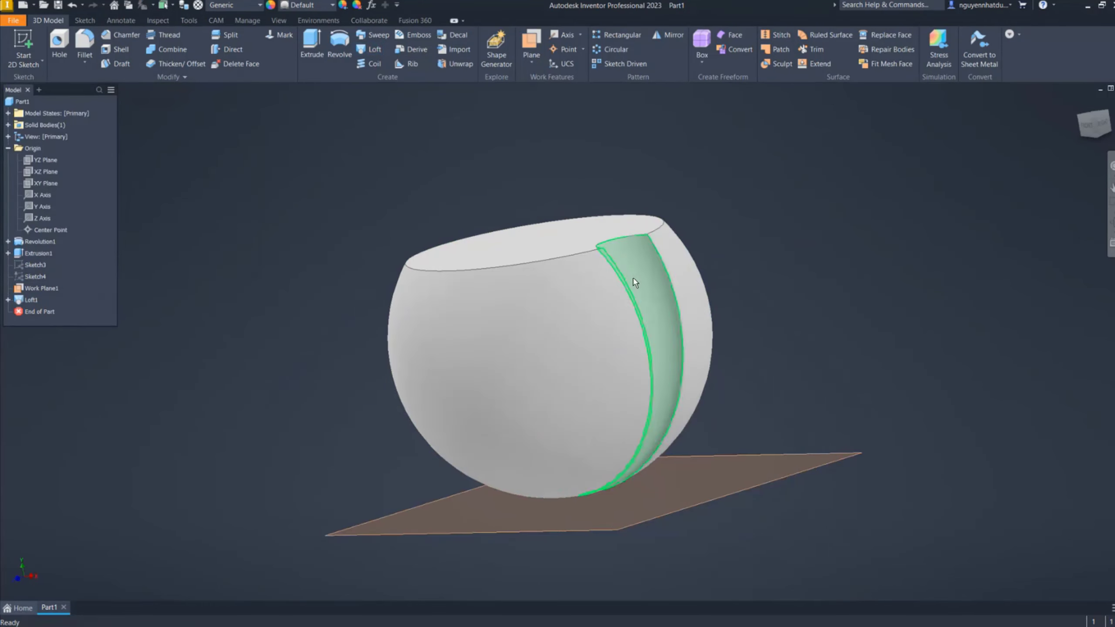
{"action": "middle_click_drag", "start_coordinate": [635, 282], "coordinate": [672, 373], "text": "shift"}
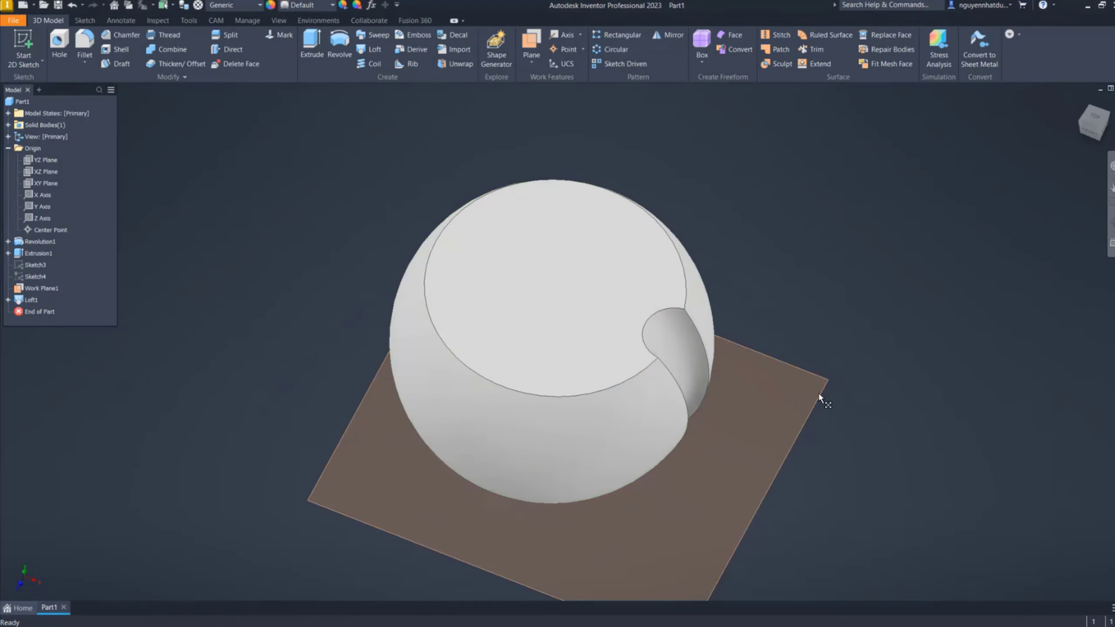
Hide Work Plane1 and circular-pattern the Loft1 groove 7 times around the vertical axis
{"action": "right_click", "coordinate": [819, 391]}
{"action": "left_click", "coordinate": [845, 410]}
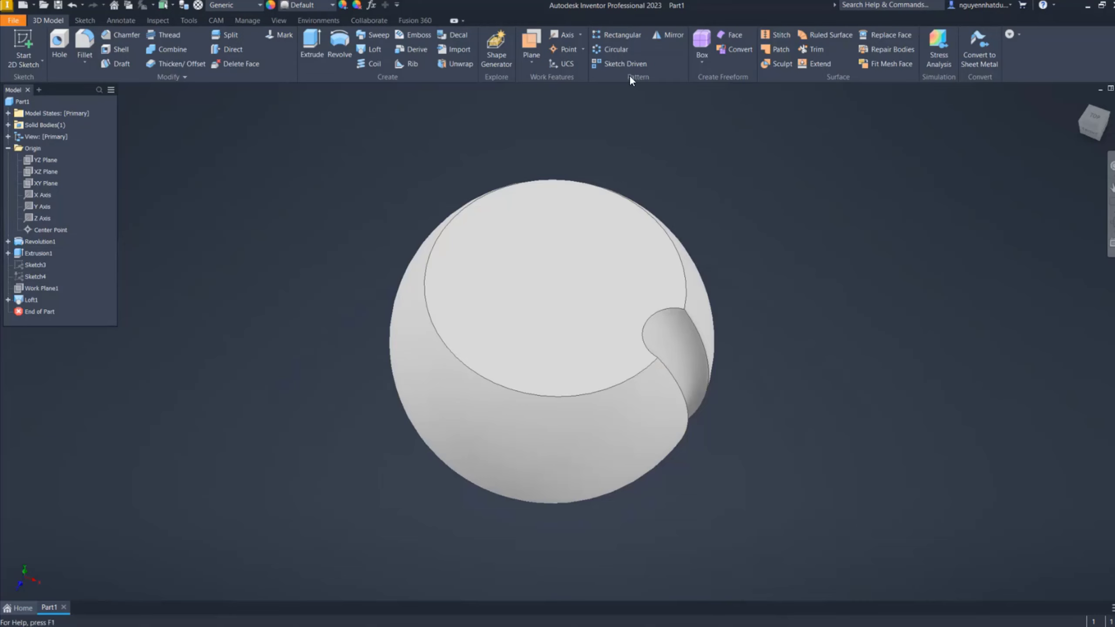
{"action": "left_click", "coordinate": [614, 49]}
{"action": "left_click", "coordinate": [689, 345]}
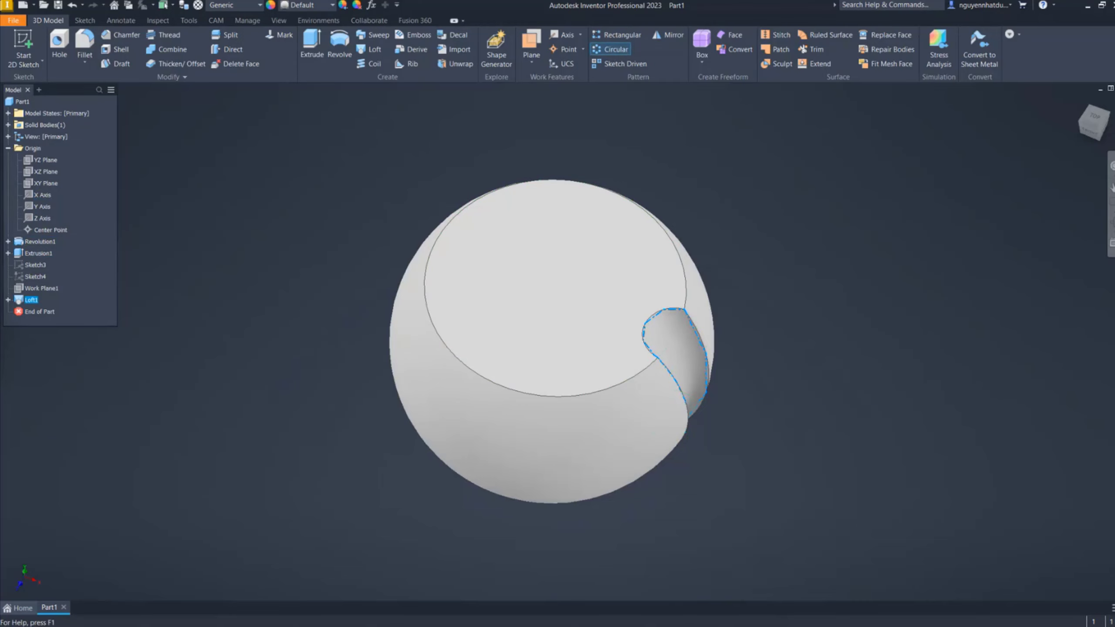
{"action": "left_click", "coordinate": [557, 288]}
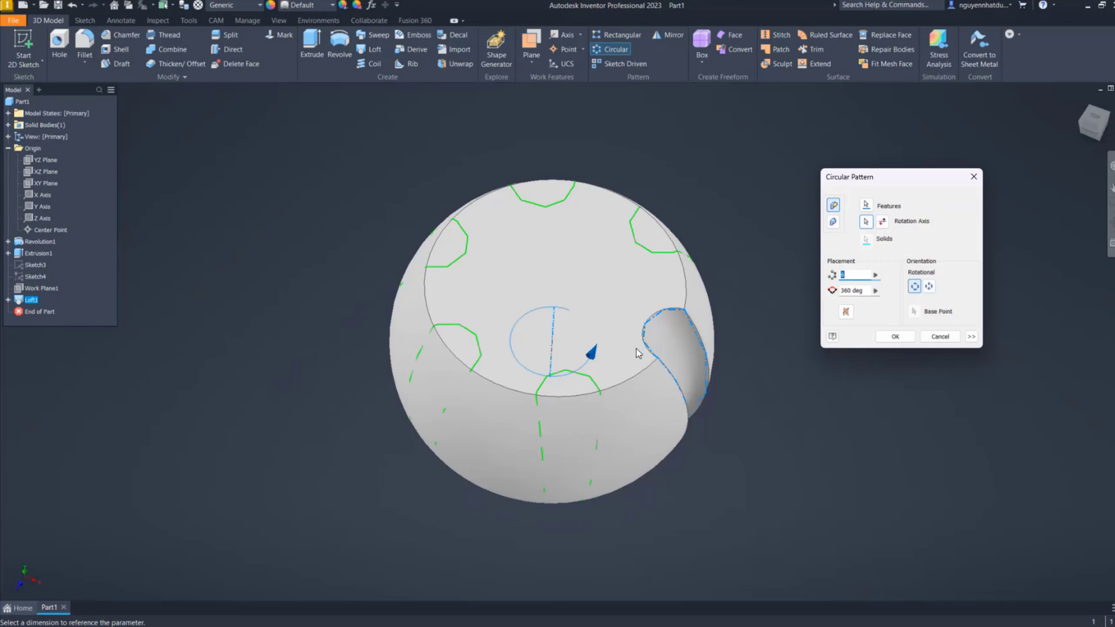
{"action": "type", "text": "7"}
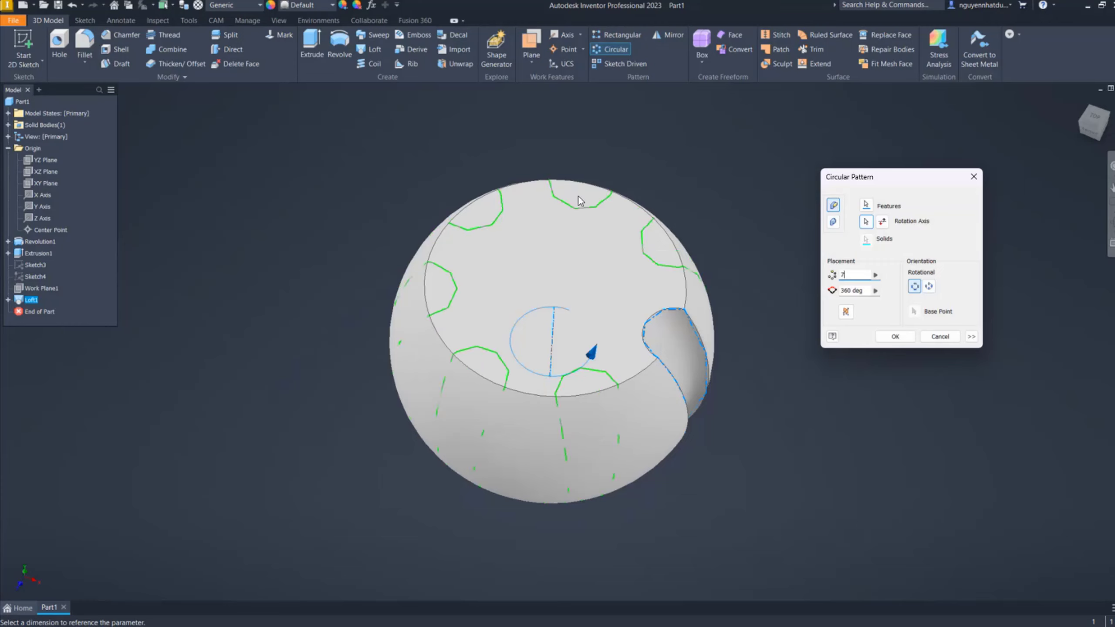
{"action": "left_click", "coordinate": [895, 336]}
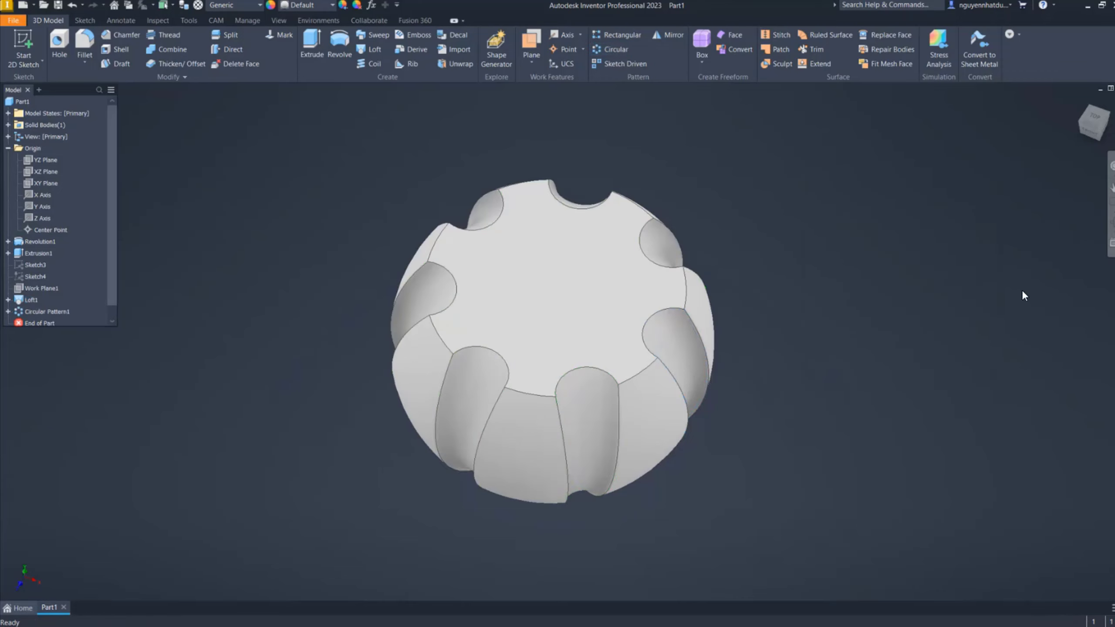
{"action": "middle_click_drag", "start_coordinate": [647, 461], "coordinate": [690, 338], "text": "shift"}
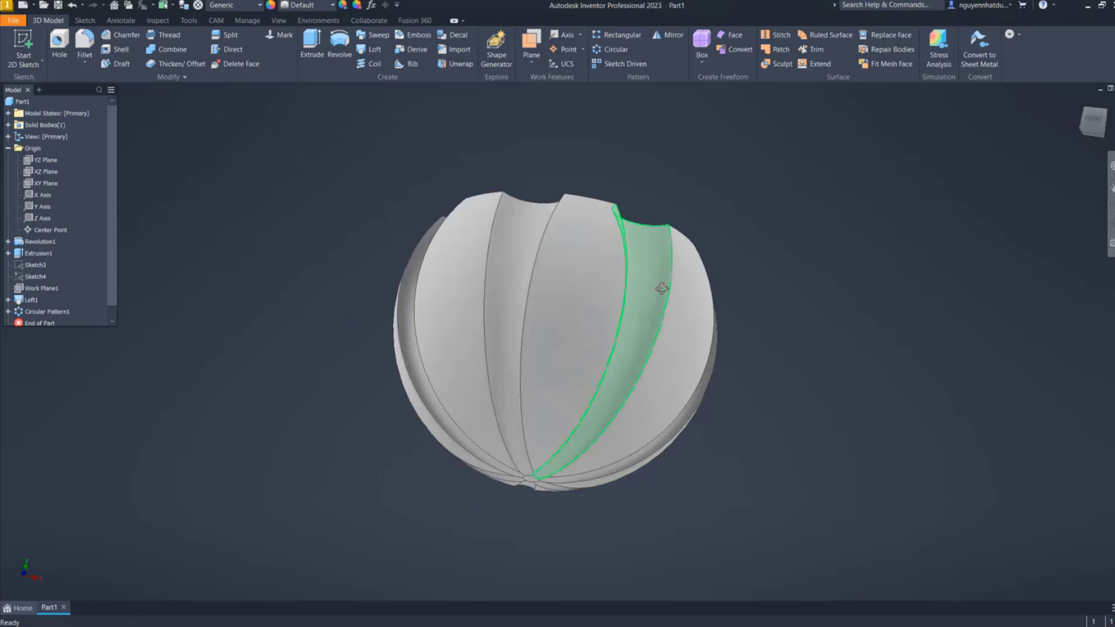
{"action": "key", "text": "F5"}
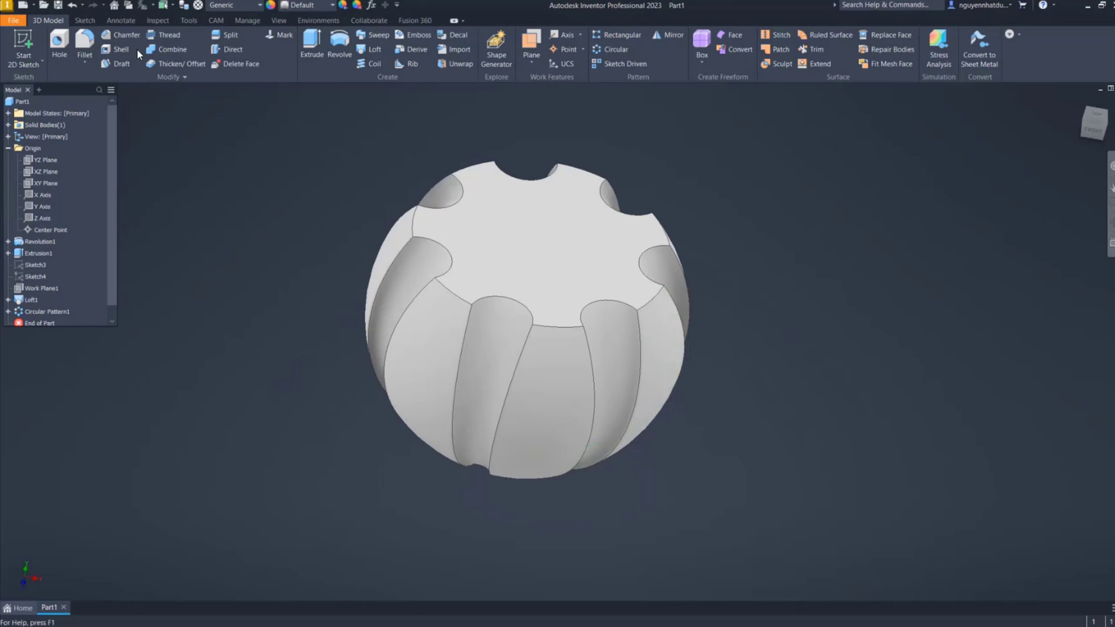
{"action": "left_click", "coordinate": [90, 43]}
{"action": "left_click", "coordinate": [514, 375]}
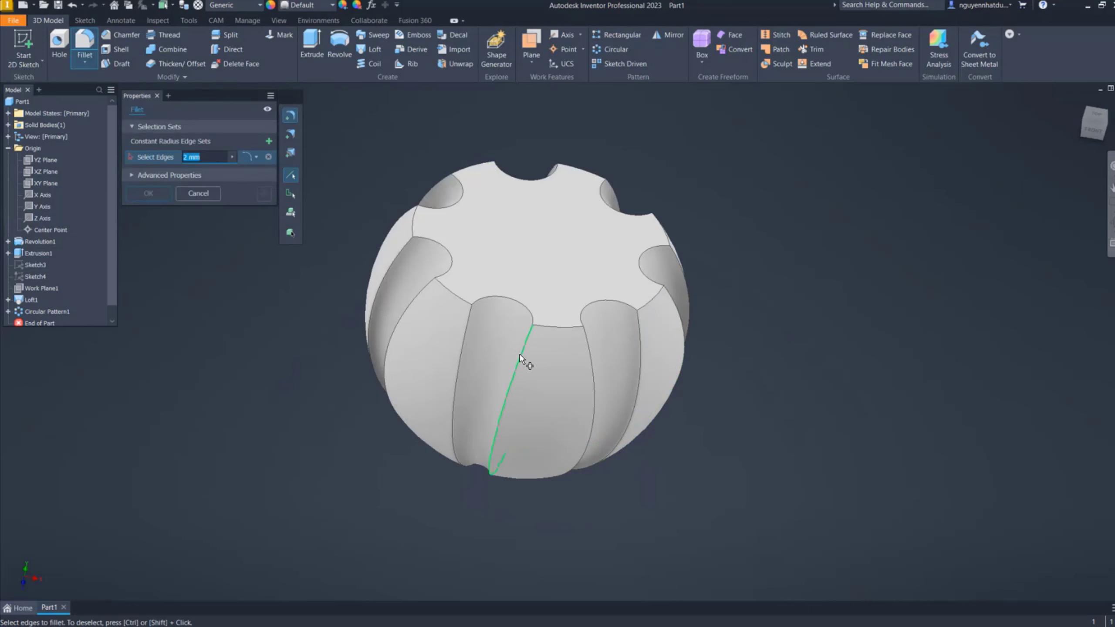
{"action": "left_click", "coordinate": [589, 360]}
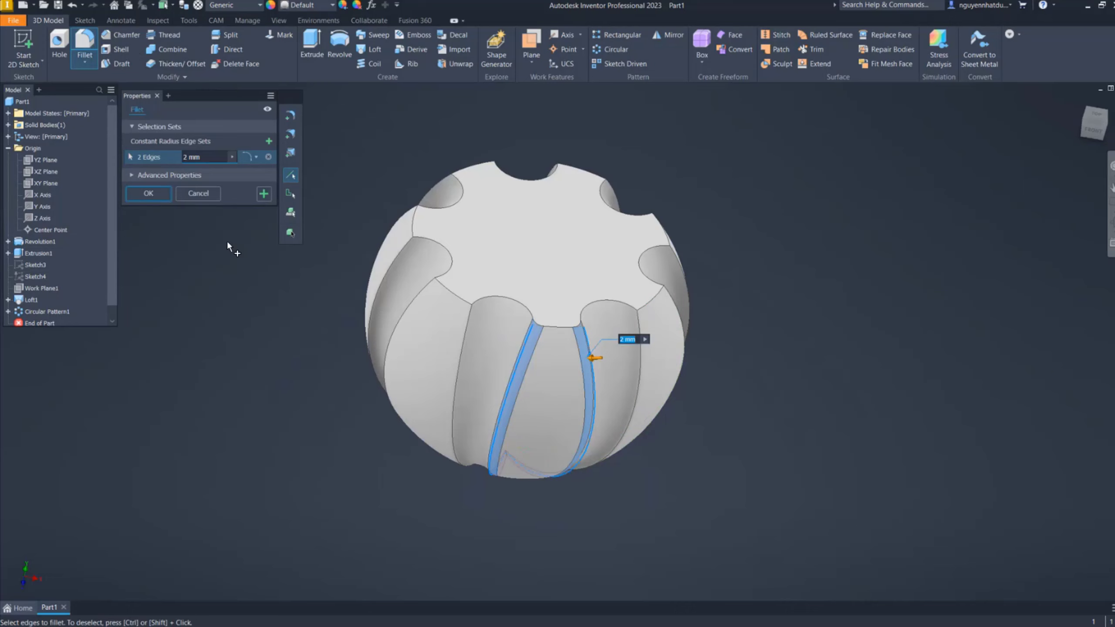
{"action": "double_click", "coordinate": [221, 158]}
{"action": "type", "text": "5"}
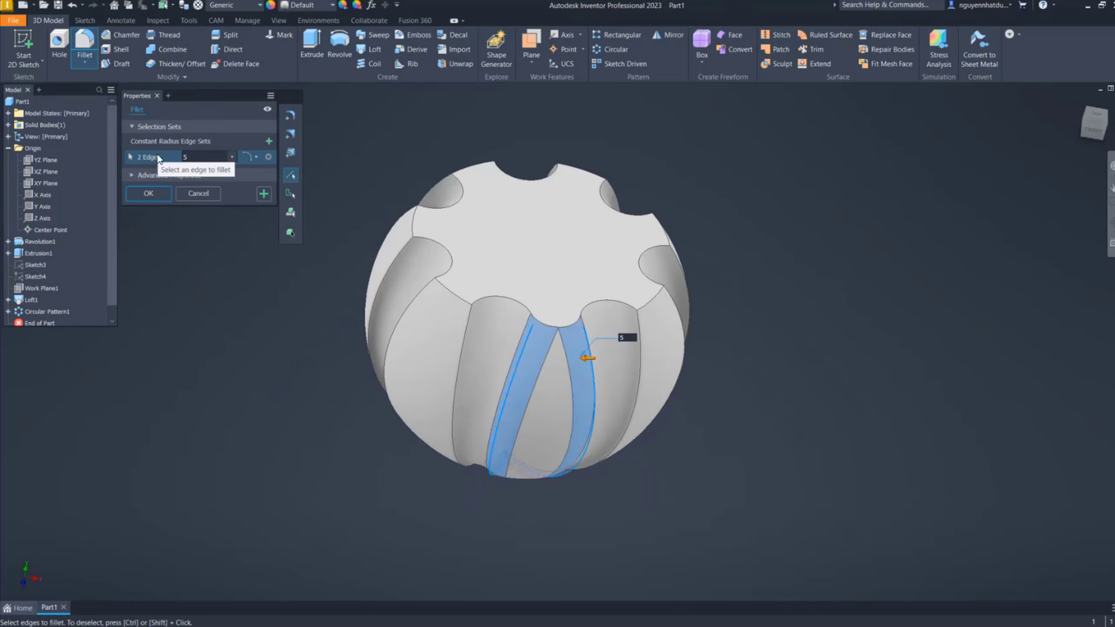
{"action": "left_click", "coordinate": [452, 389]}
{"action": "left_click", "coordinate": [455, 382]}
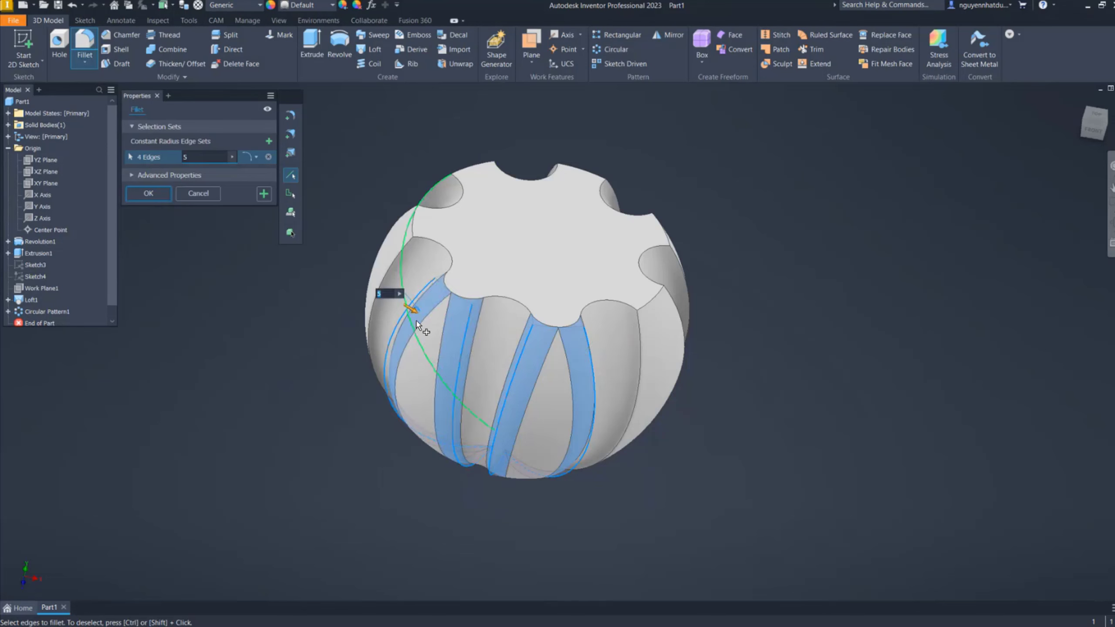
{"action": "middle_click_drag", "start_coordinate": [454, 382], "coordinate": [435, 349], "text": "shift"}
{"action": "left_click", "coordinate": [428, 331]}
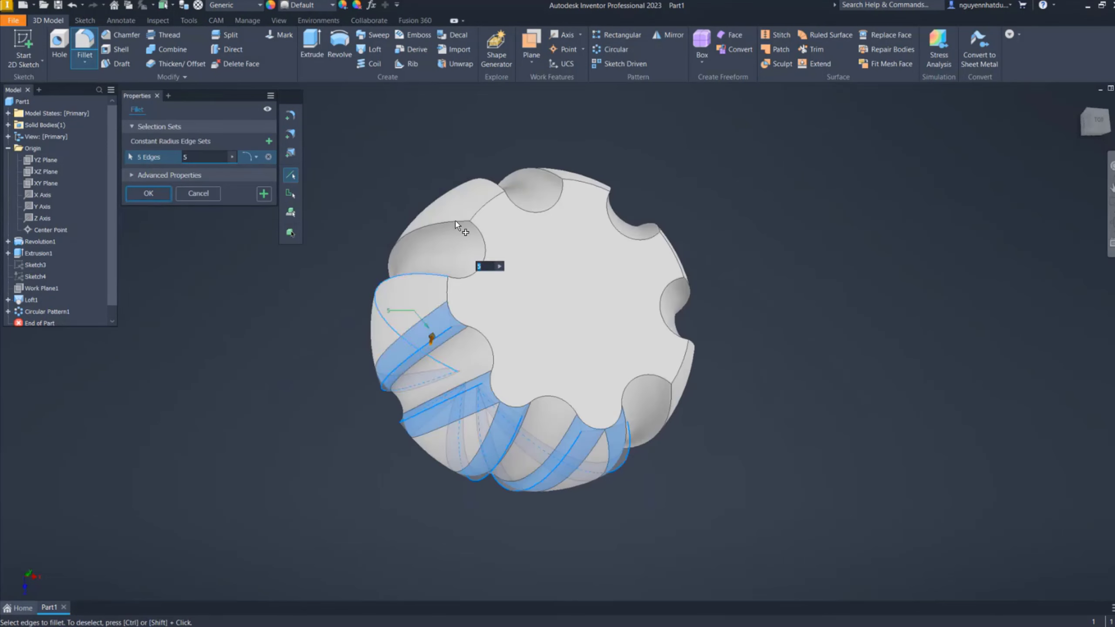
{"action": "left_click", "coordinate": [457, 221]}
{"action": "left_click", "coordinate": [465, 204]}
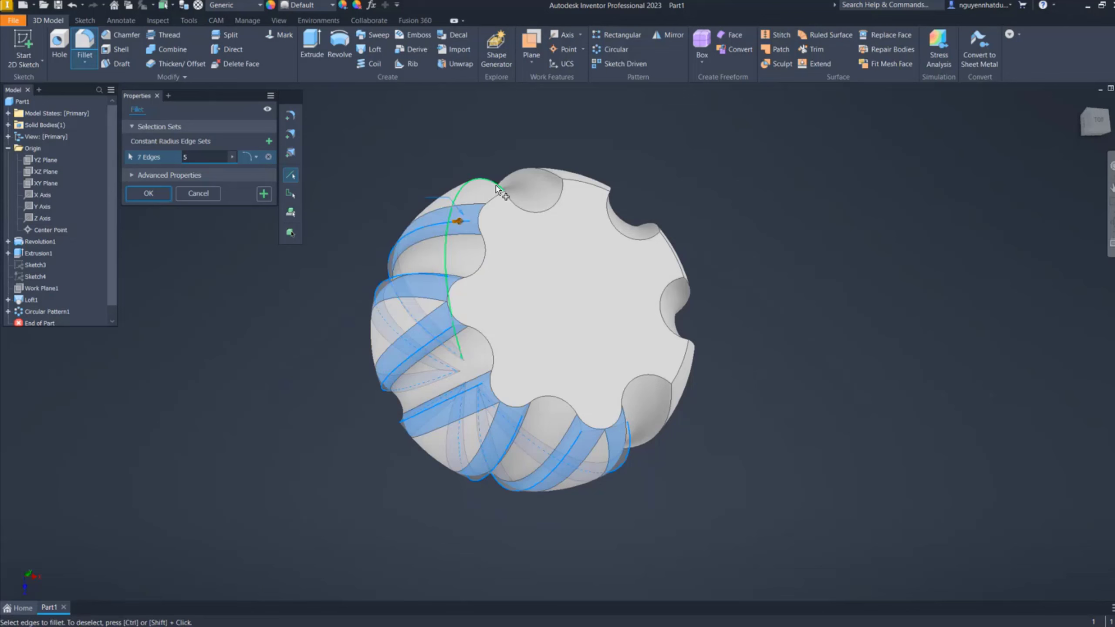
{"action": "left_click", "coordinate": [552, 175]}
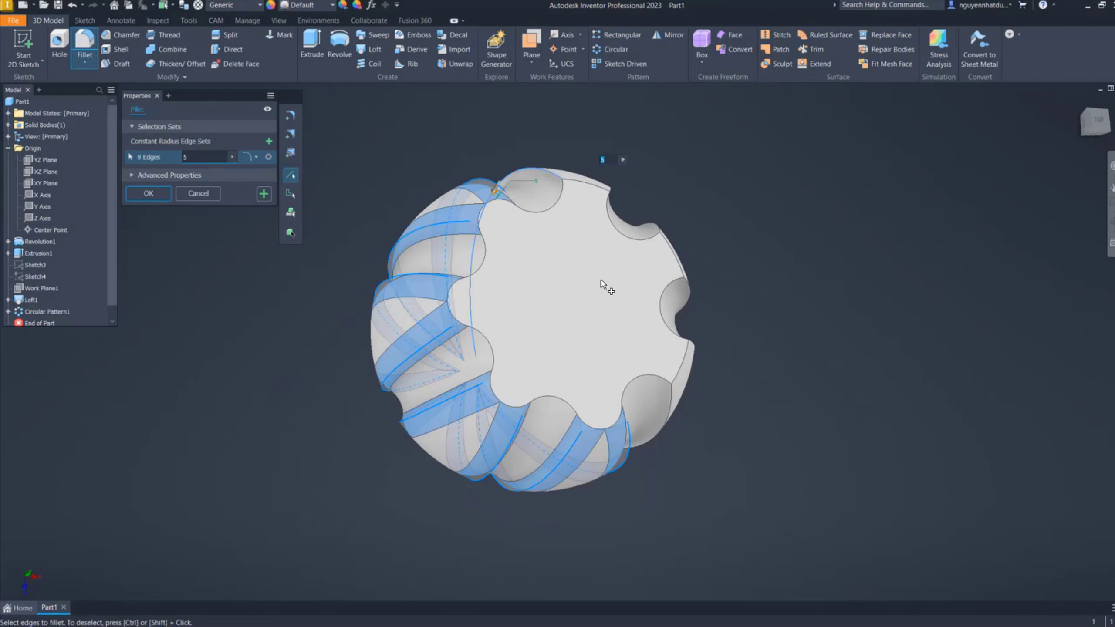
{"action": "middle_click_drag", "start_coordinate": [557, 274], "coordinate": [615, 177], "text": "shift"}
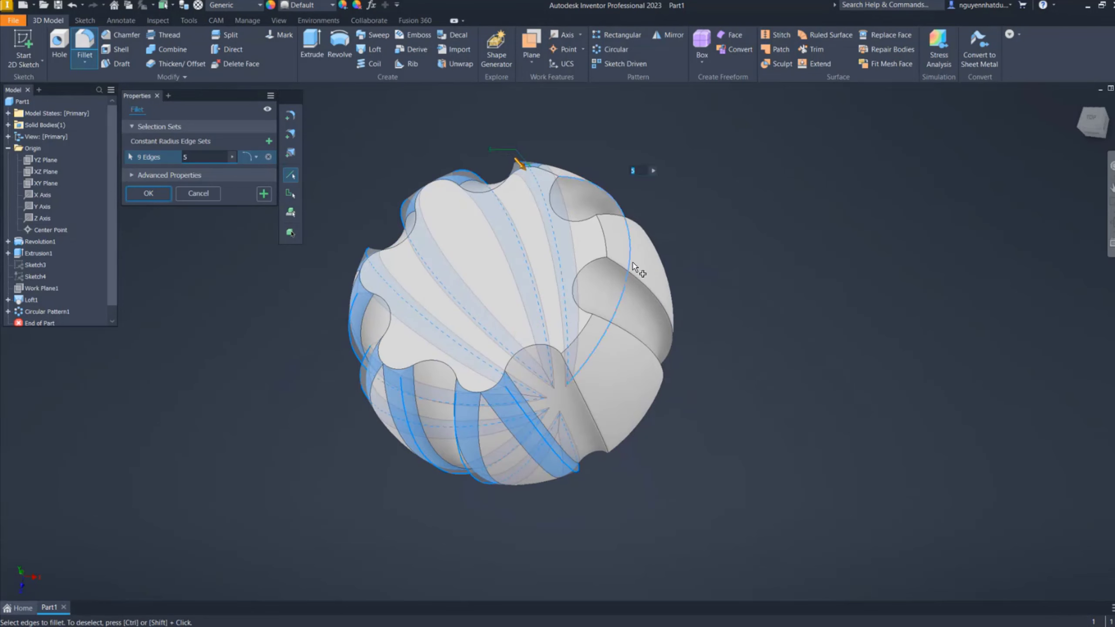
{"action": "left_click", "coordinate": [628, 234]}
{"action": "left_click", "coordinate": [632, 290]}
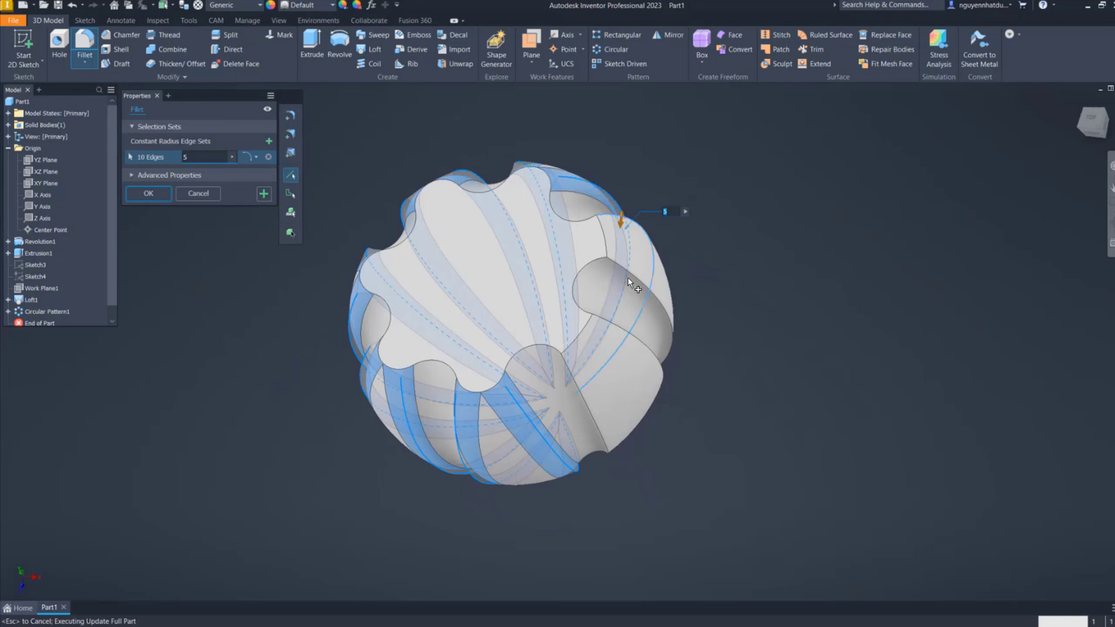
{"action": "left_click", "coordinate": [620, 319]}
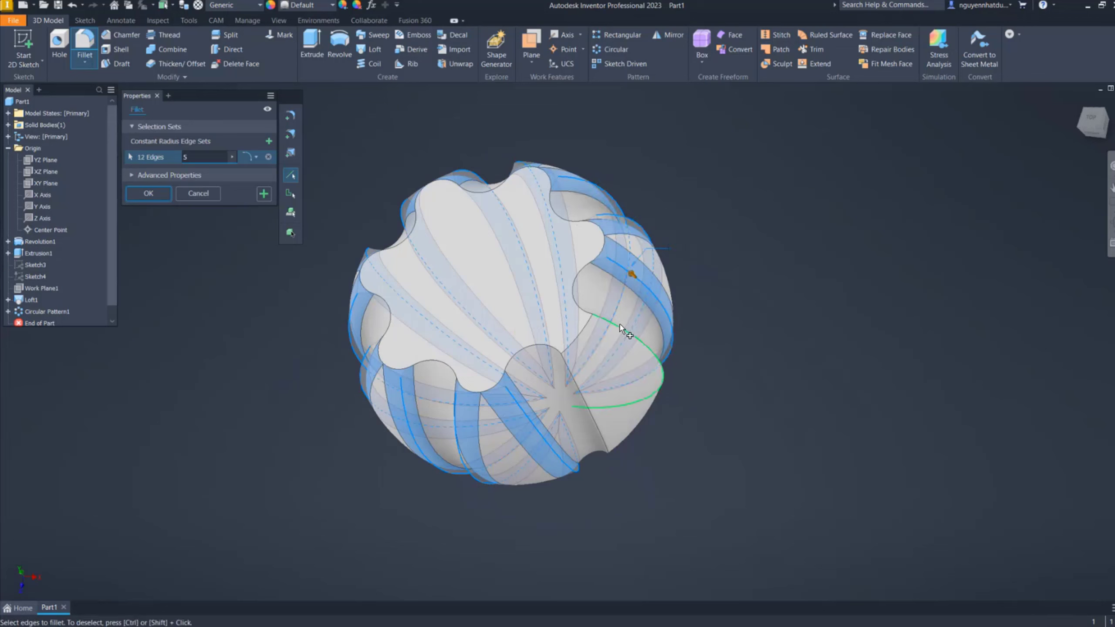
{"action": "left_click", "coordinate": [582, 389]}
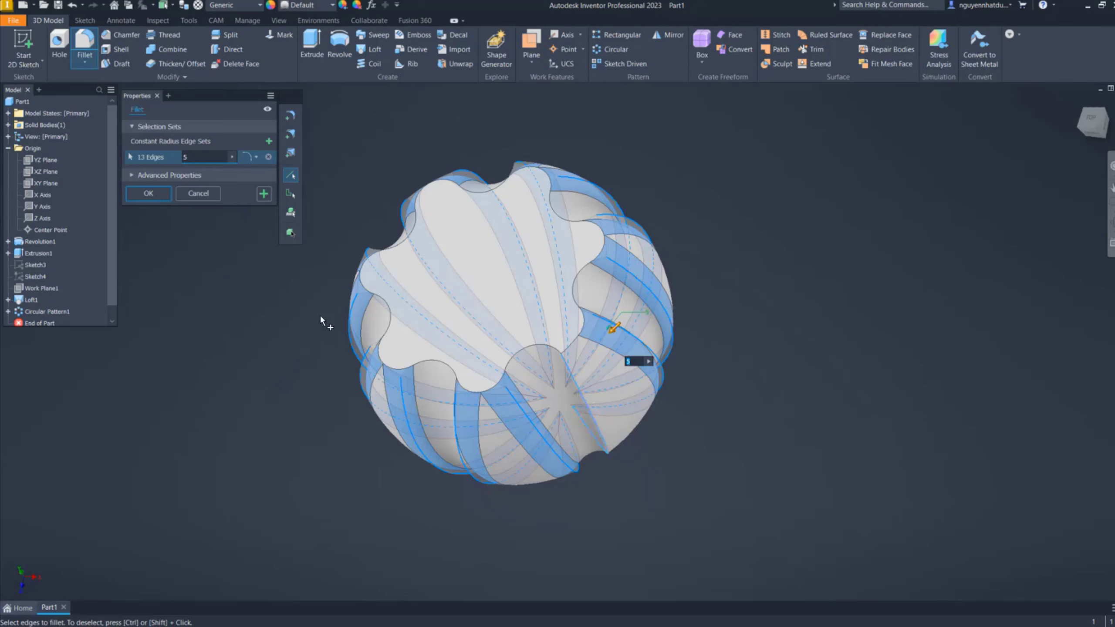
{"action": "left_click", "coordinate": [155, 197]}
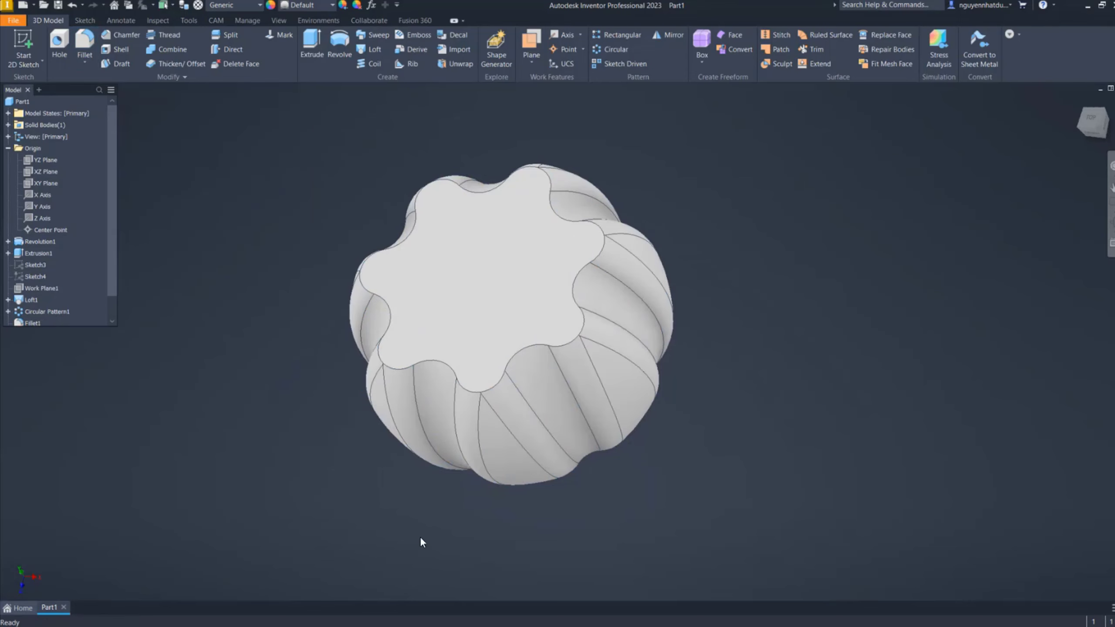
{"action": "mouse_move", "coordinate": [421, 539]}
{"action": "middle_mouse_down", "text": "shift"}
{"action": "mouse_move", "coordinate": [492, 511]}
{"action": "mouse_move", "coordinate": [497, 468]}
{"action": "mouse_move", "coordinate": [538, 450]}
{"action": "middle_mouse_up", "text": "shift"}
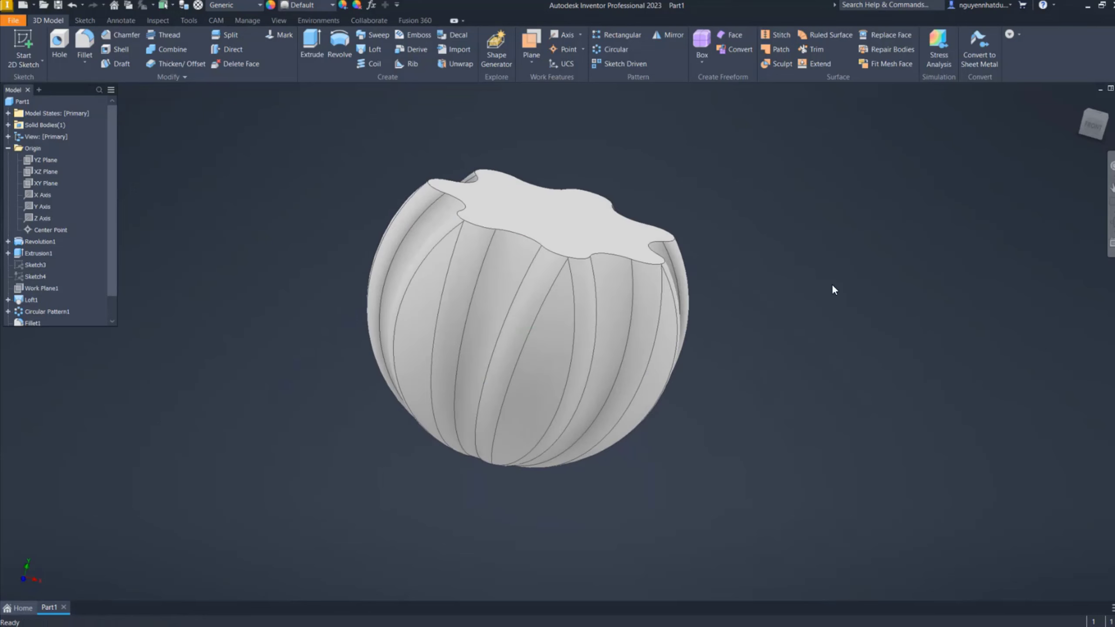
{"action": "middle_click_drag", "start_coordinate": [832, 291], "coordinate": [796, 320], "text": "shift"}
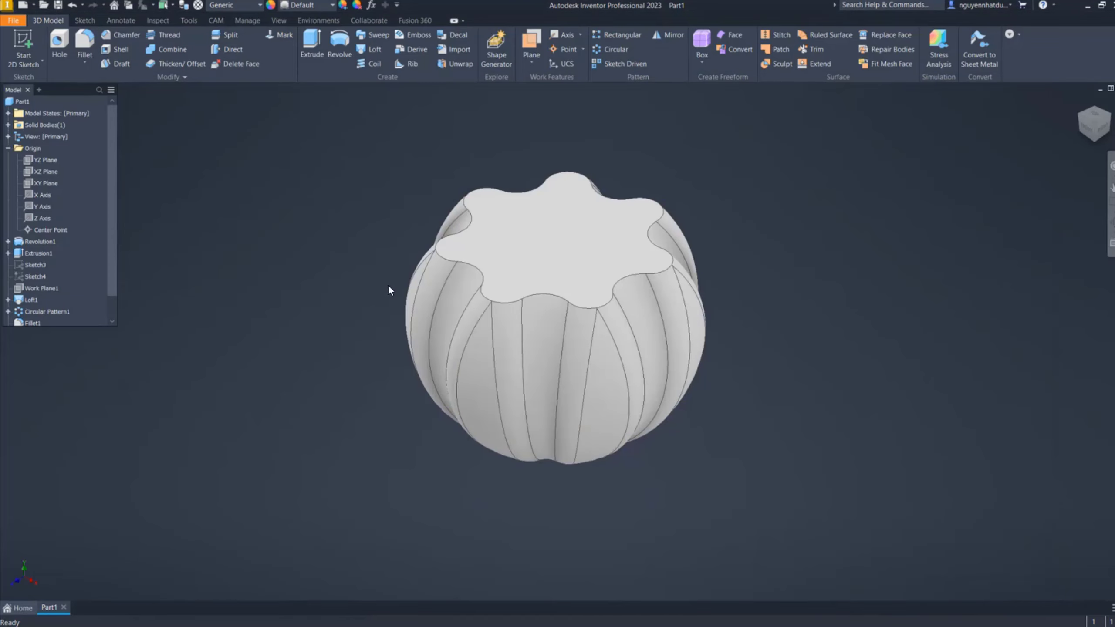
Shell the pumpkin body to 2 mm thickness, removing the wavy top face
{"action": "left_click", "coordinate": [110, 53]}
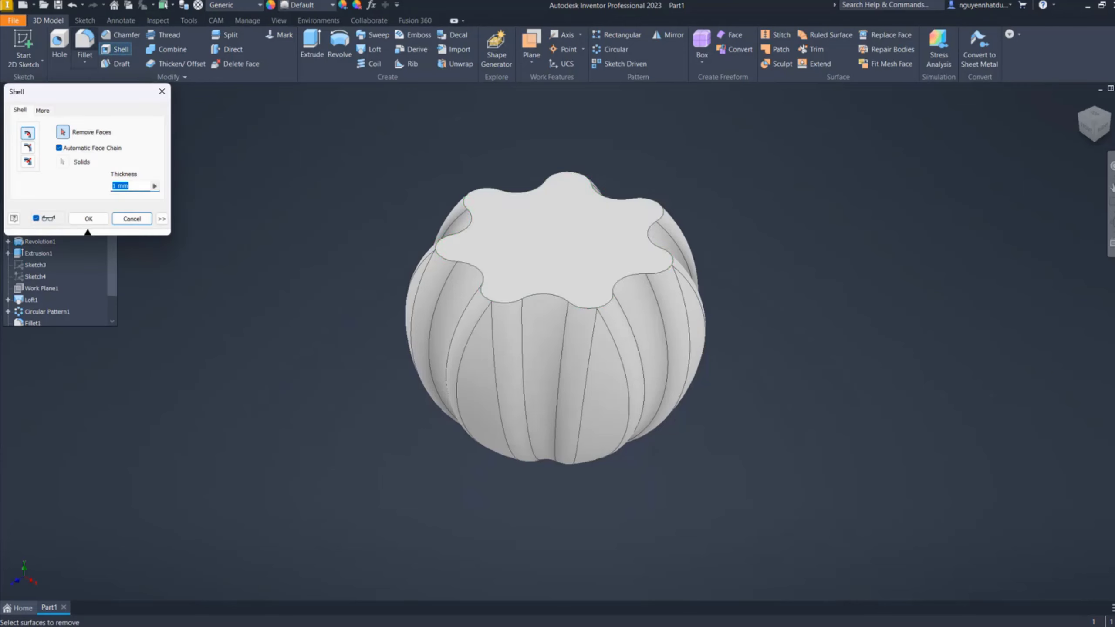
{"action": "mouse_move", "coordinate": [99, 91]}
{"action": "left_mouse_down"}
{"action": "mouse_move", "coordinate": [184, 111]}
{"action": "mouse_move", "coordinate": [219, 97]}
{"action": "left_mouse_up"}
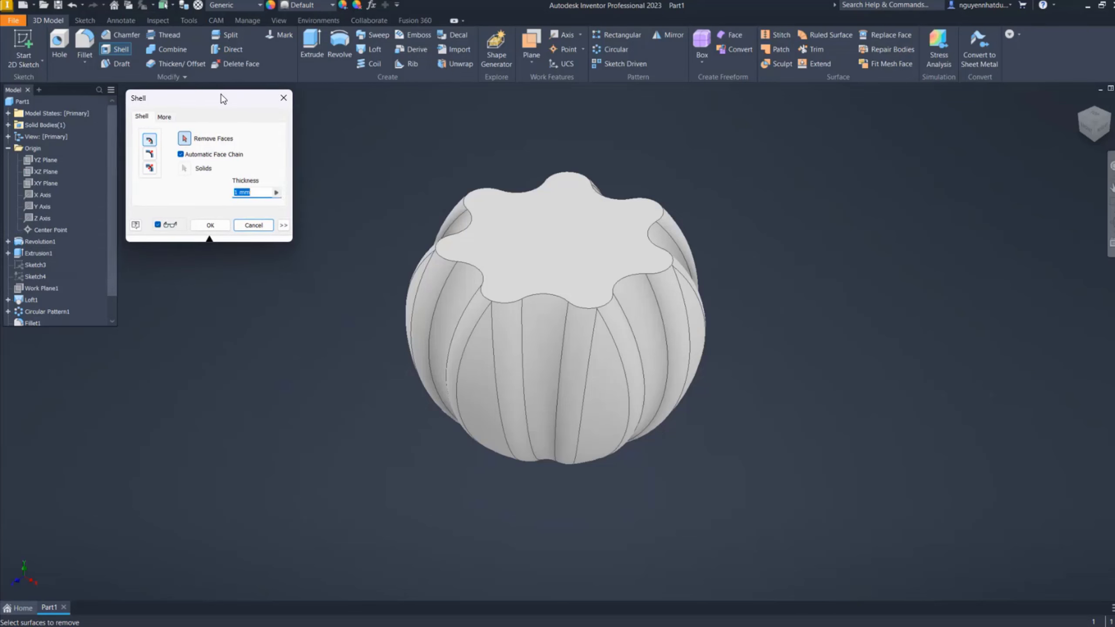
{"action": "left_click", "coordinate": [470, 269]}
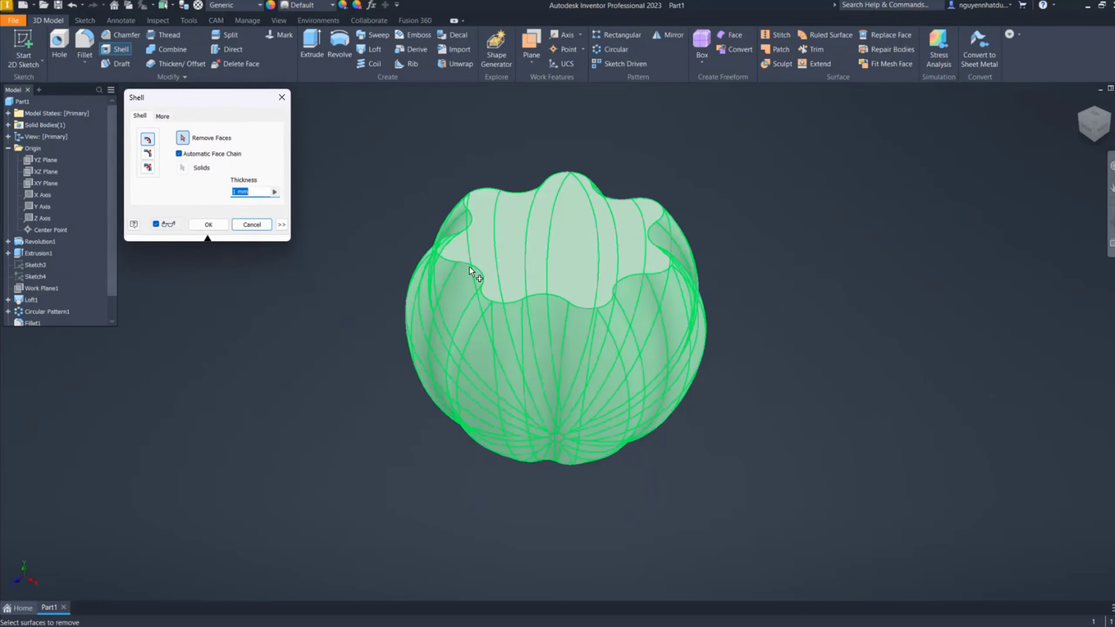
{"action": "scroll", "coordinate": [553, 334], "scroll_direction": "up", "scroll_amount": 3}
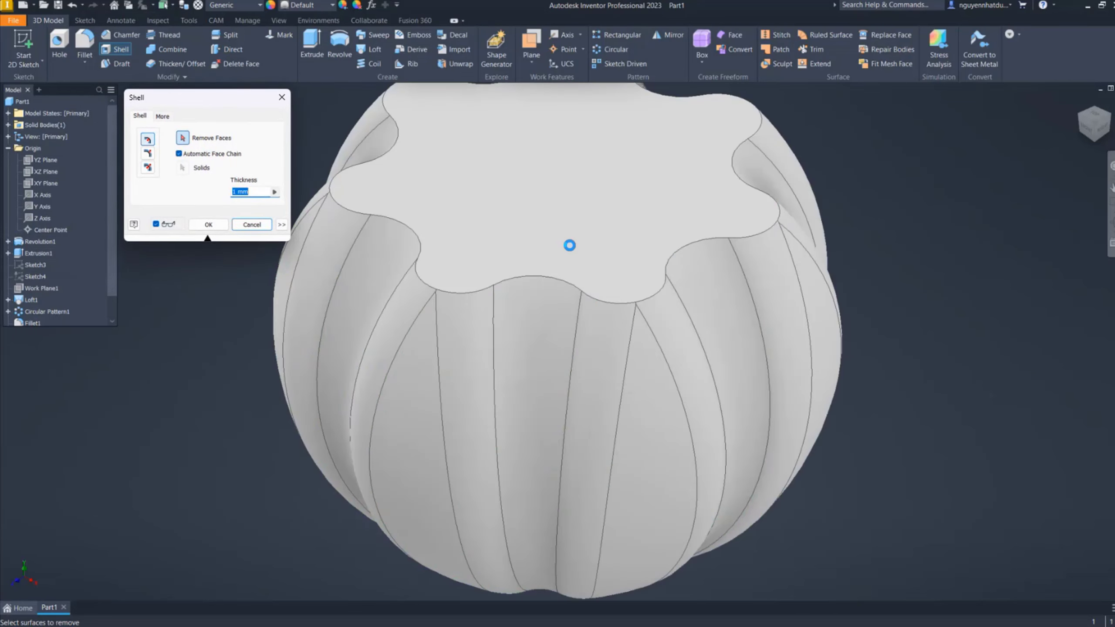
{"action": "scroll", "coordinate": [597, 204], "scroll_direction": "down", "scroll_amount": 3}
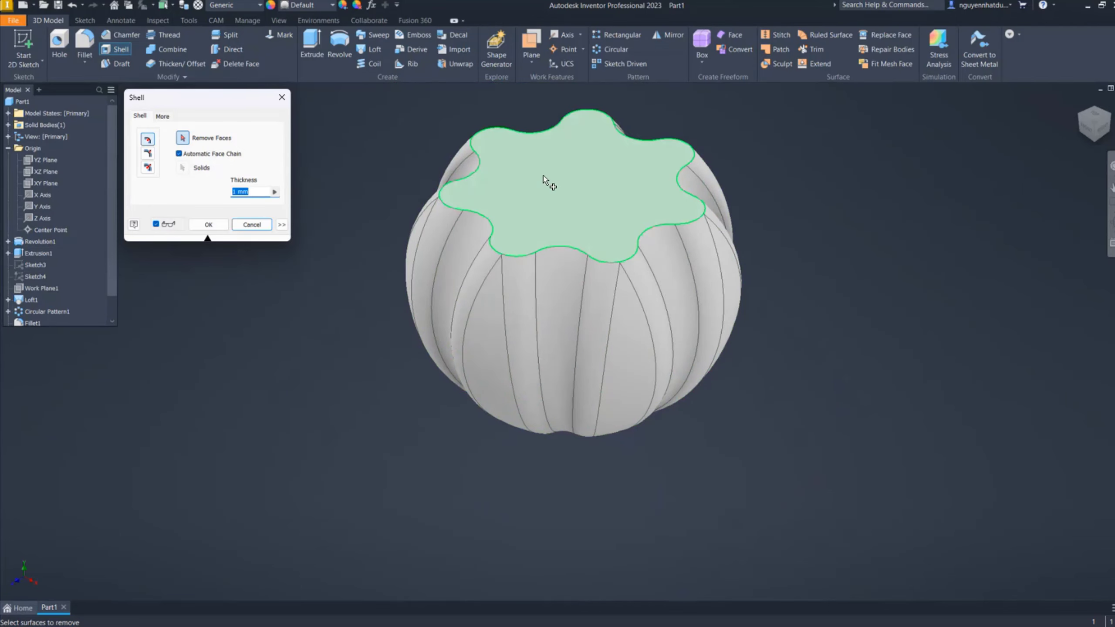
{"action": "left_click", "coordinate": [541, 220]}
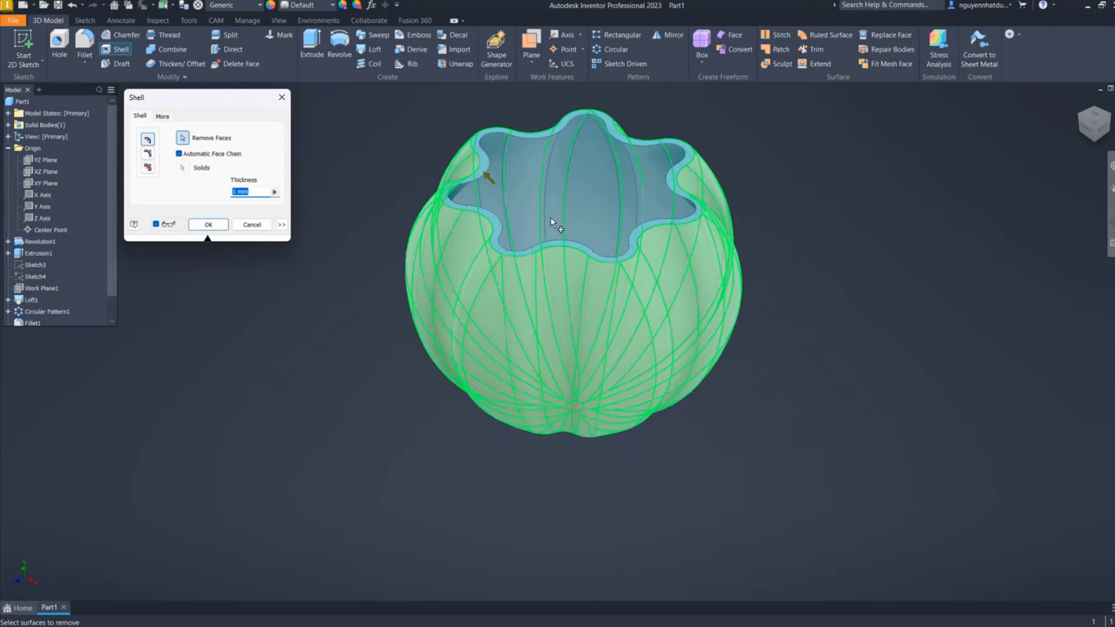
{"action": "type", "text": "2"}
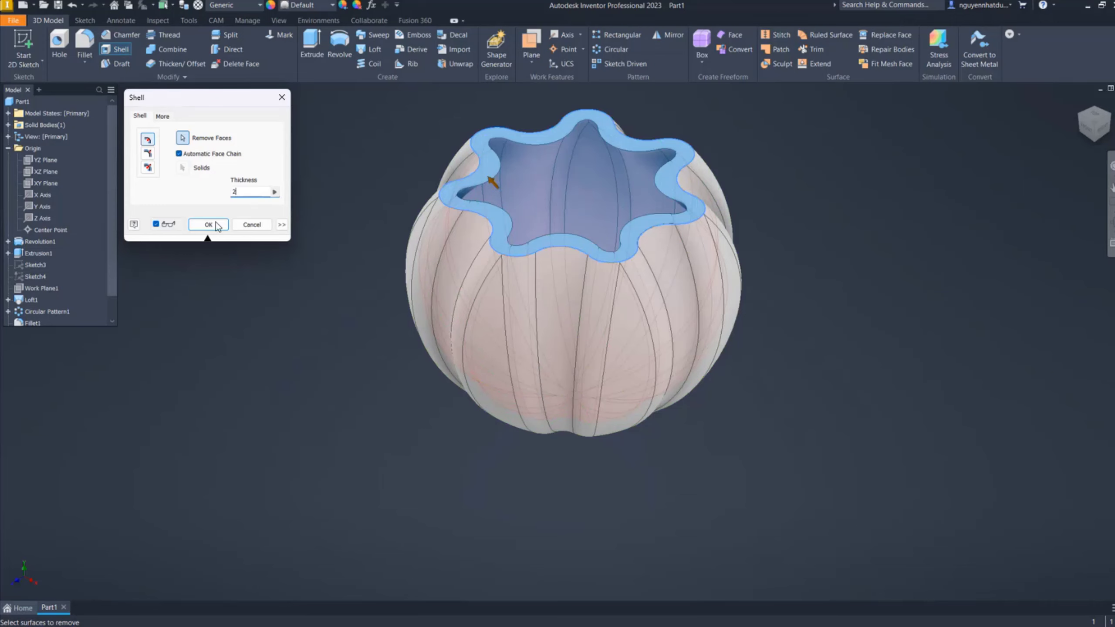
{"action": "key", "text": "Return"}
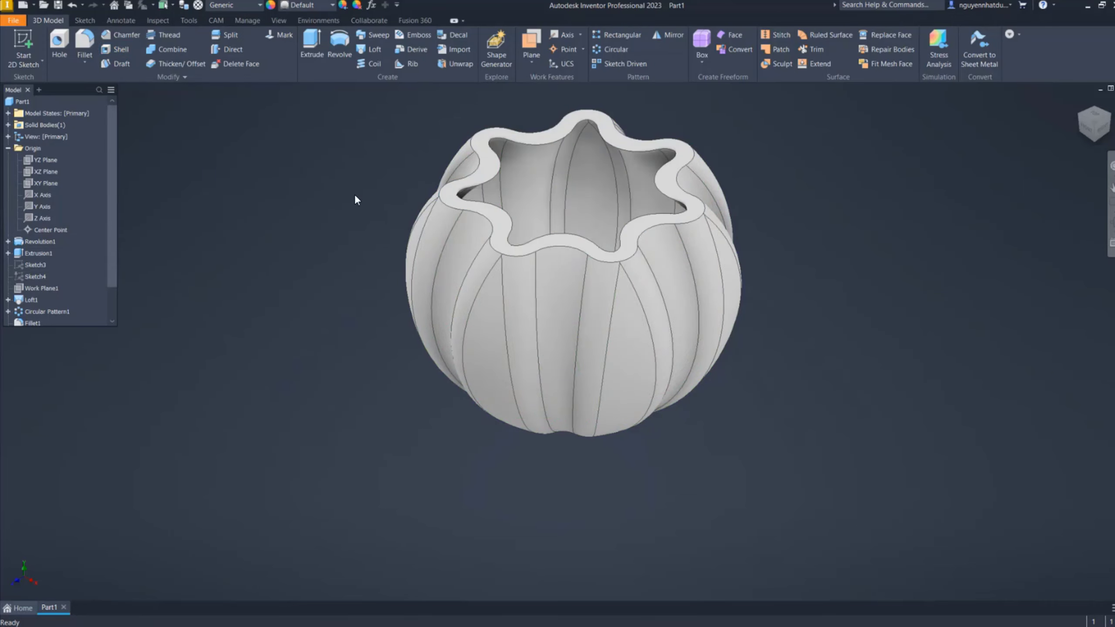
{"action": "scroll", "coordinate": [285, 219], "scroll_direction": "down", "scroll_amount": 3}
{"action": "scroll", "coordinate": [355, 176], "scroll_direction": "up", "scroll_amount": 2}
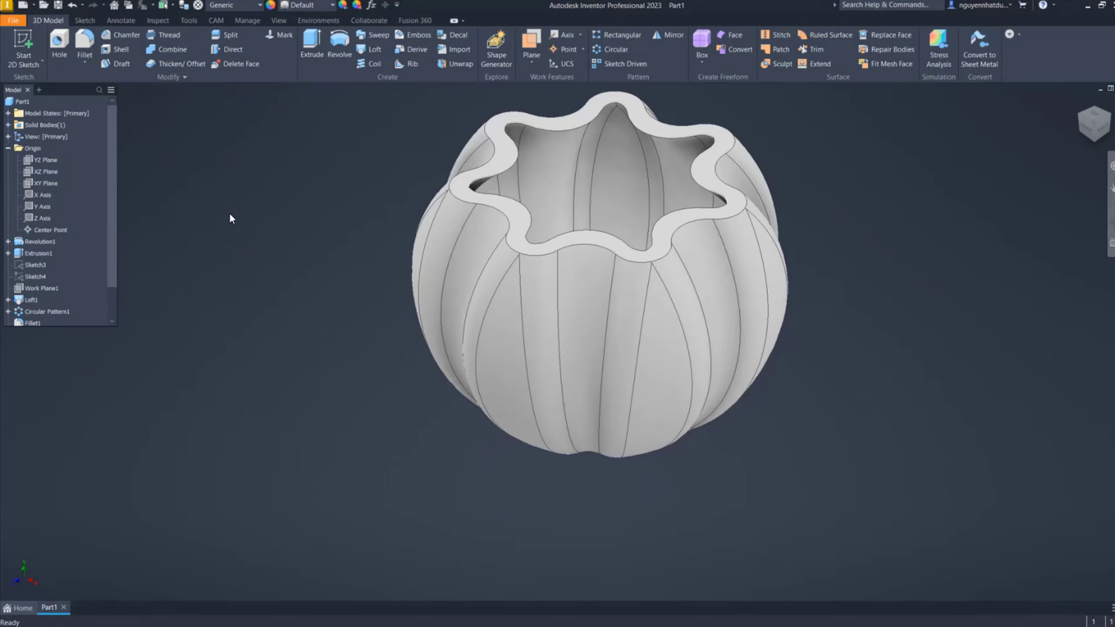
Chamfer the six wavy rim edges with a 1 mm distance
{"action": "left_click", "coordinate": [111, 35]}
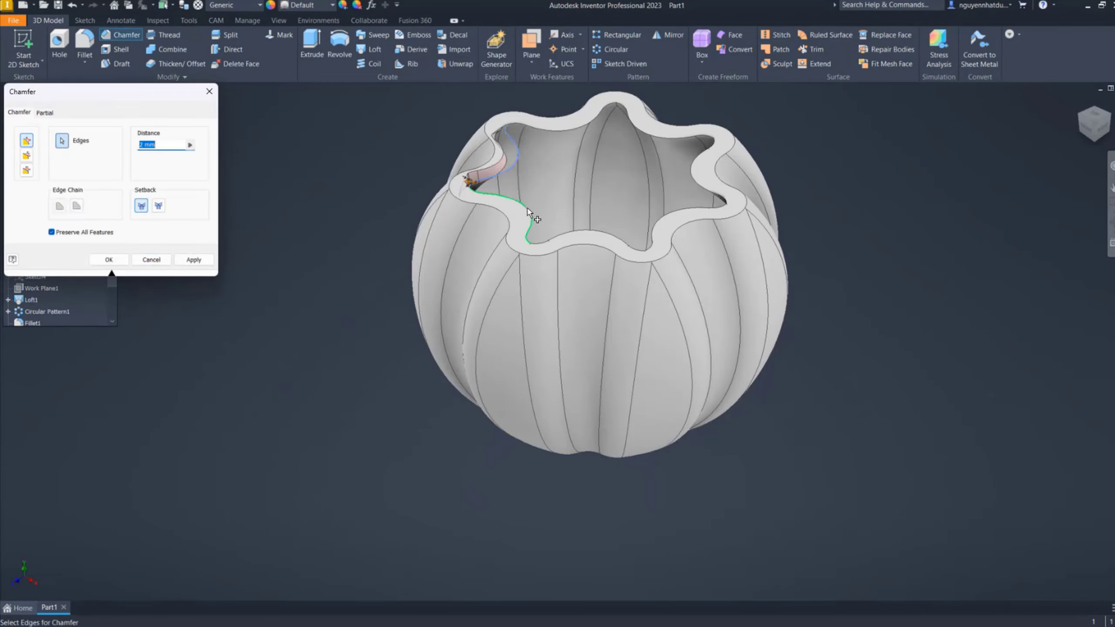
{"action": "left_click", "coordinate": [550, 231]}
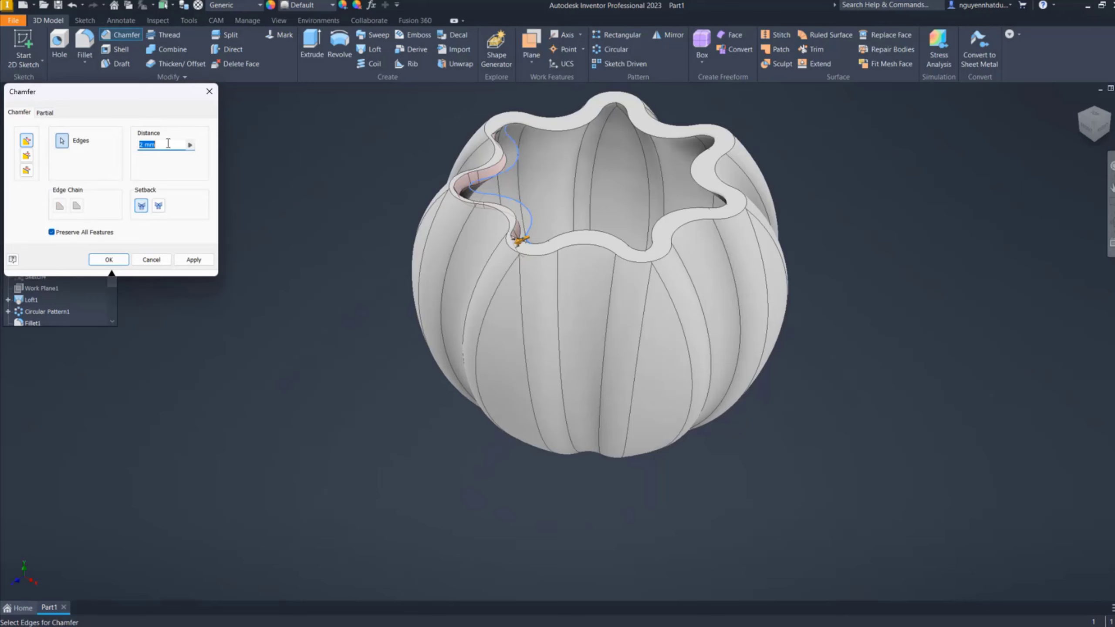
{"action": "type", "text": "1"}
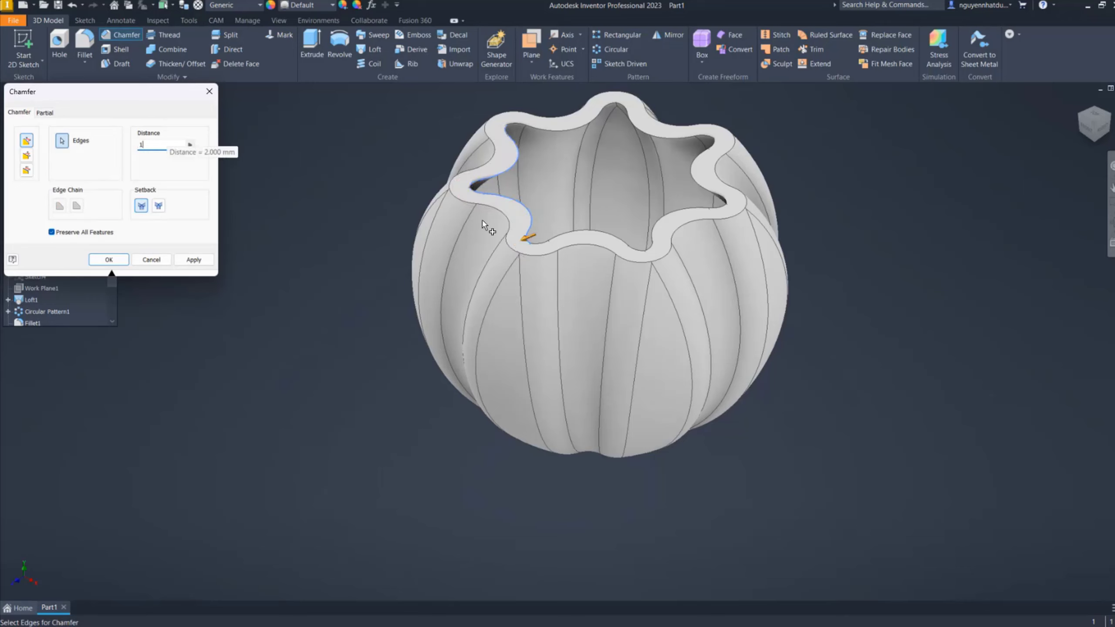
{"action": "left_click", "coordinate": [573, 233]}
{"action": "left_click", "coordinate": [660, 221]}
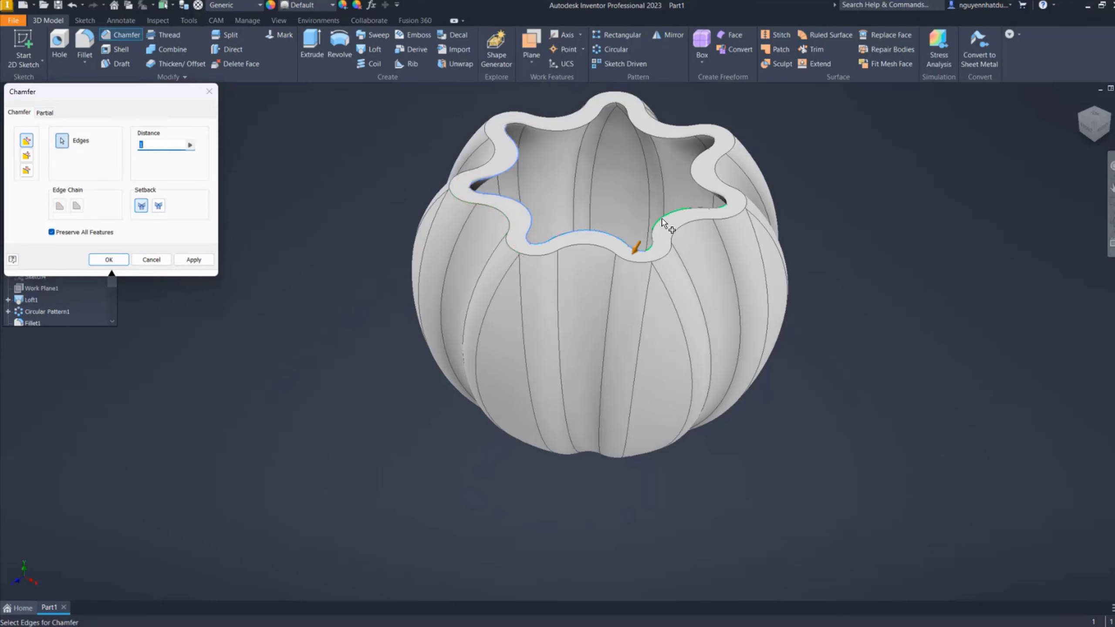
{"action": "left_click", "coordinate": [701, 154]}
{"action": "left_click", "coordinate": [541, 129]}
{"action": "left_click", "coordinate": [636, 127]}
{"action": "left_click", "coordinate": [181, 259]}
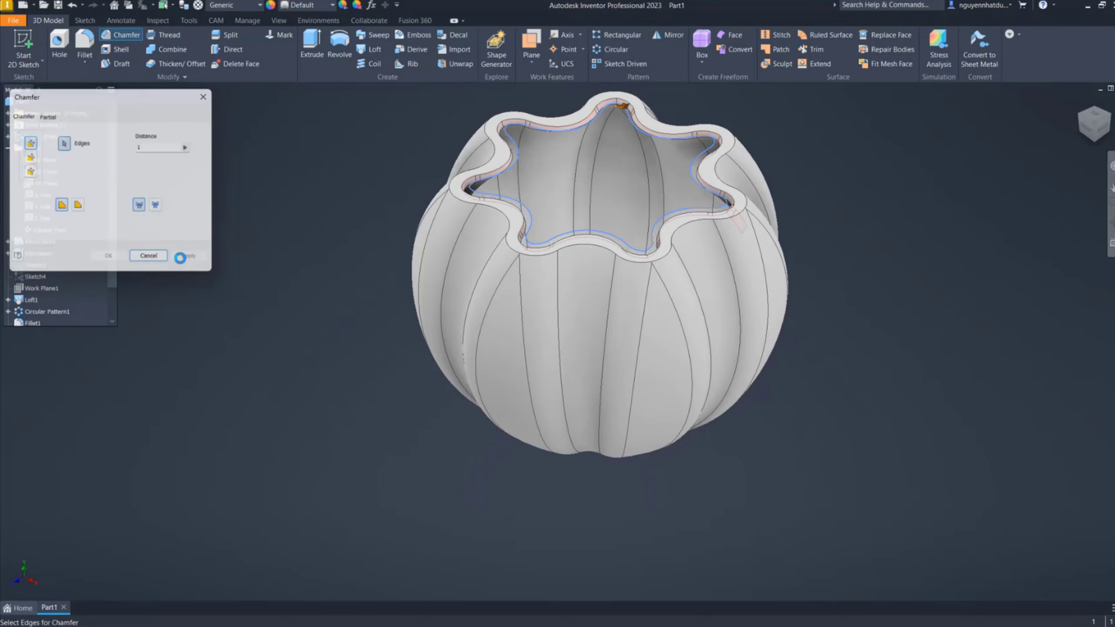
{"action": "middle_click_drag", "start_coordinate": [905, 262], "coordinate": [873, 301]}
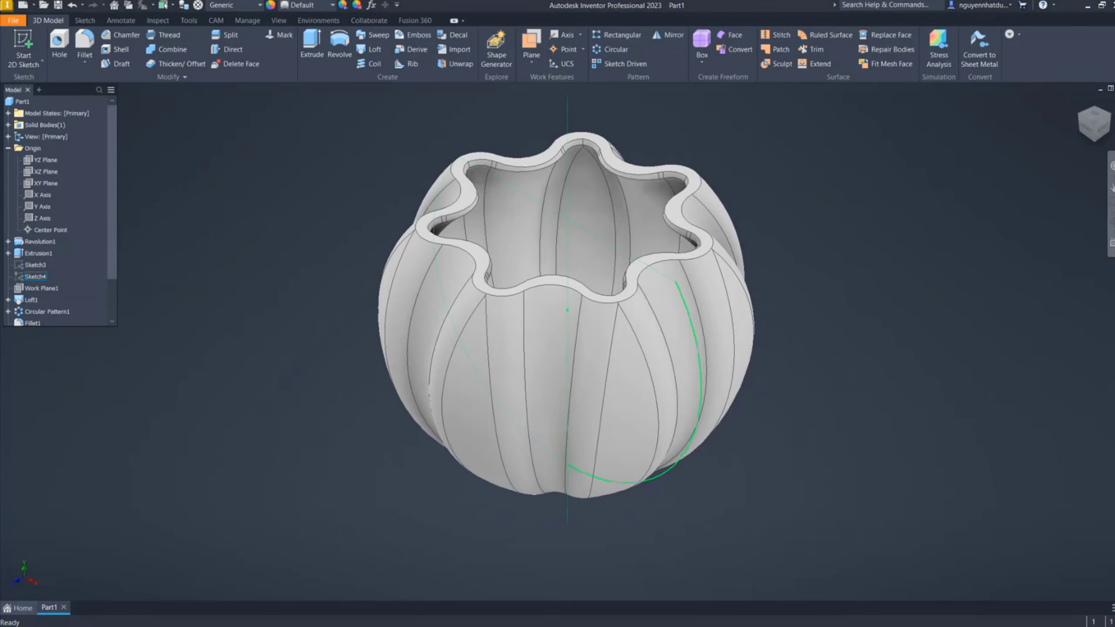
{"action": "key", "text": "alt+Tab"}
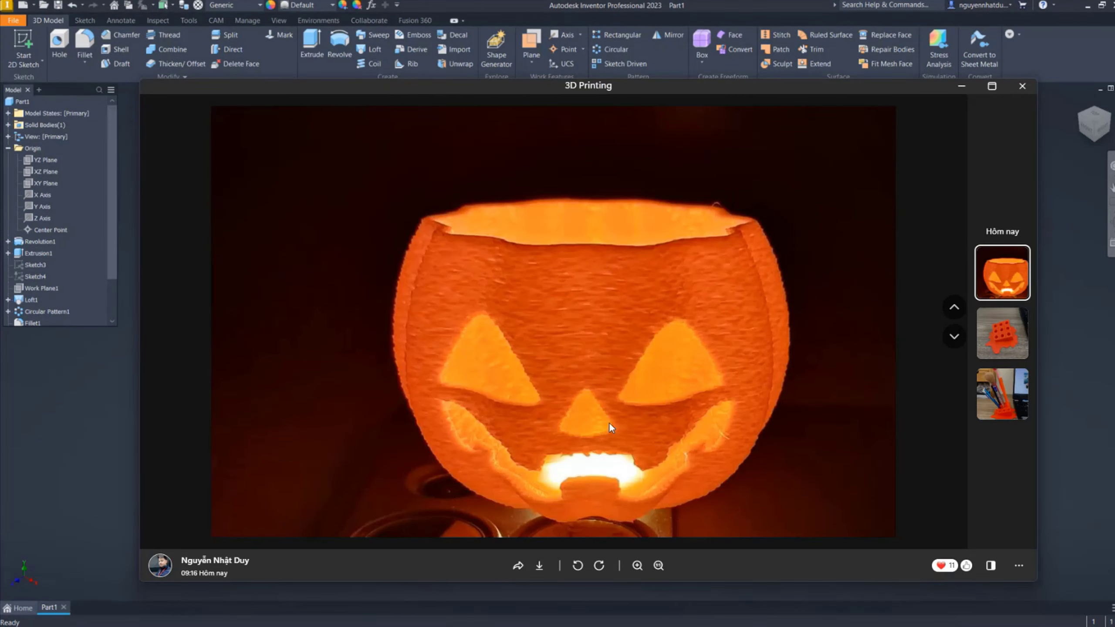
{"action": "key", "text": "alt+Tab"}
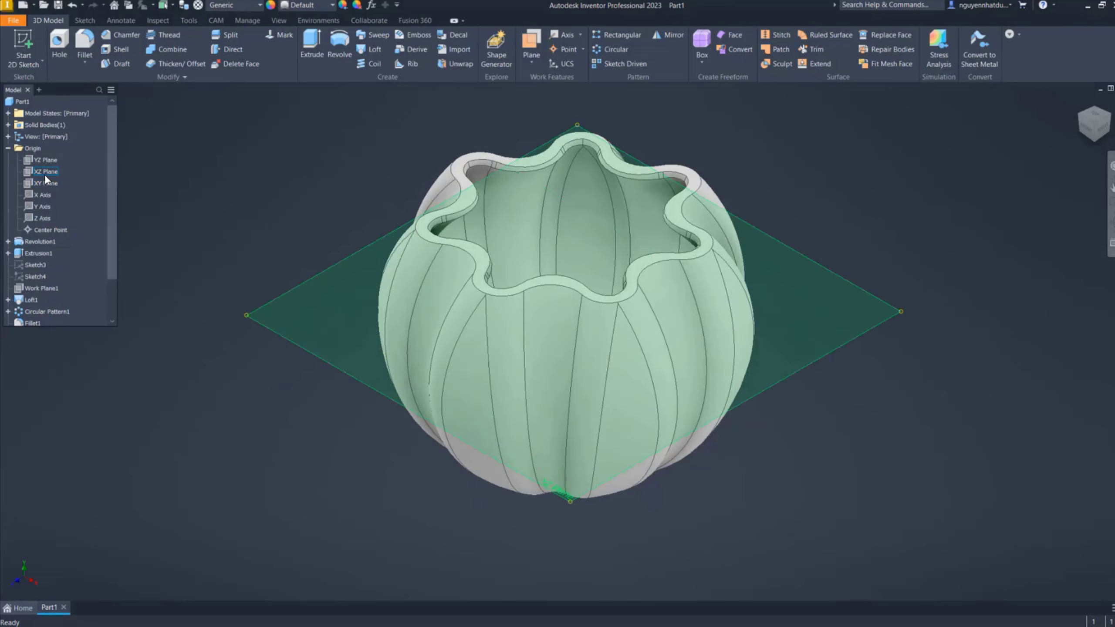
Start a new sketch on the YZ plane
{"action": "right_click", "coordinate": [46, 161]}
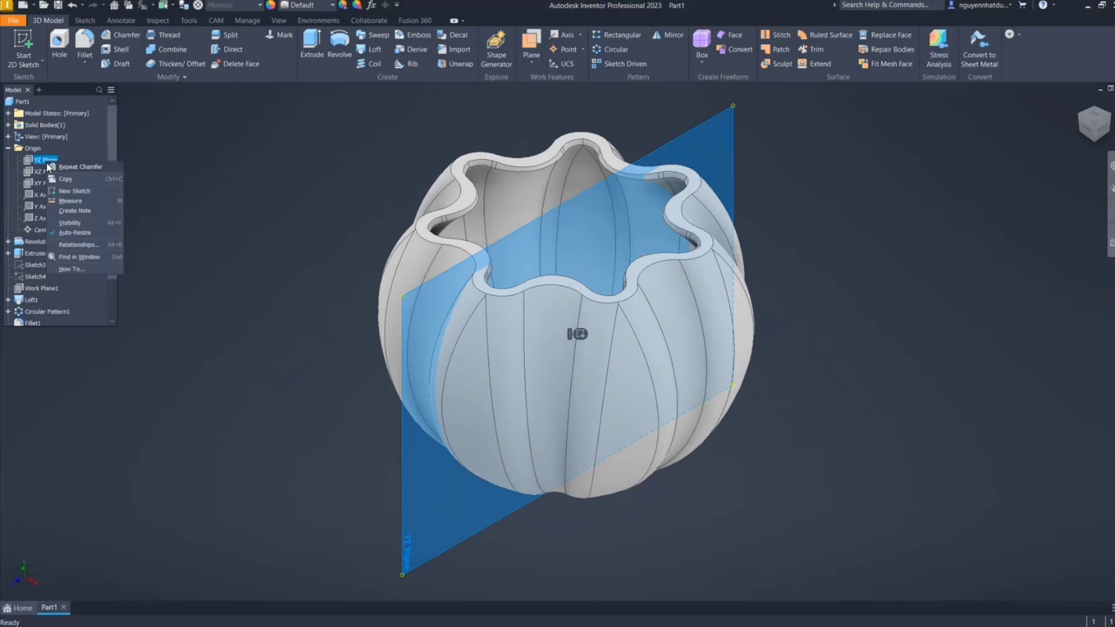
{"action": "key", "text": "s"}
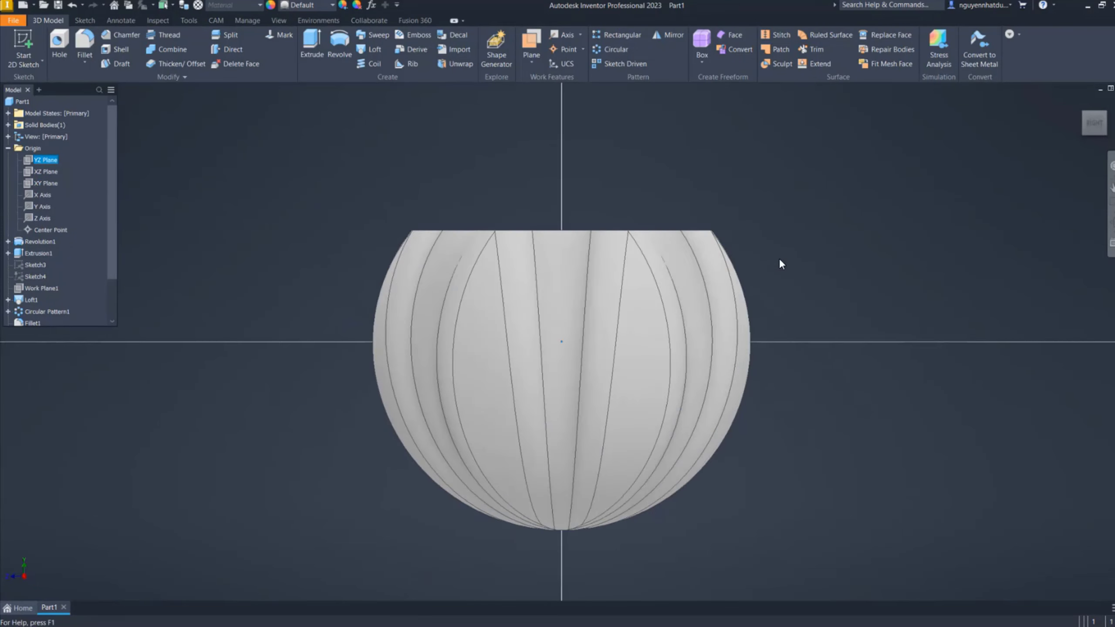
{"action": "right_click", "coordinate": [276, 157]}
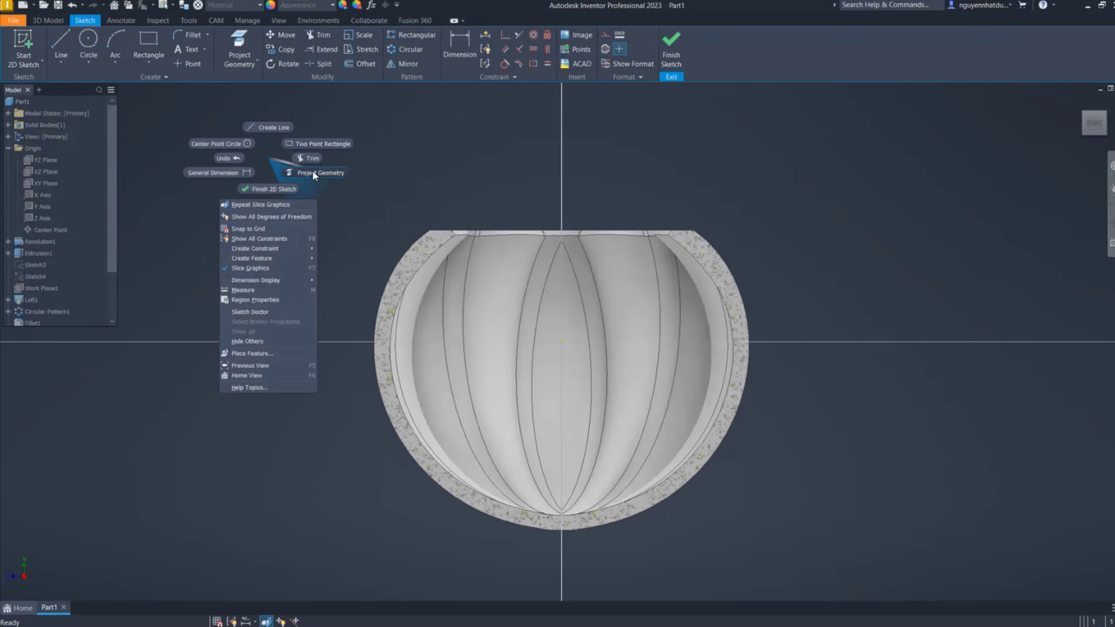
Draw a 3-sided polygon triangle upper left of the pumpkin's centre and finish the sketch
{"action": "left_click", "coordinate": [154, 67]}
{"action": "left_click", "coordinate": [156, 65]}
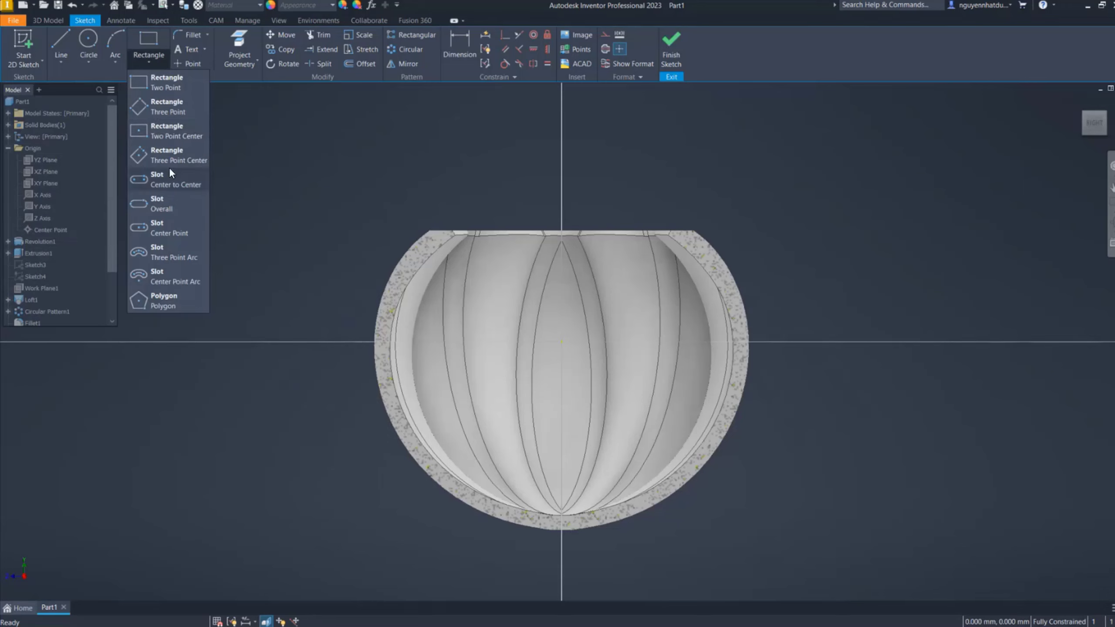
{"action": "left_click", "coordinate": [165, 300]}
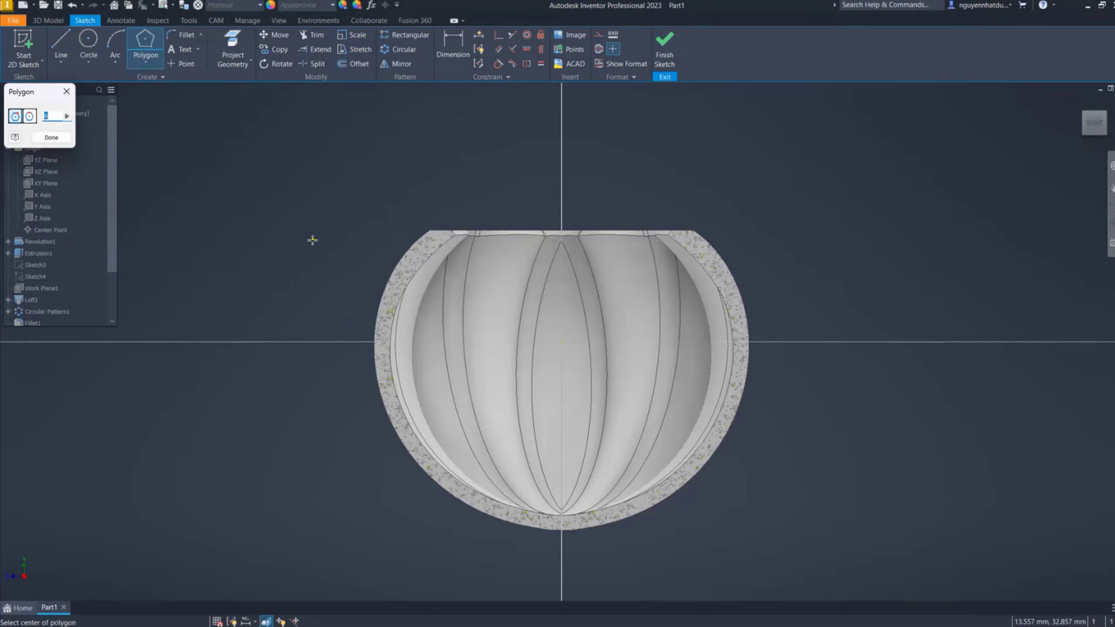
{"action": "type", "text": "3"}
{"action": "left_click", "coordinate": [484, 317]}
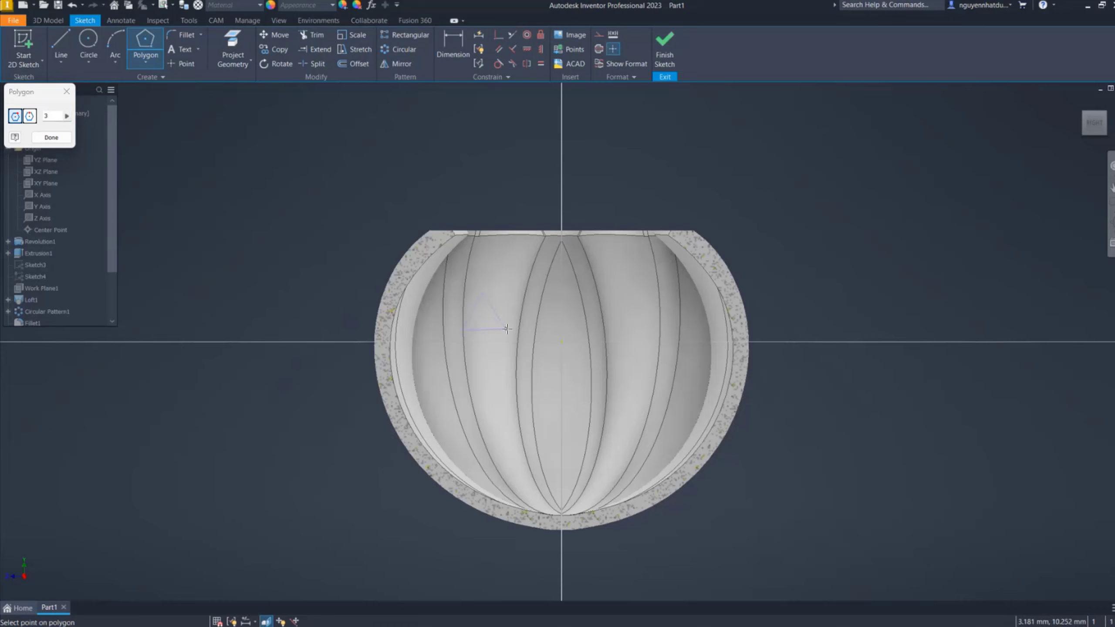
{"action": "left_click", "coordinate": [520, 296]}
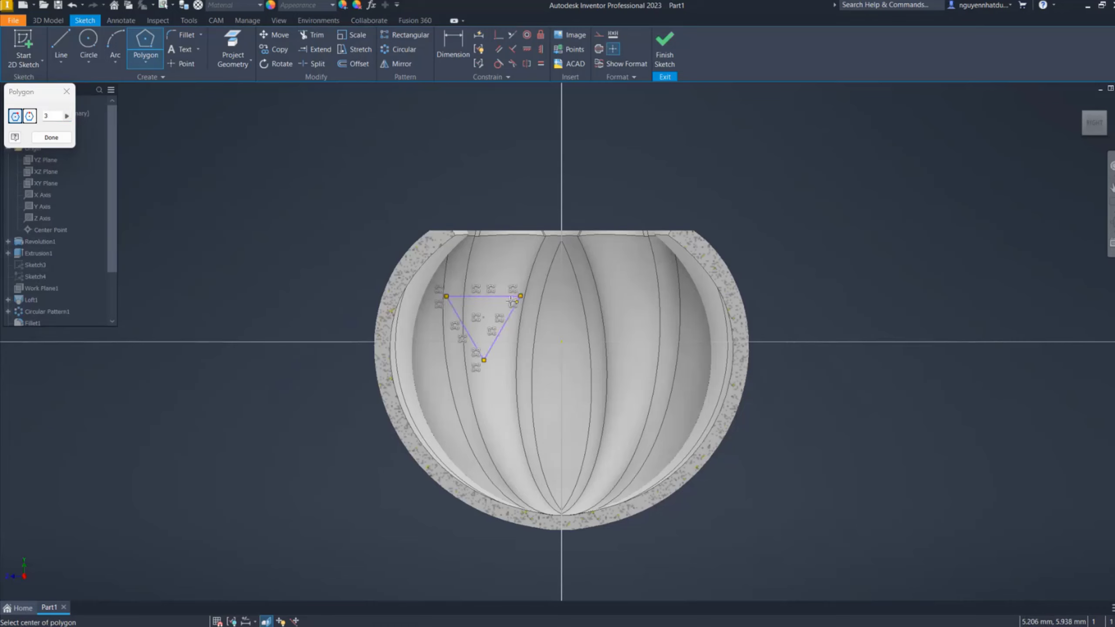
{"action": "left_click", "coordinate": [527, 48]}
{"action": "left_click", "coordinate": [505, 297]}
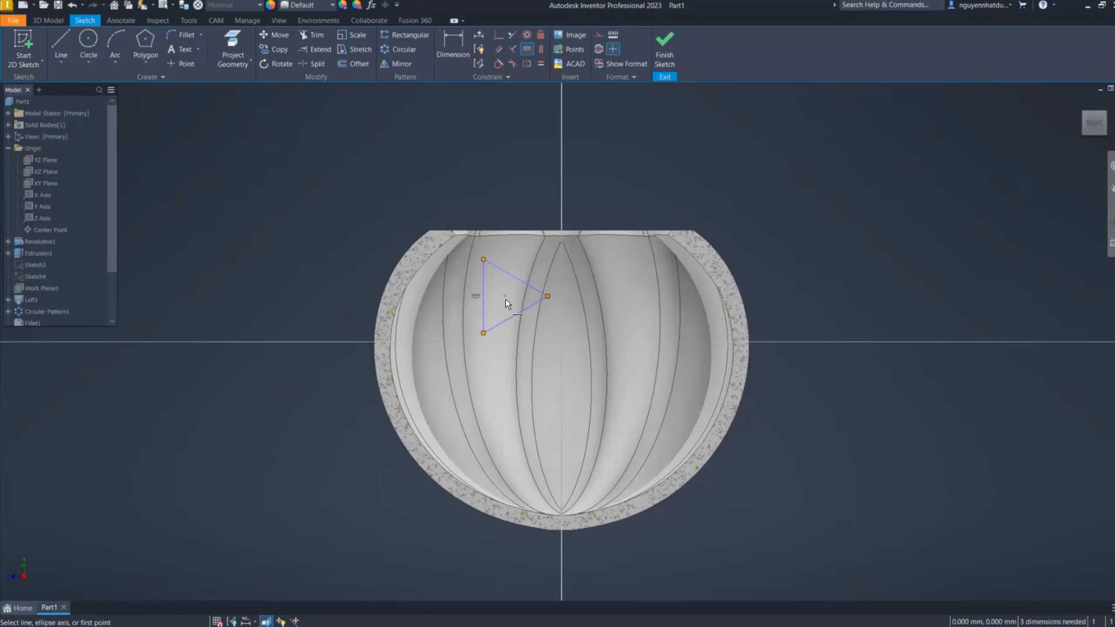
{"action": "key", "text": "ctrl+z"}
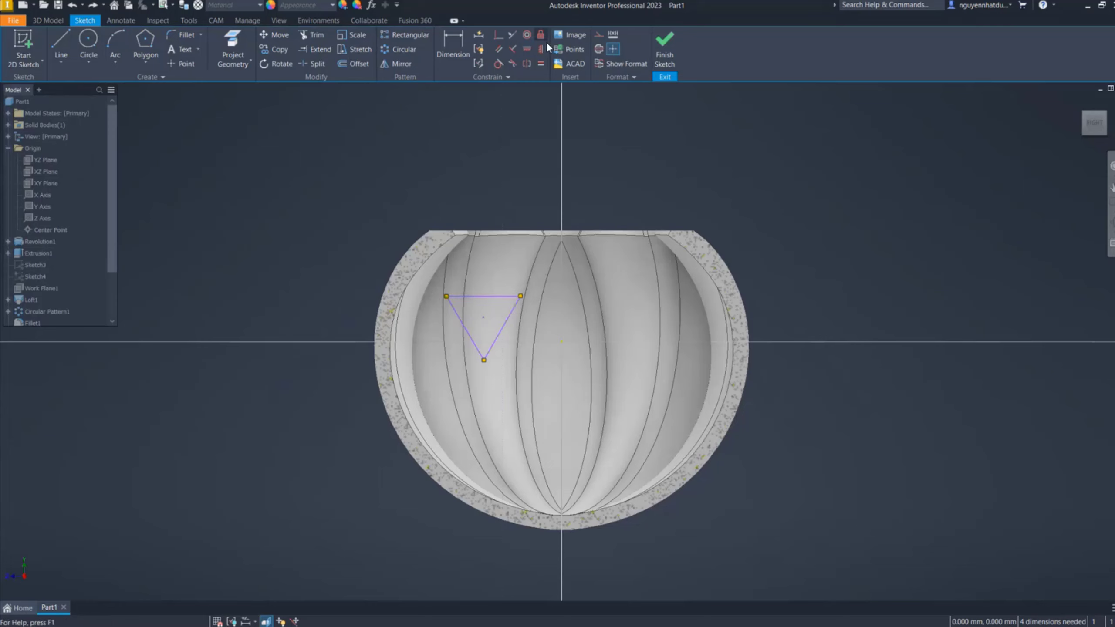
{"action": "key", "text": "Escape"}
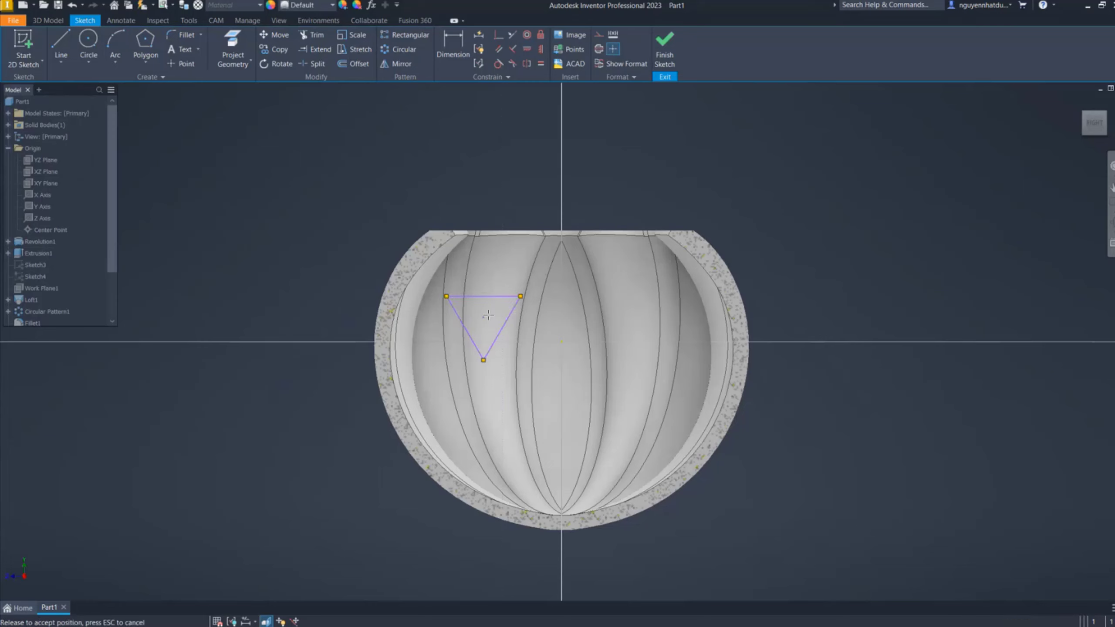
{"action": "mouse_move", "coordinate": [483, 317]}
{"action": "left_mouse_down"}
{"action": "mouse_move", "coordinate": [501, 304]}
{"action": "mouse_move", "coordinate": [492, 297]}
{"action": "left_mouse_up"}
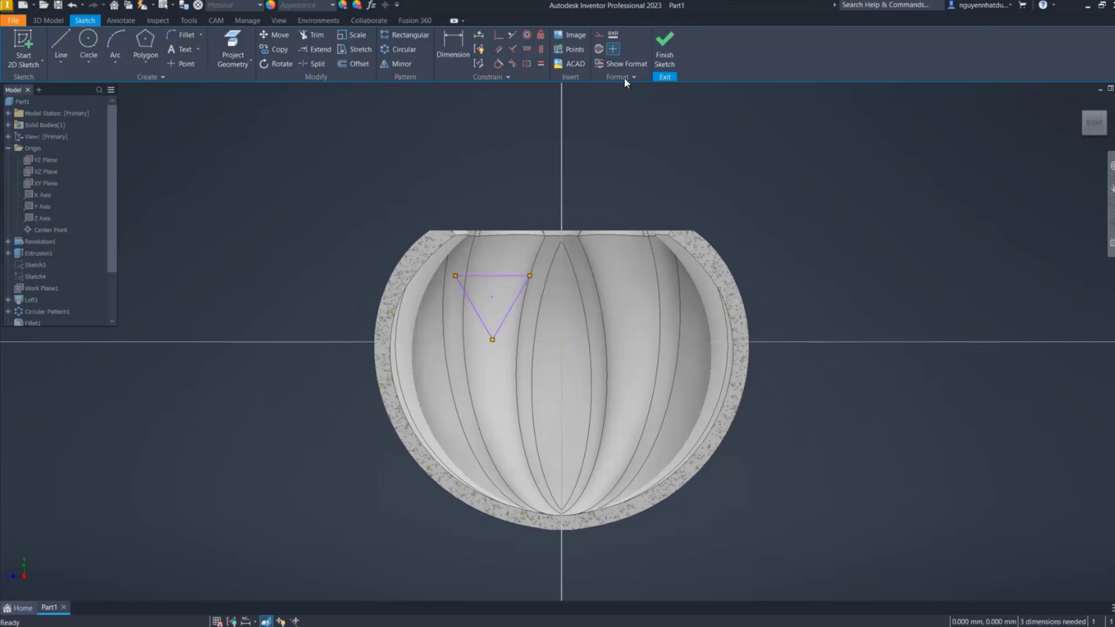
{"action": "left_click", "coordinate": [667, 50]}
Extrude-cut the triangle through the pumpkin wall in the flipped direction to form the eye
{"action": "right_click", "coordinate": [338, 146]}
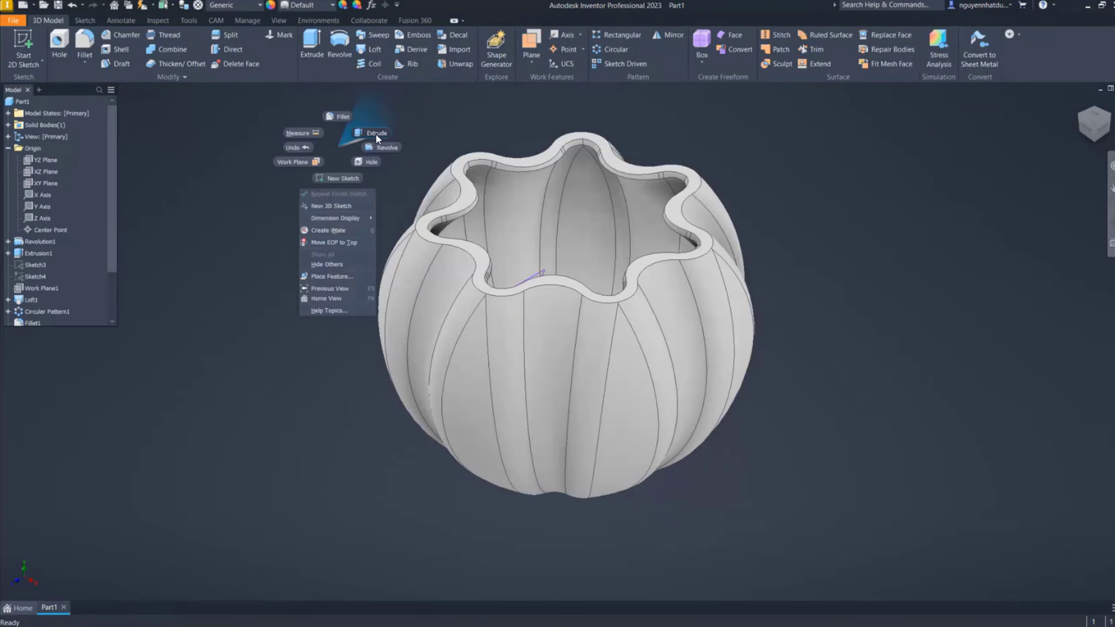
{"action": "left_click", "coordinate": [376, 135]}
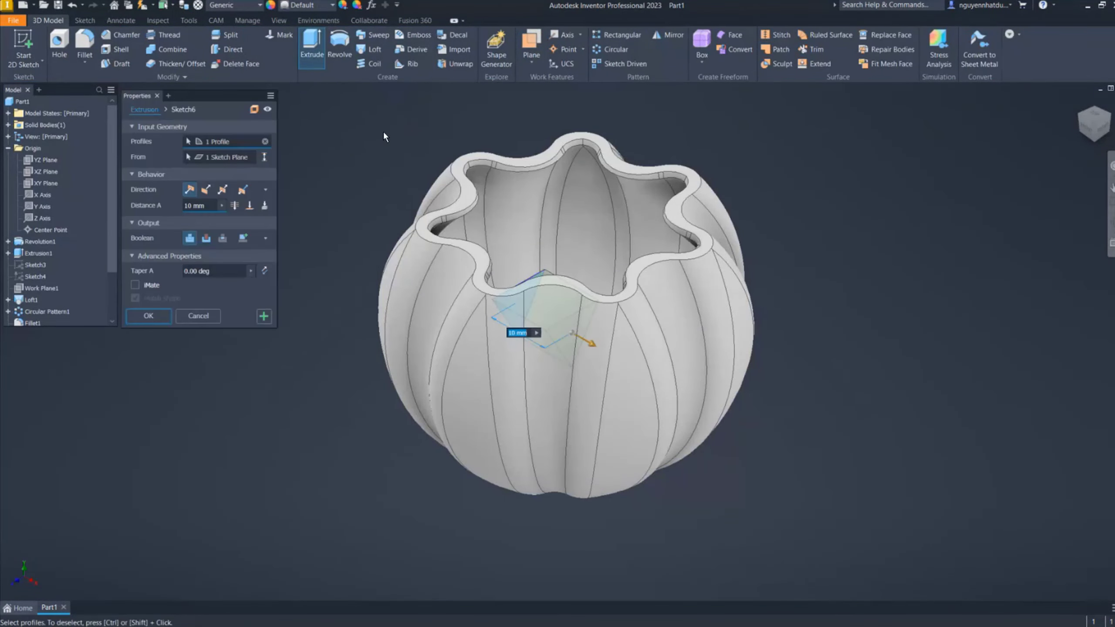
{"action": "left_click", "coordinate": [206, 238]}
{"action": "left_click", "coordinate": [206, 189]}
{"action": "left_click", "coordinate": [190, 190]}
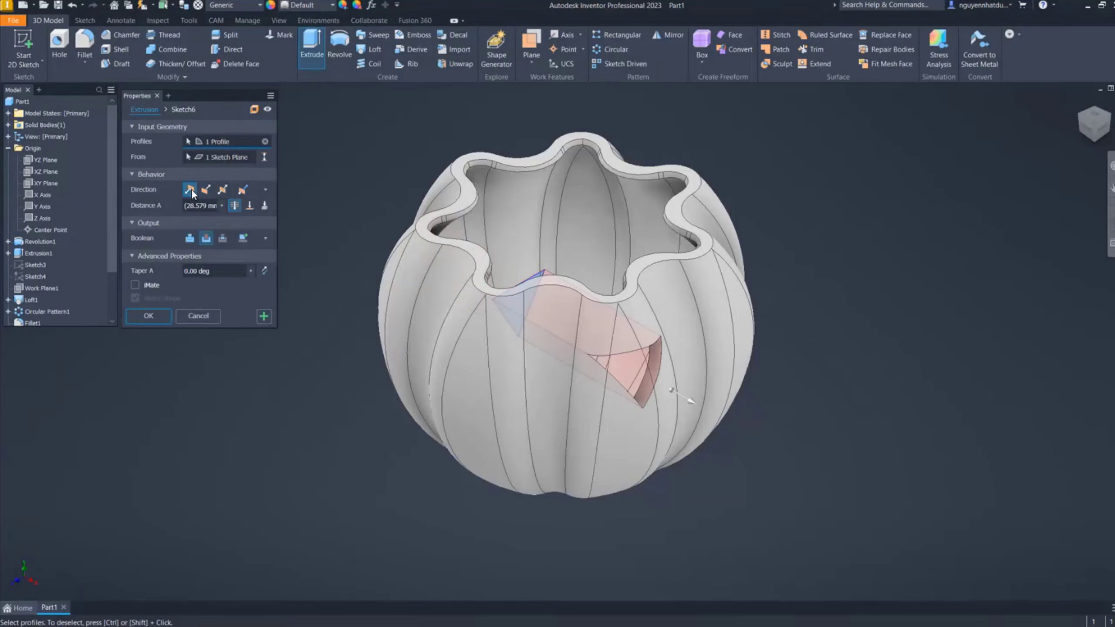
{"action": "left_click", "coordinate": [149, 315]}
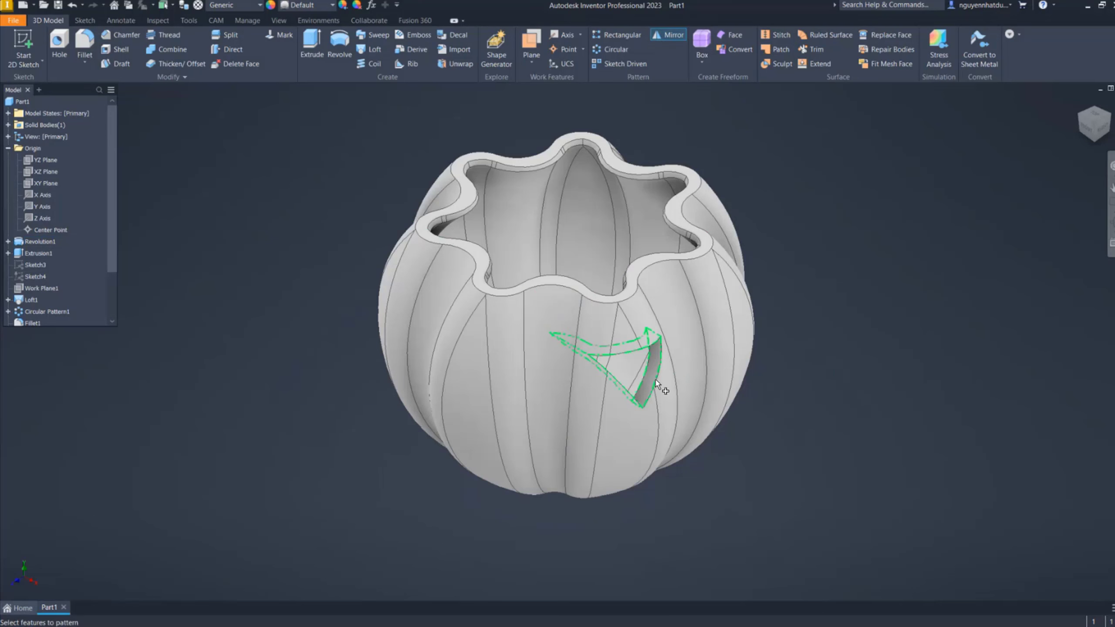
Mirror the triangular eye cut across the XY Plane to make the second eye
{"action": "left_click", "coordinate": [667, 35]}
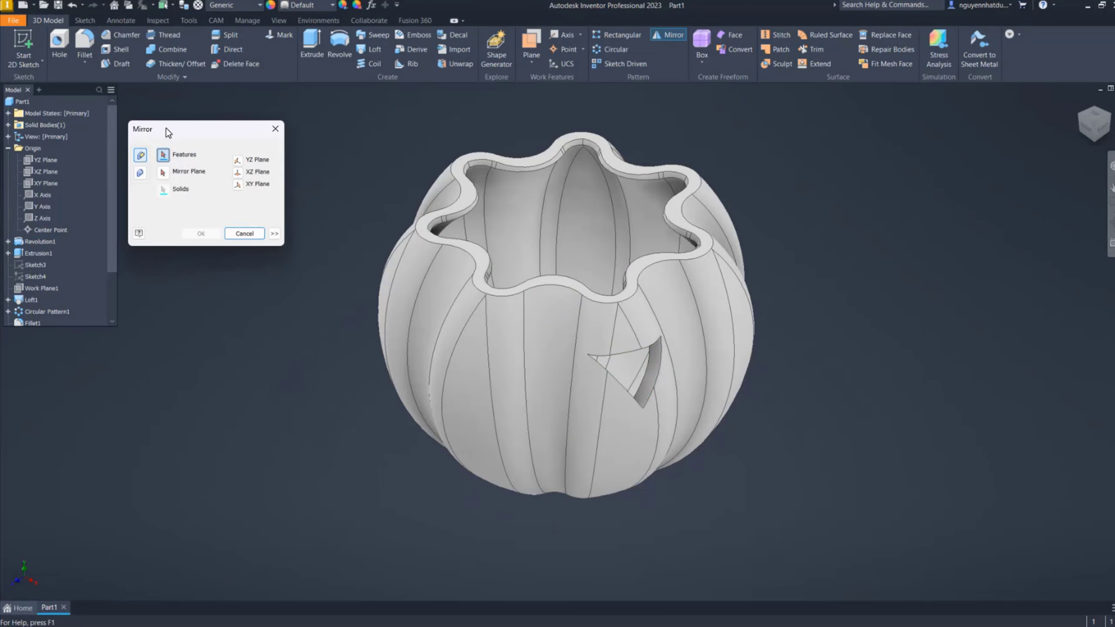
{"action": "left_click", "coordinate": [660, 372]}
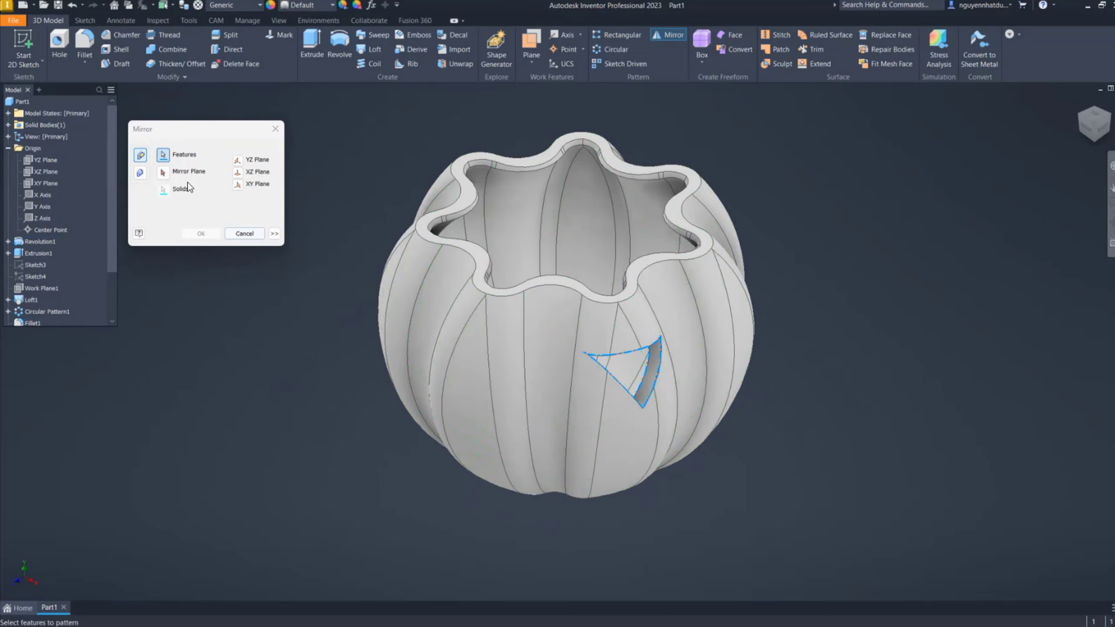
{"action": "left_click", "coordinate": [40, 184]}
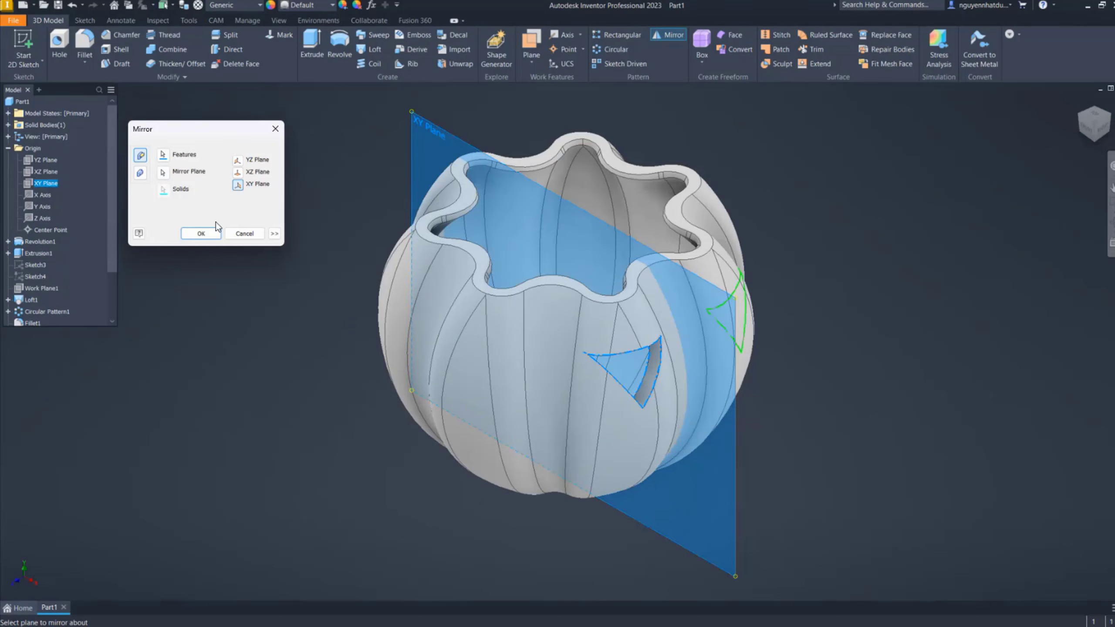
{"action": "left_click", "coordinate": [210, 233]}
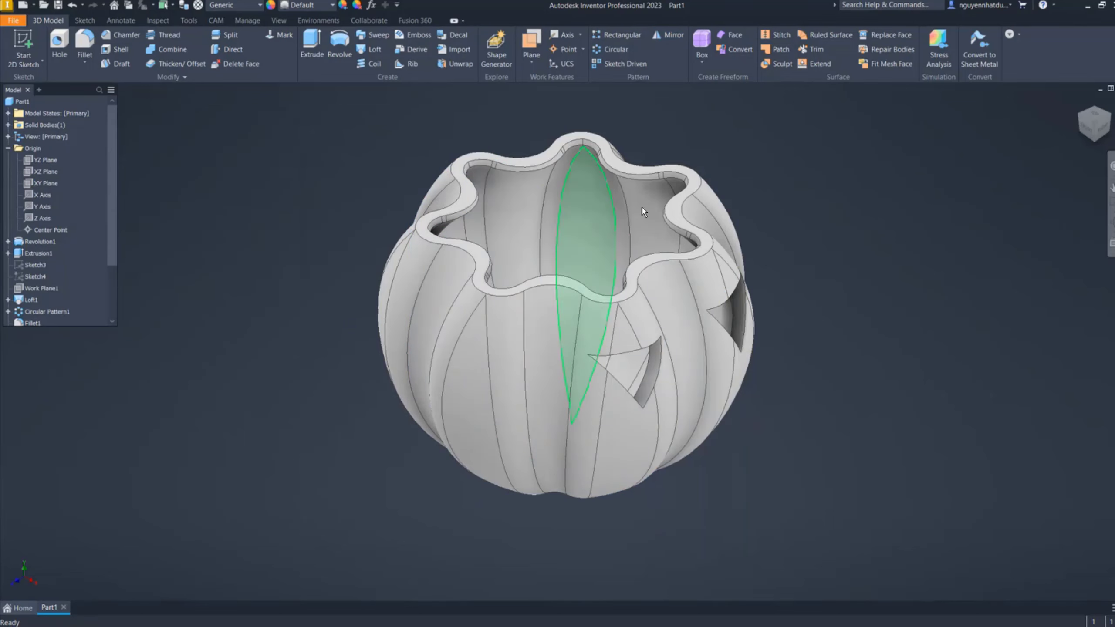
Start a YZ Plane sketch with both eye edges projected and the view sliced
{"action": "right_click", "coordinate": [48, 163]}
{"action": "left_click", "coordinate": [66, 192]}
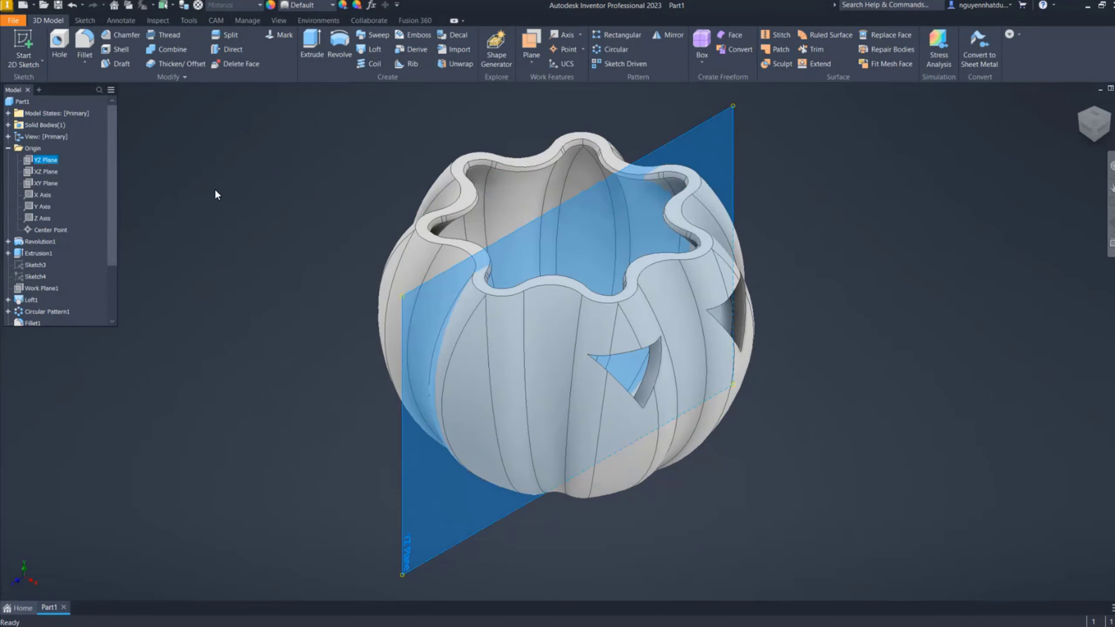
{"action": "key", "text": "F7"}
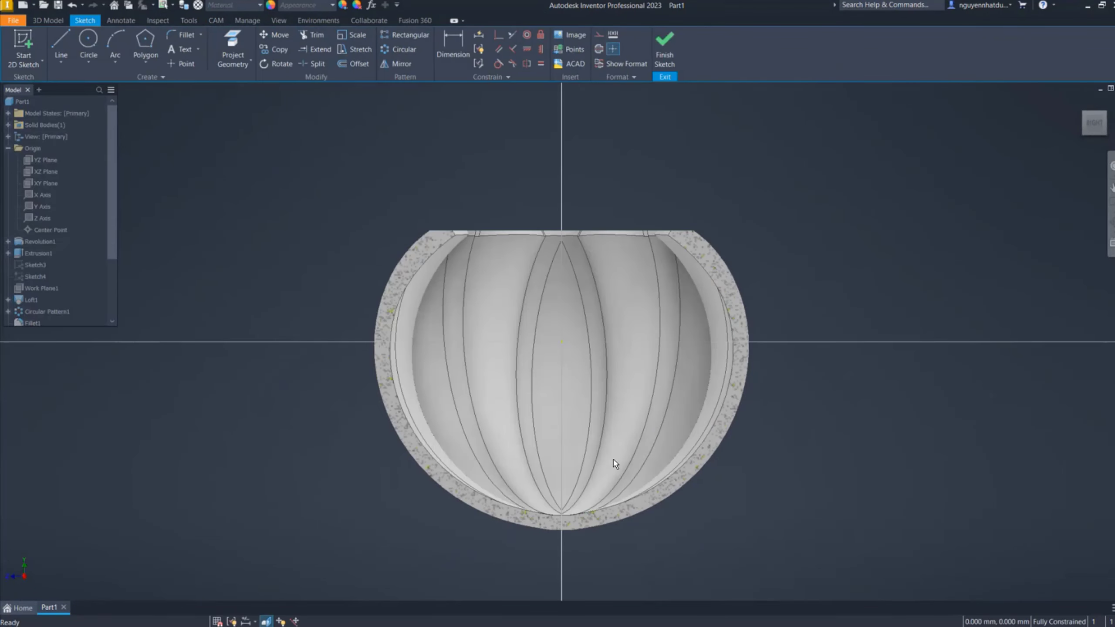
{"action": "key", "text": "F7"}
{"action": "right_click", "coordinate": [322, 182]}
{"action": "left_click", "coordinate": [350, 200]}
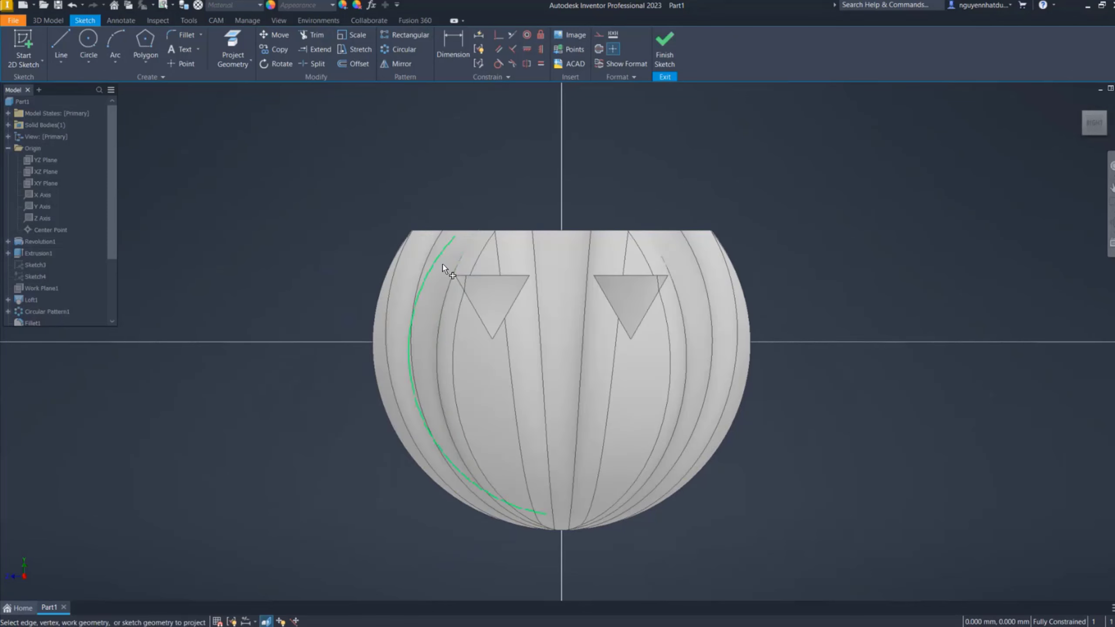
{"action": "left_click", "coordinate": [514, 305]}
{"action": "left_click", "coordinate": [610, 303]}
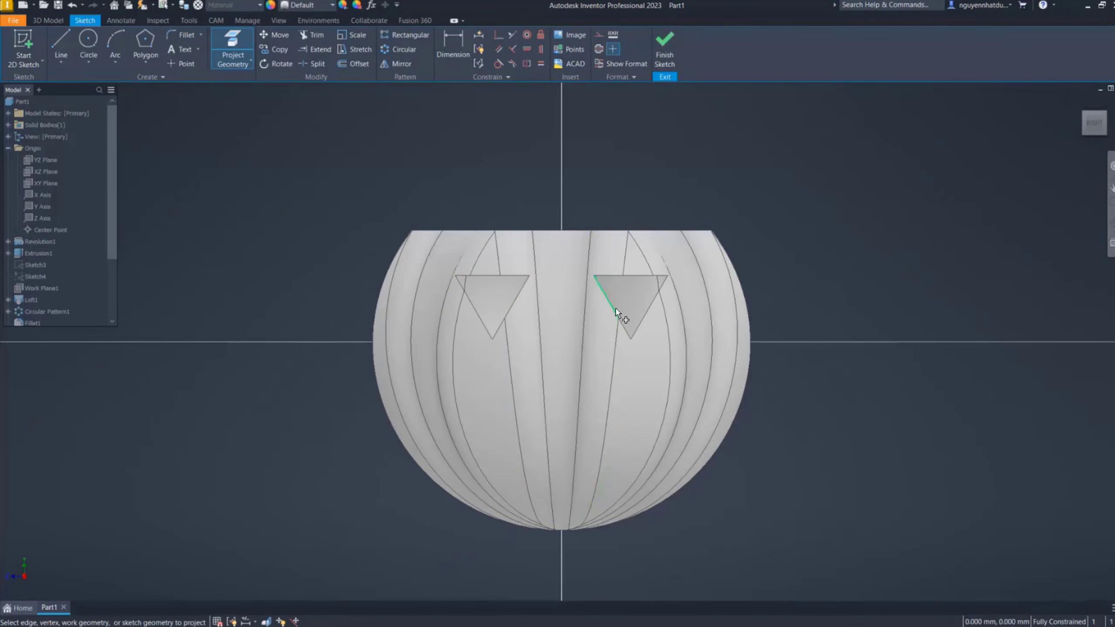
{"action": "key", "text": "Escape"}
{"action": "key", "text": "F7"}
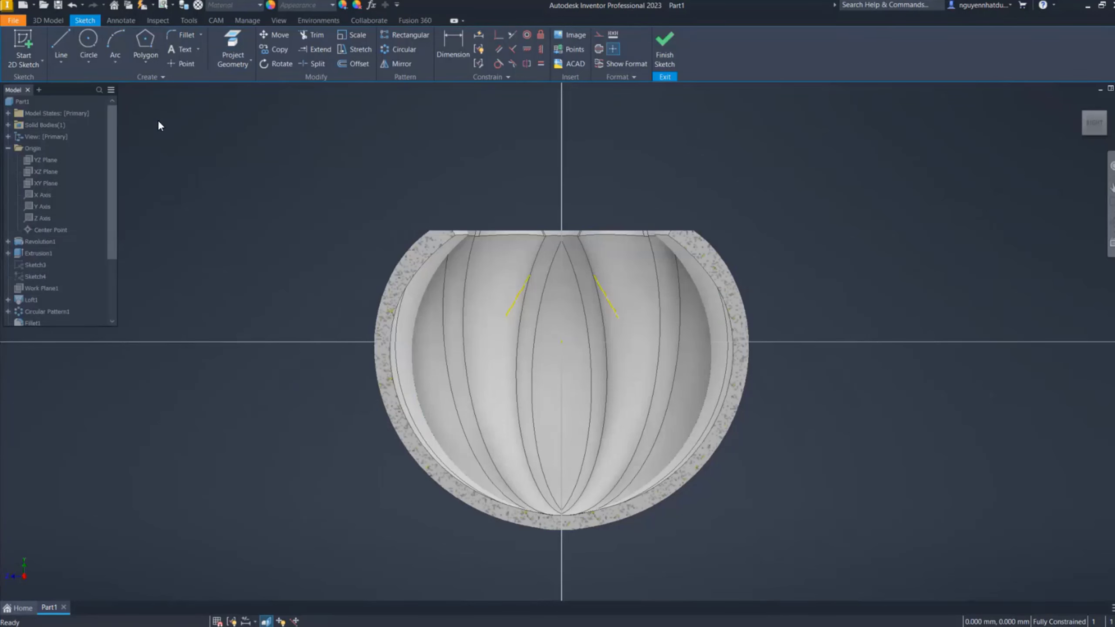
{"action": "key", "text": "F7"}
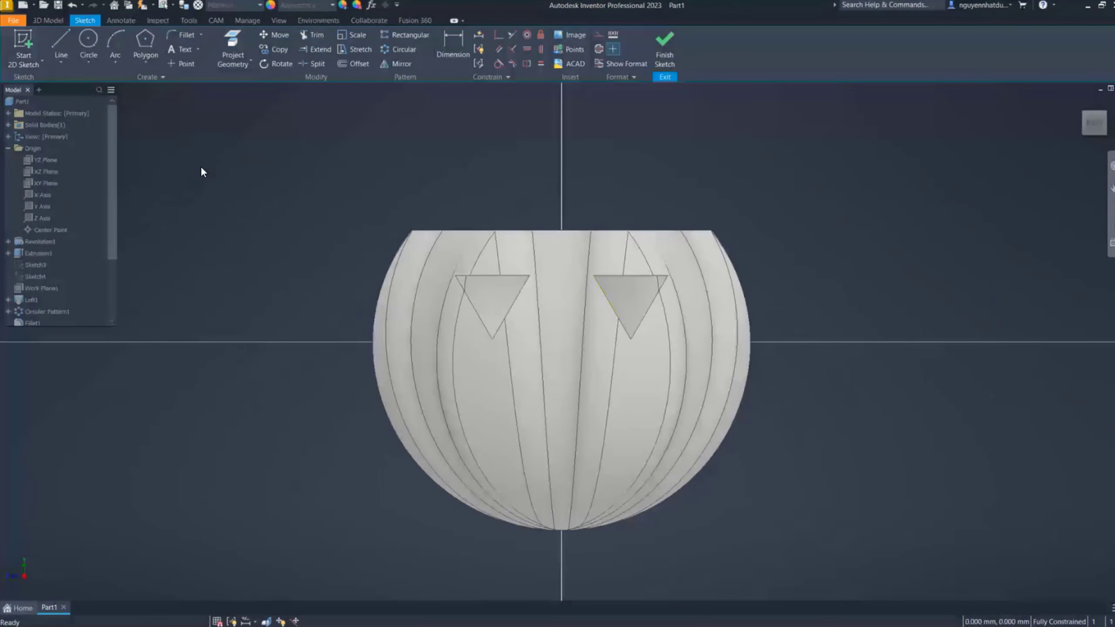
{"action": "key", "text": "F7"}
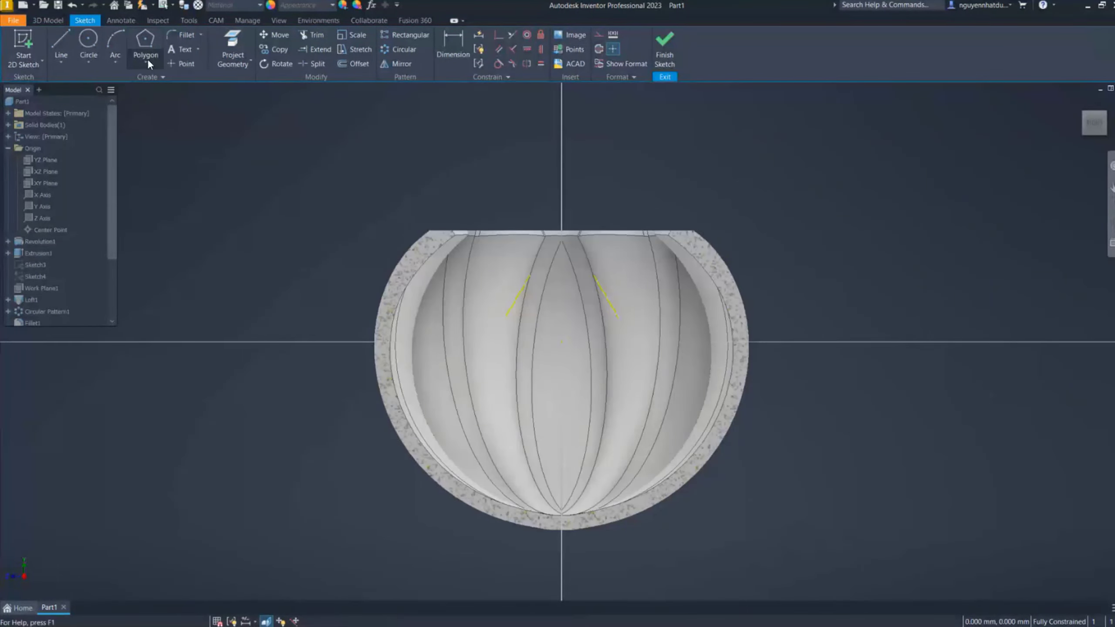
Draw a 3-sided polygon nose near the origin, constrain its bottom edge, and finish the sketch
{"action": "left_click", "coordinate": [150, 65]}
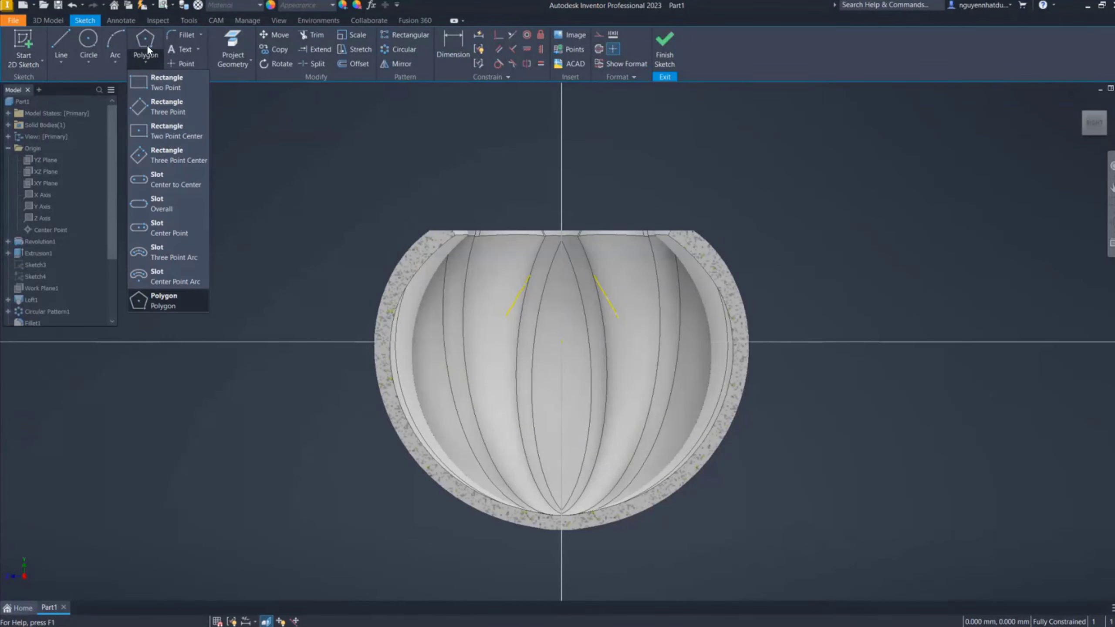
{"action": "left_click", "coordinate": [163, 301]}
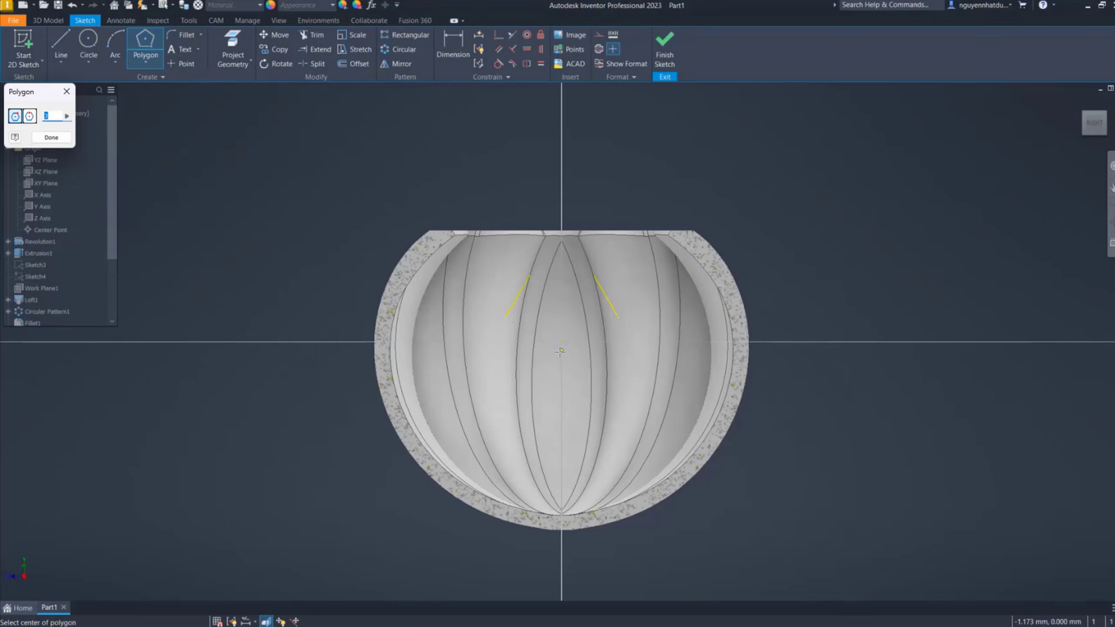
{"action": "left_click", "coordinate": [561, 350]}
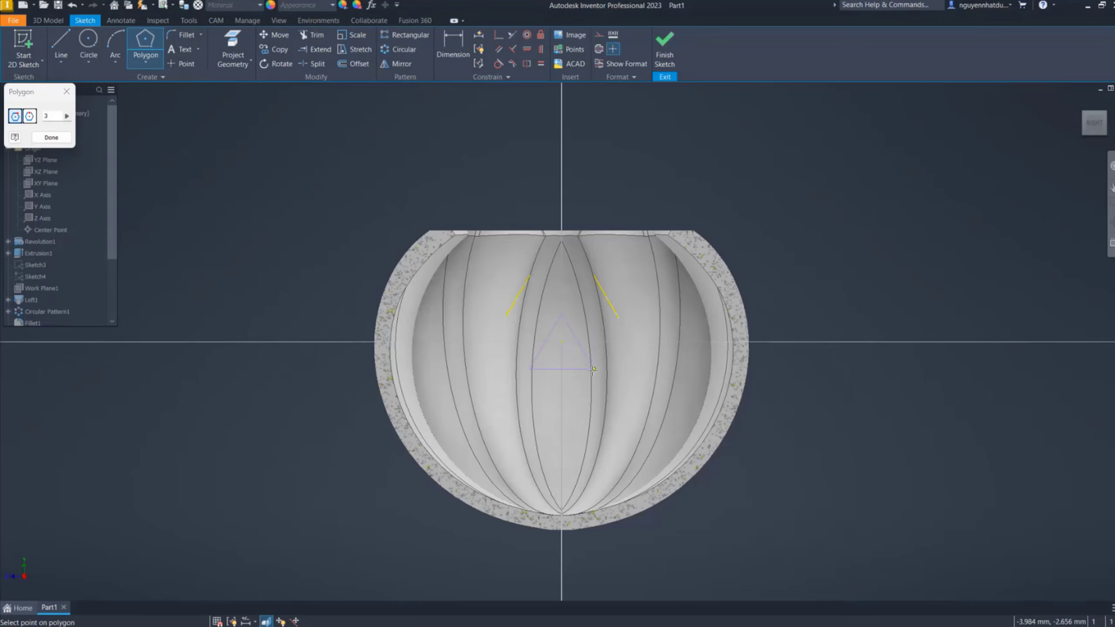
{"action": "left_click", "coordinate": [585, 364]}
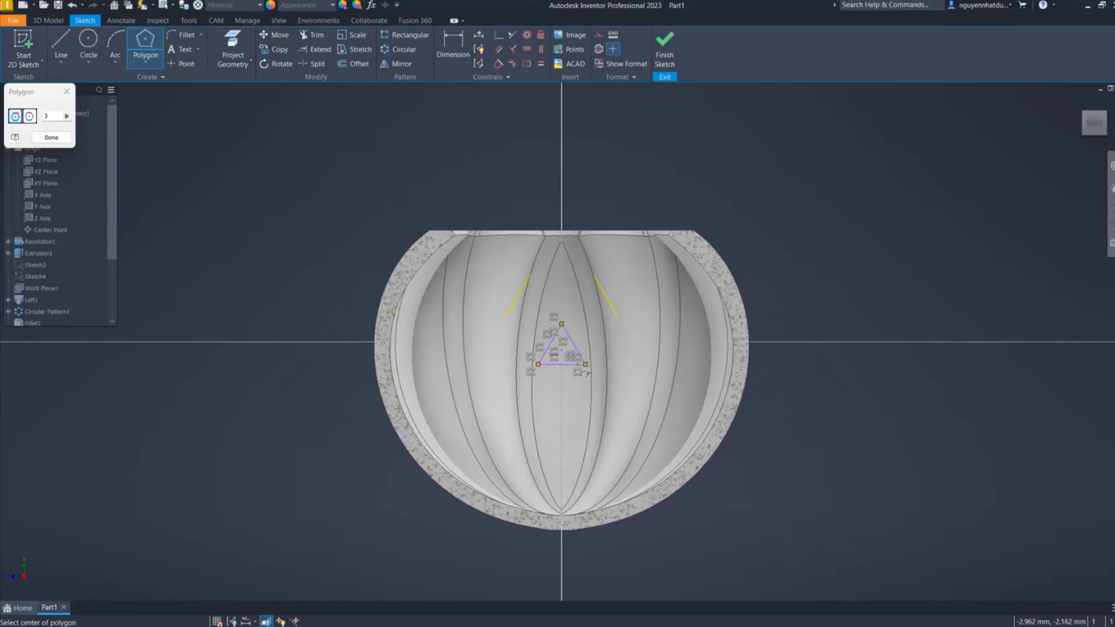
{"action": "scroll", "coordinate": [586, 373], "scroll_direction": "down", "scroll_amount": 3}
{"action": "key", "text": "Escape"}
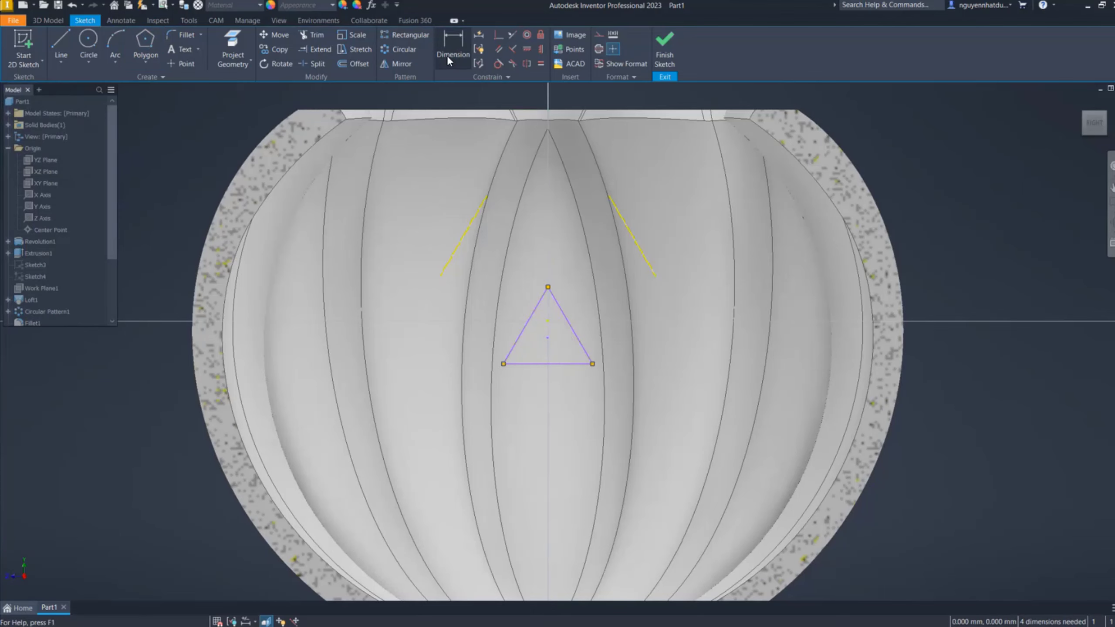
{"action": "left_click", "coordinate": [541, 50]}
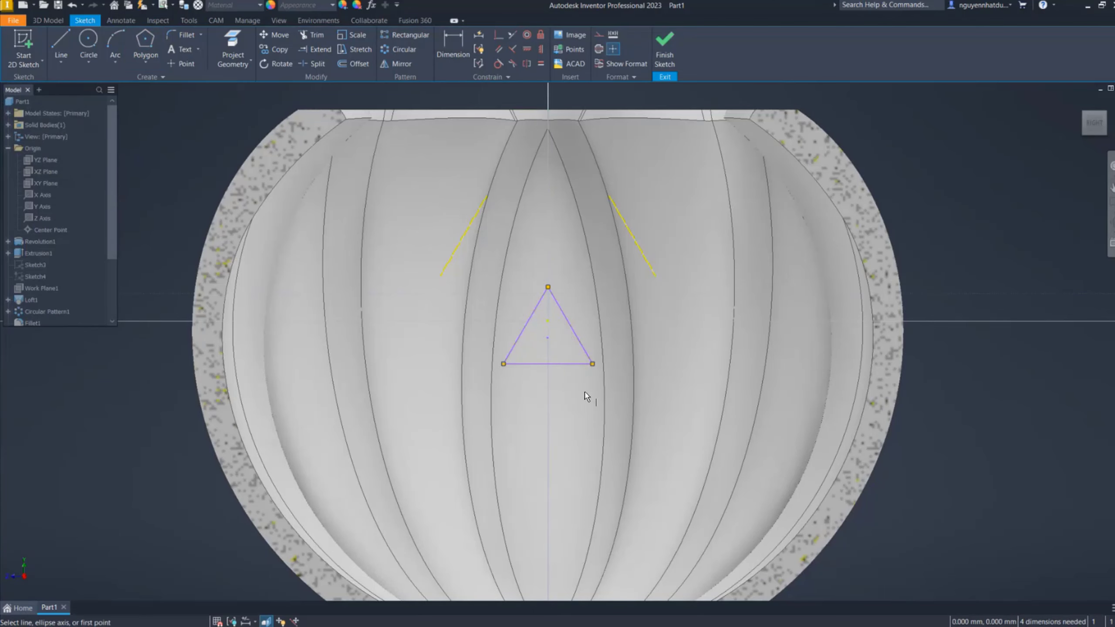
{"action": "left_click", "coordinate": [578, 364]}
{"action": "left_click", "coordinate": [664, 66]}
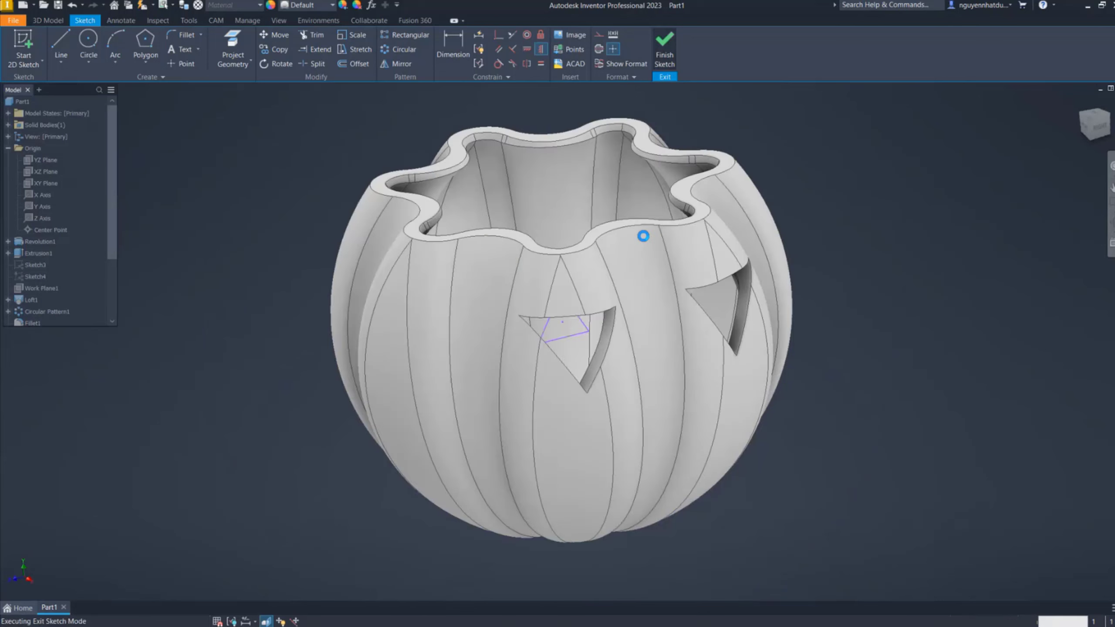
Extrude the nose triangle as a Through All cut, flipped into the pumpkin wall
{"action": "right_click", "coordinate": [343, 141]}
{"action": "left_click", "coordinate": [370, 127]}
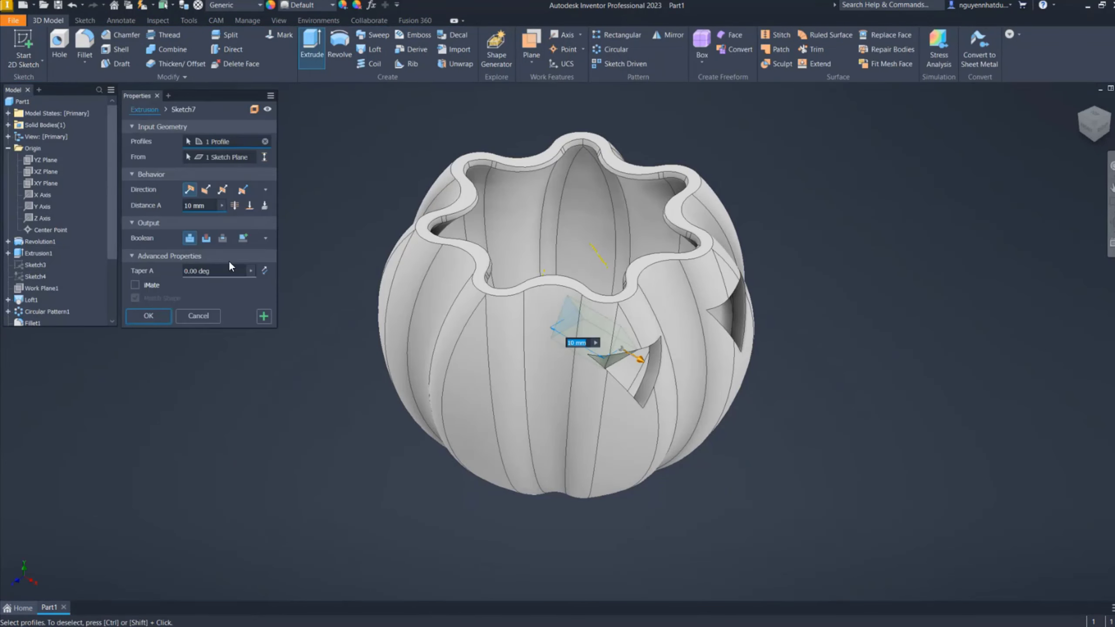
{"action": "left_click", "coordinate": [206, 240]}
{"action": "left_click", "coordinate": [235, 205]}
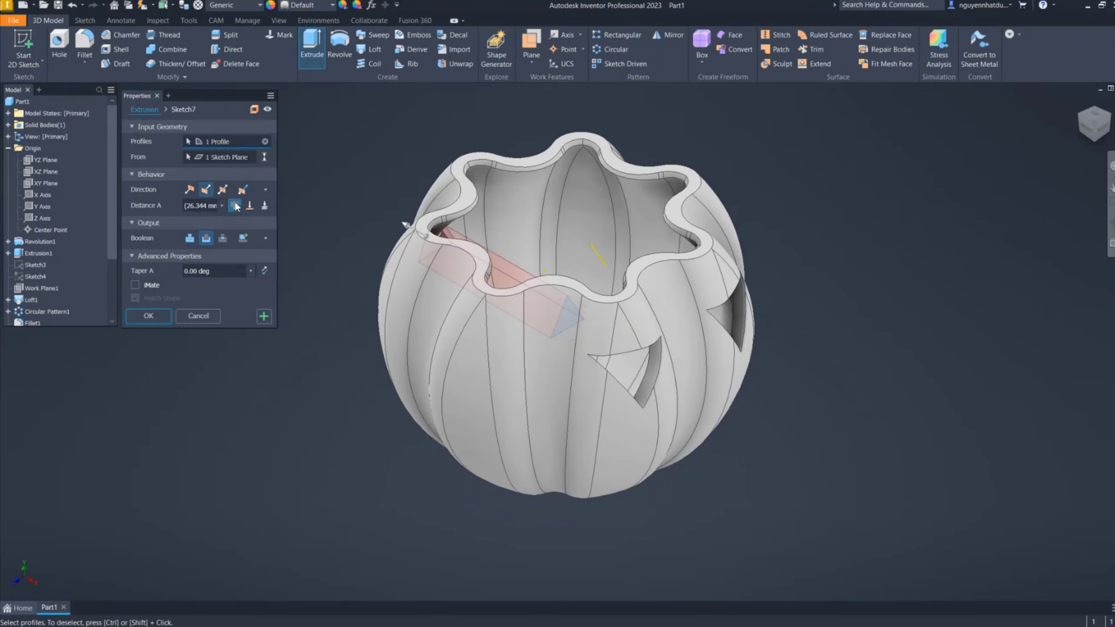
{"action": "left_click", "coordinate": [189, 192]}
{"action": "left_click", "coordinate": [157, 318]}
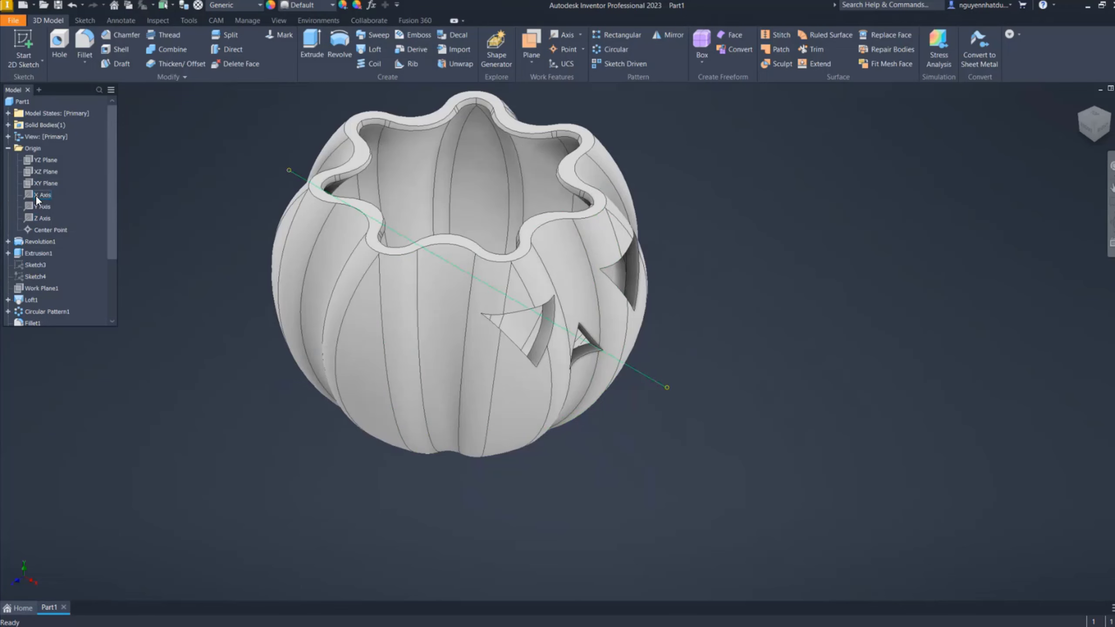
Open a new YZ Plane sketch with the nose's bottom edge projected and Slice Graphics on
{"action": "right_click", "coordinate": [55, 163]}
{"action": "left_click", "coordinate": [70, 189]}
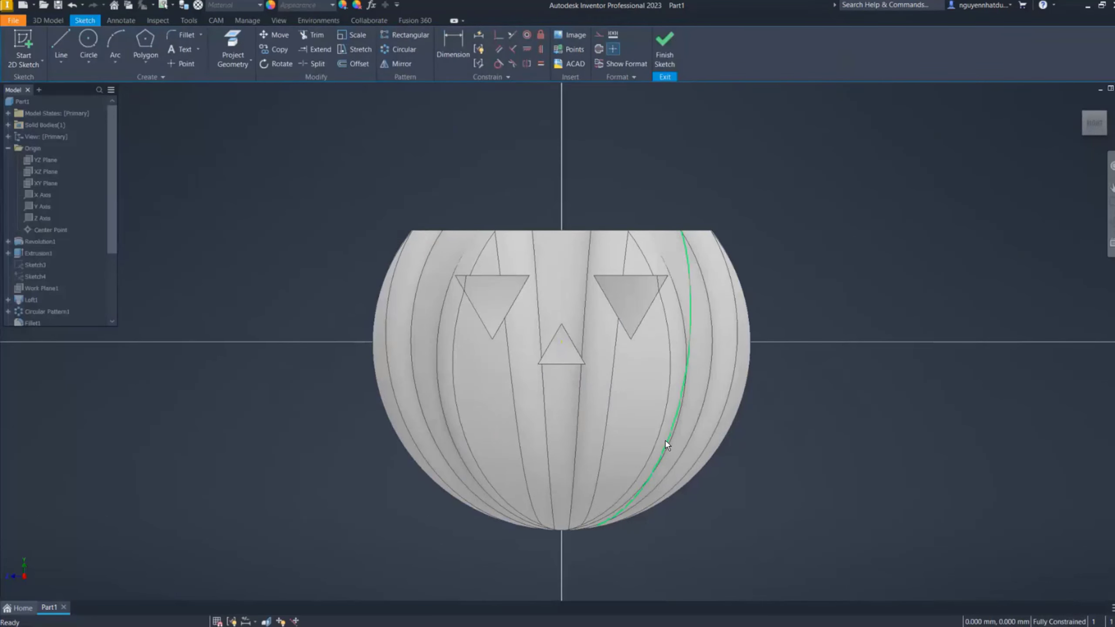
{"action": "right_click", "coordinate": [314, 199]}
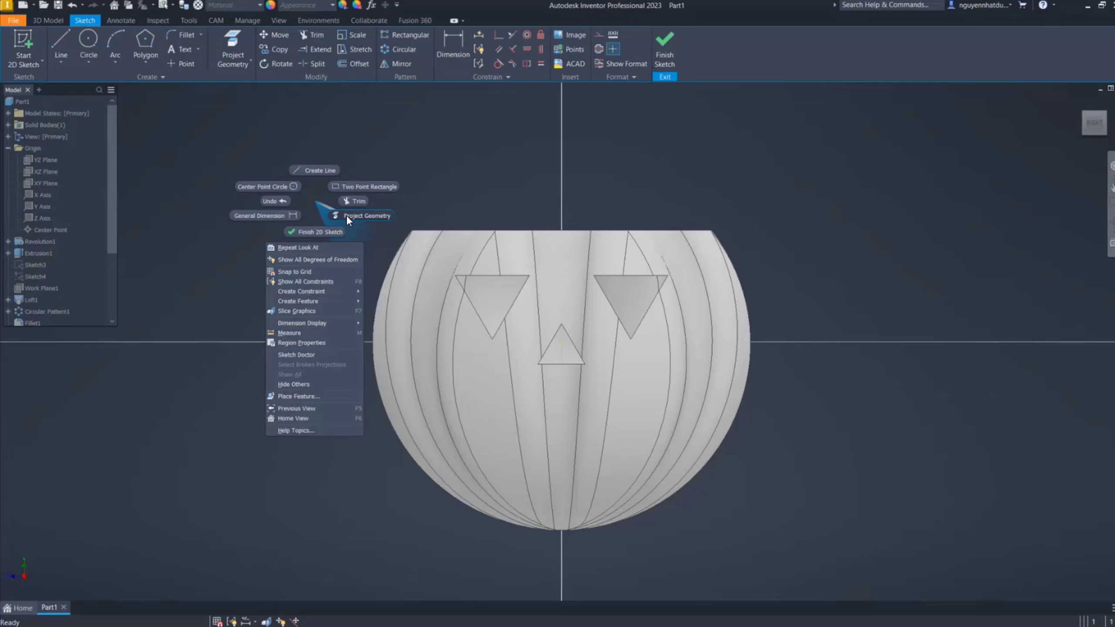
{"action": "left_click", "coordinate": [346, 216]}
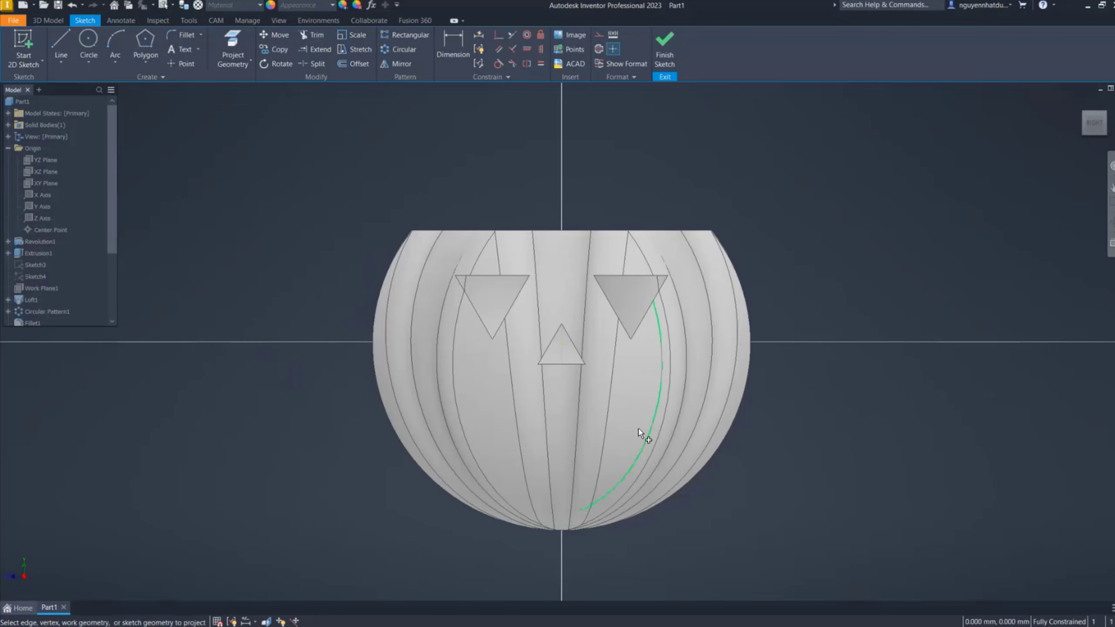
{"action": "left_click", "coordinate": [574, 368]}
{"action": "key", "text": "Escape"}
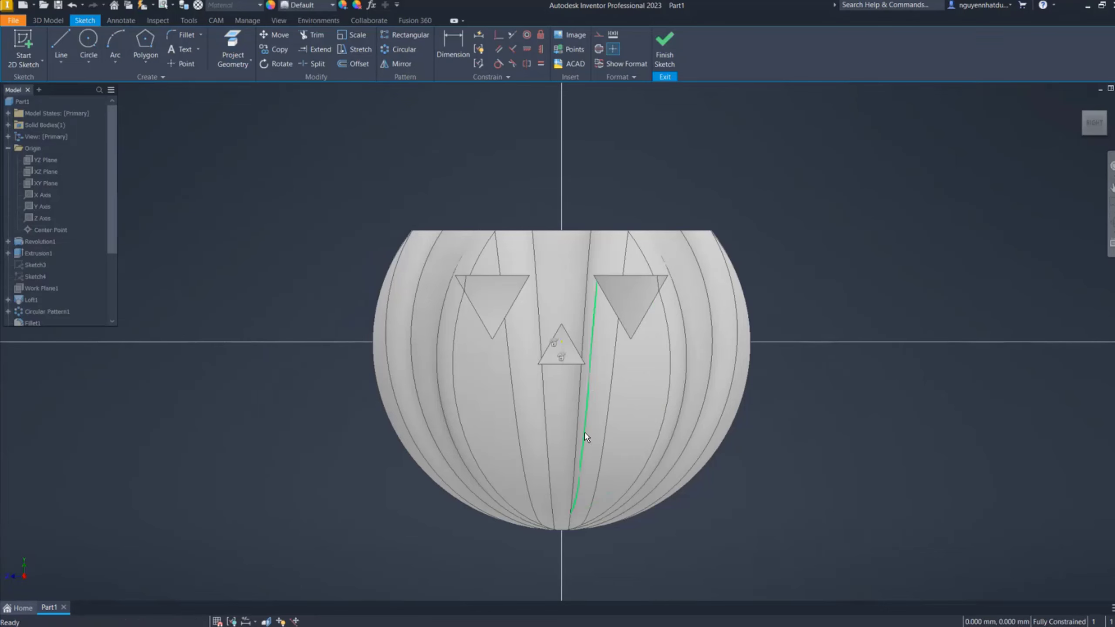
{"action": "key", "text": "F7"}
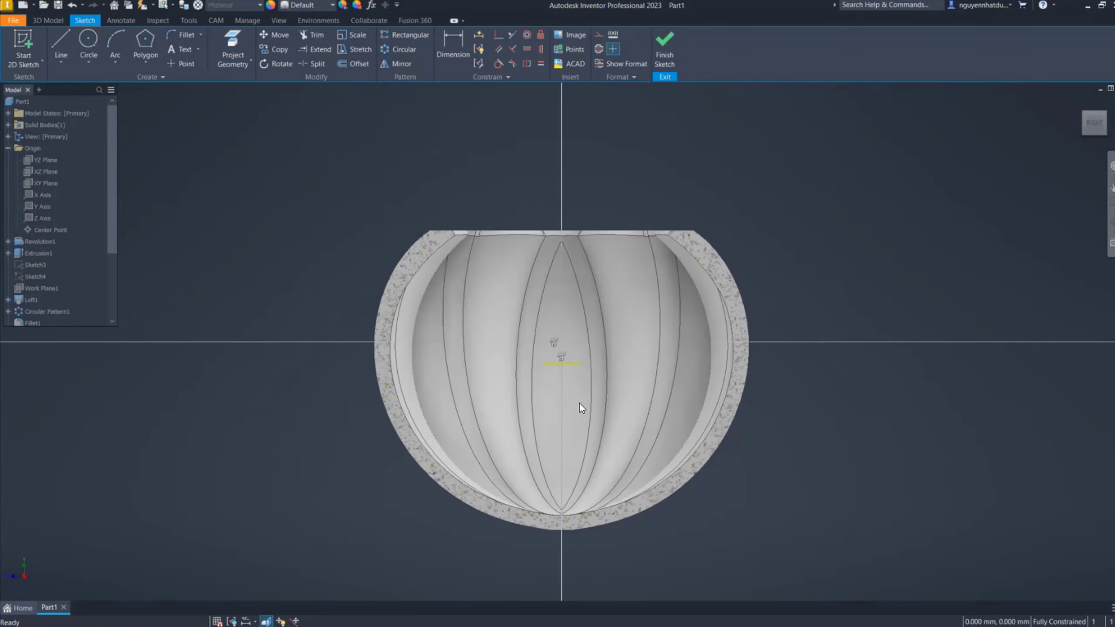
{"action": "left_click", "coordinate": [60, 62]}
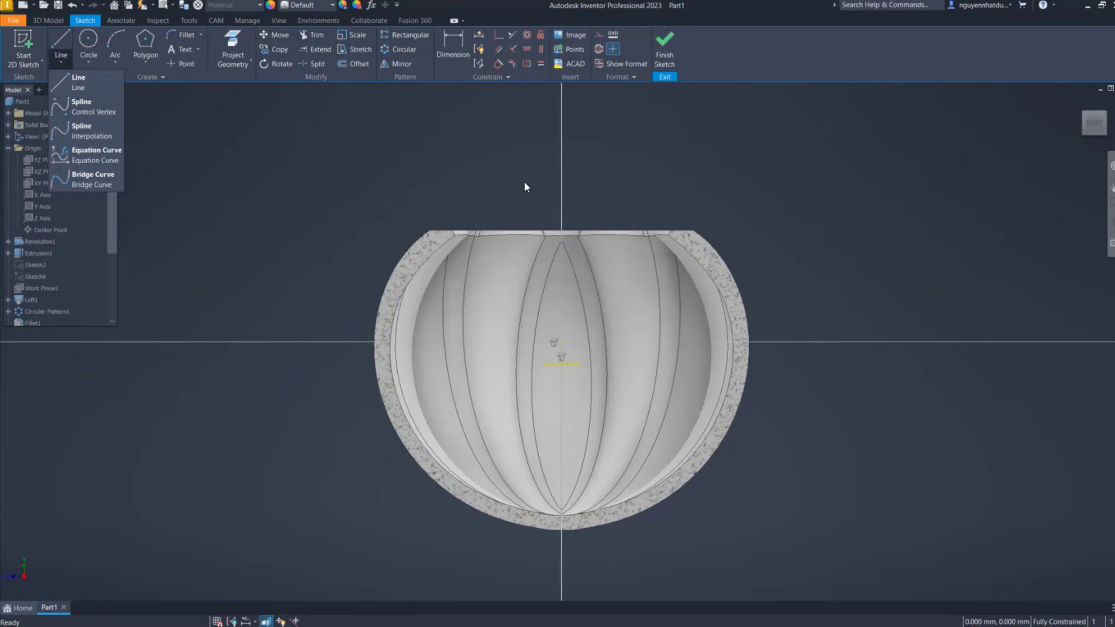
Begin a spline mouth outline along the top edge and the wavy lower-left edge
{"action": "left_click", "coordinate": [88, 107]}
{"action": "scroll", "coordinate": [593, 413], "scroll_direction": "up", "scroll_amount": 5}
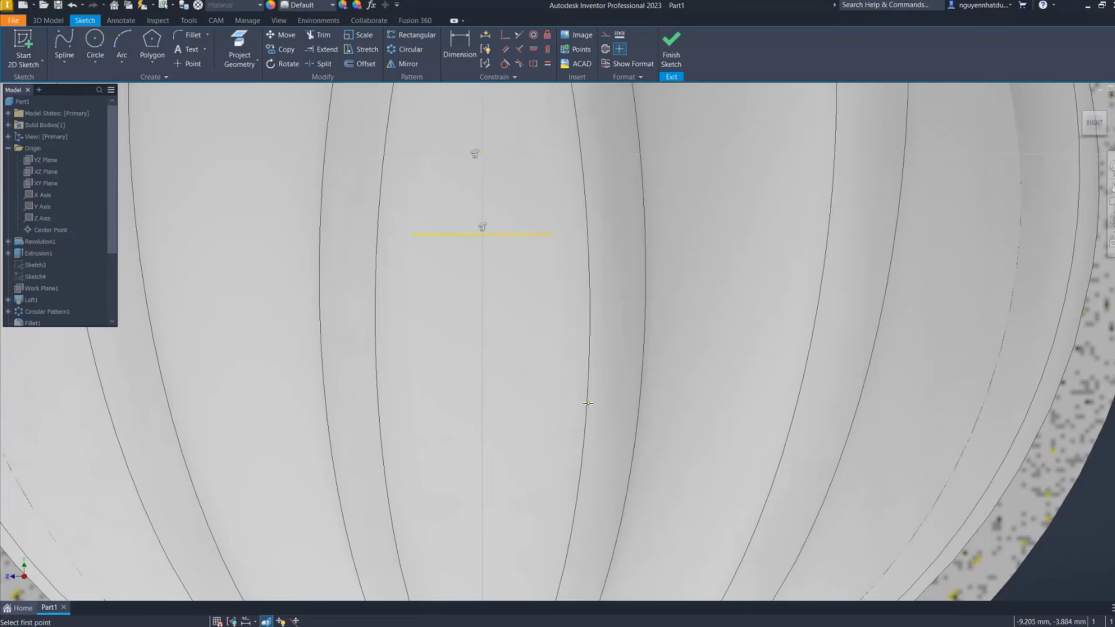
{"action": "scroll", "coordinate": [588, 403], "scroll_direction": "down", "scroll_amount": 3}
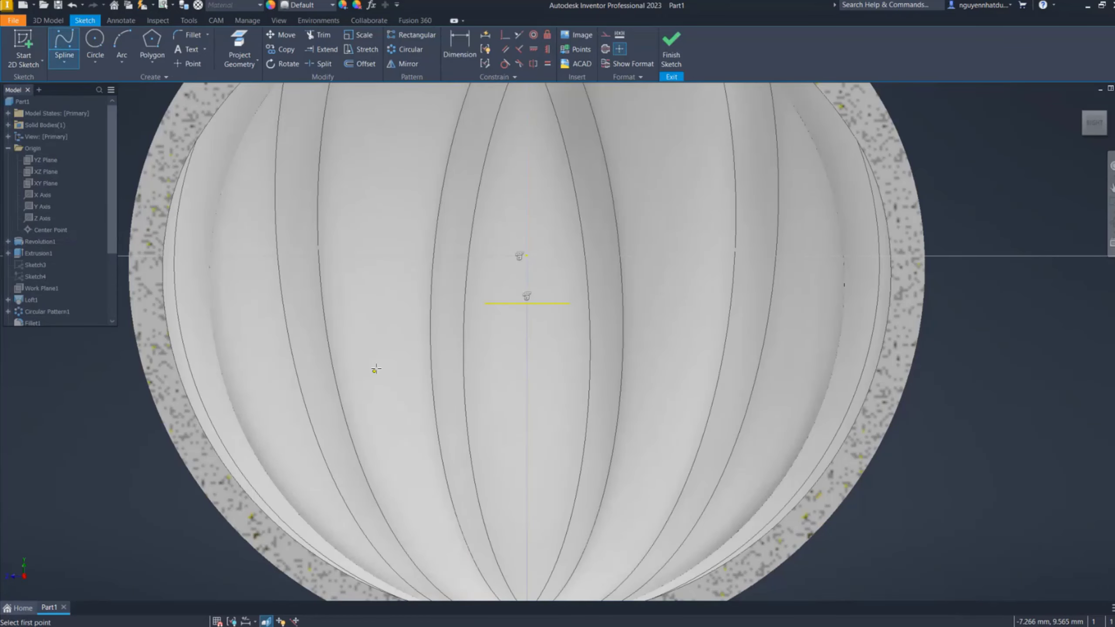
{"action": "left_click", "coordinate": [655, 339]}
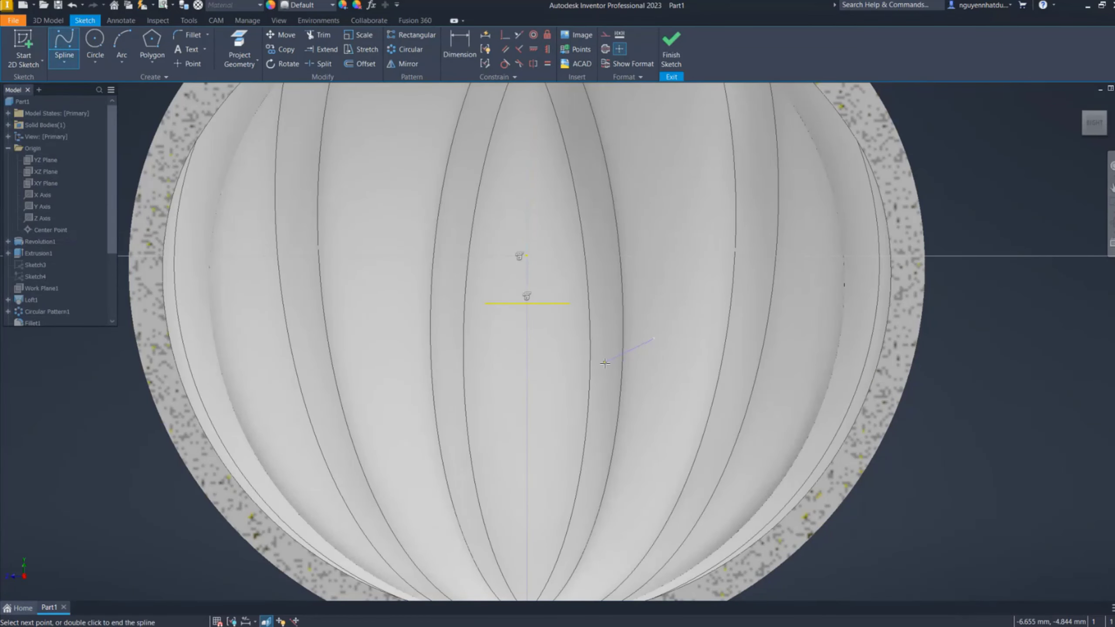
{"action": "left_click", "coordinate": [591, 369]}
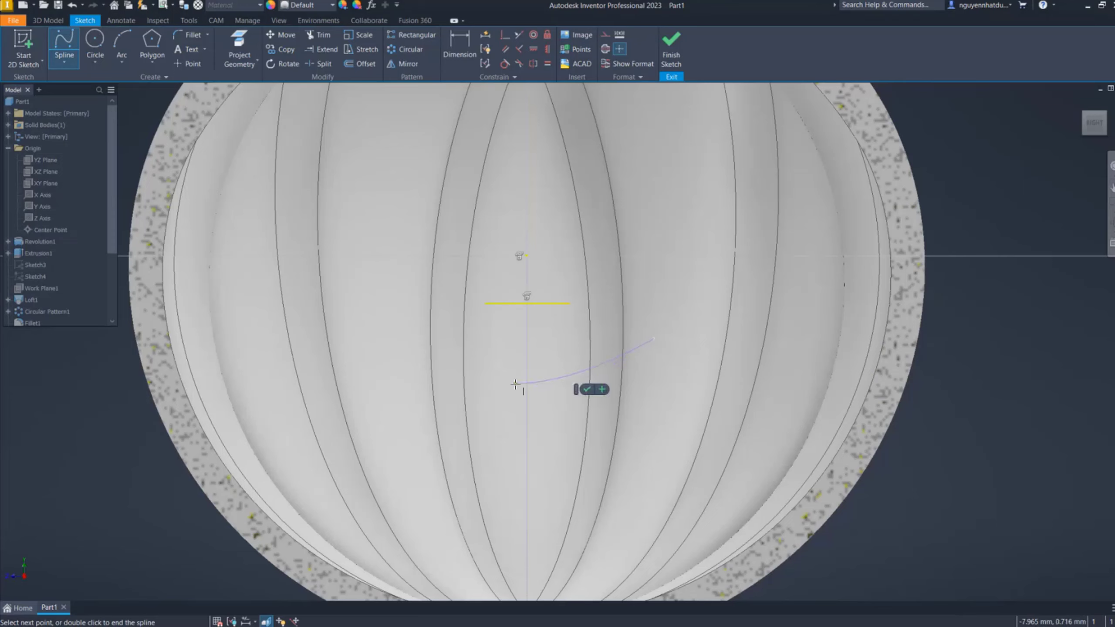
{"action": "left_click", "coordinate": [437, 368]}
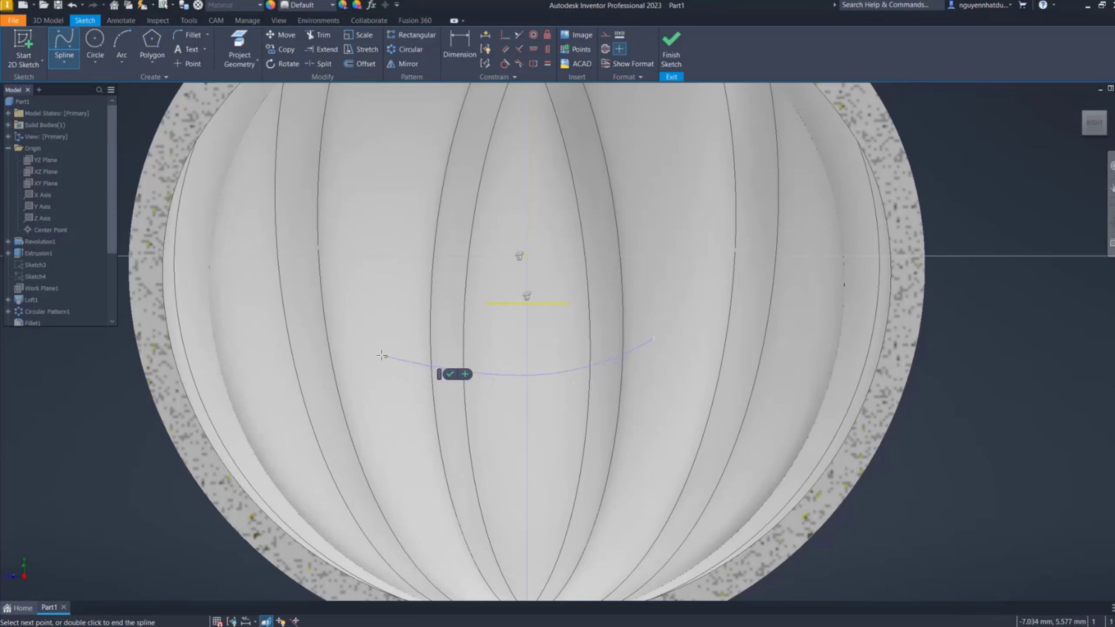
{"action": "left_click", "coordinate": [330, 326]}
{"action": "left_click", "coordinate": [353, 403]}
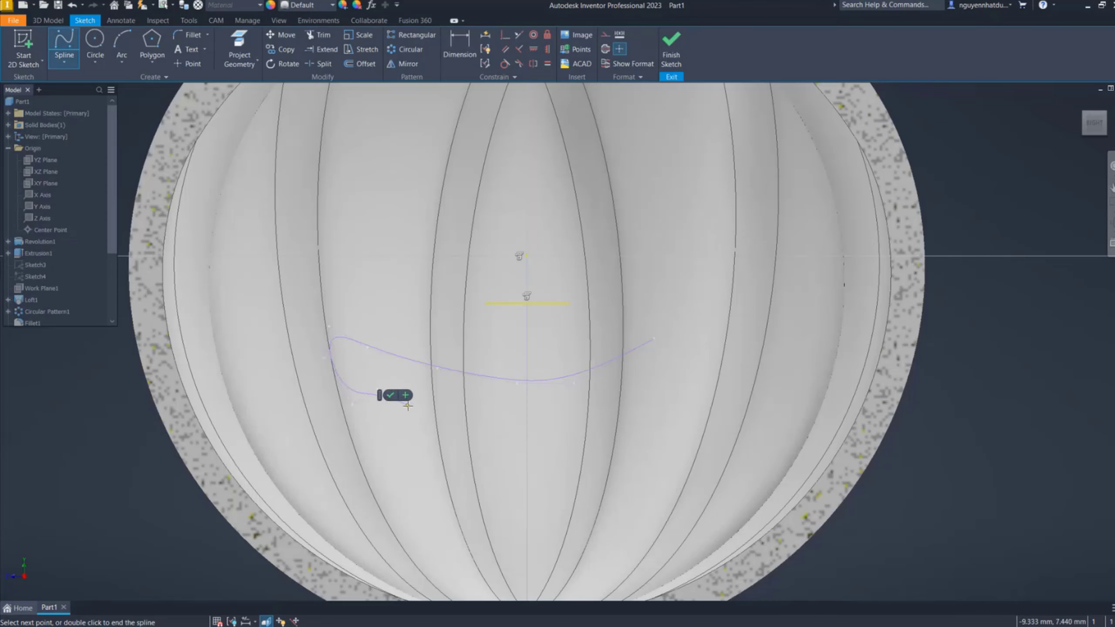
{"action": "left_click", "coordinate": [397, 424]}
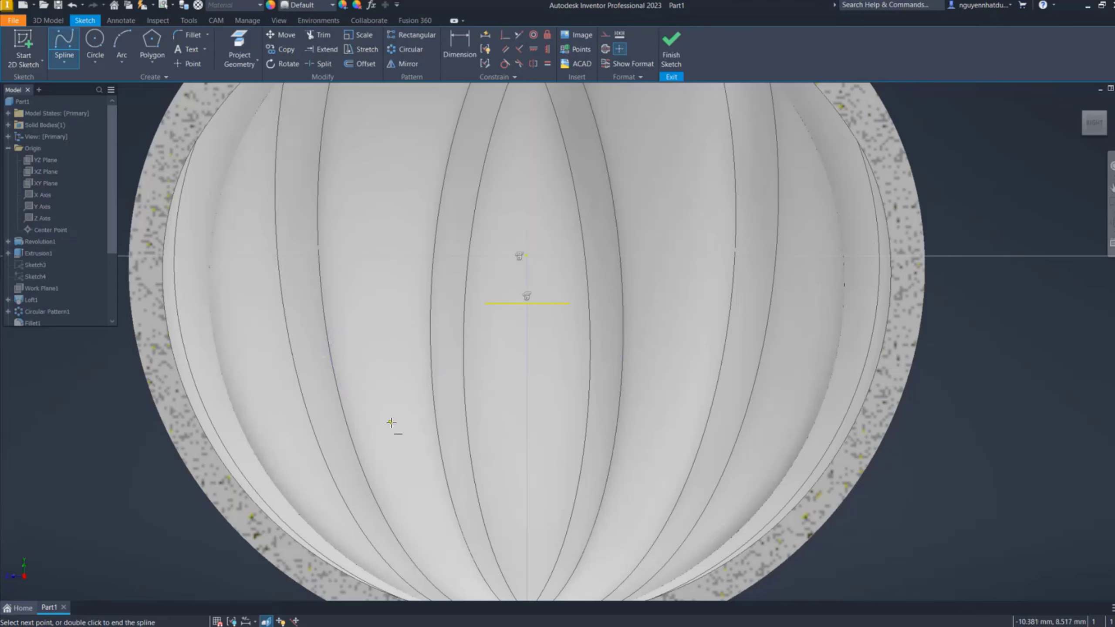
{"action": "left_click", "coordinate": [437, 448]}
{"action": "left_click", "coordinate": [477, 437]}
{"action": "left_click", "coordinate": [487, 424]}
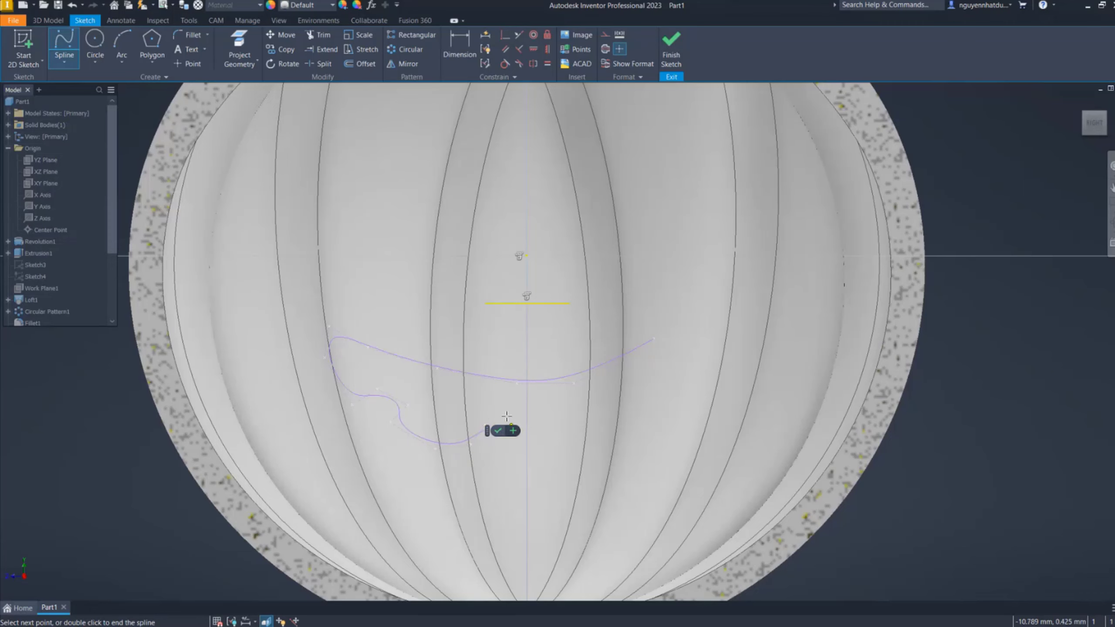
Continue the wavy spline along the bottom and right side, closing it at the start point
{"action": "scroll", "coordinate": [494, 426], "scroll_direction": "down", "scroll_amount": 3}
{"action": "left_click", "coordinate": [535, 438]}
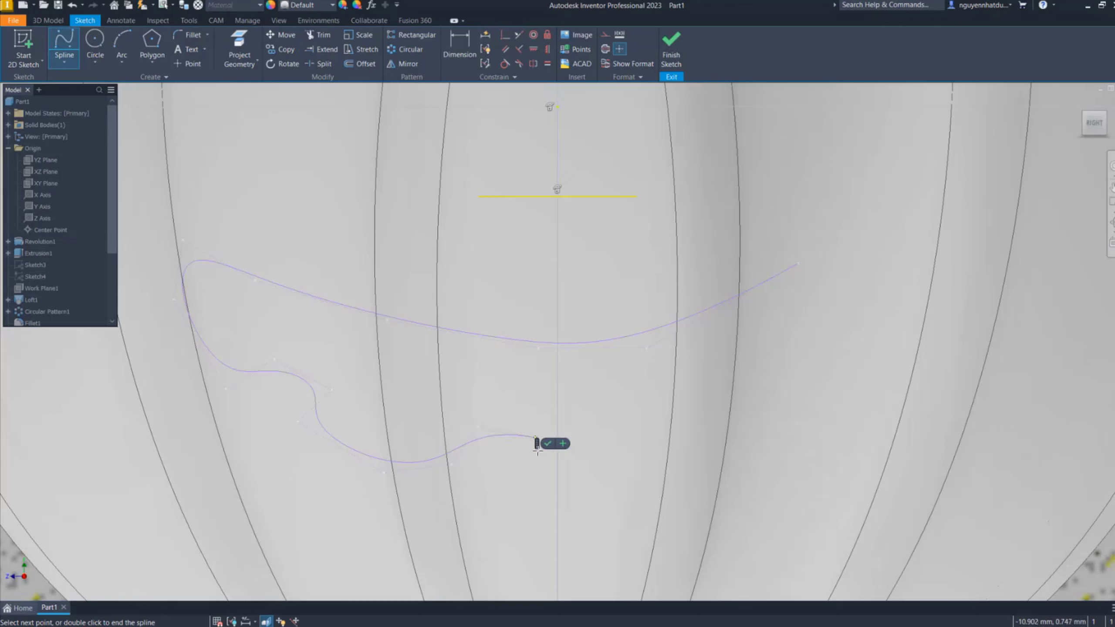
{"action": "left_click", "coordinate": [546, 472]}
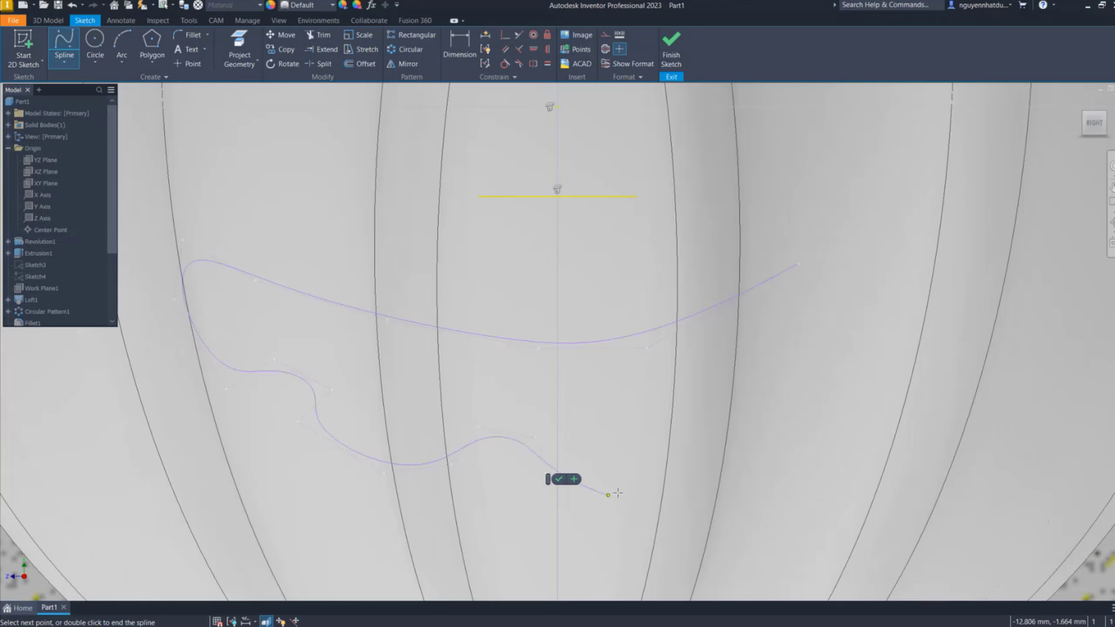
{"action": "left_click", "coordinate": [597, 490]}
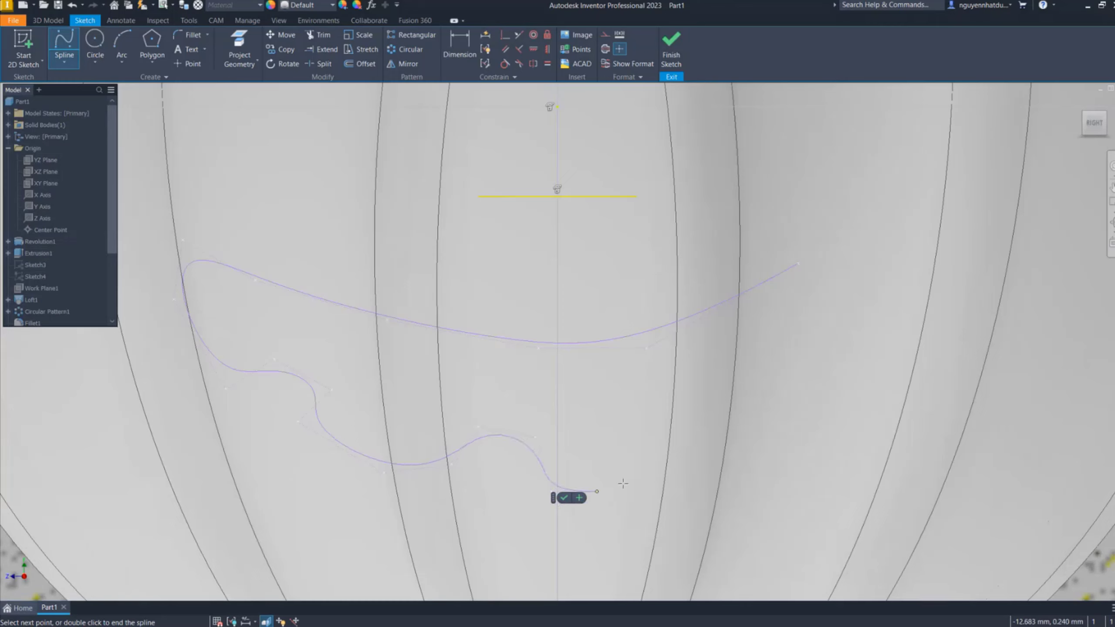
{"action": "left_click", "coordinate": [644, 475]}
{"action": "left_click", "coordinate": [727, 451]}
{"action": "left_click", "coordinate": [756, 427]}
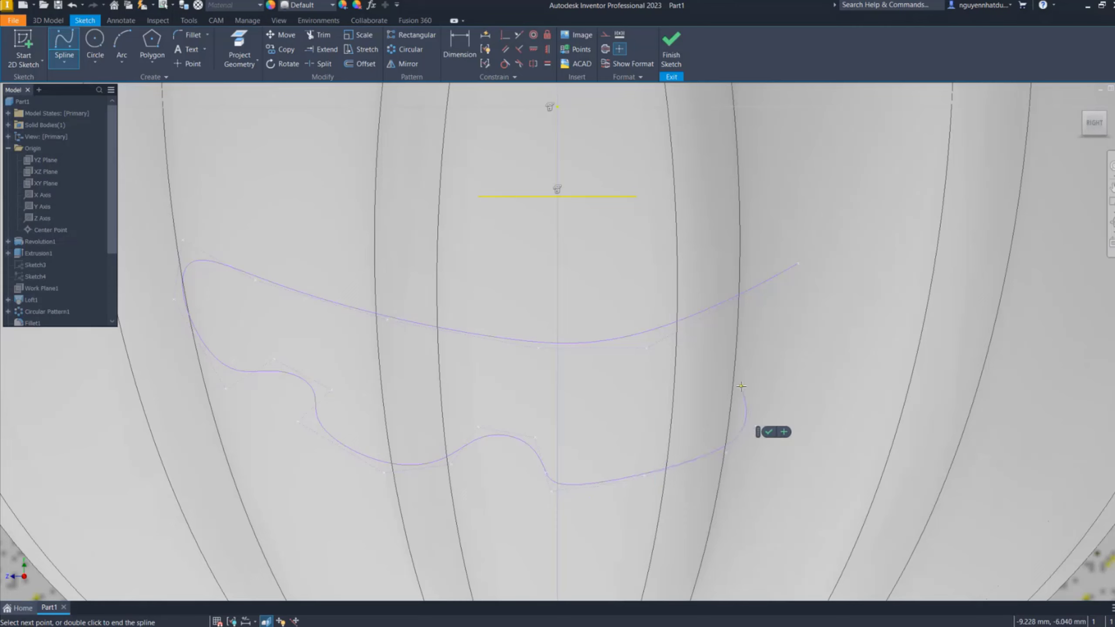
{"action": "left_click", "coordinate": [746, 388]}
{"action": "left_click", "coordinate": [750, 356]}
{"action": "left_click", "coordinate": [787, 397]}
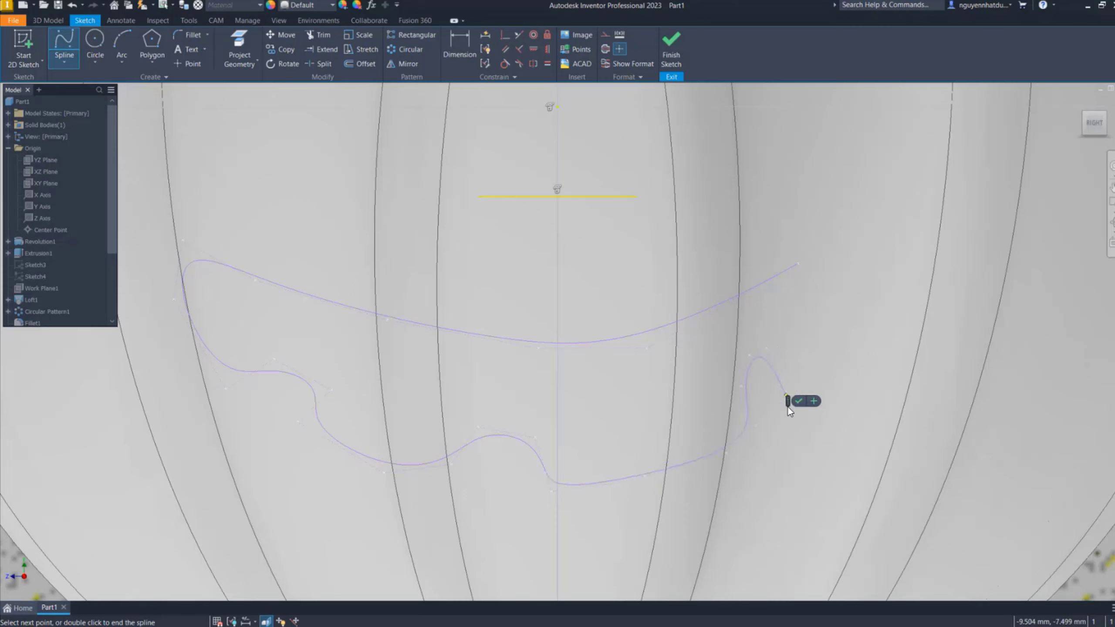
{"action": "left_click", "coordinate": [828, 375]}
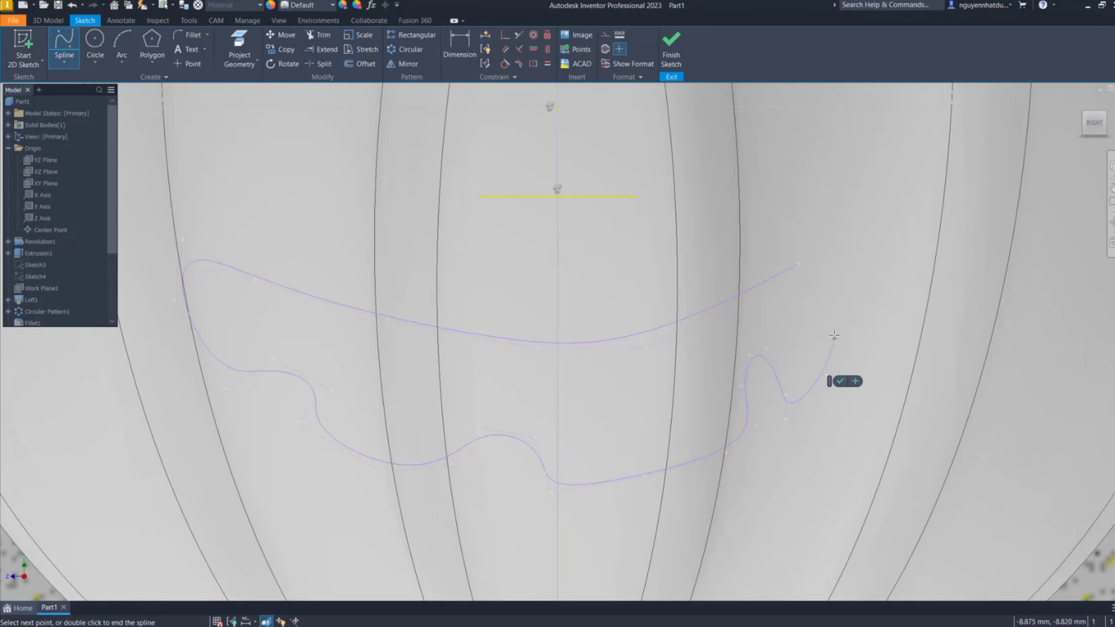
{"action": "left_click", "coordinate": [835, 323]}
{"action": "left_click", "coordinate": [830, 264]}
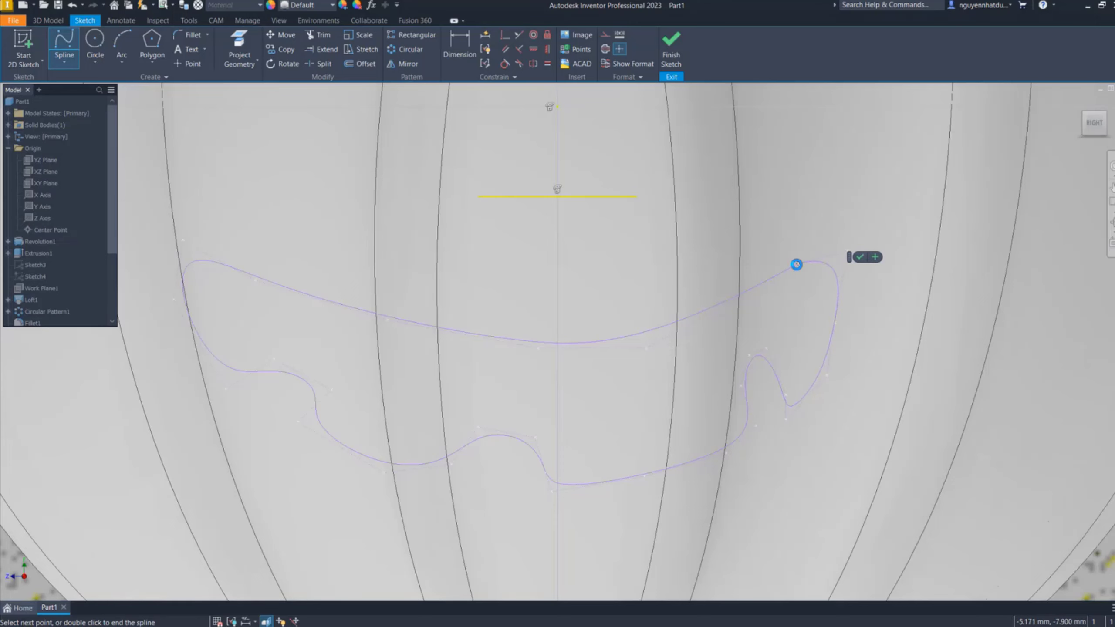
{"action": "left_click", "coordinate": [797, 263]}
End the mouth spline and orbit to view the whole pumpkin
{"action": "right_click", "coordinate": [803, 246]}
{"action": "left_click", "coordinate": [785, 226]}
{"action": "scroll", "coordinate": [659, 260], "scroll_direction": "down", "scroll_amount": 3}
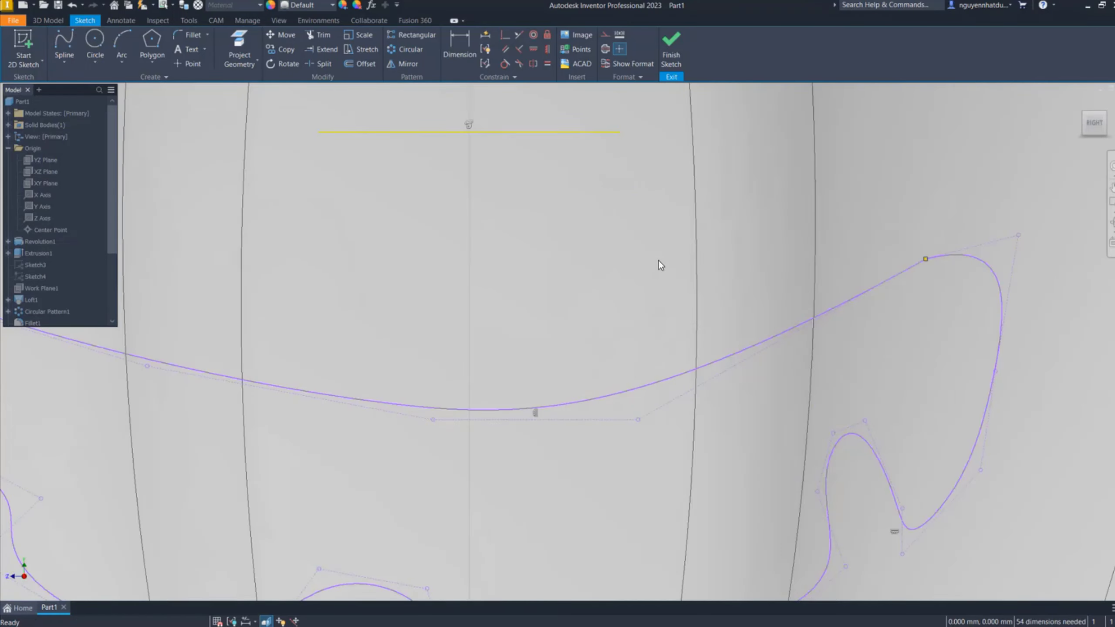
{"action": "scroll", "coordinate": [694, 82], "scroll_direction": "up", "scroll_amount": 3}
{"action": "middle_click_drag", "start_coordinate": [695, 82], "coordinate": [696, 210], "text": "shift"}
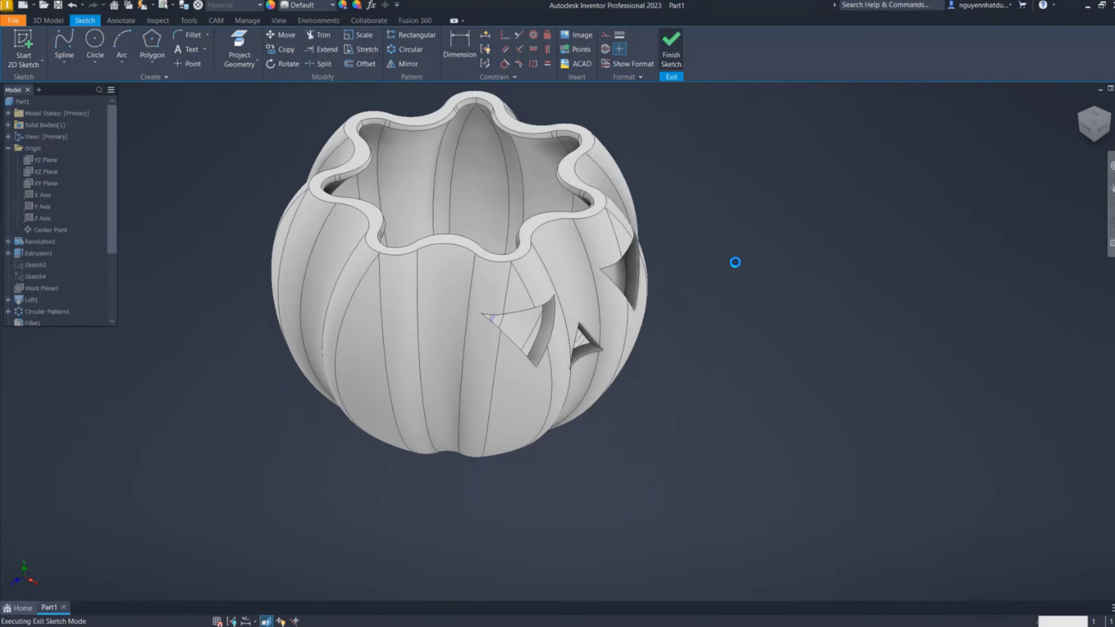
Extrude the mouth outline as a Through All cut, flipped inward, and zoom to check it
{"action": "right_click", "coordinate": [257, 205]}
{"action": "left_click", "coordinate": [298, 195]}
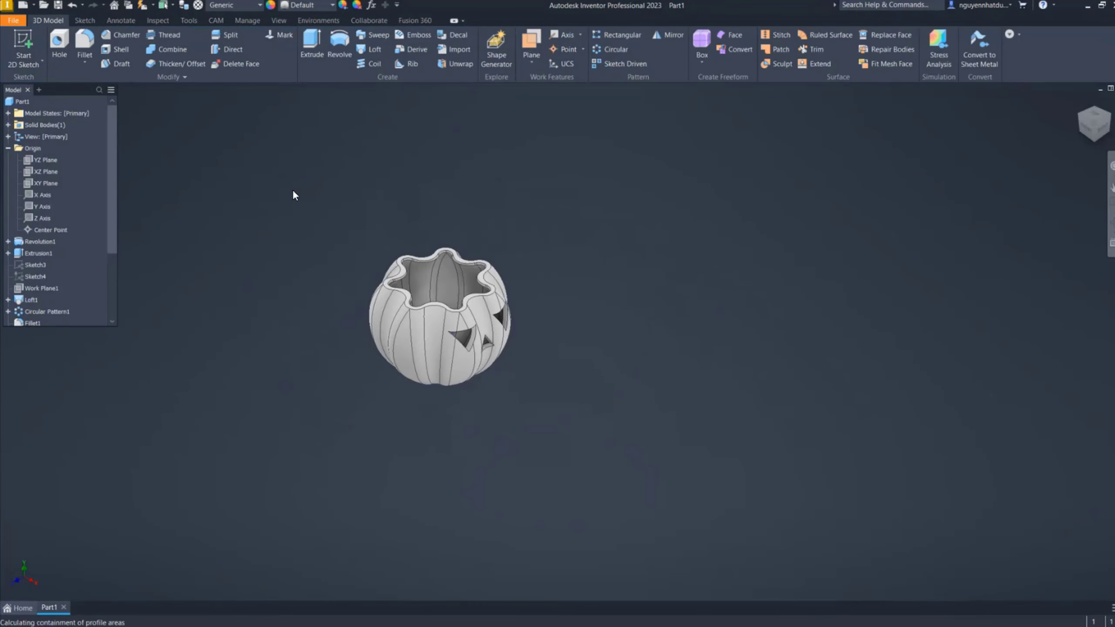
{"action": "left_click", "coordinate": [209, 239]}
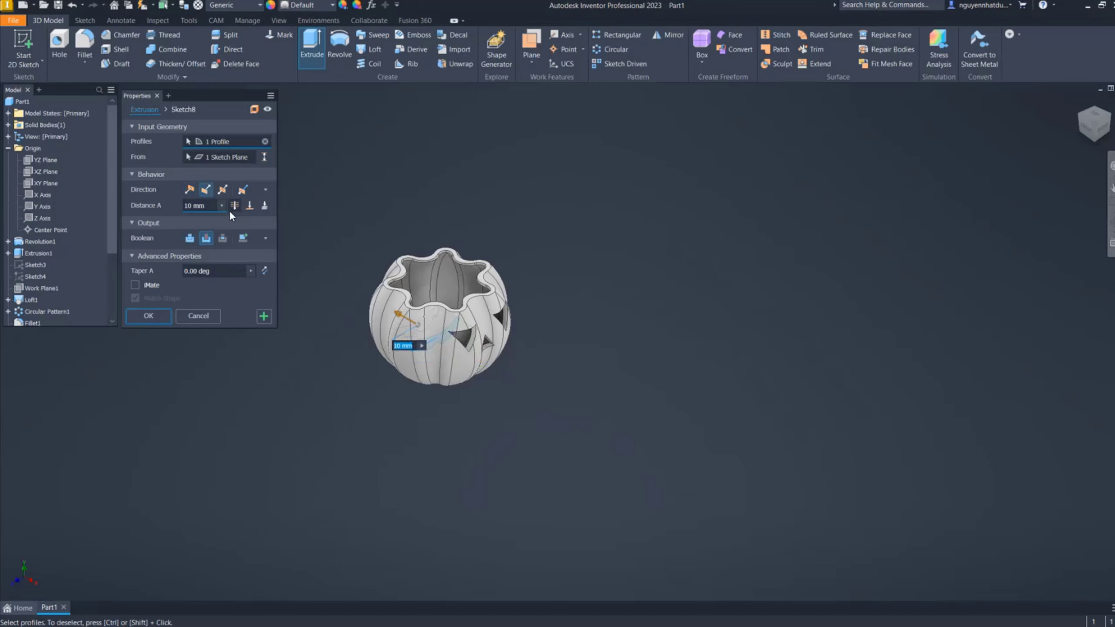
{"action": "left_click", "coordinate": [234, 206]}
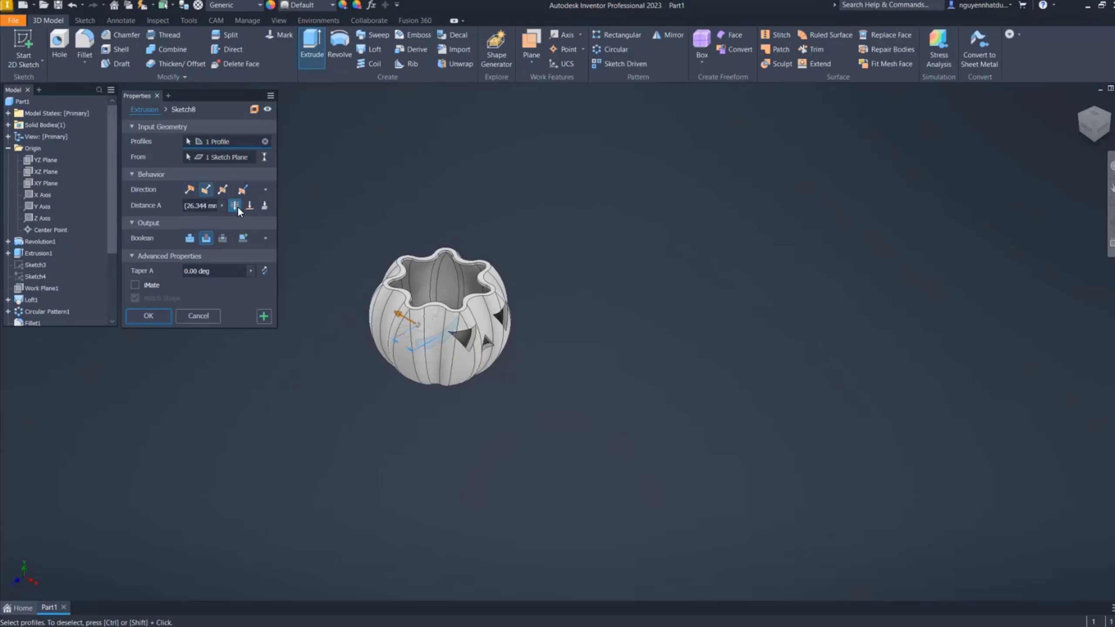
{"action": "left_click", "coordinate": [192, 190]}
{"action": "left_click", "coordinate": [149, 316]}
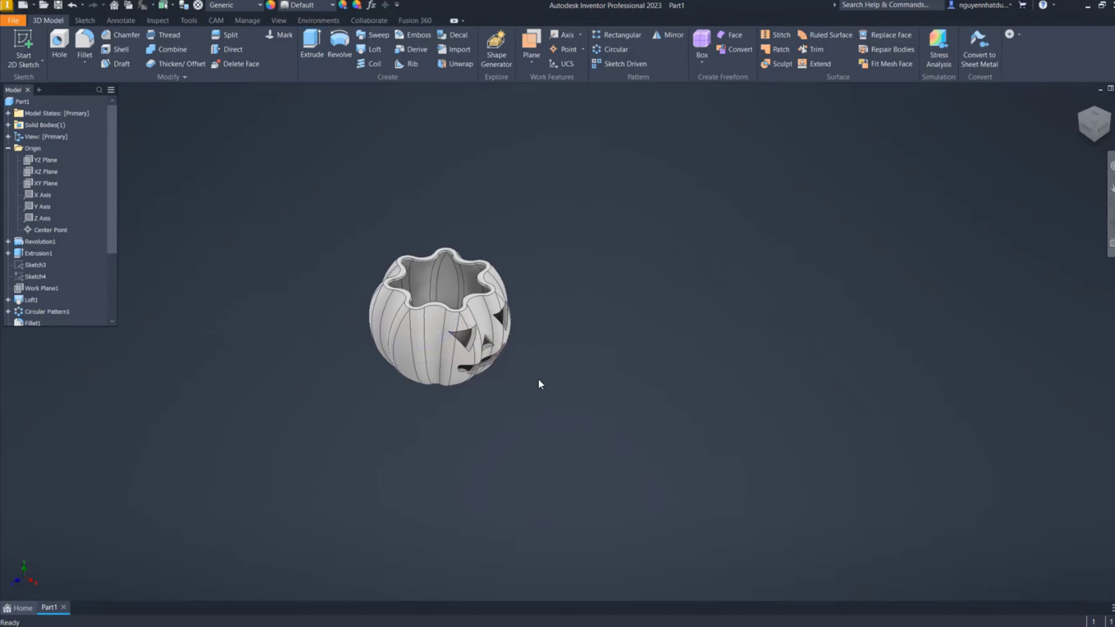
{"action": "scroll", "coordinate": [538, 378], "scroll_direction": "up", "scroll_amount": 3}
{"action": "scroll", "coordinate": [538, 378], "scroll_direction": "up", "scroll_amount": 2}
{"action": "scroll", "coordinate": [562, 427], "scroll_direction": "down", "scroll_amount": 3}
{"action": "scroll", "coordinate": [573, 371], "scroll_direction": "down", "scroll_amount": 2}
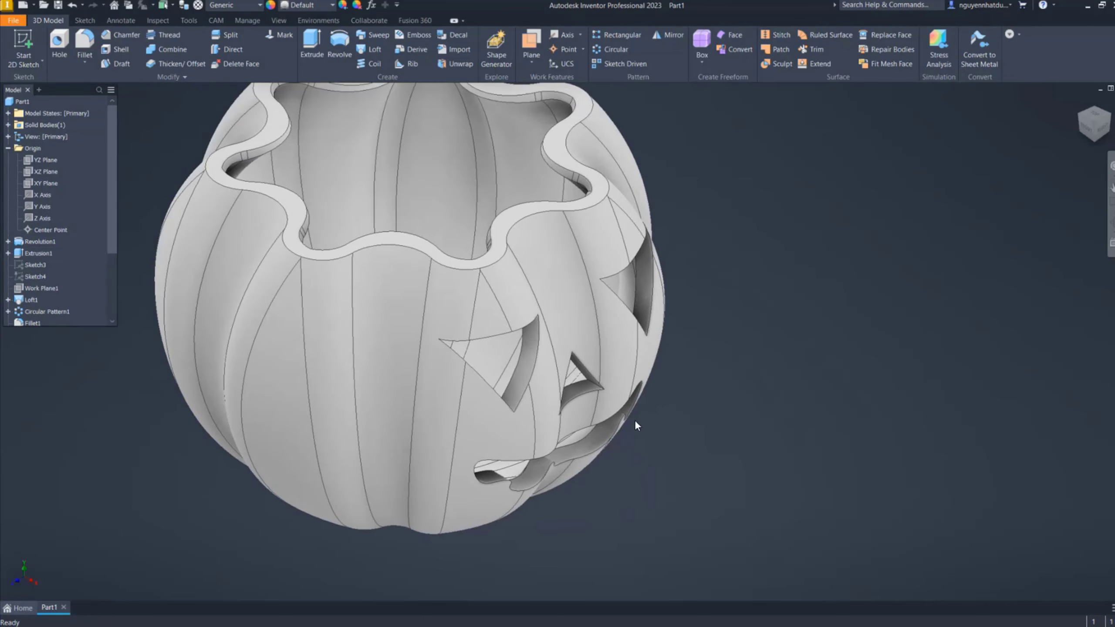
{"action": "scroll", "coordinate": [634, 420], "scroll_direction": "down", "scroll_amount": 2}
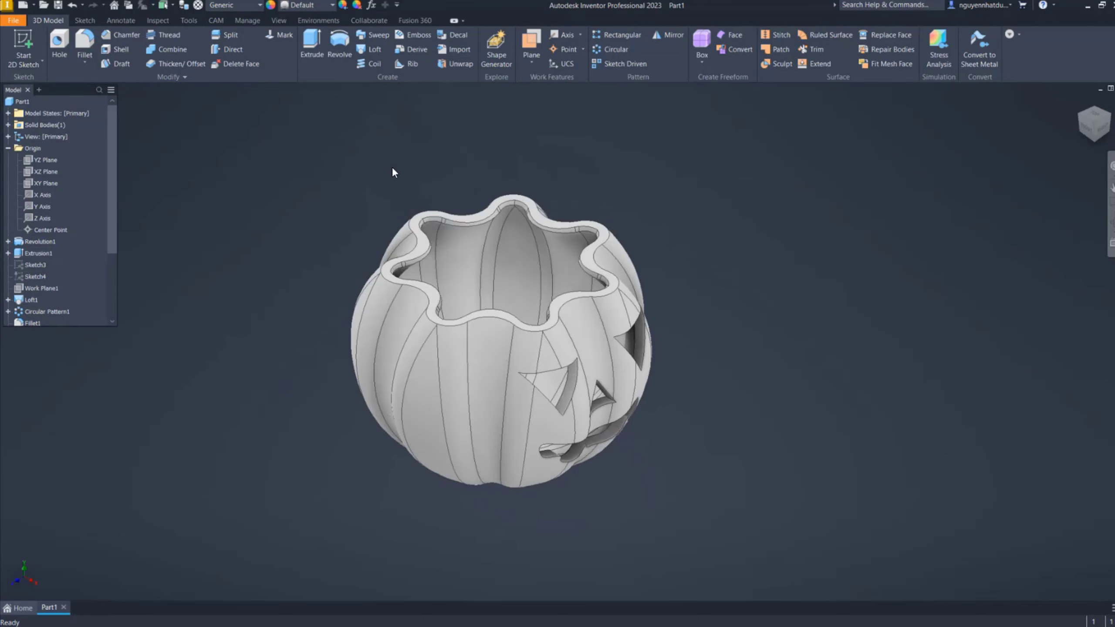
Set the part material to PET Plastic after briefly trying PBT Plastic
{"action": "left_click", "coordinate": [256, 9]}
{"action": "left_click", "coordinate": [222, 202]}
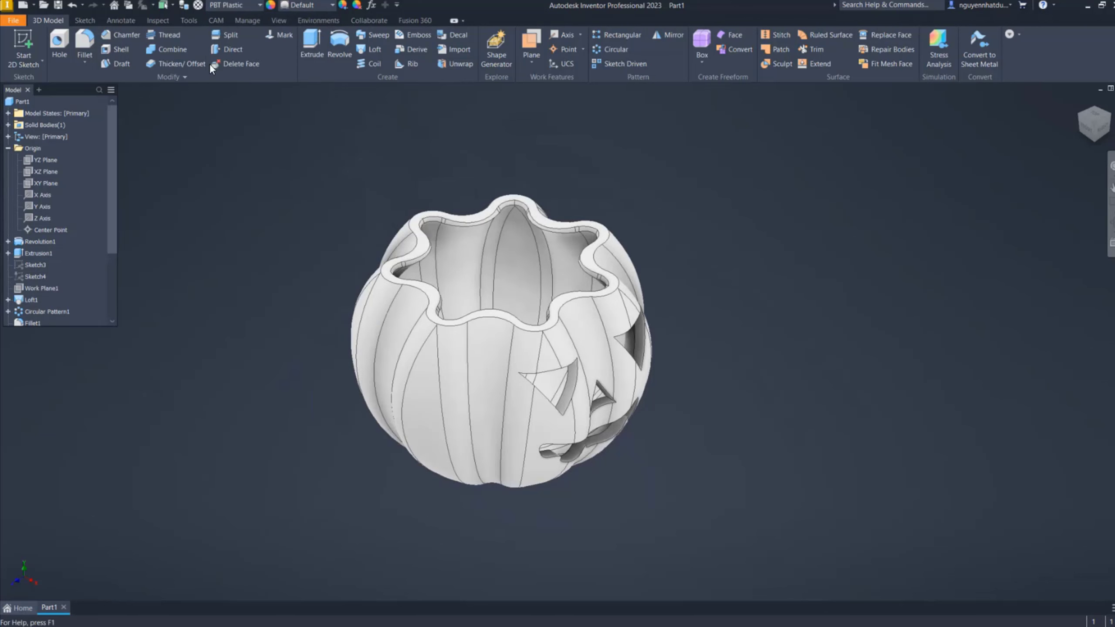
{"action": "left_click", "coordinate": [248, 8]}
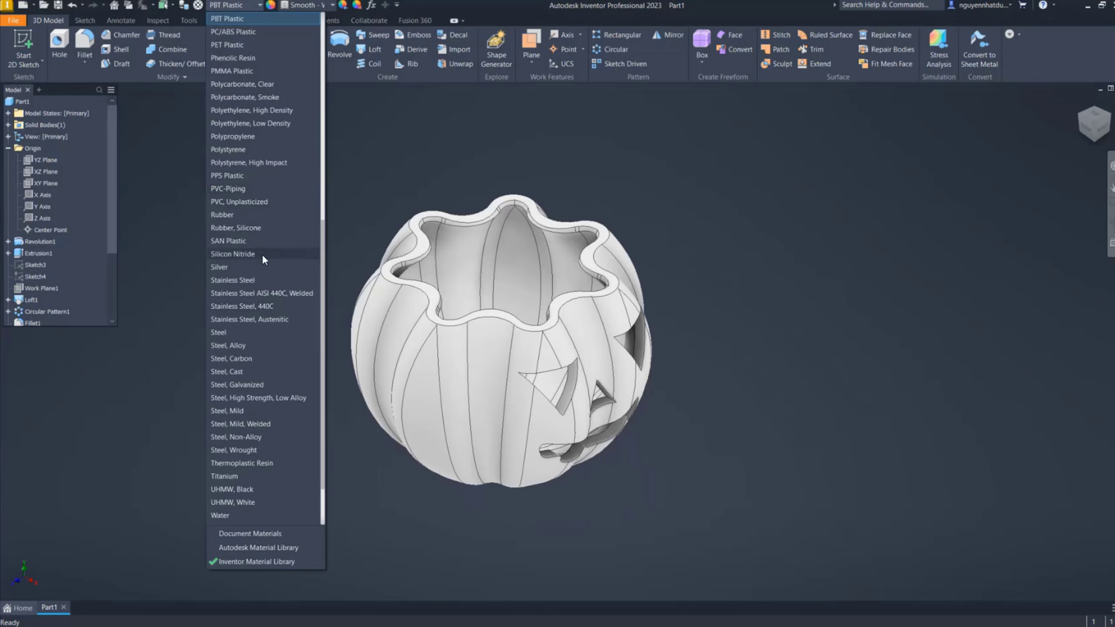
{"action": "scroll", "coordinate": [267, 255], "scroll_direction": "up", "scroll_amount": 3}
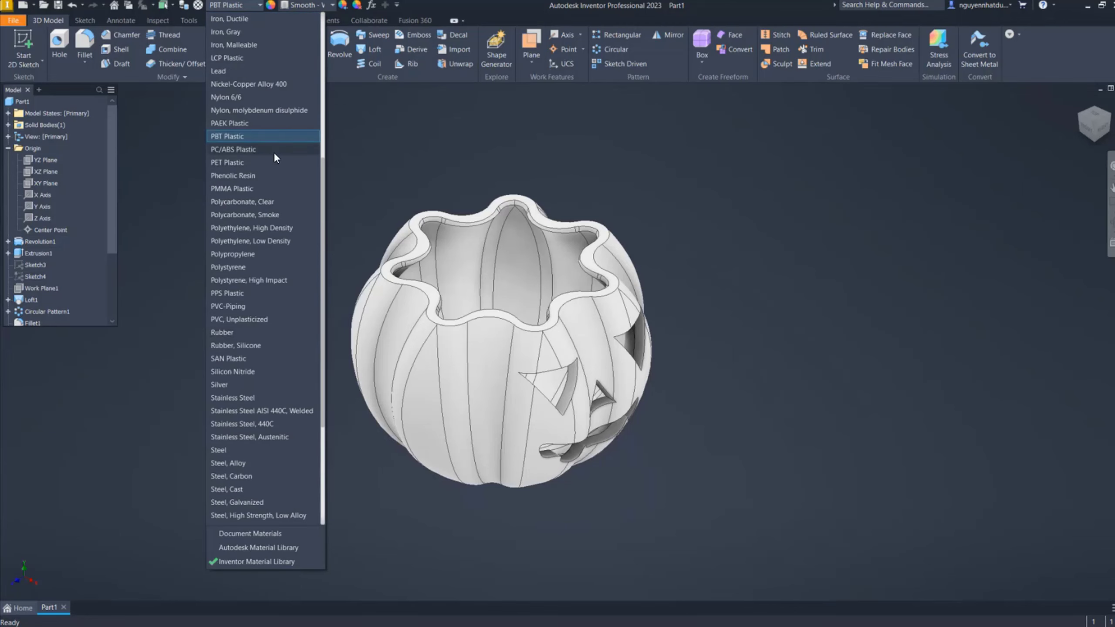
{"action": "left_click", "coordinate": [274, 165]}
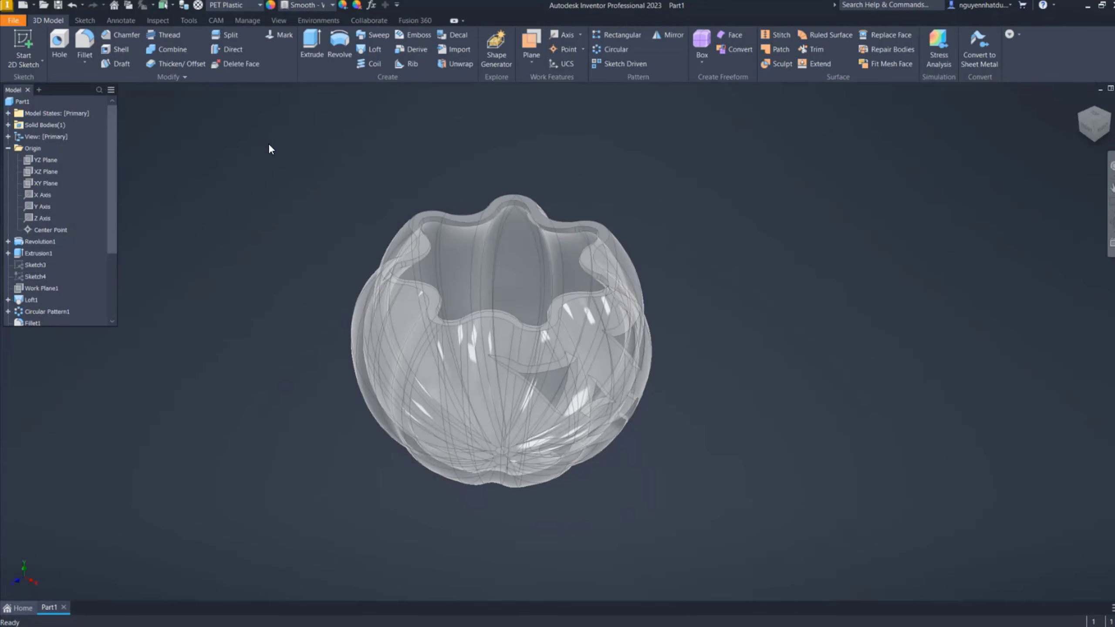
Recolour the pumpkin body orange and orbit to view the carved face
{"action": "left_click", "coordinate": [343, 5]}
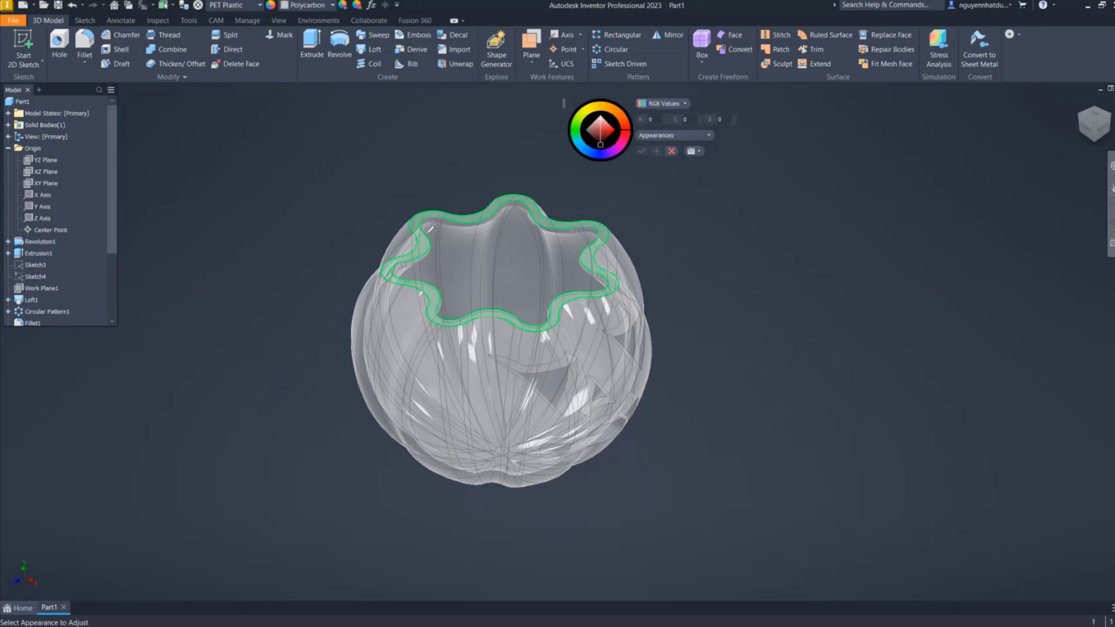
{"action": "left_click", "coordinate": [421, 220]}
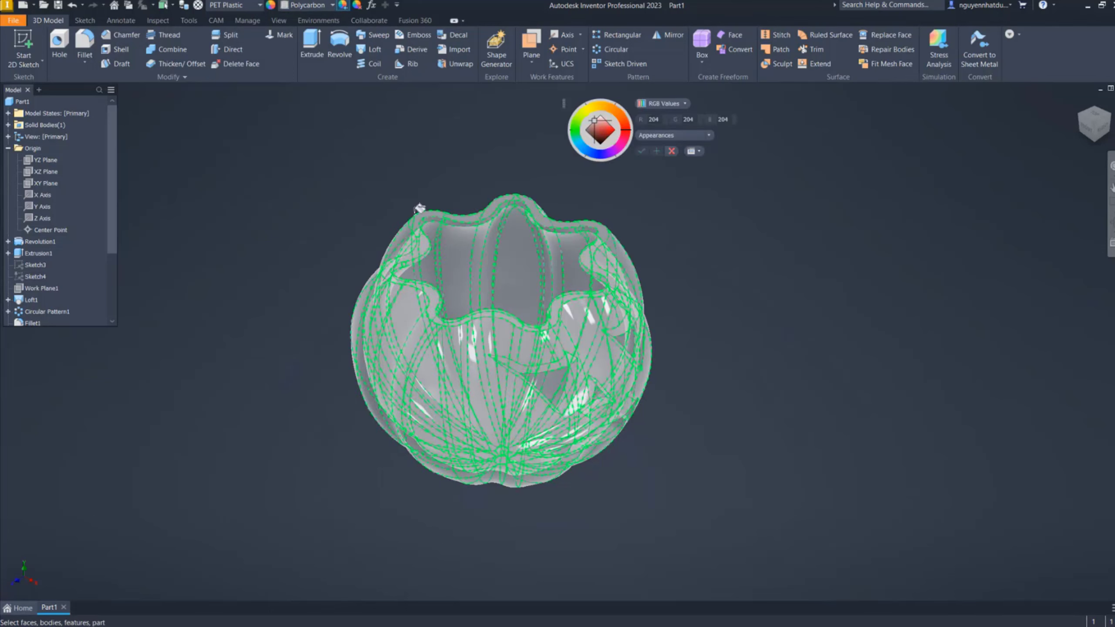
{"action": "left_click", "coordinate": [624, 122]}
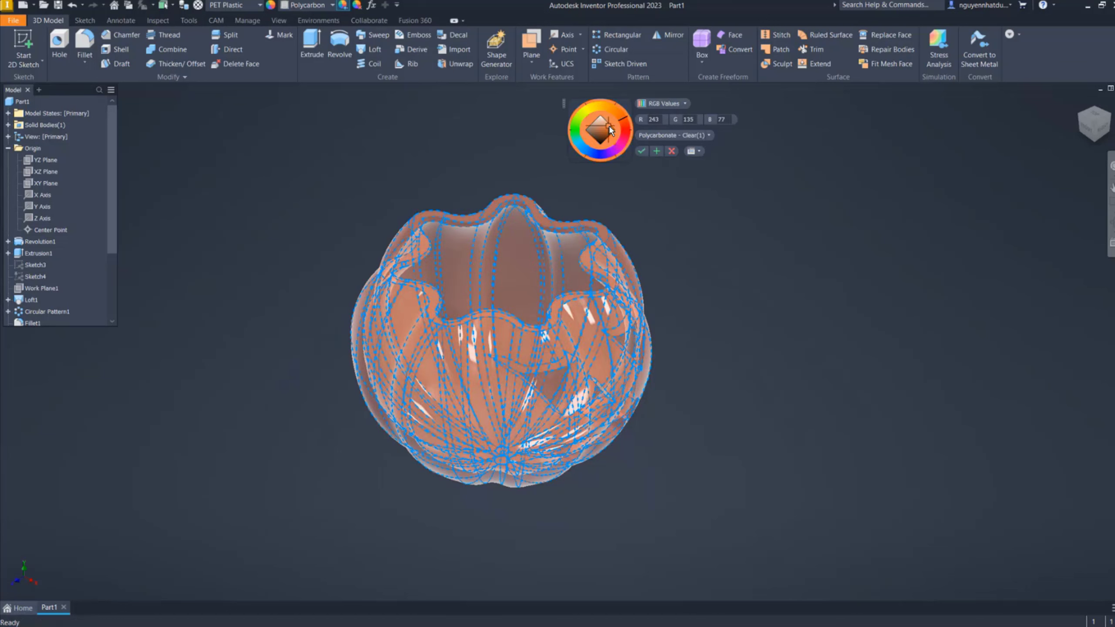
{"action": "left_click", "coordinate": [615, 128]}
{"action": "left_click", "coordinate": [641, 151]}
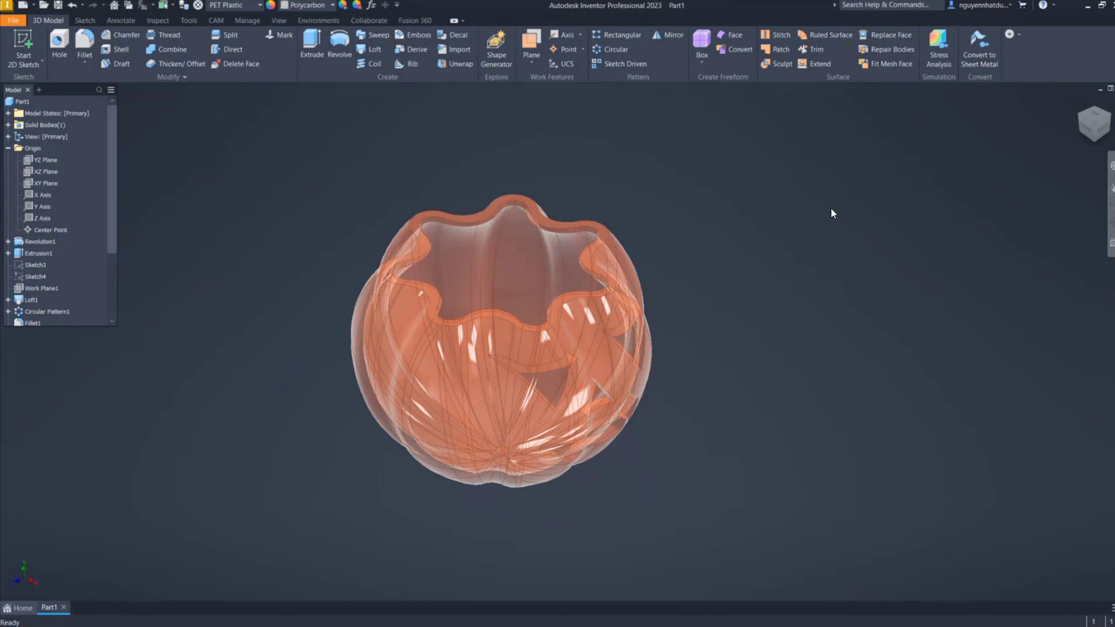
{"action": "middle_click_drag", "start_coordinate": [707, 473], "coordinate": [585, 450], "text": "shift"}
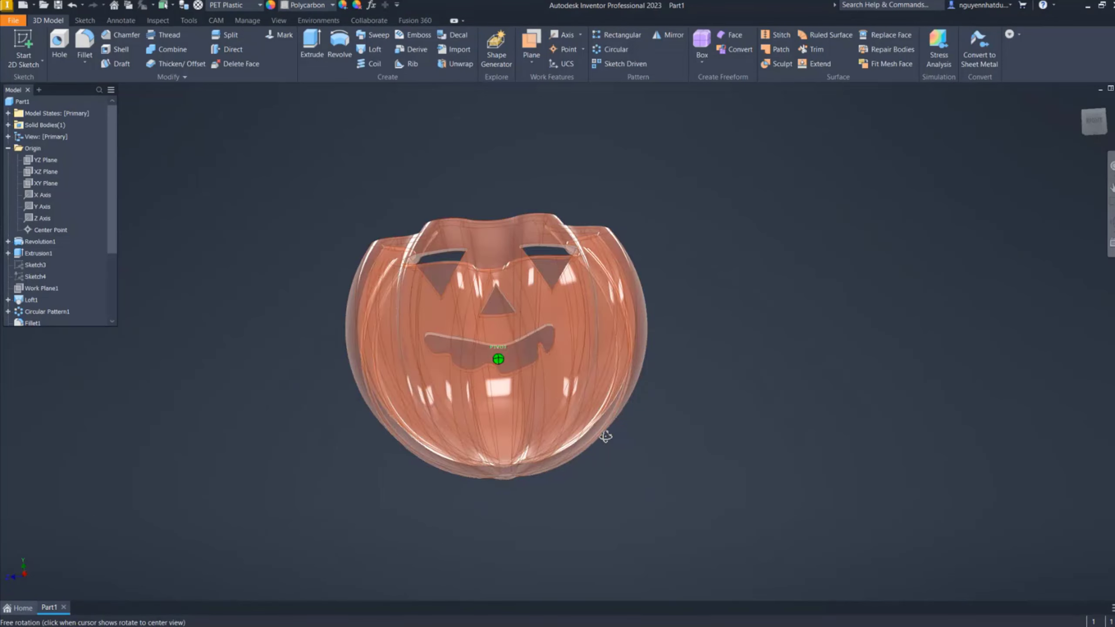
{"action": "left_click", "coordinate": [1080, 101]}
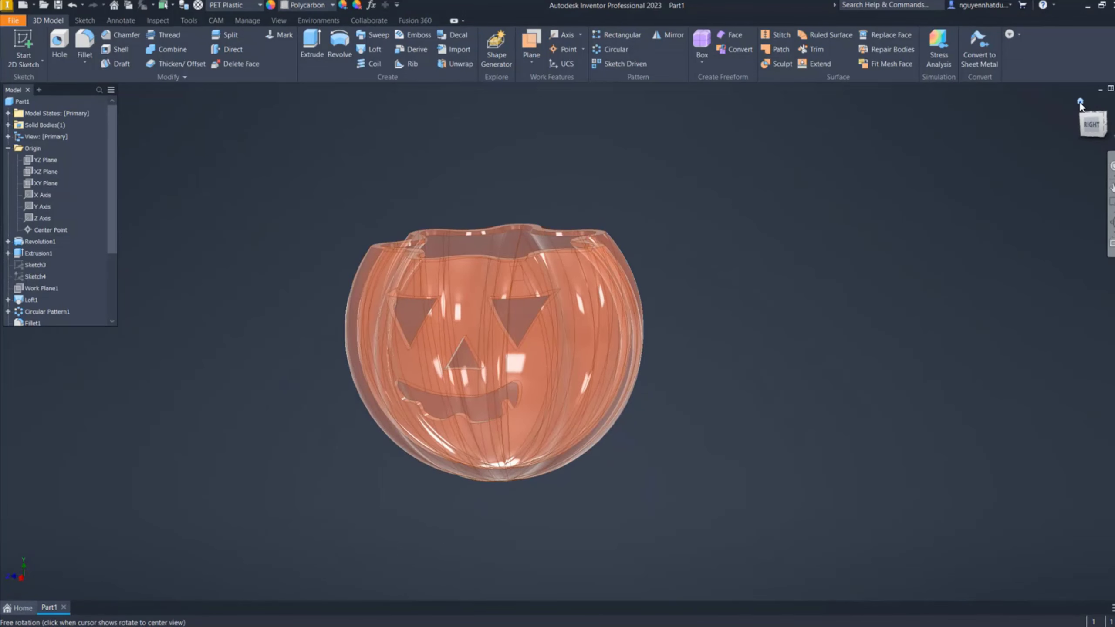
{"action": "mouse_move", "coordinate": [1053, 167]}
{"action": "middle_mouse_down", "text": "shift"}
{"action": "mouse_move", "coordinate": [862, 208]}
{"action": "mouse_move", "coordinate": [926, 206]}
{"action": "middle_mouse_up", "text": "shift"}
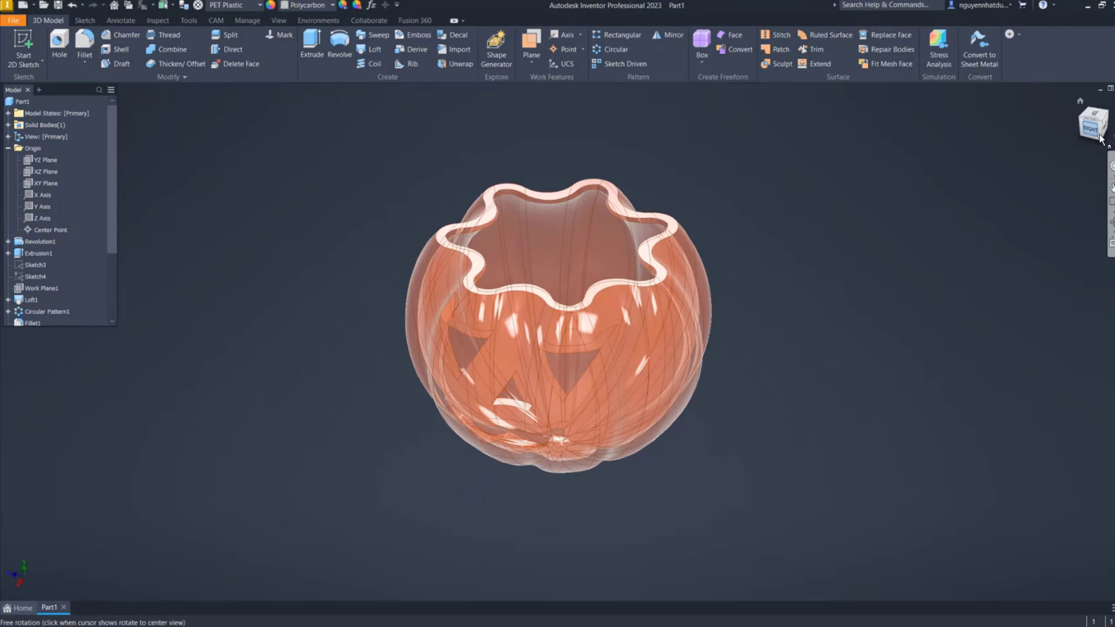
{"action": "middle_click_drag", "start_coordinate": [763, 340], "coordinate": [504, 443], "text": "shift"}
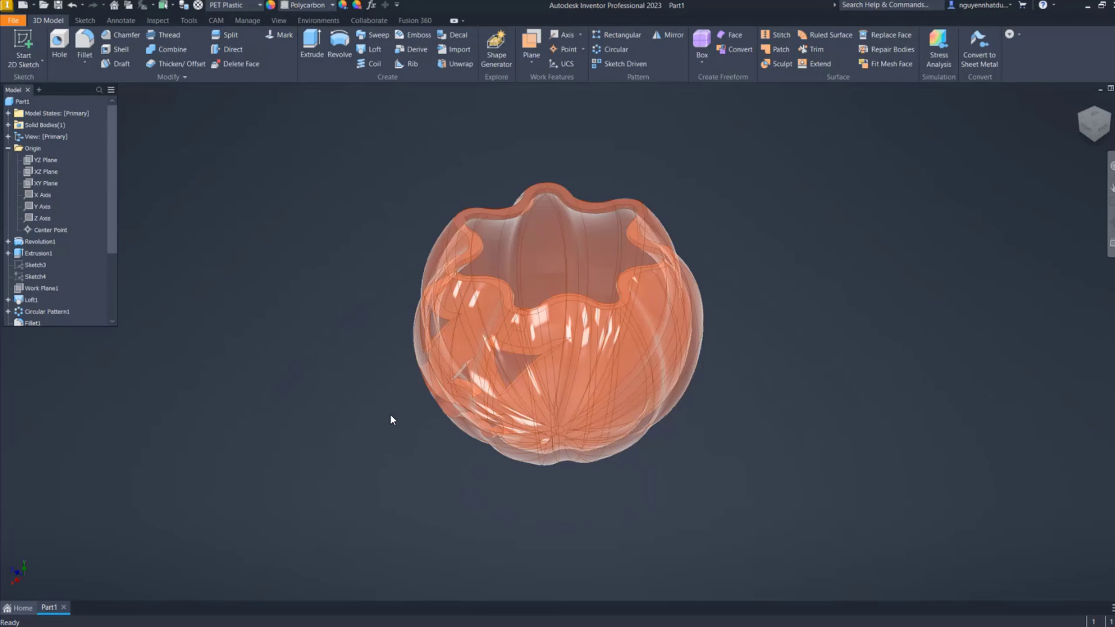
Save the part under the file name BaiTap01.ipt
{"action": "key", "text": "ctrl+s"}
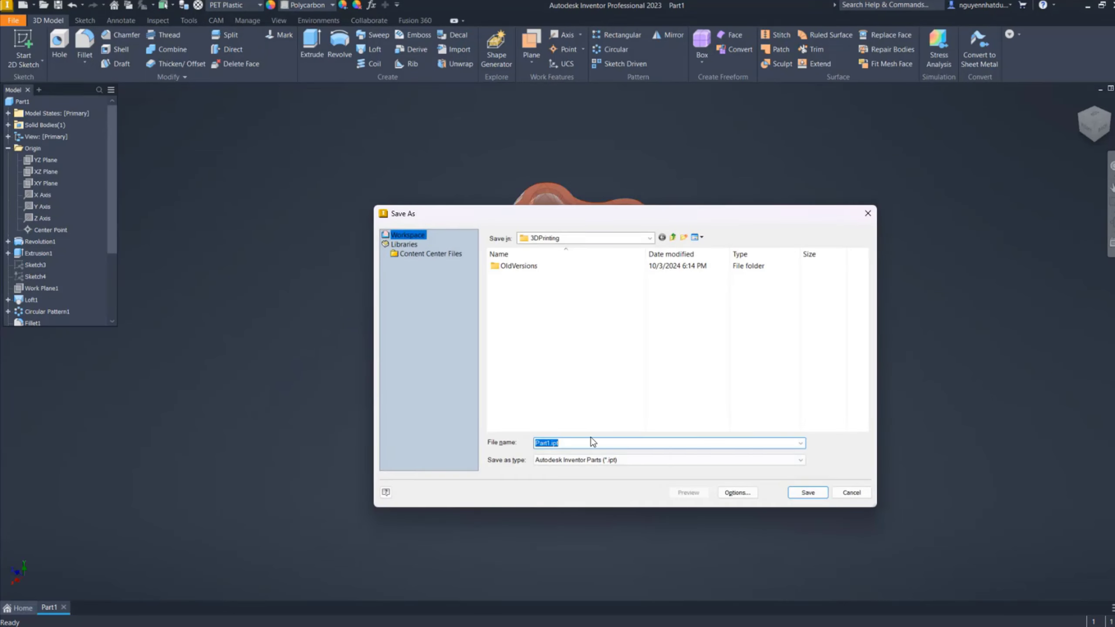
{"action": "type", "text": "Bai"}
{"action": "type", "text": "Tap"}
{"action": "type", "text": "01"}
{"action": "left_click", "coordinate": [812, 496]}
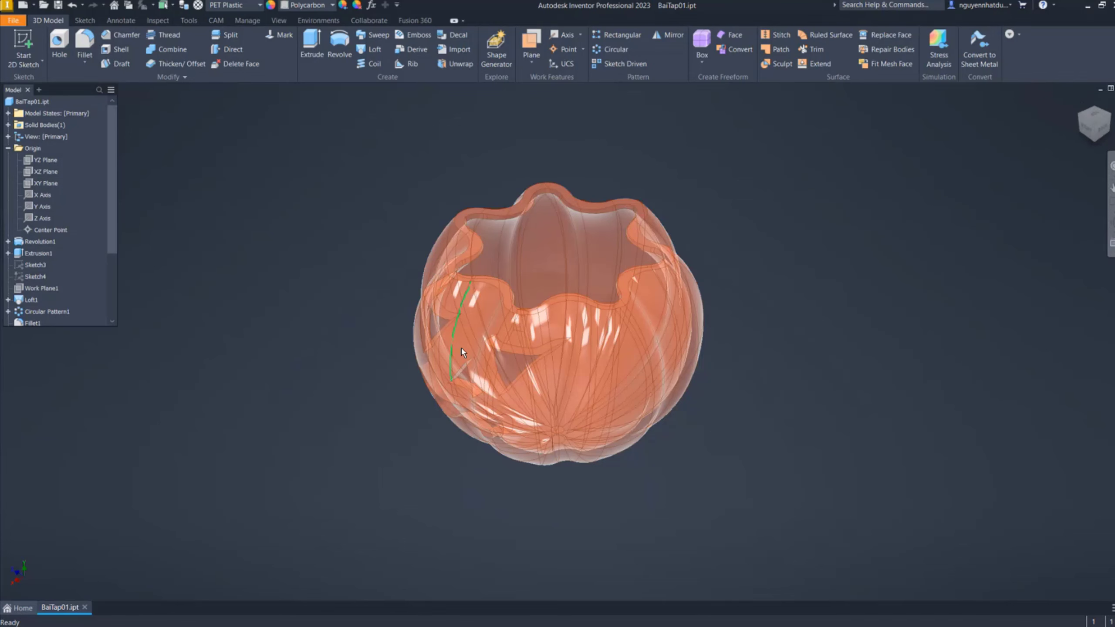
Zoom the view and show the ribbon's Environments tab
{"action": "scroll", "coordinate": [571, 272], "scroll_direction": "up", "scroll_amount": 3}
{"action": "scroll", "coordinate": [746, 191], "scroll_direction": "down", "scroll_amount": 3}
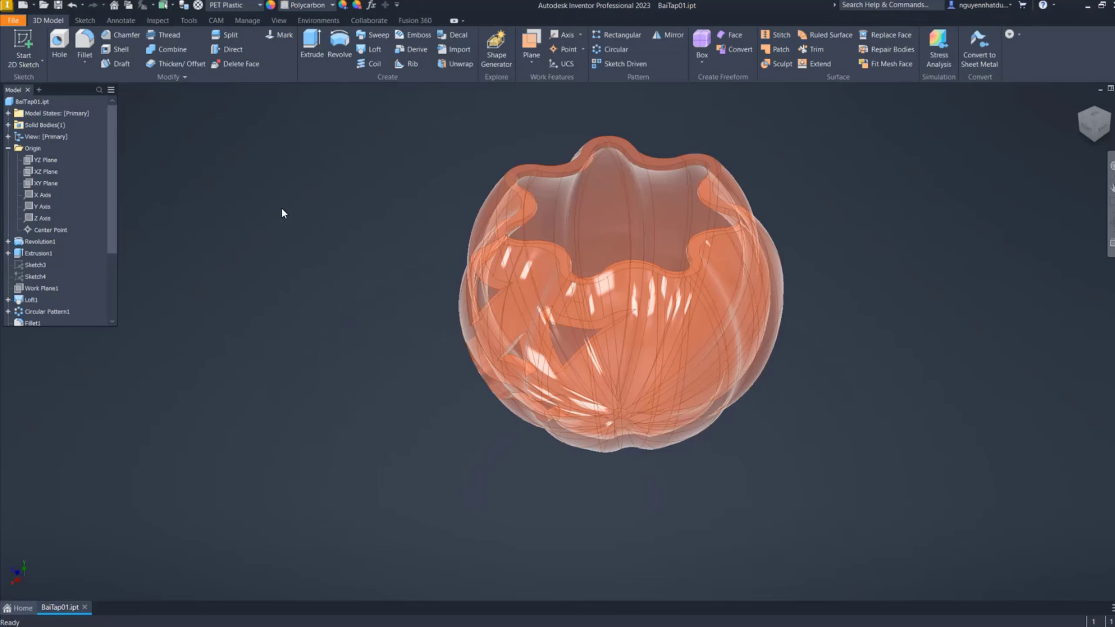
{"action": "left_click", "coordinate": [321, 20]}
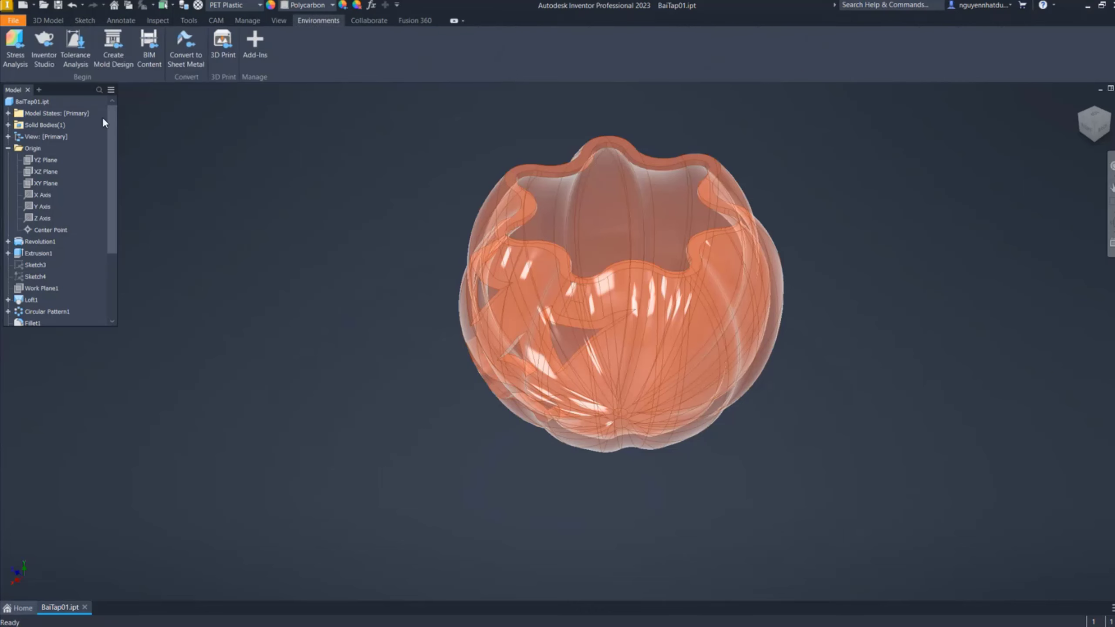
Enter the 3D Print environment, then zoom and pan around the build plate to inspect the pumpkin
{"action": "left_click", "coordinate": [226, 58]}
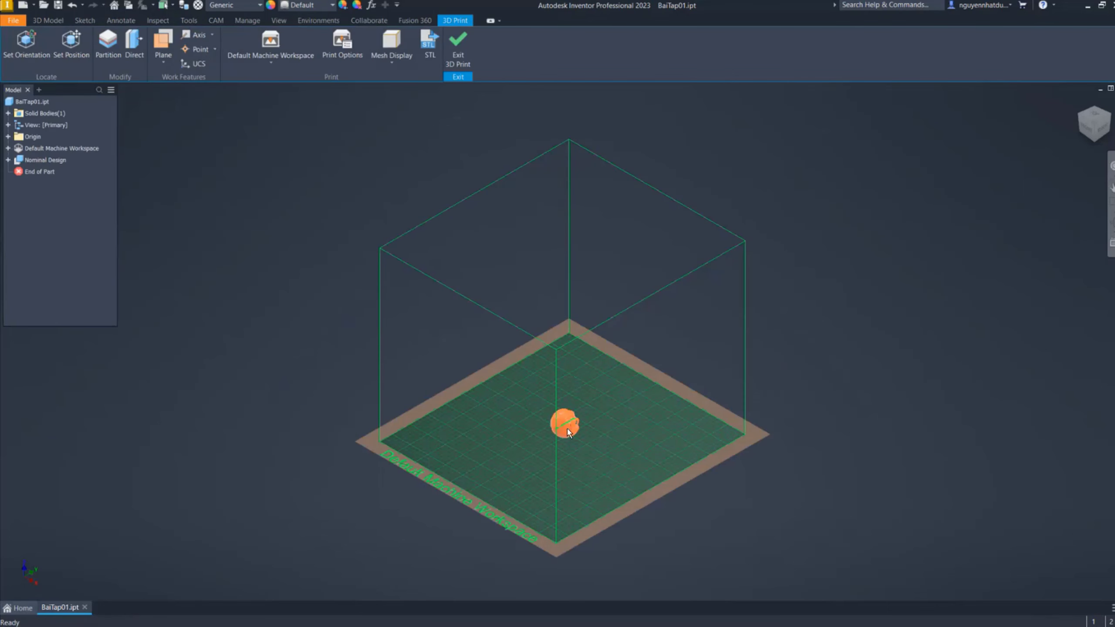
{"action": "scroll", "coordinate": [576, 437], "scroll_direction": "up", "scroll_amount": 5}
{"action": "scroll", "coordinate": [577, 437], "scroll_direction": "up", "scroll_amount": 3}
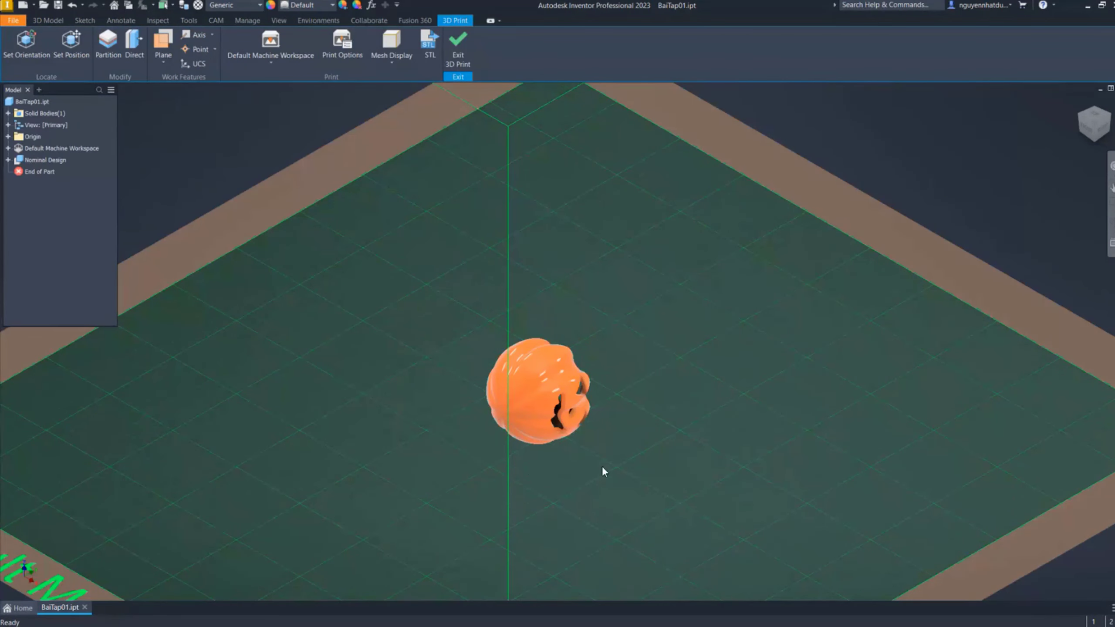
{"action": "scroll", "coordinate": [612, 359], "scroll_direction": "down", "scroll_amount": 3}
{"action": "scroll", "coordinate": [612, 365], "scroll_direction": "down", "scroll_amount": 2}
{"action": "scroll", "coordinate": [611, 366], "scroll_direction": "up", "scroll_amount": 5}
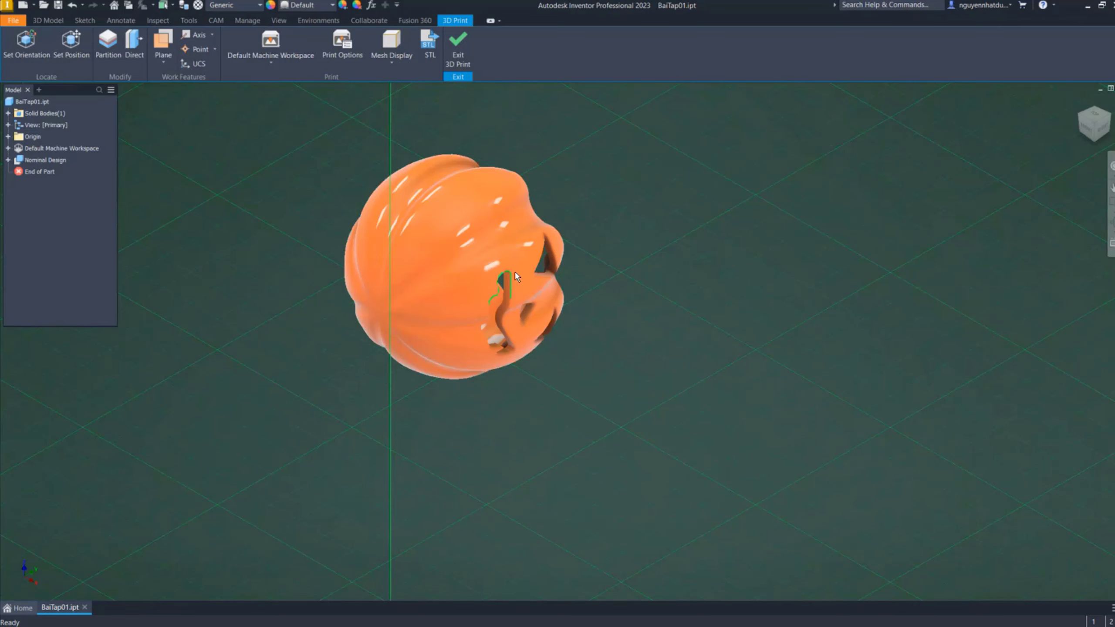
{"action": "scroll", "coordinate": [515, 272], "scroll_direction": "up", "scroll_amount": 3}
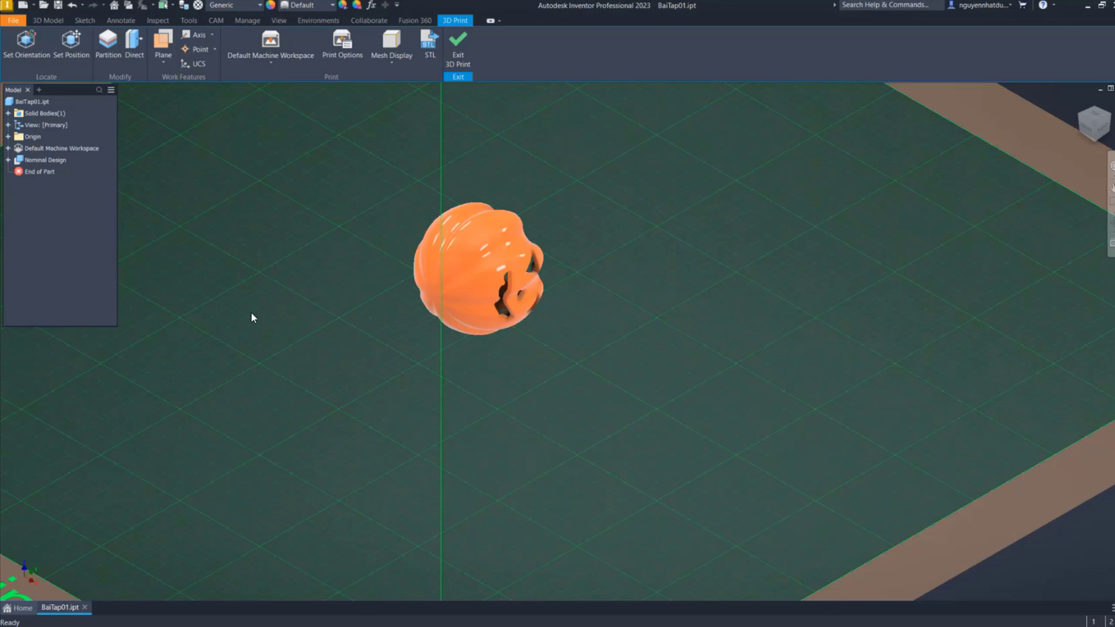
{"action": "scroll", "coordinate": [512, 268], "scroll_direction": "down", "scroll_amount": 5}
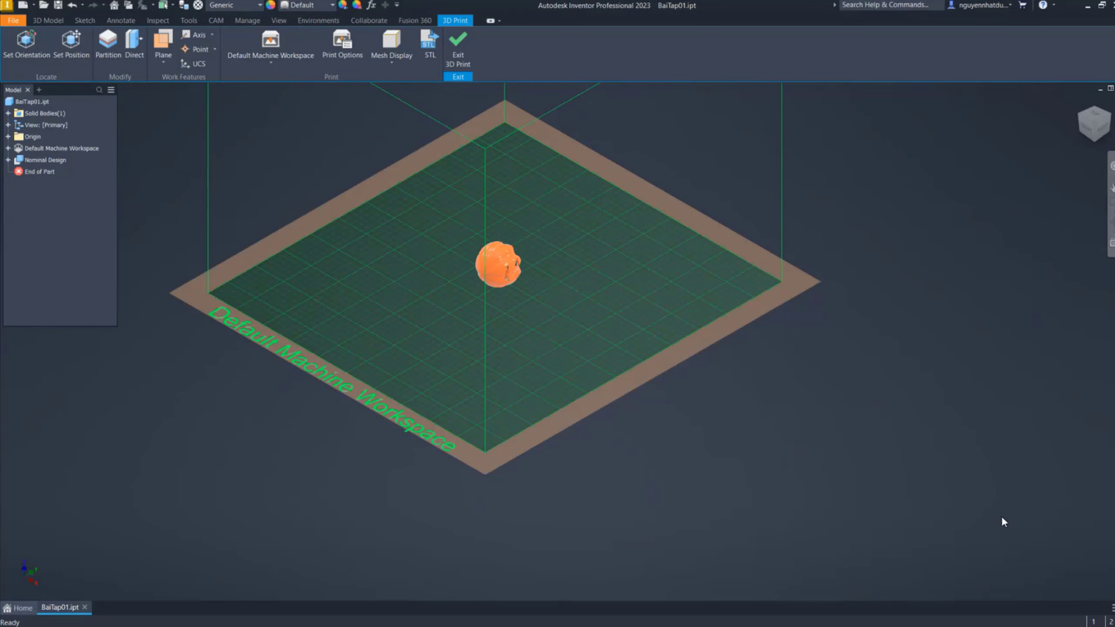
{"action": "scroll", "coordinate": [572, 232], "scroll_direction": "up", "scroll_amount": 4}
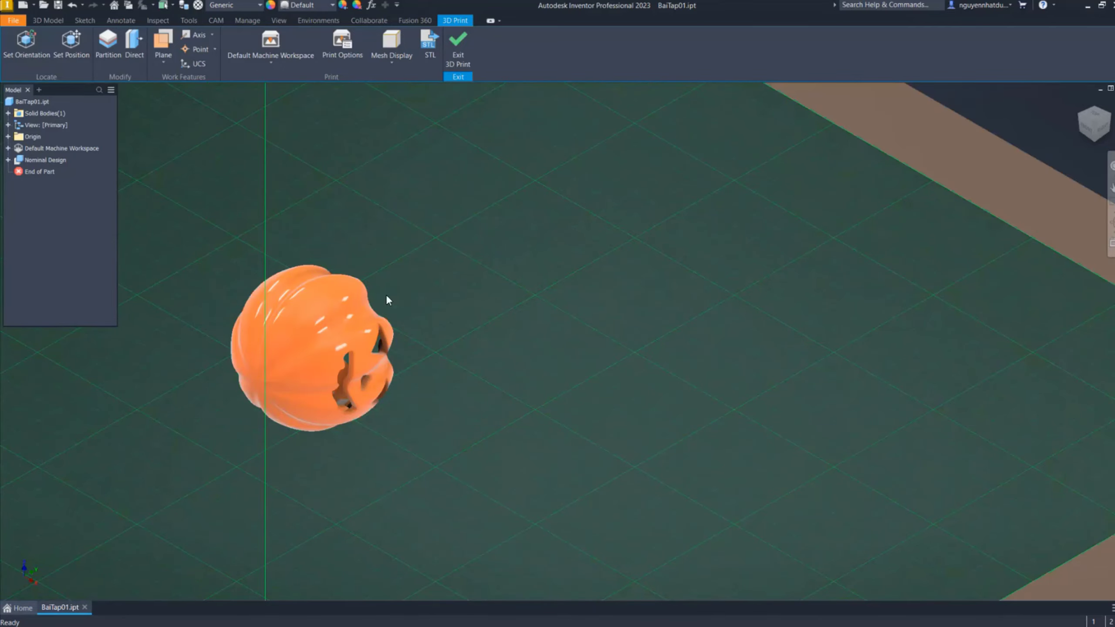
{"action": "middle_click_drag", "start_coordinate": [395, 291], "coordinate": [533, 270]}
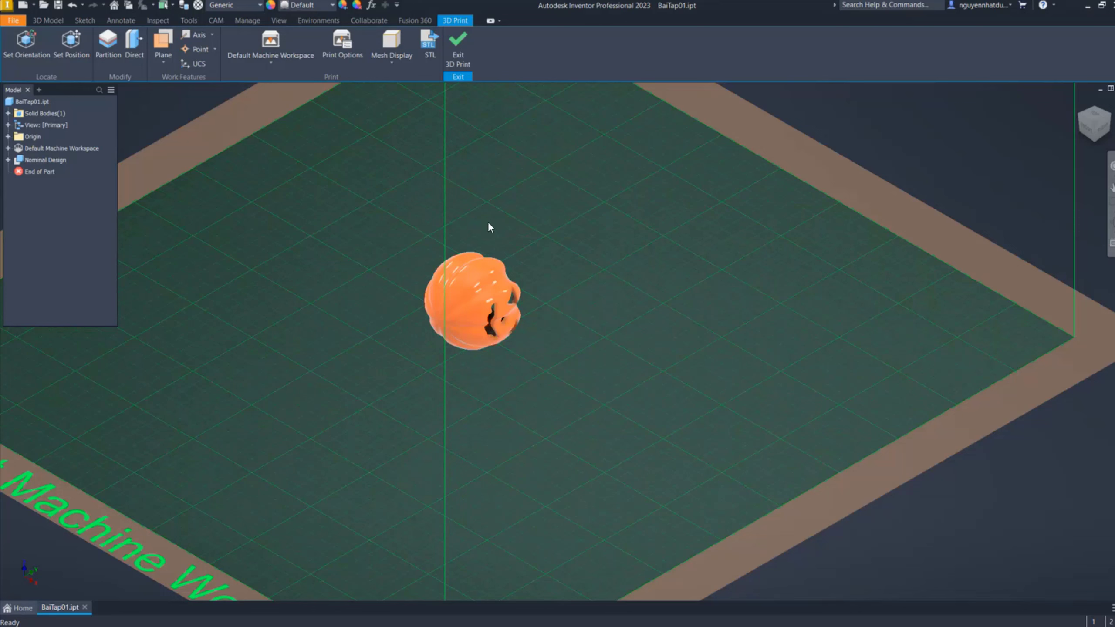
Apply a Set Orientation to the jack-o'-lantern on the build plate, creating SetOrientation1
{"action": "left_click", "coordinate": [32, 48]}
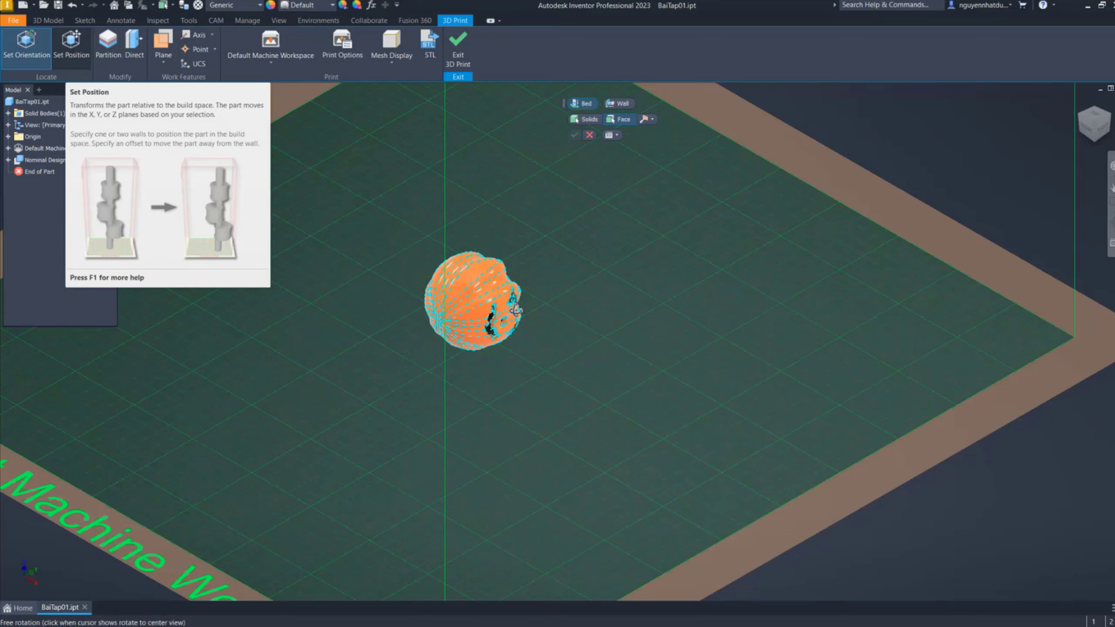
{"action": "middle_click_drag", "start_coordinate": [555, 304], "coordinate": [568, 252], "text": "shift"}
{"action": "scroll", "coordinate": [566, 255], "scroll_direction": "up", "scroll_amount": 3}
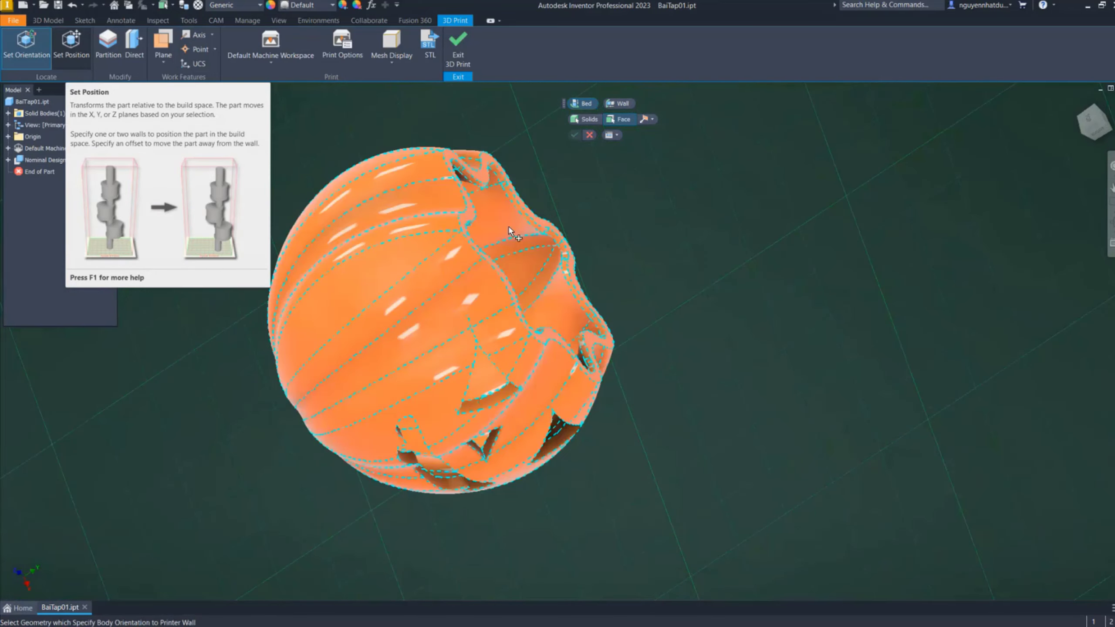
{"action": "scroll", "coordinate": [483, 217], "scroll_direction": "up", "scroll_amount": 3}
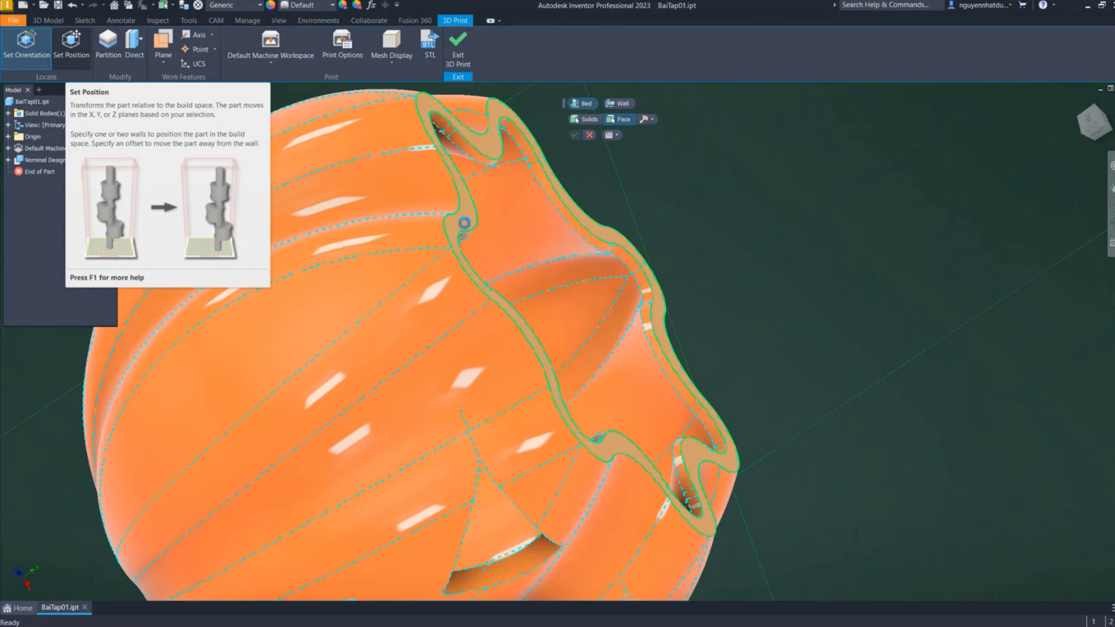
{"action": "scroll", "coordinate": [466, 227], "scroll_direction": "down", "scroll_amount": 3}
{"action": "scroll", "coordinate": [466, 228], "scroll_direction": "down", "scroll_amount": 4}
{"action": "scroll", "coordinate": [731, 312], "scroll_direction": "down", "scroll_amount": 2}
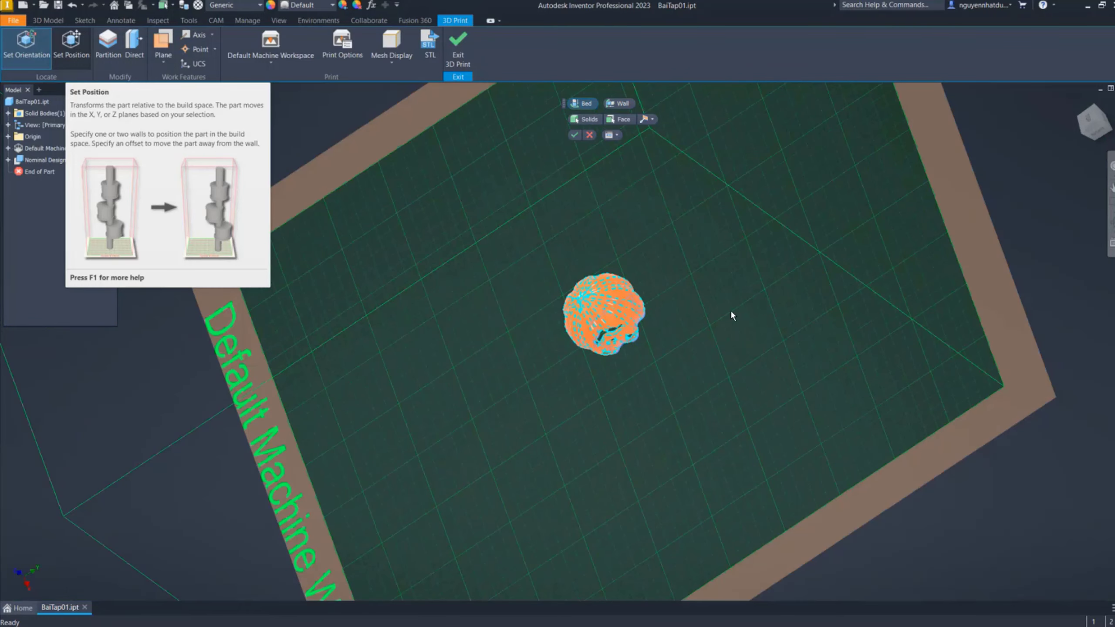
{"action": "left_click", "coordinate": [1078, 105]}
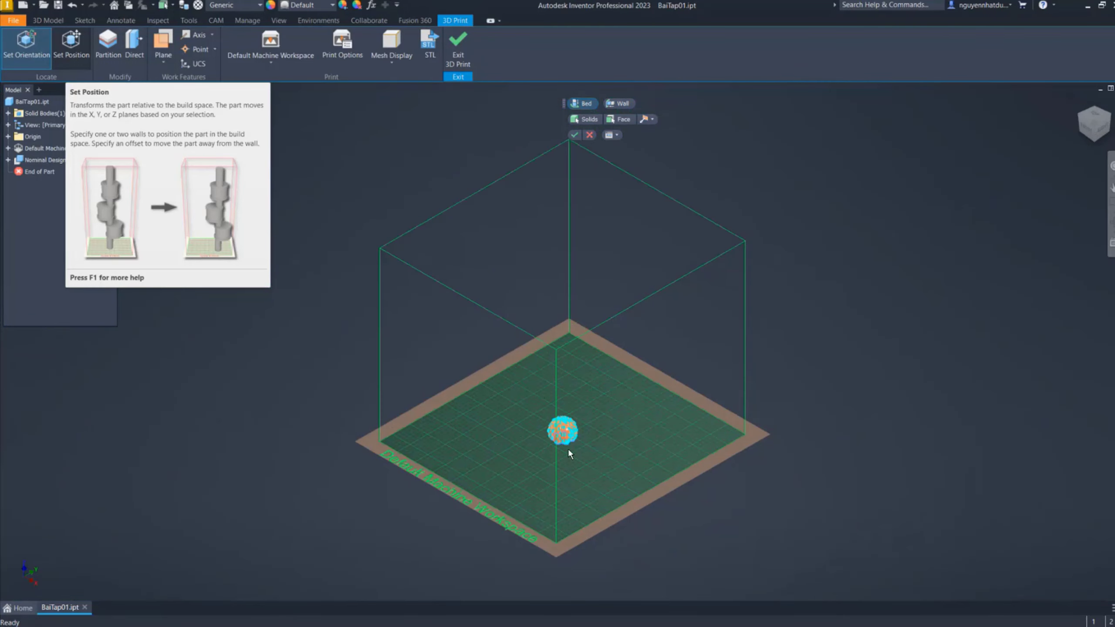
{"action": "scroll", "coordinate": [568, 448], "scroll_direction": "up", "scroll_amount": 5}
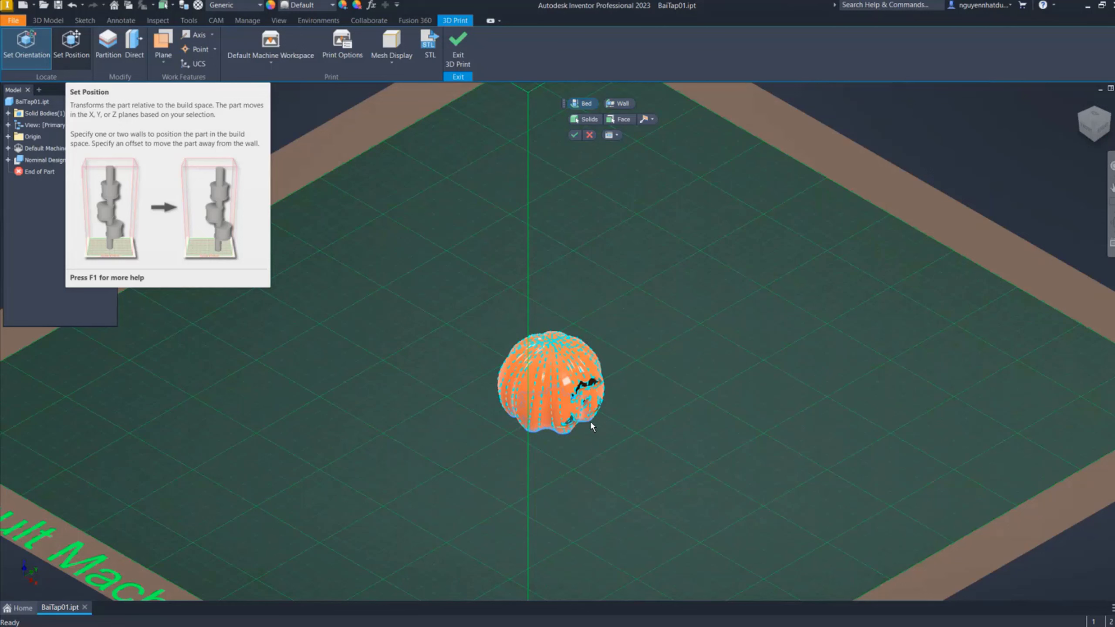
{"action": "left_click", "coordinate": [573, 134]}
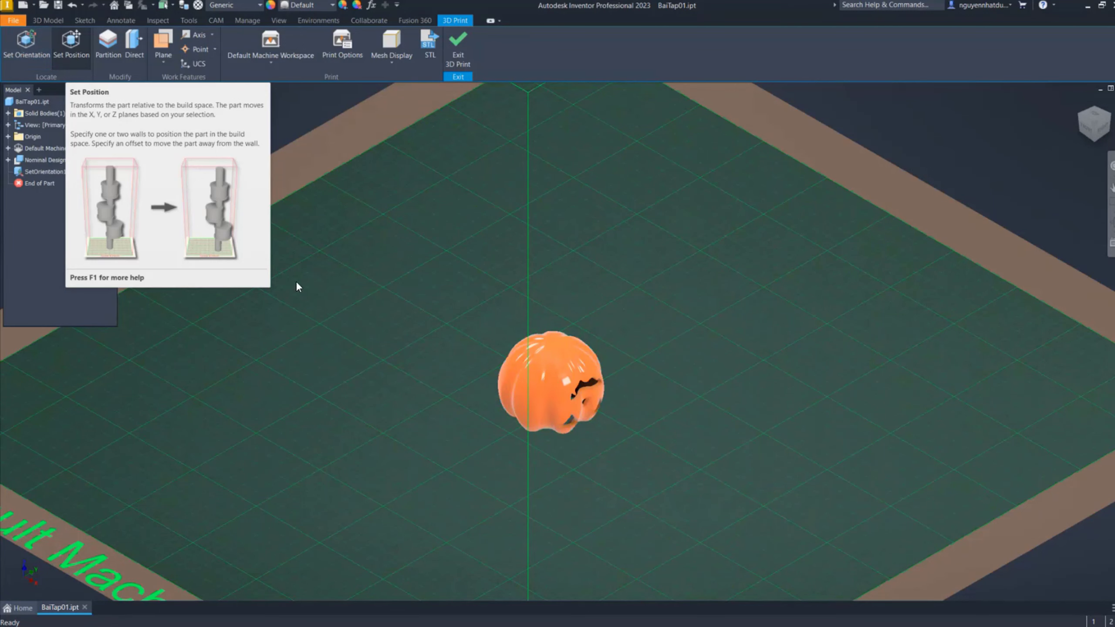
{"action": "scroll", "coordinate": [599, 516], "scroll_direction": "down", "scroll_amount": 3}
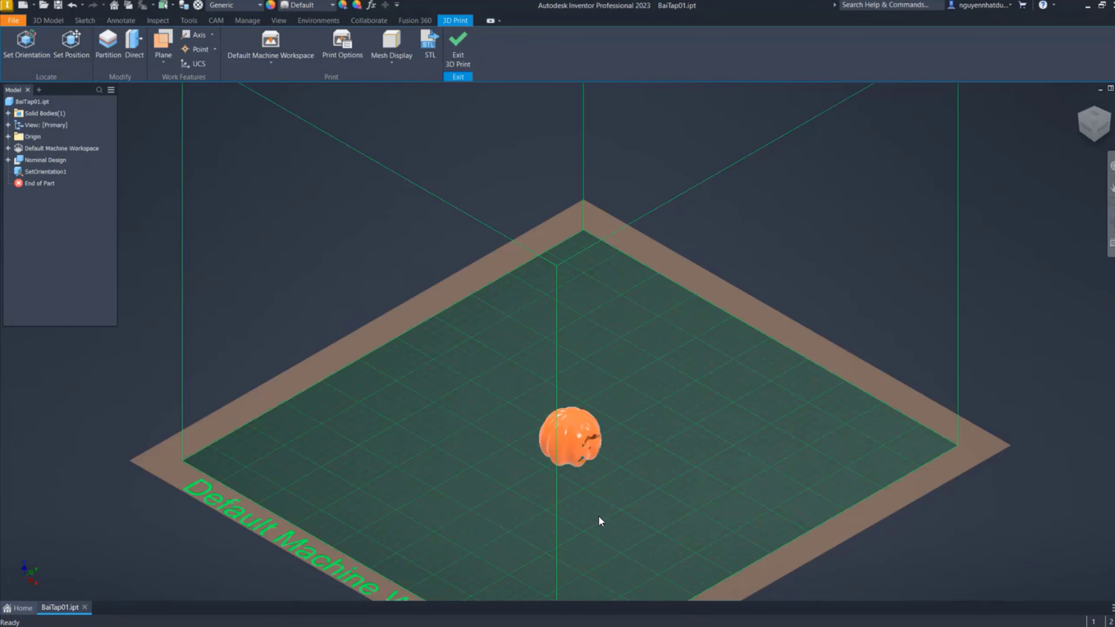
{"action": "middle_click_drag", "start_coordinate": [570, 506], "coordinate": [471, 264]}
{"action": "scroll", "coordinate": [471, 219], "scroll_direction": "up", "scroll_amount": 3}
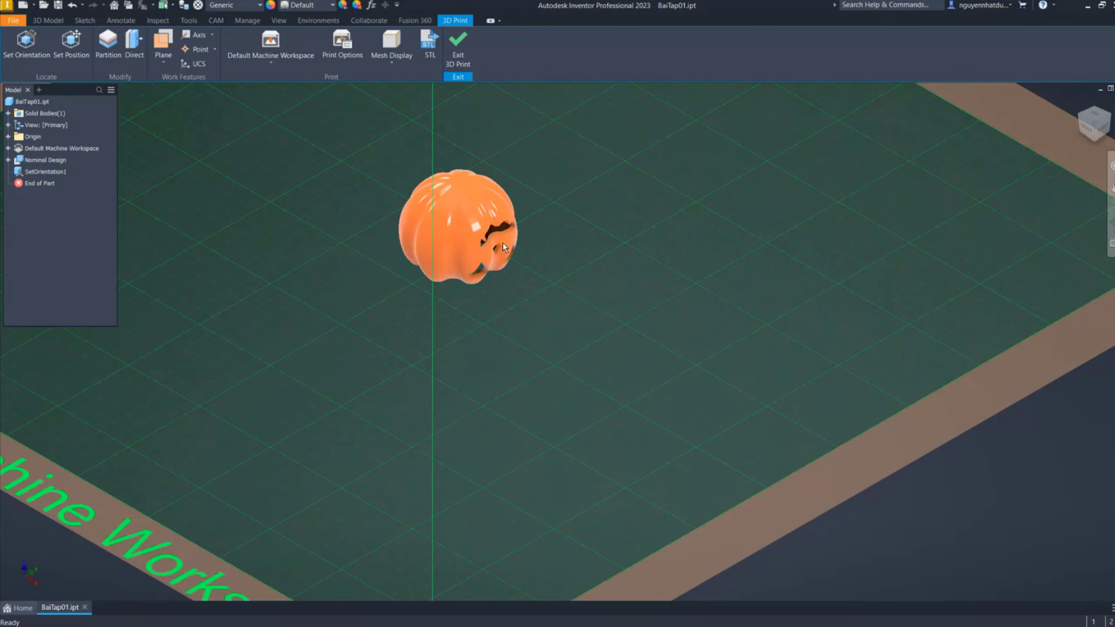
{"action": "mouse_move", "coordinate": [489, 288]}
{"action": "middle_mouse_down", "text": "shift"}
{"action": "mouse_move", "coordinate": [489, 202]}
{"action": "mouse_move", "coordinate": [458, 330]}
{"action": "middle_mouse_up", "text": "shift"}
{"action": "scroll", "coordinate": [474, 300], "scroll_direction": "up", "scroll_amount": 3}
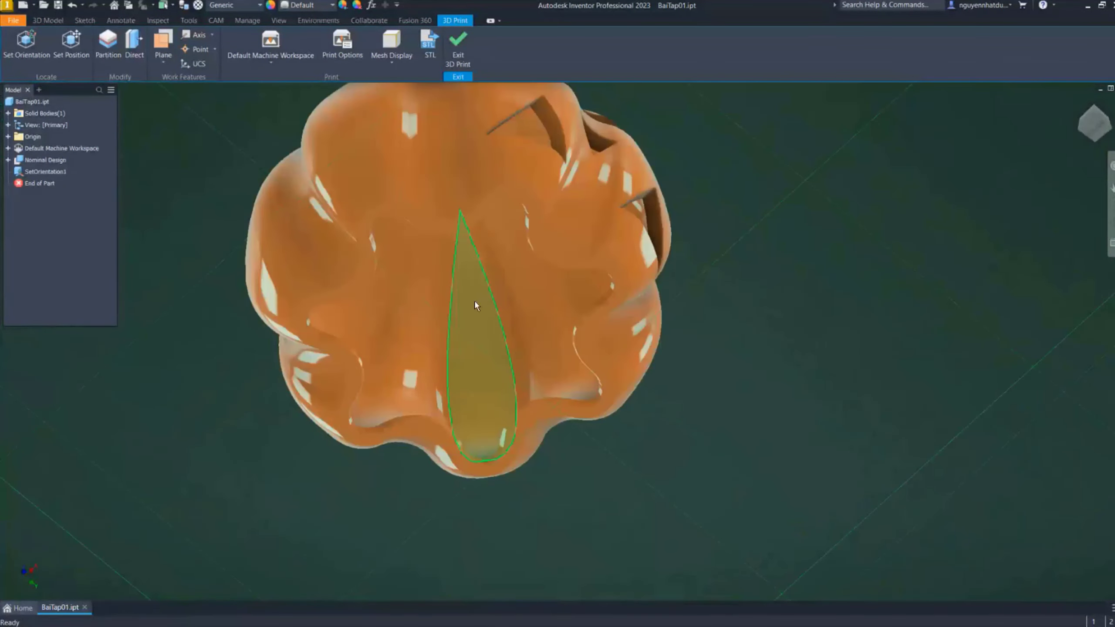
{"action": "scroll", "coordinate": [474, 300], "scroll_direction": "down", "scroll_amount": 3}
{"action": "scroll", "coordinate": [474, 300], "scroll_direction": "up", "scroll_amount": 2}
{"action": "middle_click_drag", "start_coordinate": [685, 258], "coordinate": [483, 290], "text": "shift"}
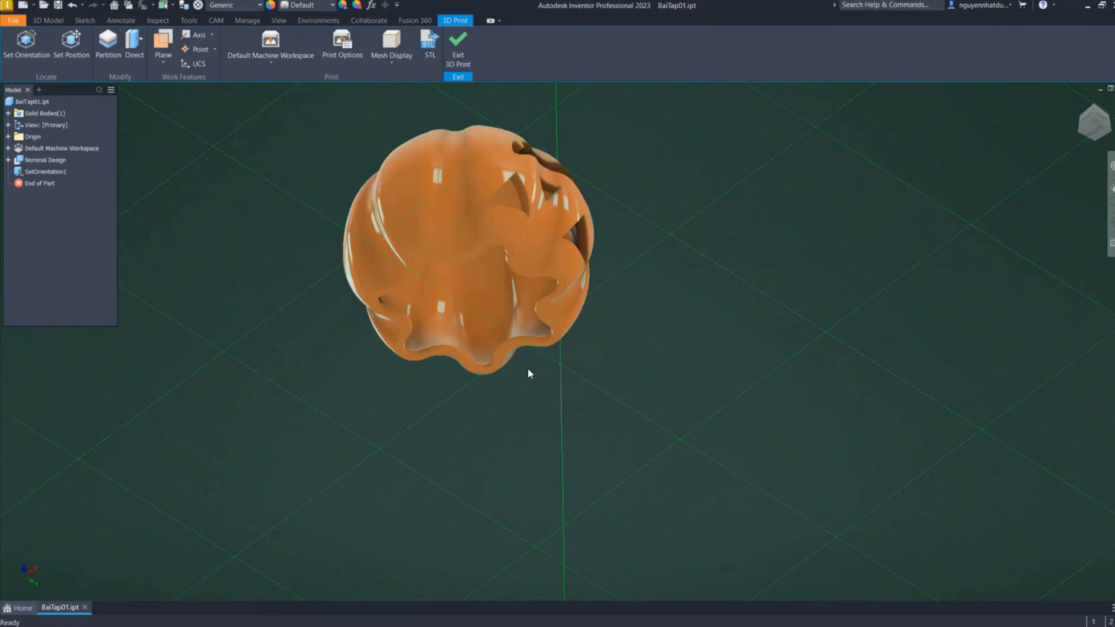
{"action": "scroll", "coordinate": [552, 361], "scroll_direction": "down", "scroll_amount": 3}
{"action": "scroll", "coordinate": [552, 361], "scroll_direction": "down", "scroll_amount": 2}
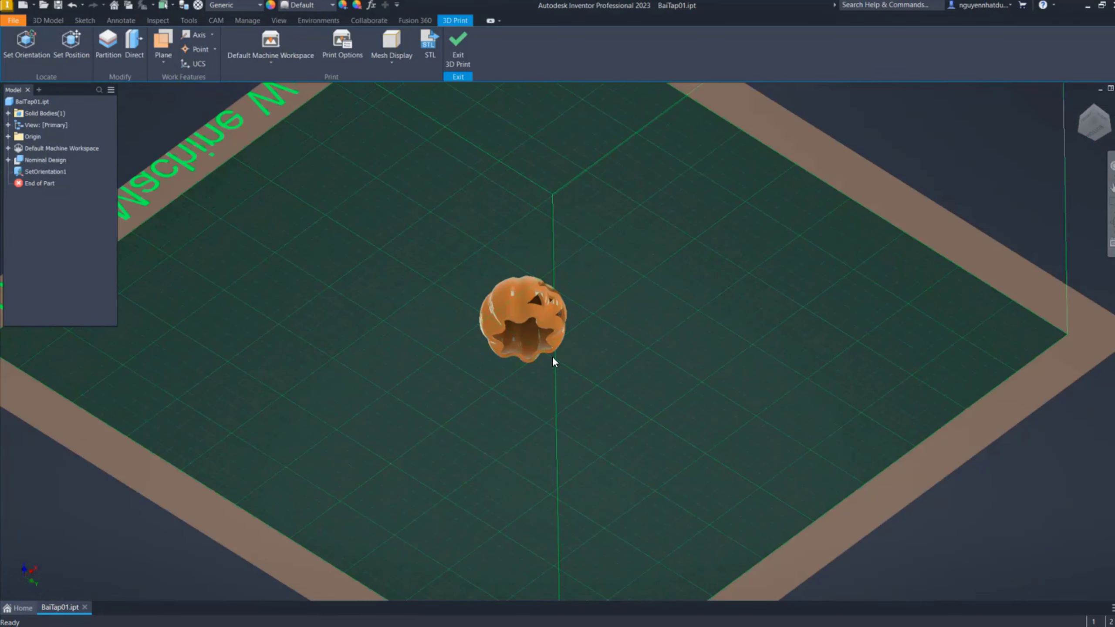
{"action": "scroll", "coordinate": [534, 361], "scroll_direction": "down", "scroll_amount": 3}
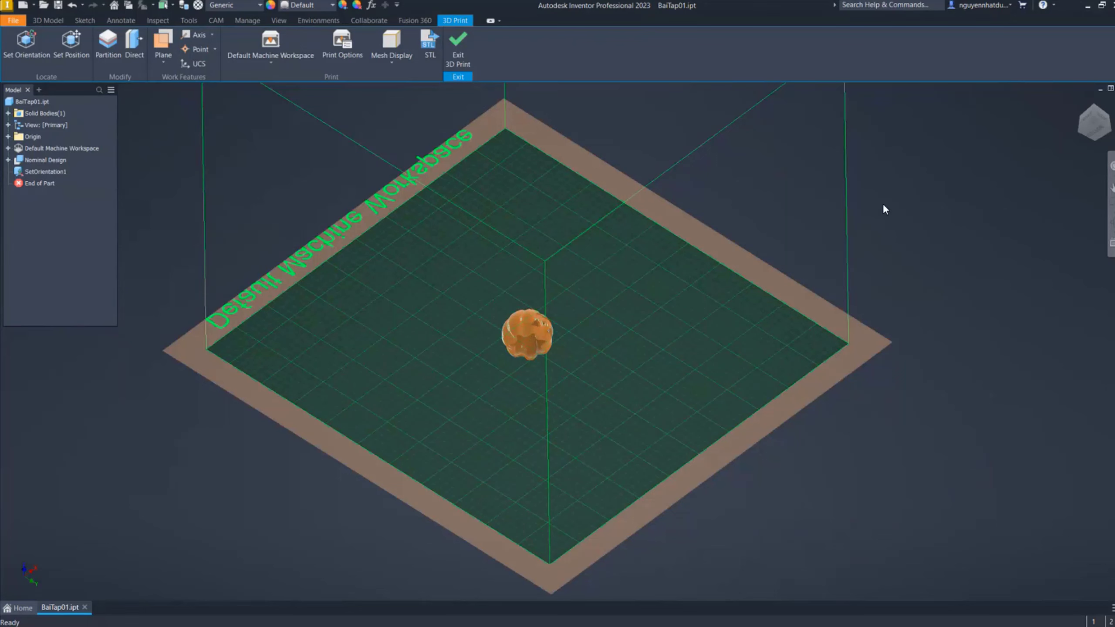
{"action": "scroll", "coordinate": [587, 299], "scroll_direction": "down", "scroll_amount": 5}
{"action": "scroll", "coordinate": [582, 326], "scroll_direction": "up", "scroll_amount": 6}
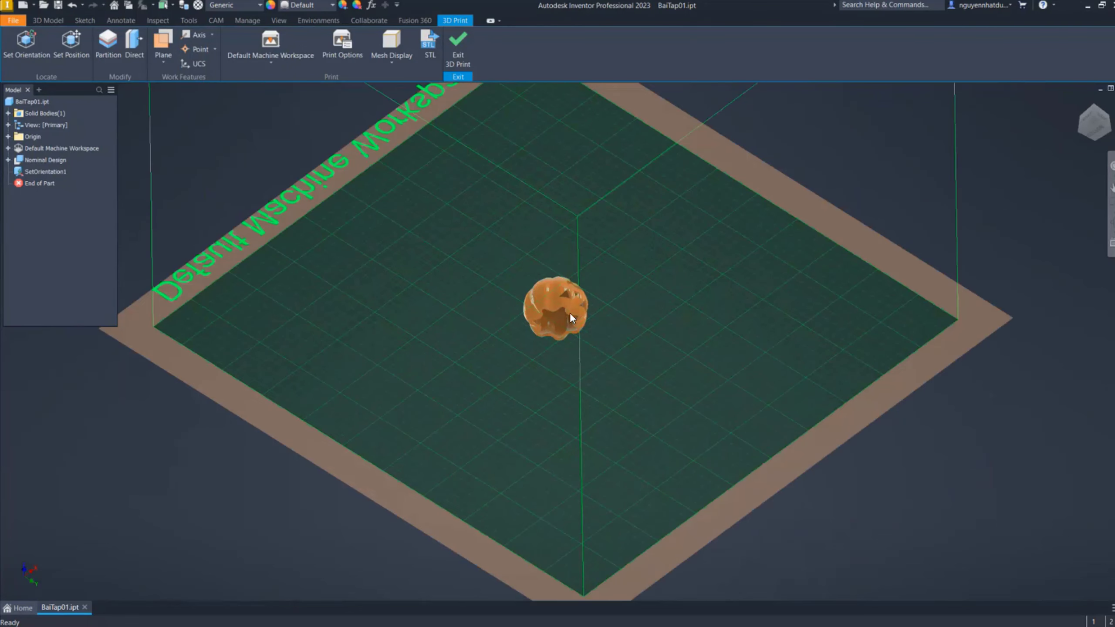
{"action": "scroll", "coordinate": [570, 314], "scroll_direction": "up", "scroll_amount": 3}
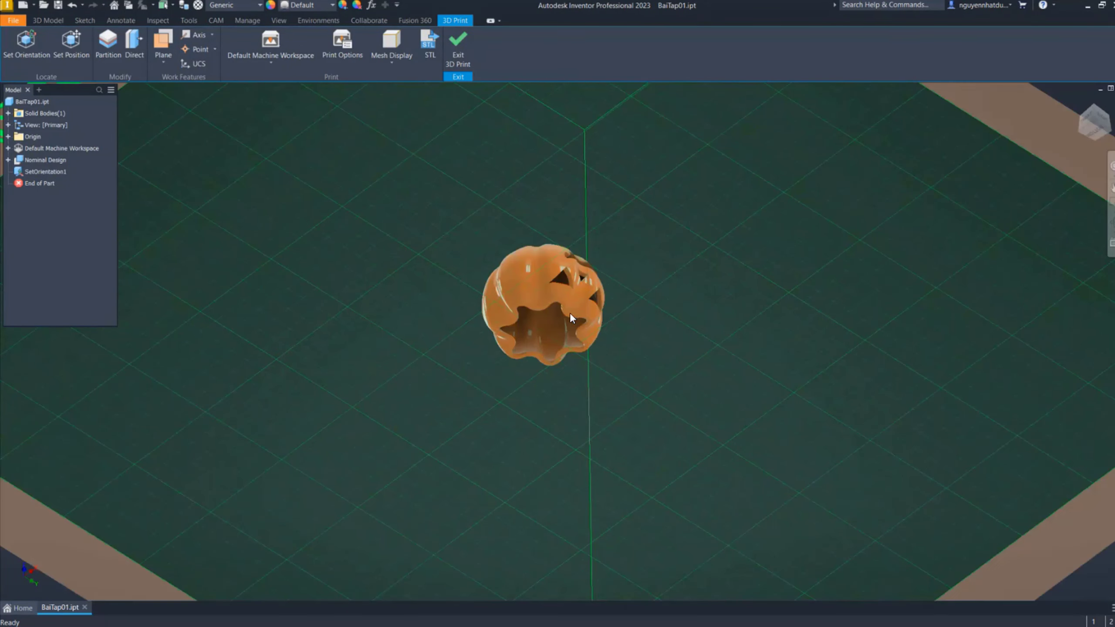
Start a Set Orientation on the pumpkin, then cancel that first attempt
{"action": "left_click", "coordinate": [26, 44]}
{"action": "scroll", "coordinate": [575, 286], "scroll_direction": "up", "scroll_amount": 3}
{"action": "left_click", "coordinate": [520, 336]}
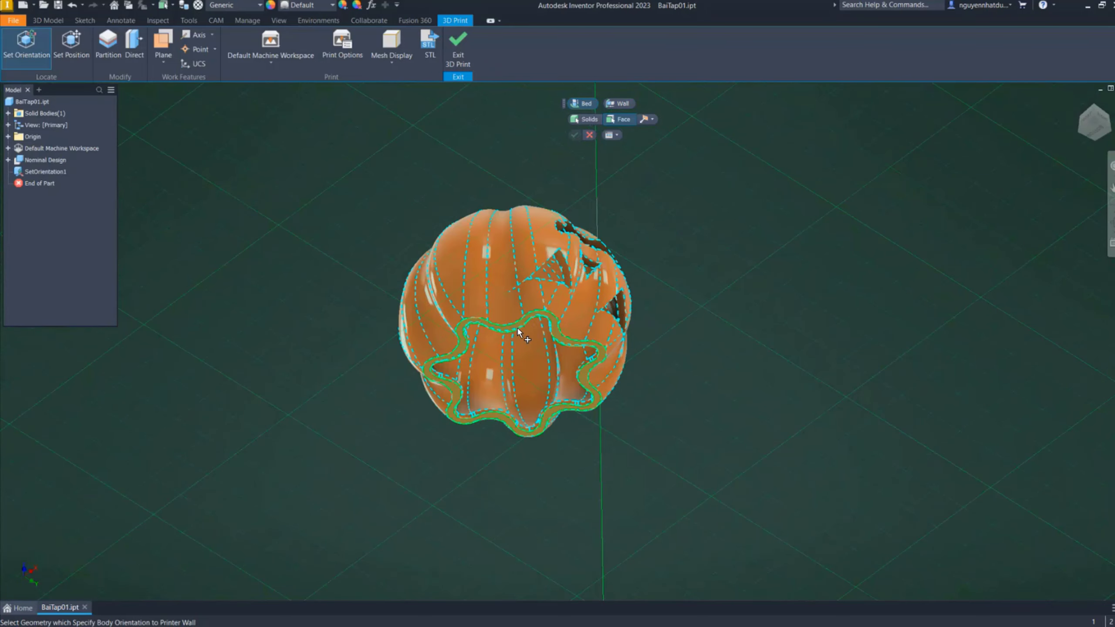
{"action": "scroll", "coordinate": [600, 306], "scroll_direction": "down", "scroll_amount": 3}
{"action": "scroll", "coordinate": [600, 306], "scroll_direction": "down", "scroll_amount": 2}
{"action": "key", "text": "Return"}
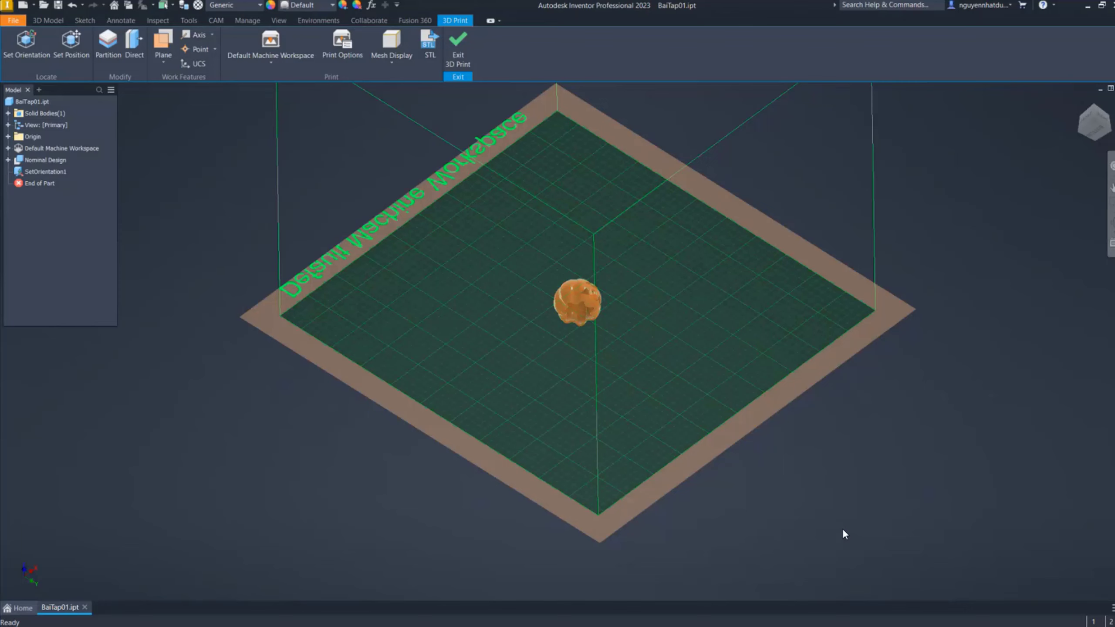
{"action": "scroll", "coordinate": [595, 197], "scroll_direction": "down", "scroll_amount": 3}
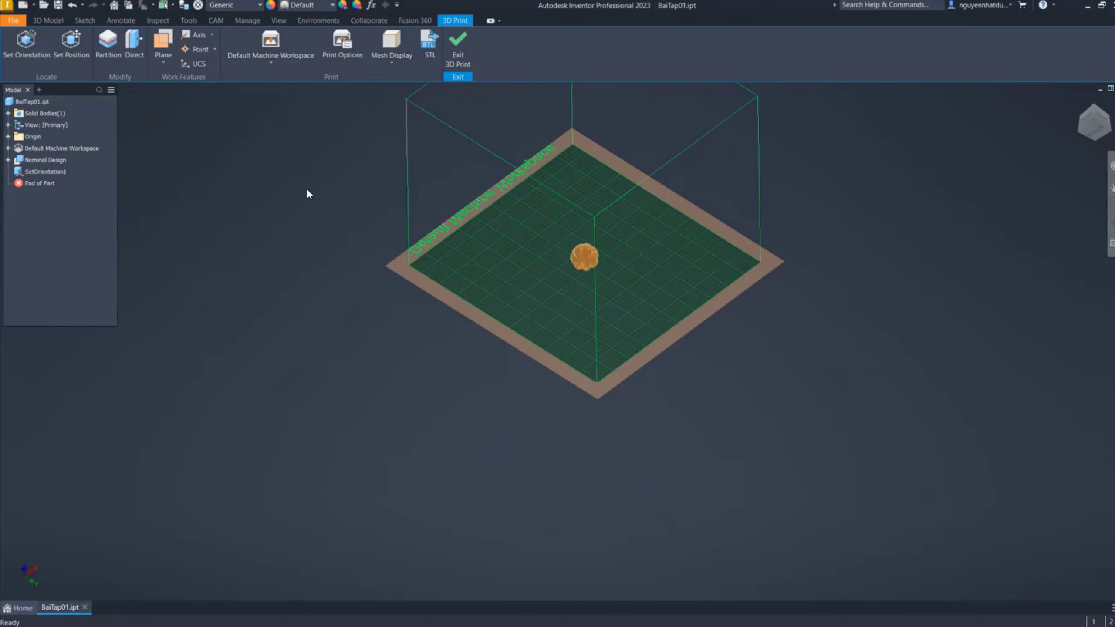
Orient the pumpkin from its wavy rim face using Direction 2, creating SetOrientation2
{"action": "left_click", "coordinate": [31, 48]}
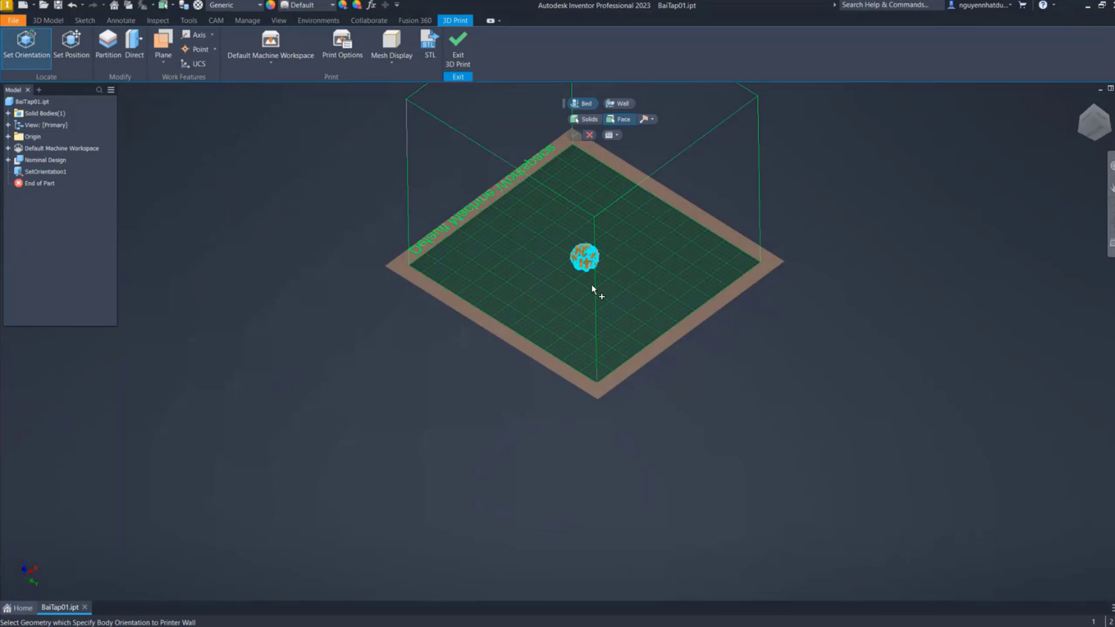
{"action": "scroll", "coordinate": [588, 266], "scroll_direction": "up", "scroll_amount": 2}
{"action": "scroll", "coordinate": [588, 259], "scroll_direction": "up", "scroll_amount": 5}
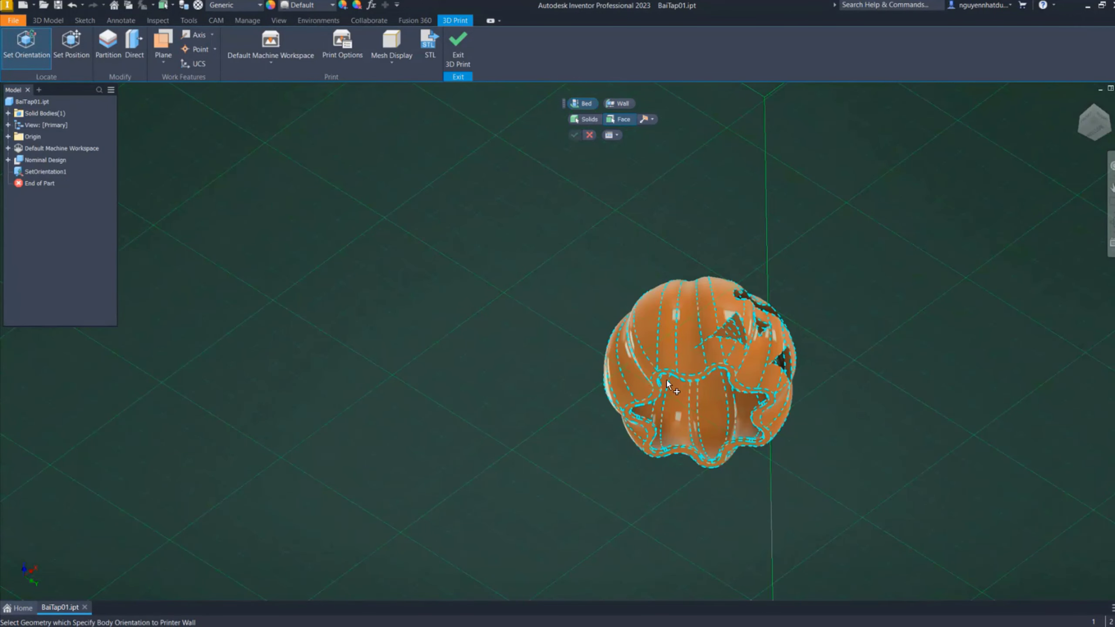
{"action": "left_click", "coordinate": [642, 411]}
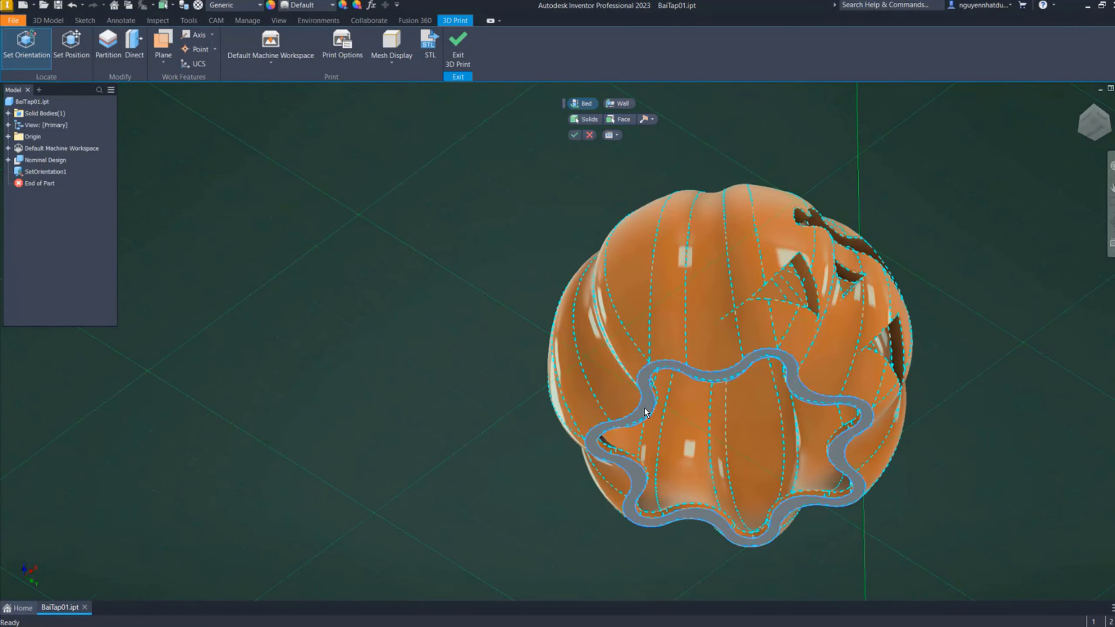
{"action": "scroll", "coordinate": [643, 412], "scroll_direction": "down", "scroll_amount": 4}
{"action": "scroll", "coordinate": [646, 411], "scroll_direction": "down", "scroll_amount": 4}
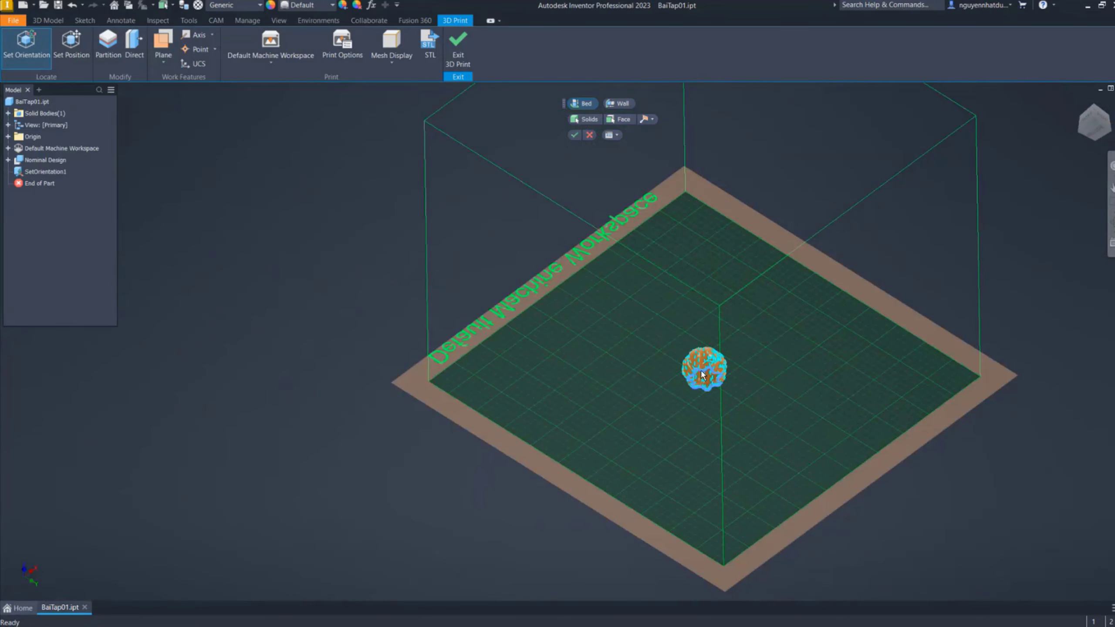
{"action": "left_click", "coordinate": [642, 119]}
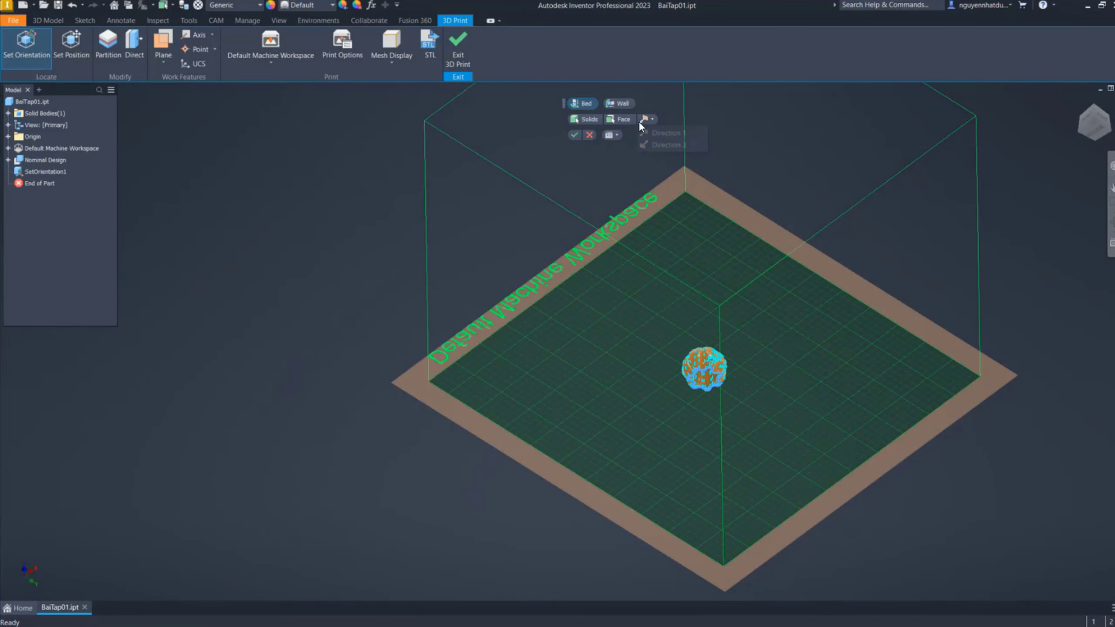
{"action": "left_click", "coordinate": [658, 145]}
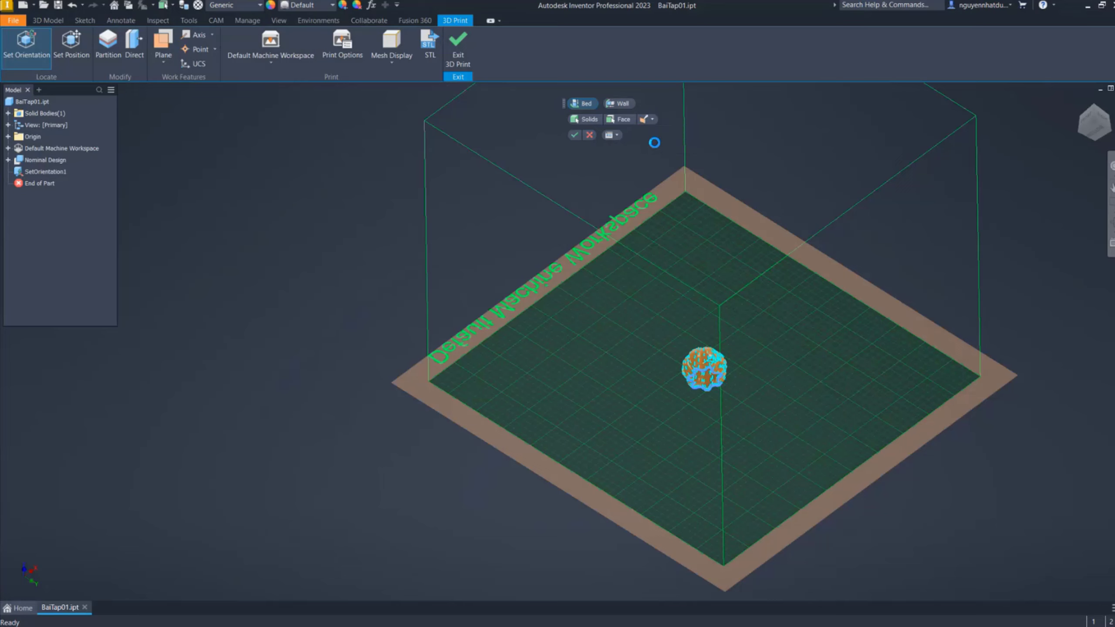
{"action": "left_click", "coordinate": [573, 135]}
{"action": "scroll", "coordinate": [722, 387], "scroll_direction": "up", "scroll_amount": 2}
{"action": "scroll", "coordinate": [723, 387], "scroll_direction": "up", "scroll_amount": 4}
{"action": "key", "text": "F5"}
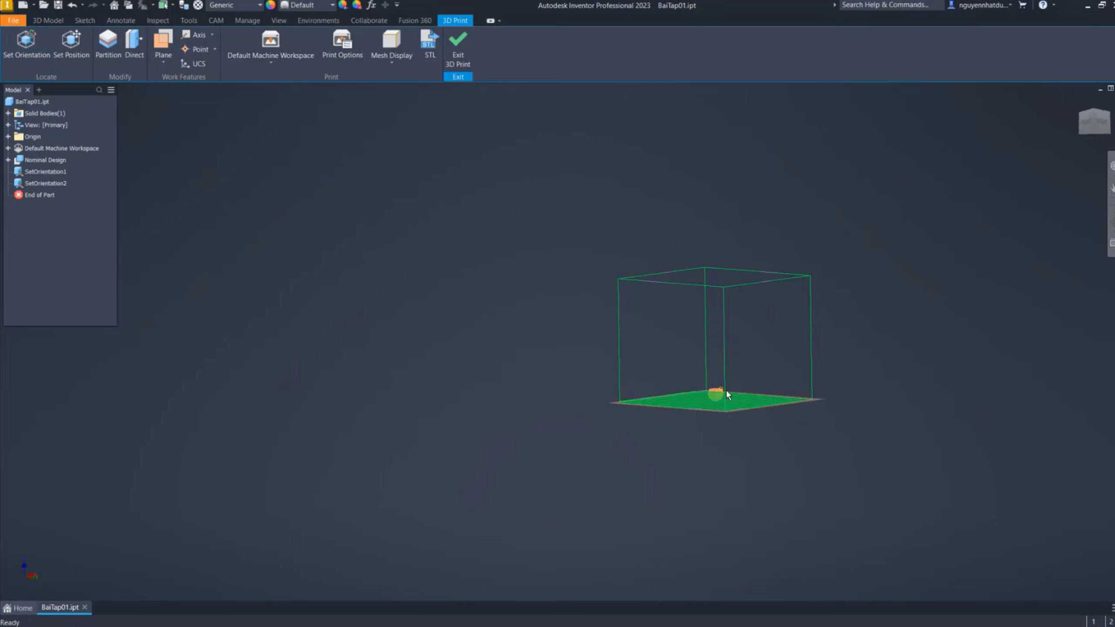
{"action": "scroll", "coordinate": [716, 419], "scroll_direction": "down", "scroll_amount": 5}
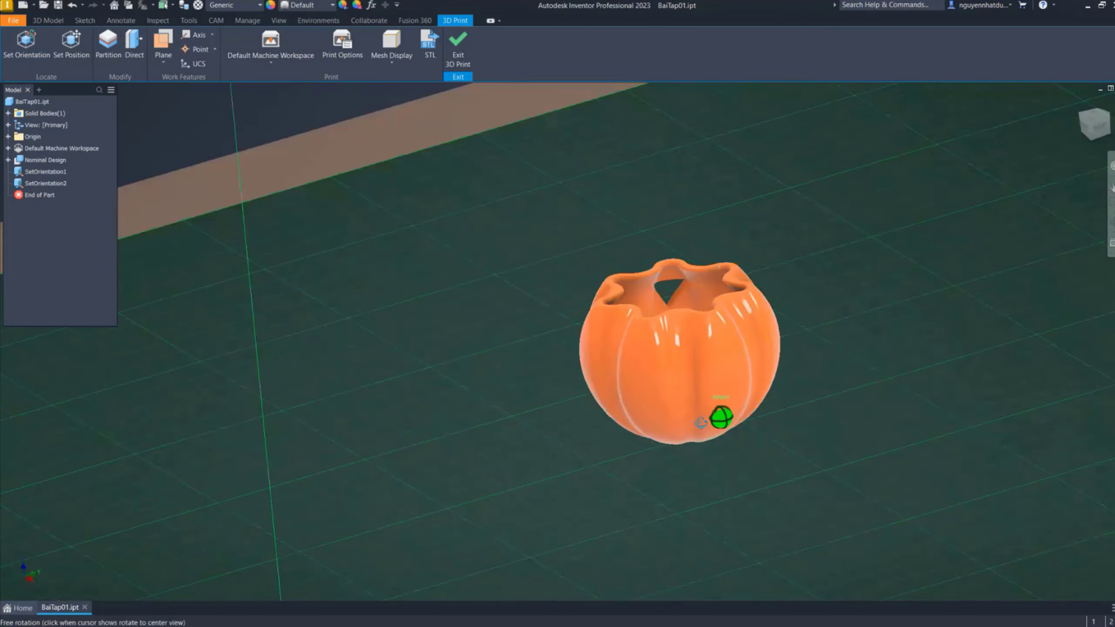
{"action": "scroll", "coordinate": [719, 453], "scroll_direction": "up", "scroll_amount": 4}
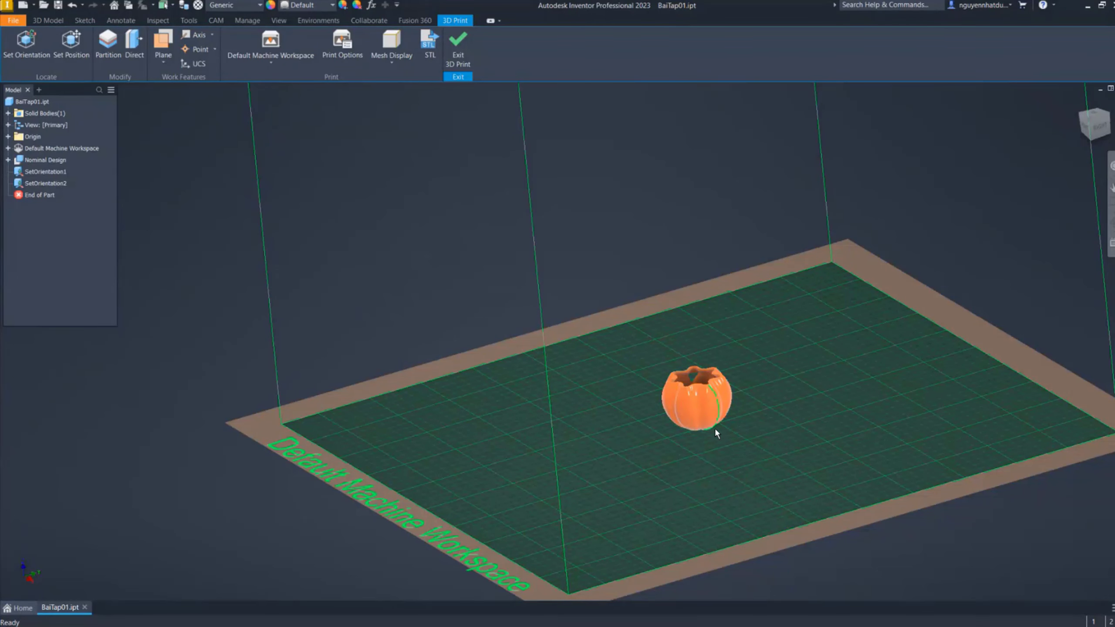
{"action": "scroll", "coordinate": [716, 430], "scroll_direction": "down", "scroll_amount": 3}
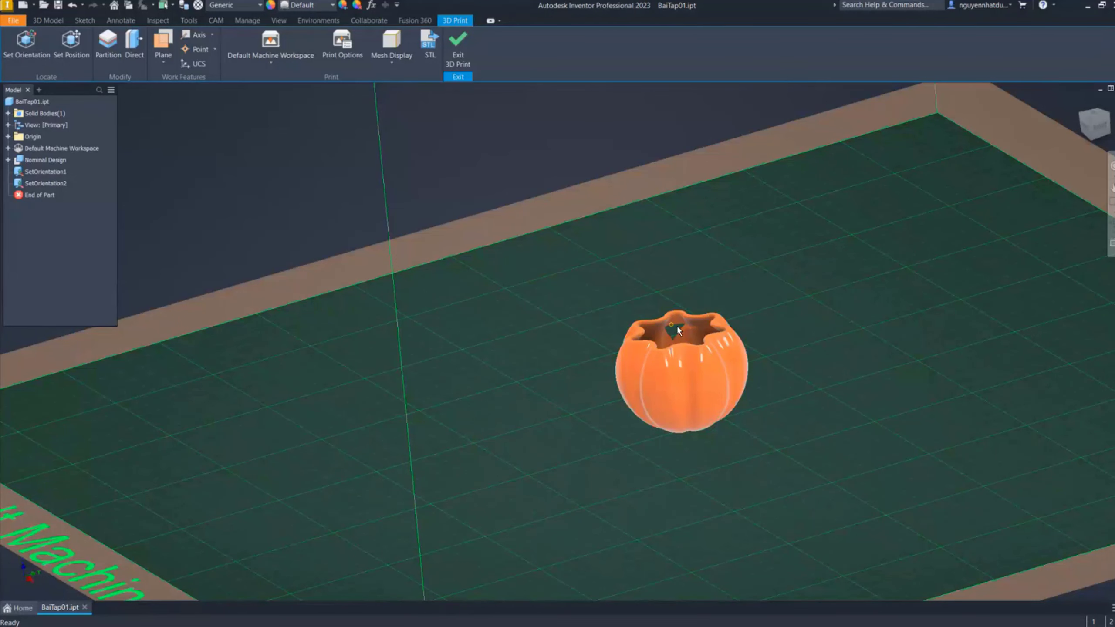
{"action": "scroll", "coordinate": [677, 327], "scroll_direction": "up", "scroll_amount": 3}
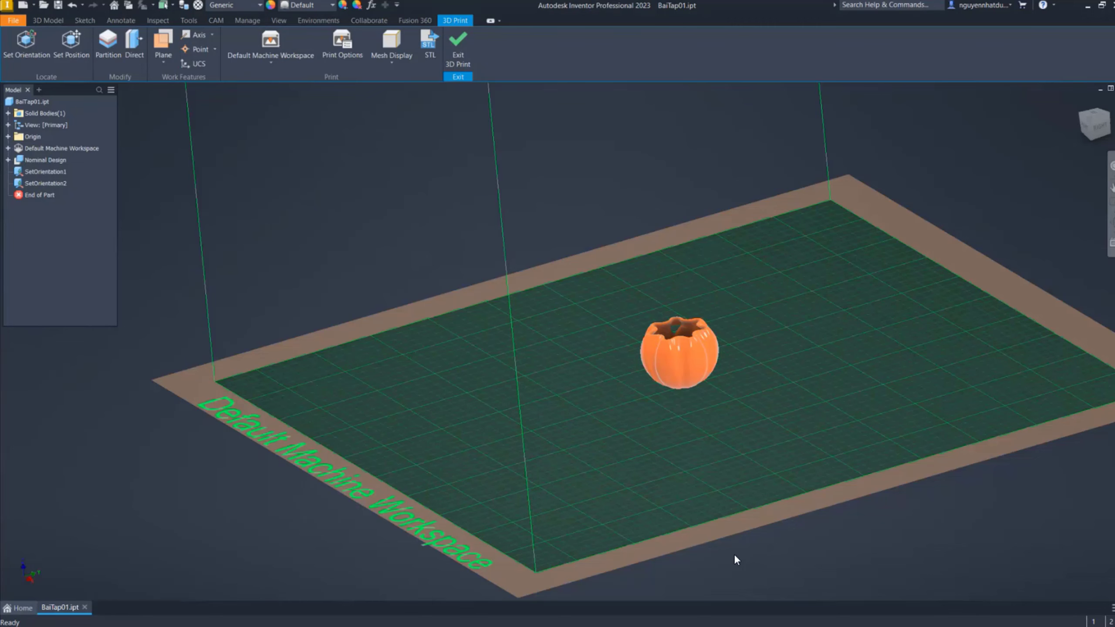
{"action": "scroll", "coordinate": [762, 331], "scroll_direction": "up", "scroll_amount": 5}
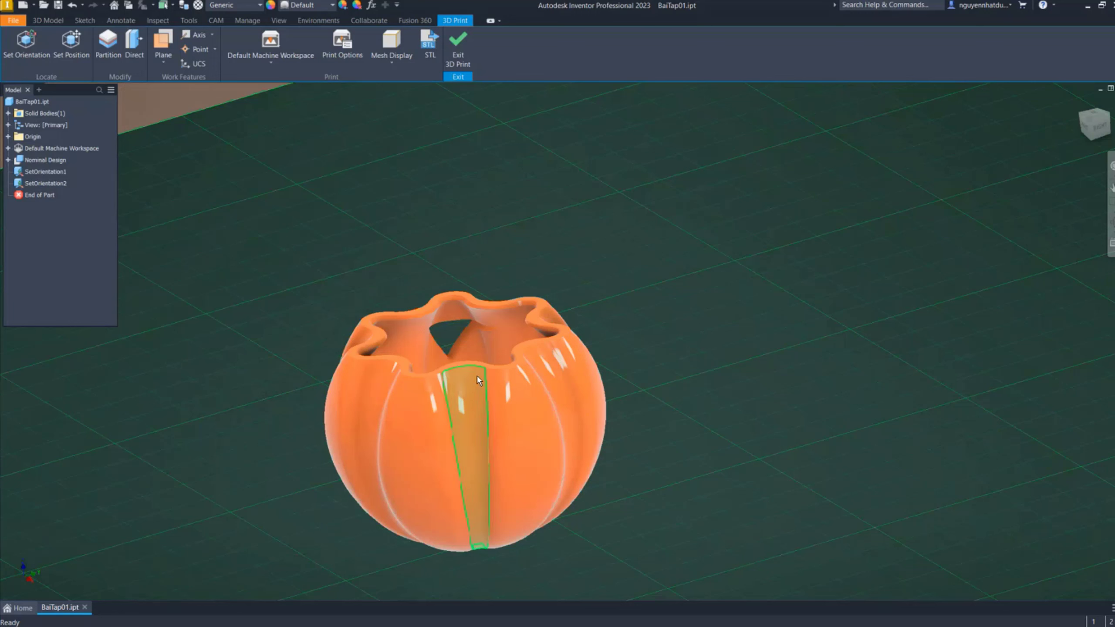
{"action": "mouse_move", "coordinate": [469, 453]}
{"action": "scroll", "coordinate": [574, 317], "scroll_direction": "down", "scroll_amount": 3}
{"action": "scroll", "coordinate": [574, 317], "scroll_direction": "down", "scroll_amount": 5}
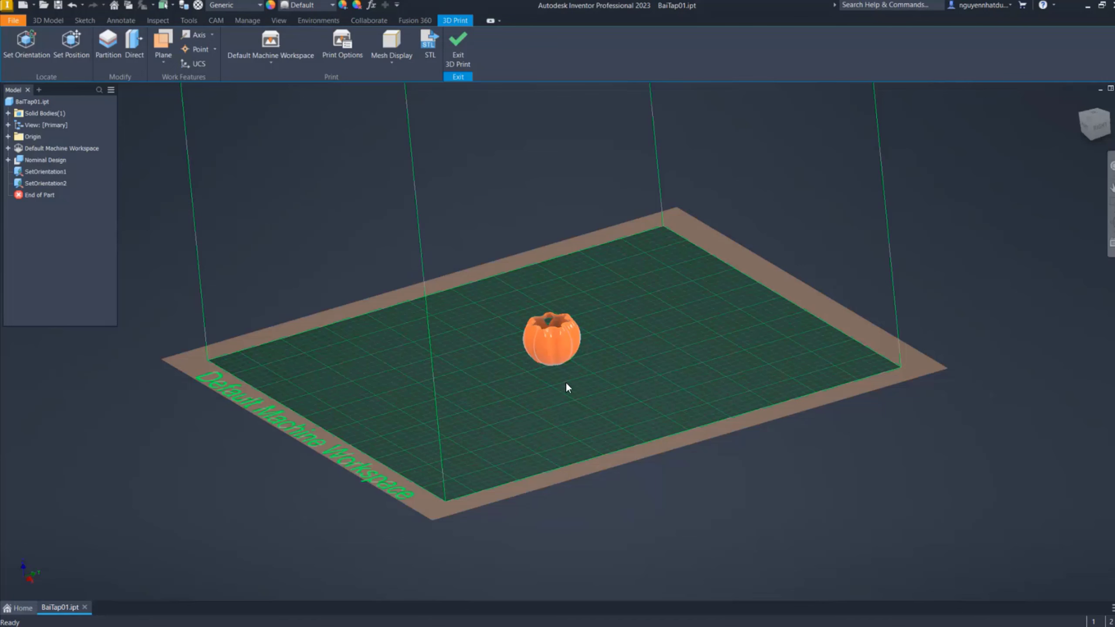
{"action": "scroll", "coordinate": [552, 341], "scroll_direction": "up", "scroll_amount": 3}
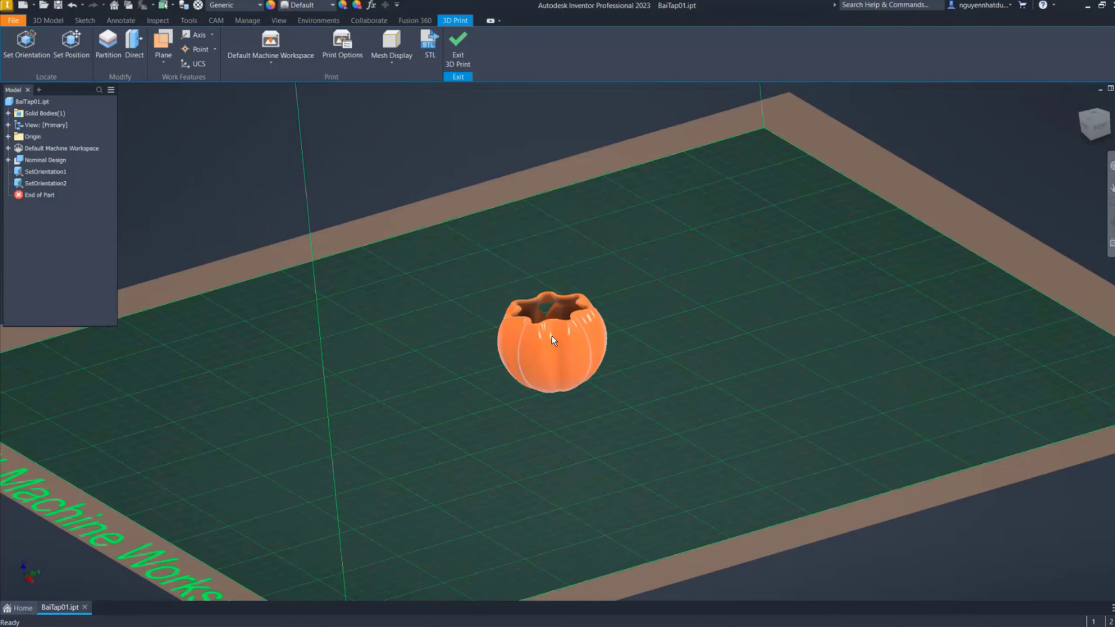
{"action": "scroll", "coordinate": [553, 340], "scroll_direction": "up", "scroll_amount": 4}
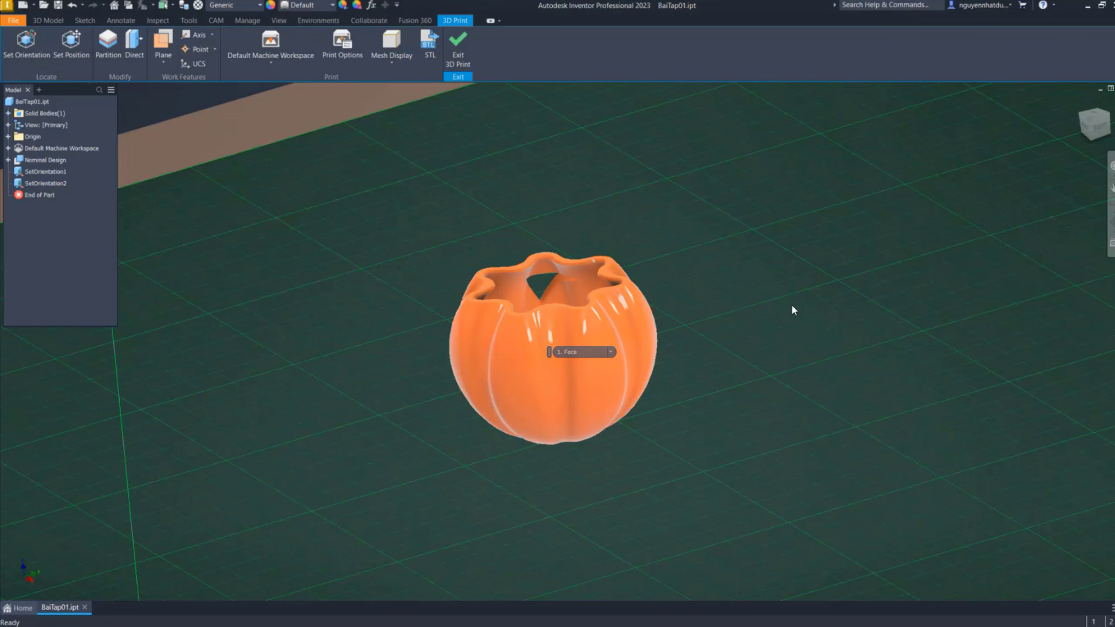
{"action": "scroll", "coordinate": [792, 309], "scroll_direction": "down", "scroll_amount": 4}
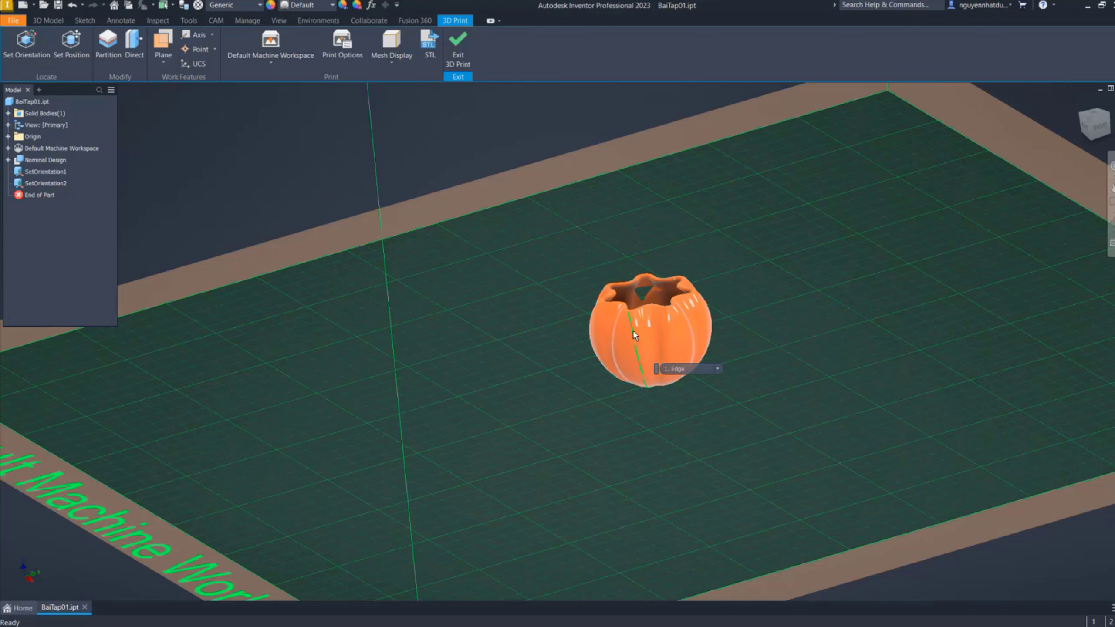
{"action": "scroll", "coordinate": [701, 319], "scroll_direction": "down", "scroll_amount": 5}
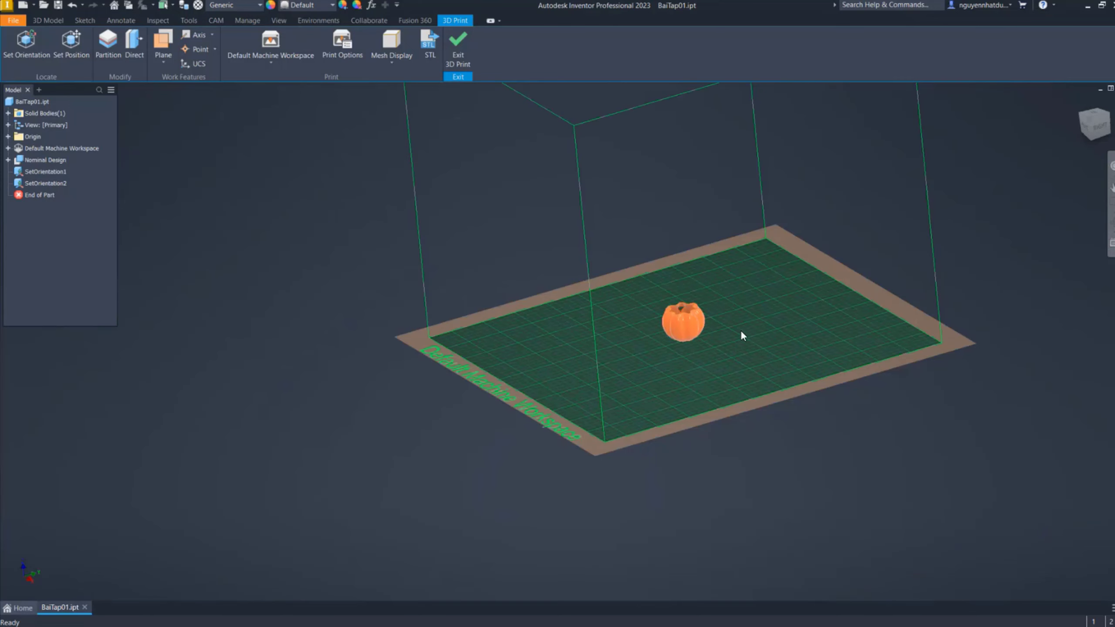
{"action": "scroll", "coordinate": [740, 330], "scroll_direction": "up", "scroll_amount": 5}
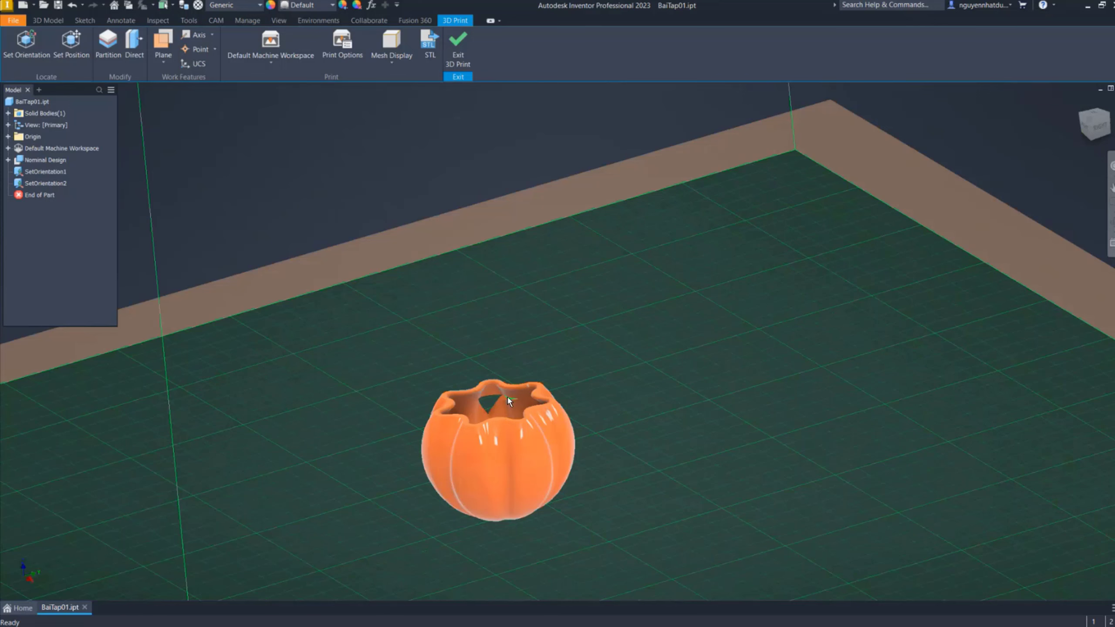
{"action": "scroll", "coordinate": [485, 413], "scroll_direction": "down", "scroll_amount": 5}
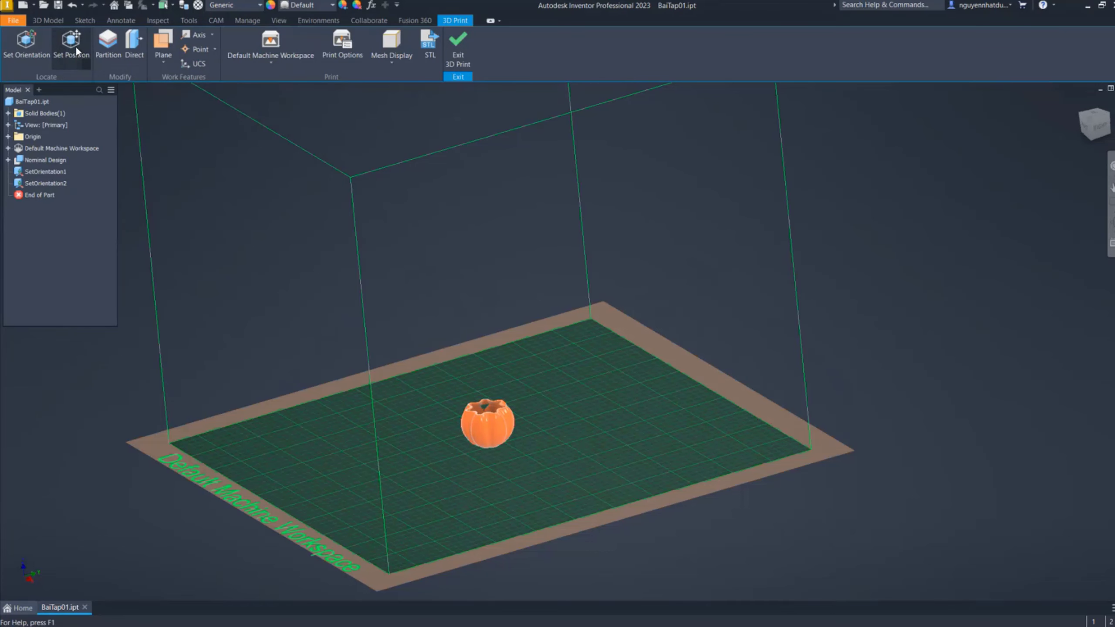
{"action": "left_click", "coordinate": [83, 55]}
{"action": "scroll", "coordinate": [492, 417], "scroll_direction": "up", "scroll_amount": 3}
{"action": "scroll", "coordinate": [447, 391], "scroll_direction": "down", "scroll_amount": 3}
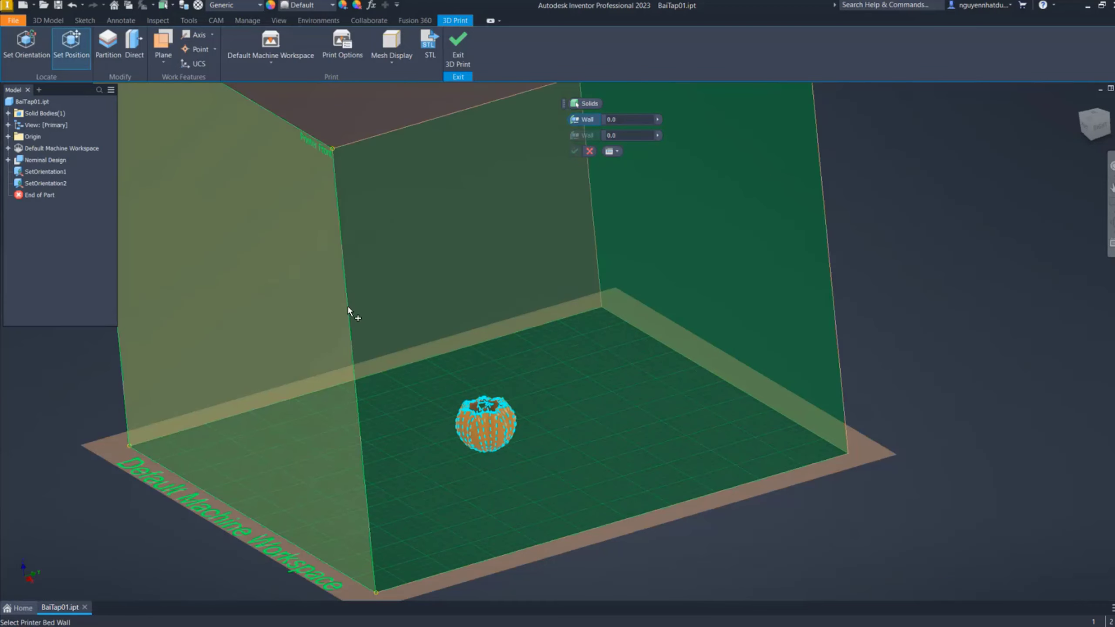
{"action": "left_click", "coordinate": [345, 305]}
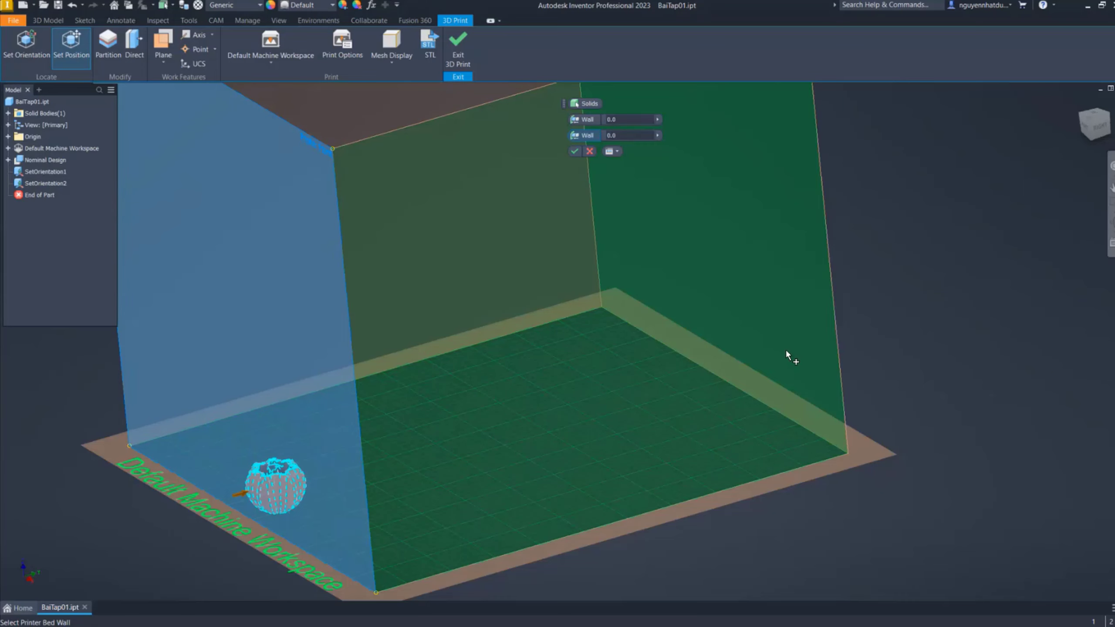
{"action": "scroll", "coordinate": [786, 357], "scroll_direction": "down", "scroll_amount": 2}
{"action": "left_click", "coordinate": [830, 265]}
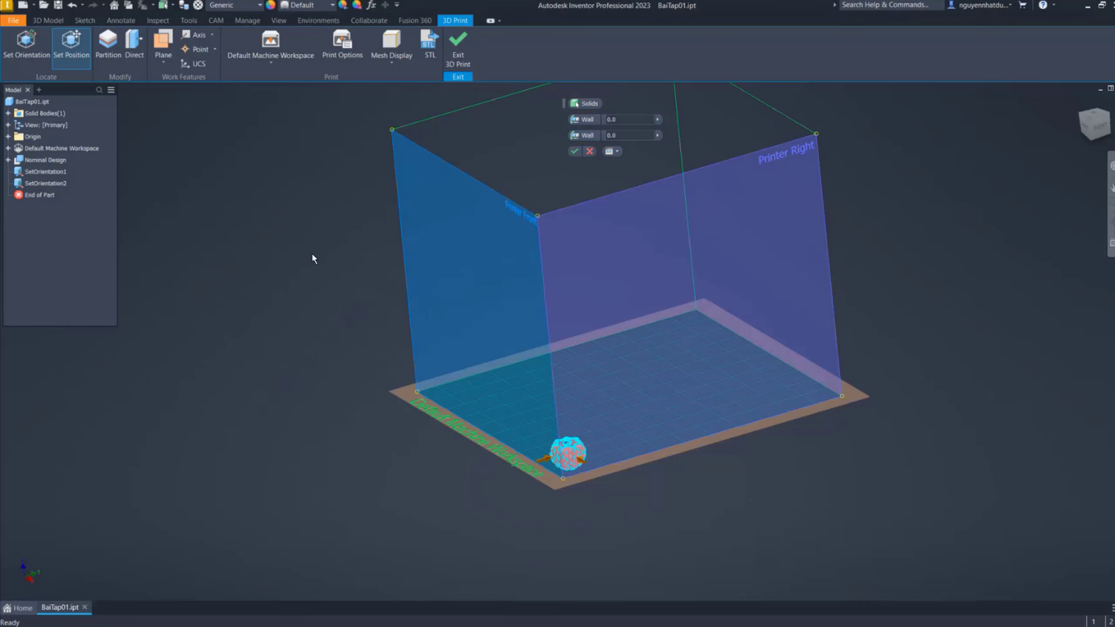
{"action": "key", "text": "Escape"}
{"action": "scroll", "coordinate": [638, 379], "scroll_direction": "down", "scroll_amount": 4}
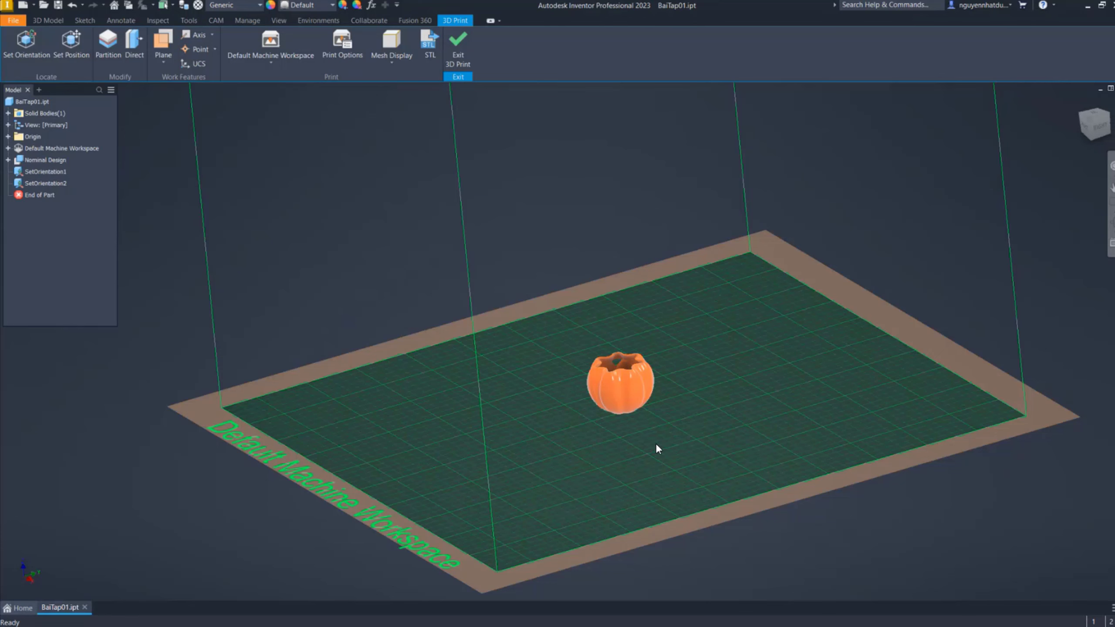
Exit the 3D Print environment back to the BaiTap01.ipt pumpkin part
{"action": "scroll", "coordinate": [656, 449], "scroll_direction": "down", "scroll_amount": 3}
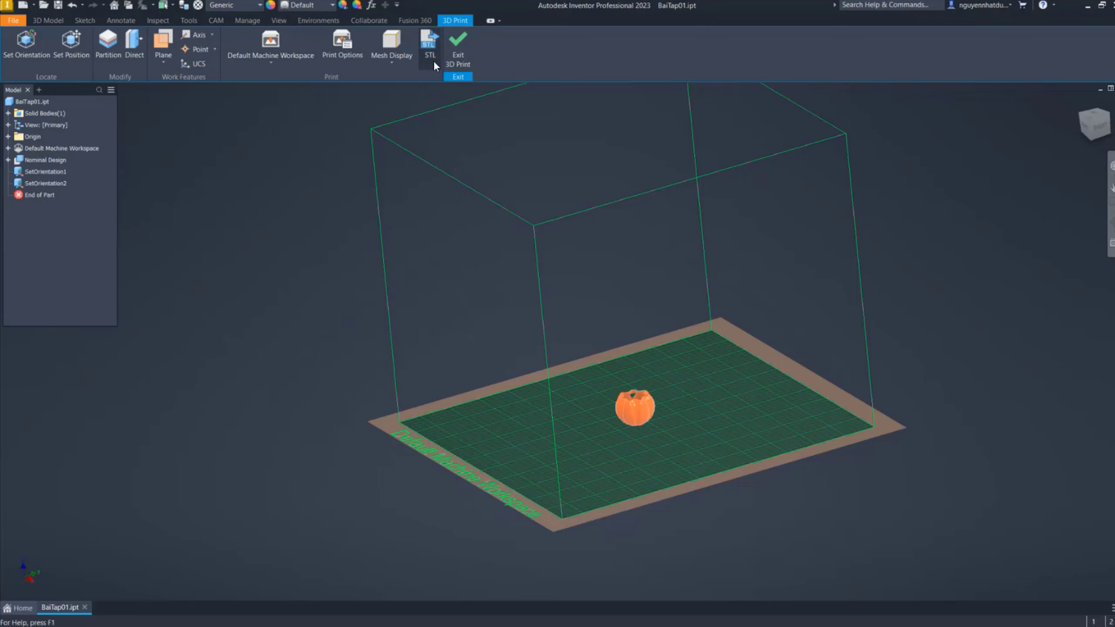
{"action": "left_click", "coordinate": [458, 55]}
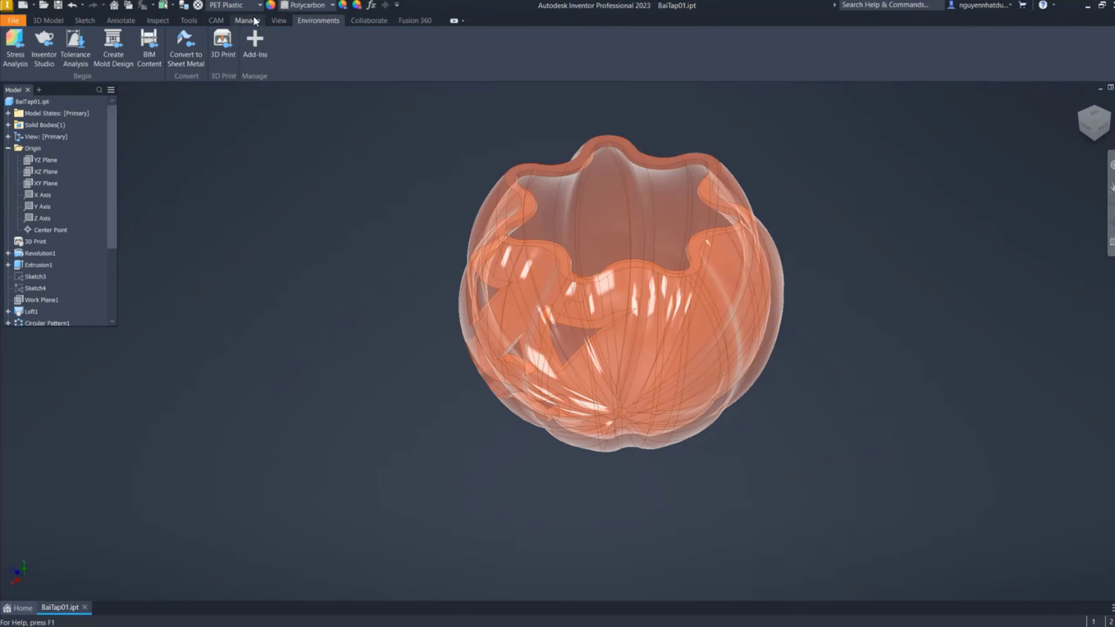
Open ThungThucAnV3.ipt from Google Drive > My Drive > 01ProjectInventorCty2luaAKiet > KietVu
{"action": "left_click", "coordinate": [43, 6]}
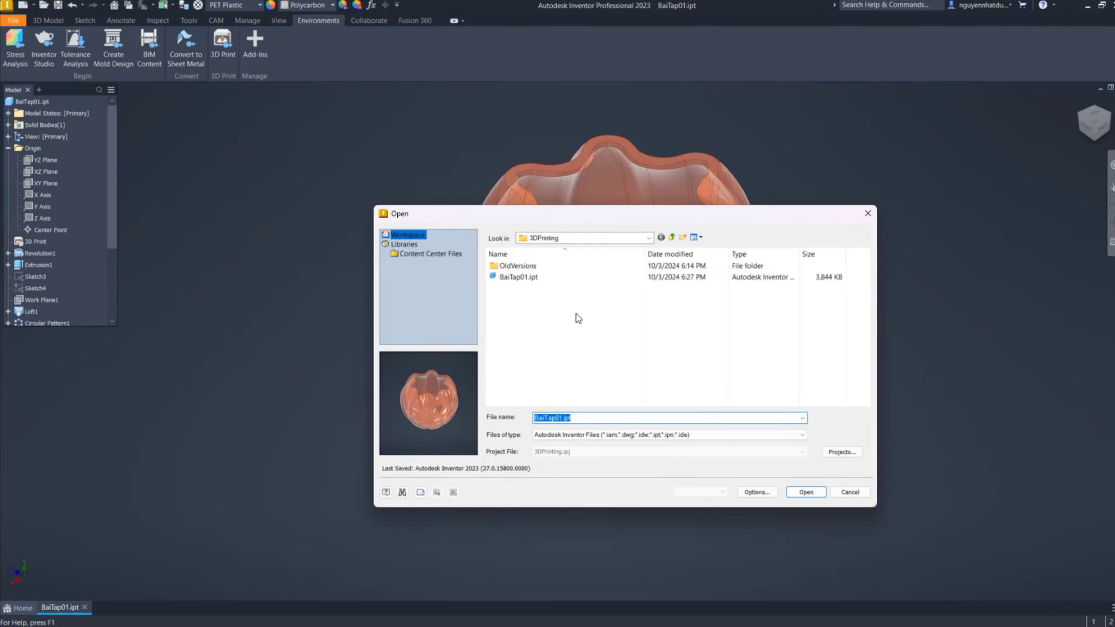
{"action": "left_click", "coordinate": [619, 239]}
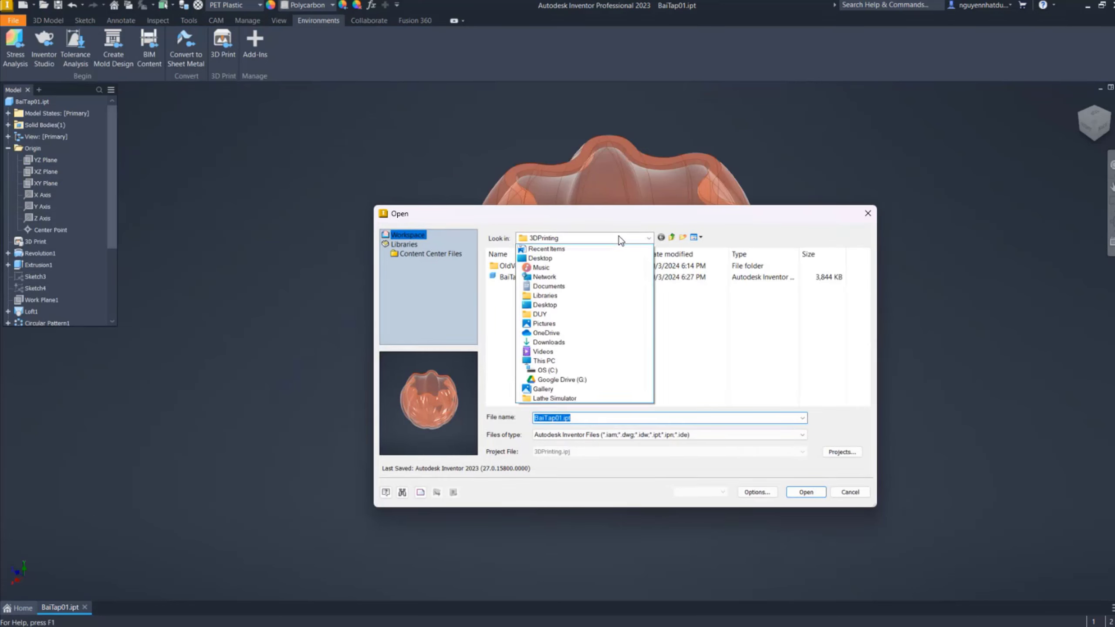
{"action": "left_click", "coordinate": [554, 379]}
{"action": "double_click", "coordinate": [566, 267]}
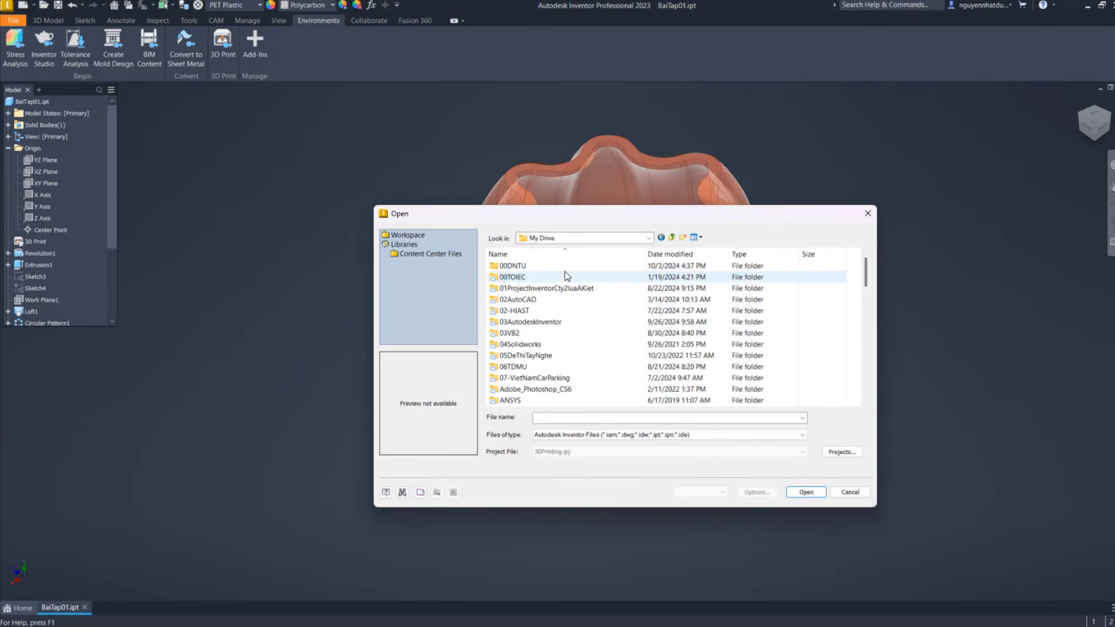
{"action": "double_click", "coordinate": [570, 291]}
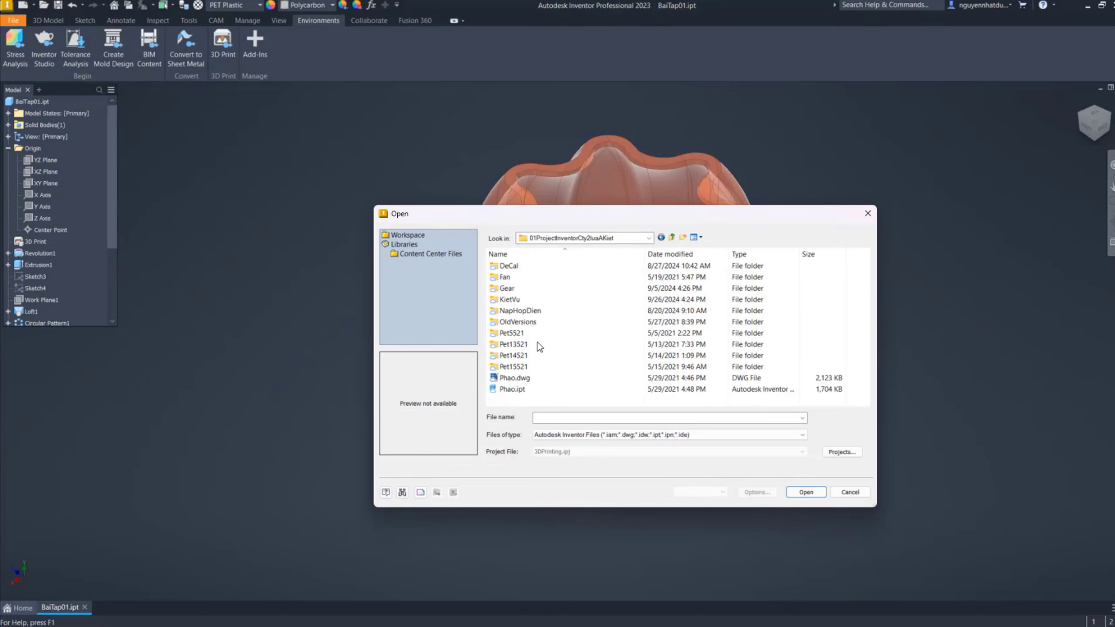
{"action": "double_click", "coordinate": [554, 301]}
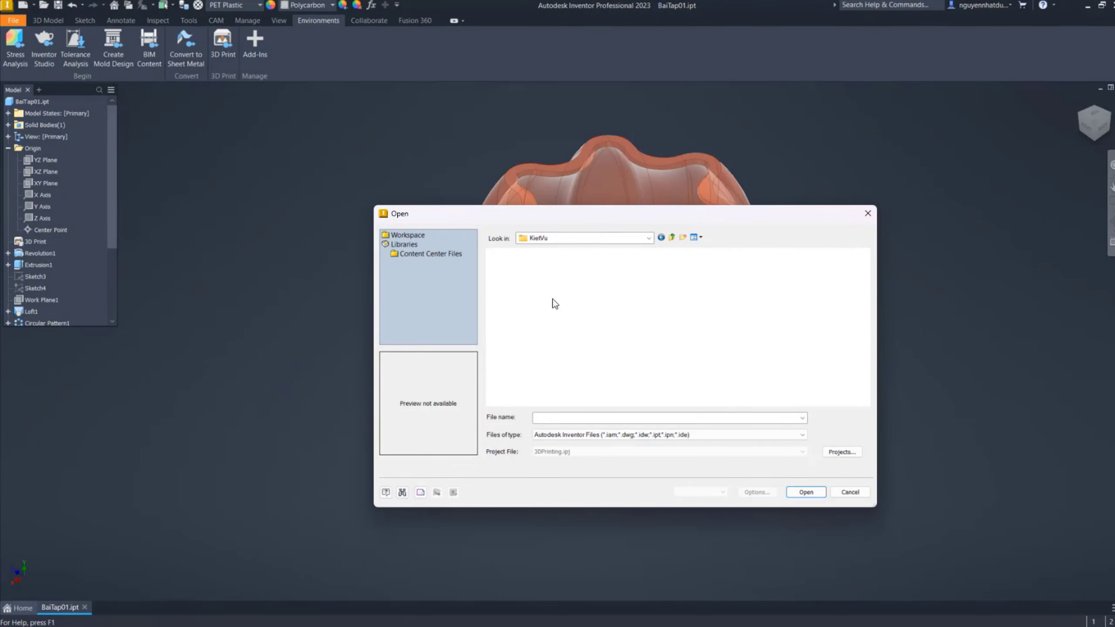
{"action": "scroll", "coordinate": [554, 302], "scroll_direction": "down", "scroll_amount": 4}
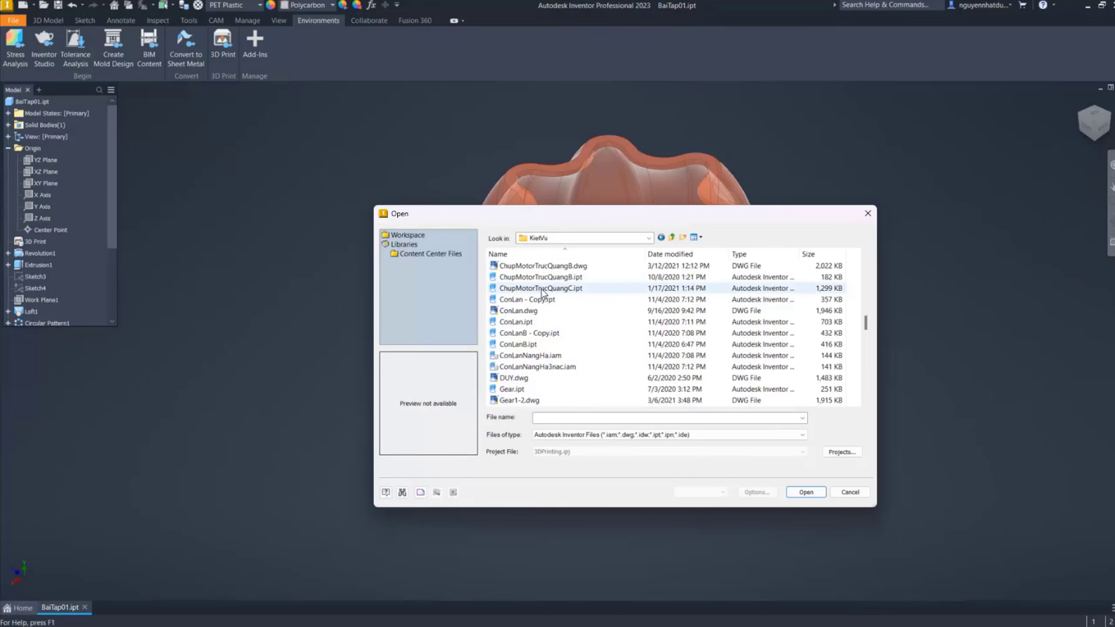
{"action": "scroll", "coordinate": [544, 296], "scroll_direction": "down", "scroll_amount": 5}
{"action": "scroll", "coordinate": [567, 316], "scroll_direction": "down", "scroll_amount": 2}
{"action": "scroll", "coordinate": [571, 326], "scroll_direction": "down", "scroll_amount": 4}
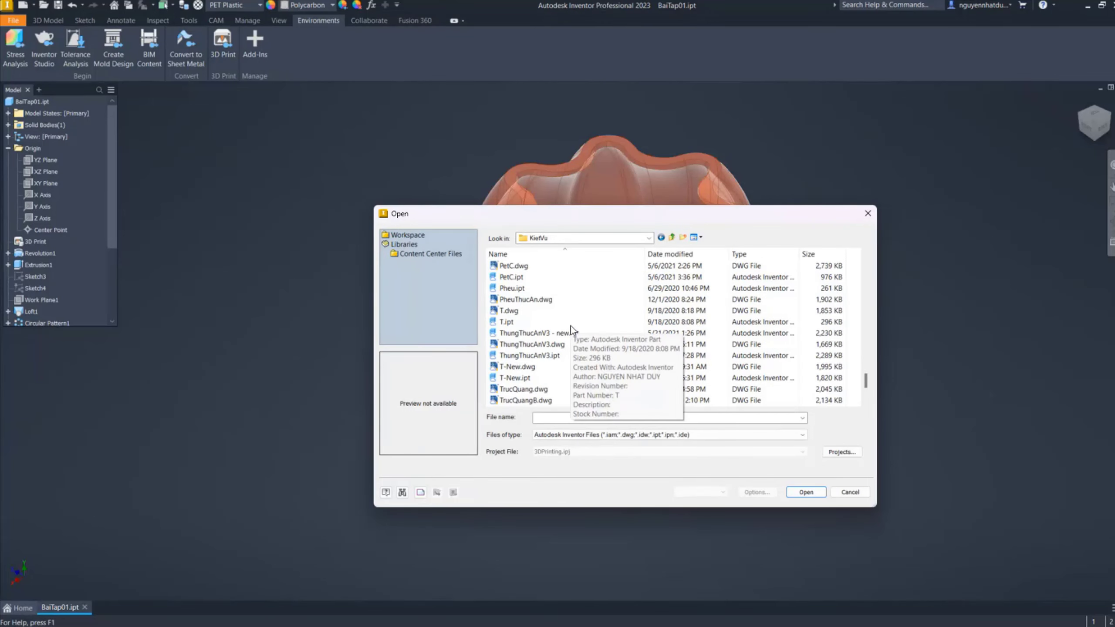
{"action": "double_click", "coordinate": [529, 356]}
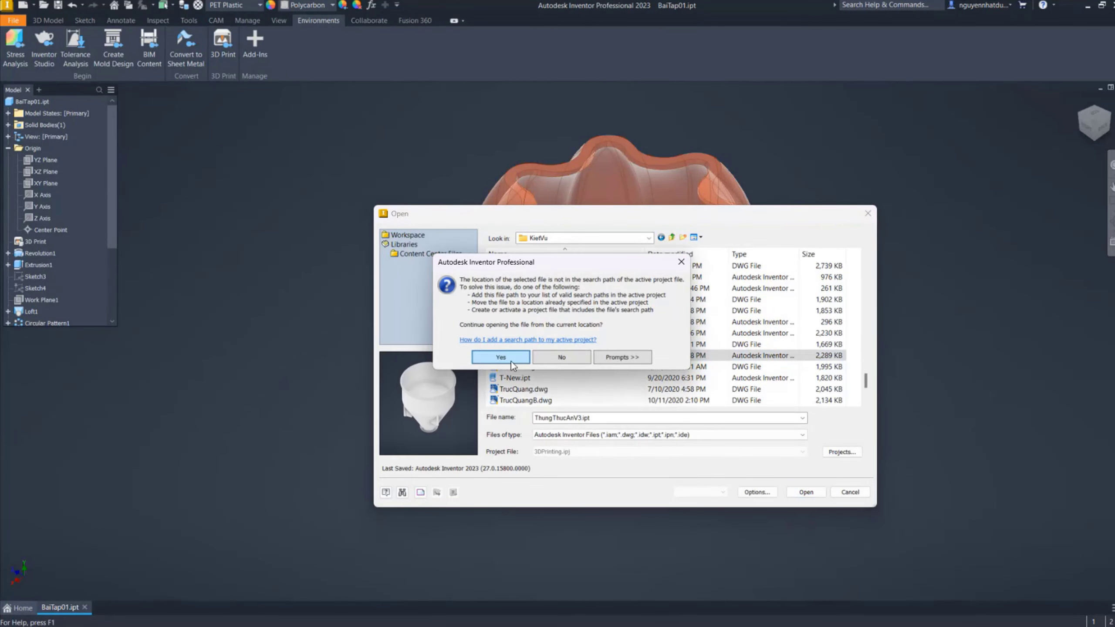
{"action": "left_click", "coordinate": [500, 358]}
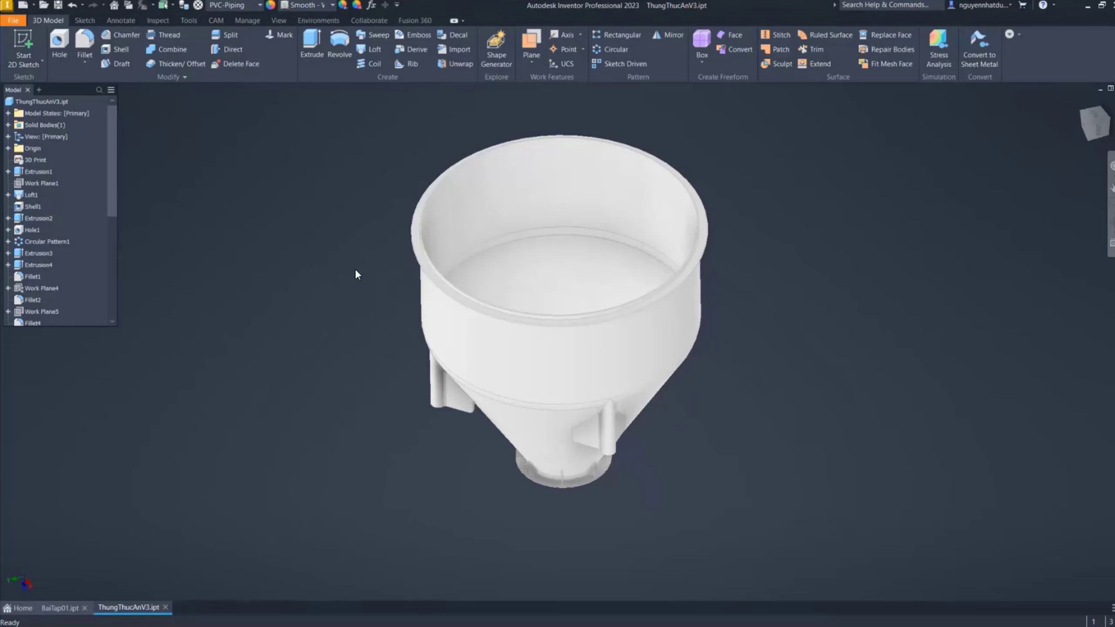
Switch the ThungThucAnV3 hopper into the 3D Print environment on the default printer bed
{"action": "left_click", "coordinate": [330, 19]}
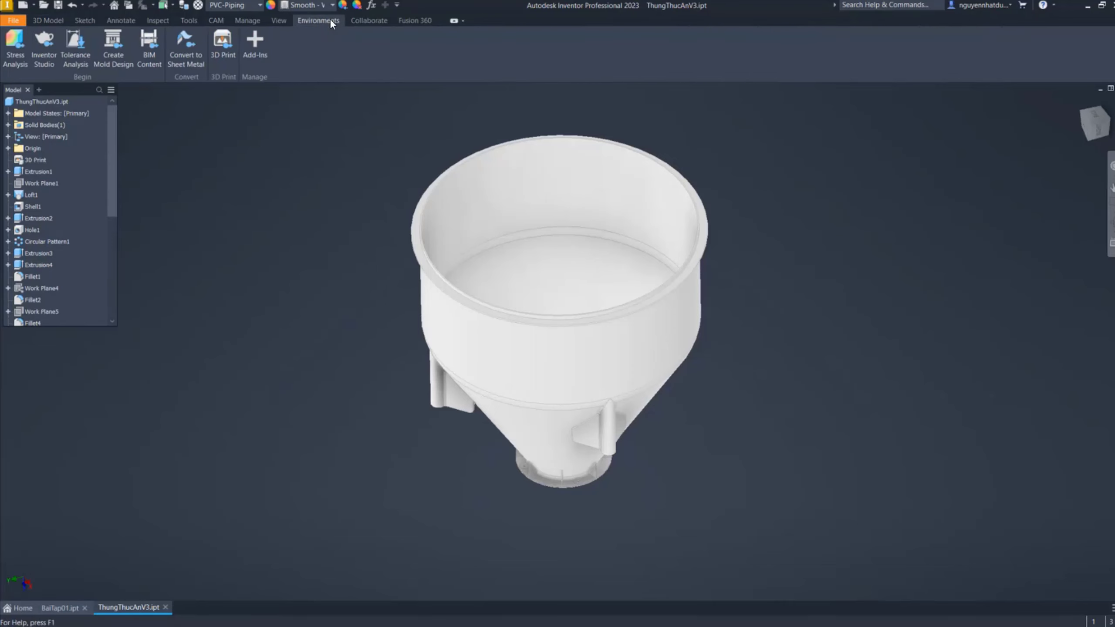
{"action": "left_click", "coordinate": [220, 56]}
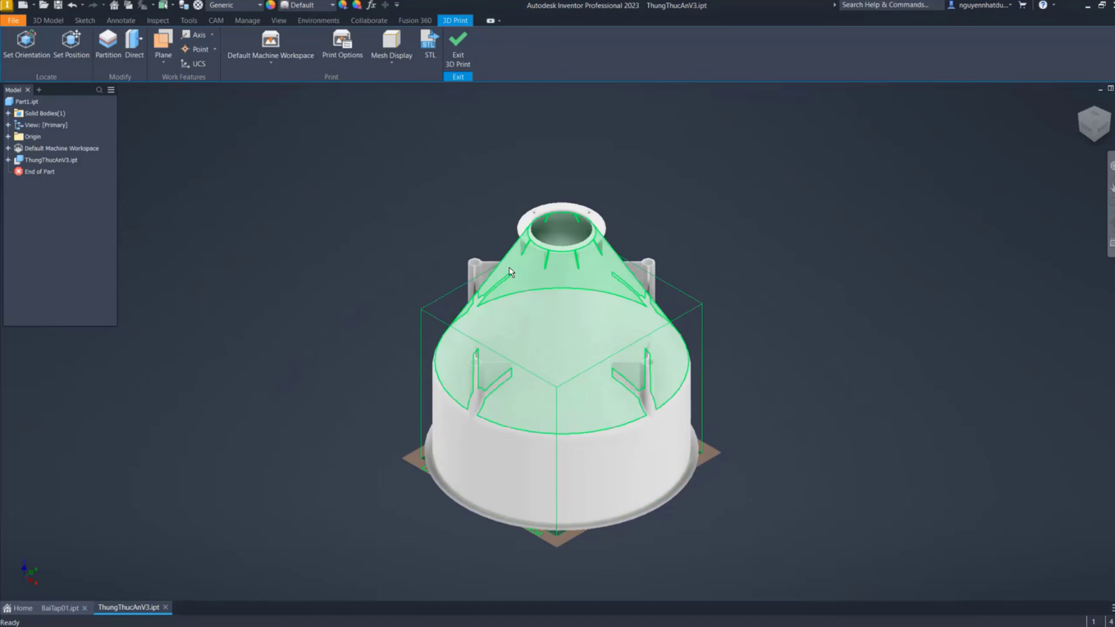
{"action": "scroll", "coordinate": [455, 281], "scroll_direction": "up", "scroll_amount": 3}
{"action": "scroll", "coordinate": [593, 311], "scroll_direction": "up", "scroll_amount": 1}
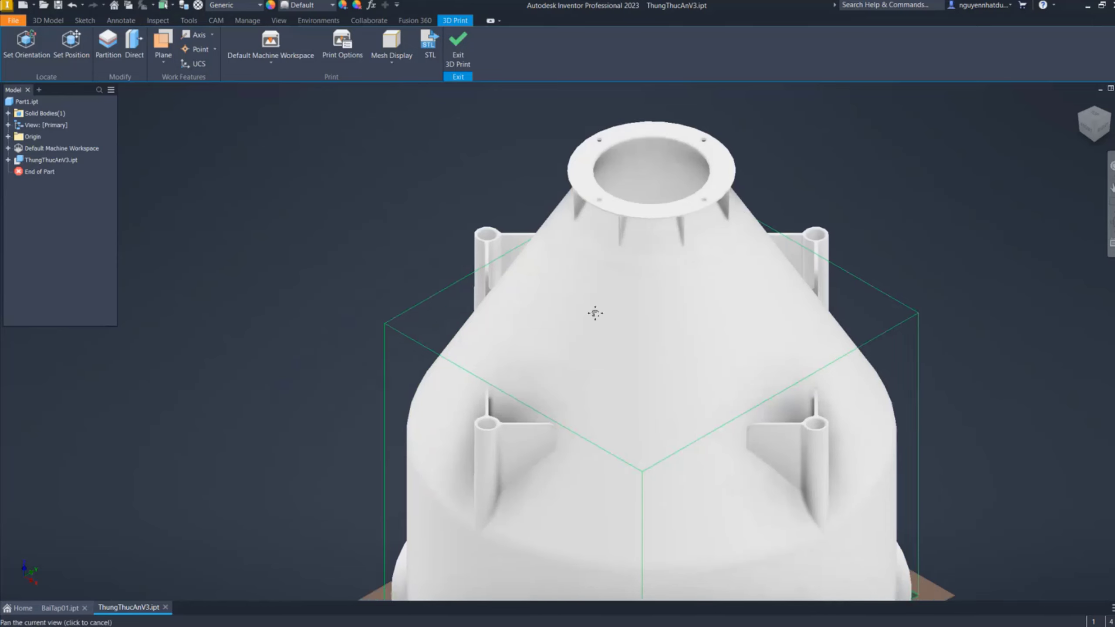
{"action": "scroll", "coordinate": [577, 319], "scroll_direction": "down", "scroll_amount": 5}
{"action": "scroll", "coordinate": [556, 301], "scroll_direction": "up", "scroll_amount": 4}
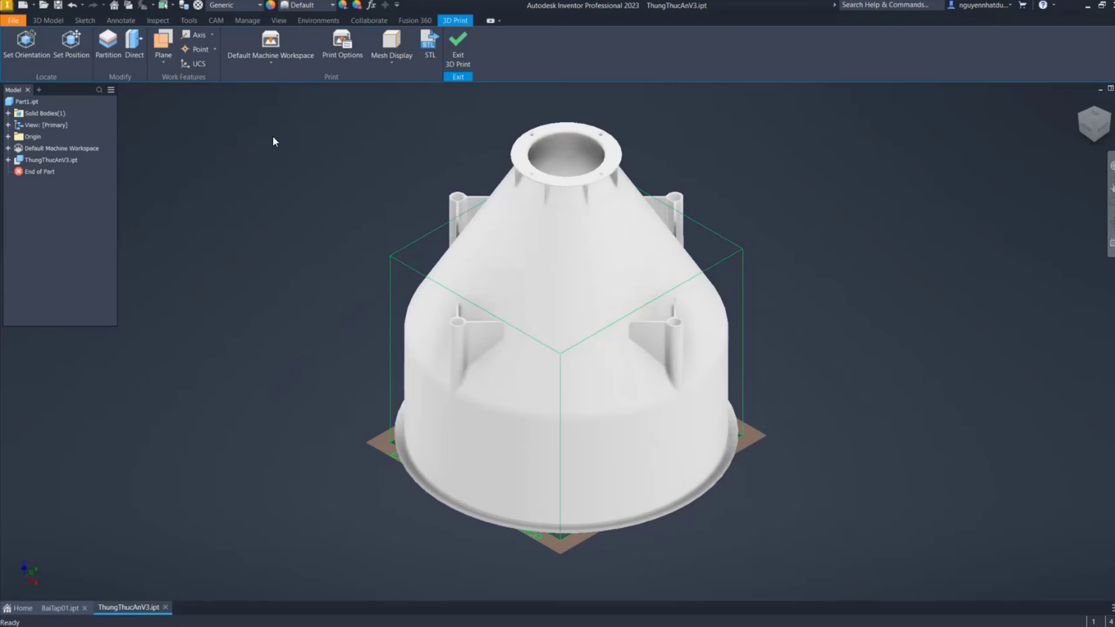
{"action": "left_click", "coordinate": [665, 390]}
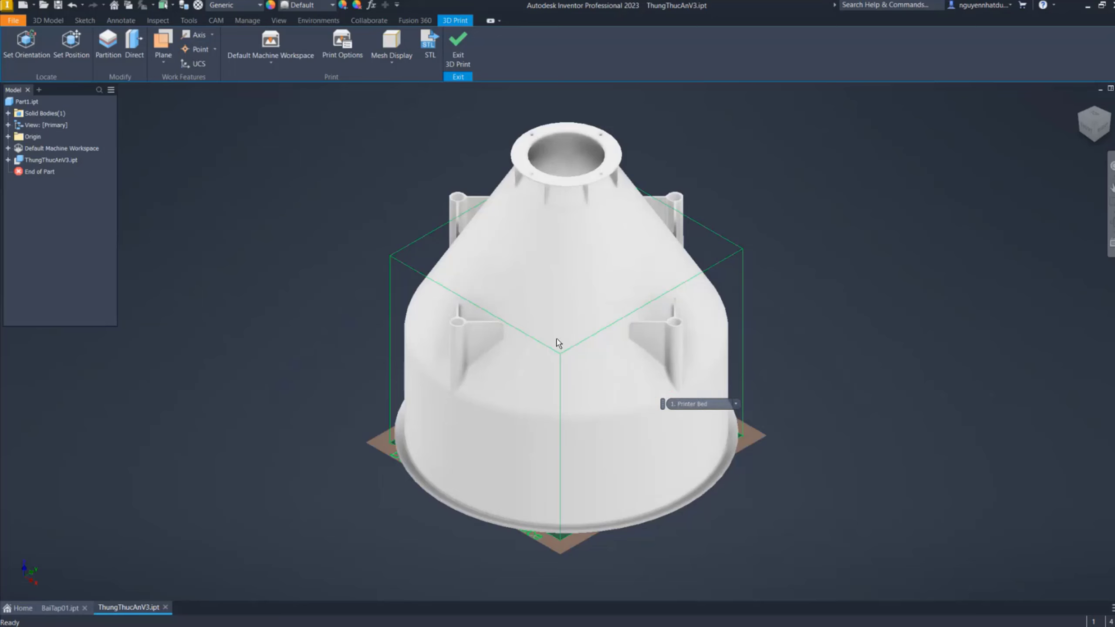
Partition the hopper body along the origin XZ Plane
{"action": "left_click", "coordinate": [109, 42]}
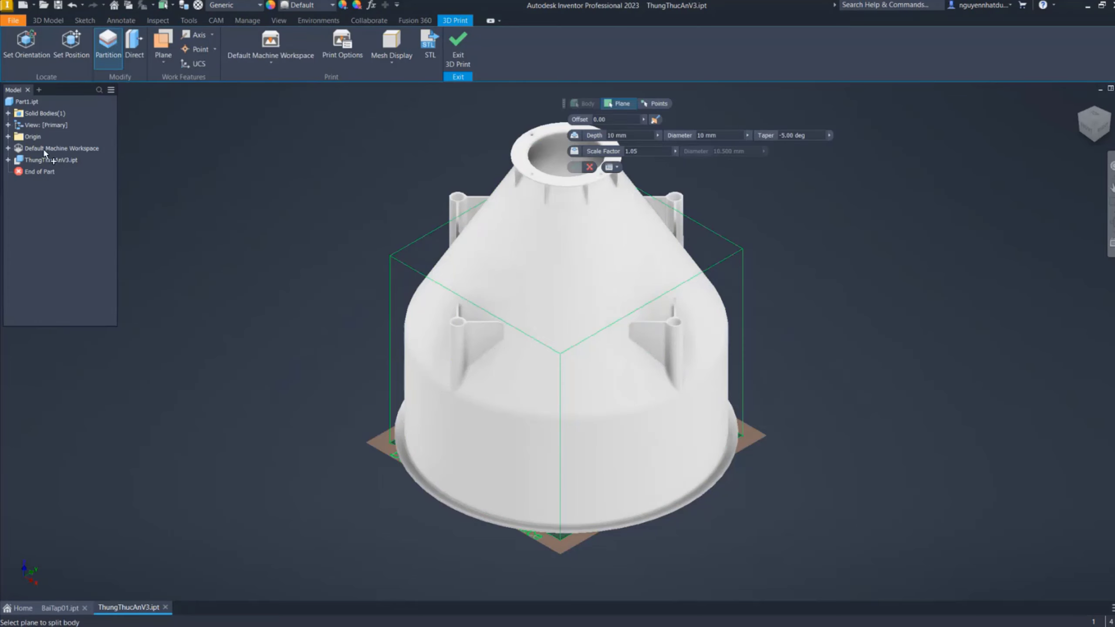
{"action": "left_click", "coordinate": [8, 136]}
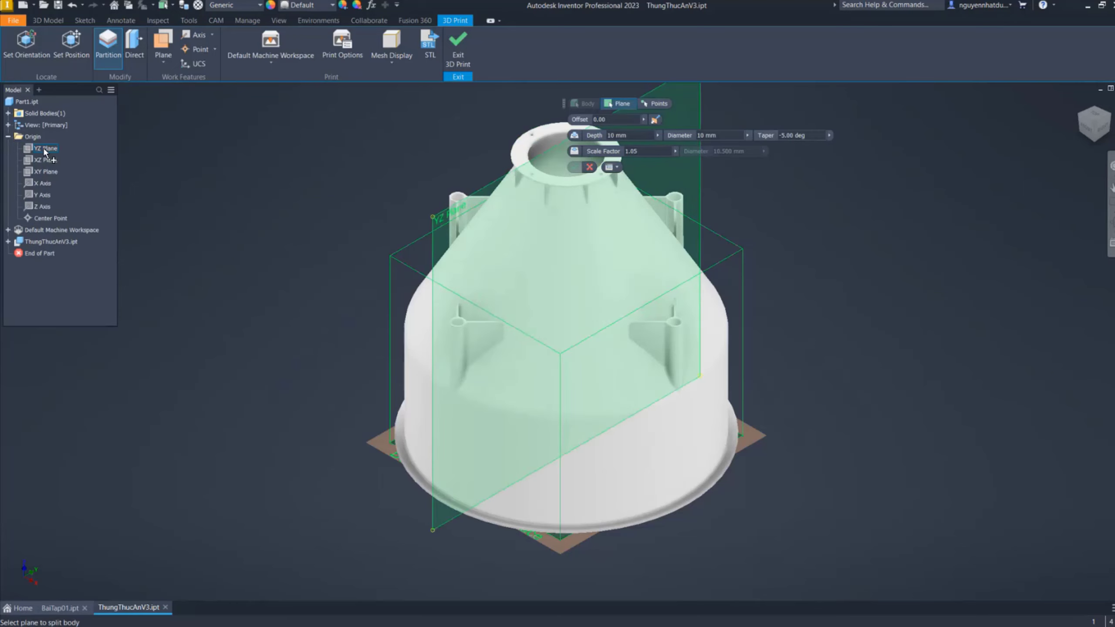
{"action": "left_click", "coordinate": [45, 160]}
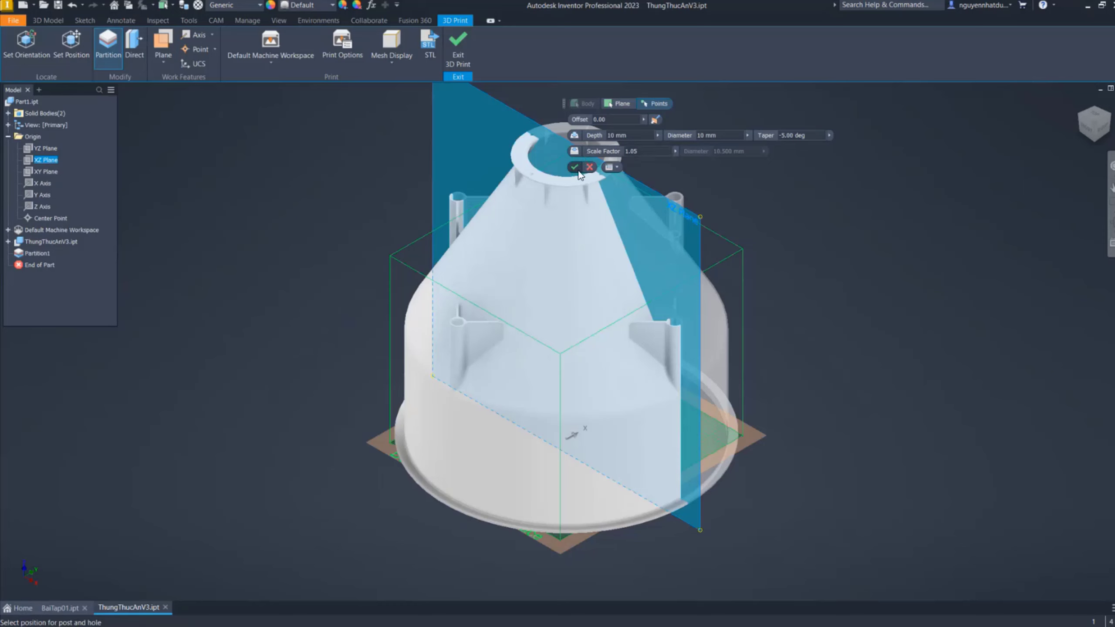
{"action": "key", "text": "Return"}
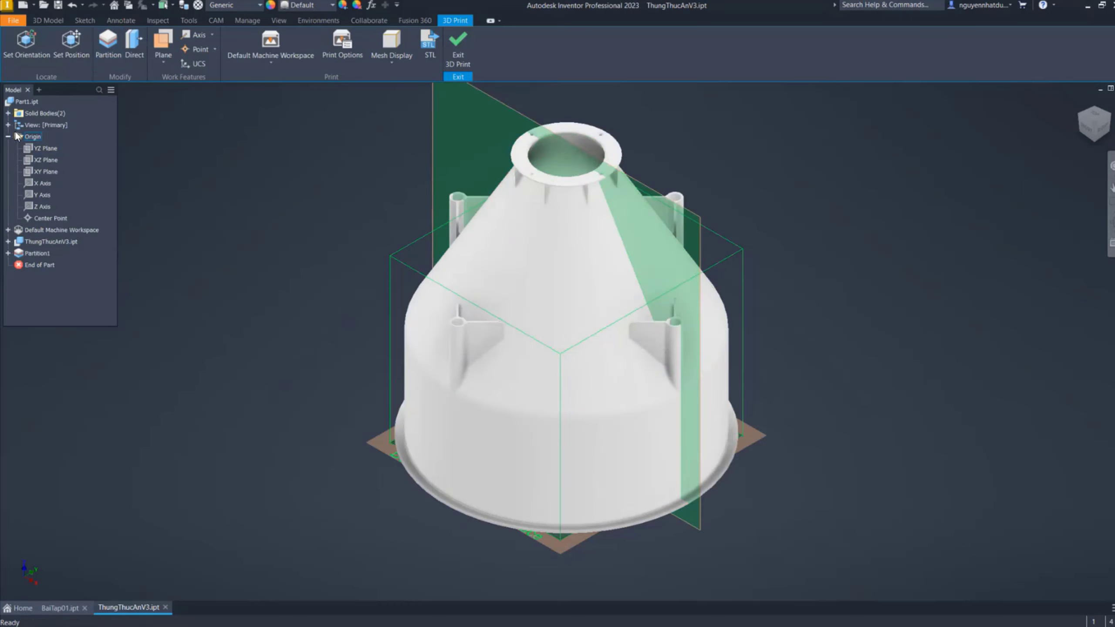
Hide the Solid3 half of the split hopper
{"action": "left_click", "coordinate": [8, 113]}
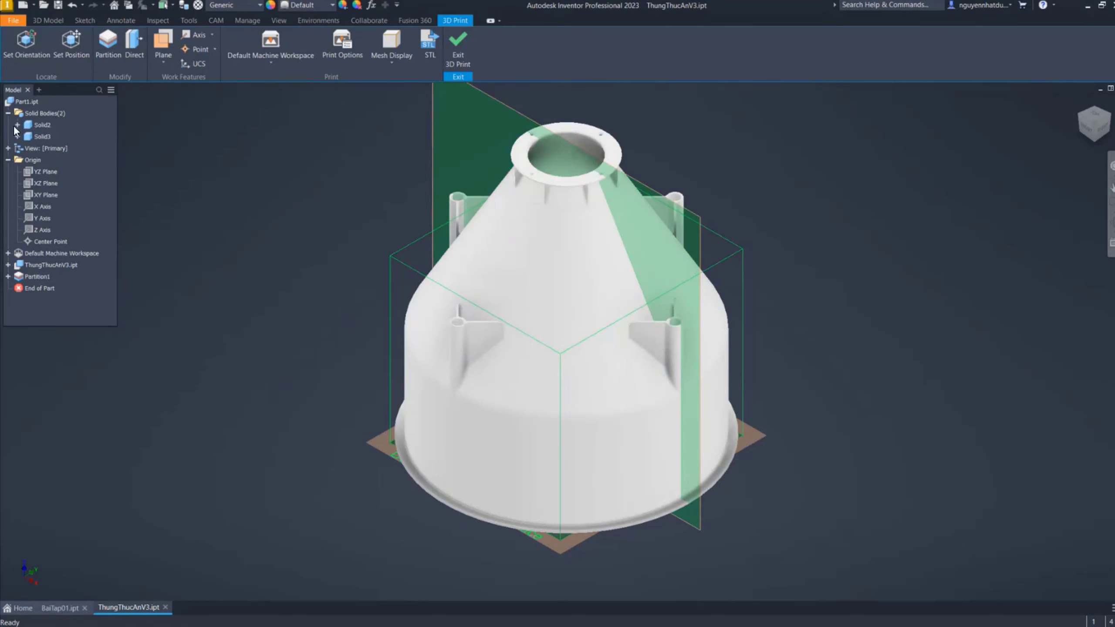
{"action": "left_click", "coordinate": [43, 138]}
{"action": "right_click", "coordinate": [43, 138]}
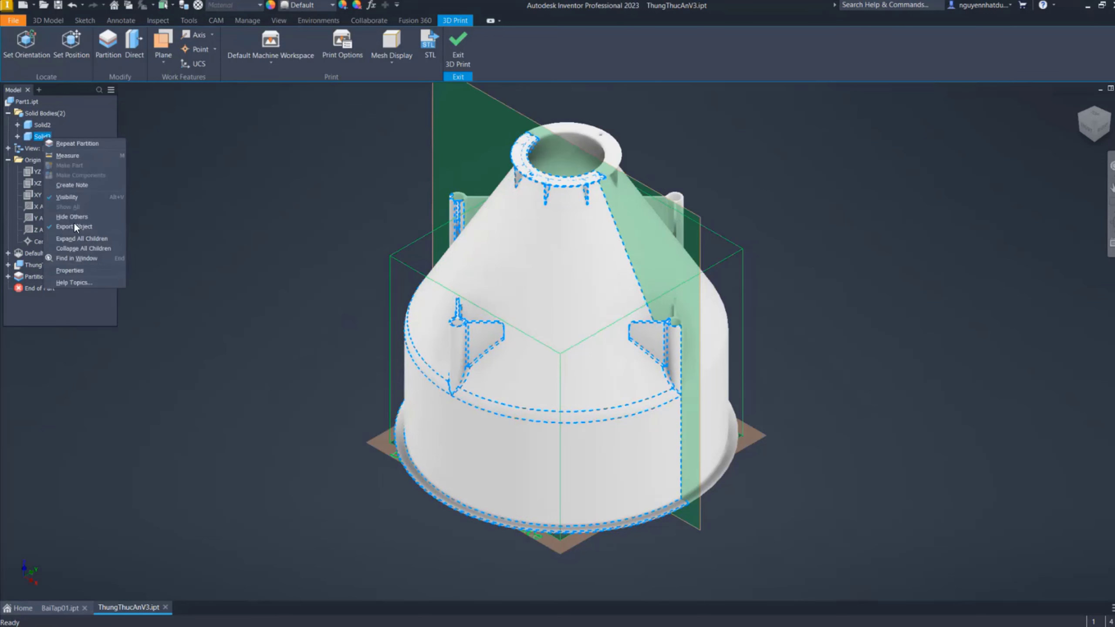
{"action": "left_click", "coordinate": [70, 198]}
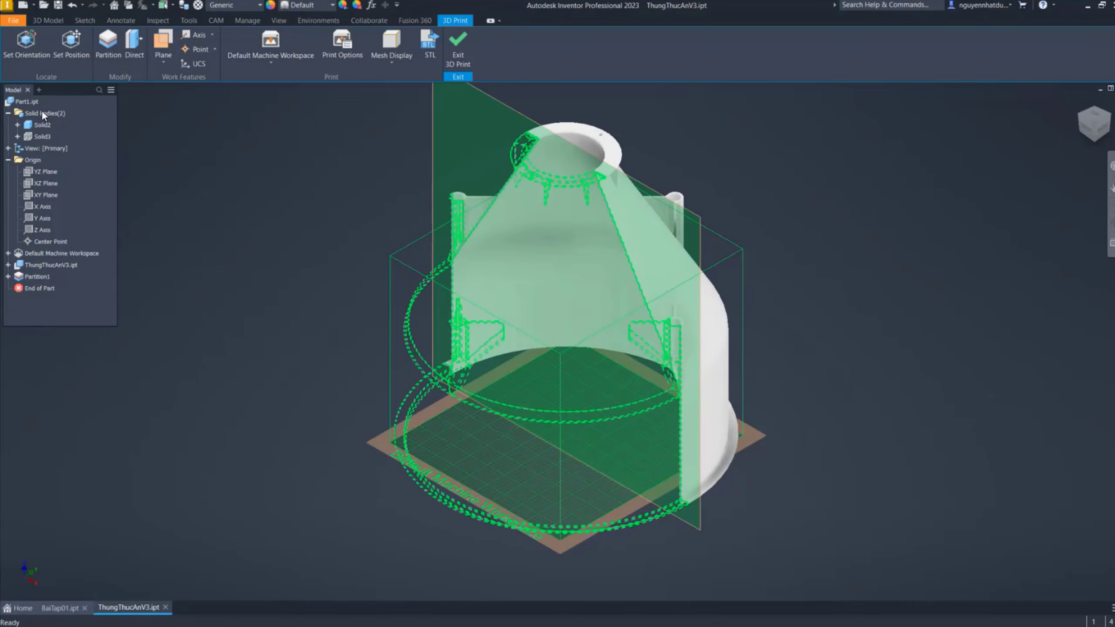
Partition Solid2 with a plane offset about -295 mm from the top ring face
{"action": "left_click", "coordinate": [42, 125]}
{"action": "left_click", "coordinate": [108, 44]}
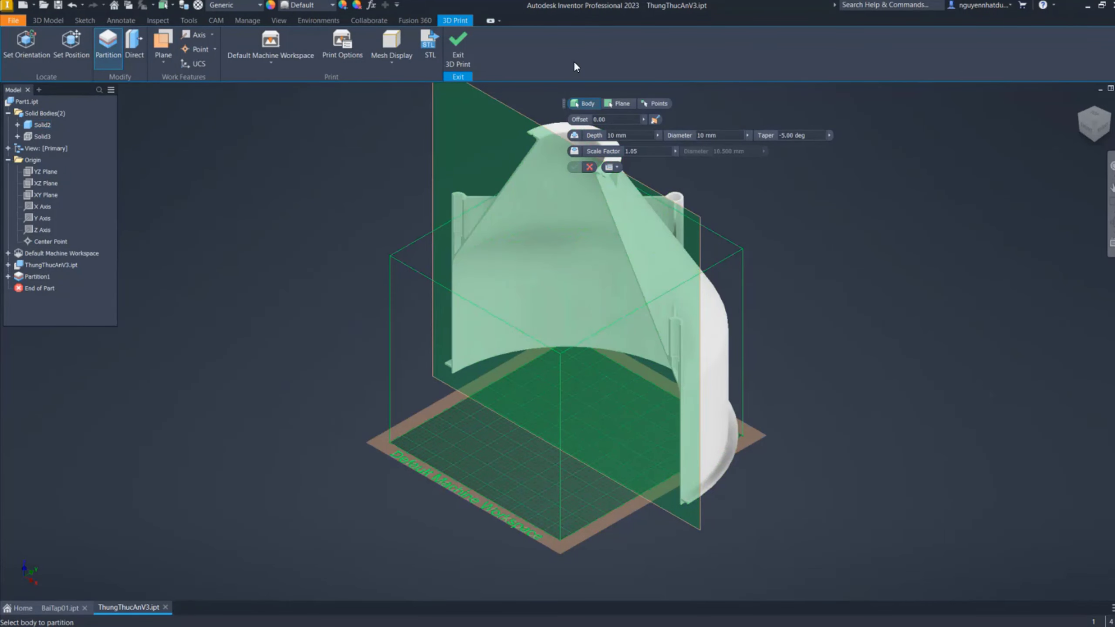
{"action": "scroll", "coordinate": [556, 105], "scroll_direction": "up", "scroll_amount": 3}
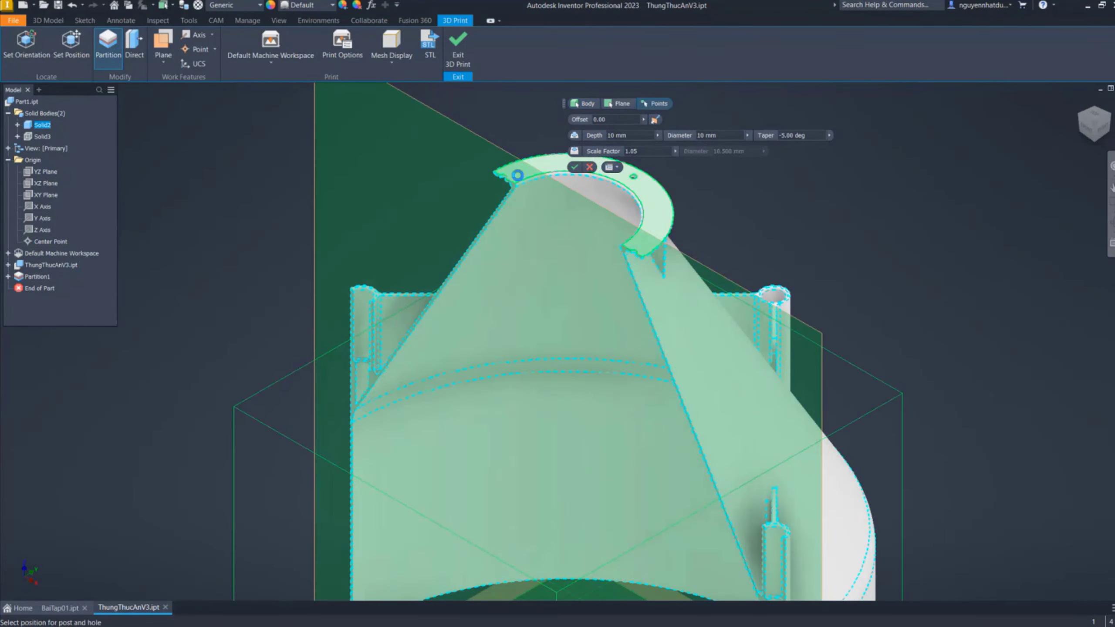
{"action": "left_click", "coordinate": [526, 177]}
{"action": "scroll", "coordinate": [574, 185], "scroll_direction": "down", "scroll_amount": 3}
{"action": "left_click", "coordinate": [572, 184]}
{"action": "left_click_drag", "start_coordinate": [570, 181], "coordinate": [578, 333]}
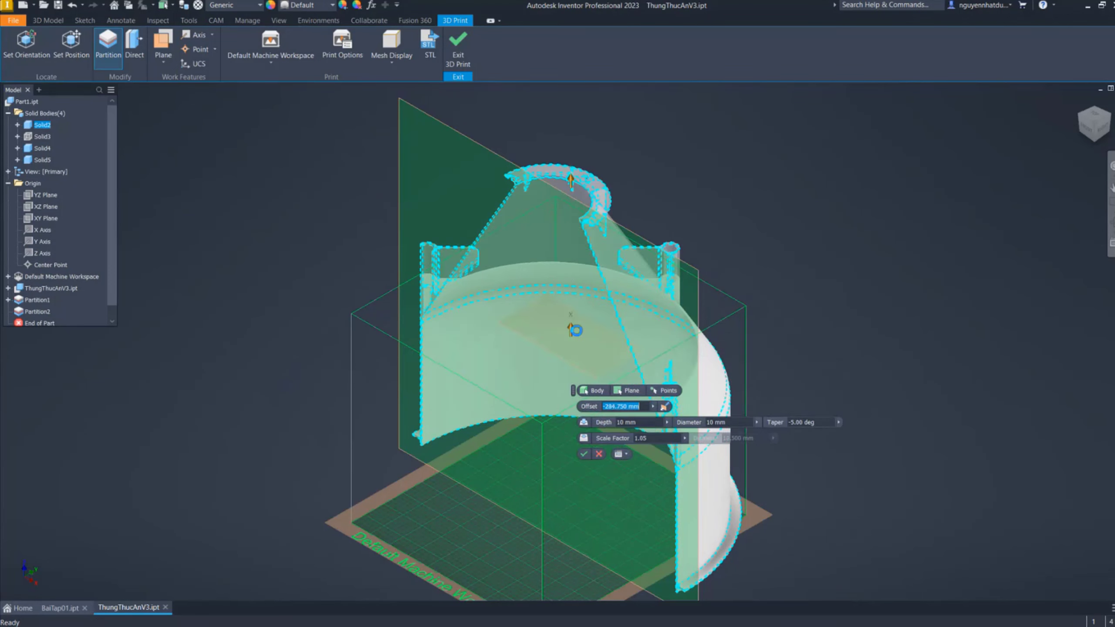
{"action": "left_click_drag", "start_coordinate": [579, 332], "coordinate": [580, 478]}
{"action": "left_click", "coordinate": [558, 588]}
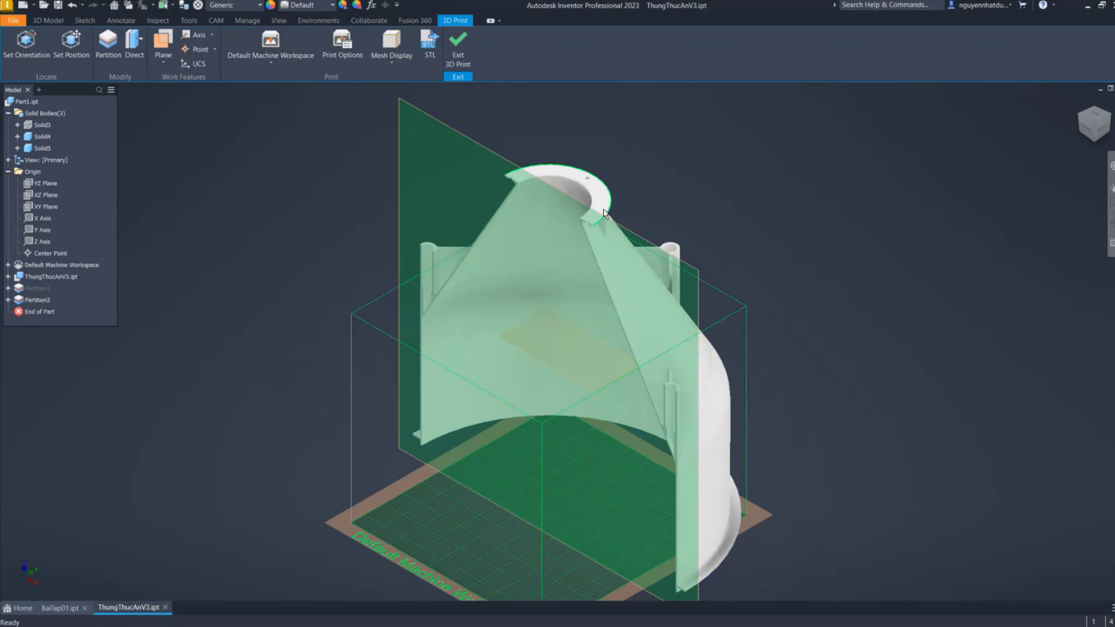
{"action": "left_click", "coordinate": [42, 148]}
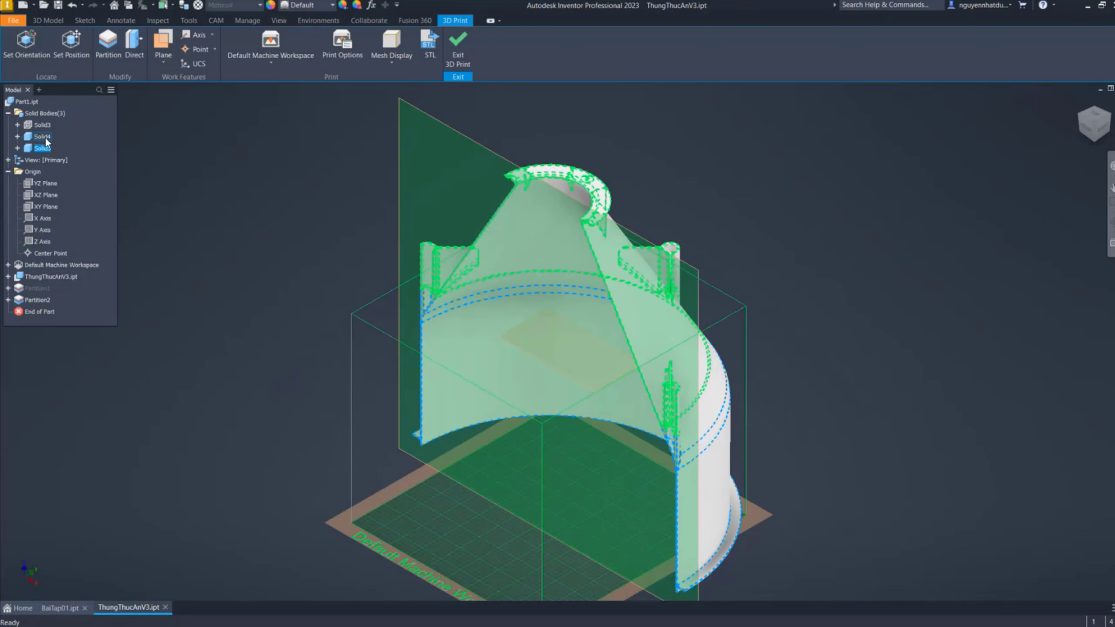
{"action": "left_click", "coordinate": [42, 136]}
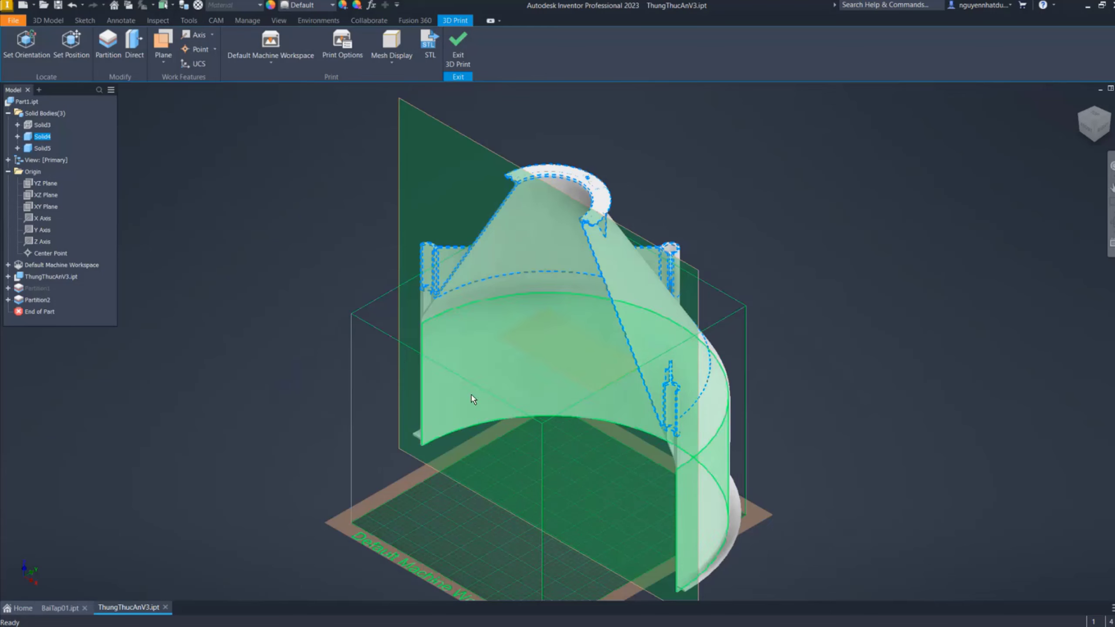
{"action": "scroll", "coordinate": [398, 359], "scroll_direction": "down", "scroll_amount": 3}
Hide the Solid5 body, then make it visible again
{"action": "left_click", "coordinate": [335, 289]}
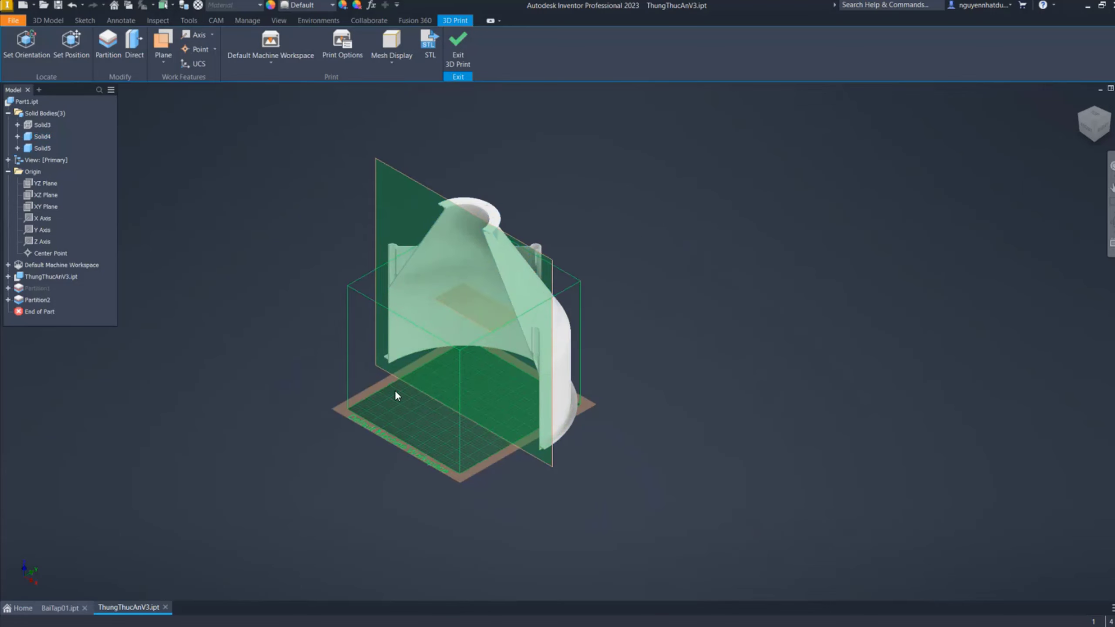
{"action": "scroll", "coordinate": [405, 423], "scroll_direction": "up", "scroll_amount": 2}
{"action": "scroll", "coordinate": [420, 427], "scroll_direction": "down", "scroll_amount": 1}
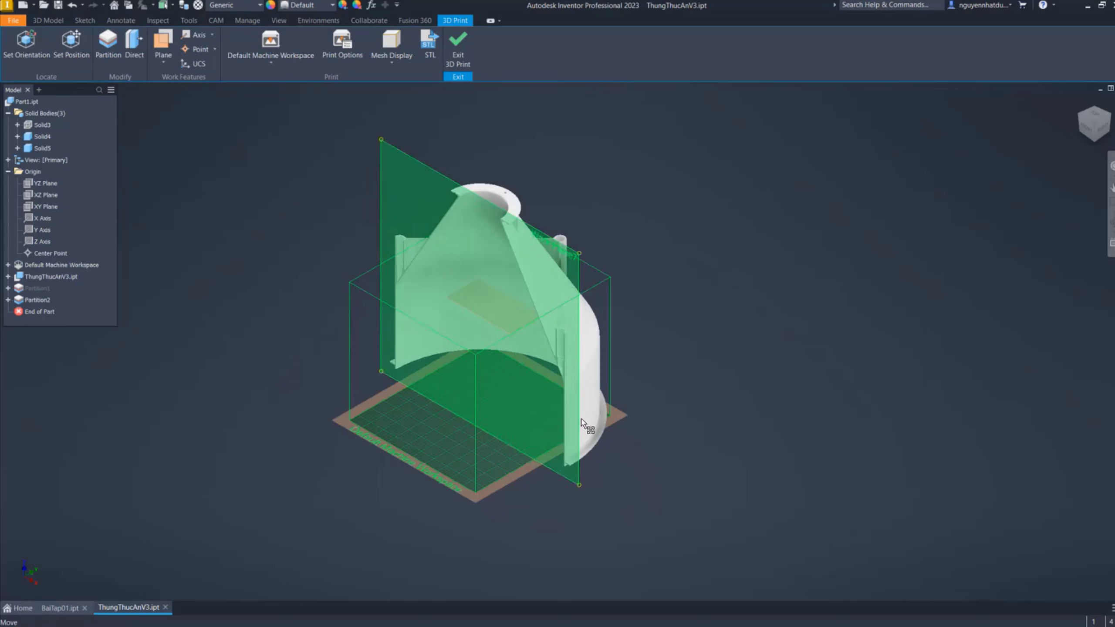
{"action": "right_click", "coordinate": [48, 147]}
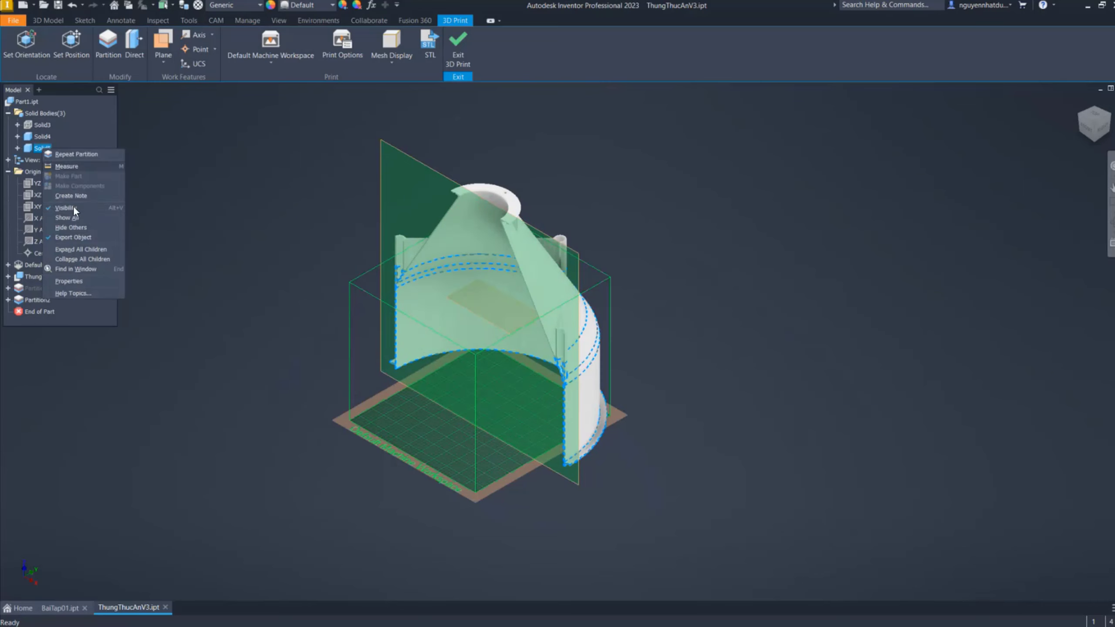
{"action": "left_click", "coordinate": [73, 167]}
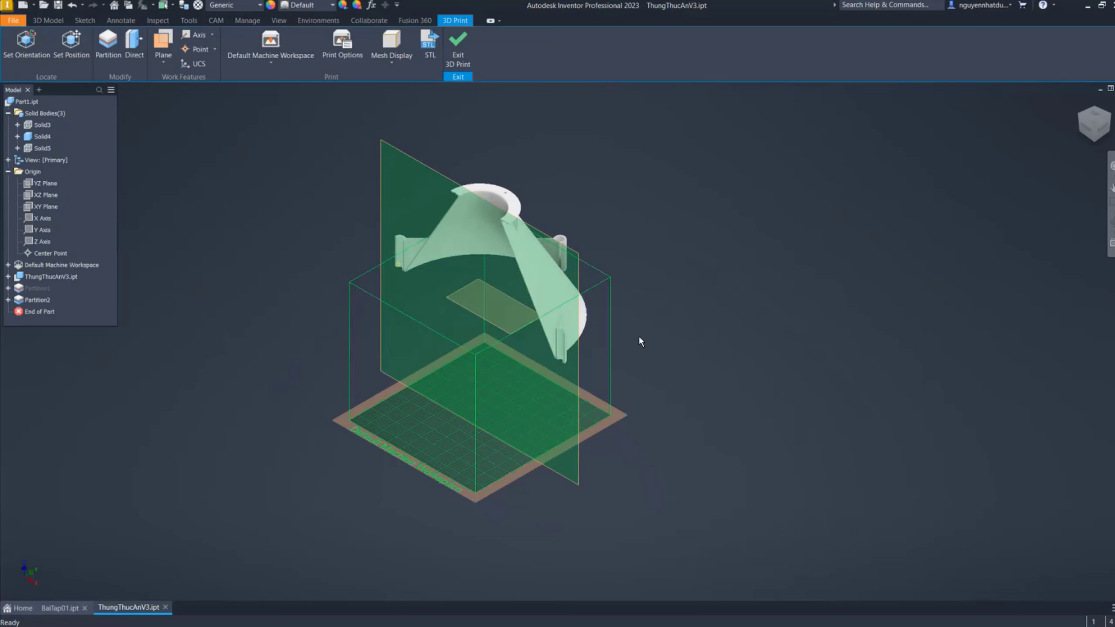
{"action": "right_click", "coordinate": [42, 150]}
{"action": "left_click", "coordinate": [65, 198]}
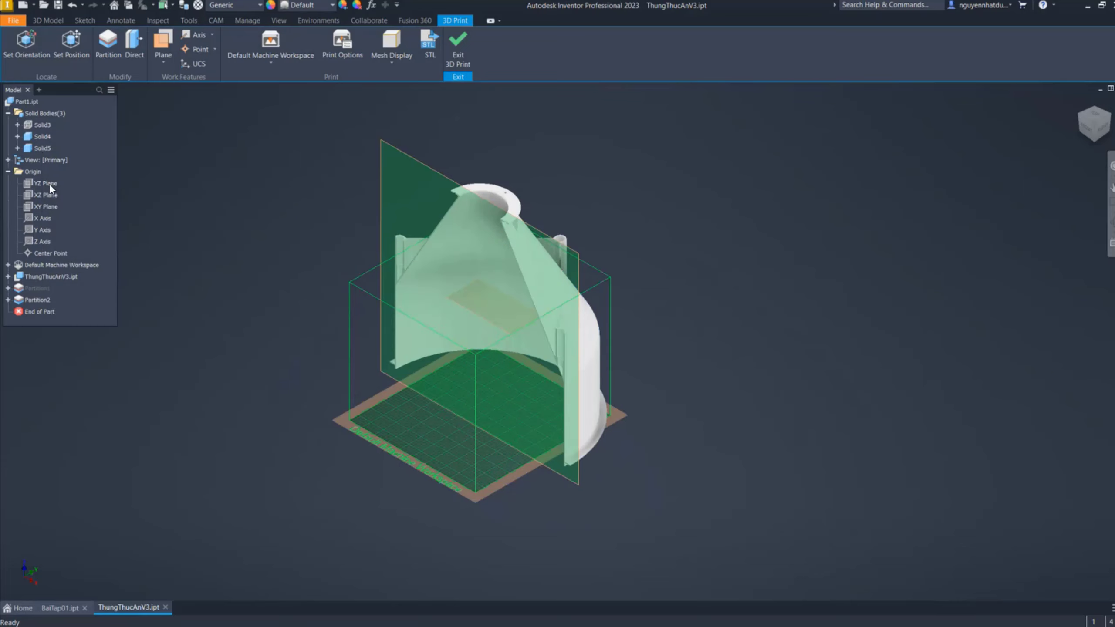
Select Solid4 as the body to reorient for printing
{"action": "left_click", "coordinate": [41, 138]}
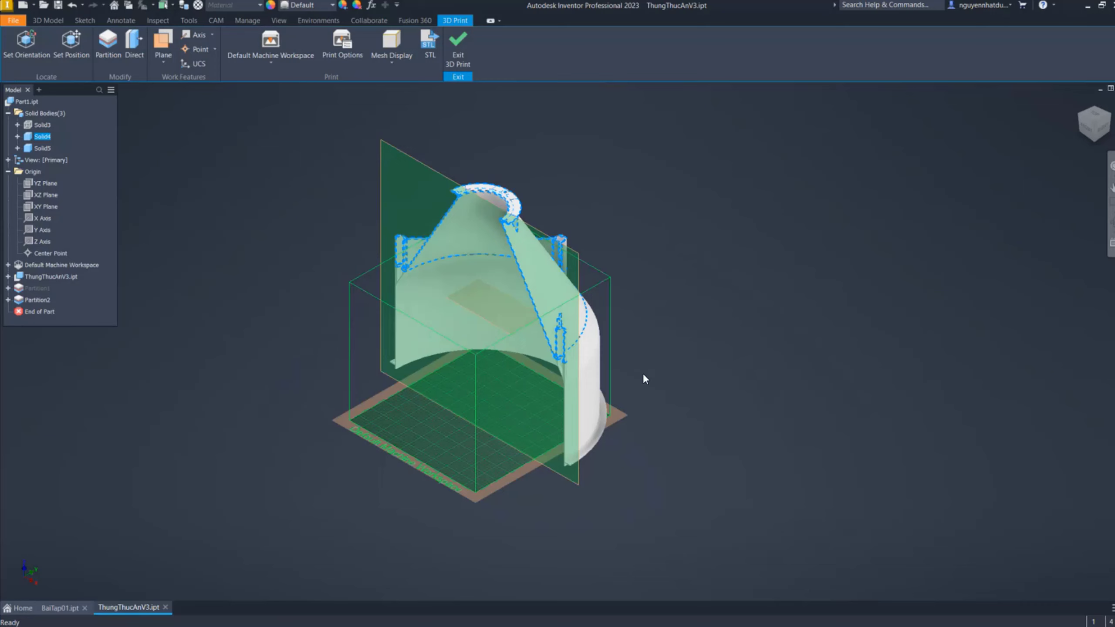
{"action": "left_click", "coordinate": [113, 50]}
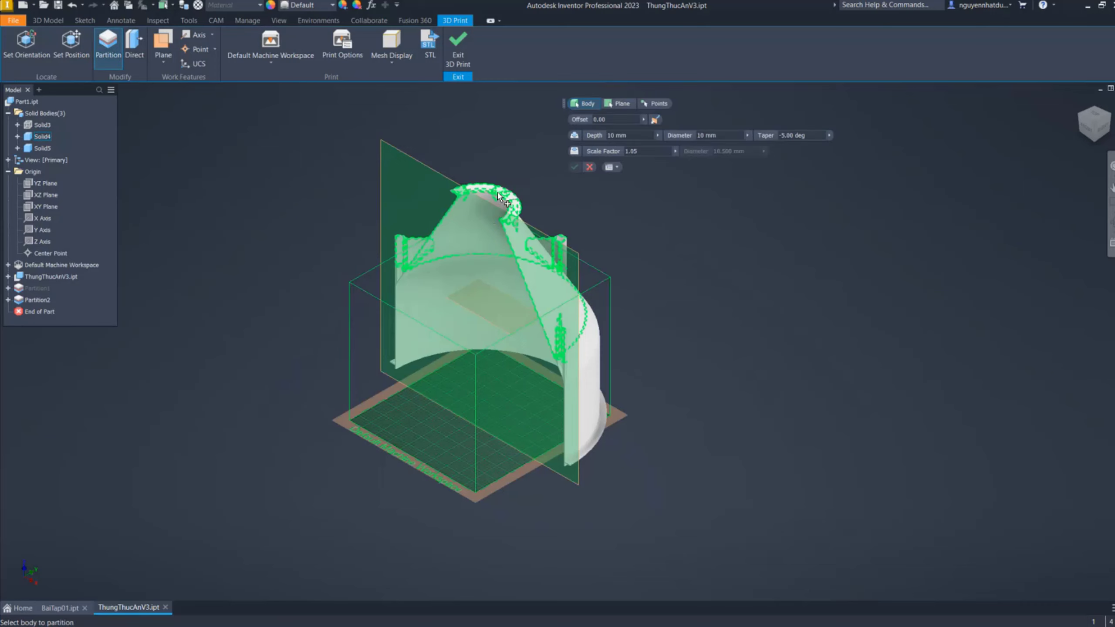
{"action": "left_click", "coordinate": [26, 44]}
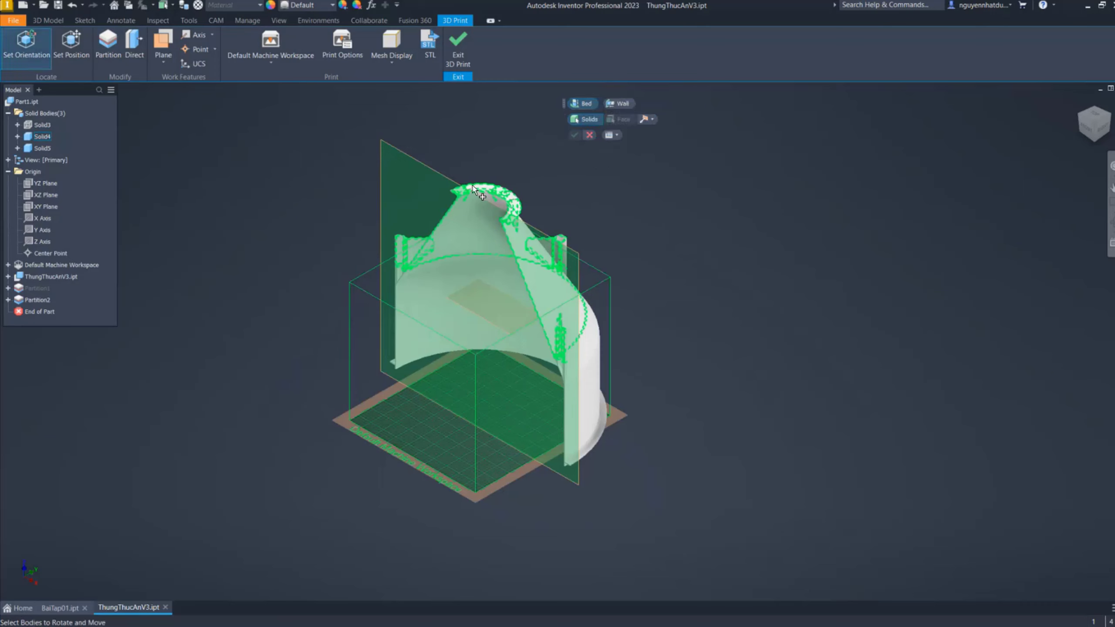
Pick the Solid4 funnel for Set Orientation, then cancel the command
{"action": "left_click", "coordinate": [462, 196]}
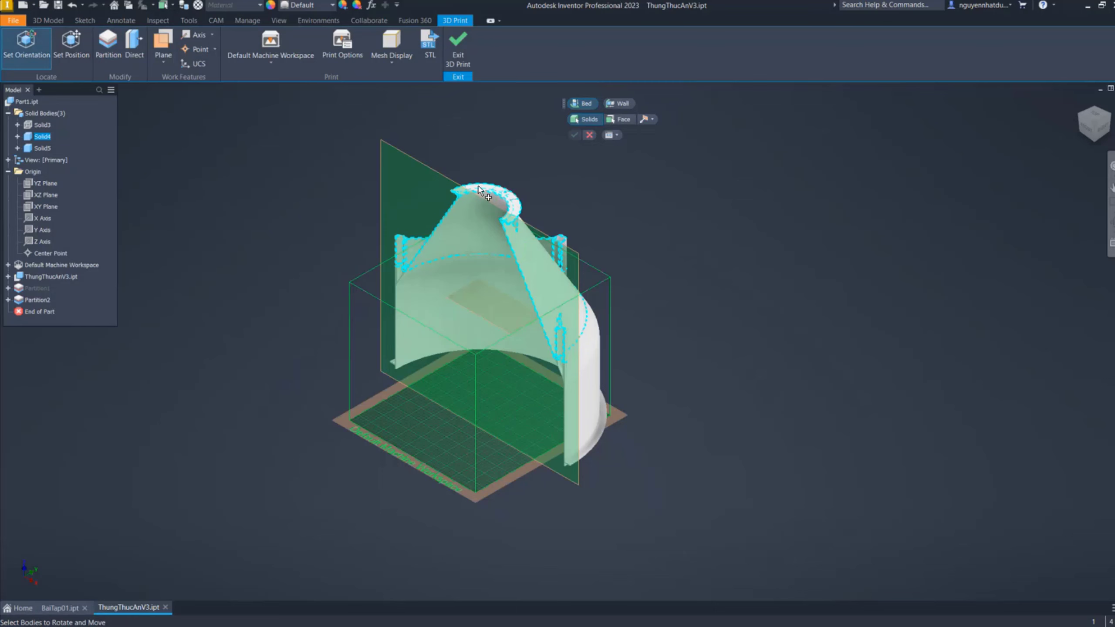
{"action": "scroll", "coordinate": [481, 189], "scroll_direction": "up", "scroll_amount": 5}
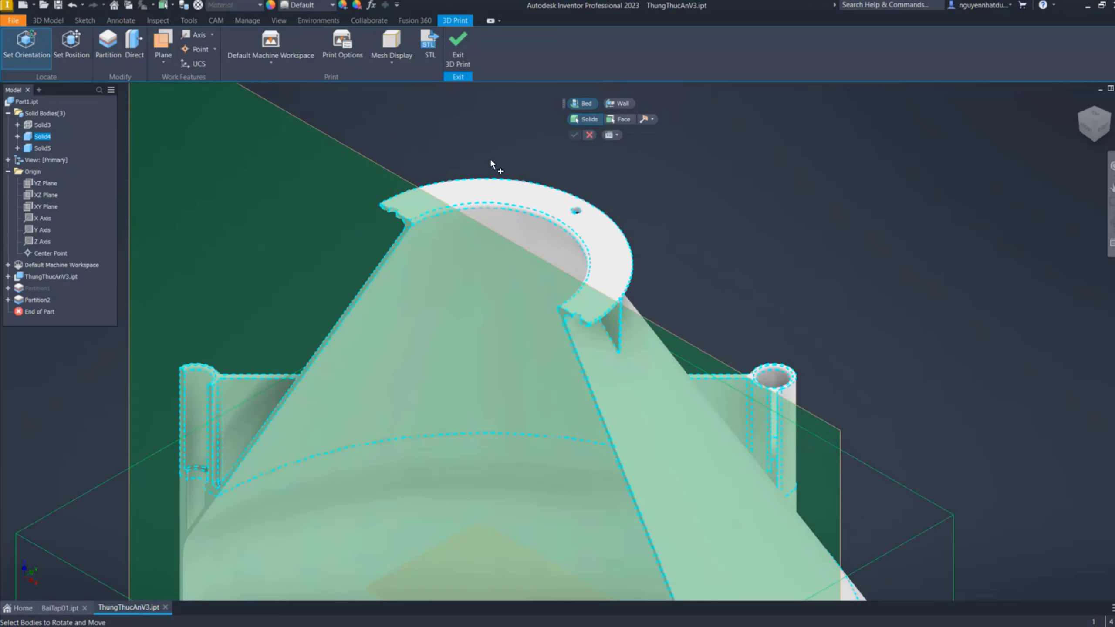
{"action": "left_click", "coordinate": [440, 186]}
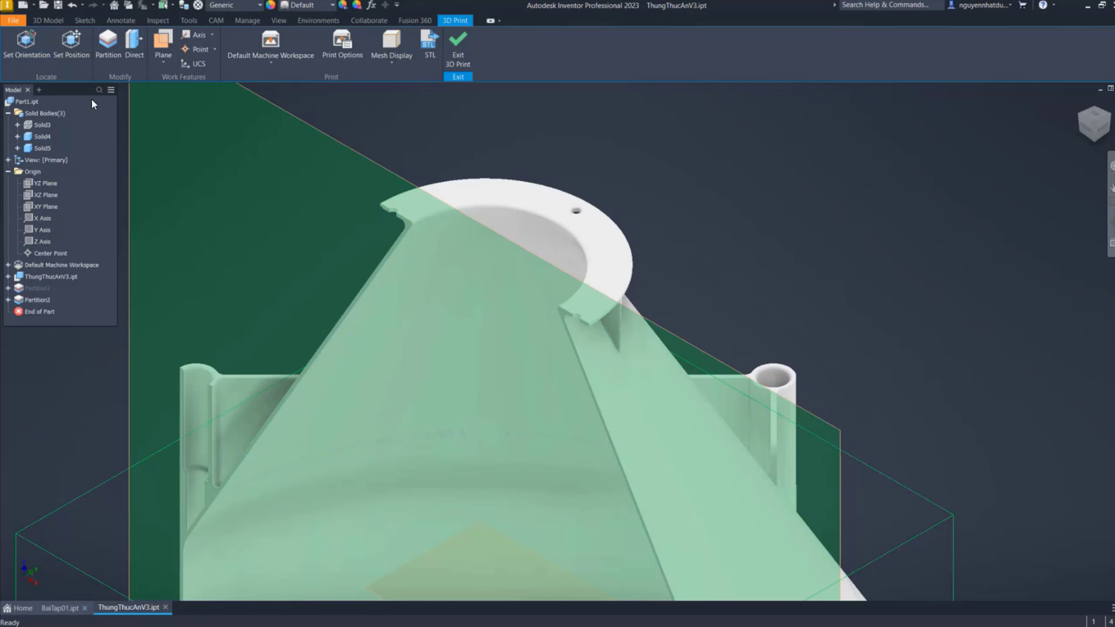
{"action": "left_click", "coordinate": [491, 203]}
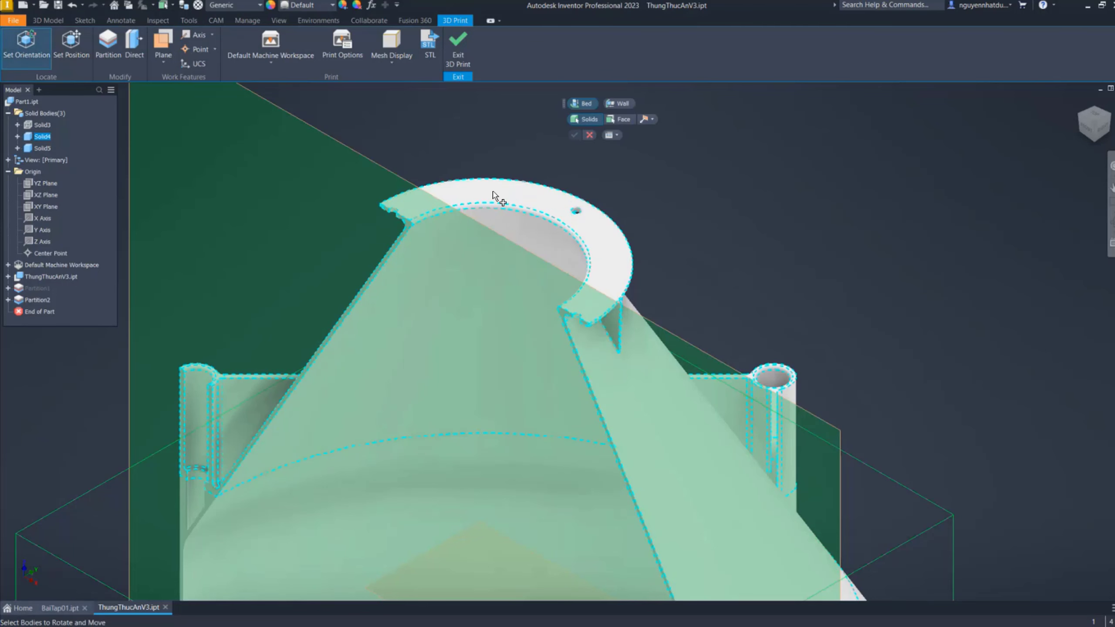
{"action": "scroll", "coordinate": [411, 249], "scroll_direction": "down", "scroll_amount": 3}
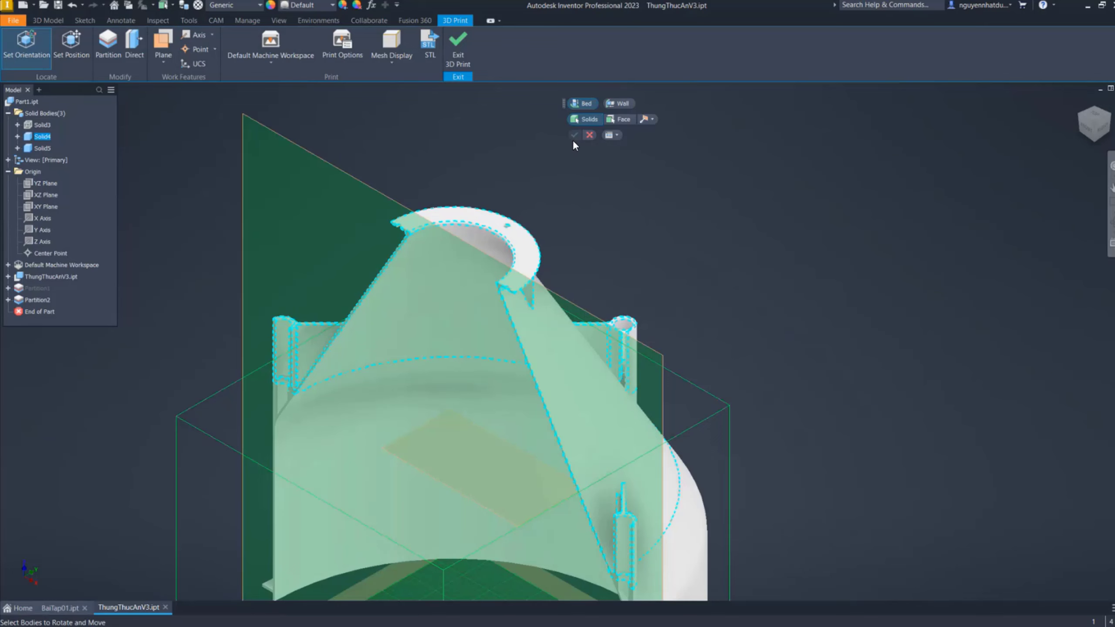
{"action": "key", "text": "Escape"}
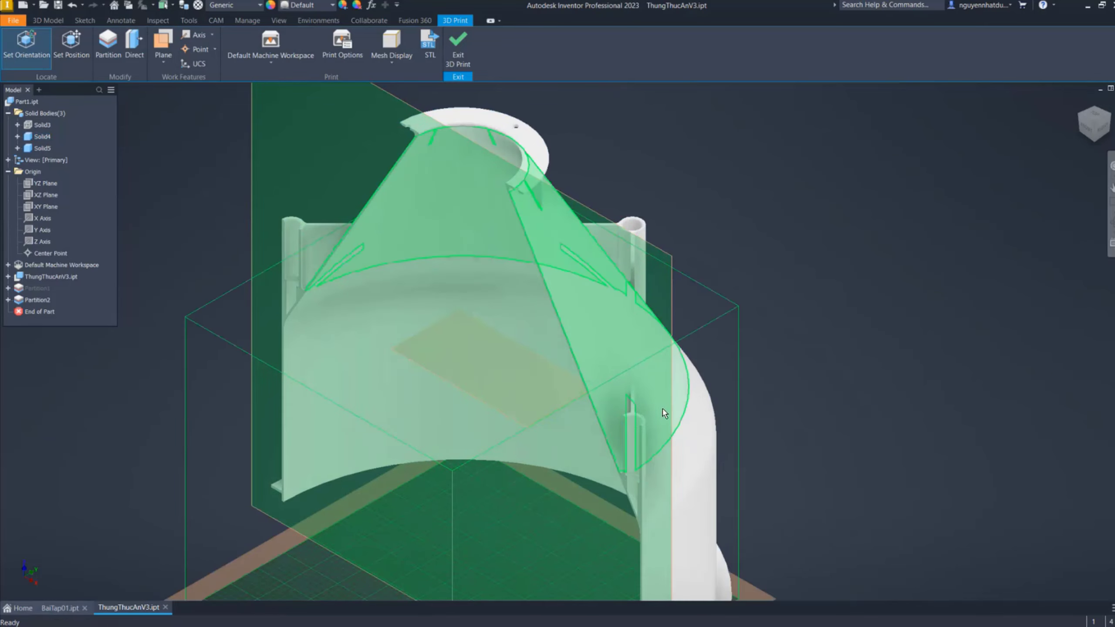
Reorient the Solid4 funnel body with Set Orientation
{"action": "left_click", "coordinate": [38, 53]}
{"action": "left_click", "coordinate": [473, 152]}
{"action": "left_click", "coordinate": [539, 166]}
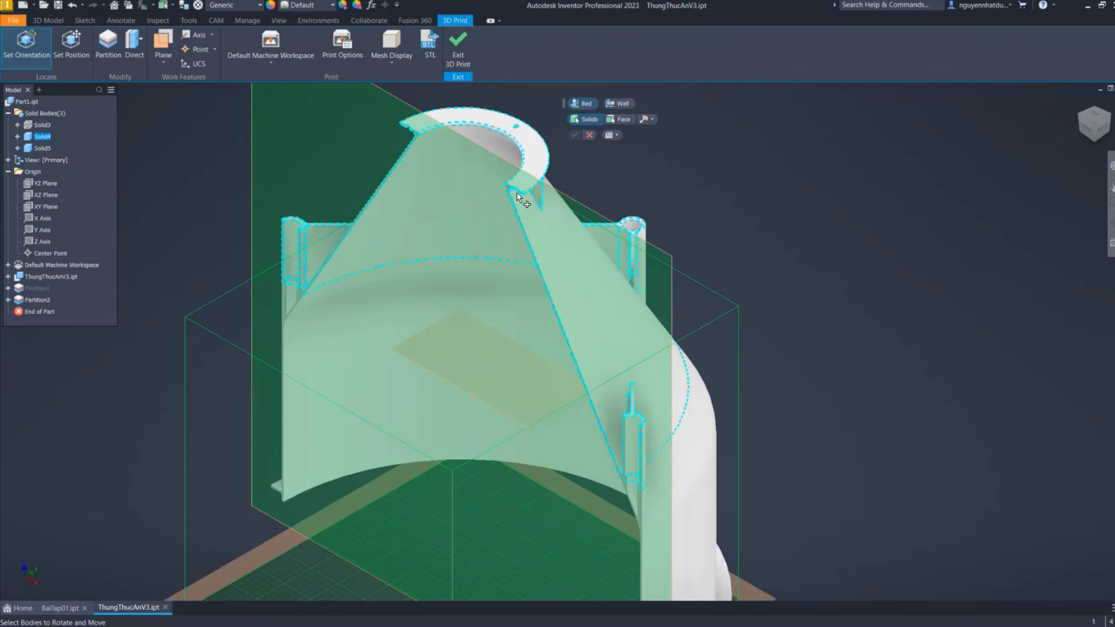
{"action": "scroll", "coordinate": [517, 194], "scroll_direction": "up", "scroll_amount": 5}
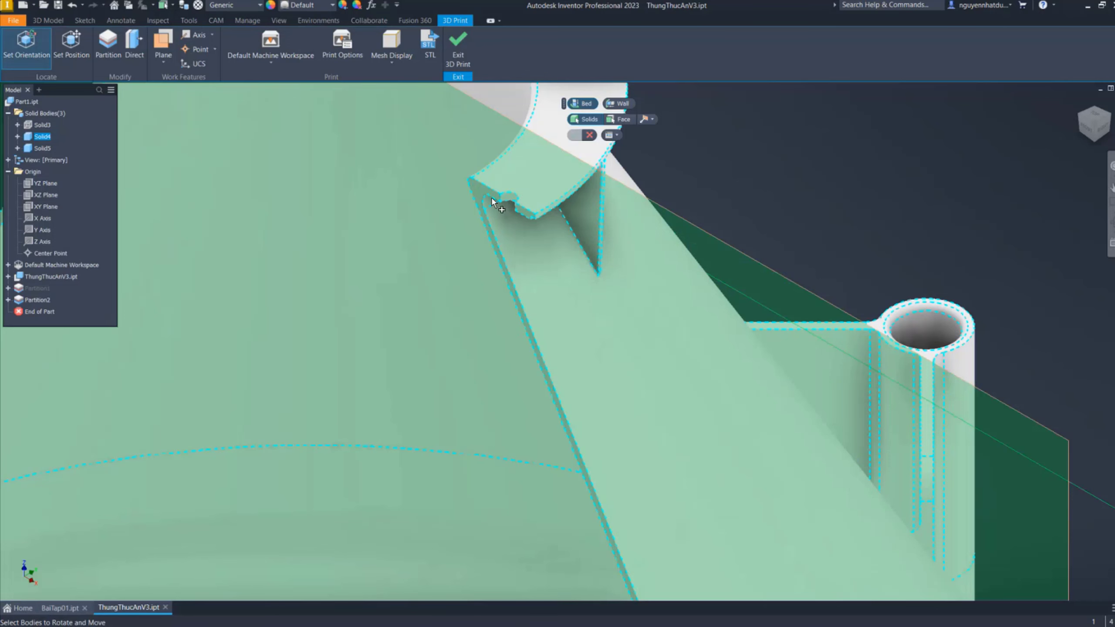
{"action": "scroll", "coordinate": [492, 197], "scroll_direction": "down", "scroll_amount": 5}
{"action": "left_click", "coordinate": [26, 57]}
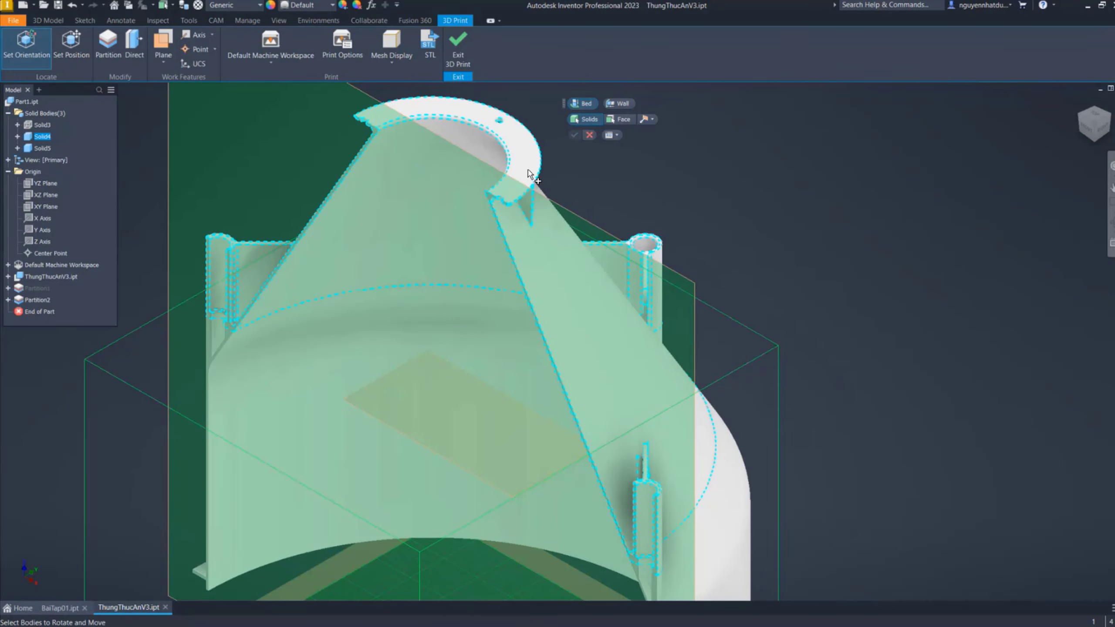
Pick Solid4 for Set Position, then cancel without moving it
{"action": "left_click", "coordinate": [87, 52]}
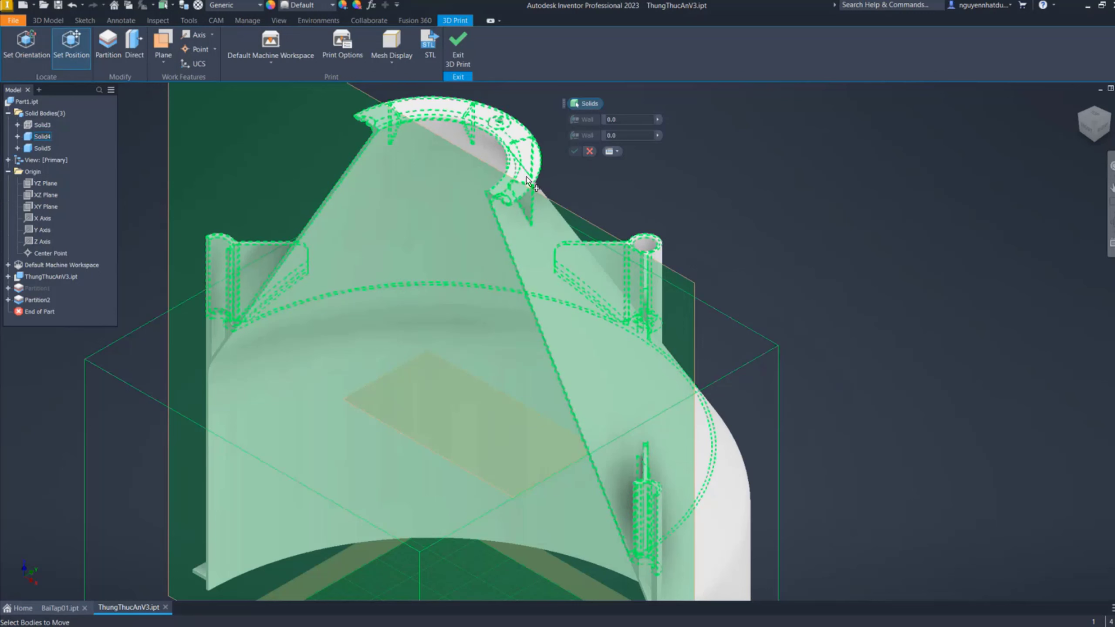
{"action": "left_click", "coordinate": [540, 174]}
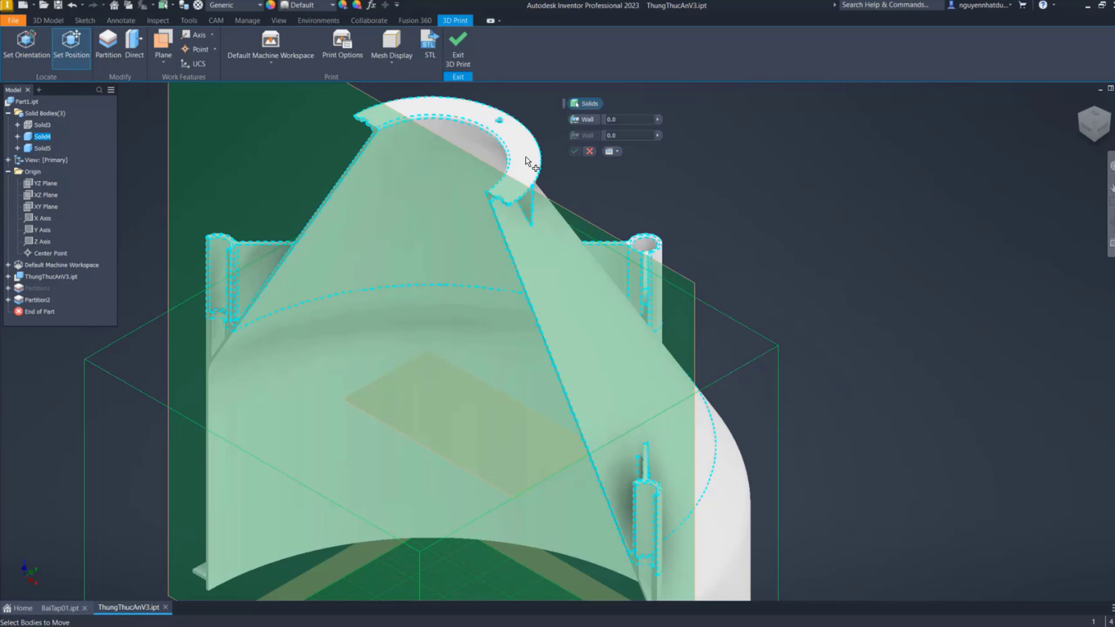
{"action": "key", "text": "Escape"}
{"action": "scroll", "coordinate": [579, 290], "scroll_direction": "down", "scroll_amount": 5}
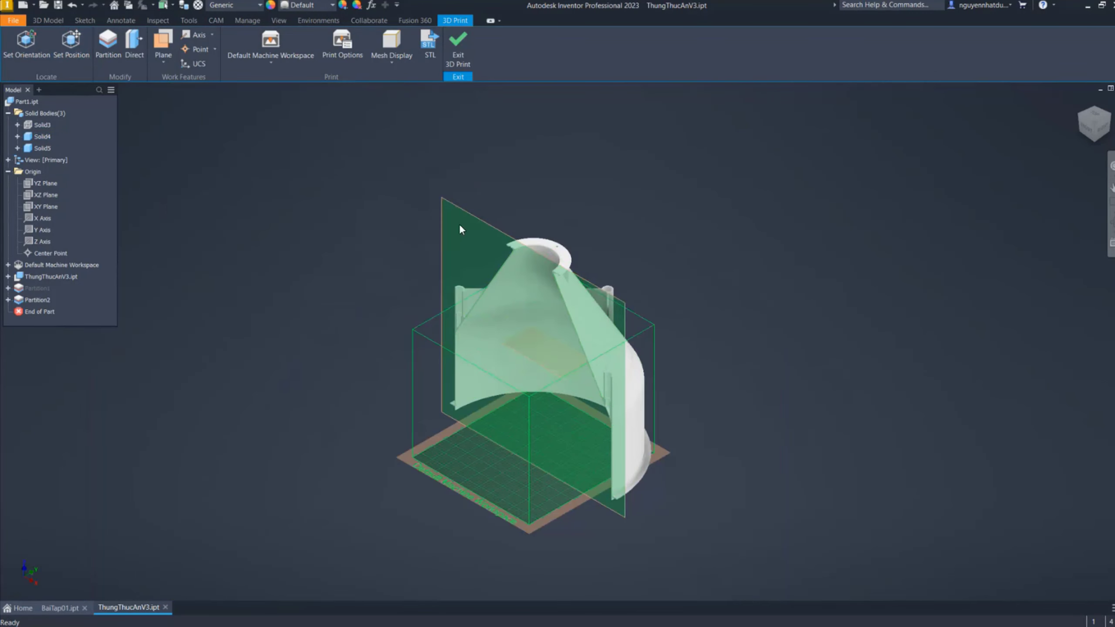
{"action": "scroll", "coordinate": [510, 271], "scroll_direction": "up", "scroll_amount": 3}
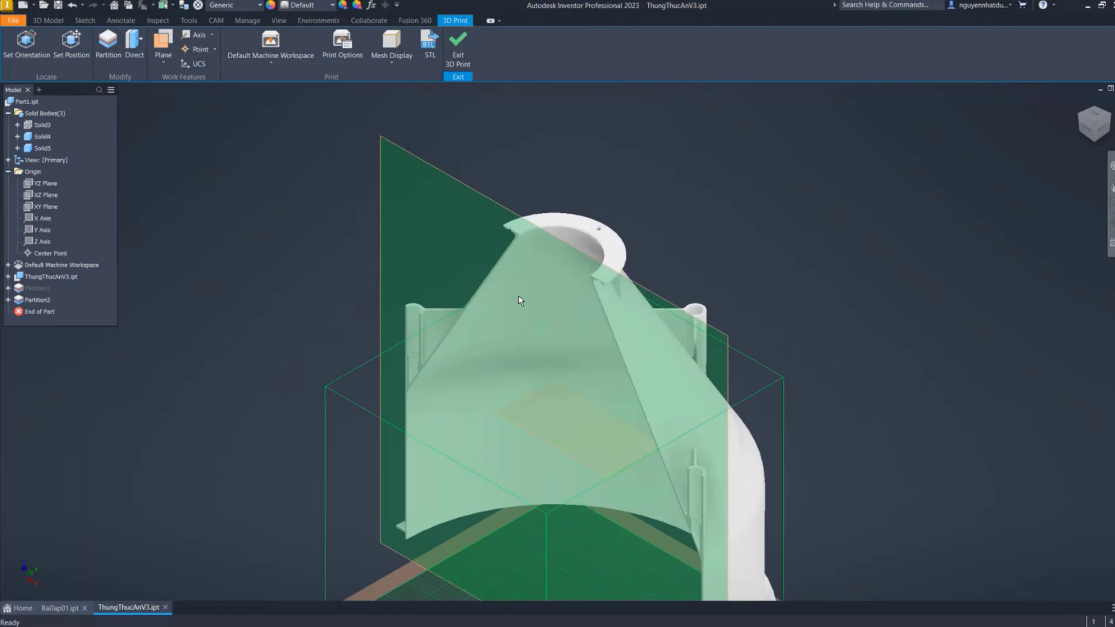
{"action": "scroll", "coordinate": [518, 299], "scroll_direction": "up", "scroll_amount": 3}
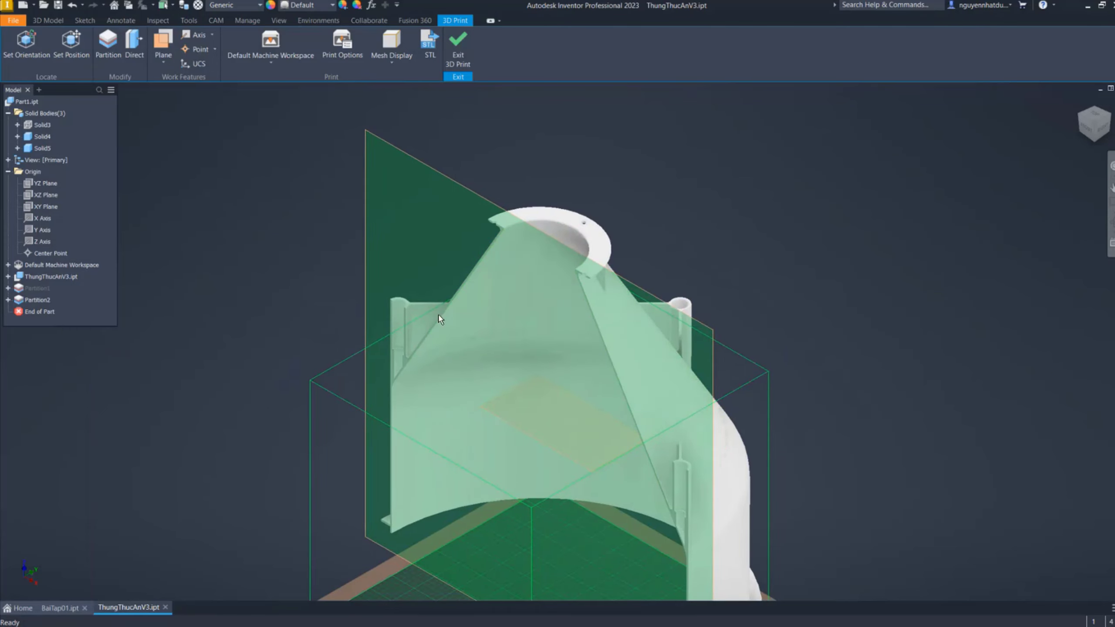
{"action": "middle_click_drag", "start_coordinate": [643, 418], "coordinate": [636, 269]}
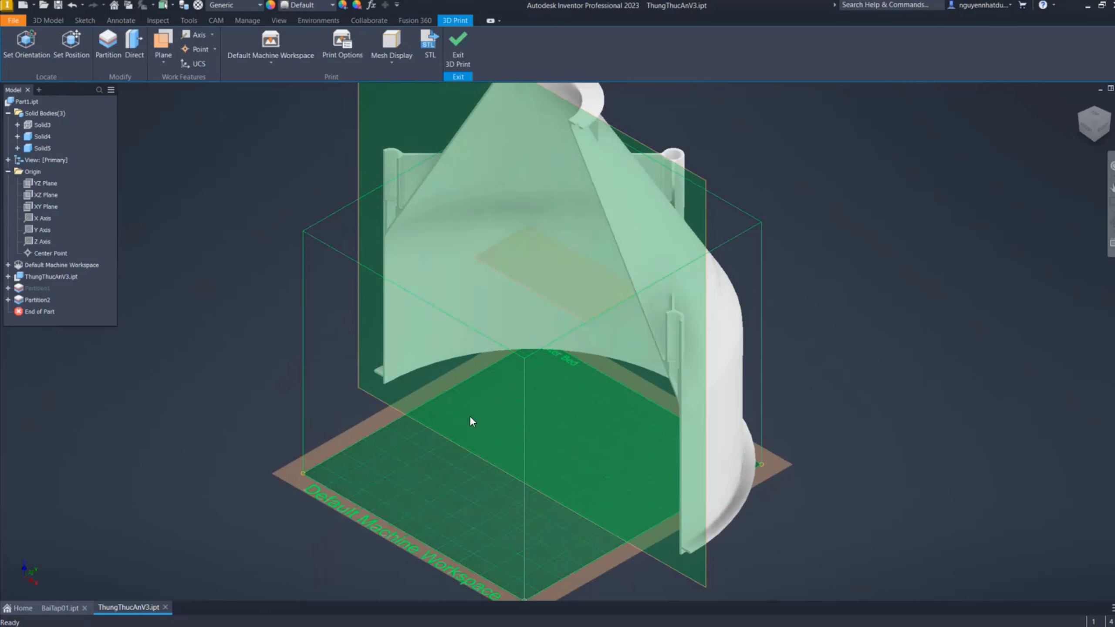
Hide the Solid4 funnel body, leaving the lower cylindrical piece visible
{"action": "right_click", "coordinate": [47, 149]}
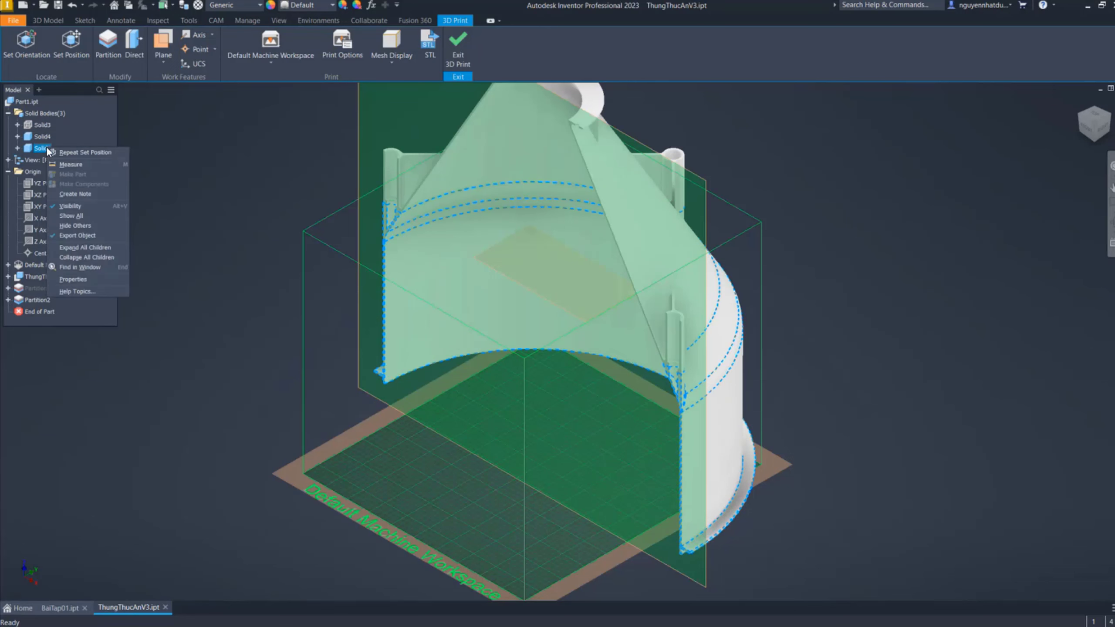
{"action": "left_click", "coordinate": [45, 138]}
{"action": "right_click", "coordinate": [45, 139]}
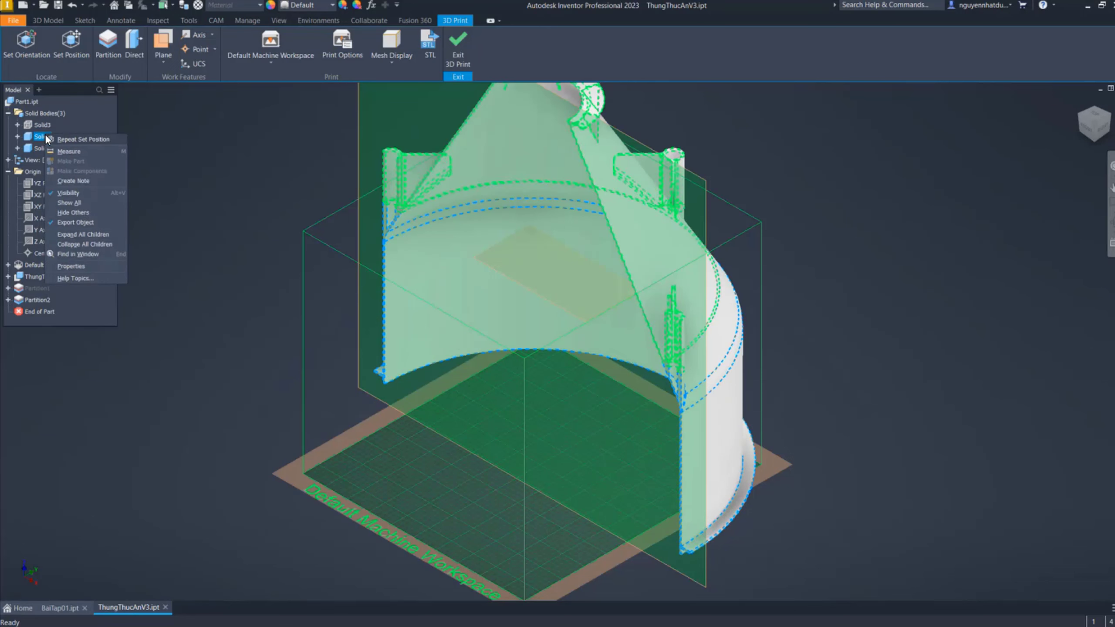
{"action": "left_click", "coordinate": [77, 193]}
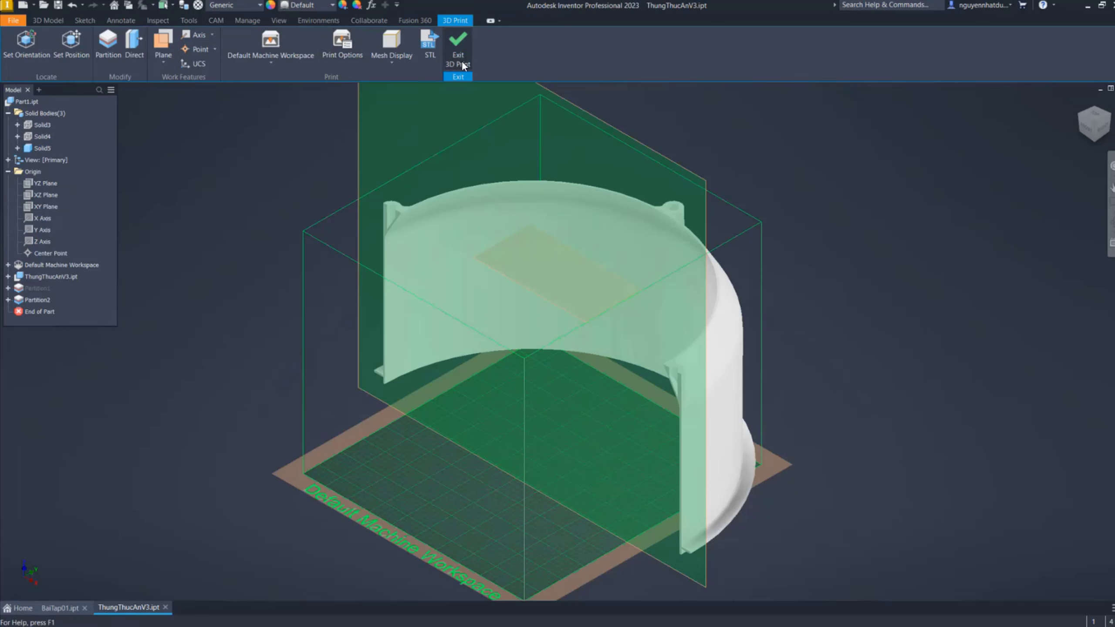
Exit 3D Print and close ThungThucAnV3.ipt, answering the save prompt
{"action": "left_click", "coordinate": [458, 46]}
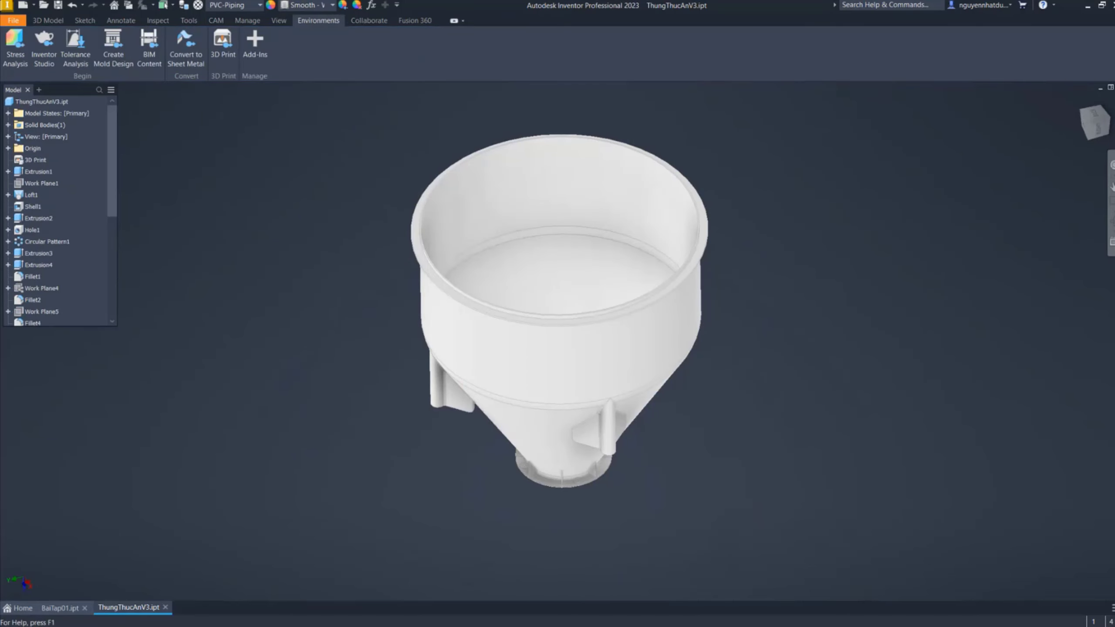
{"action": "left_click", "coordinate": [165, 607]}
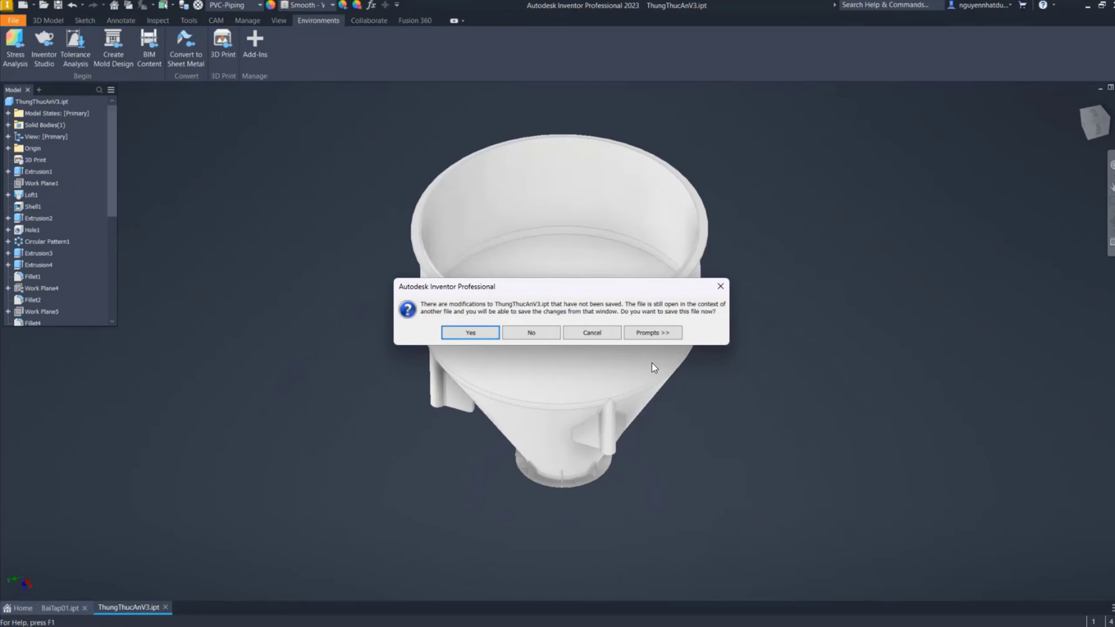
{"action": "left_click", "coordinate": [514, 336]}
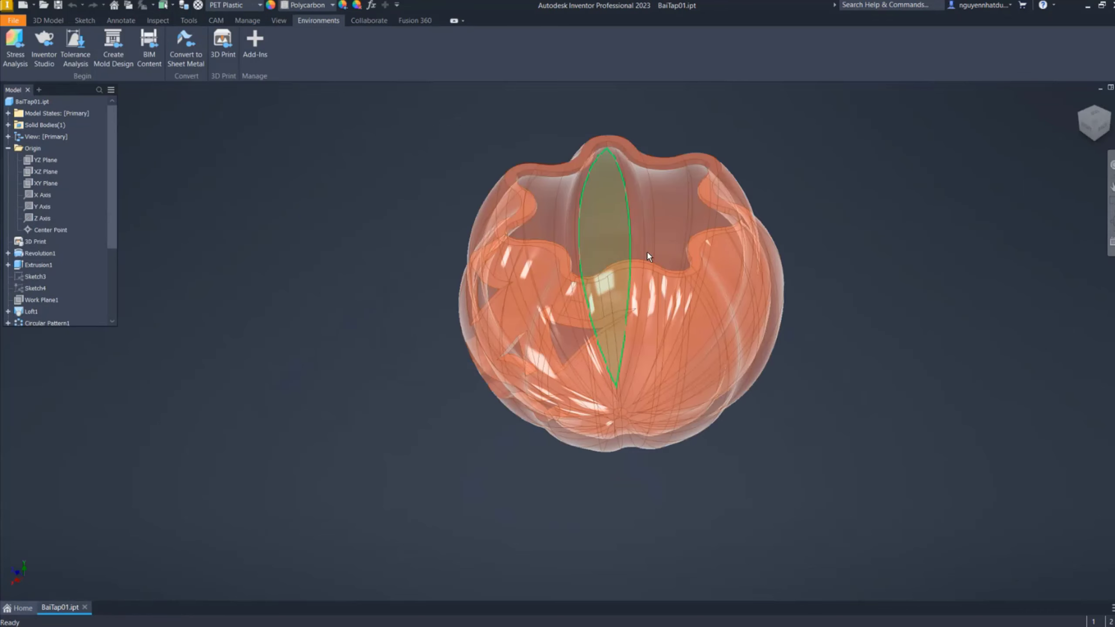
Put the BaiTap01 pumpkin into the 3D Print environment, centred on the bed
{"action": "left_click_drag", "start_coordinate": [652, 254], "coordinate": [600, 290]}
{"action": "left_click", "coordinate": [223, 44]}
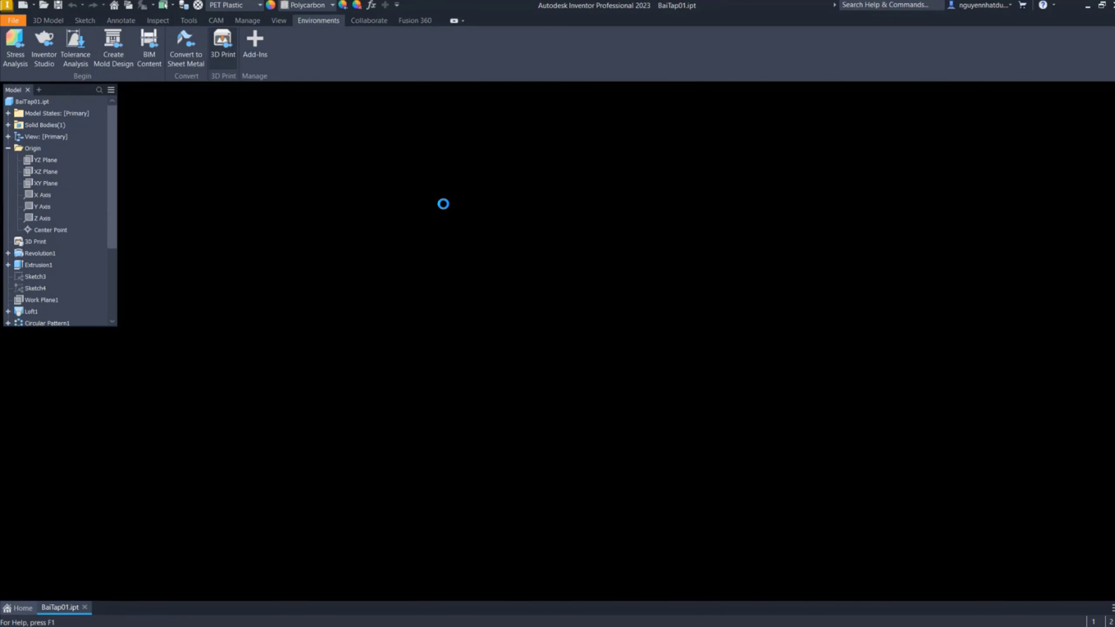
{"action": "scroll", "coordinate": [571, 441], "scroll_direction": "up", "scroll_amount": 5}
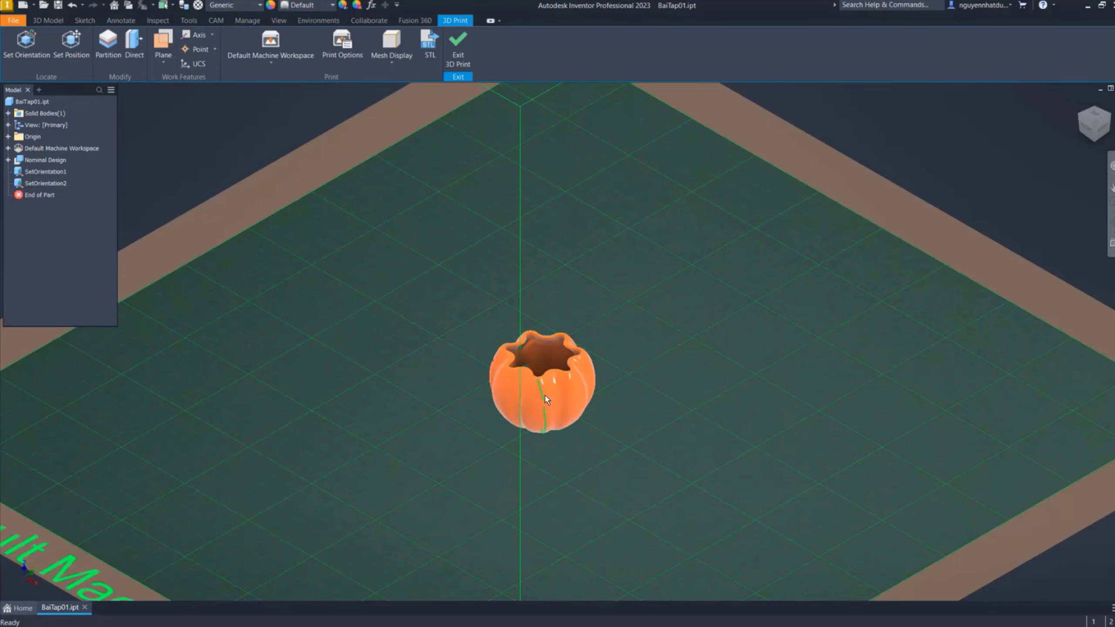
{"action": "middle_click_drag", "start_coordinate": [575, 480], "coordinate": [519, 424]}
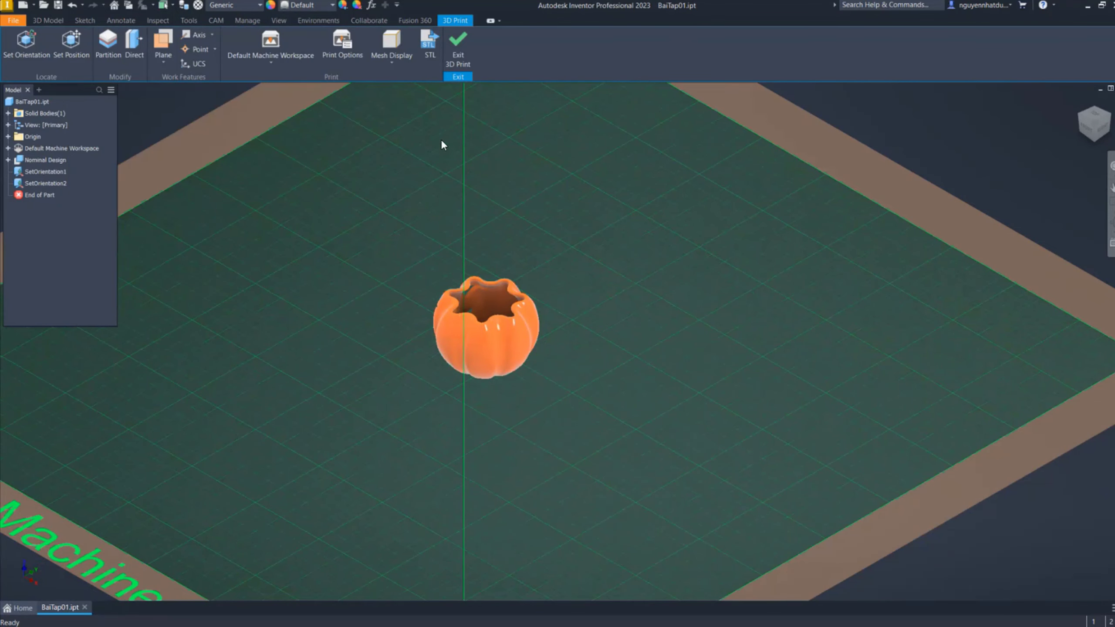
Set STL export options to High resolution and millimeter units, and confirm
{"action": "left_click", "coordinate": [342, 44]}
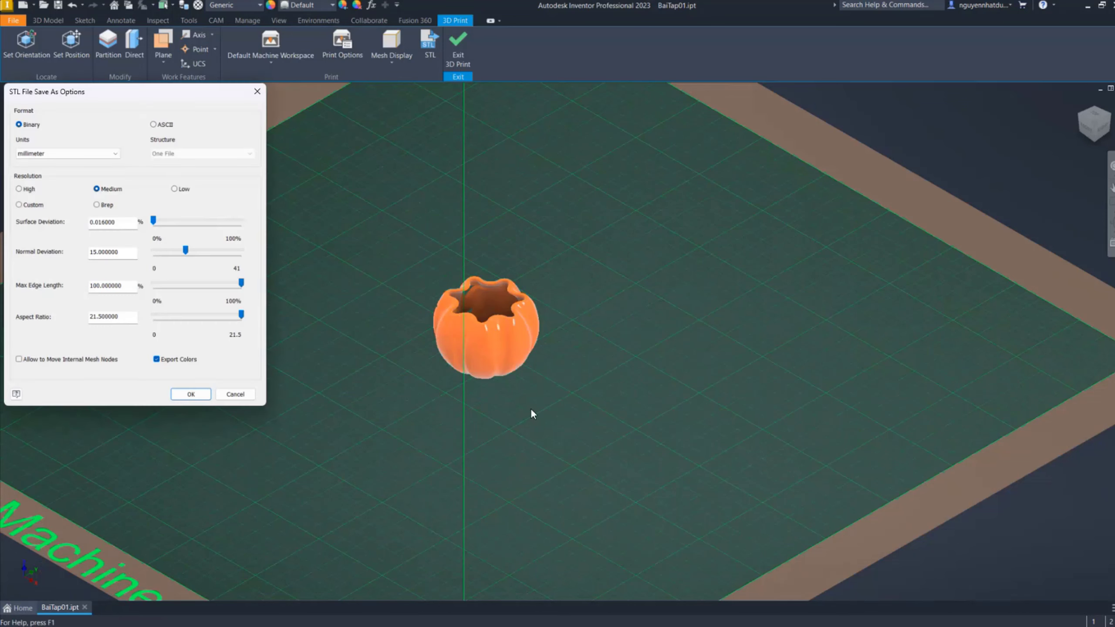
{"action": "mouse_move", "coordinate": [128, 91]}
{"action": "left_mouse_down"}
{"action": "mouse_move", "coordinate": [606, 143]}
{"action": "mouse_move", "coordinate": [729, 114]}
{"action": "left_mouse_up"}
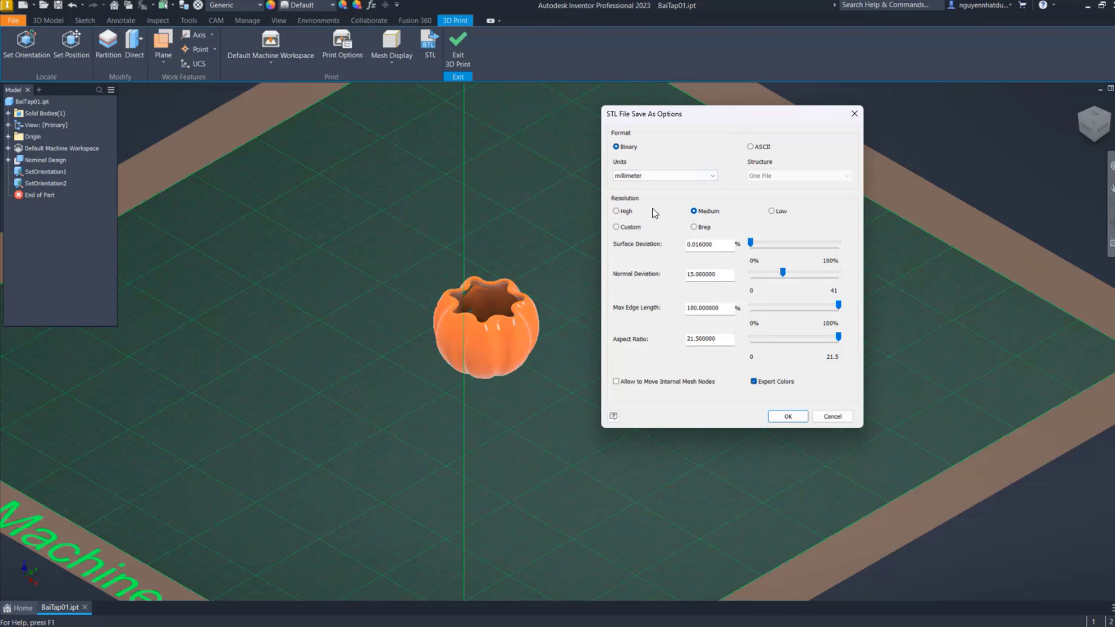
{"action": "left_click", "coordinate": [617, 211]}
{"action": "left_click", "coordinate": [699, 176]}
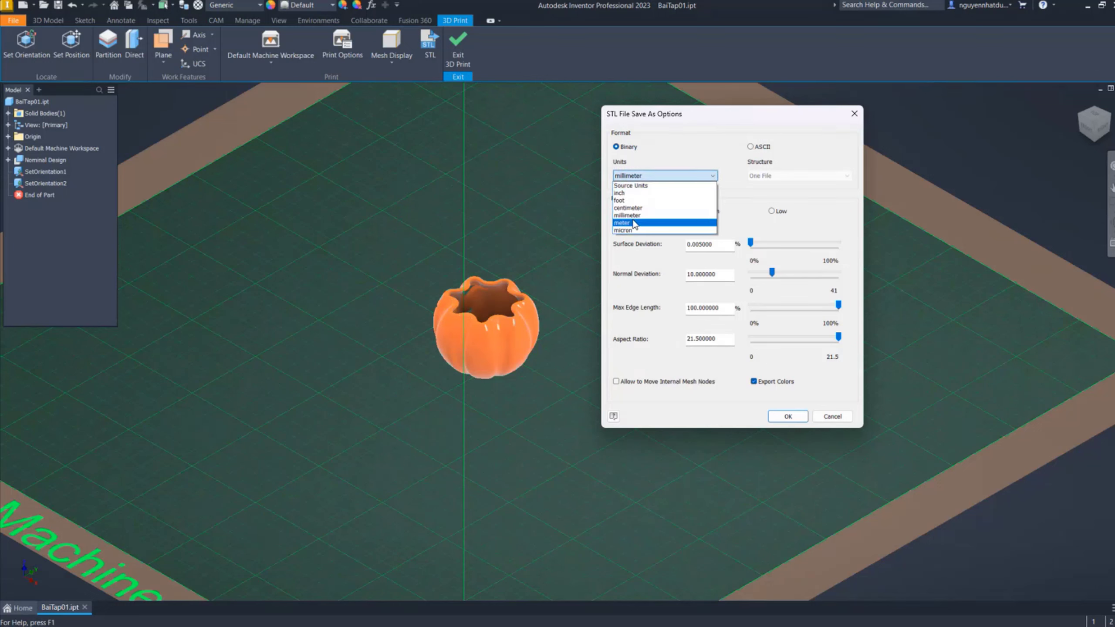
{"action": "left_click", "coordinate": [680, 175]}
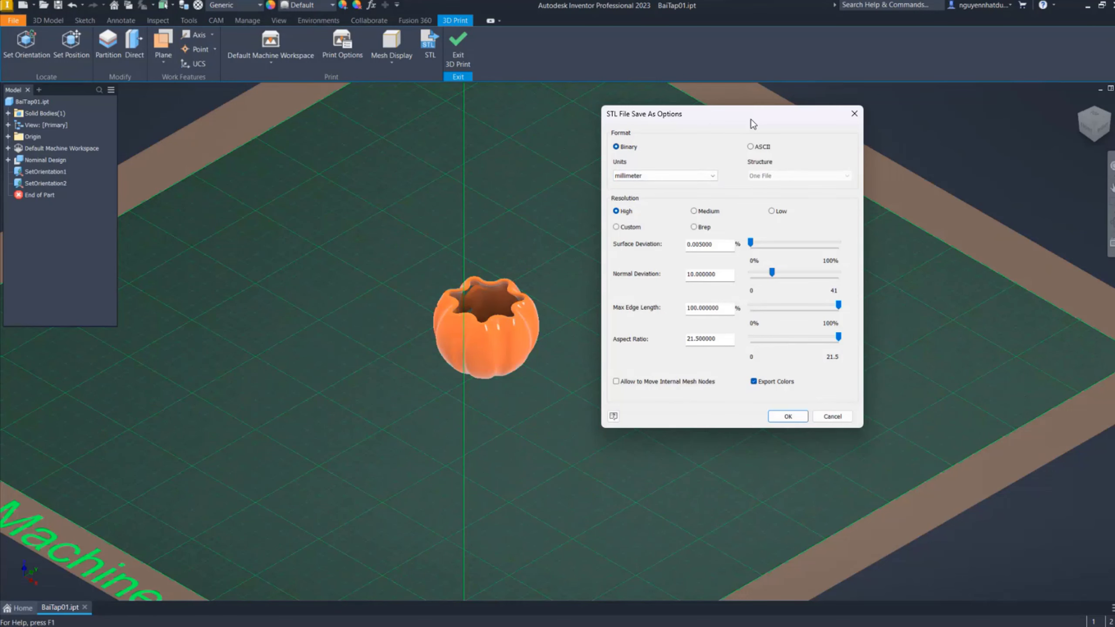
{"action": "left_click_drag", "start_coordinate": [750, 115], "coordinate": [705, 99]}
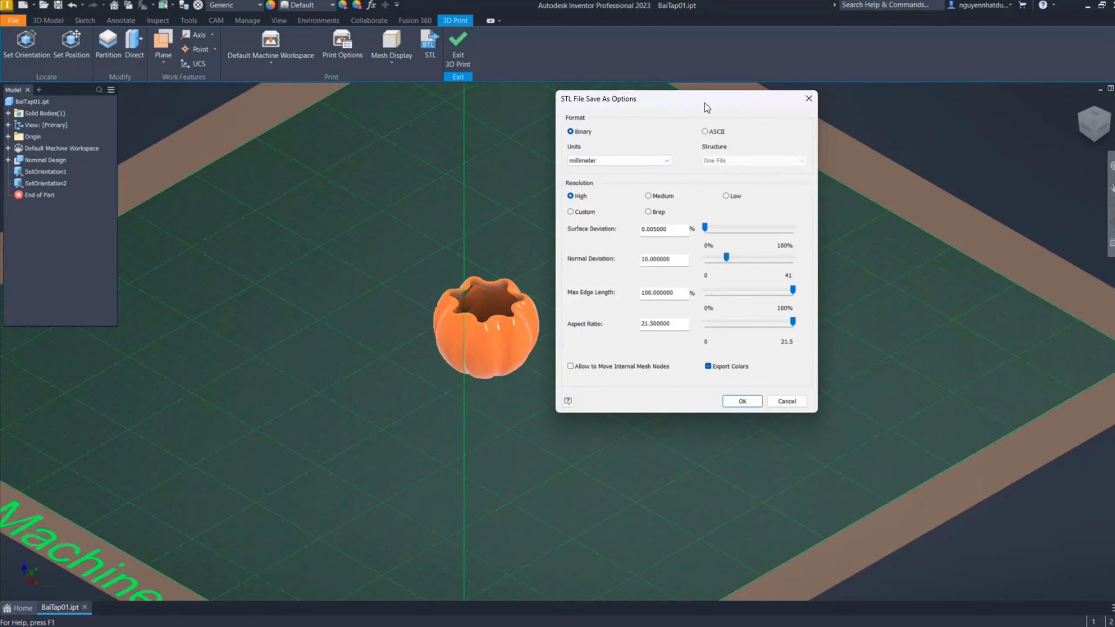
{"action": "left_click", "coordinate": [743, 402]}
{"action": "scroll", "coordinate": [456, 303], "scroll_direction": "up", "scroll_amount": 5}
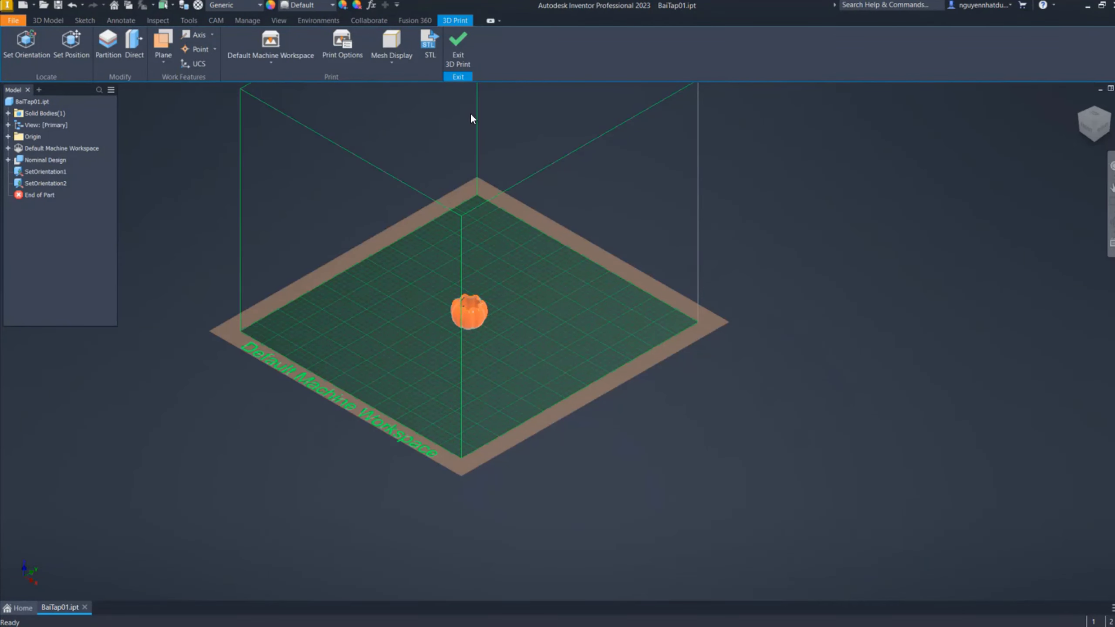
Export the pumpkin as BaiTap01.stl into the Desktop folder
{"action": "left_click", "coordinate": [433, 54]}
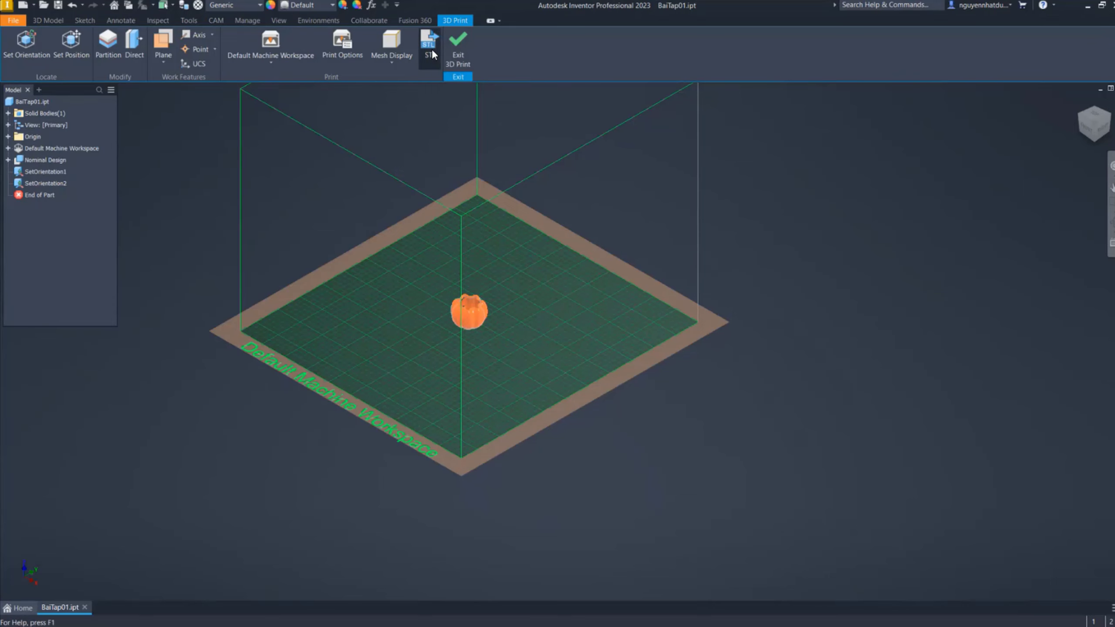
{"action": "left_click", "coordinate": [593, 241]}
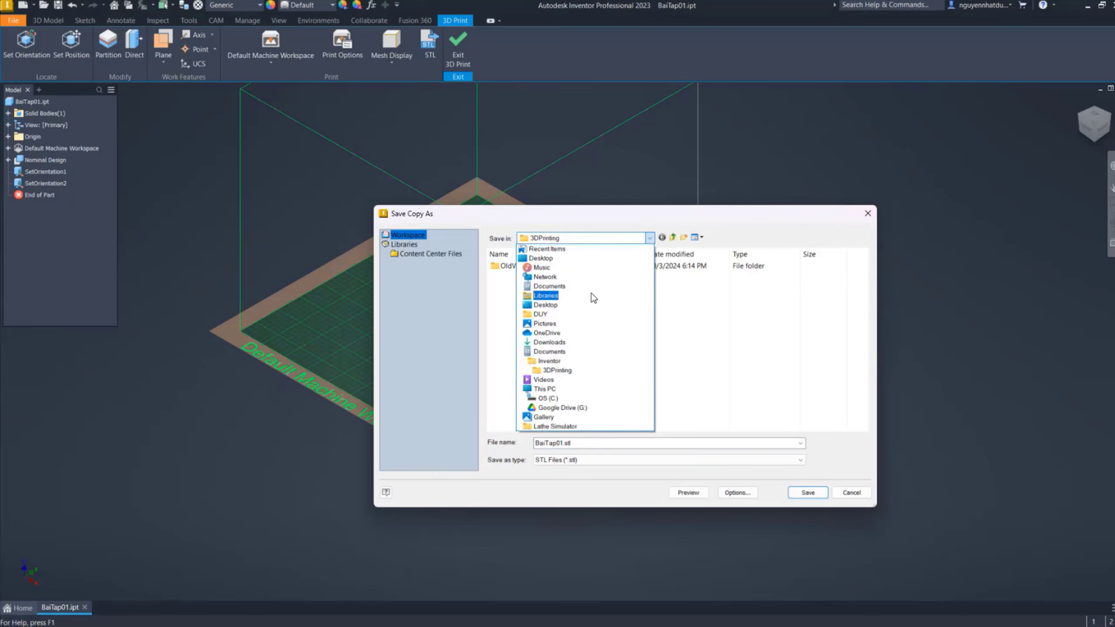
{"action": "left_click", "coordinate": [549, 256]}
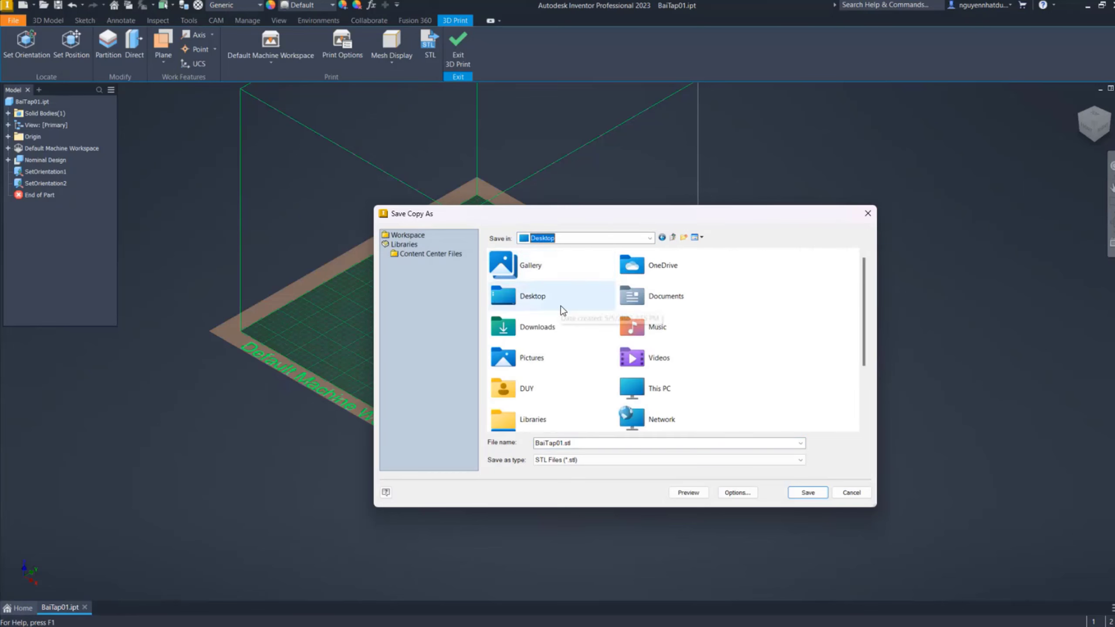
{"action": "scroll", "coordinate": [561, 306], "scroll_direction": "down", "scroll_amount": 3}
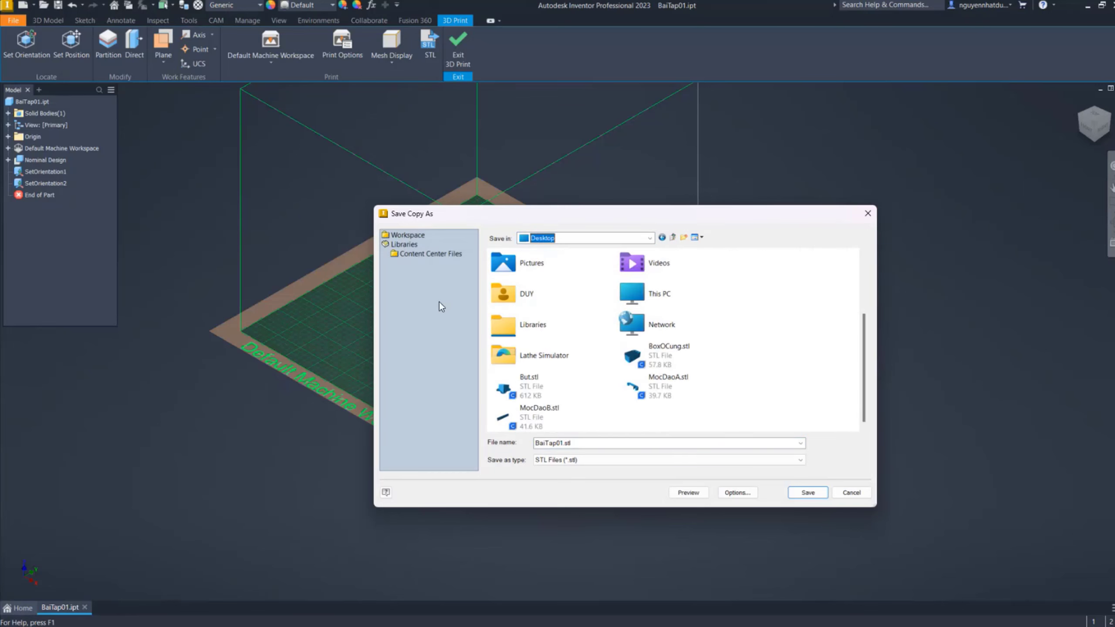
{"action": "left_click", "coordinate": [808, 492]}
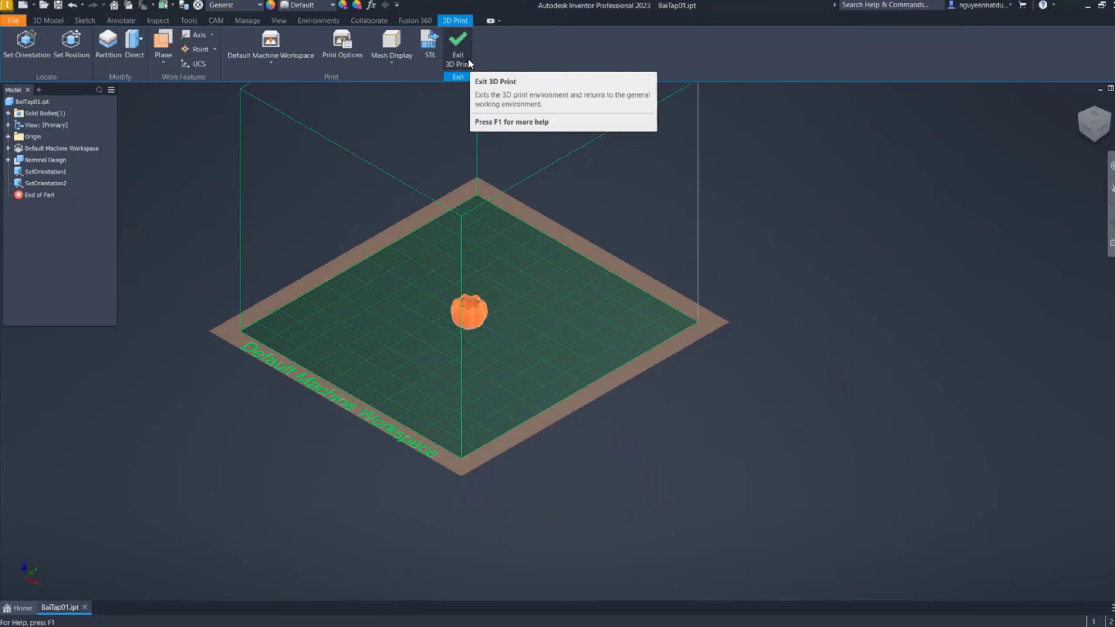
Leave 3D printing, view the printed pen-holder photo, then close the photo viewer
{"action": "left_click", "coordinate": [459, 48]}
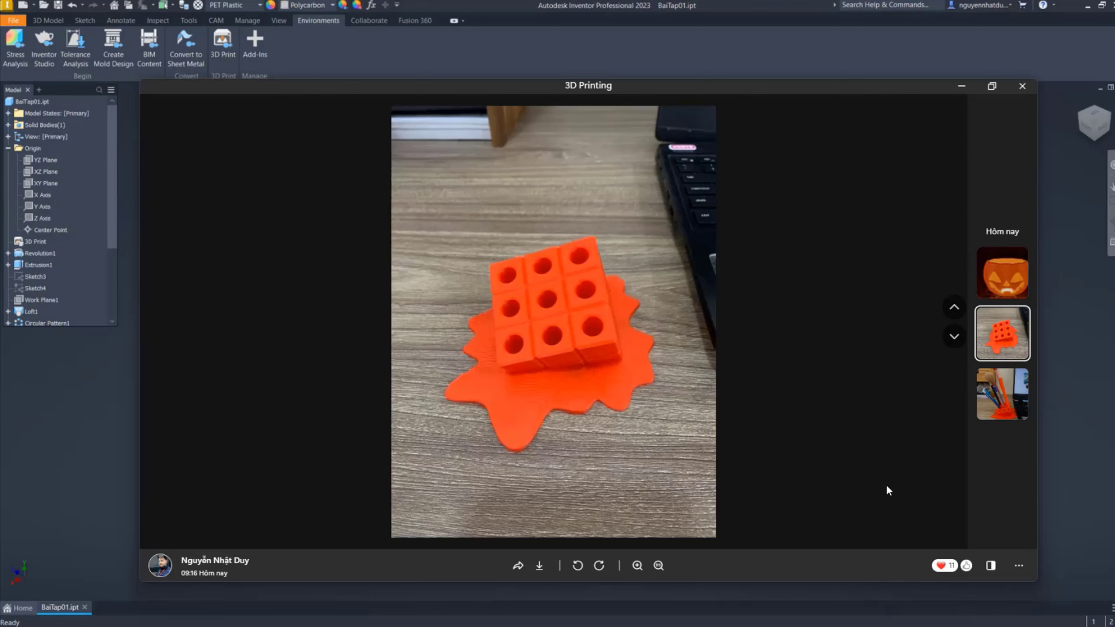
{"action": "left_click", "coordinate": [993, 412]}
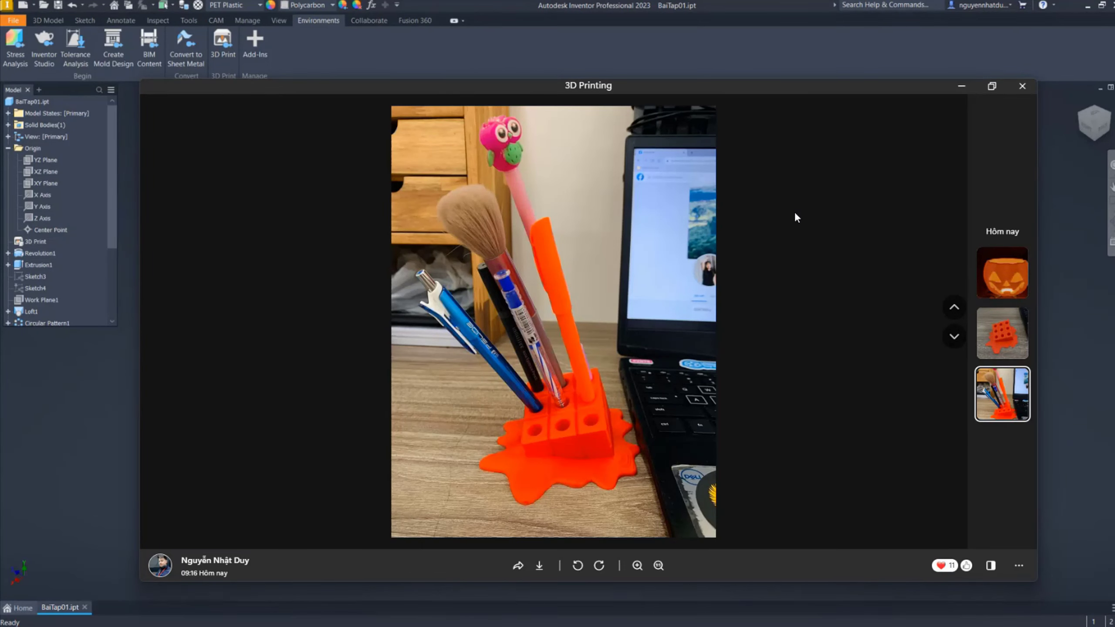
{"action": "key", "text": "alt+F4"}
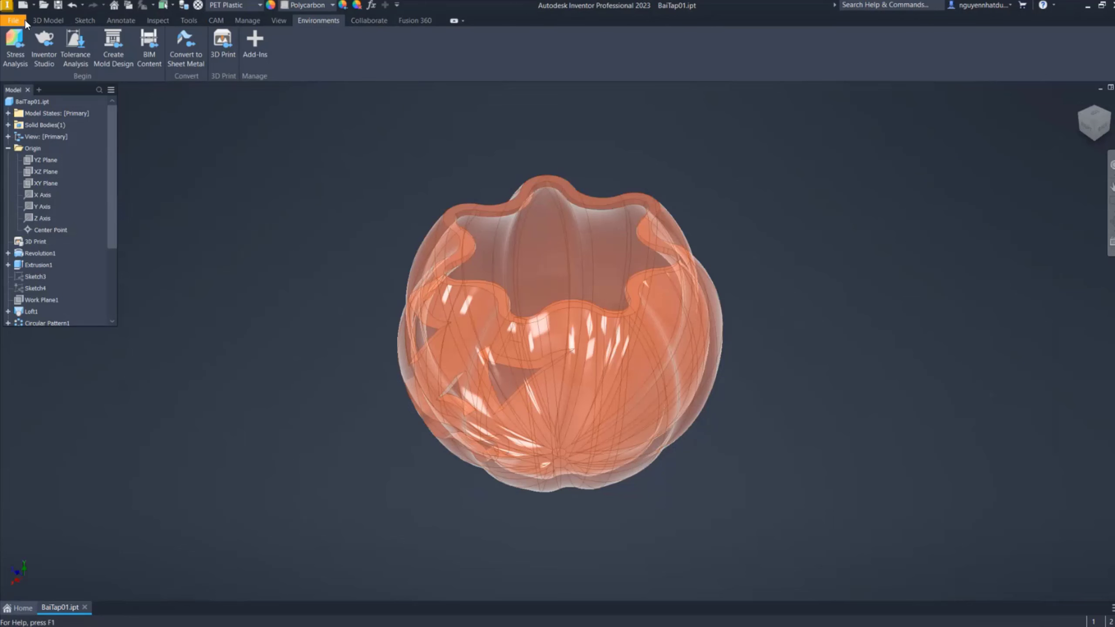
Create a new part and start a 2D sketch on an origin plane
{"action": "left_click", "coordinate": [24, 19]}
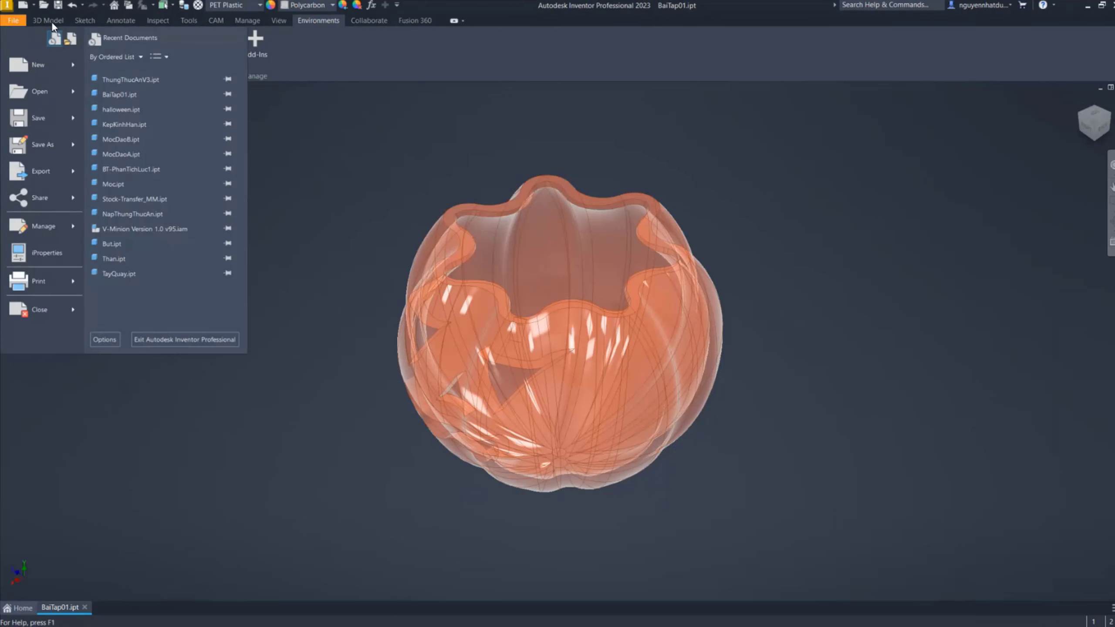
{"action": "left_click", "coordinate": [49, 64]}
{"action": "double_click", "coordinate": [582, 176]}
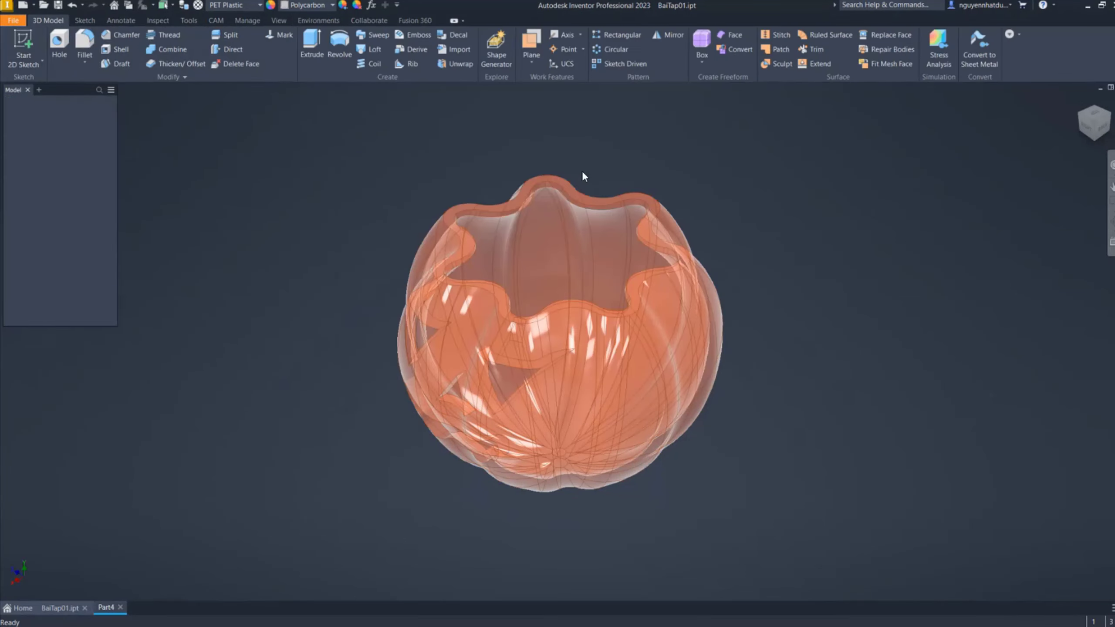
{"action": "right_click", "coordinate": [582, 170]}
{"action": "left_click", "coordinate": [598, 226]}
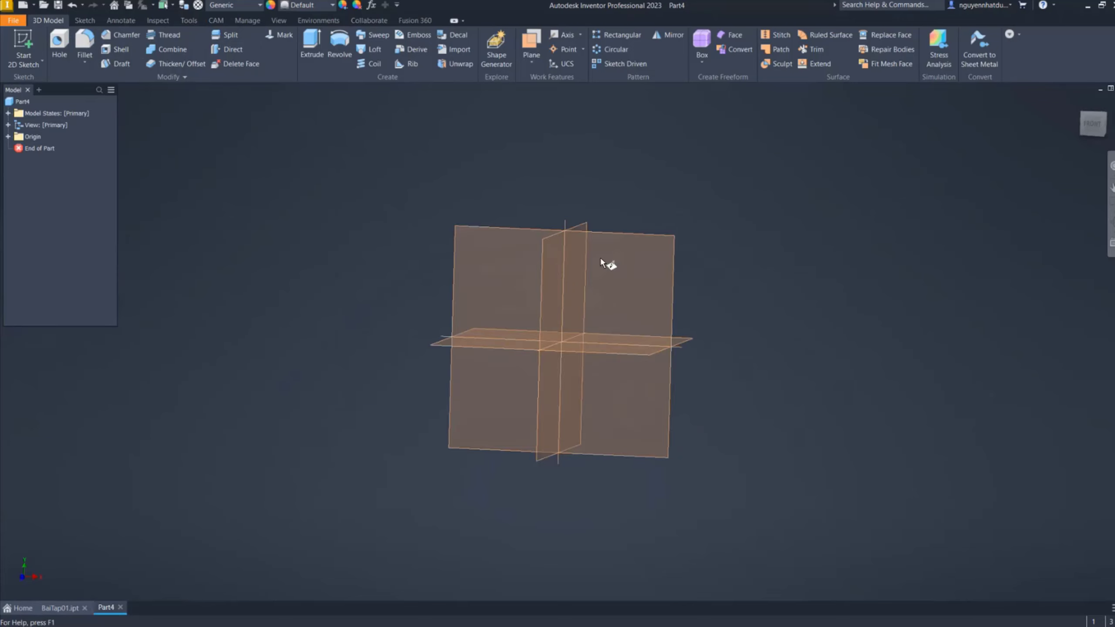
{"action": "left_click", "coordinate": [503, 191]}
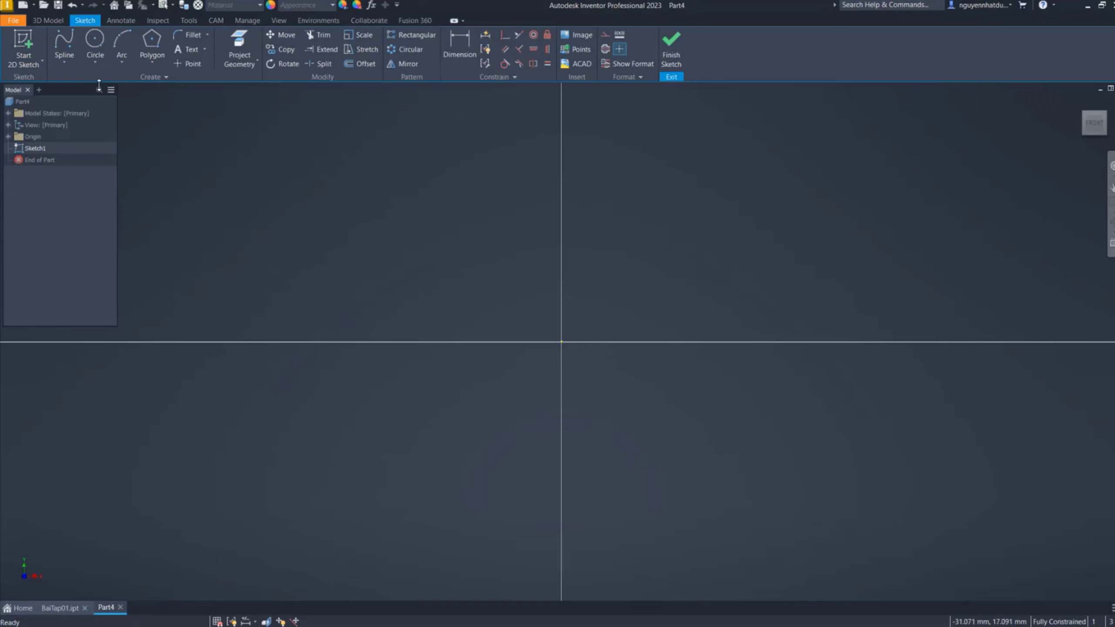
Draw a center rectangle centered on the origin
{"action": "left_click", "coordinate": [160, 61]}
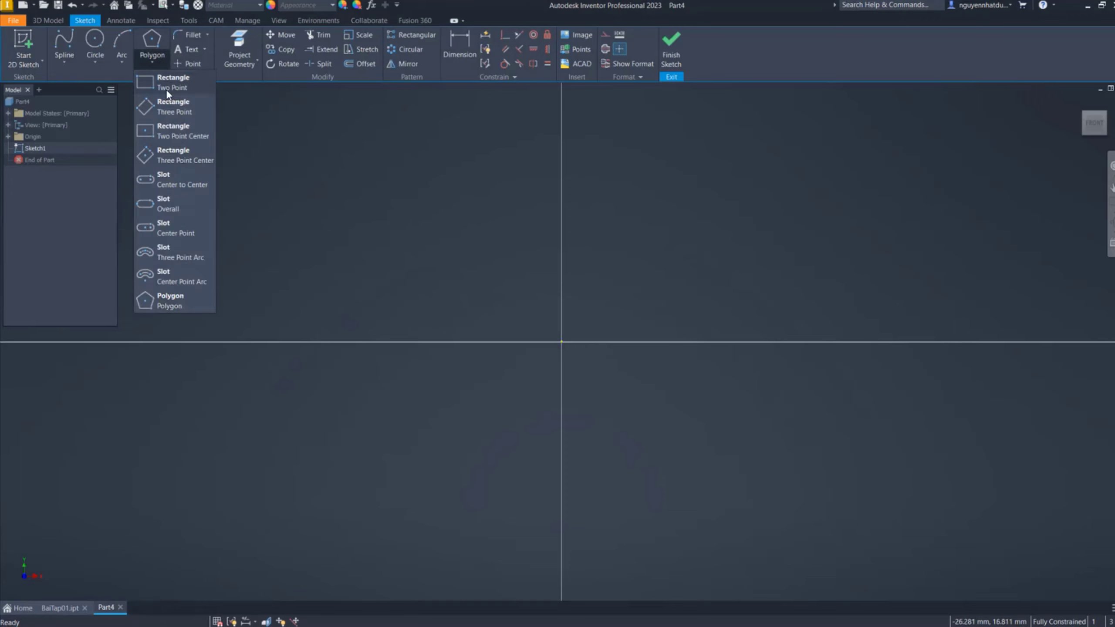
{"action": "left_click", "coordinate": [171, 129]}
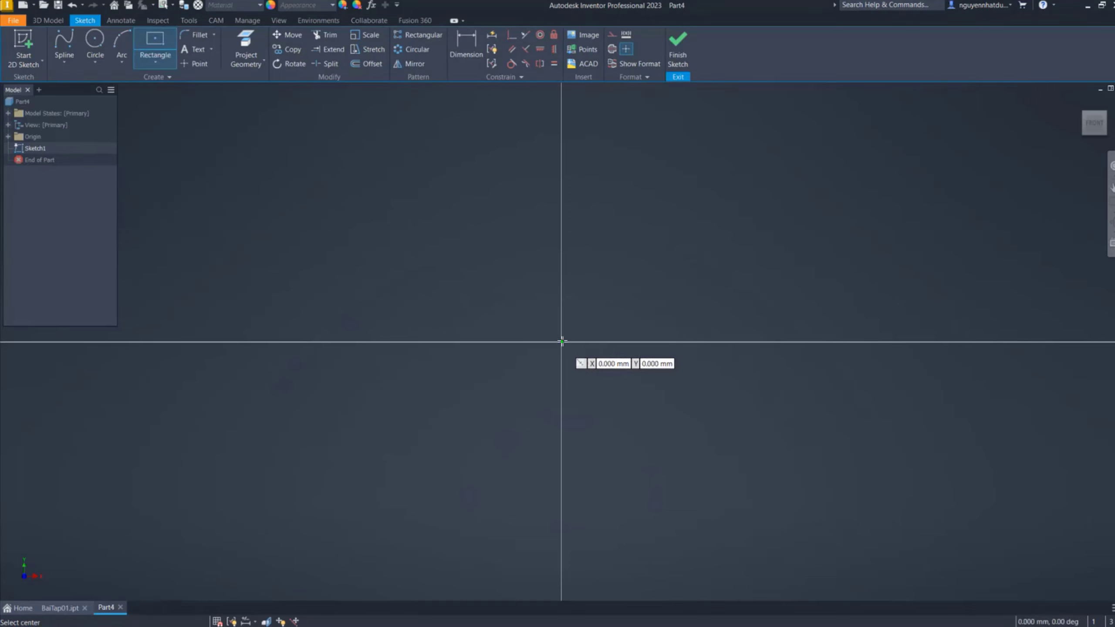
{"action": "left_click", "coordinate": [562, 342]}
{"action": "left_click", "coordinate": [734, 245]}
Dimension the rectangle to a 45 × 45 mm square
{"action": "right_click", "coordinate": [799, 173]}
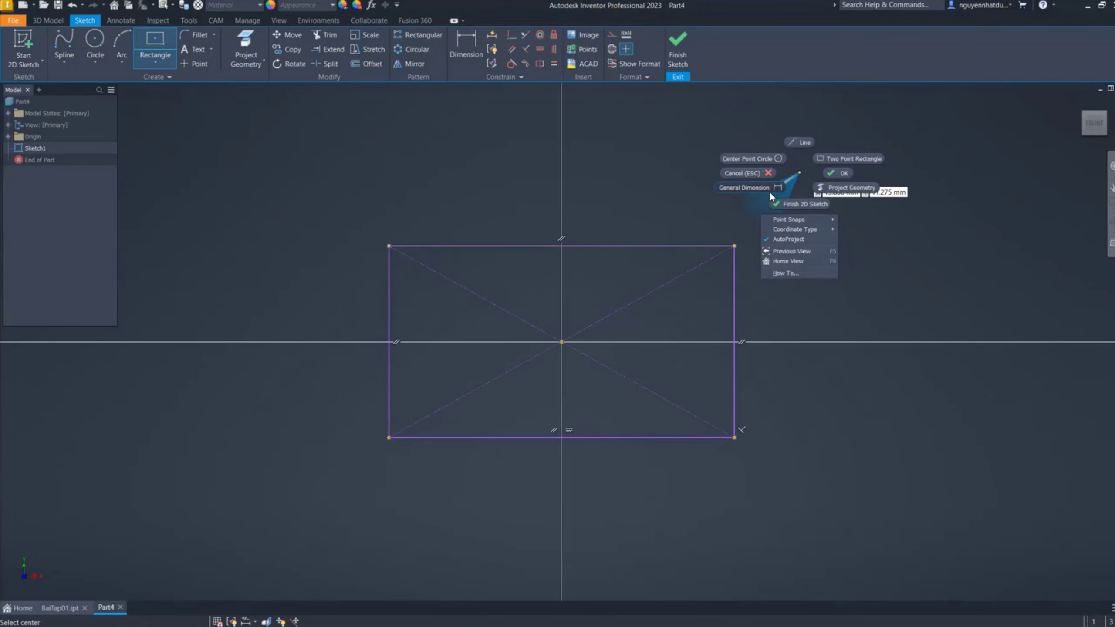
{"action": "left_click", "coordinate": [770, 189]}
{"action": "left_click", "coordinate": [677, 246]}
{"action": "left_click", "coordinate": [683, 197]}
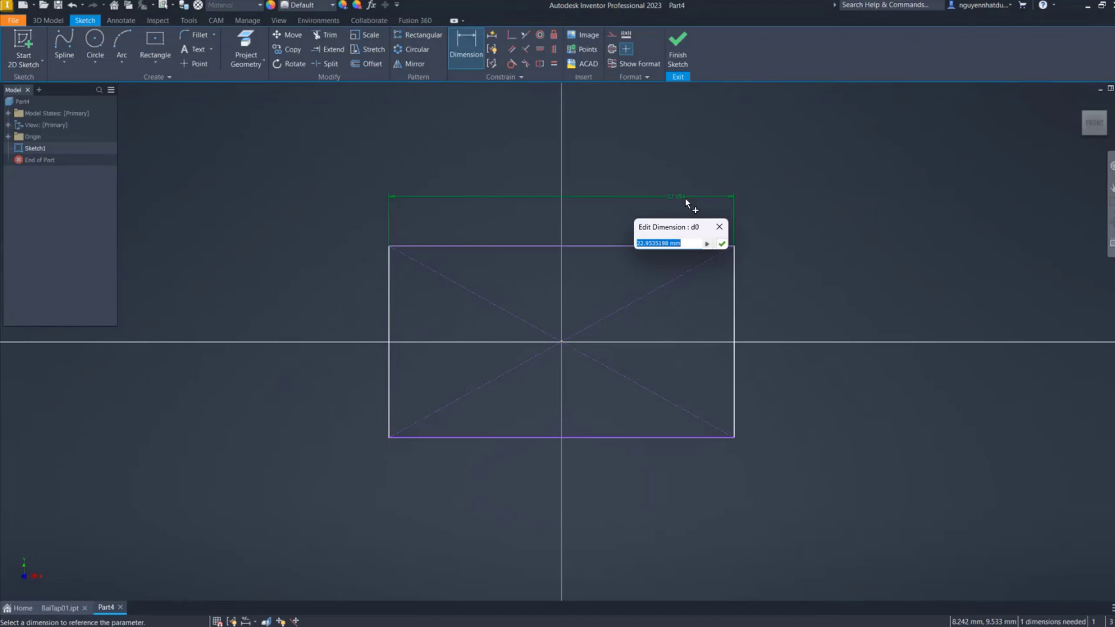
{"action": "type", "text": "4"}
{"action": "type", "text": "5"}
{"action": "key", "text": "Return"}
{"action": "scroll", "coordinate": [685, 197], "scroll_direction": "up", "scroll_amount": 5}
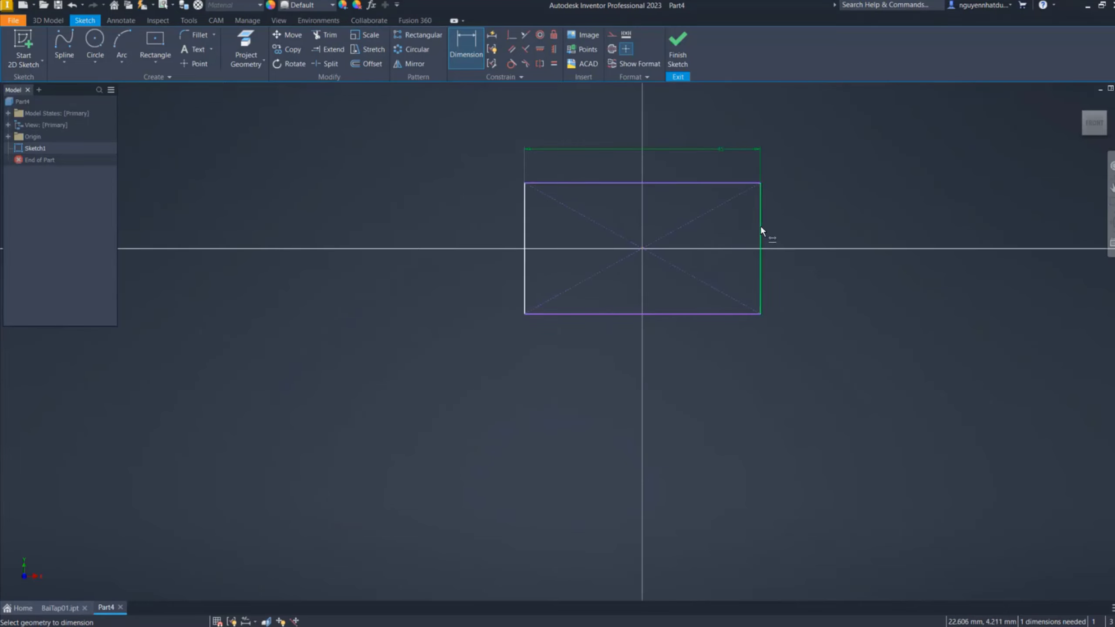
{"action": "left_click", "coordinate": [761, 208]}
{"action": "left_click", "coordinate": [809, 205]}
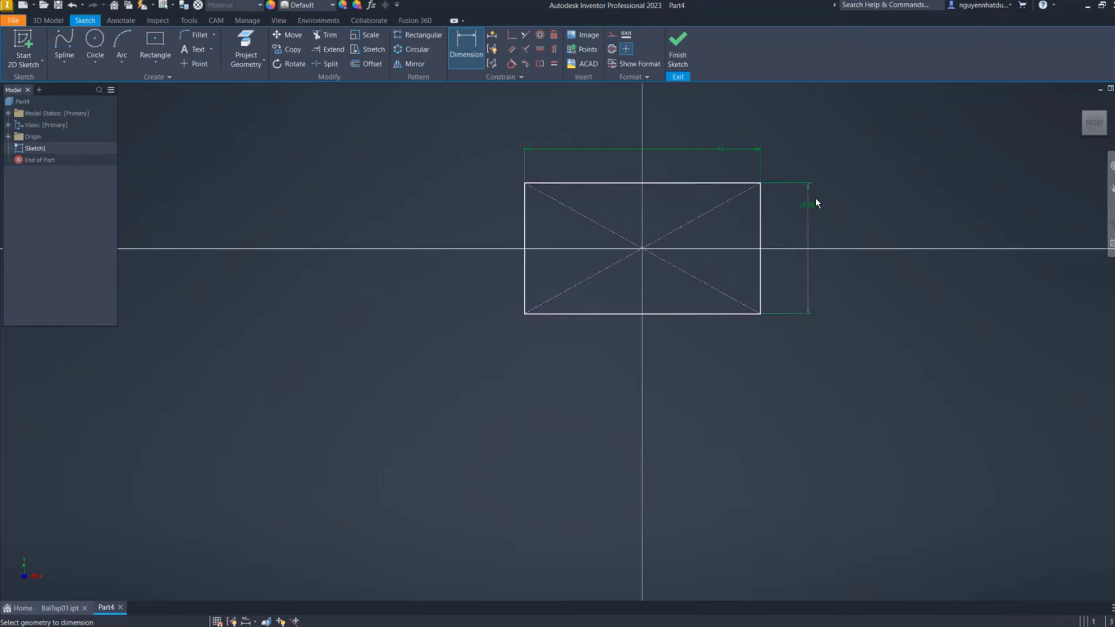
{"action": "left_click", "coordinate": [810, 201]}
{"action": "type", "text": "45"}
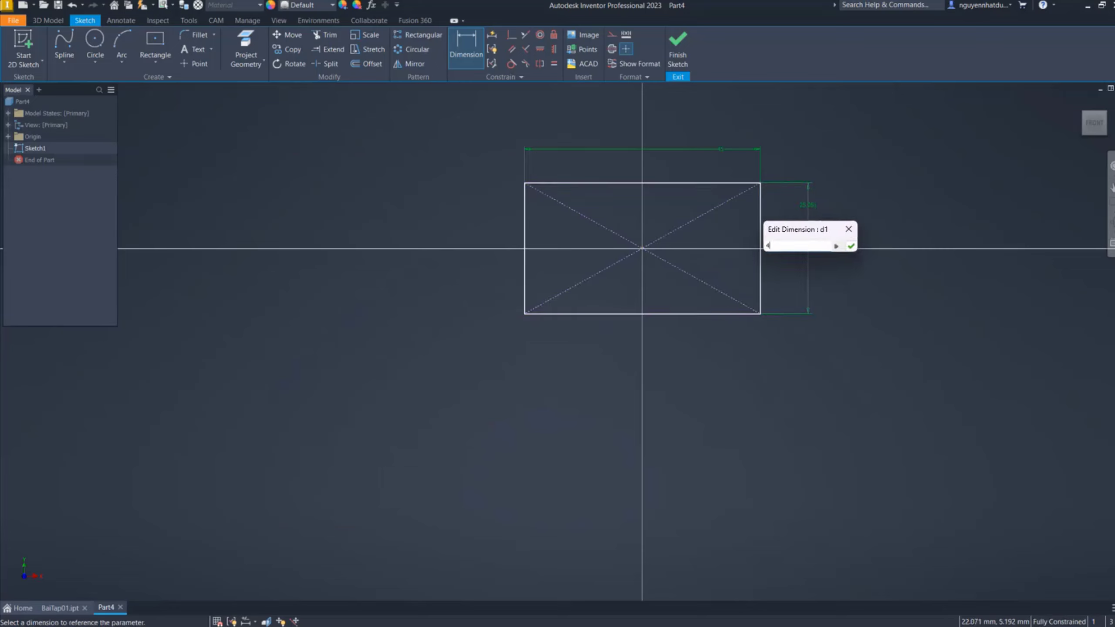
{"action": "key", "text": "Return"}
Finish the sketch and extrude the square 45 mm into a cube
{"action": "left_click", "coordinate": [677, 48]}
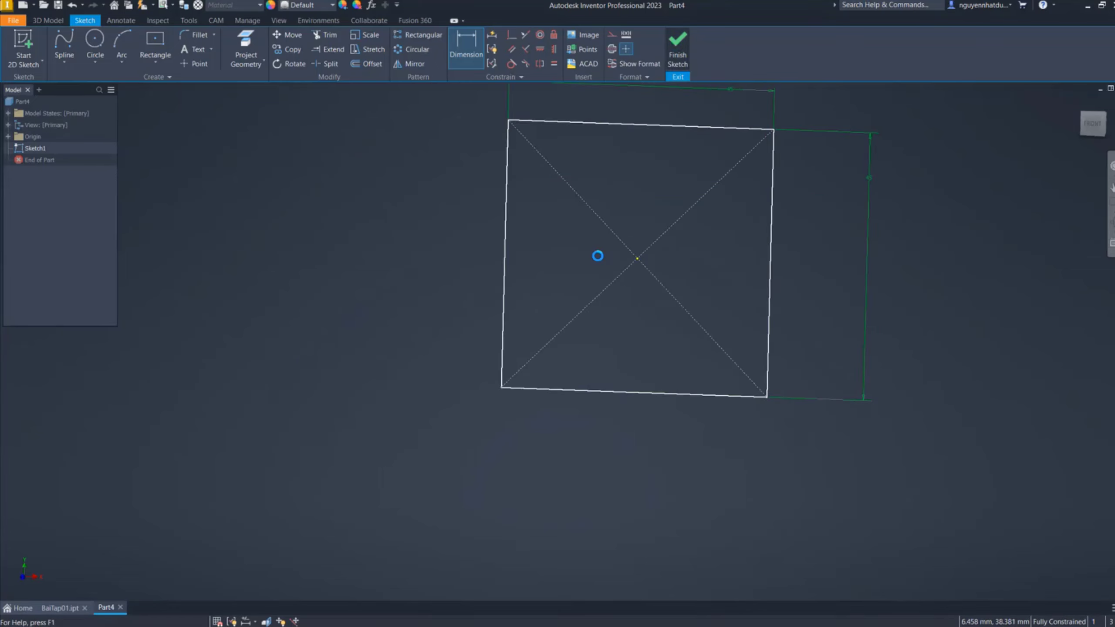
{"action": "right_click", "coordinate": [426, 207]}
{"action": "left_click", "coordinate": [458, 193]}
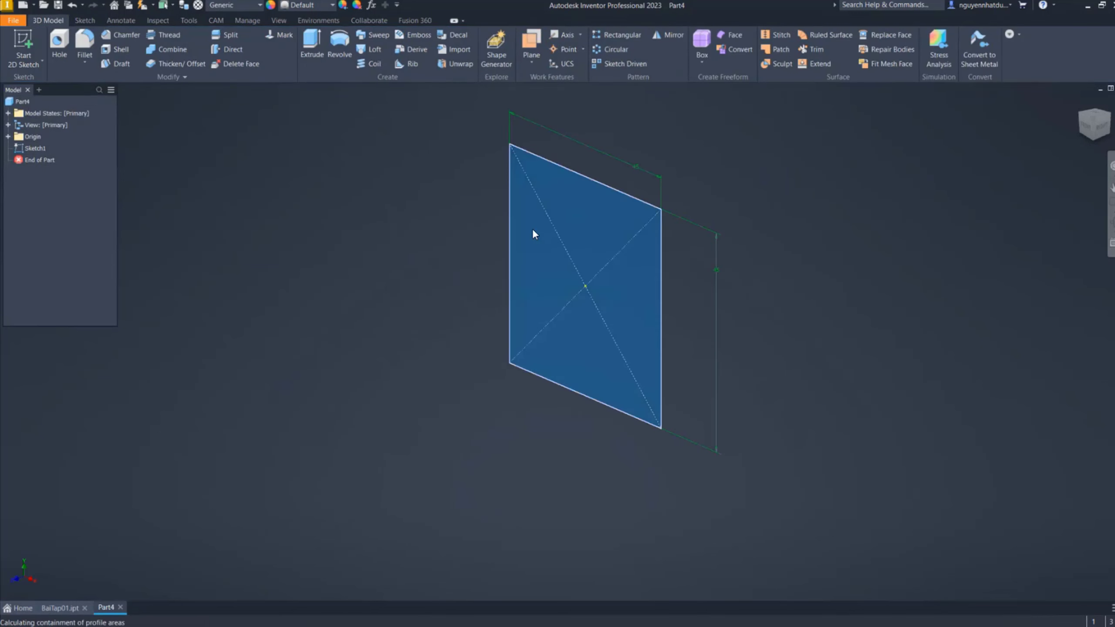
{"action": "left_click_drag", "start_coordinate": [229, 205], "coordinate": [129, 204]}
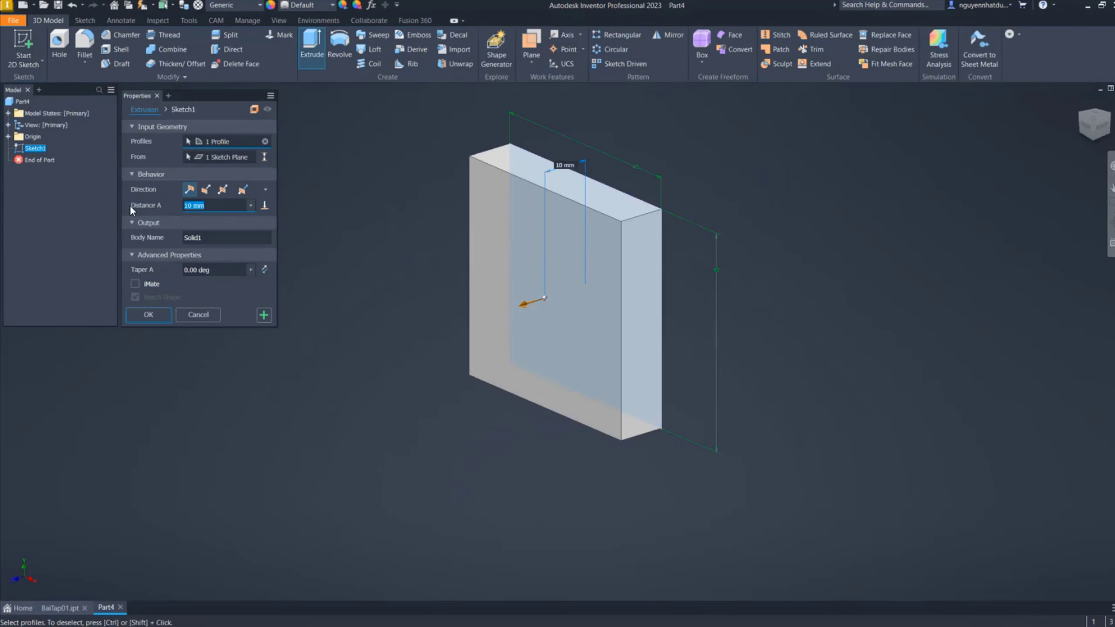
{"action": "type", "text": "45"}
{"action": "key", "text": "Return"}
{"action": "key", "text": "F6"}
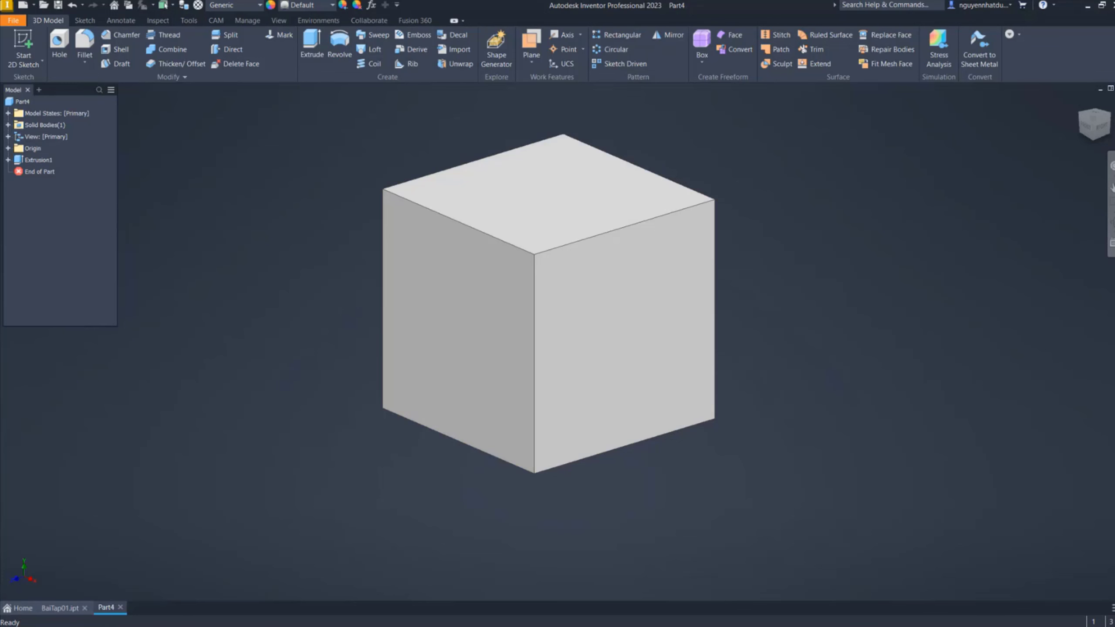
Zoom into the printed cube photo to inspect its holes, then return to the Inventor cube
{"action": "key", "text": "Up"}
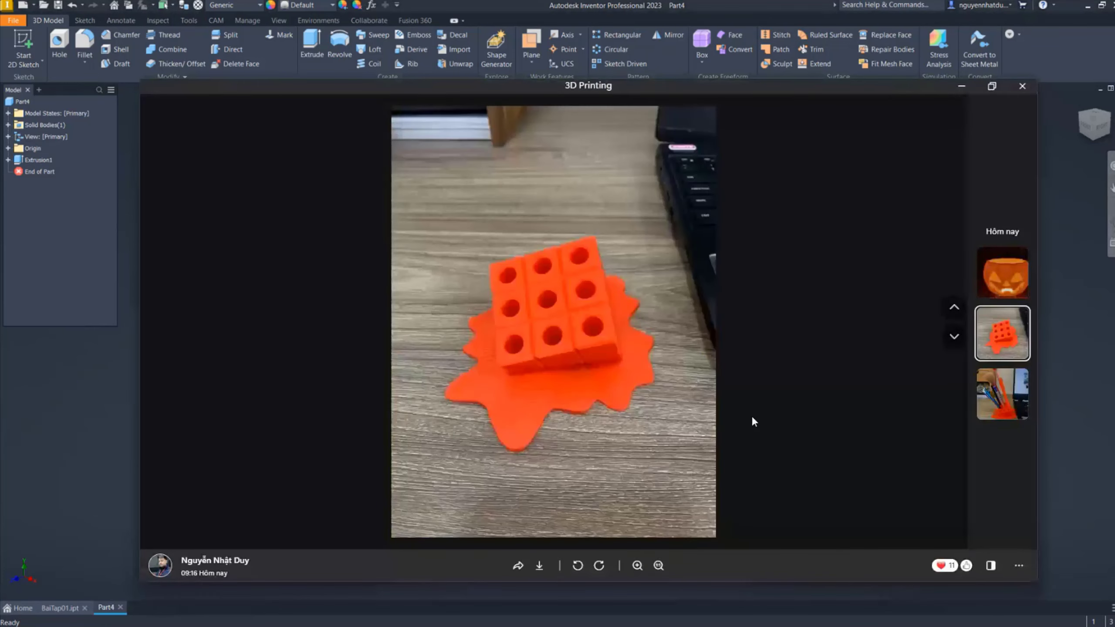
{"action": "scroll", "coordinate": [594, 306], "scroll_direction": "up", "scroll_amount": 2}
{"action": "scroll", "coordinate": [570, 336], "scroll_direction": "up", "scroll_amount": 2}
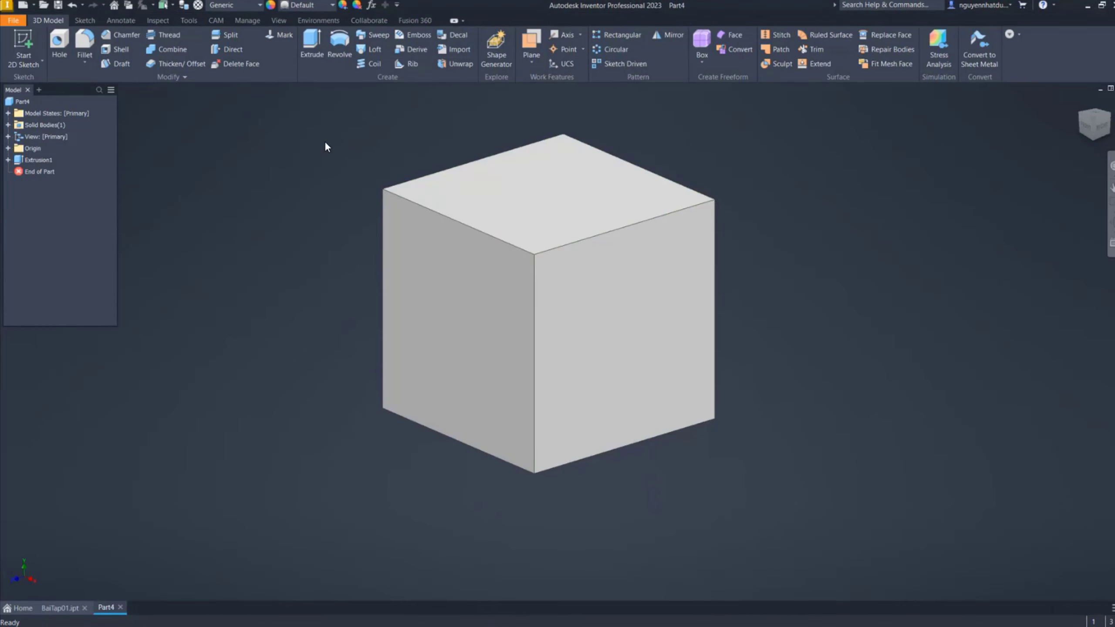
{"action": "right_click", "coordinate": [324, 141]}
Start a sketch on the cube's top face and project the face outline
{"action": "left_click", "coordinate": [327, 109]}
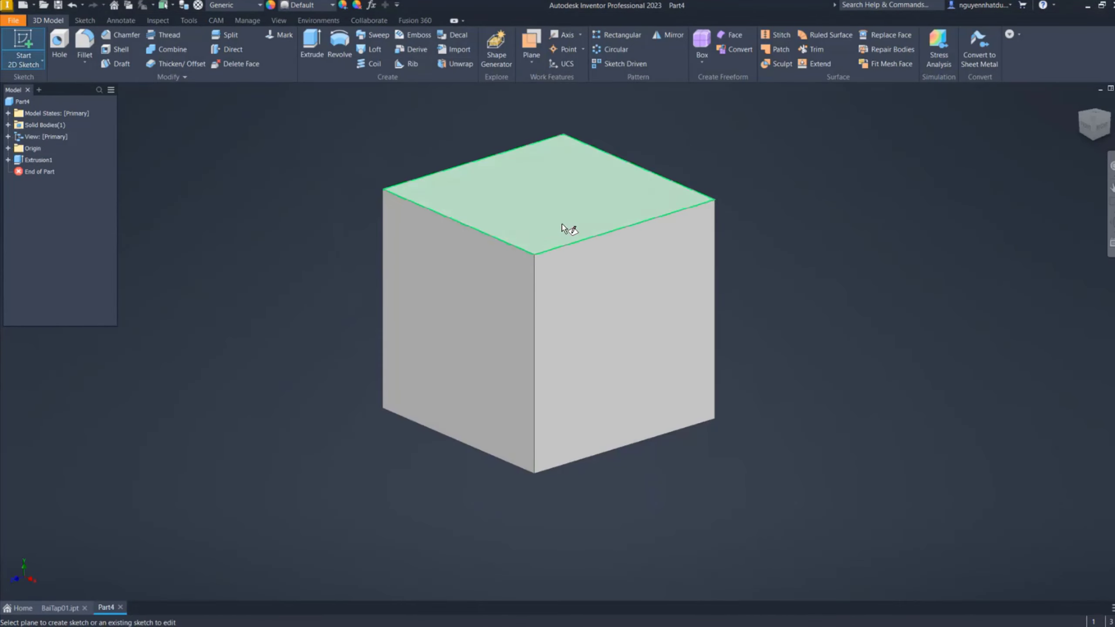
{"action": "left_click", "coordinate": [564, 228]}
{"action": "middle_click_drag", "start_coordinate": [515, 486], "coordinate": [531, 410]}
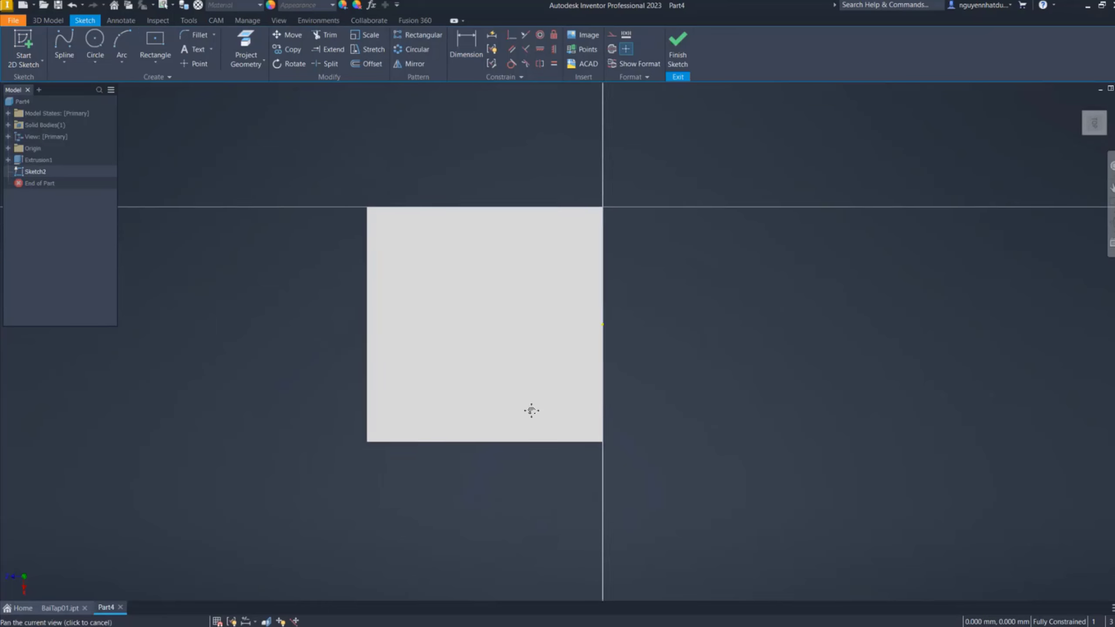
{"action": "right_click", "coordinate": [349, 225]}
{"action": "left_click", "coordinate": [381, 244]}
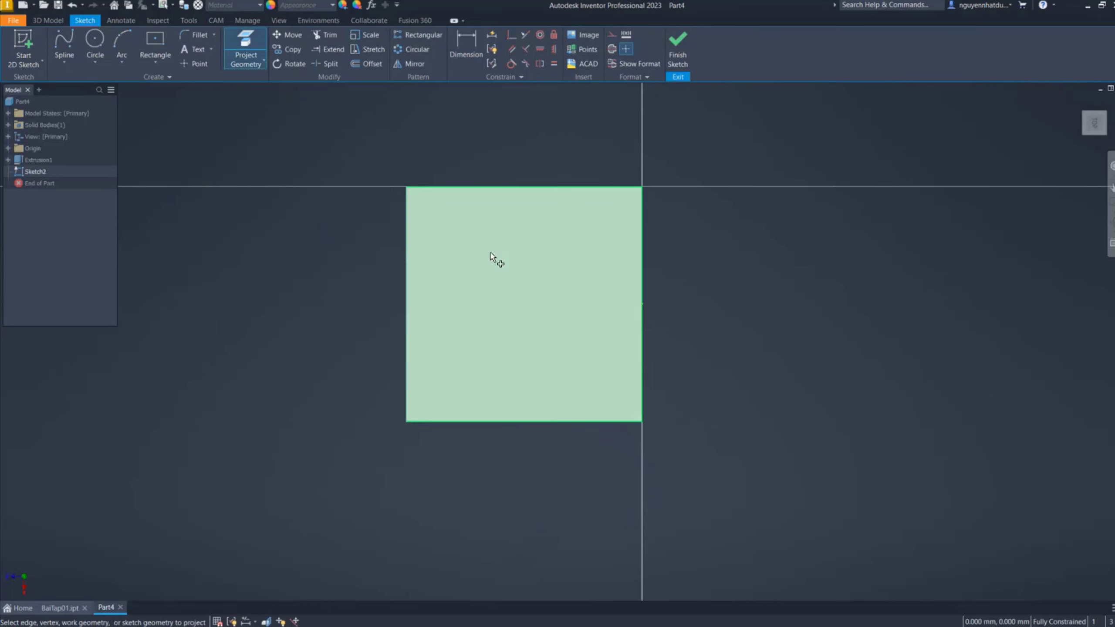
{"action": "left_click", "coordinate": [492, 257]}
{"action": "scroll", "coordinate": [474, 198], "scroll_direction": "up", "scroll_amount": 3}
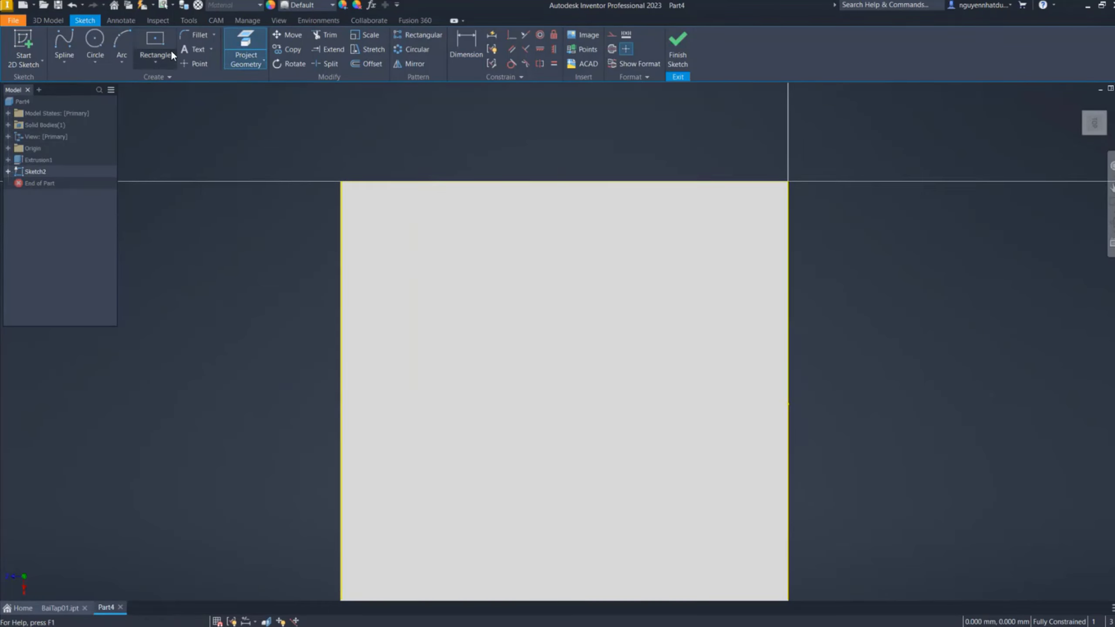
Draw the first vertical line from the face's bottom edge to its top edge
{"action": "left_click", "coordinate": [65, 64]}
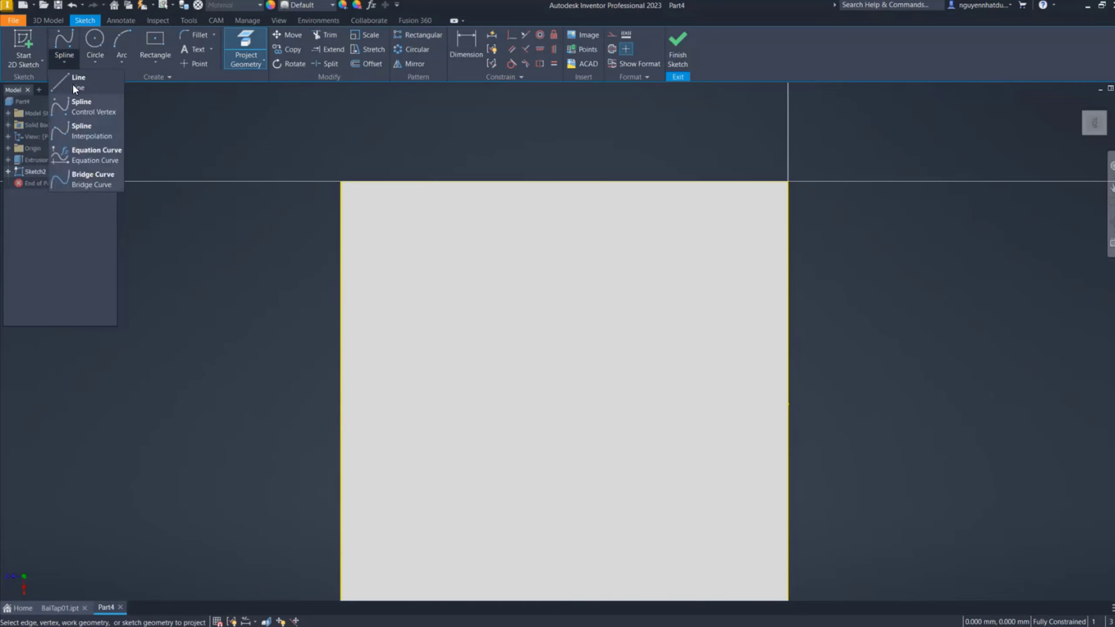
{"action": "left_click", "coordinate": [73, 88]}
{"action": "scroll", "coordinate": [444, 191], "scroll_direction": "down", "scroll_amount": 2}
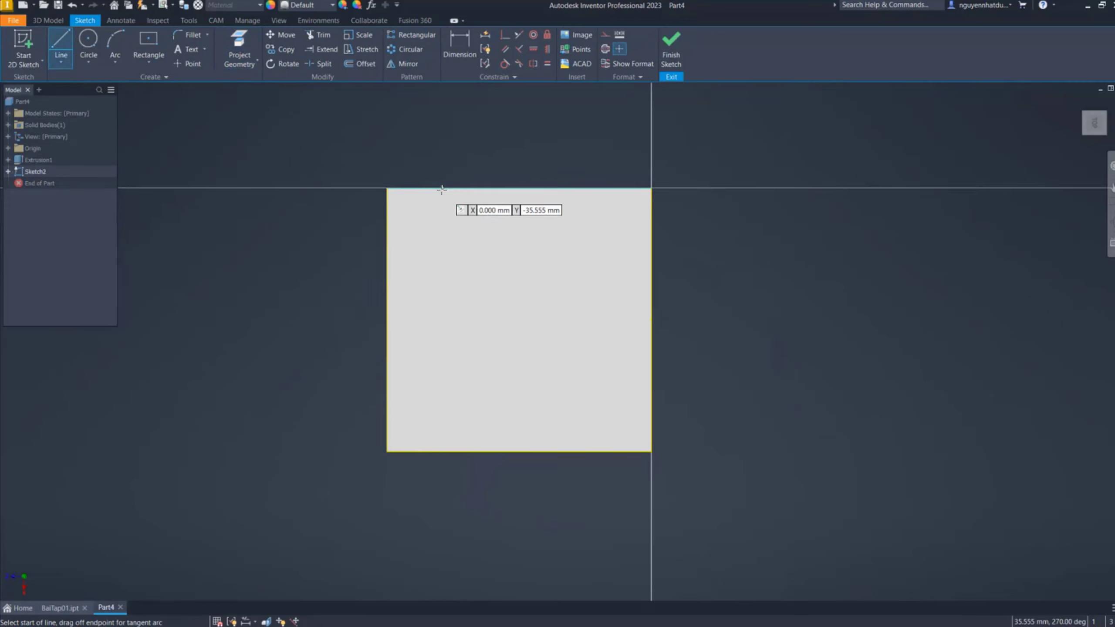
{"action": "left_click", "coordinate": [442, 189]}
{"action": "key", "text": "Escape"}
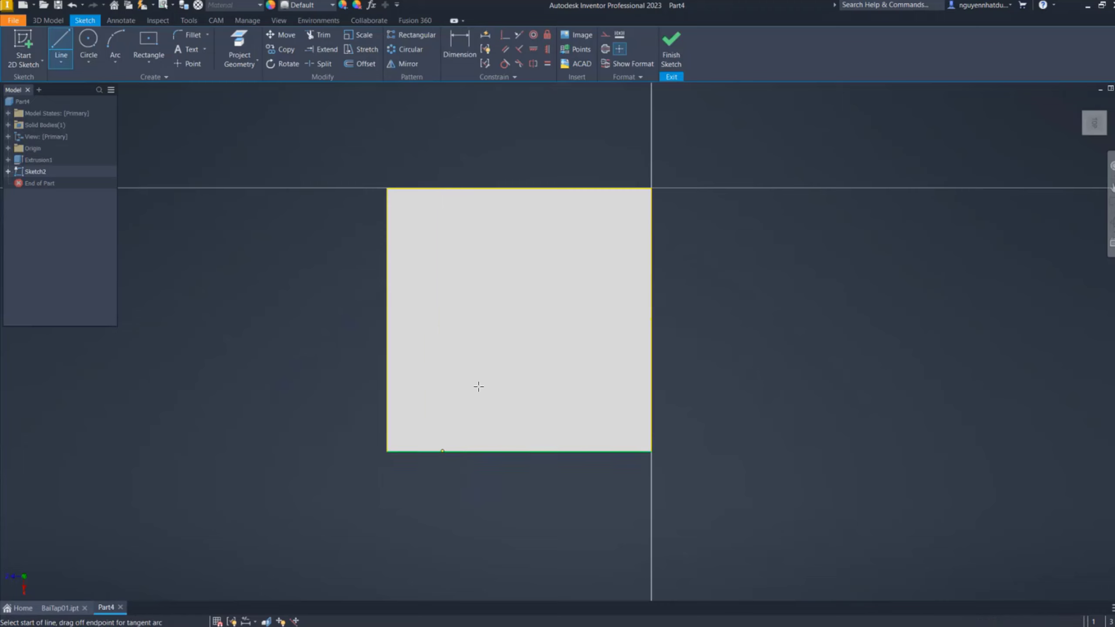
{"action": "left_click", "coordinate": [443, 451]}
{"action": "left_click", "coordinate": [442, 188]}
{"action": "left_click", "coordinate": [593, 189]}
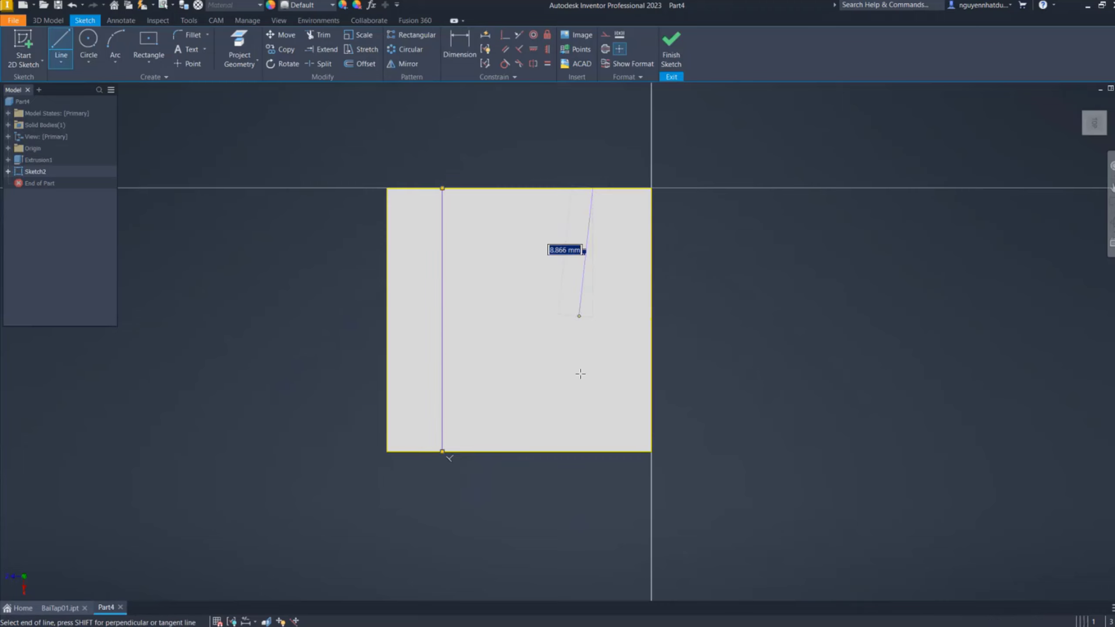
{"action": "key", "text": "Escape"}
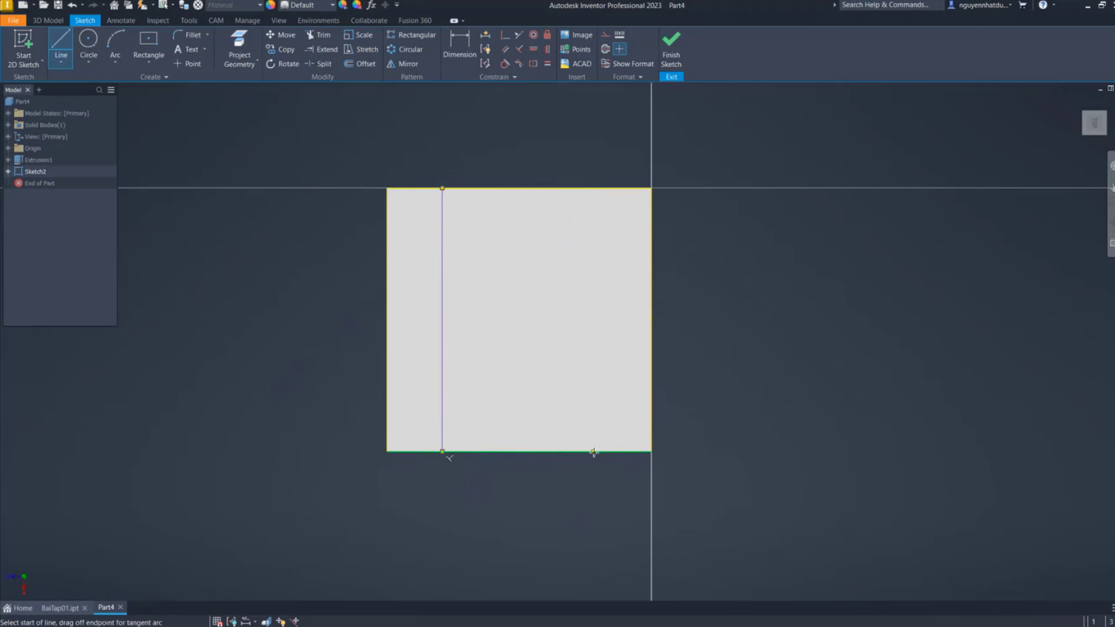
Draw two more vertical lines spanning the face from top to bottom
{"action": "left_click", "coordinate": [593, 452]}
{"action": "left_click", "coordinate": [593, 189]}
{"action": "key", "text": "Escape"}
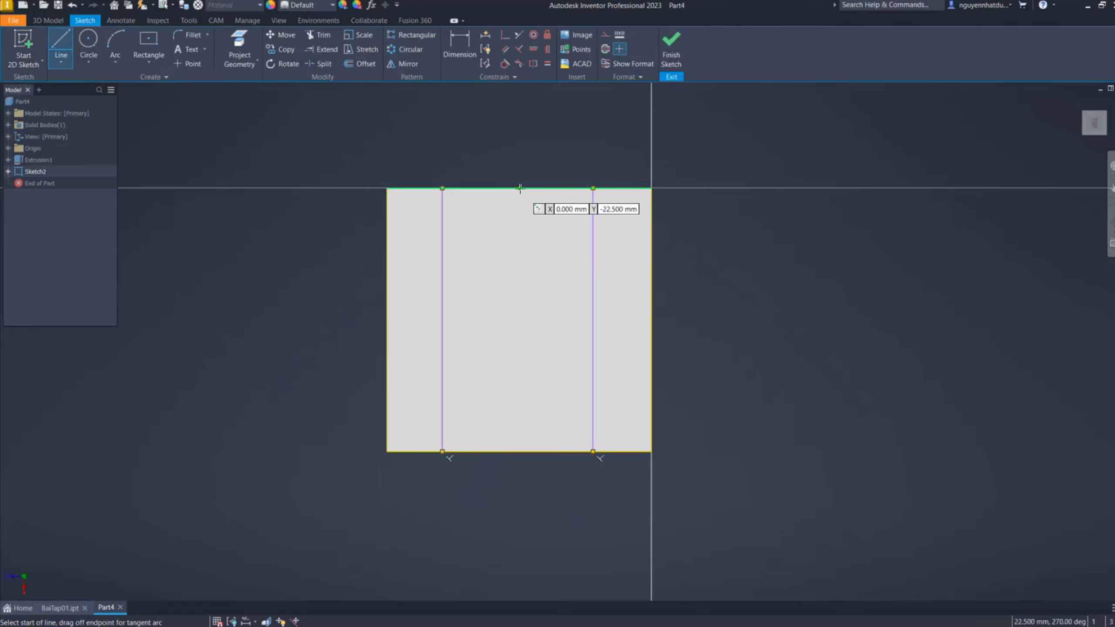
{"action": "left_click", "coordinate": [520, 189]}
{"action": "left_click", "coordinate": [520, 452]}
{"action": "key", "text": "Escape"}
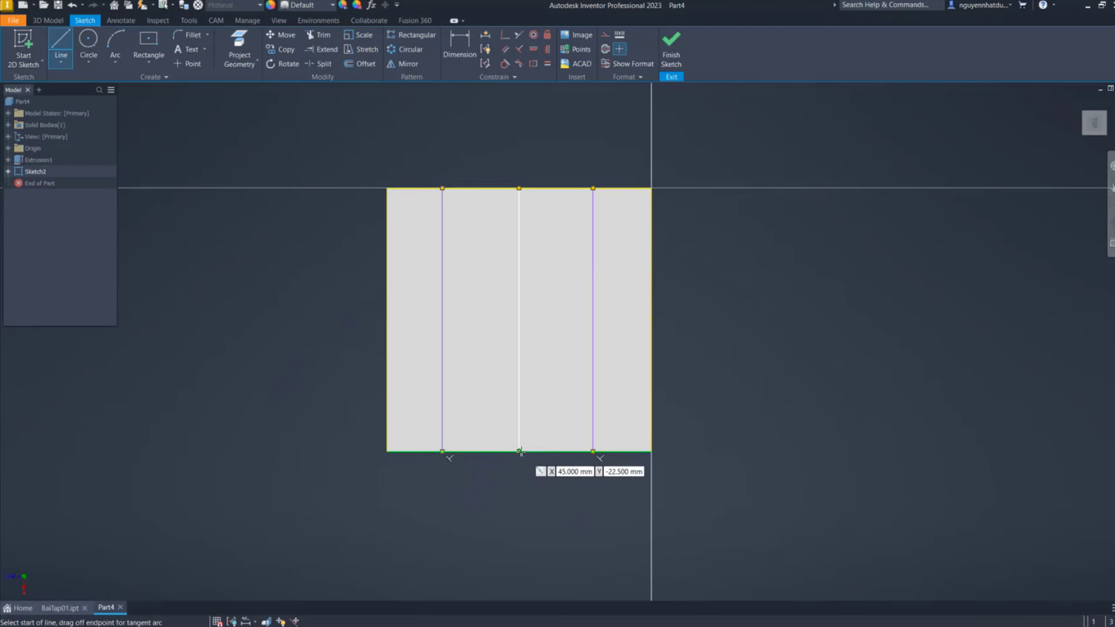
{"action": "key", "text": "Escape"}
Dimension the left dividing line 15 mm from the face's left edge
{"action": "key", "text": "d"}
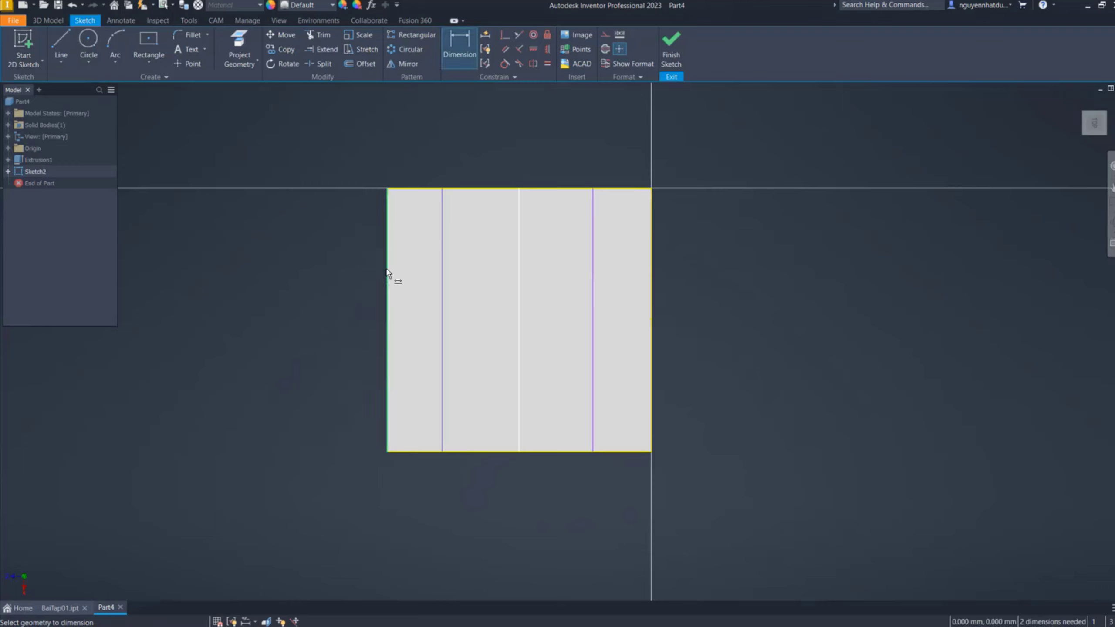
{"action": "left_click", "coordinate": [387, 273]}
{"action": "left_click", "coordinate": [442, 292]}
{"action": "left_click", "coordinate": [417, 128]}
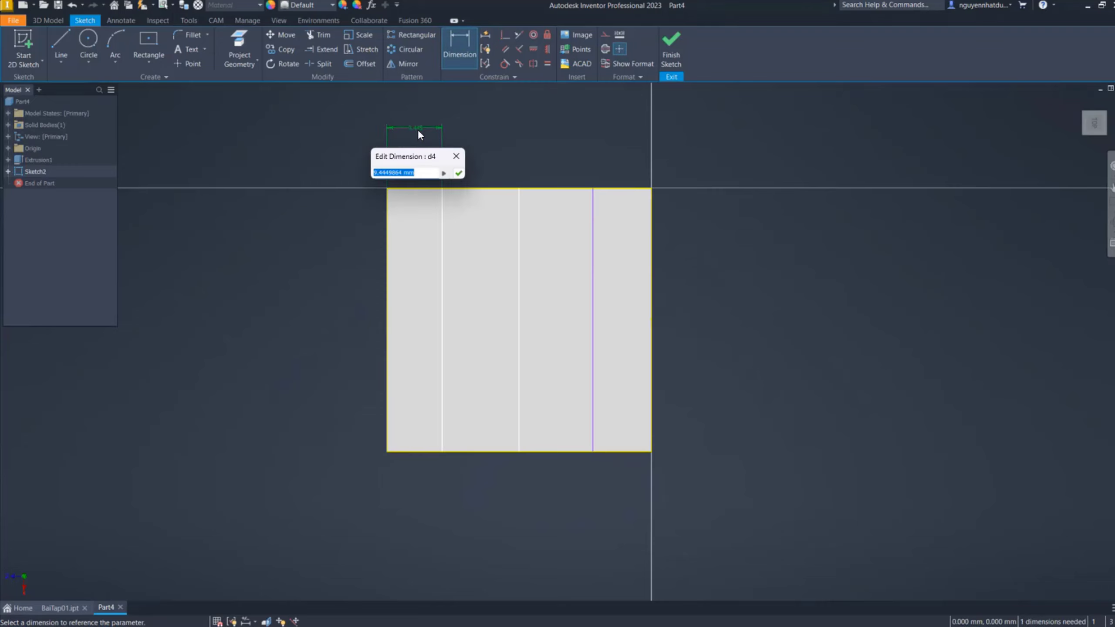
{"action": "type", "text": "15"}
{"action": "key", "text": "Return"}
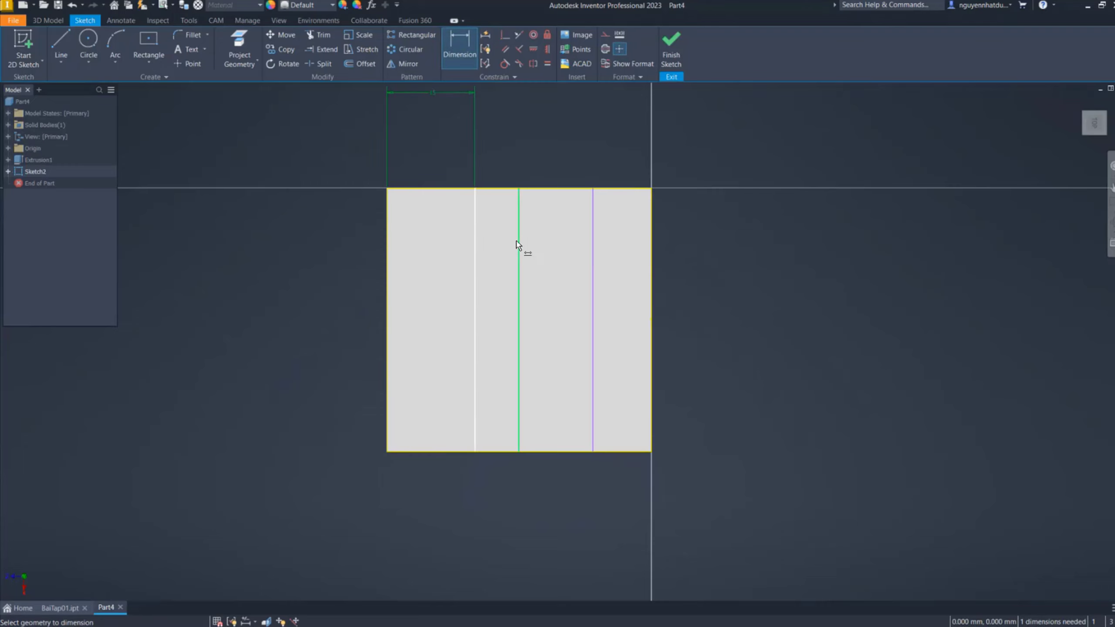
{"action": "left_click", "coordinate": [518, 246]}
{"action": "left_click", "coordinate": [476, 269]}
{"action": "left_click", "coordinate": [486, 268]}
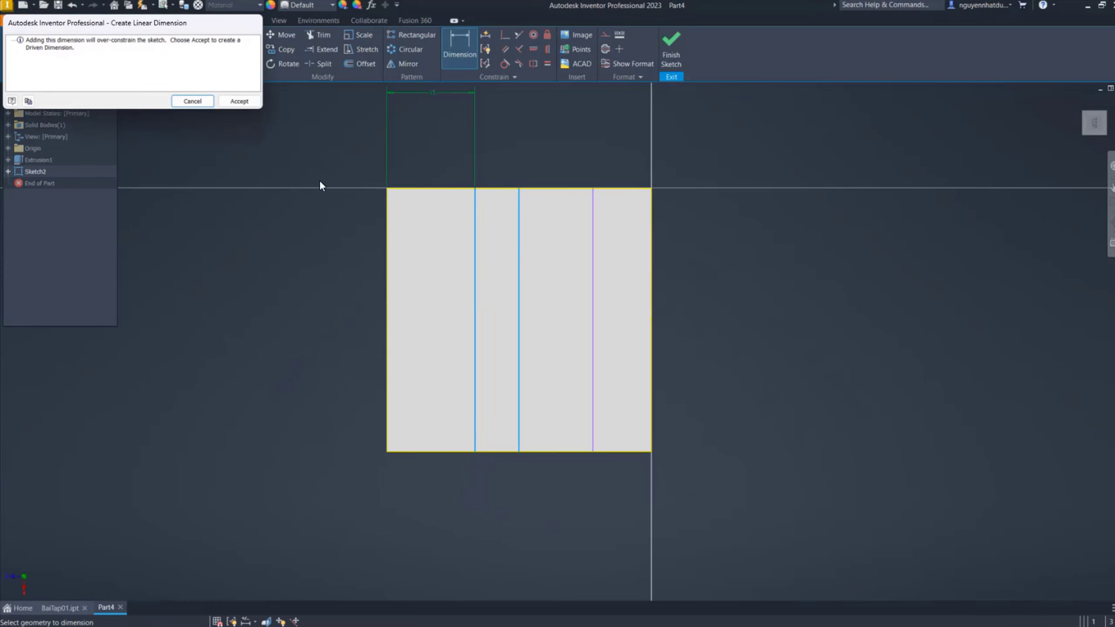
{"action": "key", "text": "Escape"}
{"action": "key", "text": "Escape"}
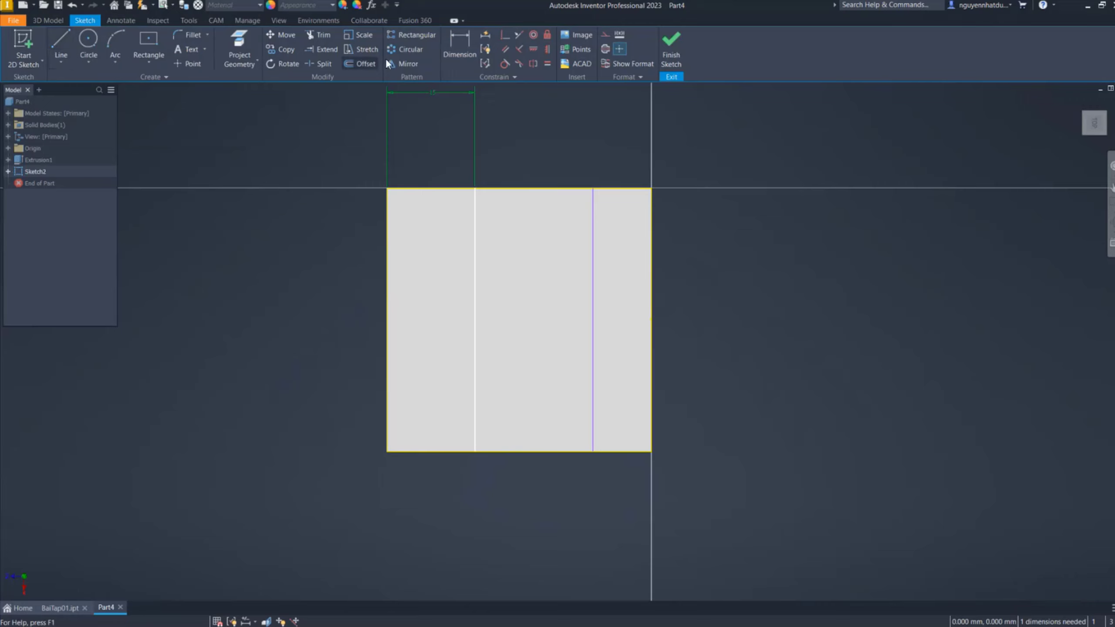
Dimension the right dividing line 15 mm from the face's right edge
{"action": "key", "text": "d"}
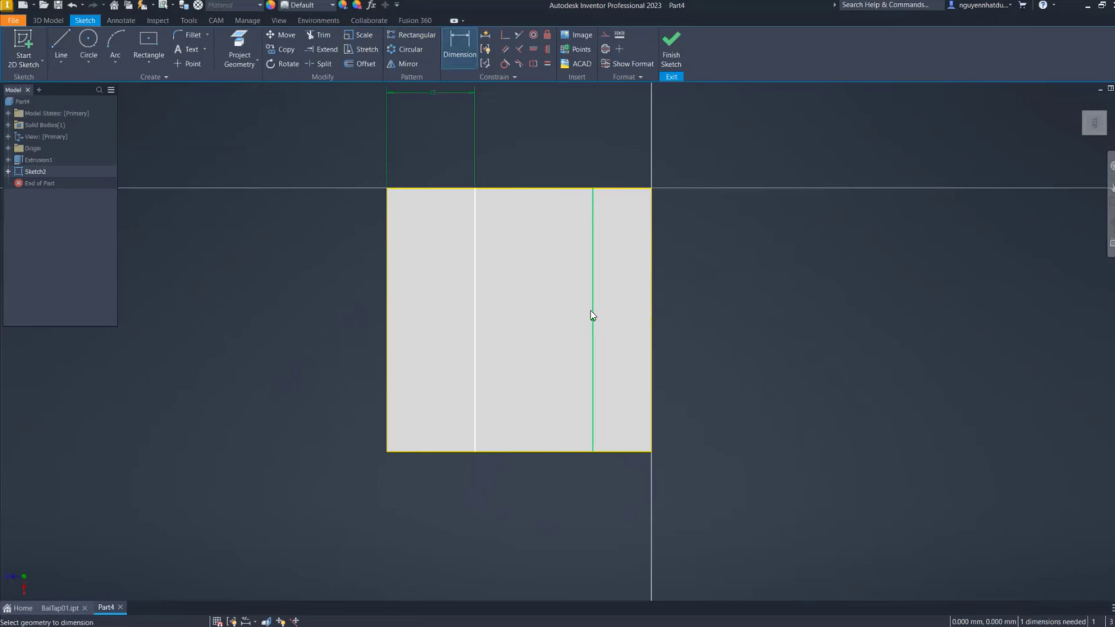
{"action": "left_click", "coordinate": [463, 58]}
{"action": "left_click", "coordinate": [593, 206]}
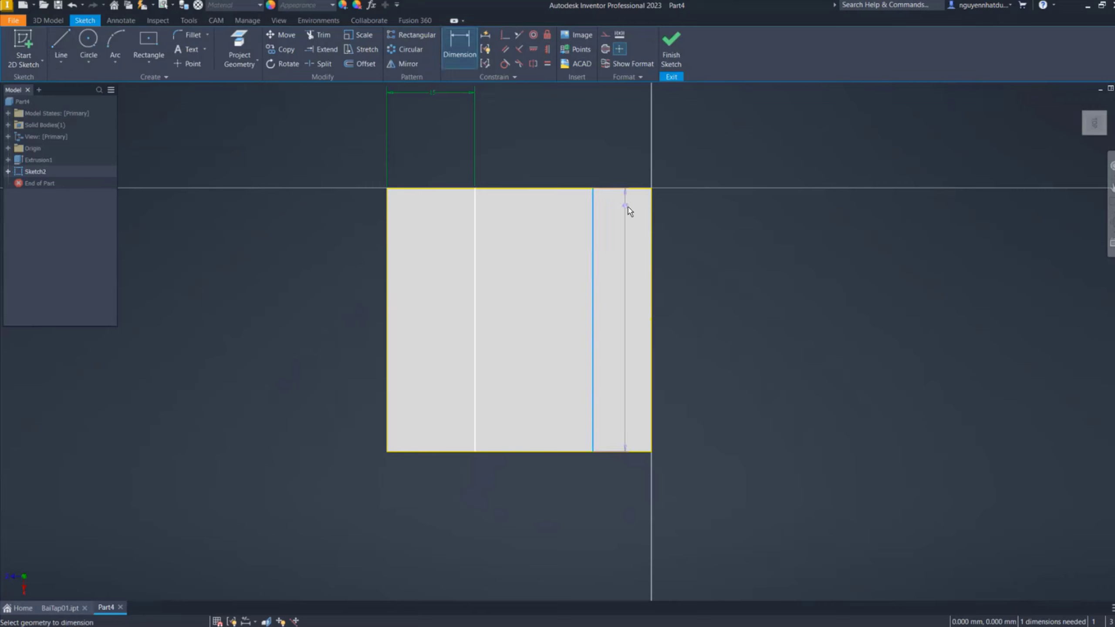
{"action": "left_click", "coordinate": [653, 212]}
{"action": "left_click", "coordinate": [626, 153]}
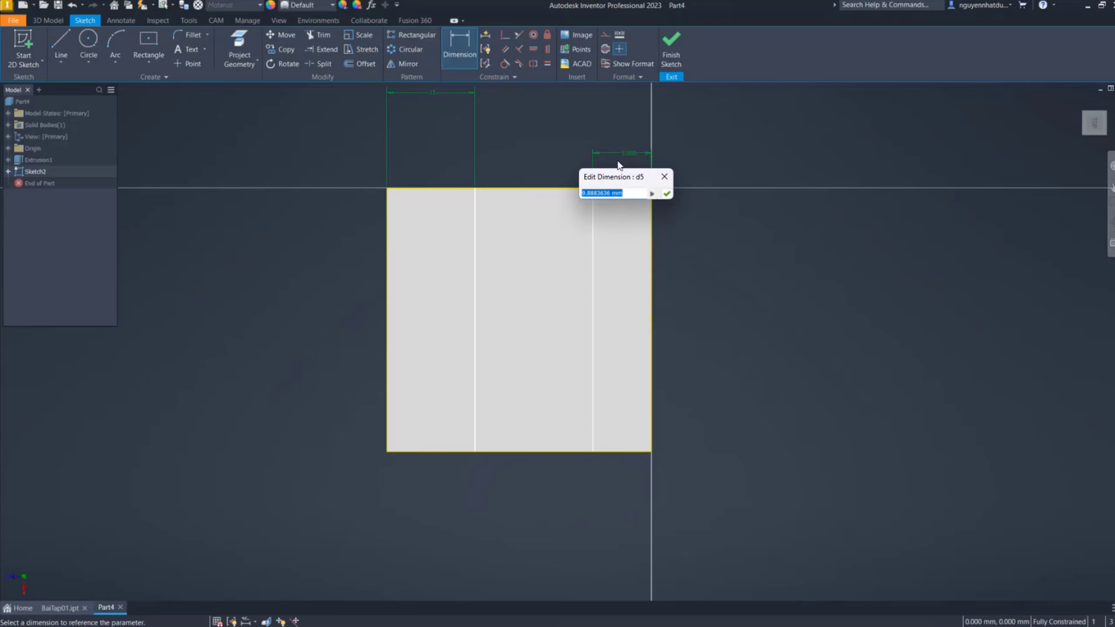
{"action": "type", "text": "15"}
{"action": "key", "text": "Return"}
{"action": "scroll", "coordinate": [489, 334], "scroll_direction": "down", "scroll_amount": 3}
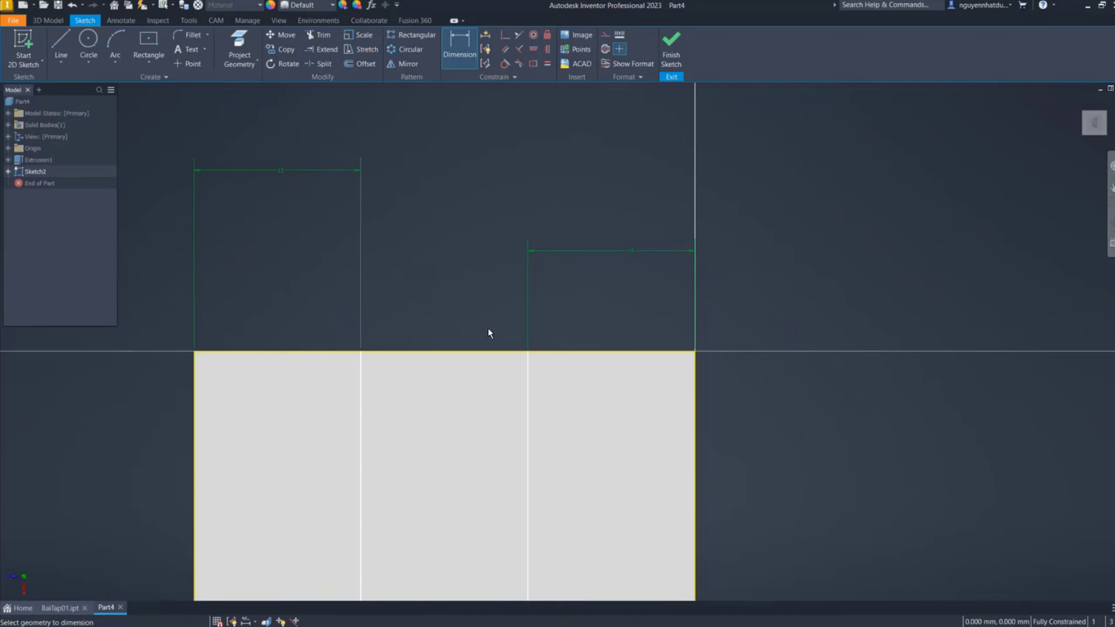
{"action": "mouse_move", "coordinate": [535, 361]}
{"action": "middle_mouse_down"}
{"action": "mouse_move", "coordinate": [614, 269]}
{"action": "mouse_move", "coordinate": [435, 141]}
{"action": "middle_mouse_up"}
Convert the left and right dividing lines into construction lines
{"action": "key", "text": "Escape"}
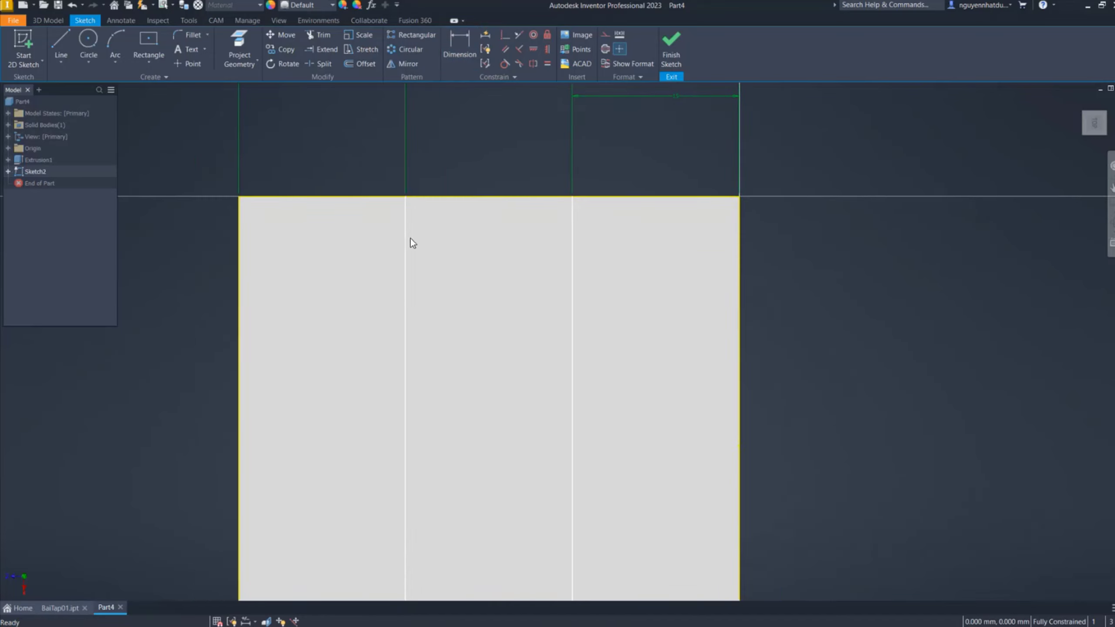
{"action": "left_click", "coordinate": [406, 241]}
{"action": "left_click", "coordinate": [605, 35]}
{"action": "left_click", "coordinate": [554, 231]}
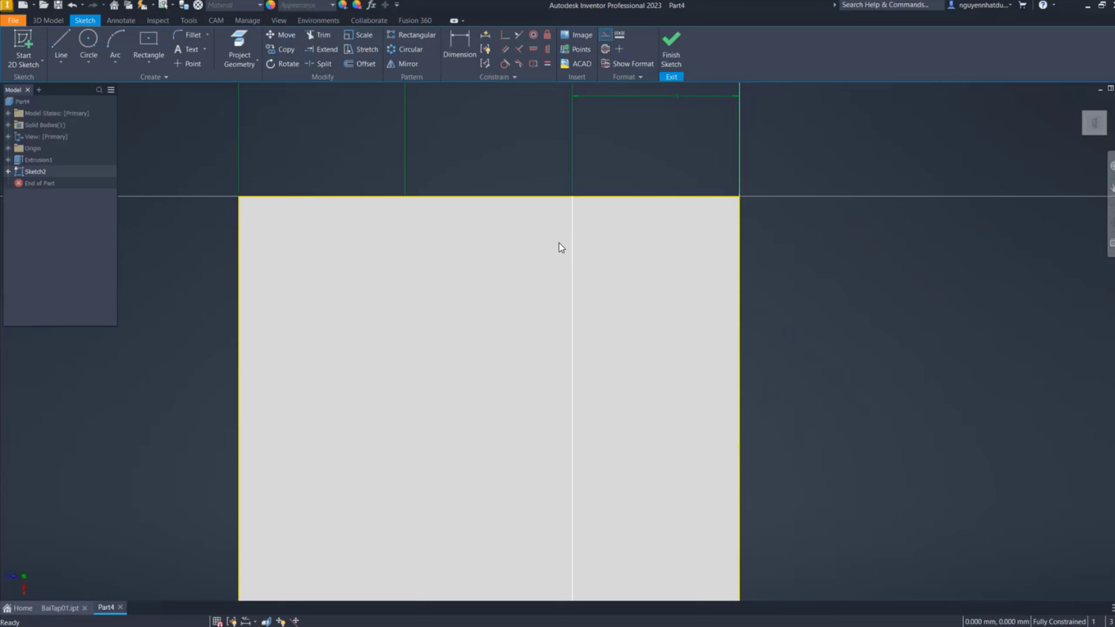
{"action": "left_click", "coordinate": [573, 249]}
{"action": "left_click", "coordinate": [605, 35]}
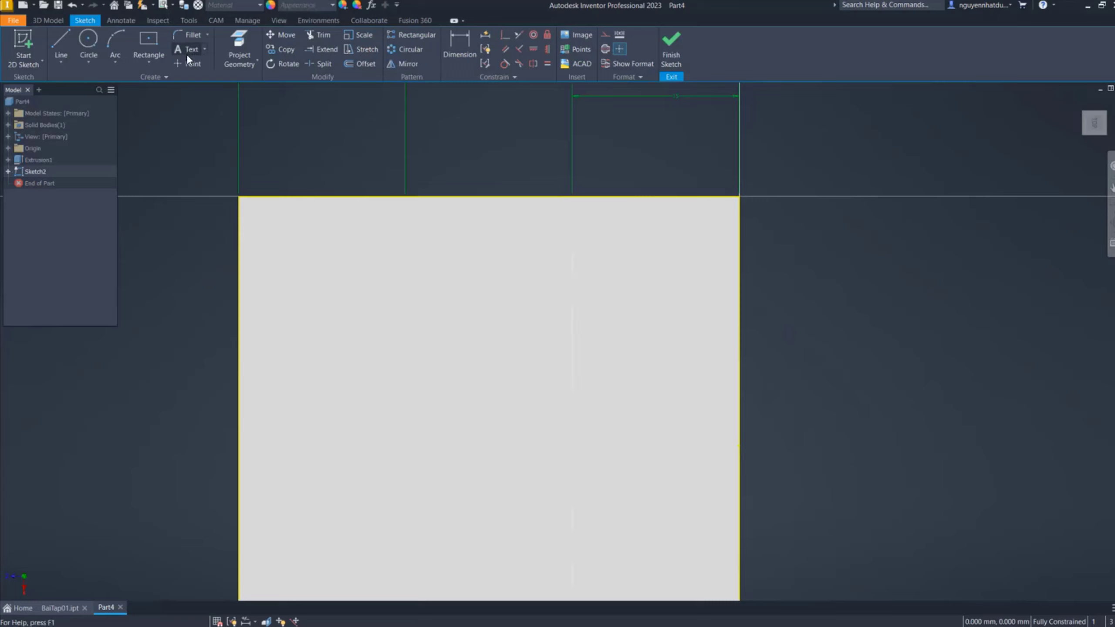
Offset the left construction line and make the resulting pair symmetric about it
{"action": "left_click", "coordinate": [356, 64]}
{"action": "left_click", "coordinate": [406, 249]}
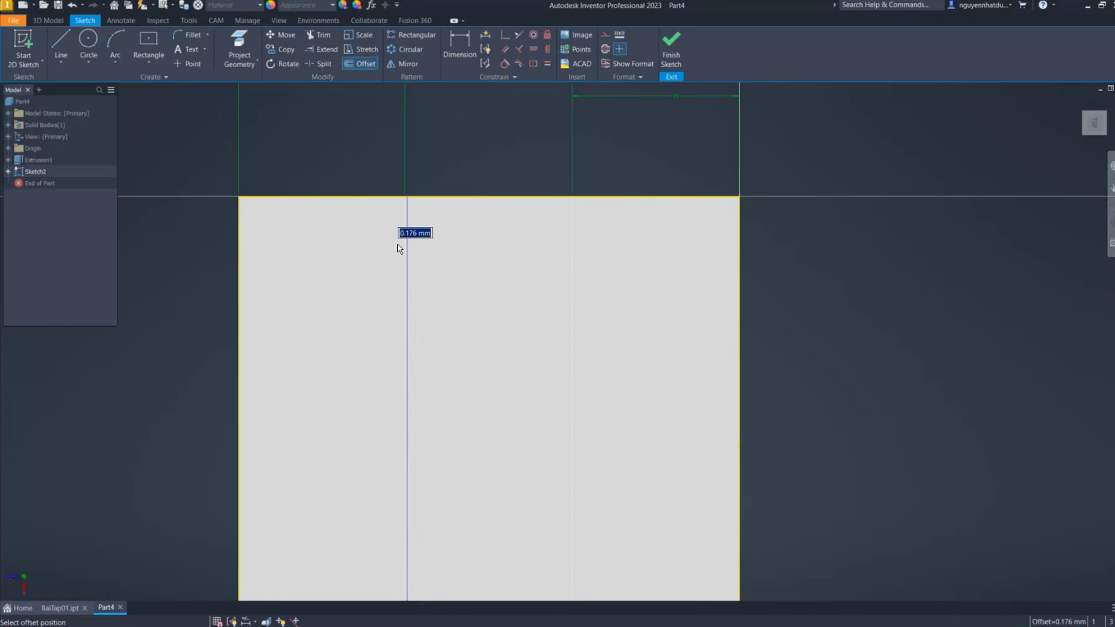
{"action": "left_click", "coordinate": [425, 249]}
{"action": "scroll", "coordinate": [415, 228], "scroll_direction": "up", "scroll_amount": 5}
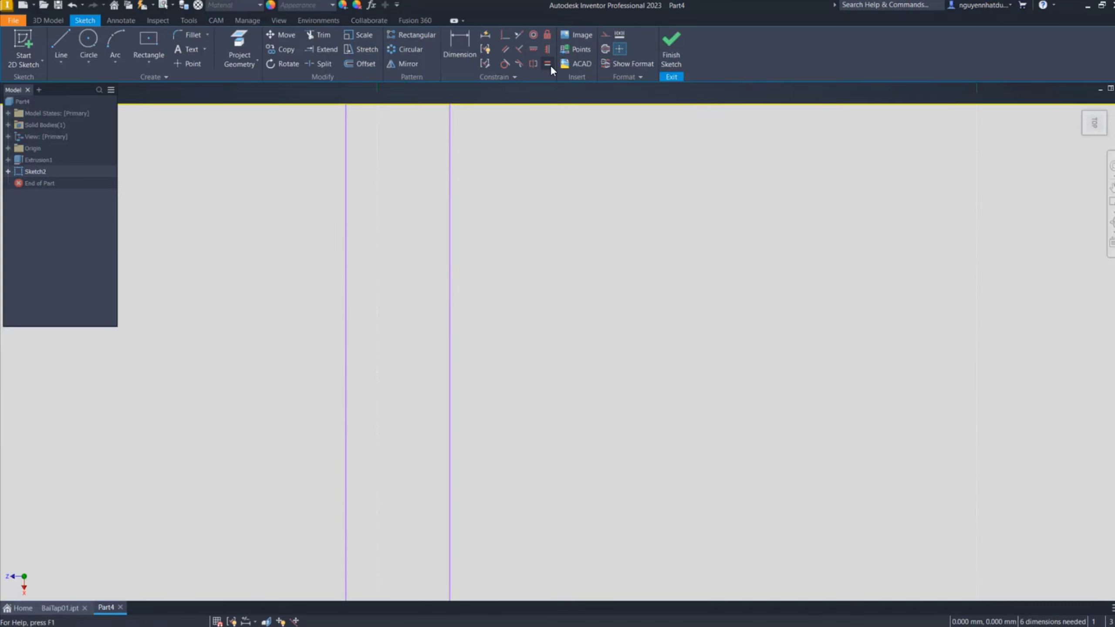
{"action": "left_click", "coordinate": [533, 64]}
{"action": "left_click", "coordinate": [346, 202]}
{"action": "left_click", "coordinate": [449, 204]}
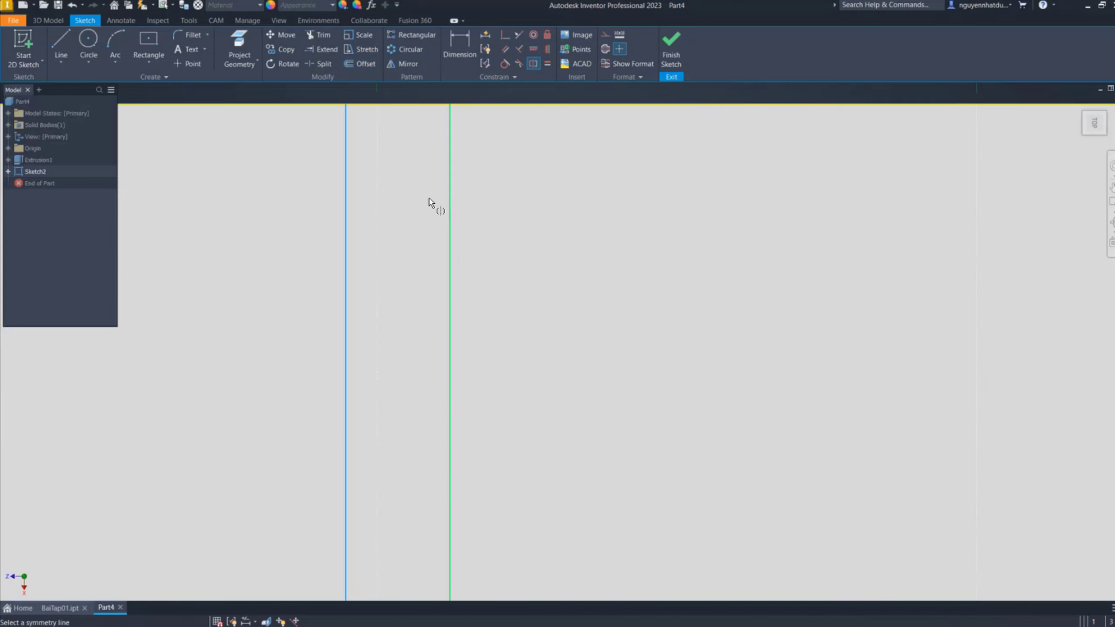
{"action": "left_click", "coordinate": [377, 212]}
{"action": "scroll", "coordinate": [515, 215], "scroll_direction": "down", "scroll_amount": 4}
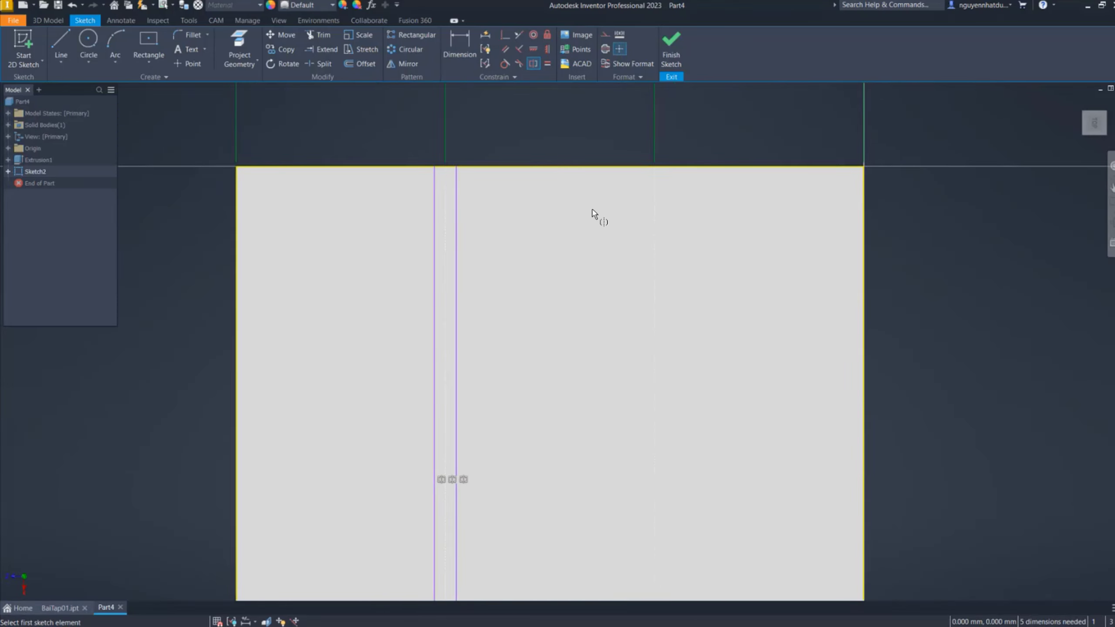
{"action": "key", "text": "Escape"}
Offset the right construction line and make that pair symmetric about it
{"action": "left_click", "coordinate": [361, 64]}
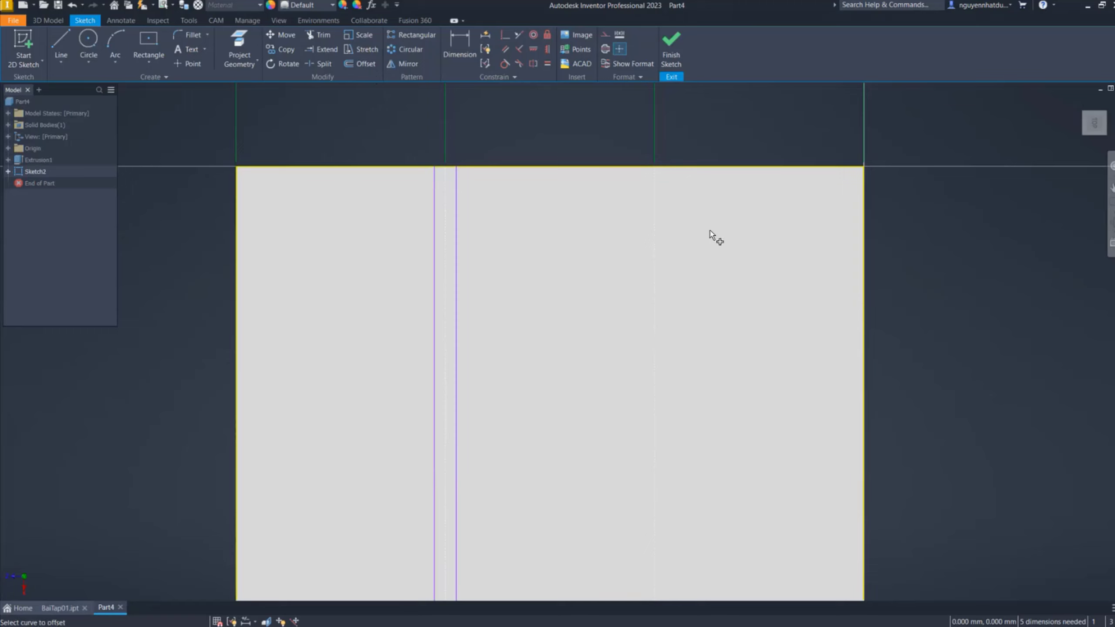
{"action": "left_click", "coordinate": [654, 250]}
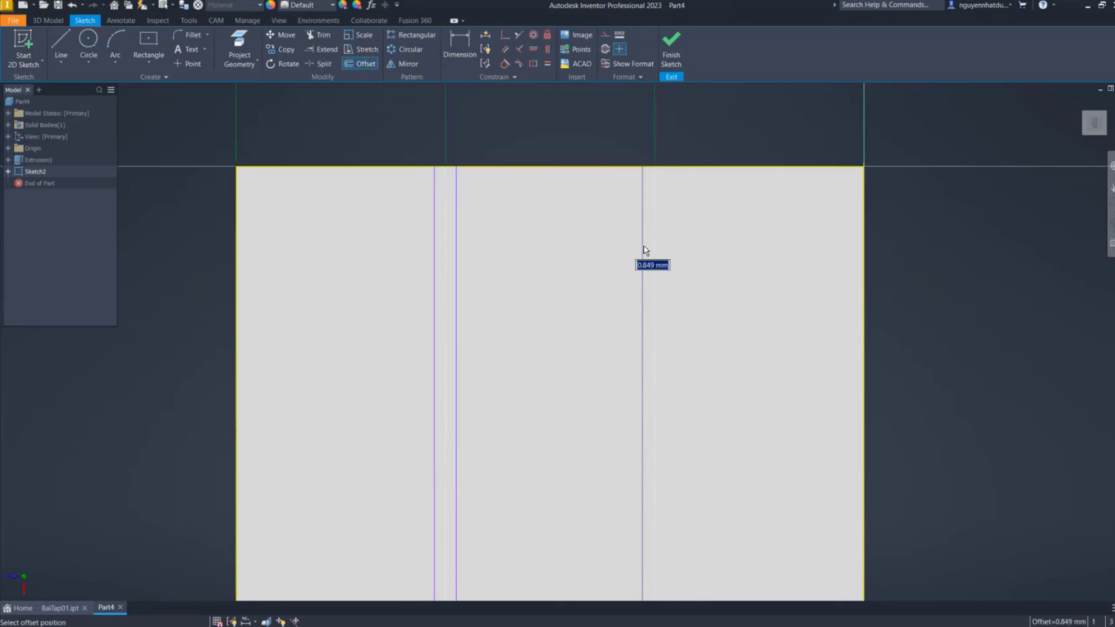
{"action": "left_click", "coordinate": [683, 245]}
{"action": "left_click", "coordinate": [534, 66]}
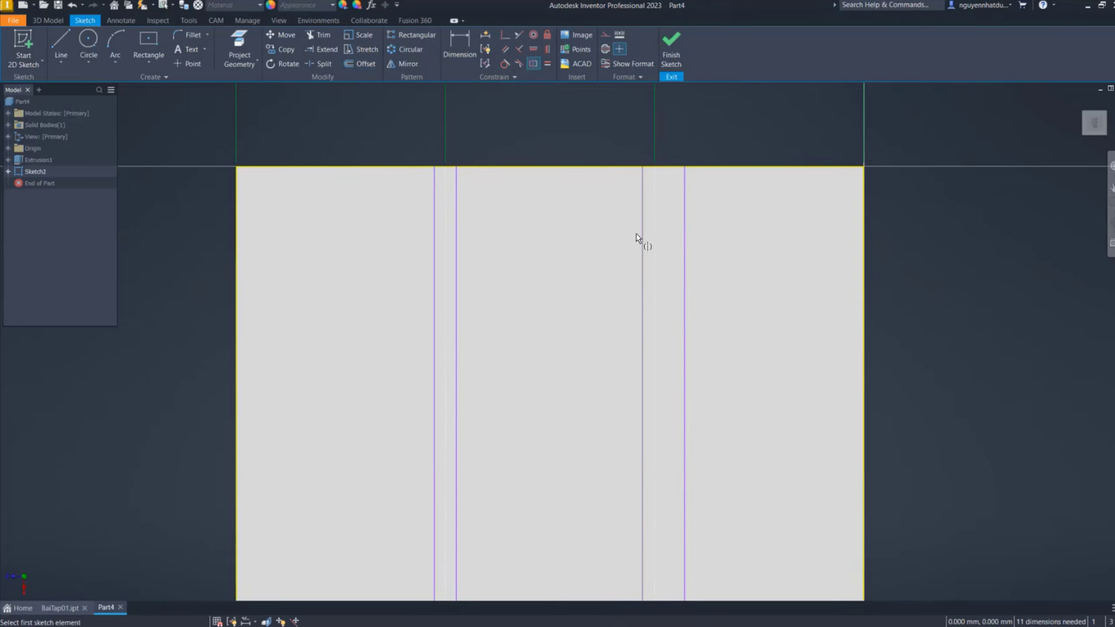
{"action": "left_click", "coordinate": [643, 244]}
{"action": "left_click", "coordinate": [684, 254]}
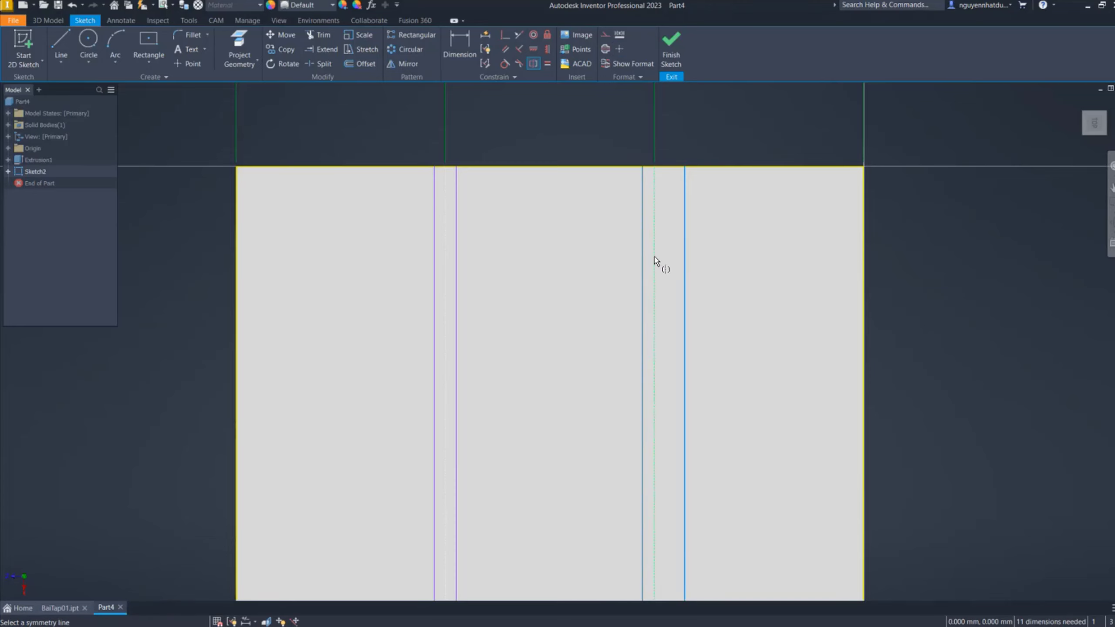
{"action": "left_click", "coordinate": [654, 259]}
Dimension both line pairs to a 2 mm gap
{"action": "left_click", "coordinate": [456, 57]}
{"action": "left_click", "coordinate": [456, 224]}
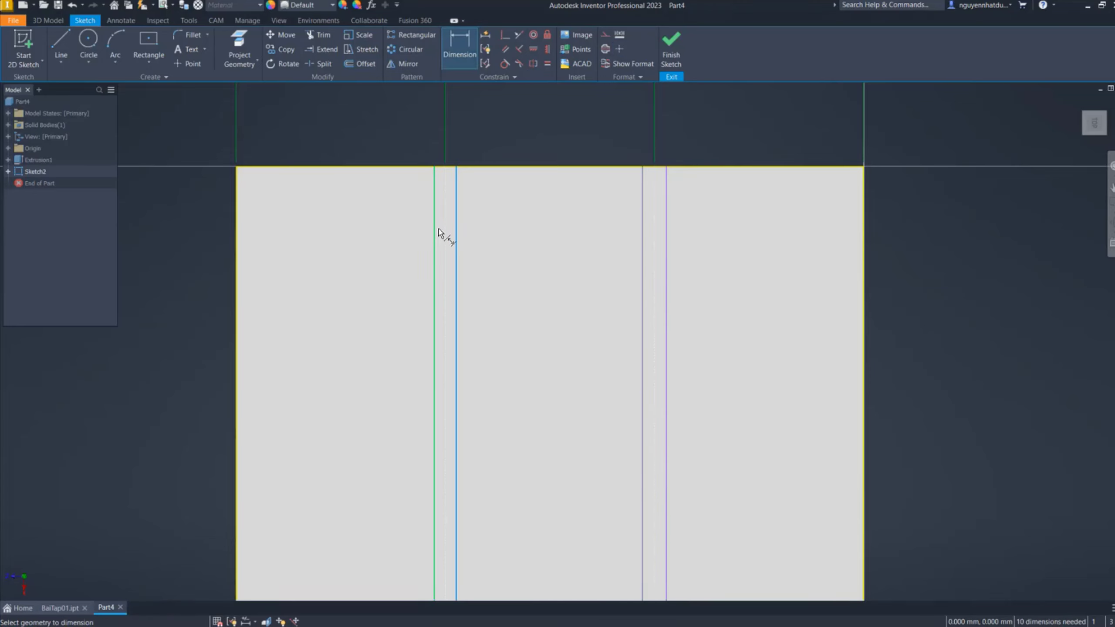
{"action": "left_click", "coordinate": [483, 132]}
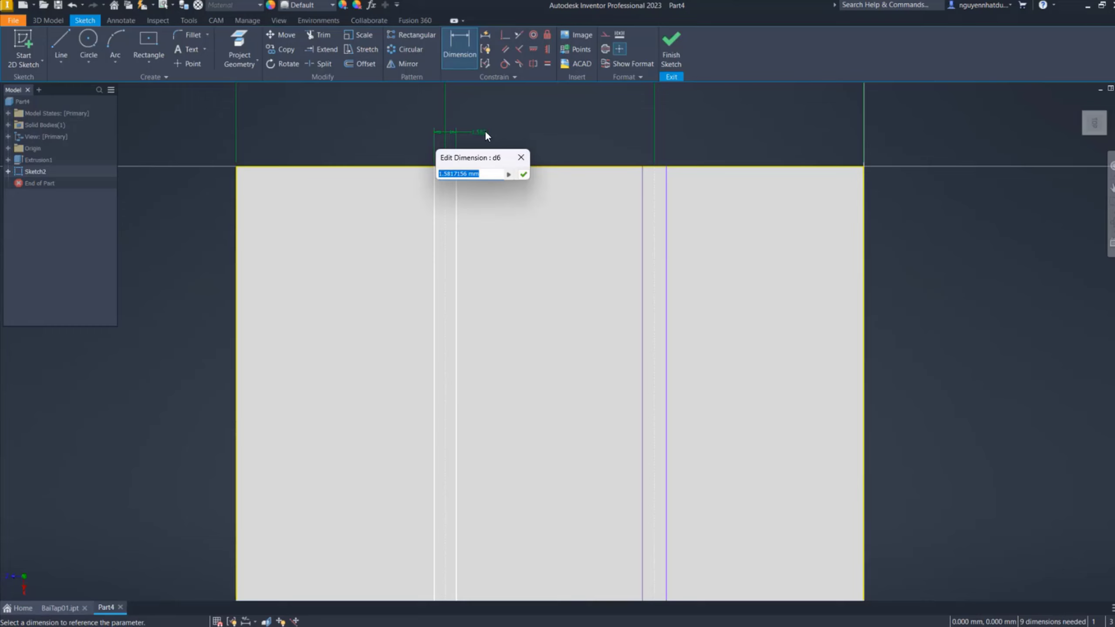
{"action": "type", "text": "2"}
{"action": "key", "text": "Return"}
{"action": "left_click", "coordinate": [670, 256]}
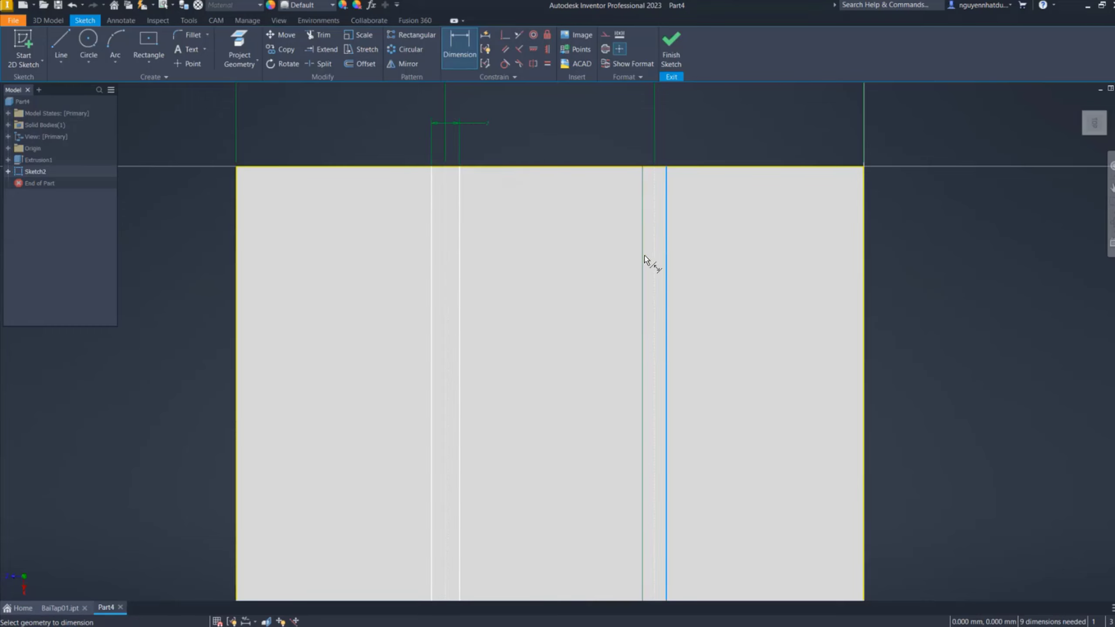
{"action": "left_click", "coordinate": [629, 123]}
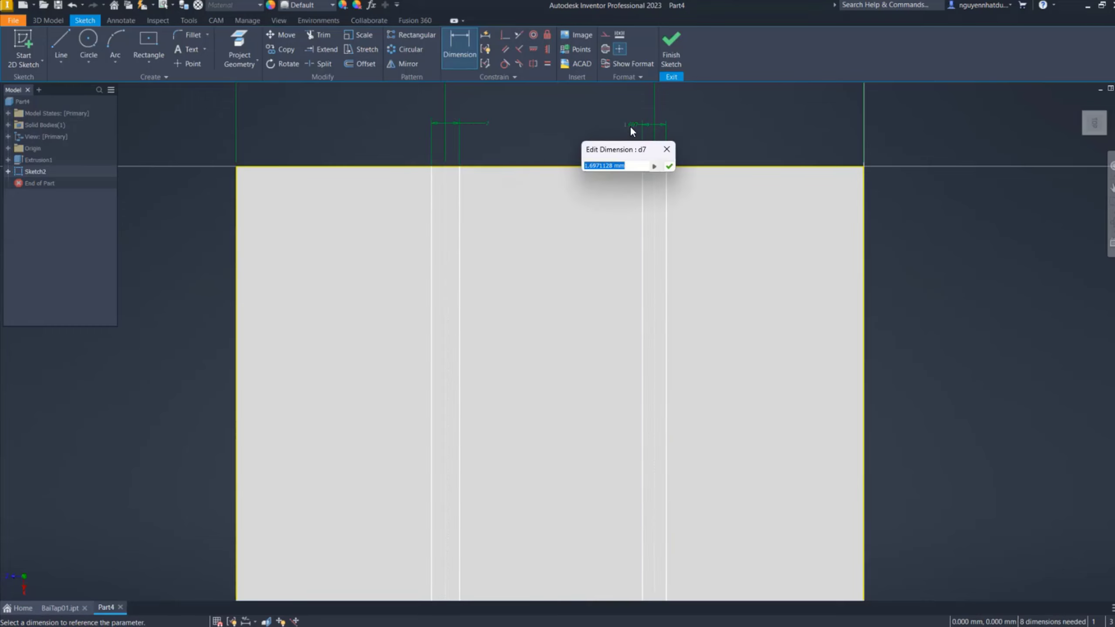
{"action": "type", "text": "2"}
{"action": "key", "text": "Return"}
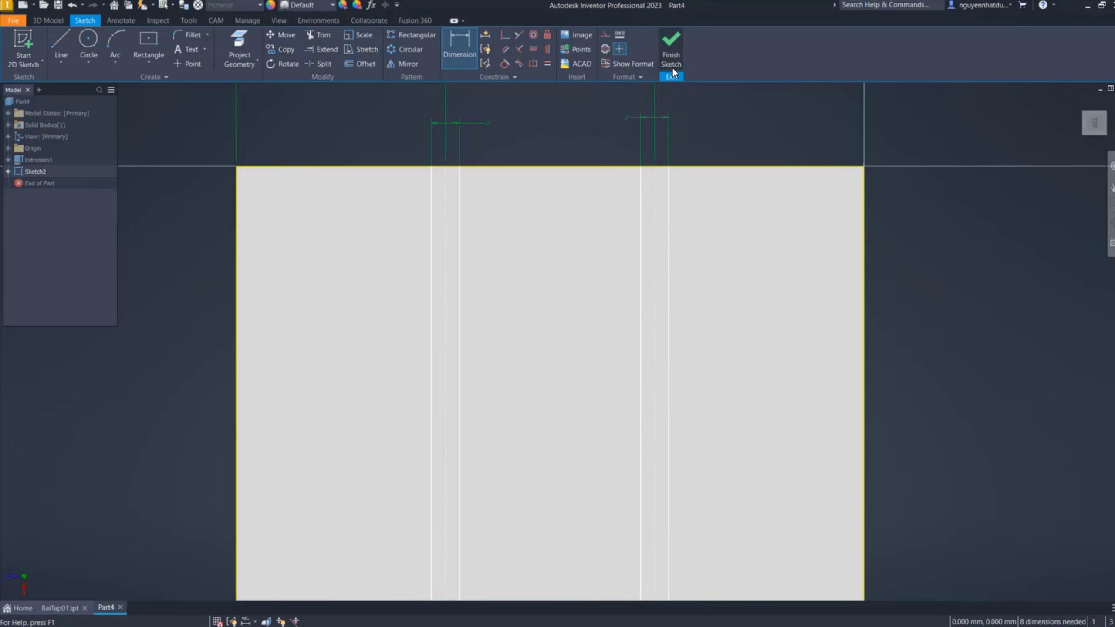
Finish the sketch and extrude-cut both strip profiles 1 mm into the top face
{"action": "left_click", "coordinate": [672, 62]}
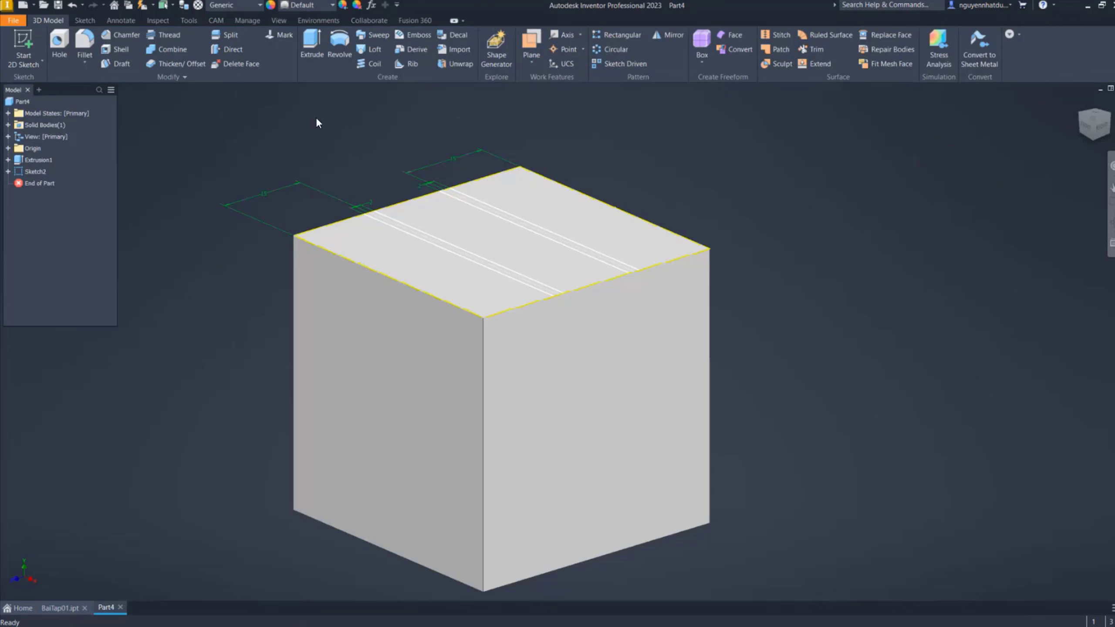
{"action": "right_click", "coordinate": [317, 115]}
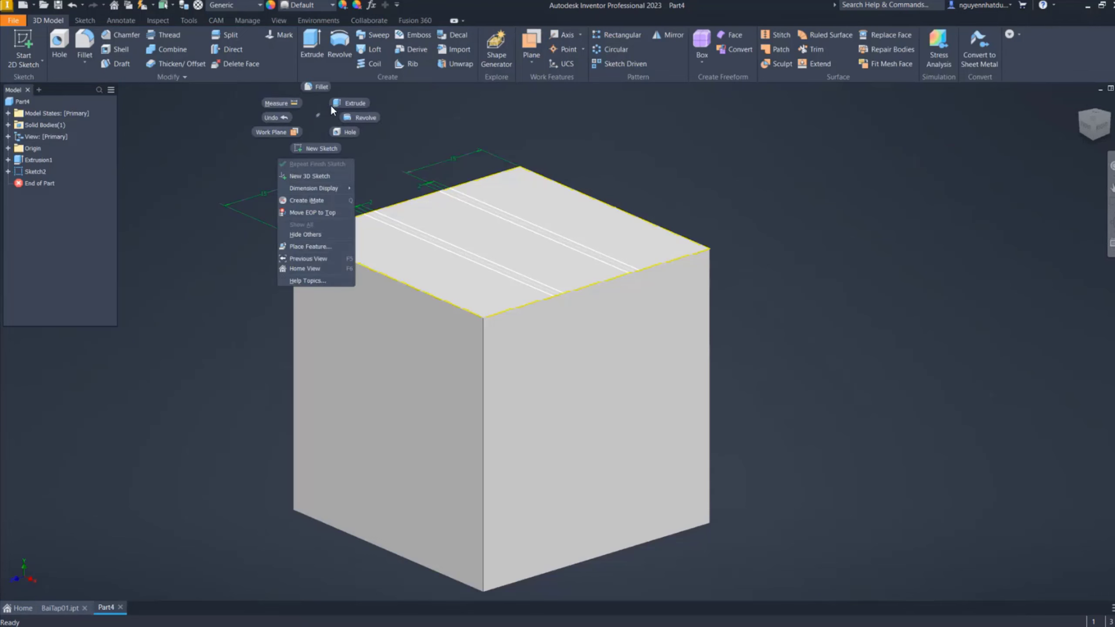
{"action": "left_click", "coordinate": [331, 103]}
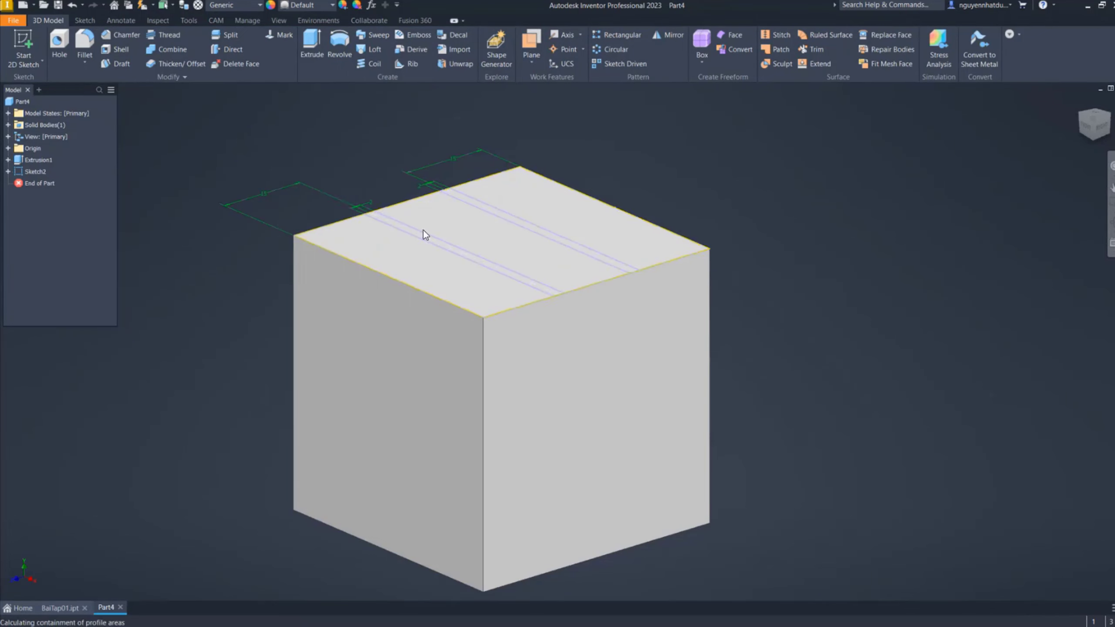
{"action": "scroll", "coordinate": [424, 230], "scroll_direction": "up", "scroll_amount": 3}
{"action": "scroll", "coordinate": [417, 246], "scroll_direction": "up", "scroll_amount": 3}
{"action": "scroll", "coordinate": [439, 242], "scroll_direction": "up", "scroll_amount": 2}
{"action": "left_click", "coordinate": [446, 244]}
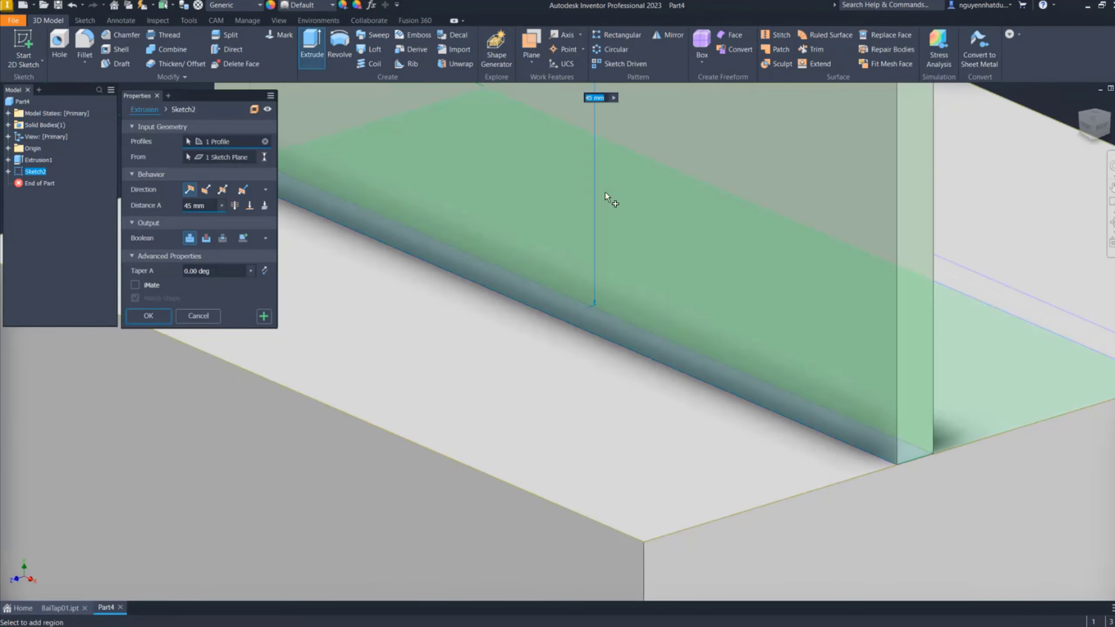
{"action": "scroll", "coordinate": [787, 269], "scroll_direction": "down", "scroll_amount": 3}
{"action": "left_click", "coordinate": [787, 270]}
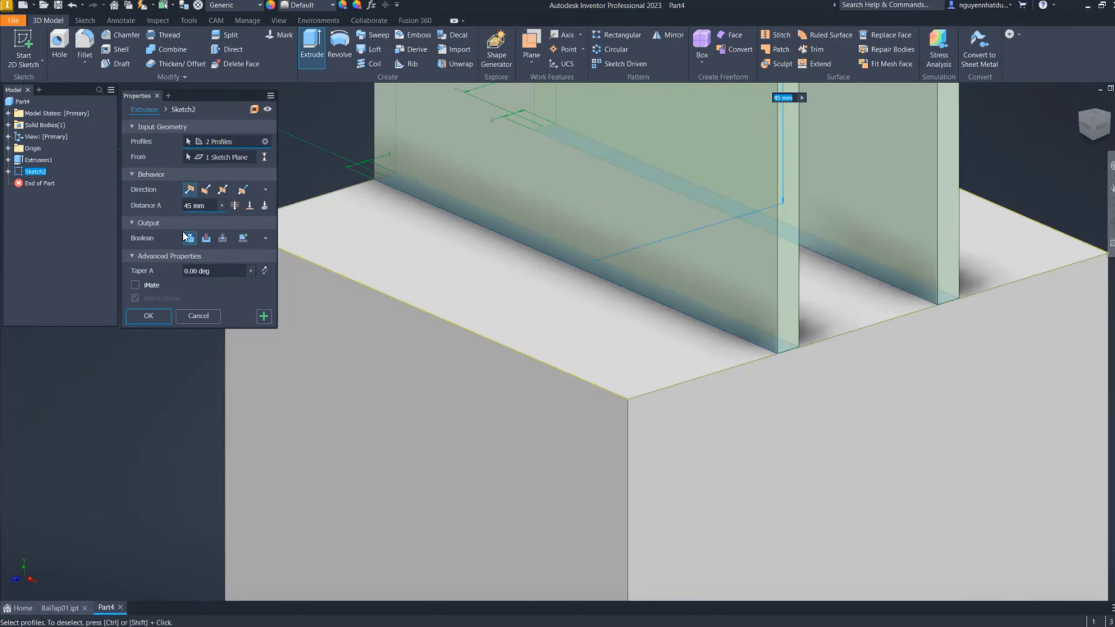
{"action": "left_click", "coordinate": [207, 189]}
{"action": "double_click", "coordinate": [195, 205]}
{"action": "type", "text": "1"}
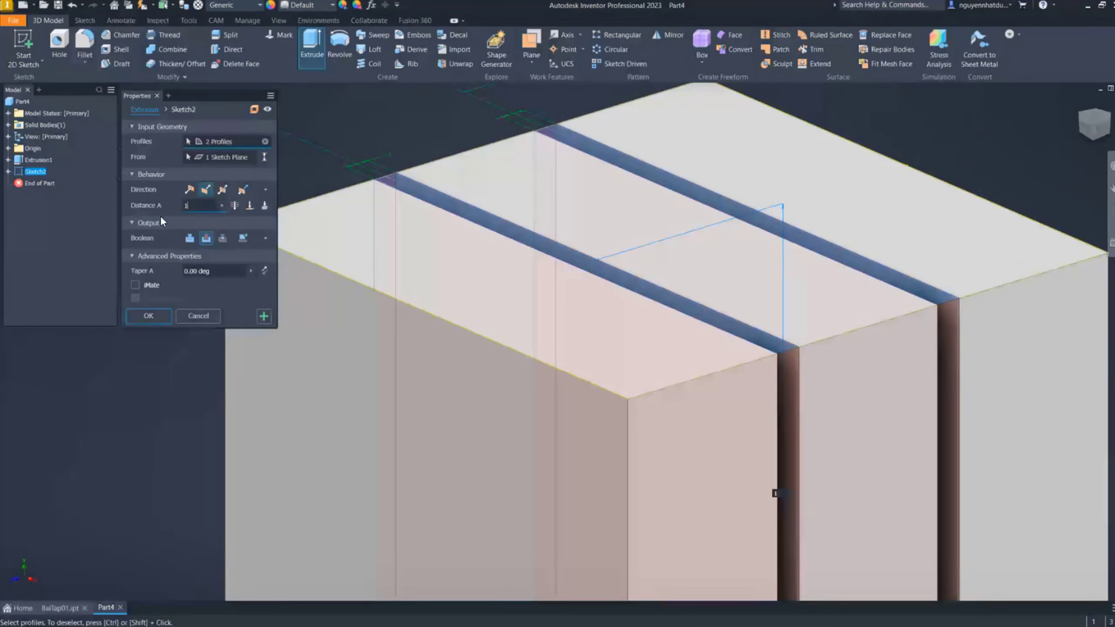
{"action": "left_click", "coordinate": [147, 316]}
{"action": "scroll", "coordinate": [522, 149], "scroll_direction": "down", "scroll_amount": 5}
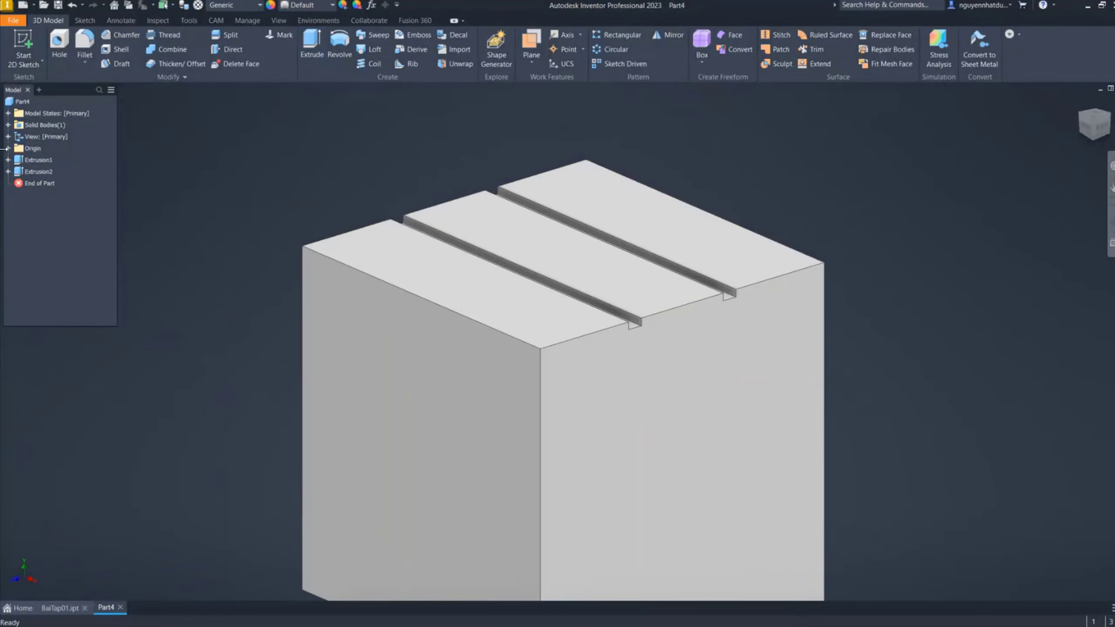
Expand Origin, orbit the cube, and start Sketch3 on its grooved top face
{"action": "left_click", "coordinate": [8, 149]}
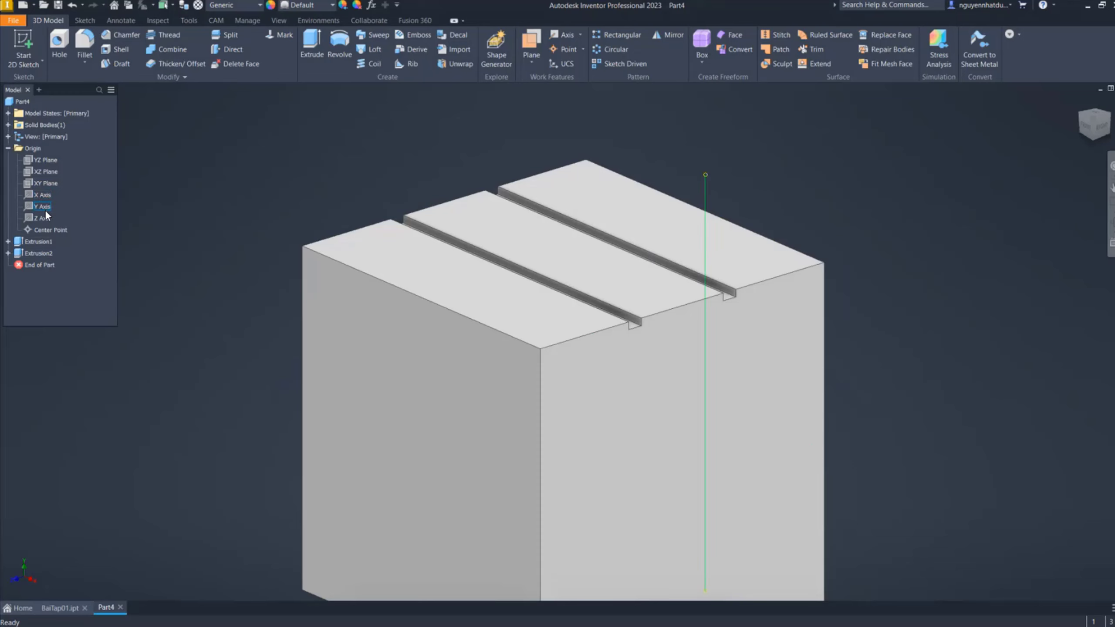
{"action": "scroll", "coordinate": [704, 319], "scroll_direction": "up", "scroll_amount": 3}
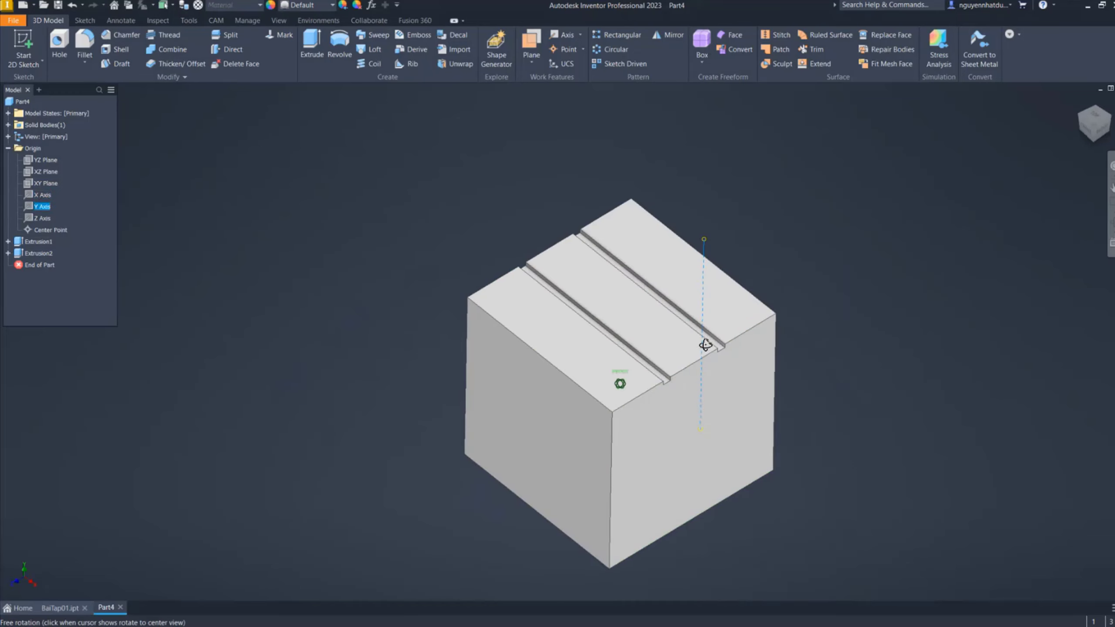
{"action": "mouse_move", "coordinate": [705, 341]}
{"action": "middle_mouse_down", "text": "shift"}
{"action": "mouse_move", "coordinate": [659, 331]}
{"action": "mouse_move", "coordinate": [700, 344]}
{"action": "mouse_move", "coordinate": [663, 327]}
{"action": "mouse_move", "coordinate": [703, 361]}
{"action": "middle_mouse_up", "text": "shift"}
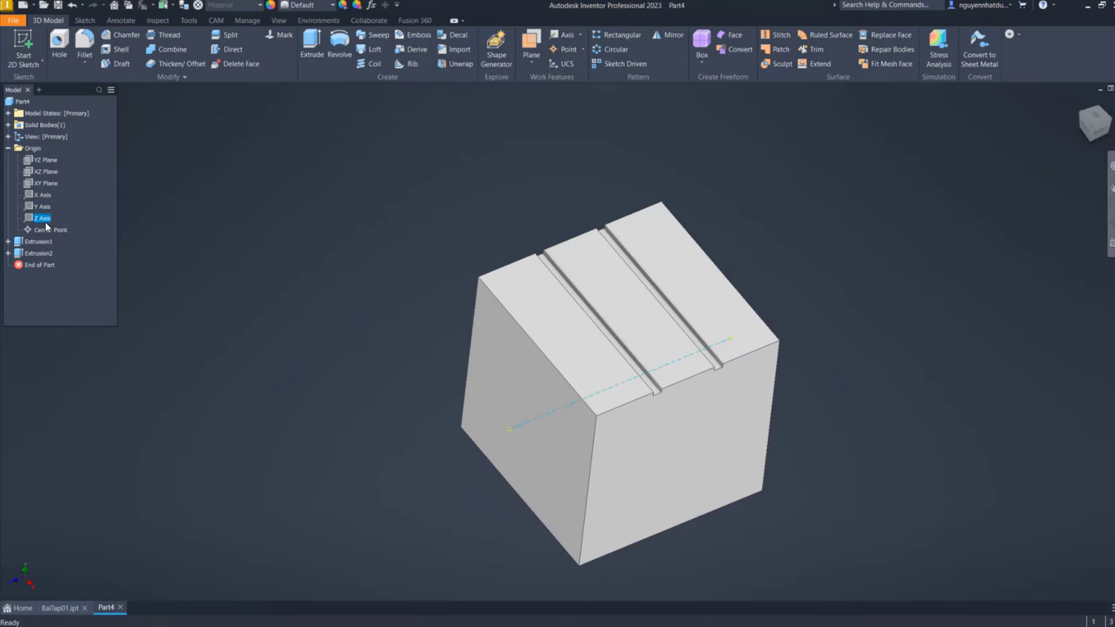
{"action": "mouse_move", "coordinate": [605, 316]}
{"action": "middle_mouse_down", "text": "shift"}
{"action": "mouse_move", "coordinate": [590, 369]}
{"action": "mouse_move", "coordinate": [632, 334]}
{"action": "mouse_move", "coordinate": [618, 308]}
{"action": "mouse_move", "coordinate": [607, 361]}
{"action": "mouse_move", "coordinate": [617, 381]}
{"action": "middle_mouse_up", "text": "shift"}
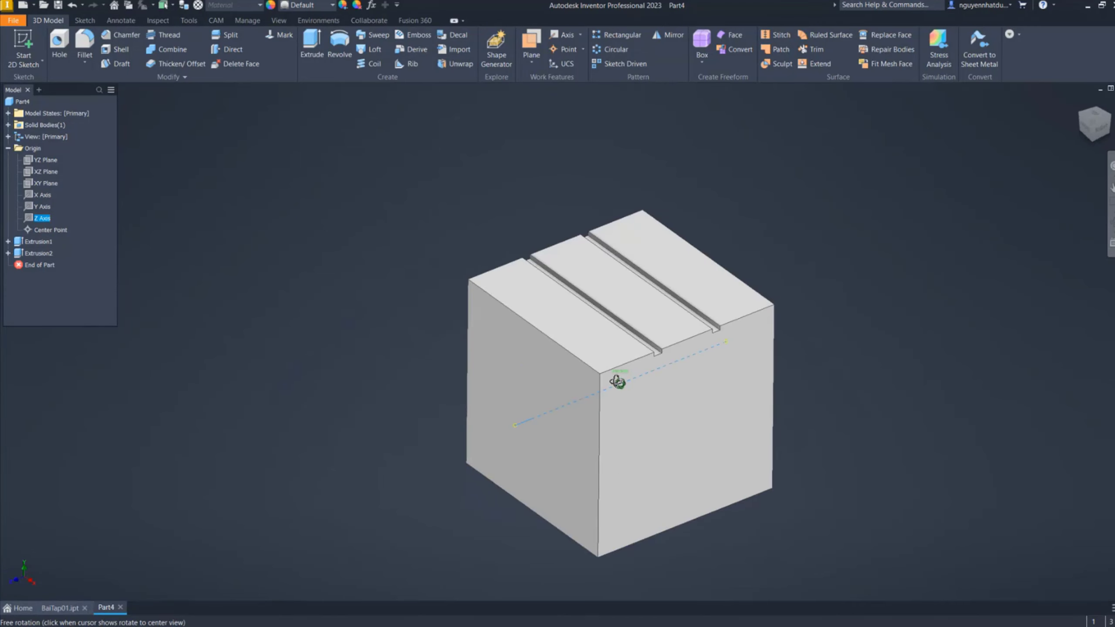
{"action": "right_click", "coordinate": [396, 135]}
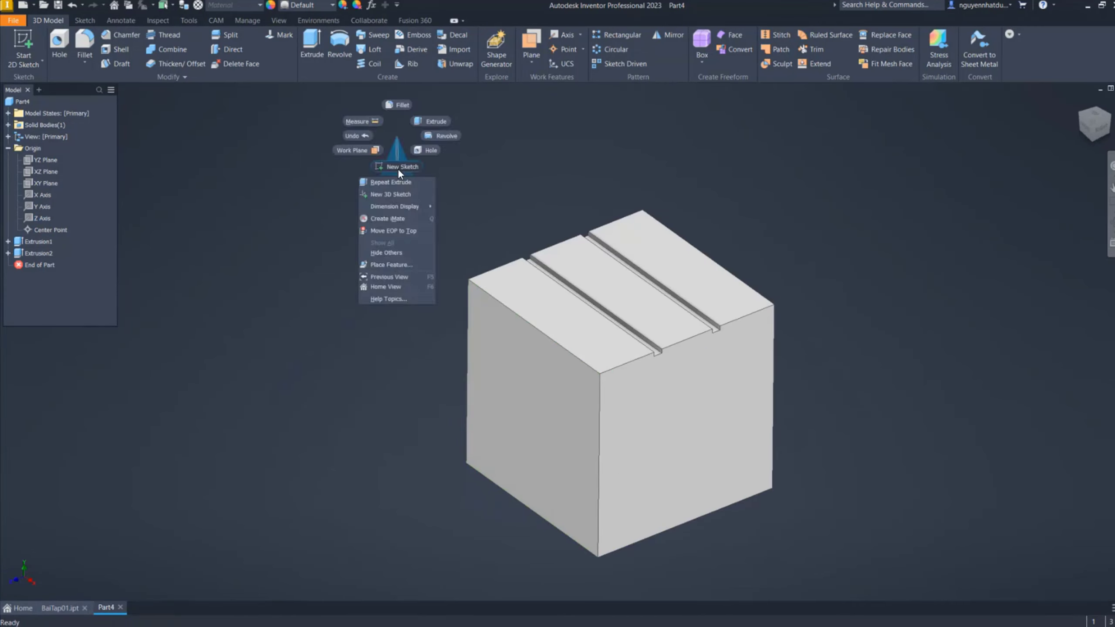
{"action": "left_click", "coordinate": [398, 166]}
{"action": "left_click", "coordinate": [555, 303]}
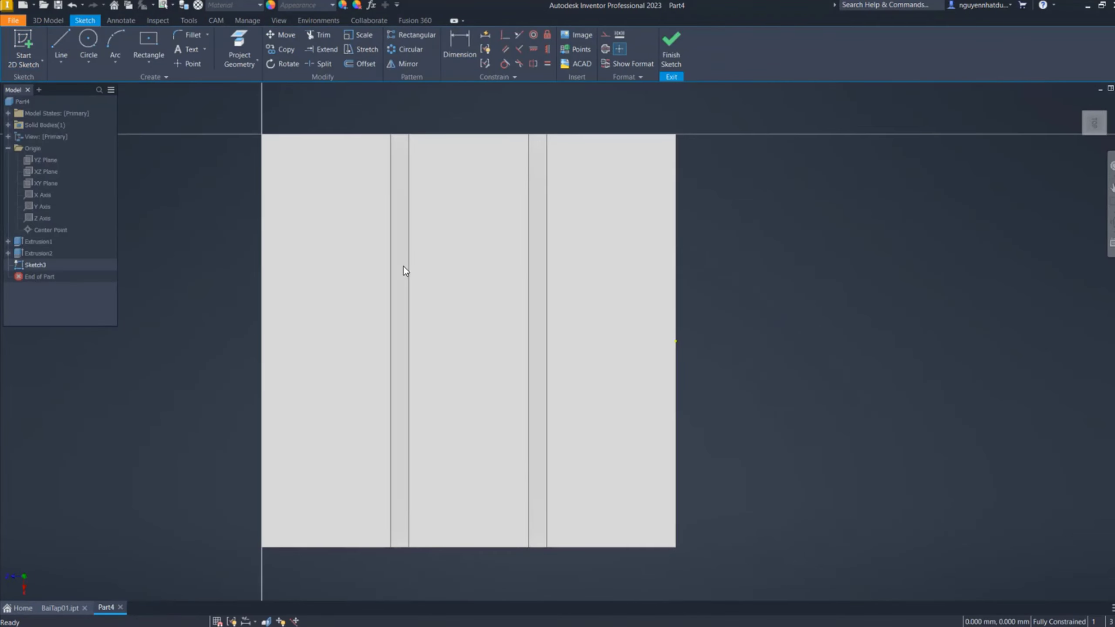
Draw the upper line edge to edge across the face and constrain it horizontal
{"action": "key", "text": "l"}
{"action": "left_click", "coordinate": [262, 228]}
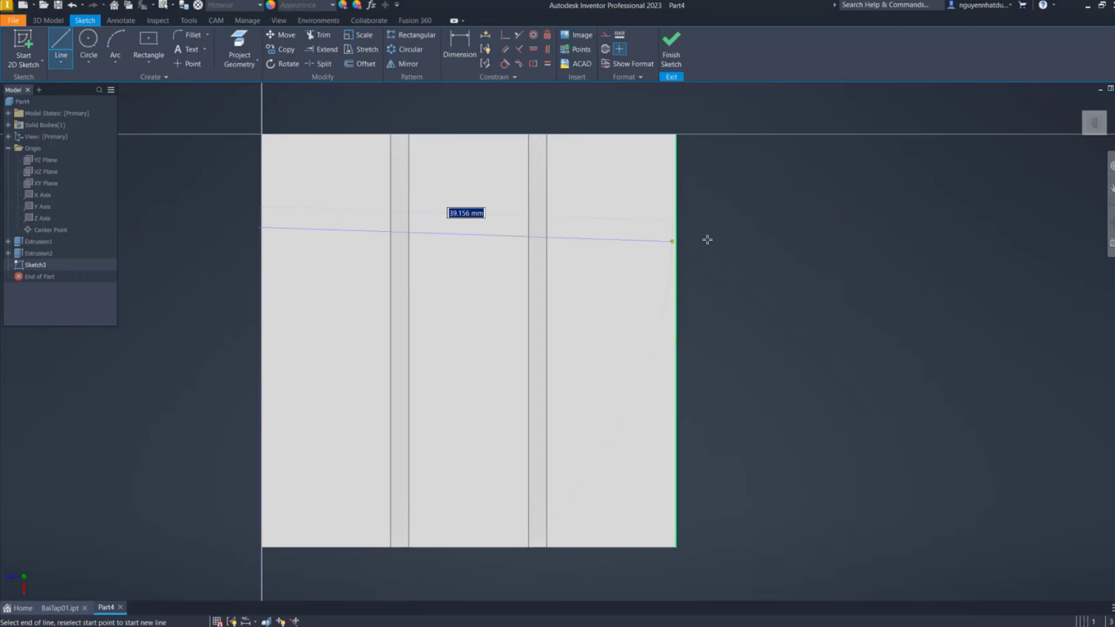
{"action": "left_click", "coordinate": [675, 223]}
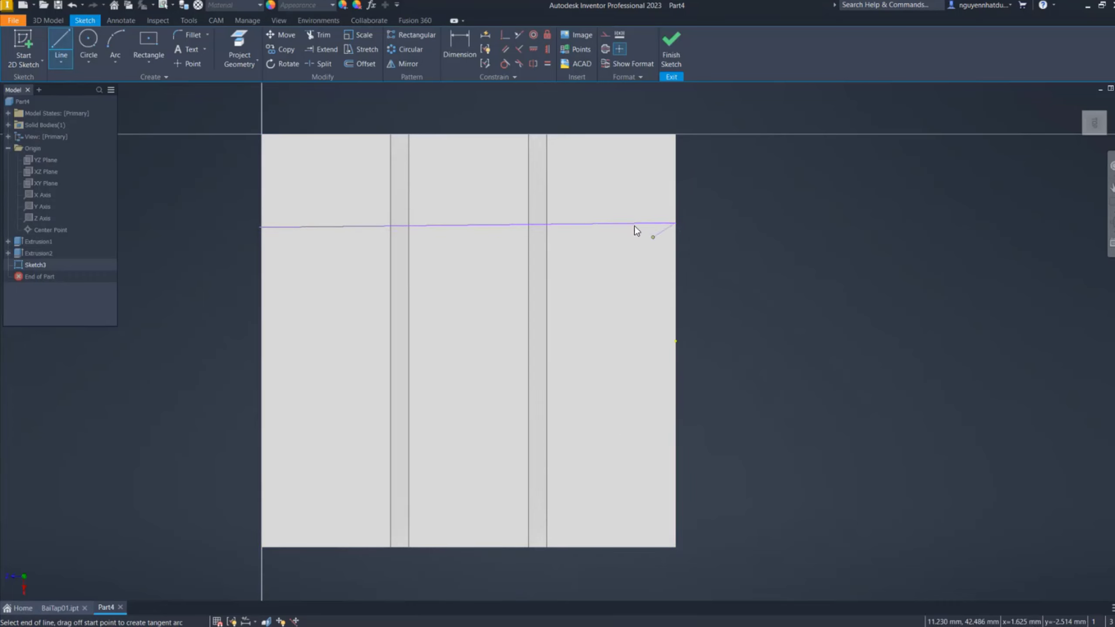
{"action": "key", "text": "Escape"}
{"action": "left_click", "coordinate": [533, 48]}
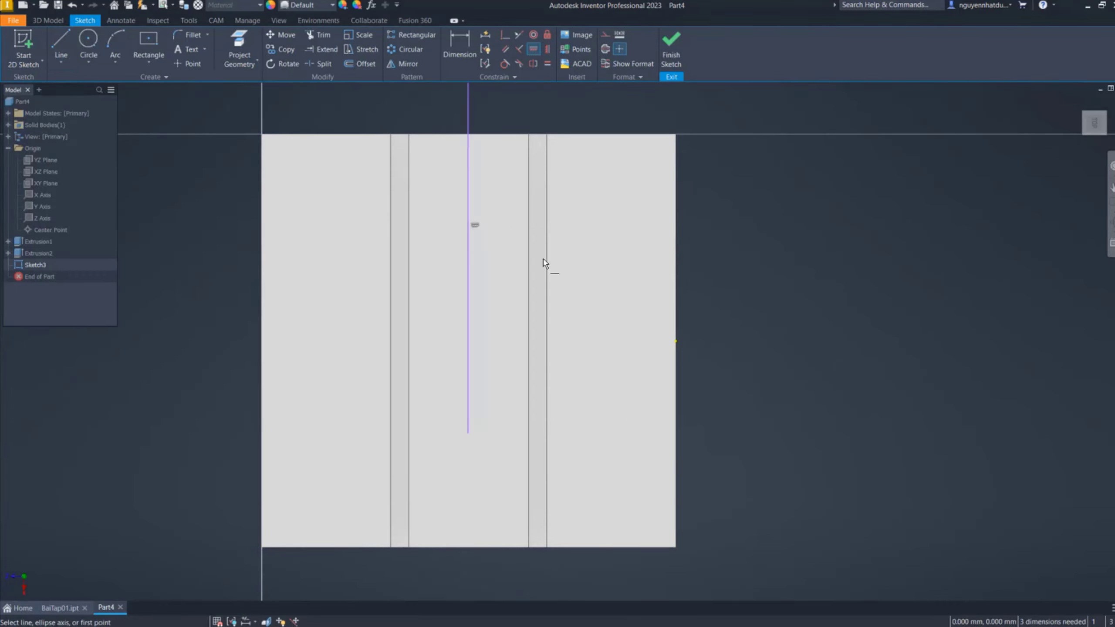
{"action": "key", "text": "ctrl+z"}
{"action": "left_click", "coordinate": [548, 49]}
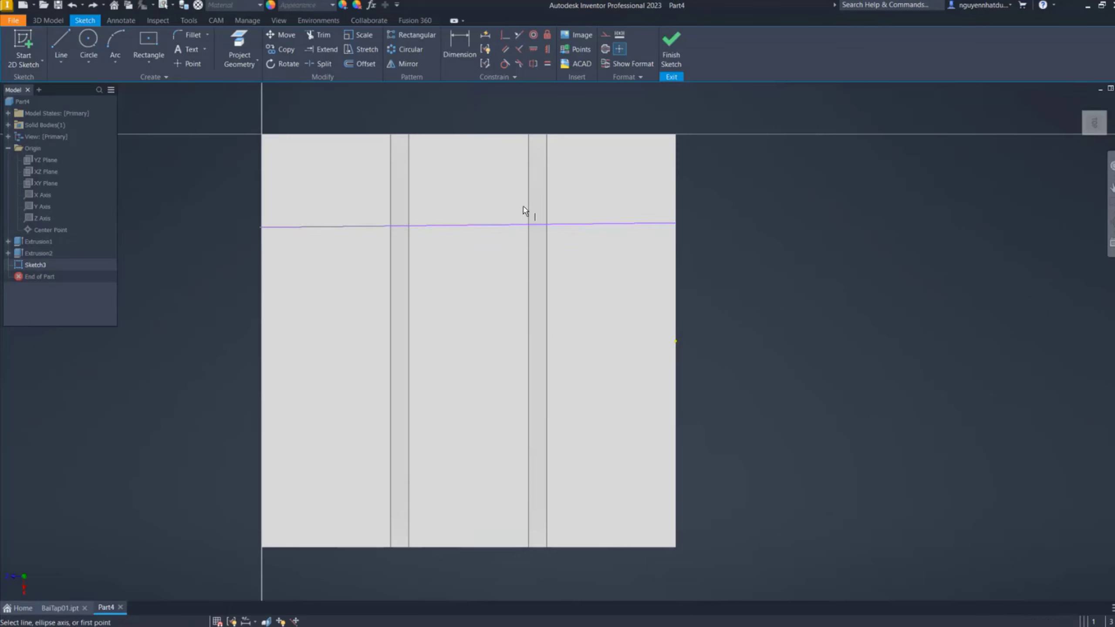
{"action": "left_click", "coordinate": [521, 225]}
Draw the lower edge-to-edge line, which is already horizontal
{"action": "key", "text": "l"}
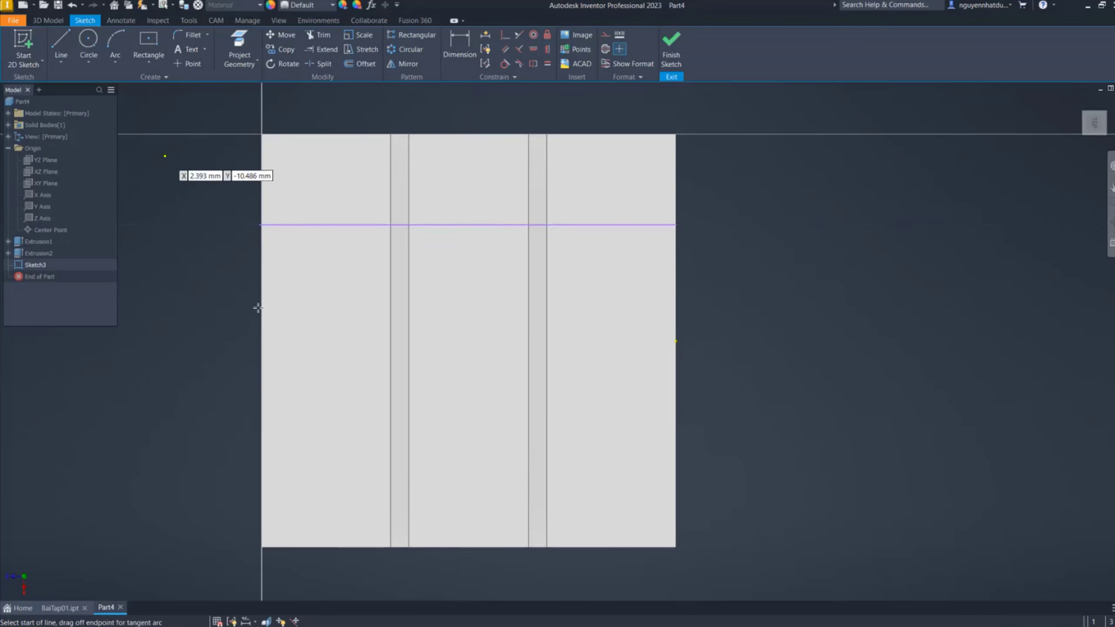
{"action": "left_click", "coordinate": [263, 375]}
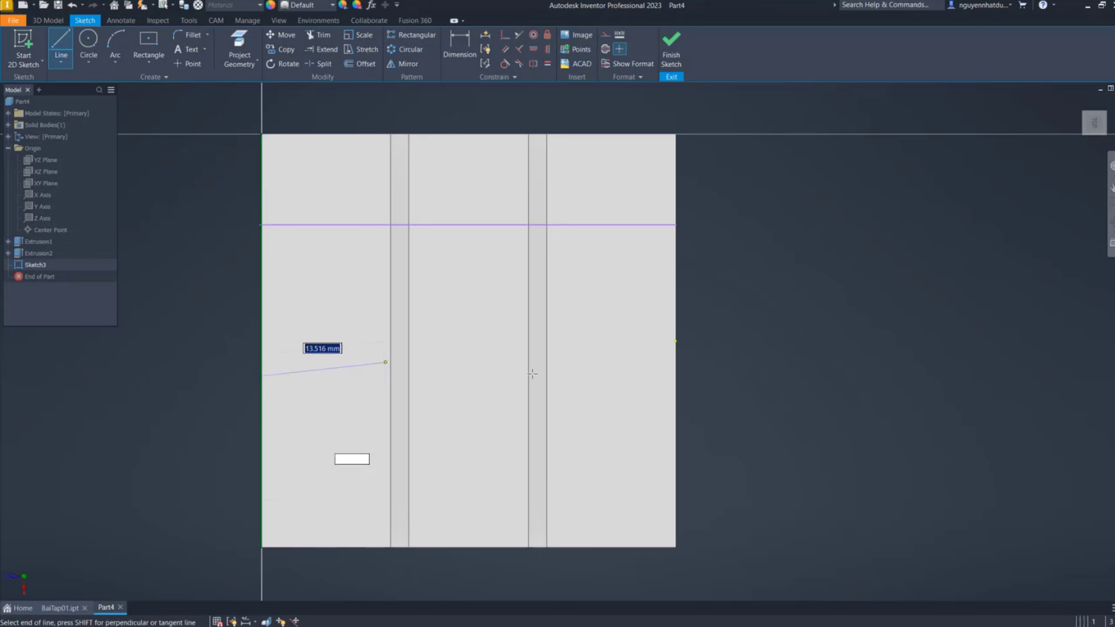
{"action": "left_click", "coordinate": [676, 376]}
{"action": "key", "text": "Escape"}
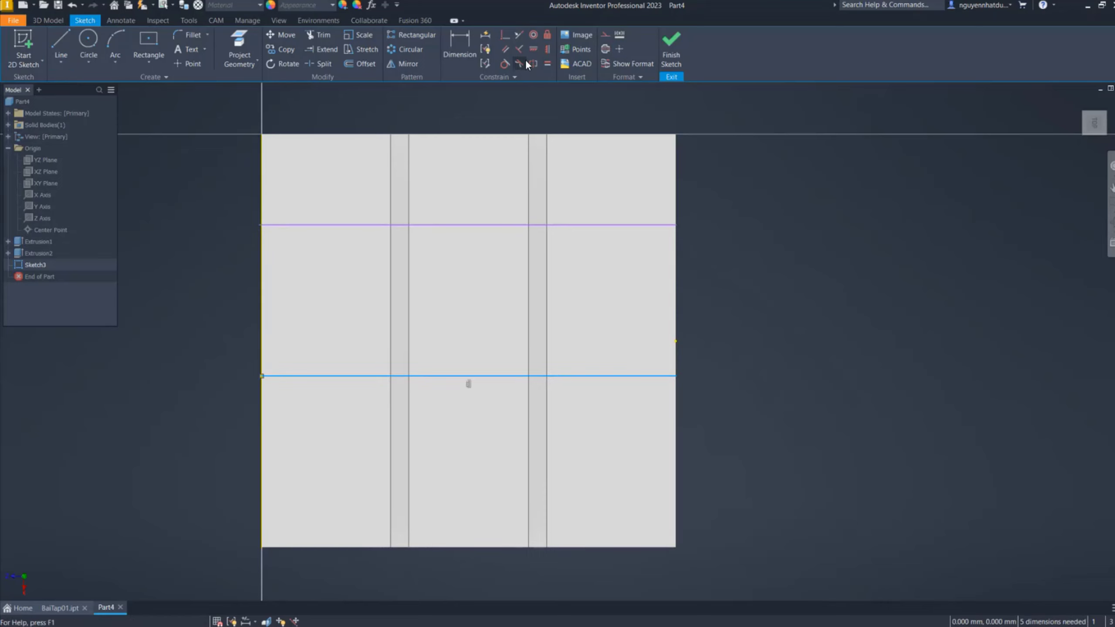
{"action": "left_click", "coordinate": [543, 51]}
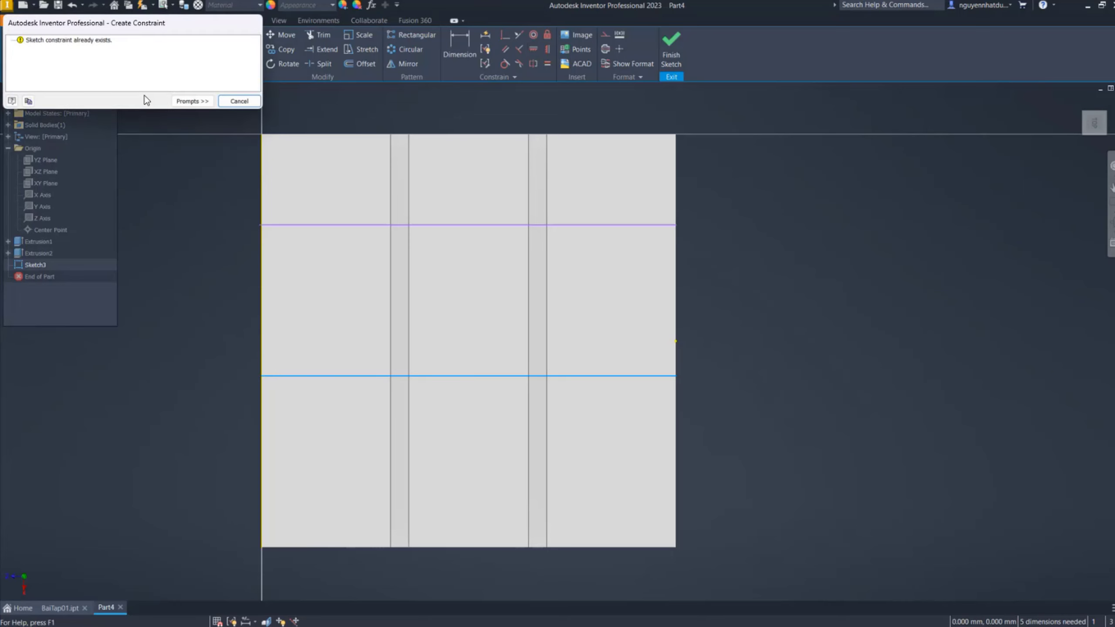
{"action": "left_click", "coordinate": [239, 101]}
Dimension the upper line 15 mm from the top edge
{"action": "right_click", "coordinate": [195, 233]}
{"action": "left_click", "coordinate": [250, 238]}
{"action": "left_click", "coordinate": [316, 225]}
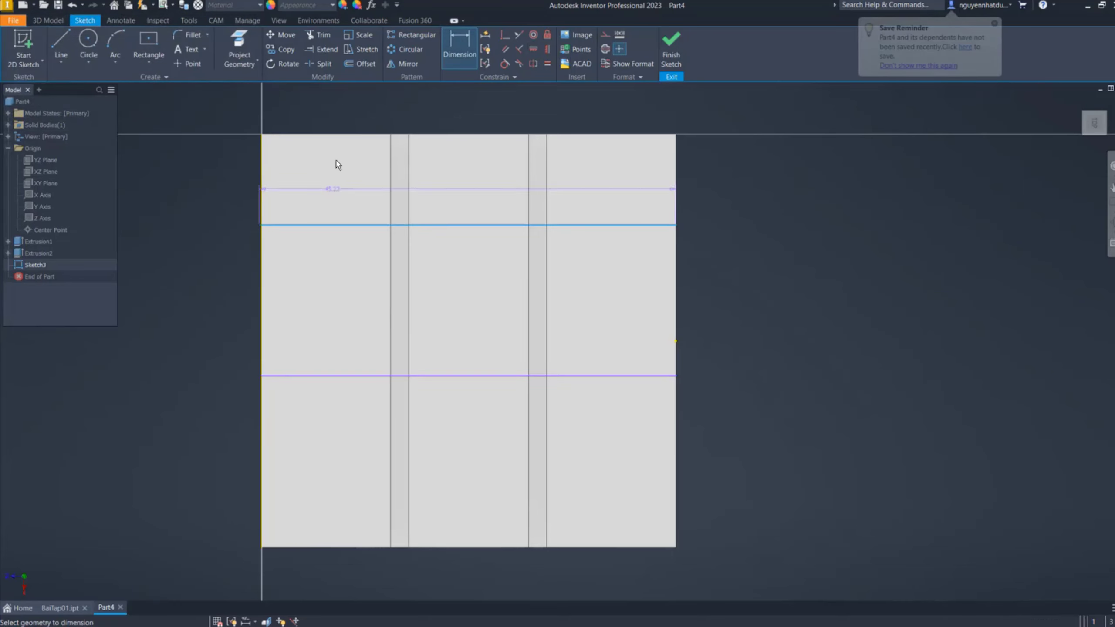
{"action": "left_click", "coordinate": [340, 135]}
{"action": "left_click", "coordinate": [212, 189]}
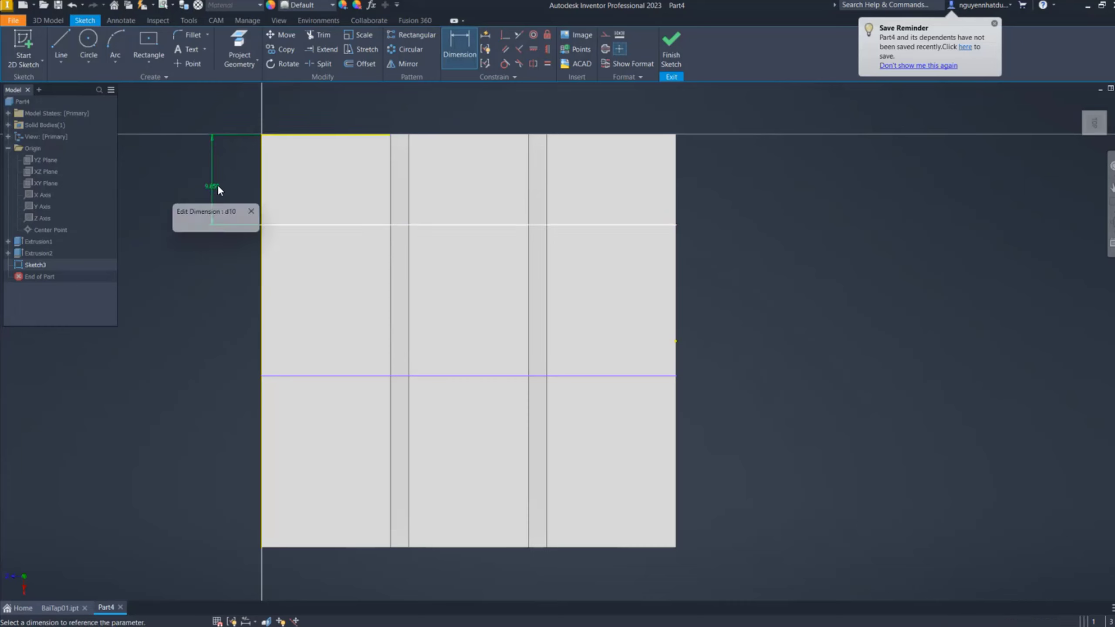
{"action": "type", "text": "15"}
{"action": "key", "text": "Return"}
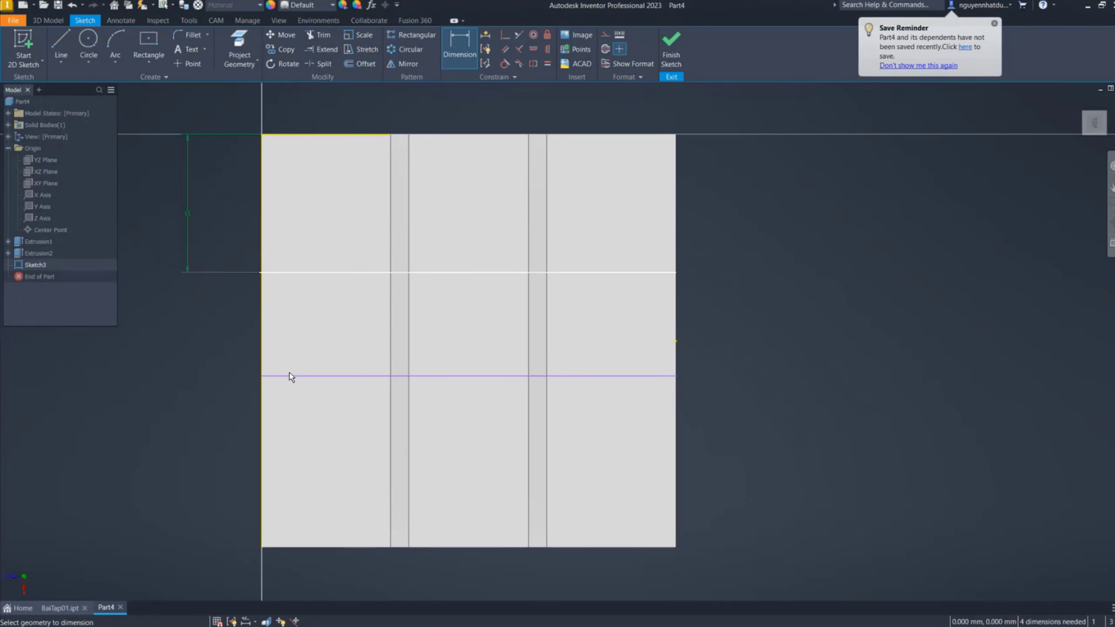
Dimension the lower line 15 mm from the bottom edge
{"action": "left_click", "coordinate": [290, 376]}
{"action": "left_click", "coordinate": [293, 545]}
{"action": "left_click", "coordinate": [197, 485]}
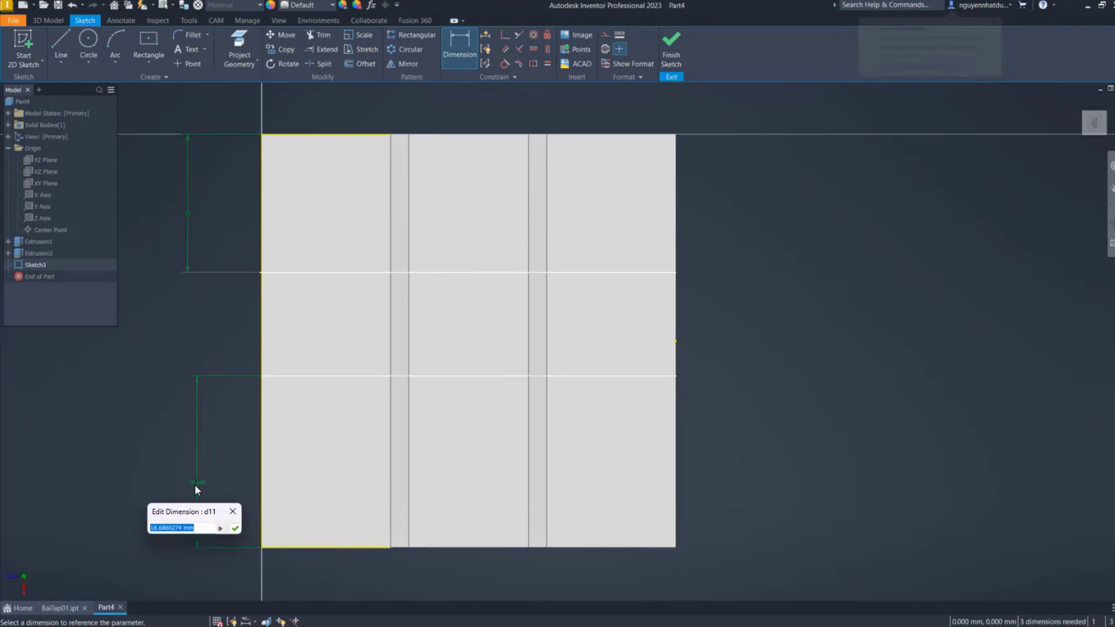
{"action": "type", "text": "15"}
{"action": "key", "text": "Return"}
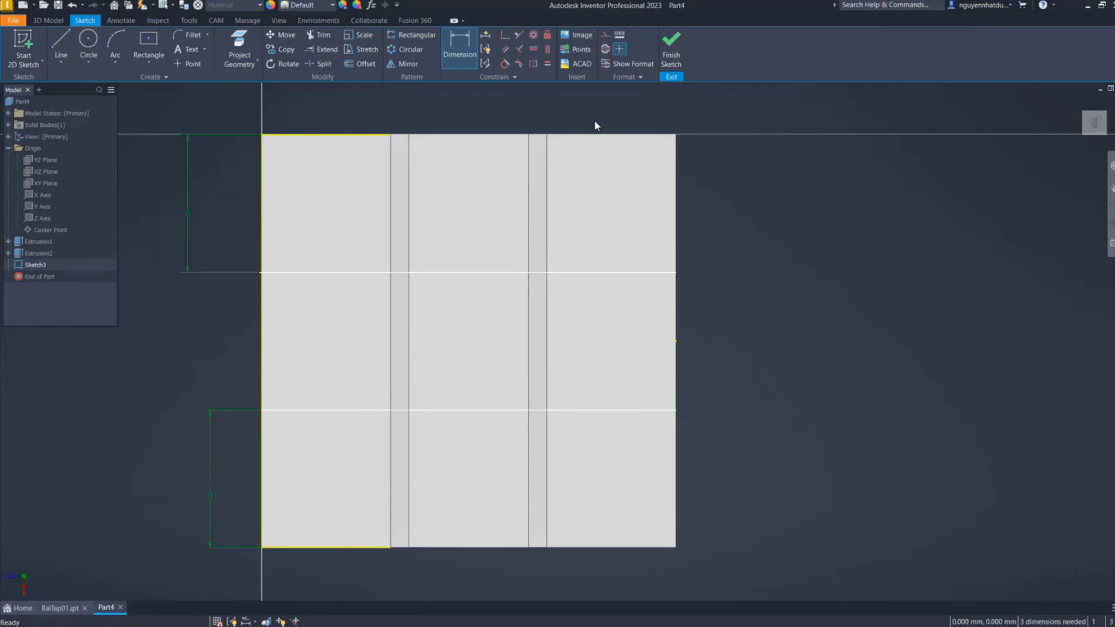
{"action": "key", "text": "Escape"}
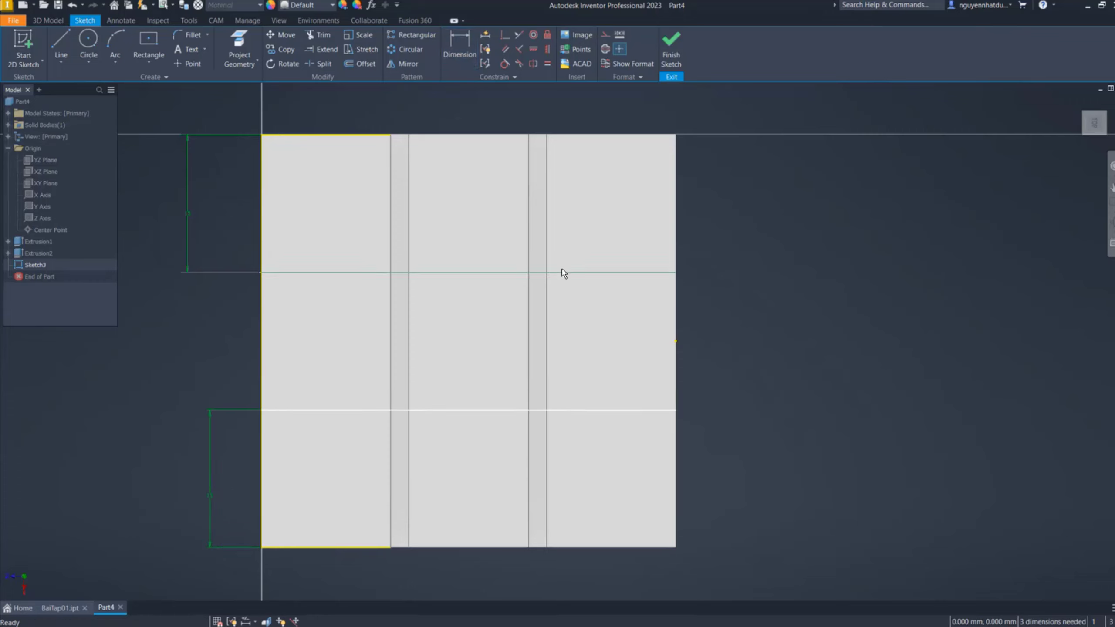
Convert the upper horizontal line to construction geometry
{"action": "left_click", "coordinate": [564, 273]}
{"action": "left_click", "coordinate": [606, 36]}
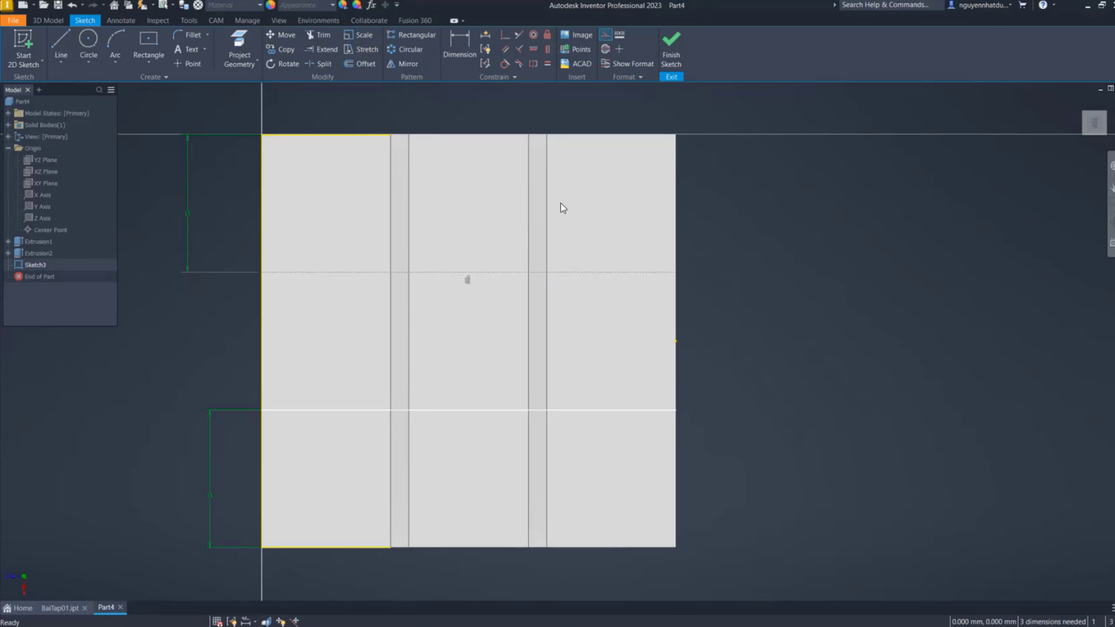
{"action": "left_click", "coordinate": [540, 411]}
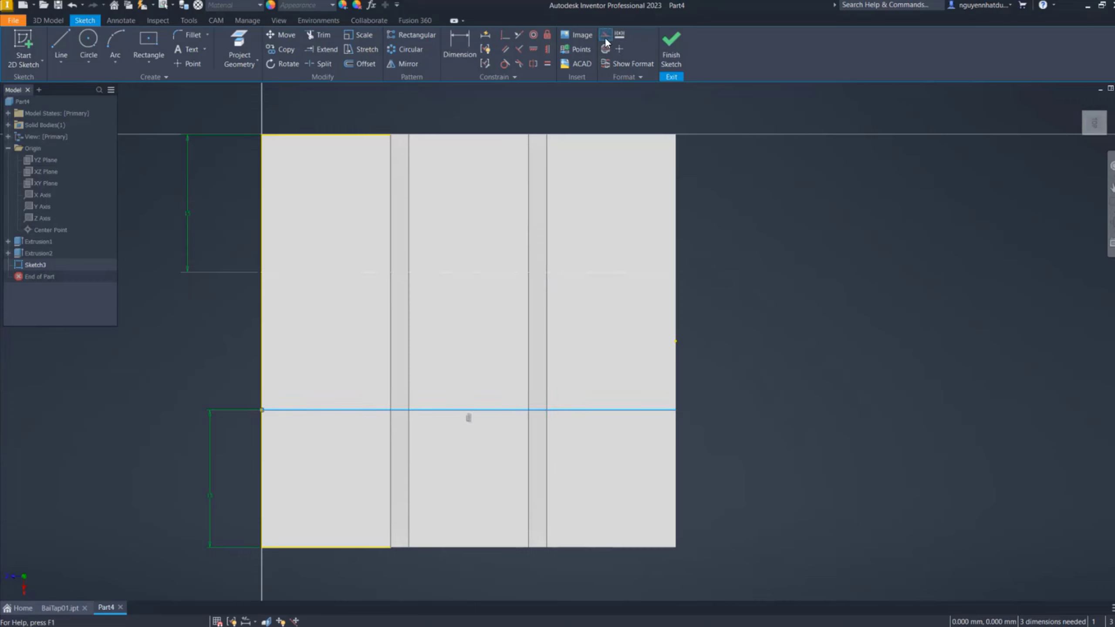
Make the lower line construction, offset the upper line, and make that pair symmetric about the centre line
{"action": "left_click", "coordinate": [604, 37]}
{"action": "left_click", "coordinate": [359, 64]}
{"action": "left_click", "coordinate": [359, 274]}
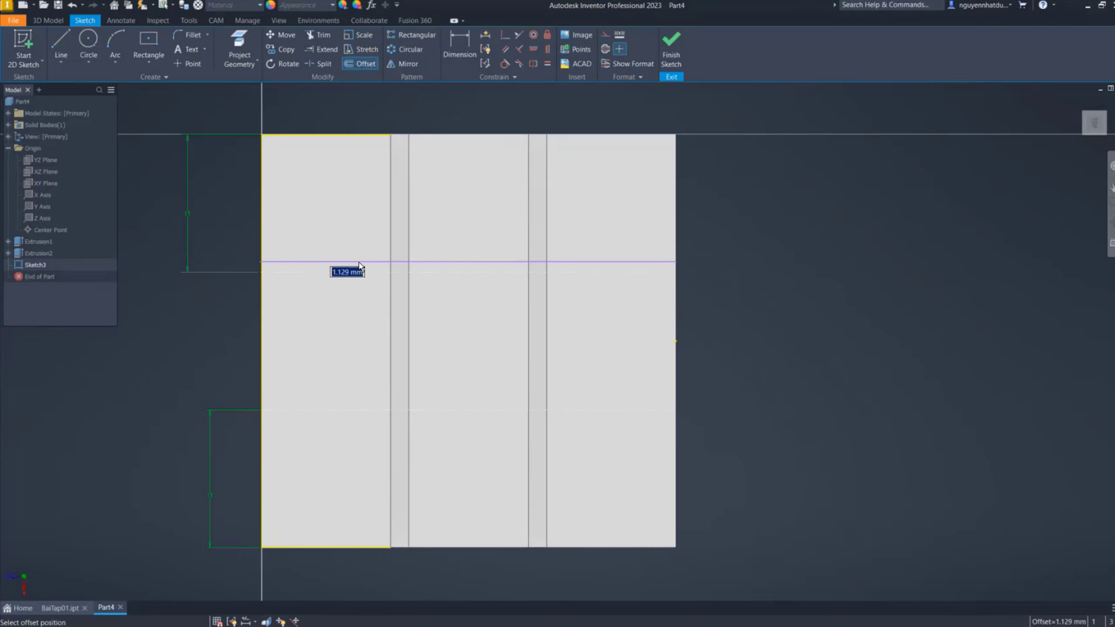
{"action": "left_click", "coordinate": [358, 276]}
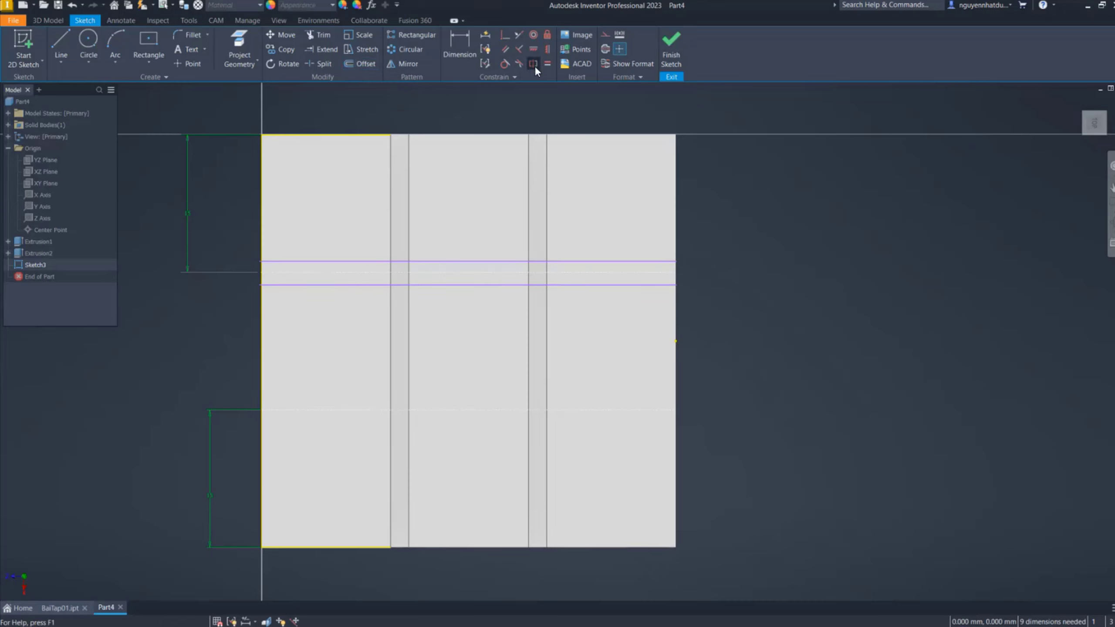
{"action": "left_click", "coordinate": [533, 64]}
{"action": "left_click", "coordinate": [381, 264]}
{"action": "left_click", "coordinate": [378, 285]}
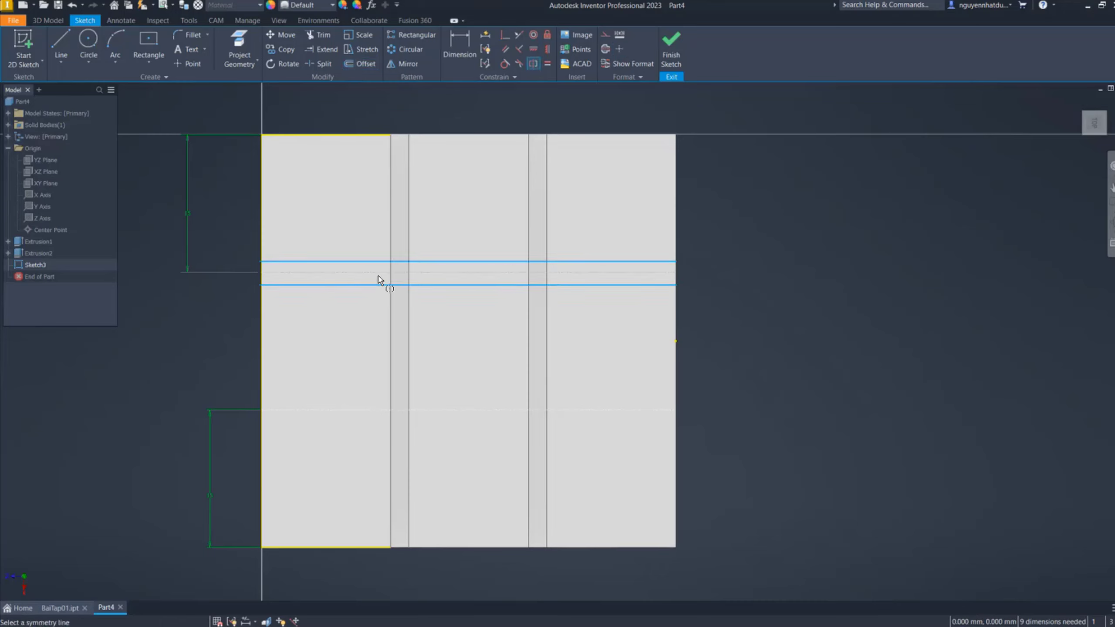
{"action": "key", "text": "Escape"}
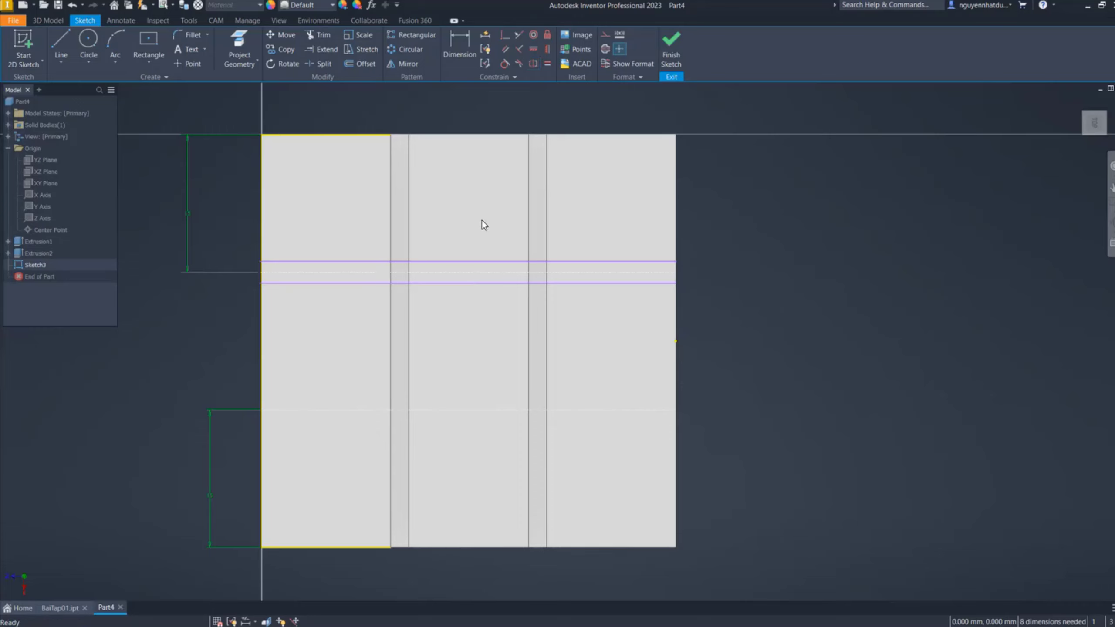
Dimension the gap within the upper line pair, starting at 1 mm, then revise it
{"action": "key", "text": "d"}
{"action": "left_click", "coordinate": [669, 262]}
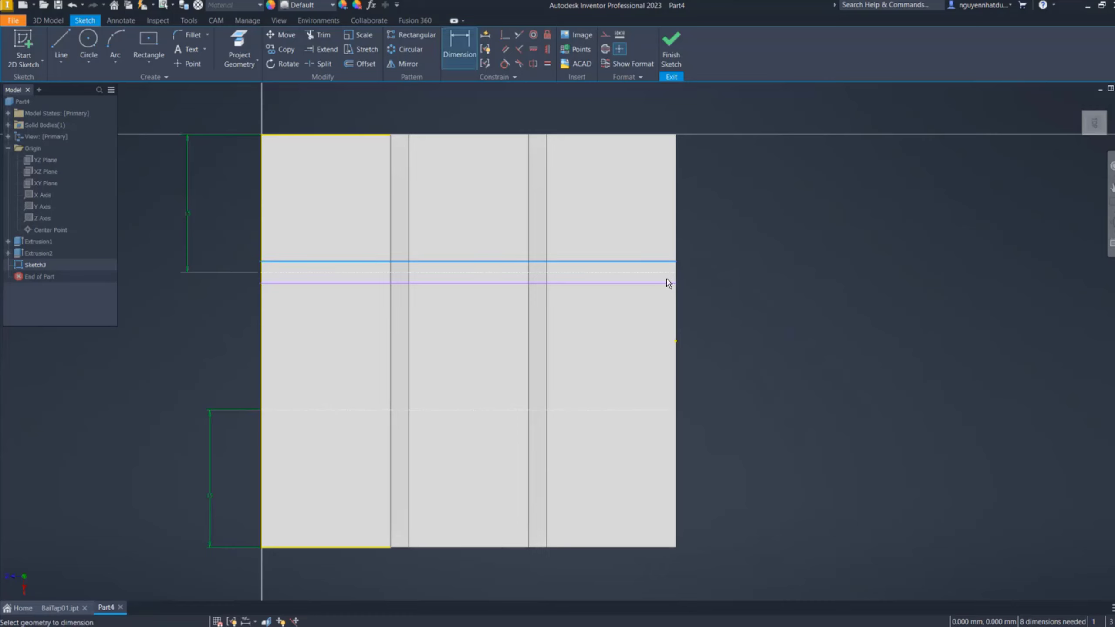
{"action": "left_click", "coordinate": [668, 283]}
{"action": "left_click", "coordinate": [705, 274]}
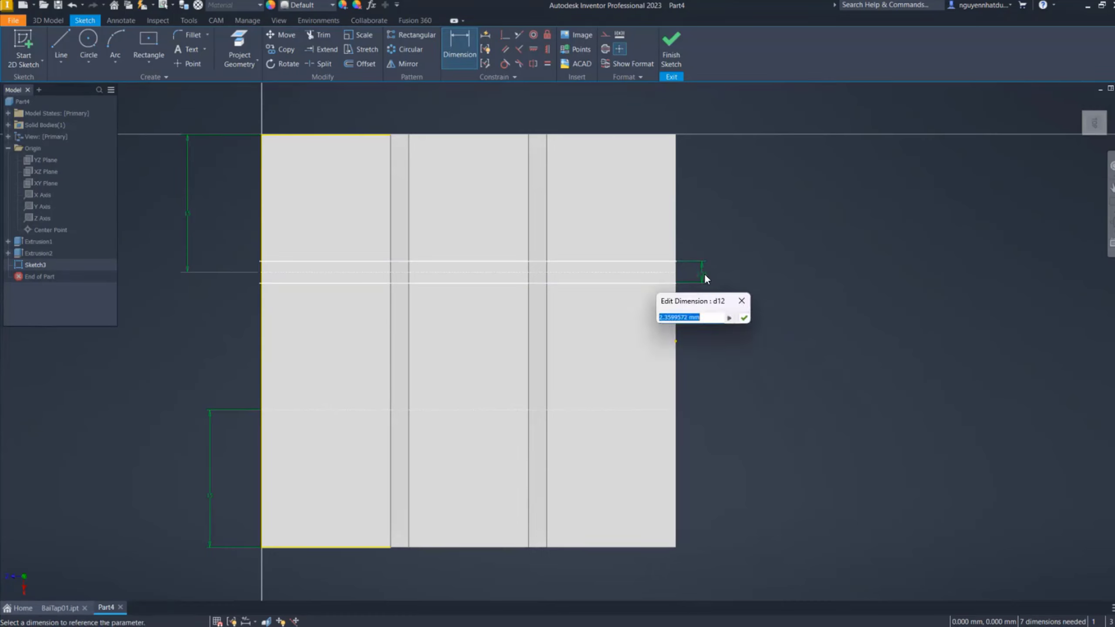
{"action": "type", "text": "1"}
{"action": "key", "text": "Return"}
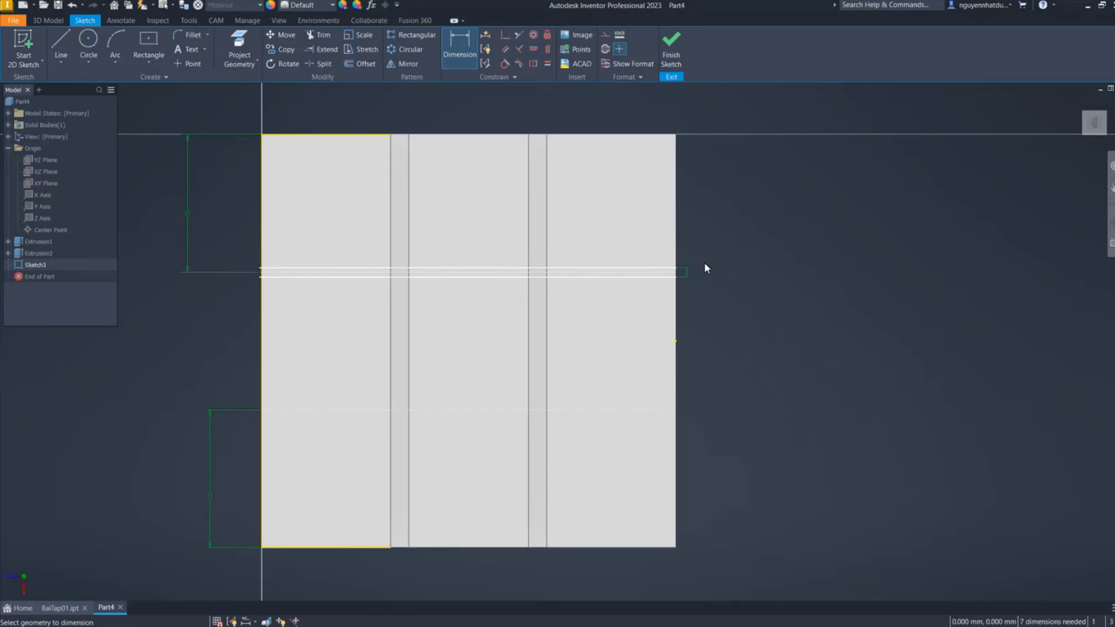
{"action": "double_click", "coordinate": [687, 268]}
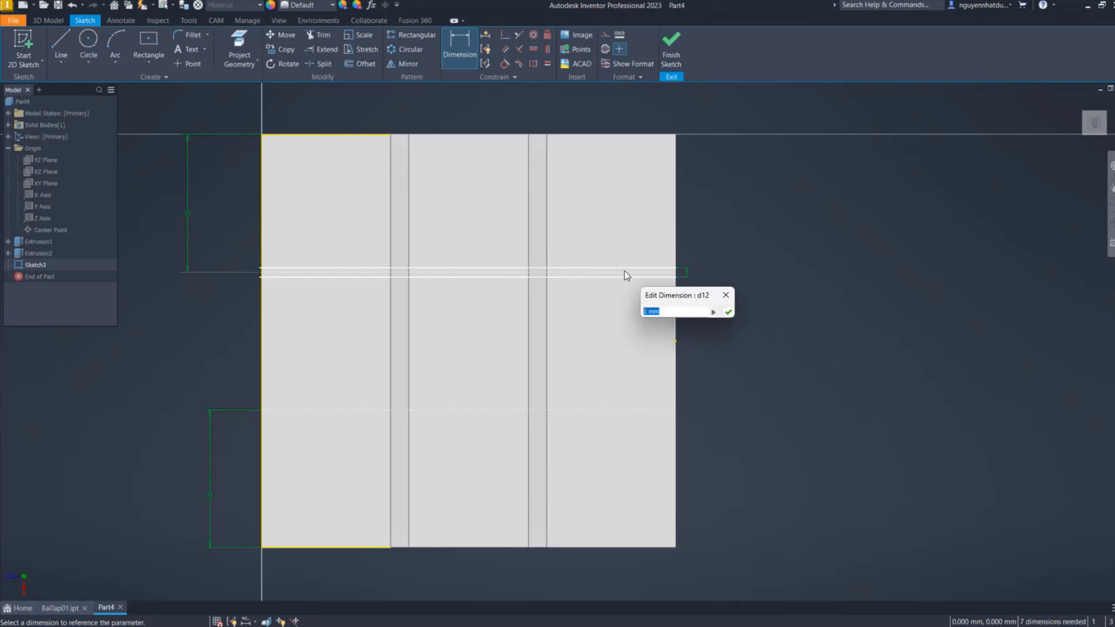
{"action": "key", "text": "Return"}
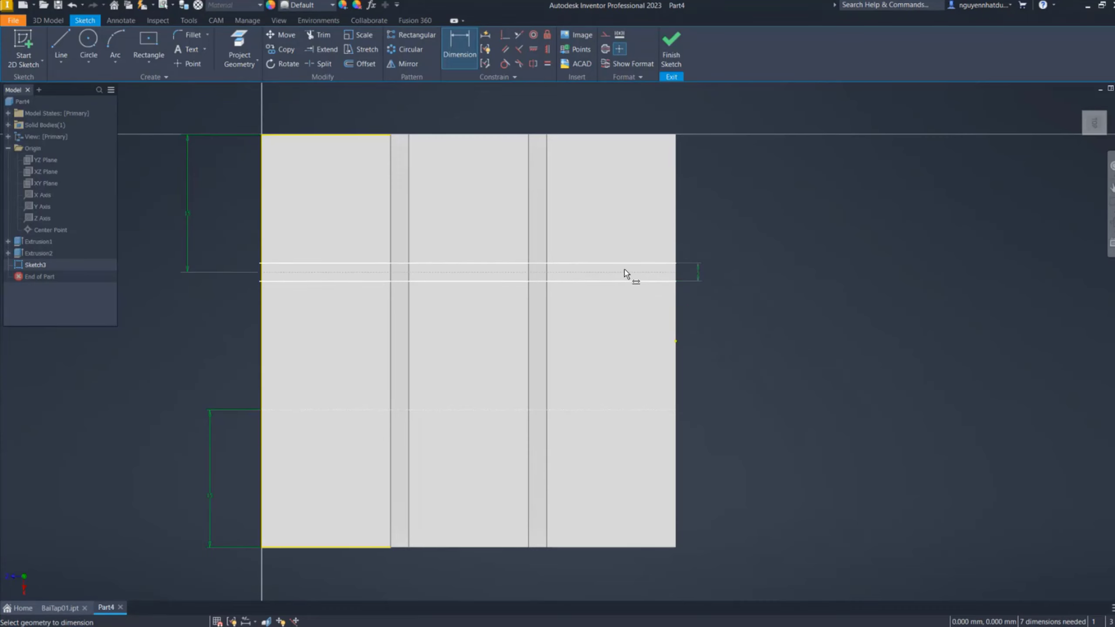
Constrain the lower line pair symmetric about the centre line
{"action": "left_click", "coordinate": [347, 65]}
{"action": "left_click", "coordinate": [342, 412]}
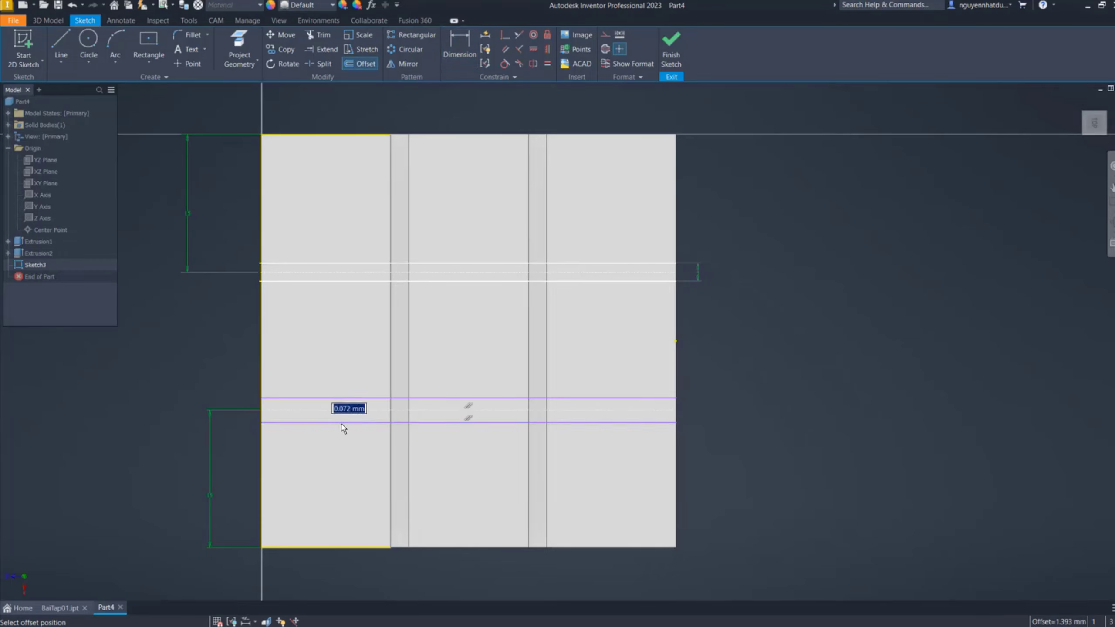
{"action": "key", "text": "Escape"}
{"action": "left_click", "coordinate": [540, 64]}
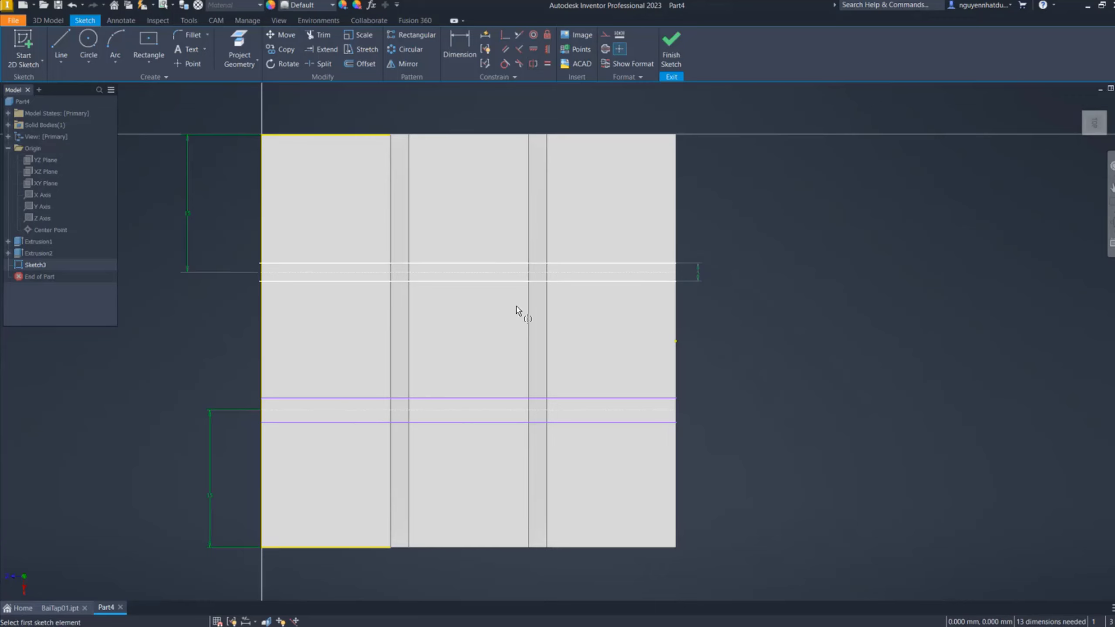
{"action": "left_click", "coordinate": [514, 398]}
{"action": "left_click", "coordinate": [512, 422]}
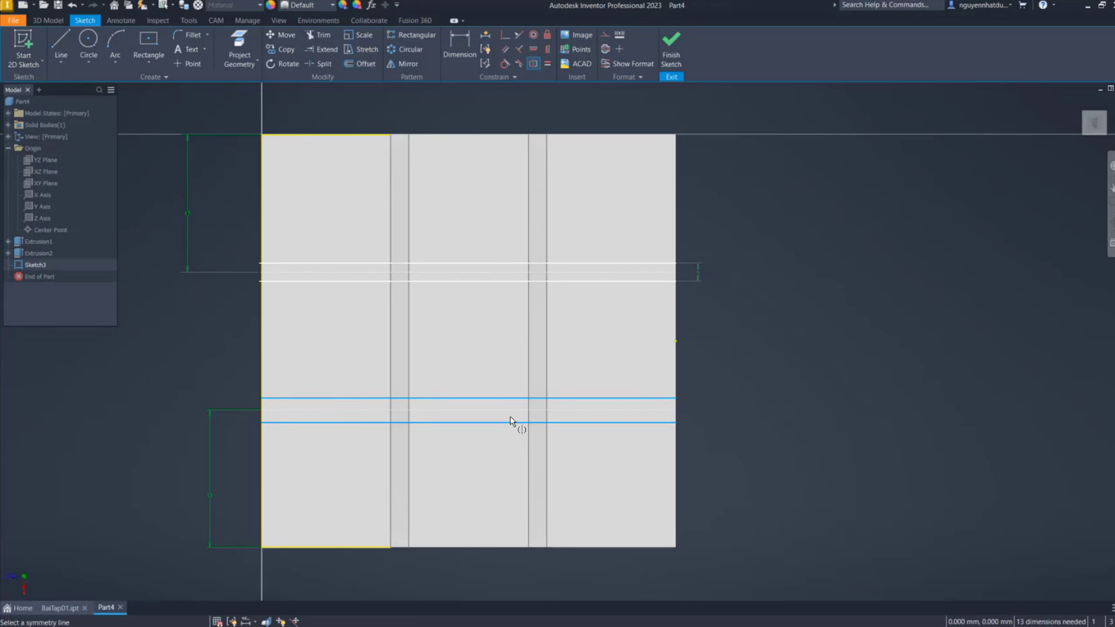
{"action": "left_click", "coordinate": [529, 386]}
{"action": "key", "text": "Escape"}
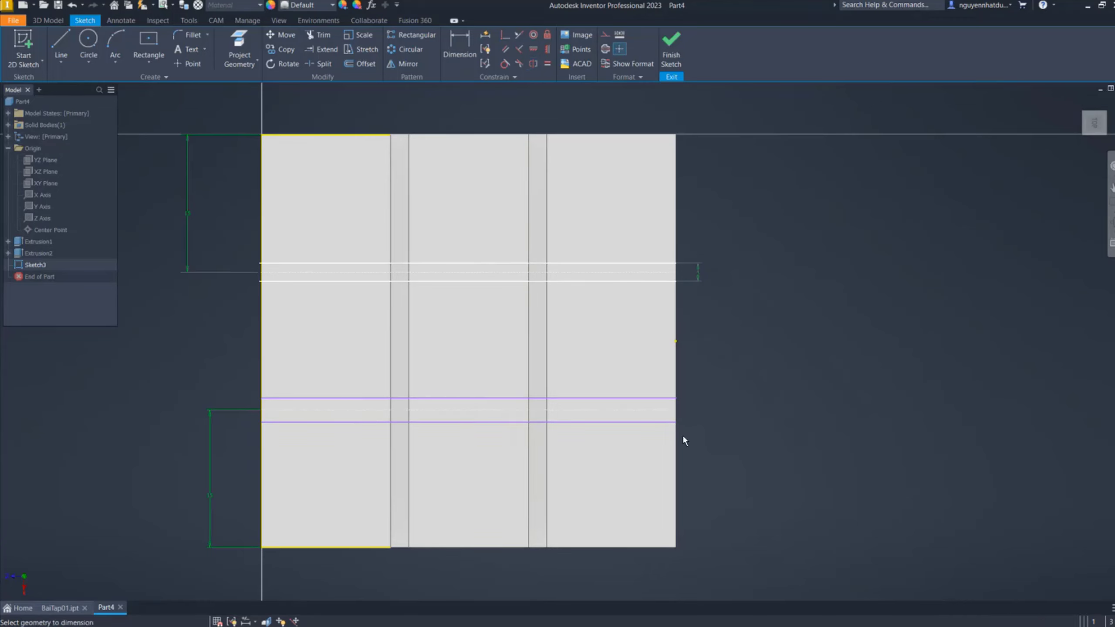
Dimension the gap between the lower pair of lines as 2 mm
{"action": "key", "text": "d"}
{"action": "left_click", "coordinate": [649, 422]}
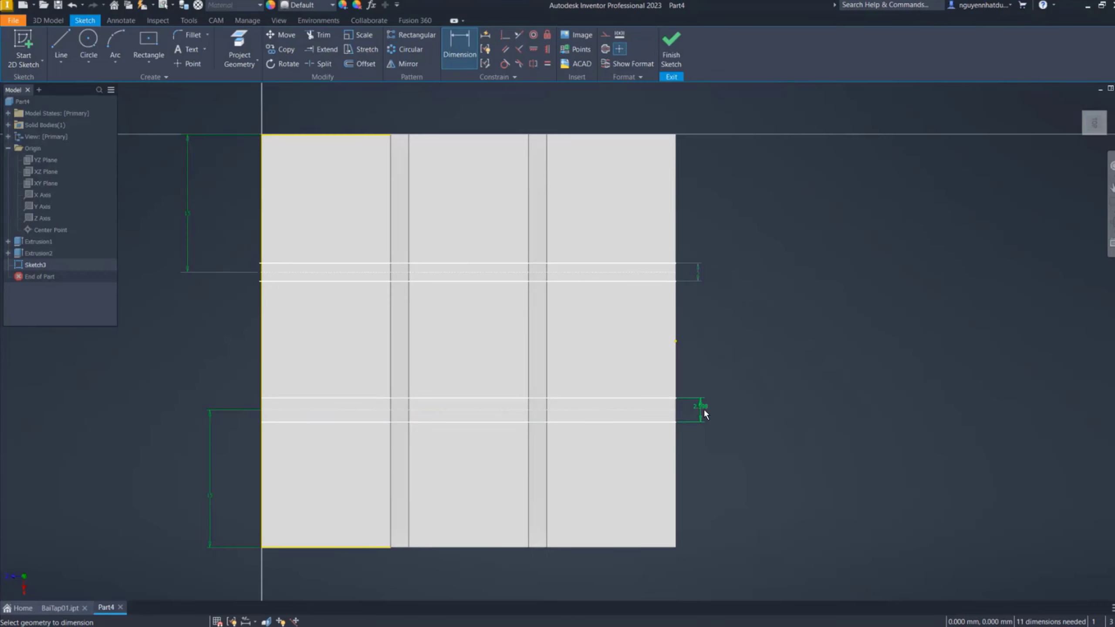
{"action": "left_click", "coordinate": [699, 406]}
{"action": "type", "text": "2"}
{"action": "key", "text": "Return"}
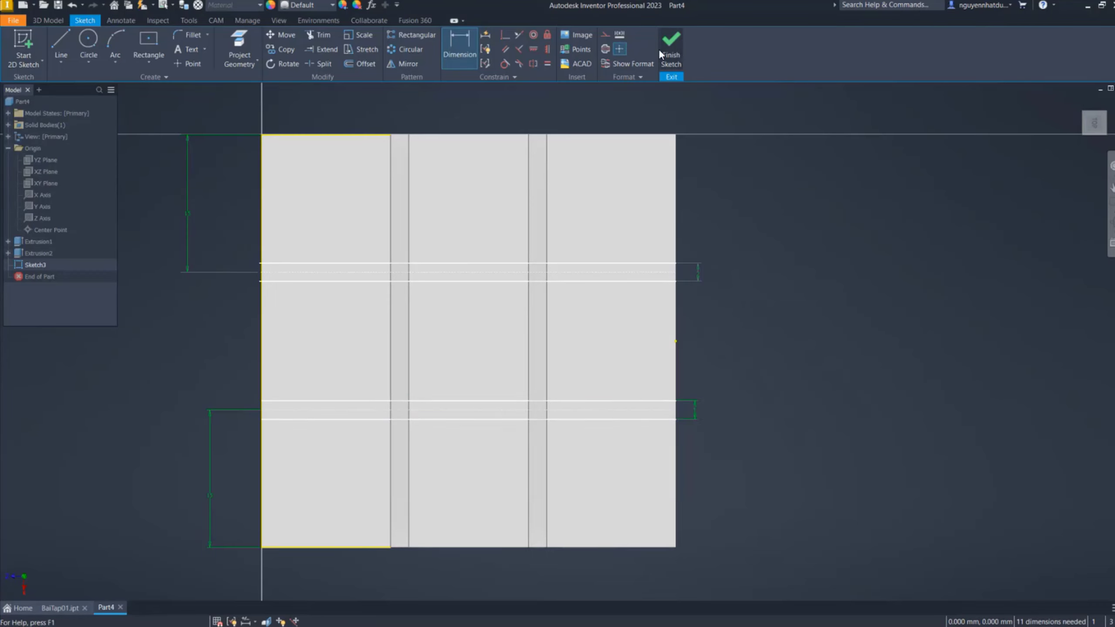
Finish the strip sketch, preview an extrusion, then cancel it
{"action": "left_click", "coordinate": [675, 52]}
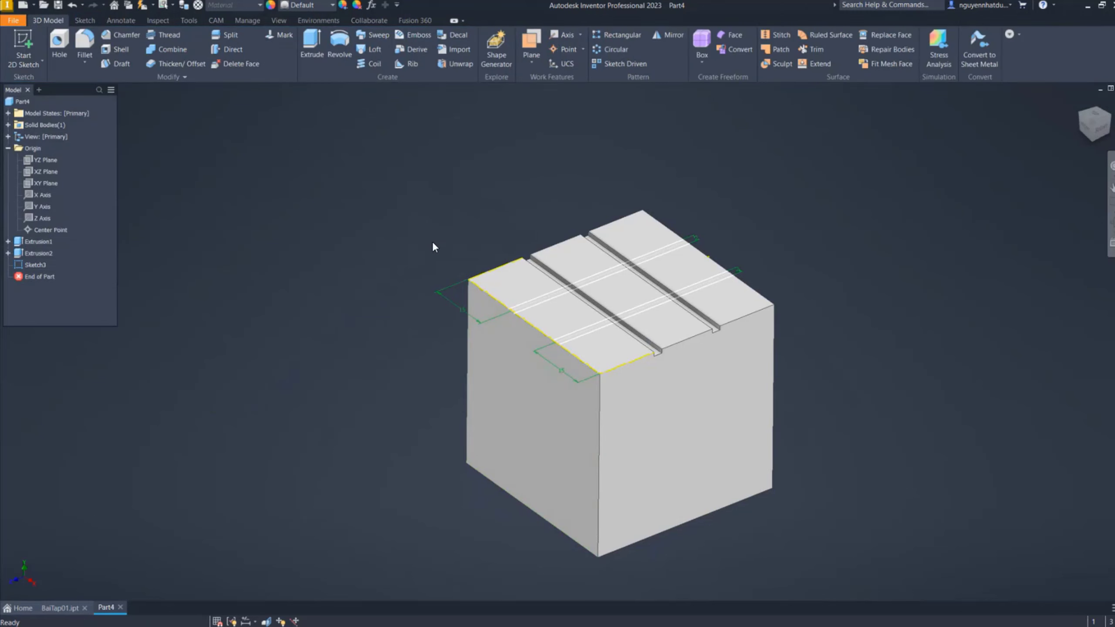
{"action": "right_click", "coordinate": [432, 242]}
{"action": "left_click", "coordinate": [469, 225]}
{"action": "scroll", "coordinate": [520, 291], "scroll_direction": "up", "scroll_amount": 5}
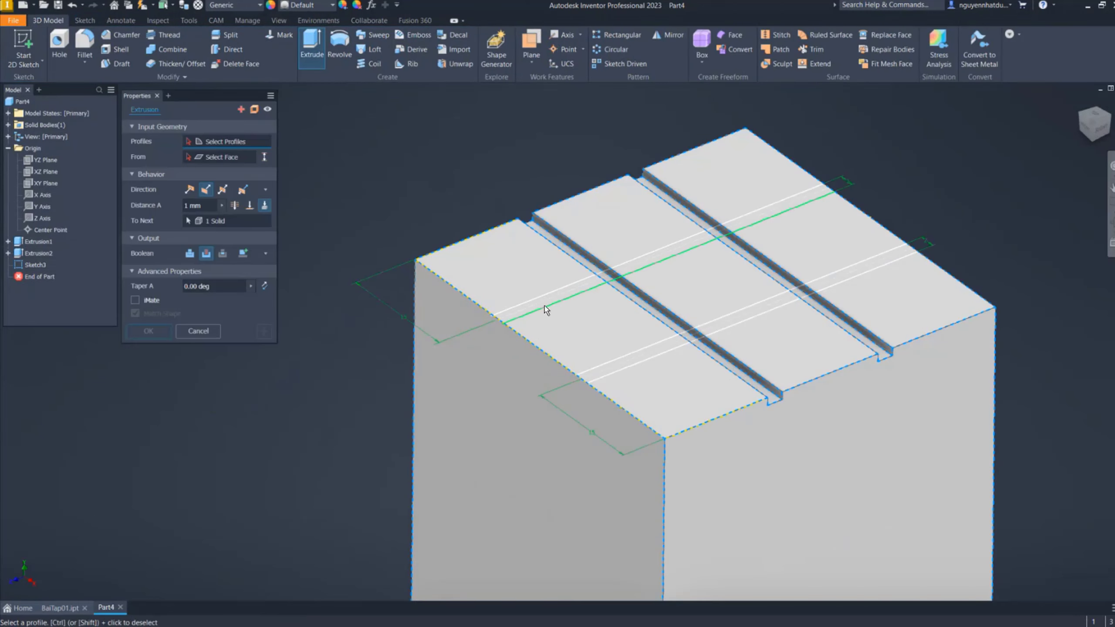
{"action": "scroll", "coordinate": [545, 303], "scroll_direction": "up", "scroll_amount": 5}
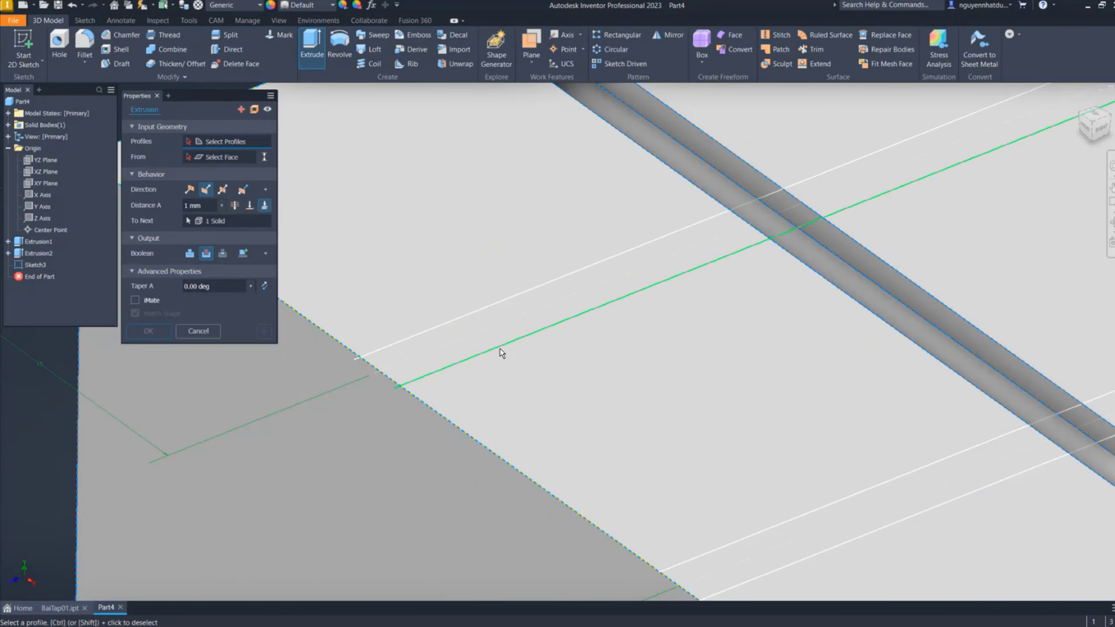
{"action": "scroll", "coordinate": [500, 349], "scroll_direction": "down", "scroll_amount": 3}
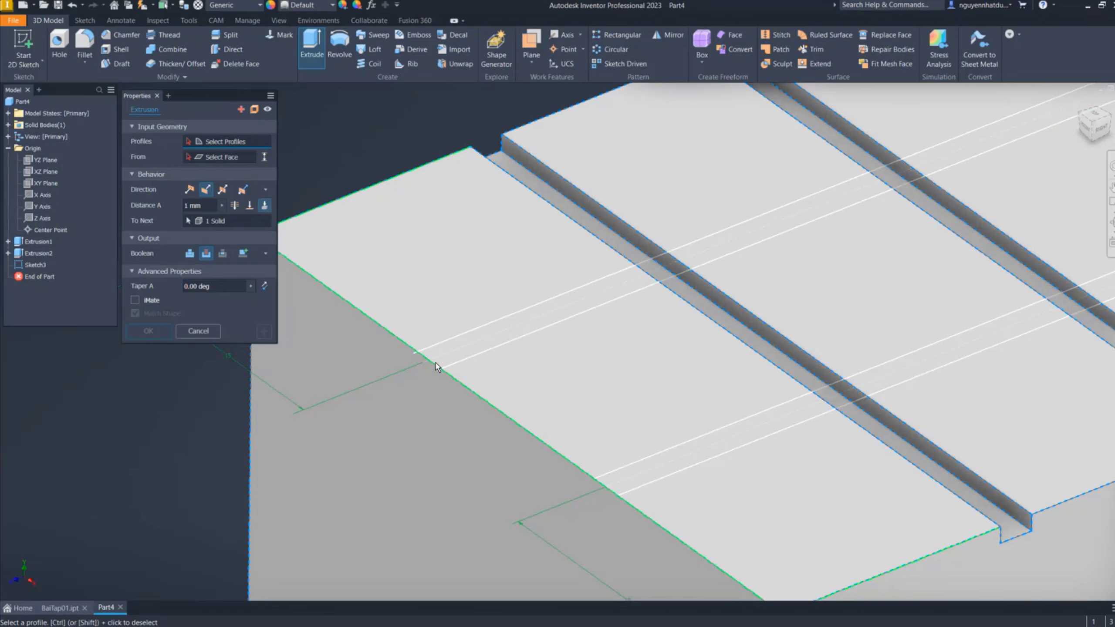
{"action": "key", "text": "Escape"}
Project the top face's edges into Sketch3 and finish the sketch
{"action": "double_click", "coordinate": [472, 293]}
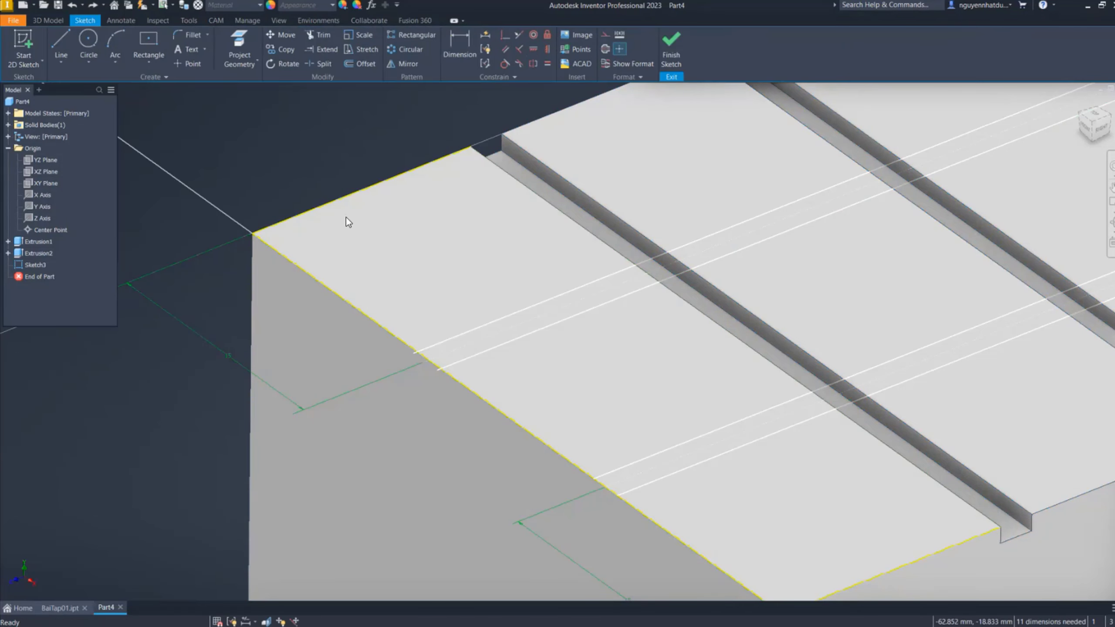
{"action": "scroll", "coordinate": [346, 217], "scroll_direction": "up", "scroll_amount": 2}
{"action": "scroll", "coordinate": [347, 223], "scroll_direction": "up", "scroll_amount": 2}
{"action": "scroll", "coordinate": [577, 340], "scroll_direction": "up", "scroll_amount": 2}
{"action": "scroll", "coordinate": [577, 340], "scroll_direction": "down", "scroll_amount": 5}
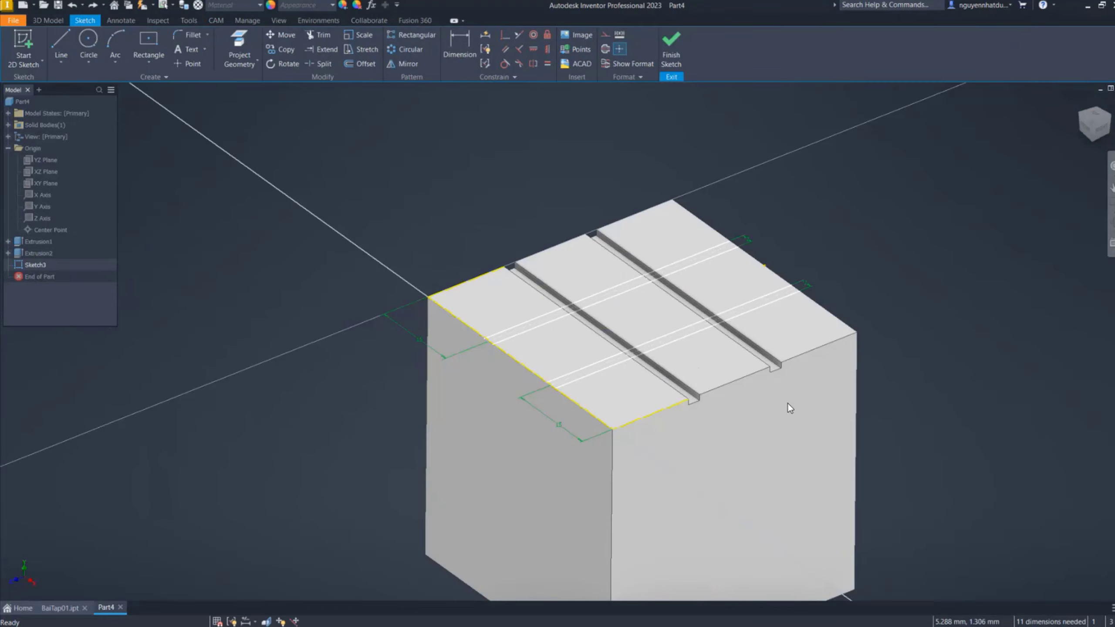
{"action": "right_click", "coordinate": [499, 180]}
{"action": "left_click", "coordinate": [549, 193]}
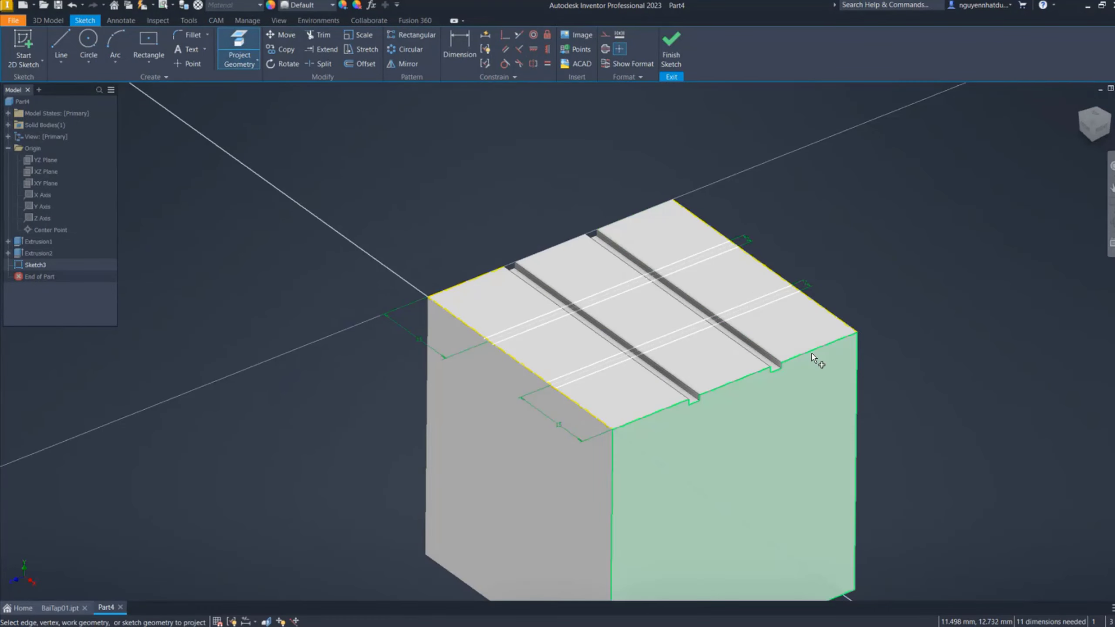
{"action": "scroll", "coordinate": [775, 295], "scroll_direction": "up", "scroll_amount": 2}
{"action": "scroll", "coordinate": [772, 293], "scroll_direction": "up", "scroll_amount": 2}
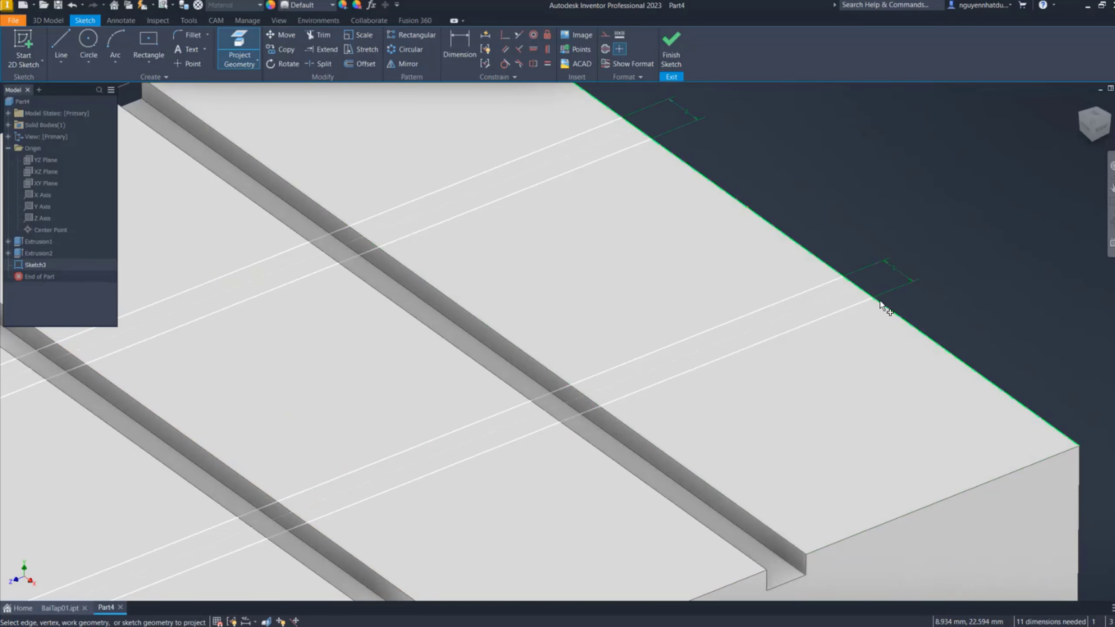
{"action": "scroll", "coordinate": [883, 309], "scroll_direction": "up", "scroll_amount": 2}
{"action": "scroll", "coordinate": [826, 274], "scroll_direction": "down", "scroll_amount": 4}
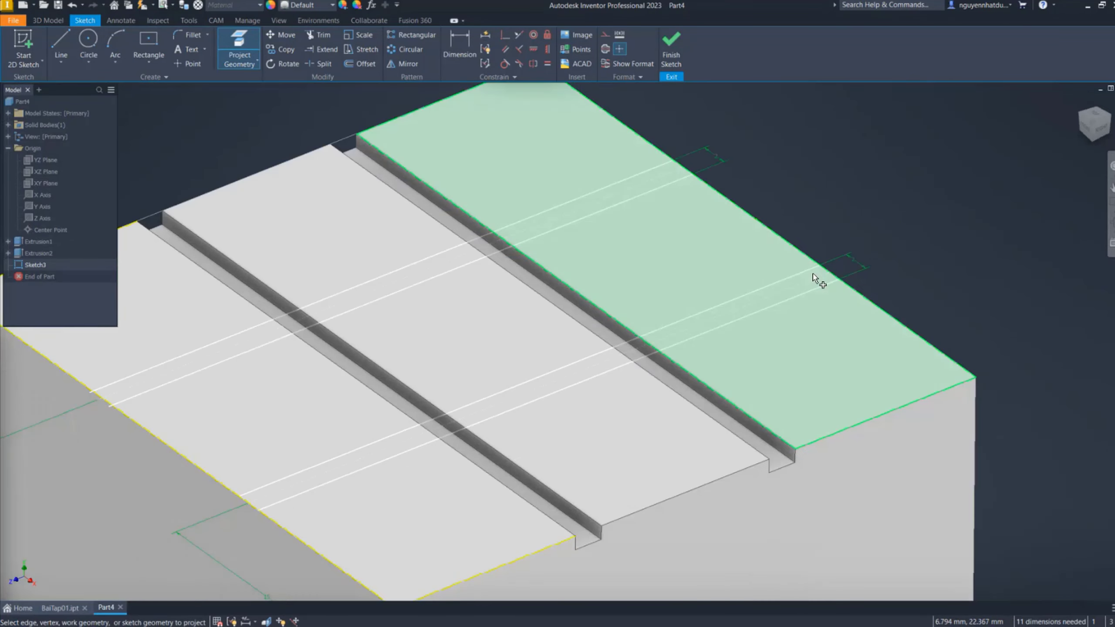
{"action": "left_click", "coordinate": [671, 48]}
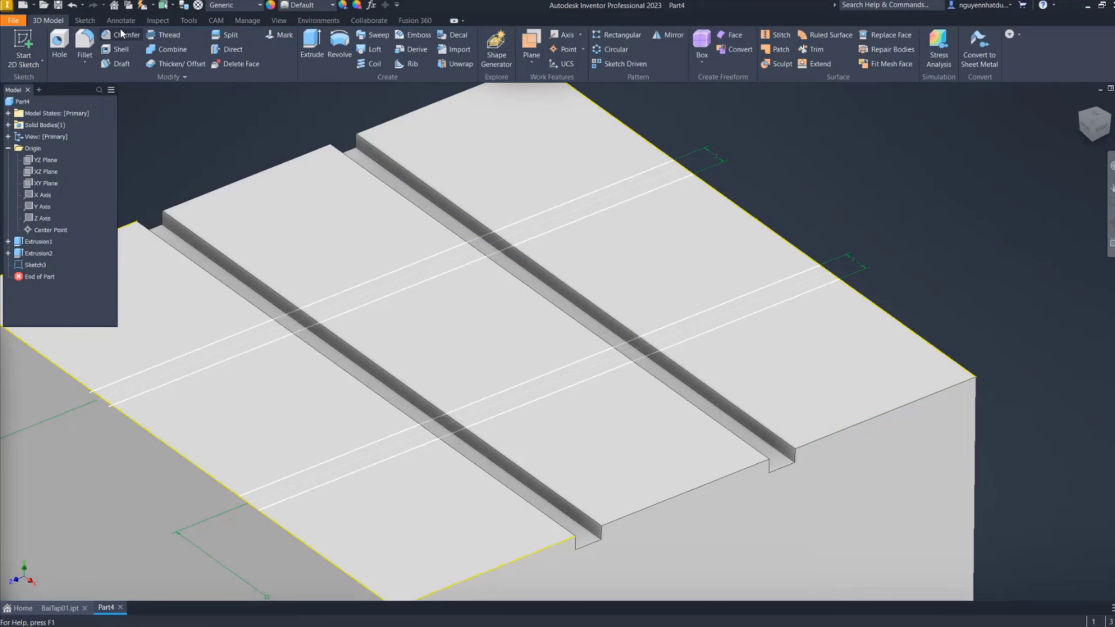
Extrude both Sketch3 strips as a 1 mm cut into the cube, then inspect the grooves
{"action": "left_click", "coordinate": [313, 48]}
{"action": "left_click", "coordinate": [398, 291]}
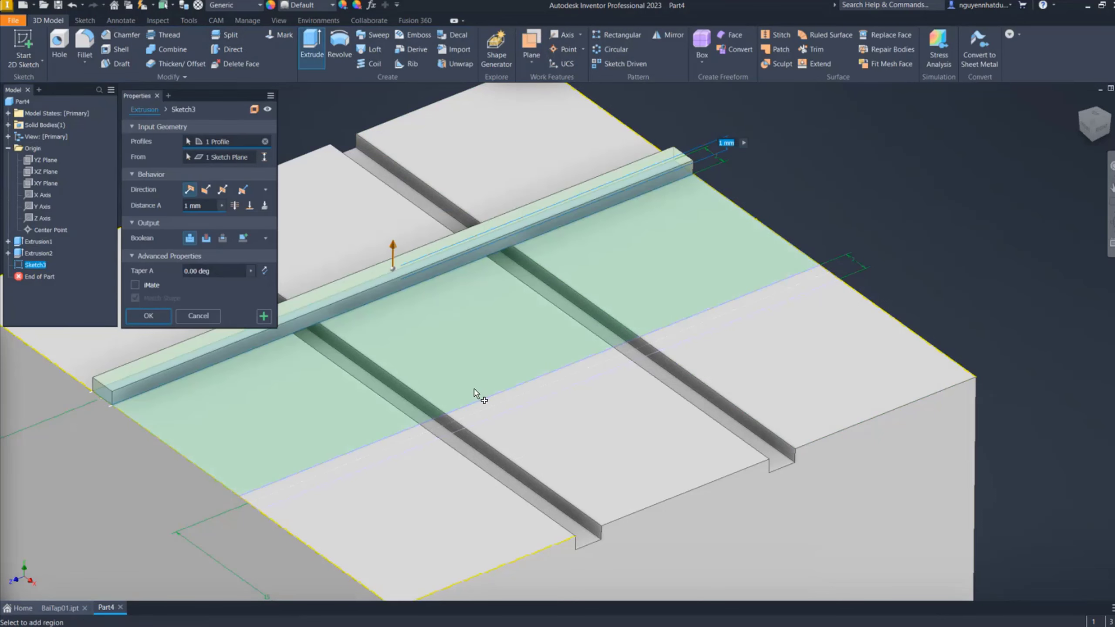
{"action": "left_click", "coordinate": [490, 417]}
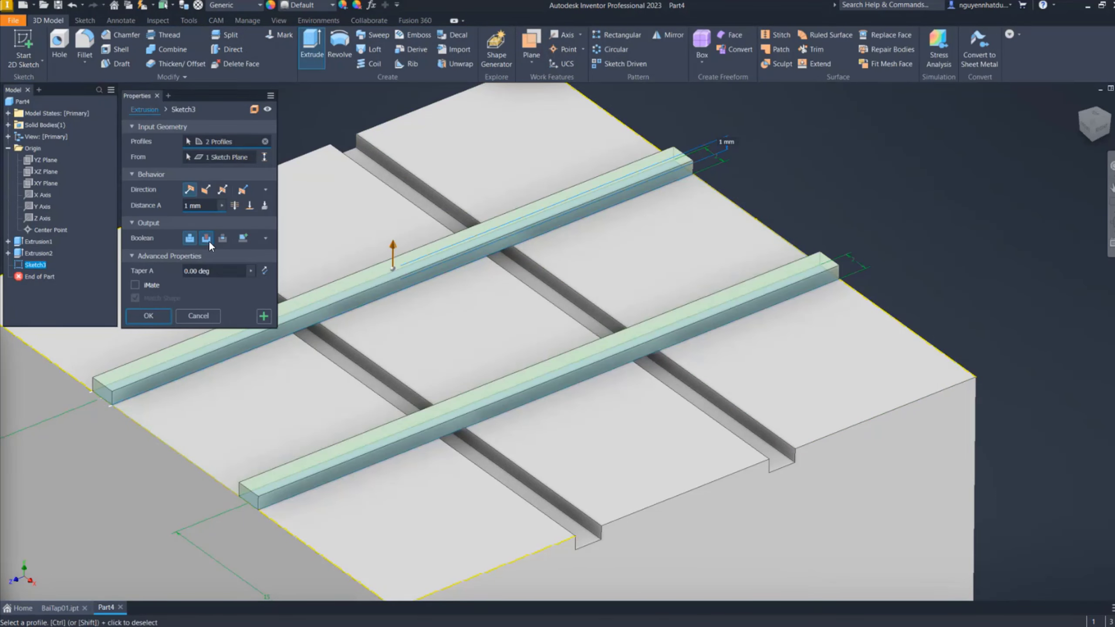
{"action": "left_click", "coordinate": [206, 238]}
{"action": "left_click", "coordinate": [163, 327]}
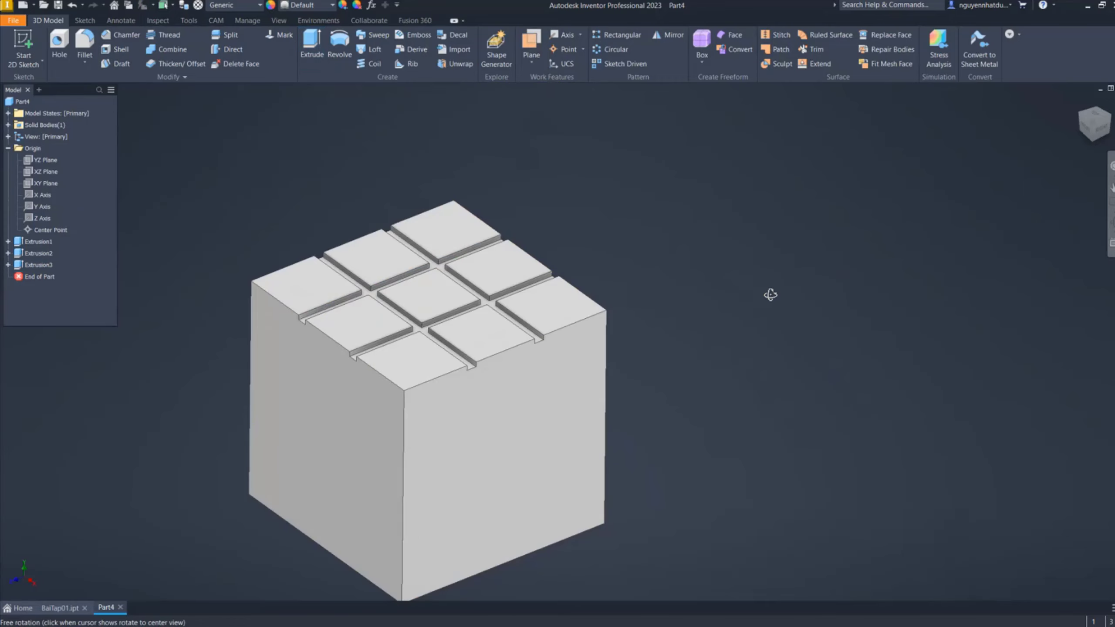
{"action": "middle_click_drag", "start_coordinate": [771, 294], "coordinate": [757, 300], "text": "shift"}
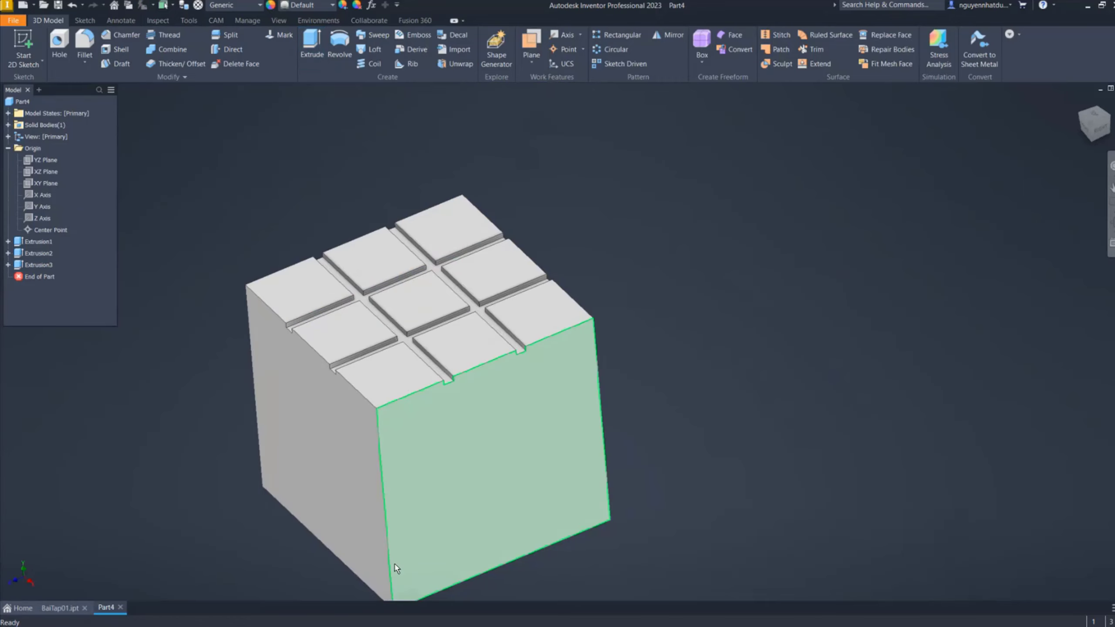
{"action": "middle_click_drag", "start_coordinate": [466, 384], "coordinate": [567, 352]}
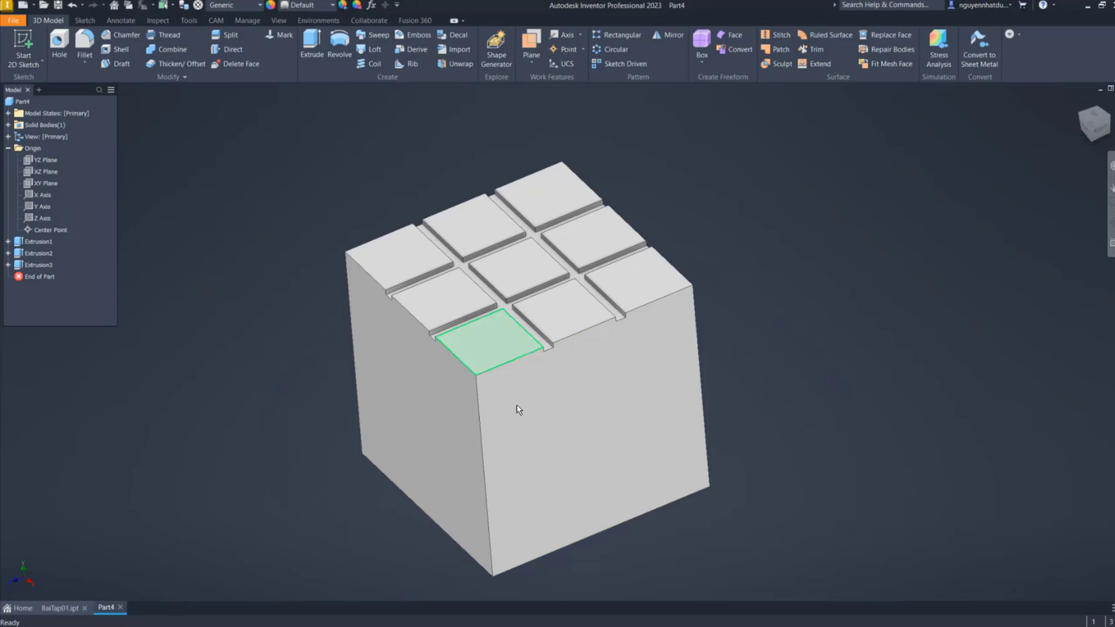
{"action": "left_click", "coordinate": [601, 50]}
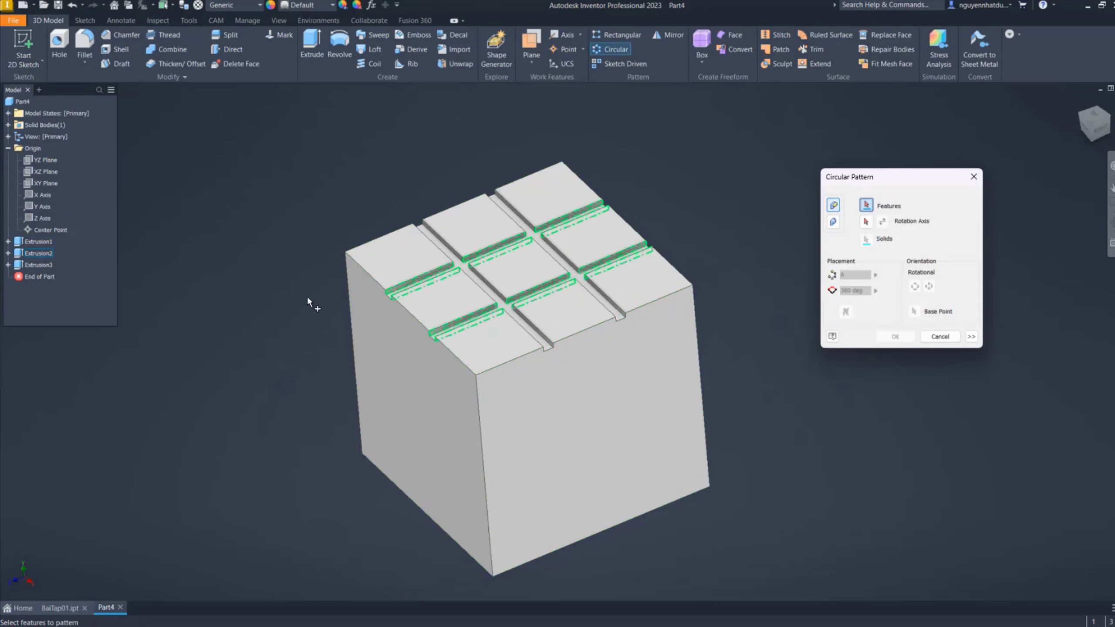
{"action": "left_click", "coordinate": [39, 264]}
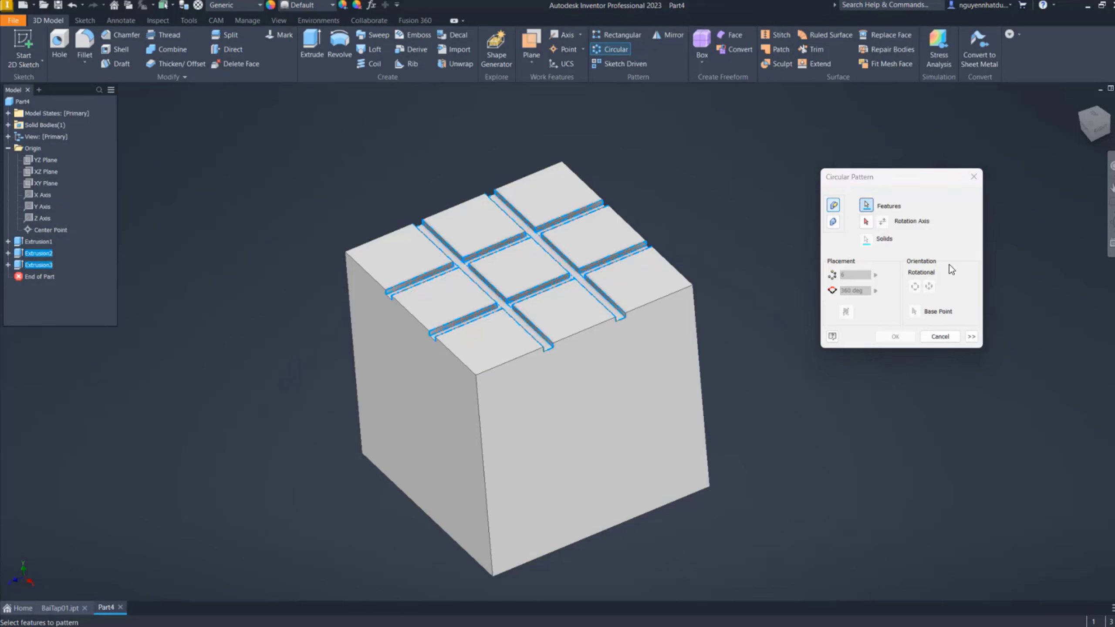
{"action": "left_click", "coordinate": [866, 221]}
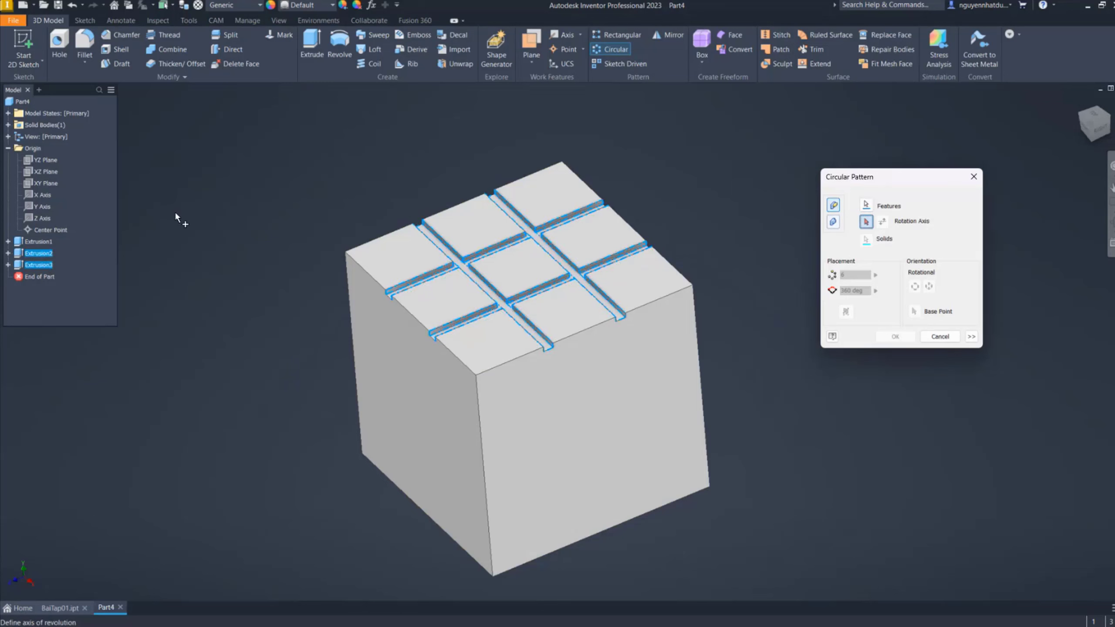
{"action": "left_click", "coordinate": [40, 218]}
{"action": "type", "text": "4"}
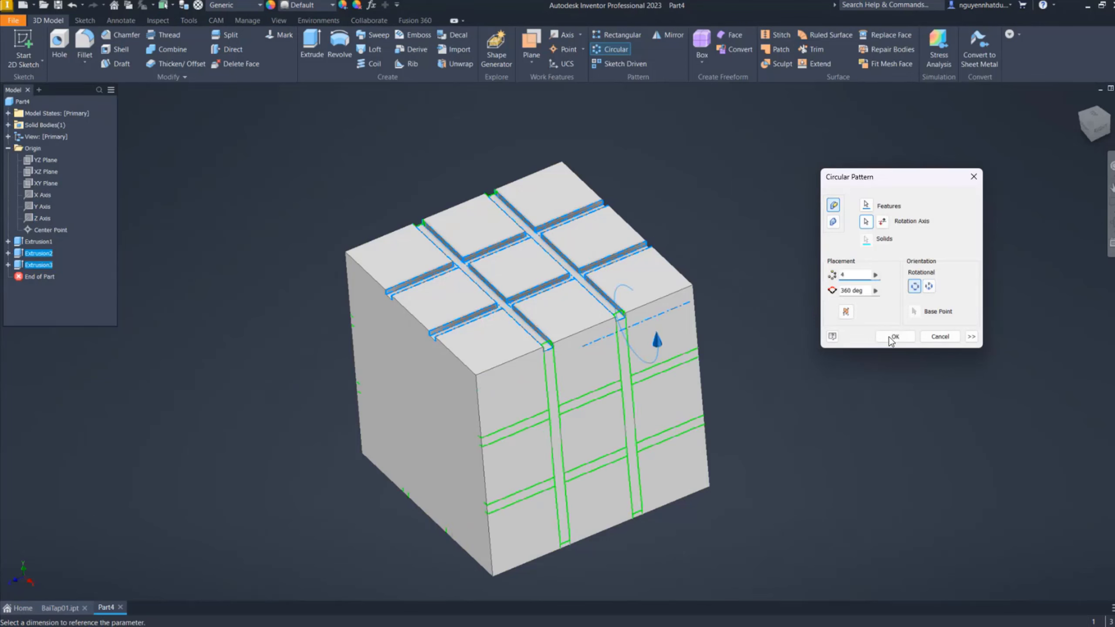
{"action": "left_click", "coordinate": [891, 340]}
{"action": "mouse_move", "coordinate": [378, 403]}
{"action": "middle_mouse_down", "text": "shift"}
{"action": "mouse_move", "coordinate": [633, 371]}
{"action": "mouse_move", "coordinate": [655, 318]}
{"action": "mouse_move", "coordinate": [486, 301]}
{"action": "mouse_move", "coordinate": [423, 398]}
{"action": "mouse_move", "coordinate": [518, 263]}
{"action": "middle_mouse_up", "text": "shift"}
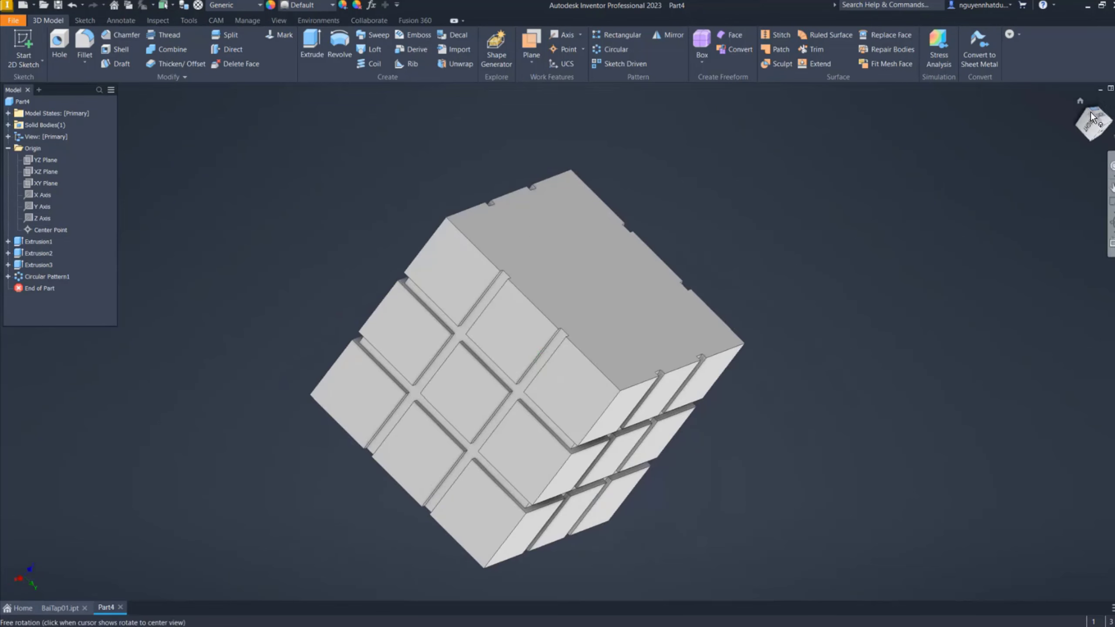
Start a new 2D sketch on the cube's top face
{"action": "left_click", "coordinate": [1078, 101]}
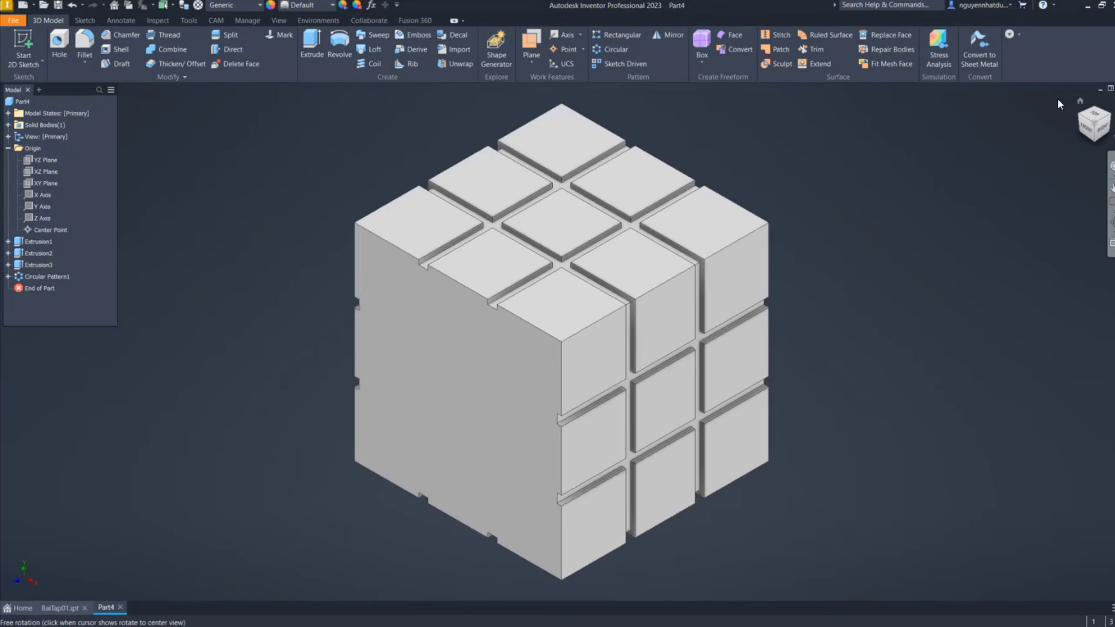
{"action": "mouse_move", "coordinate": [836, 251]}
{"action": "middle_mouse_down", "text": "shift"}
{"action": "mouse_move", "coordinate": [861, 292]}
{"action": "mouse_move", "coordinate": [707, 320]}
{"action": "middle_mouse_up", "text": "shift"}
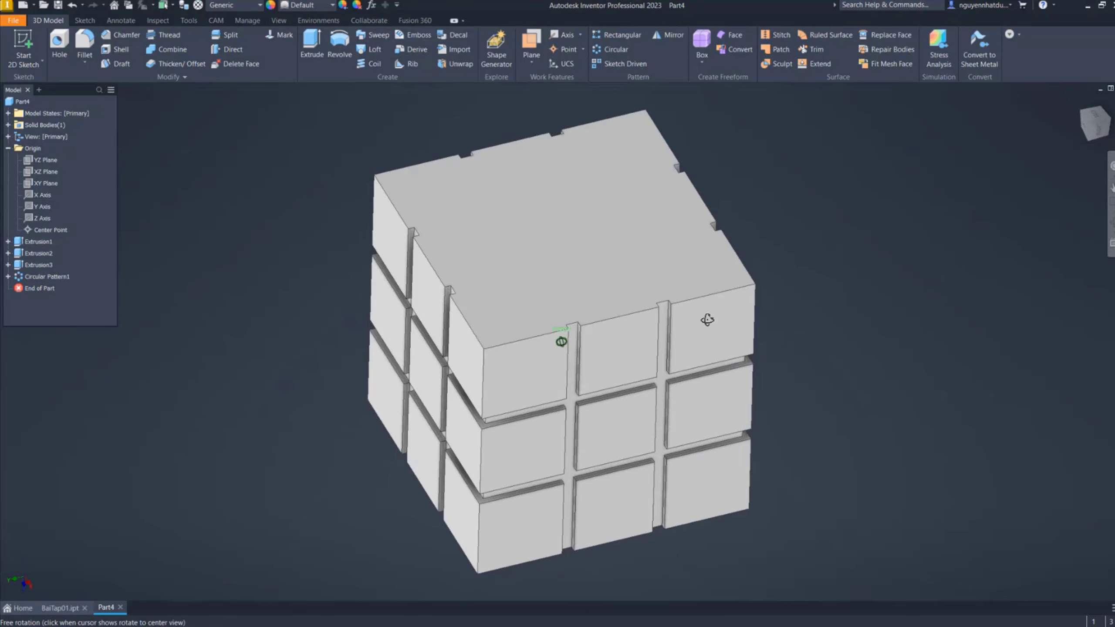
{"action": "key", "text": "Escape"}
{"action": "right_click", "coordinate": [281, 158]}
{"action": "left_click", "coordinate": [308, 175]}
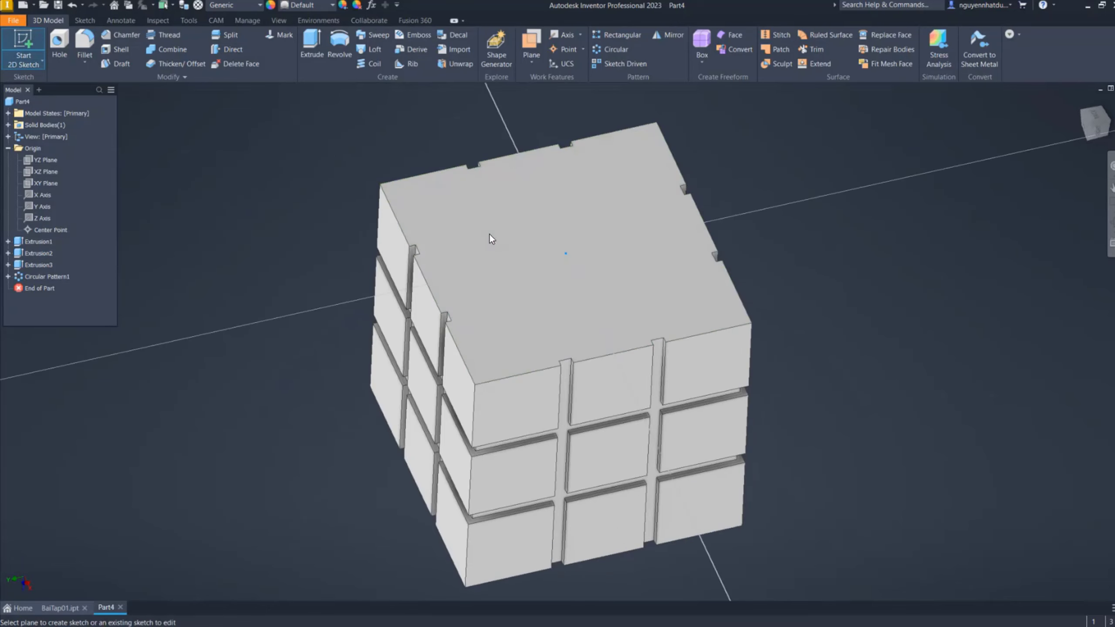
{"action": "left_click", "coordinate": [491, 238]}
Project the top face's existing edges into the sketch
{"action": "scroll", "coordinate": [575, 360], "scroll_direction": "down", "scroll_amount": 3}
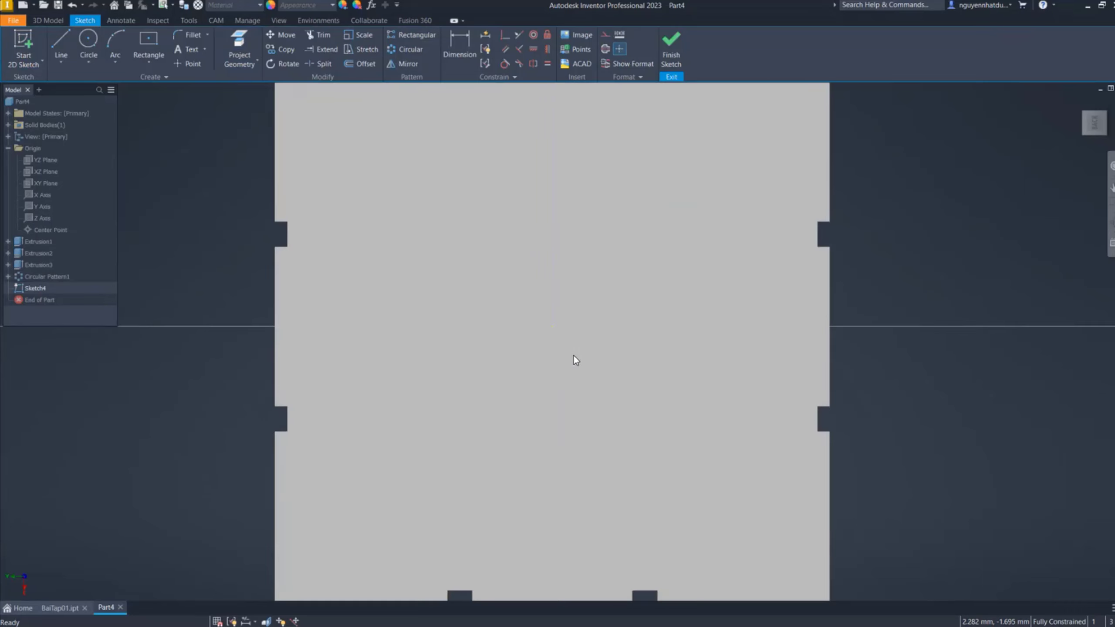
{"action": "scroll", "coordinate": [575, 360], "scroll_direction": "up", "scroll_amount": 3}
{"action": "right_click", "coordinate": [281, 174]}
{"action": "left_click", "coordinate": [312, 184]}
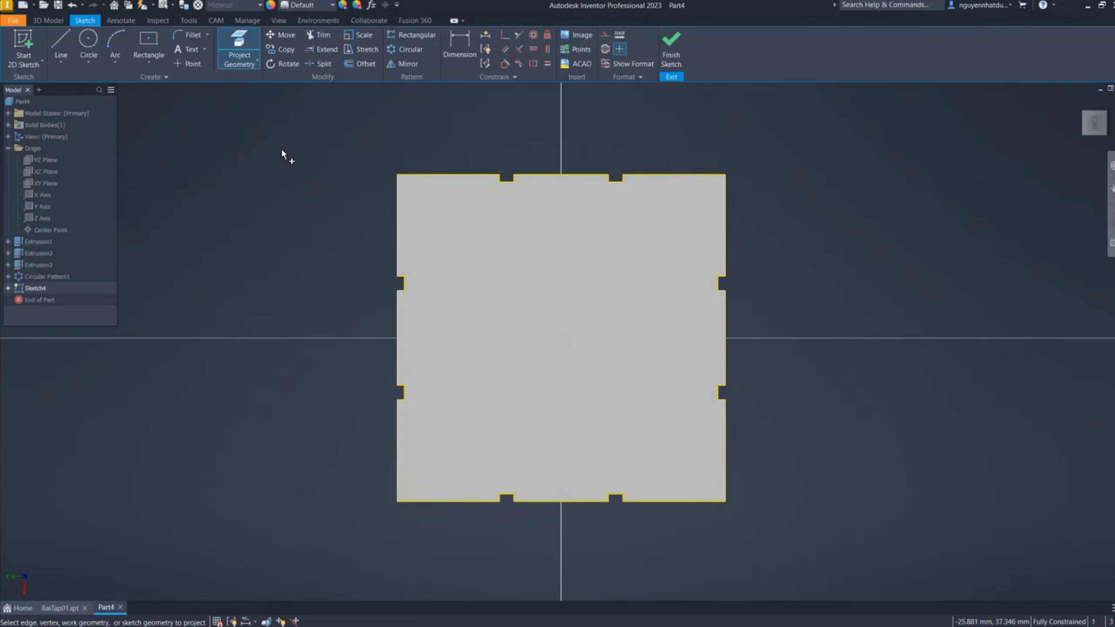
{"action": "key", "text": "Escape"}
Draw four vertical lines joining the top notch corners to the bottom notches
{"action": "key", "text": "l"}
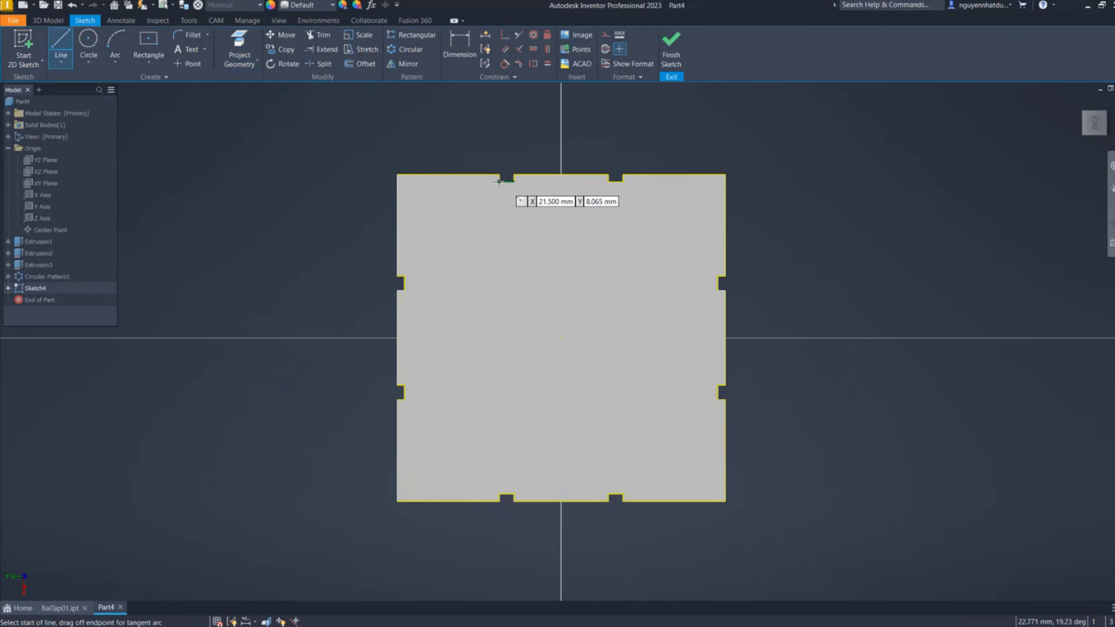
{"action": "left_click", "coordinate": [499, 181]}
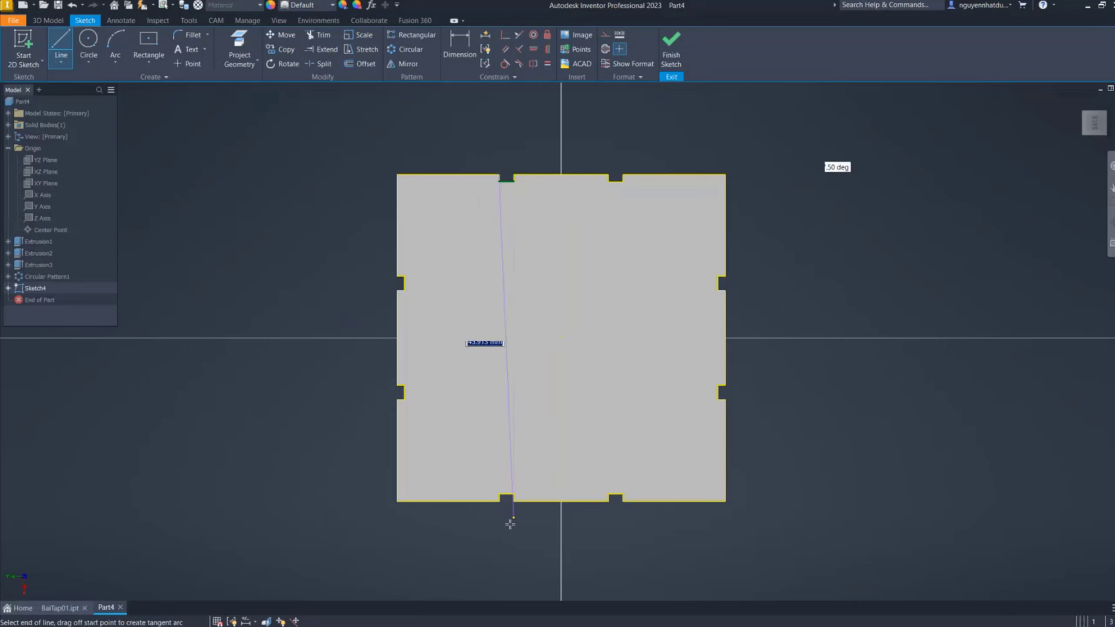
{"action": "left_click", "coordinate": [499, 501]}
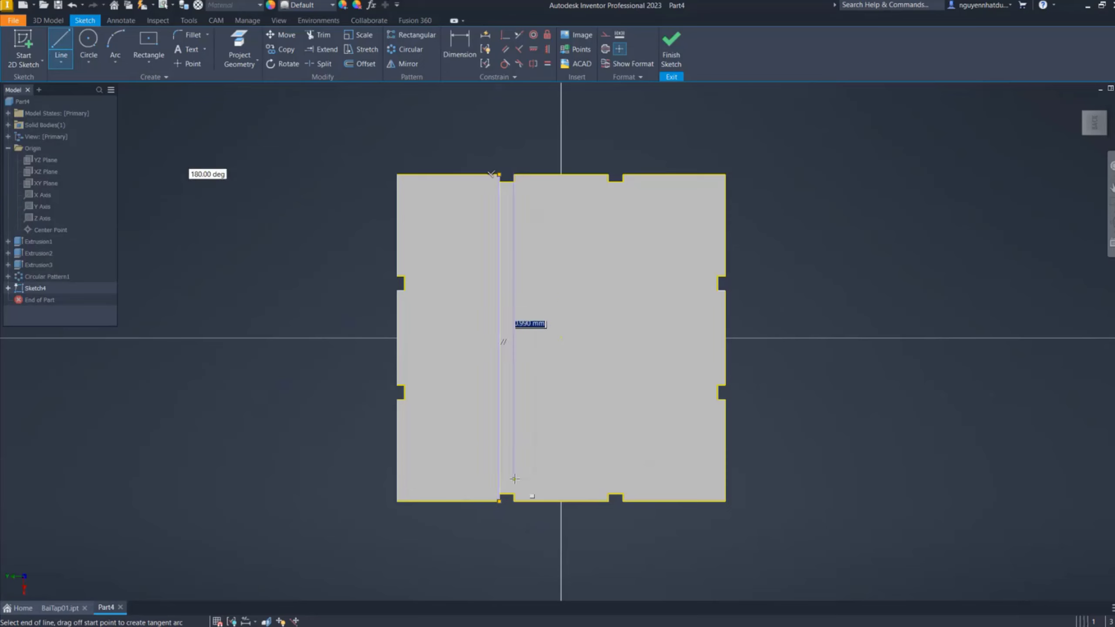
{"action": "left_click", "coordinate": [514, 175]}
{"action": "double_click", "coordinate": [513, 494]}
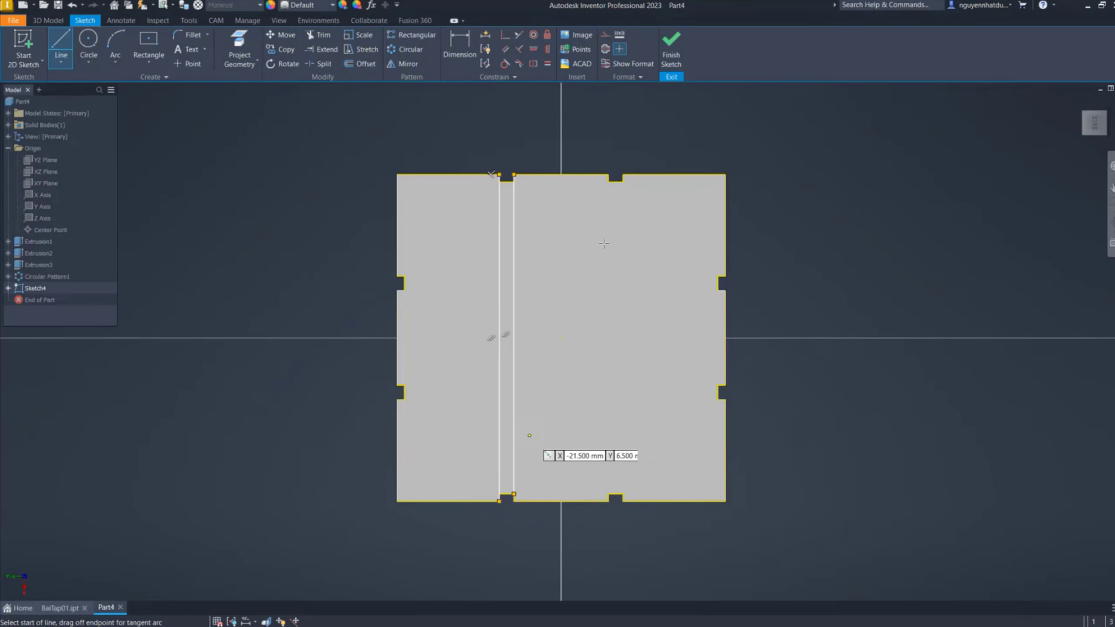
{"action": "left_click", "coordinate": [608, 182]}
{"action": "double_click", "coordinate": [608, 495]}
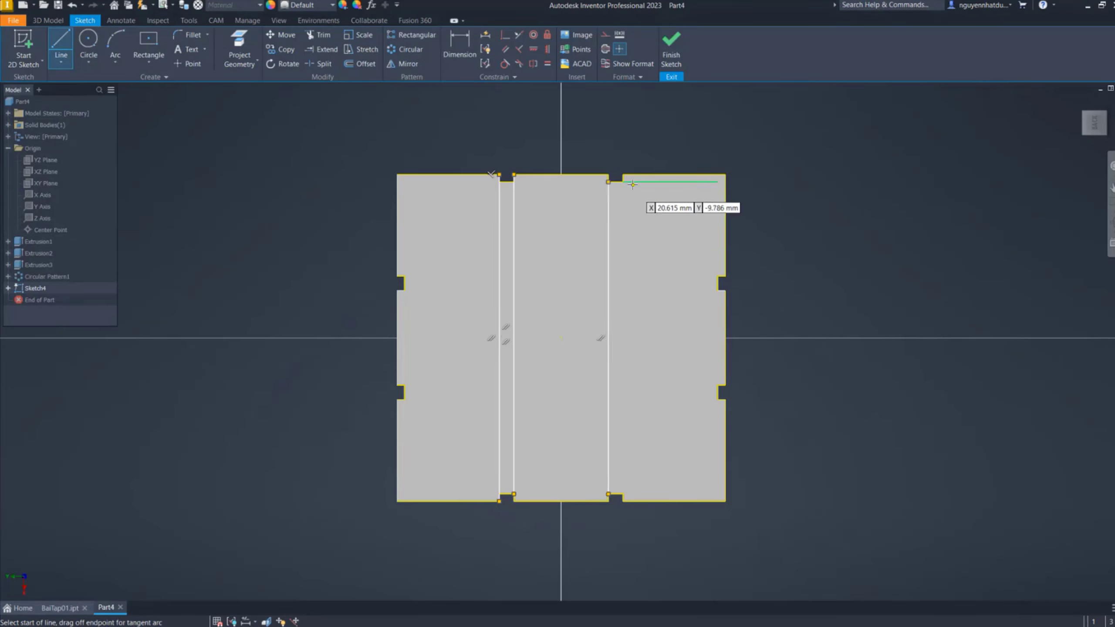
{"action": "left_click", "coordinate": [623, 181]}
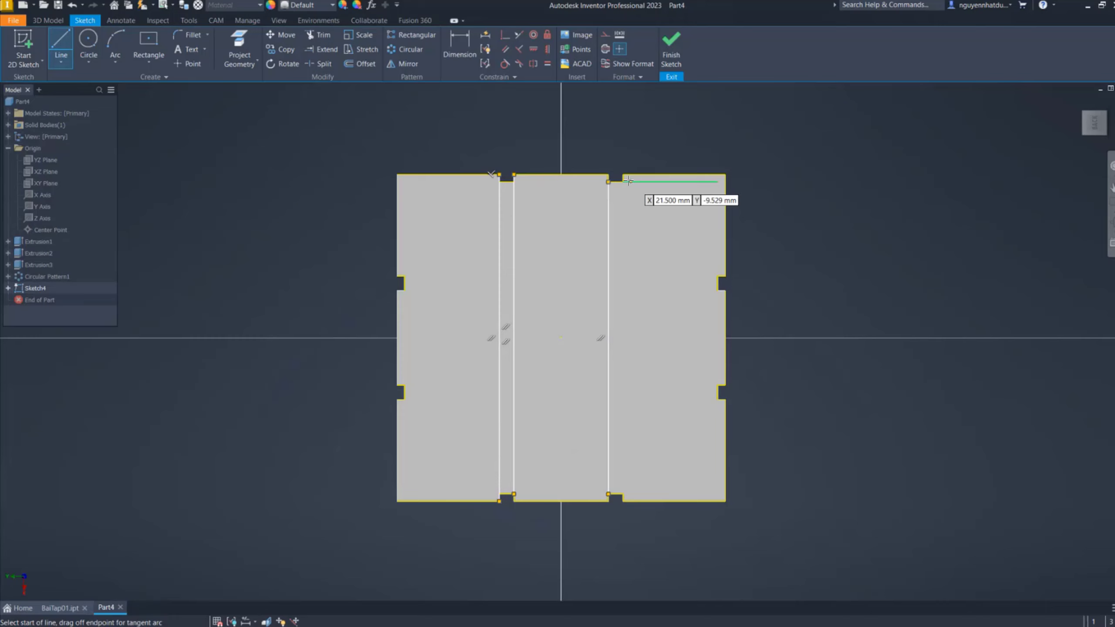
{"action": "double_click", "coordinate": [622, 494]}
Draw four horizontal lines joining the right and left notches, then finish the sketch
{"action": "left_click", "coordinate": [717, 384]}
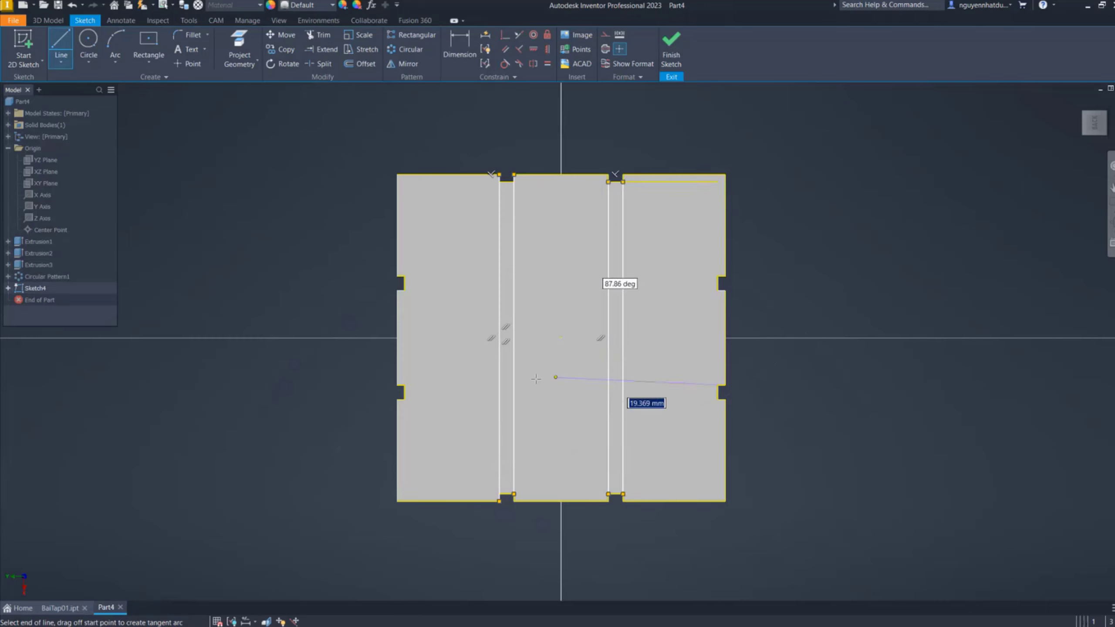
{"action": "double_click", "coordinate": [404, 385]}
{"action": "left_click", "coordinate": [717, 400]}
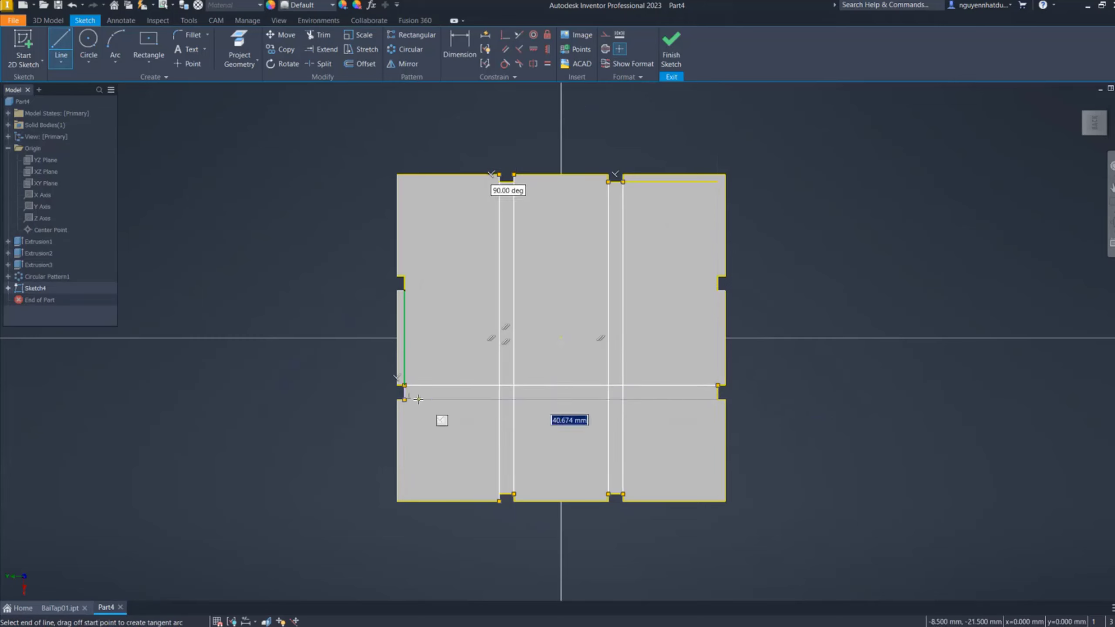
{"action": "double_click", "coordinate": [404, 400]}
{"action": "left_click", "coordinate": [404, 290]}
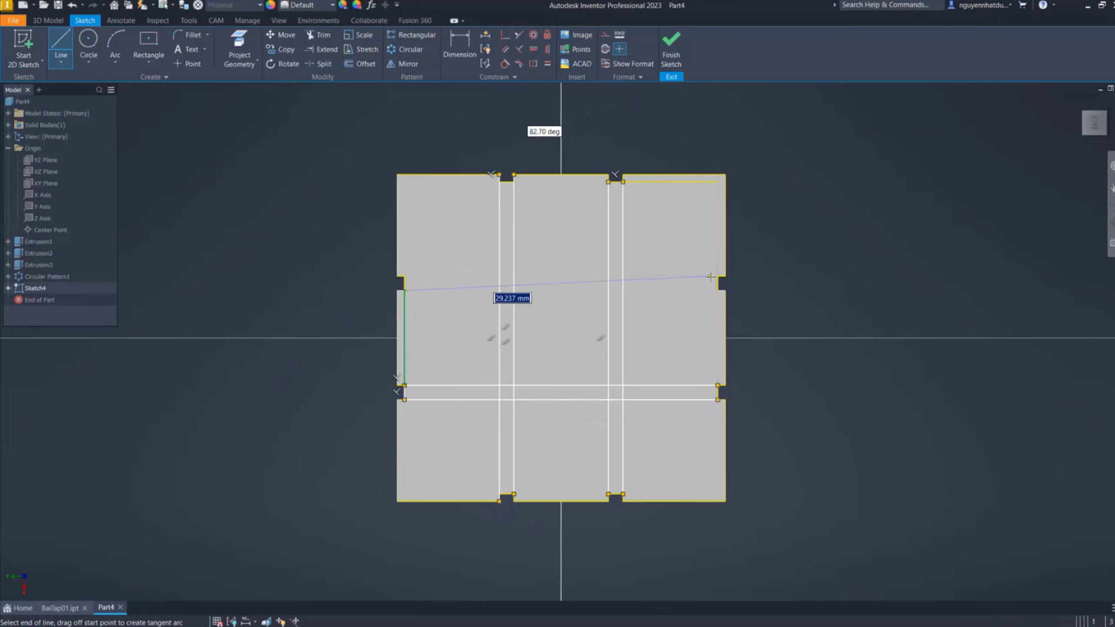
{"action": "double_click", "coordinate": [717, 291]}
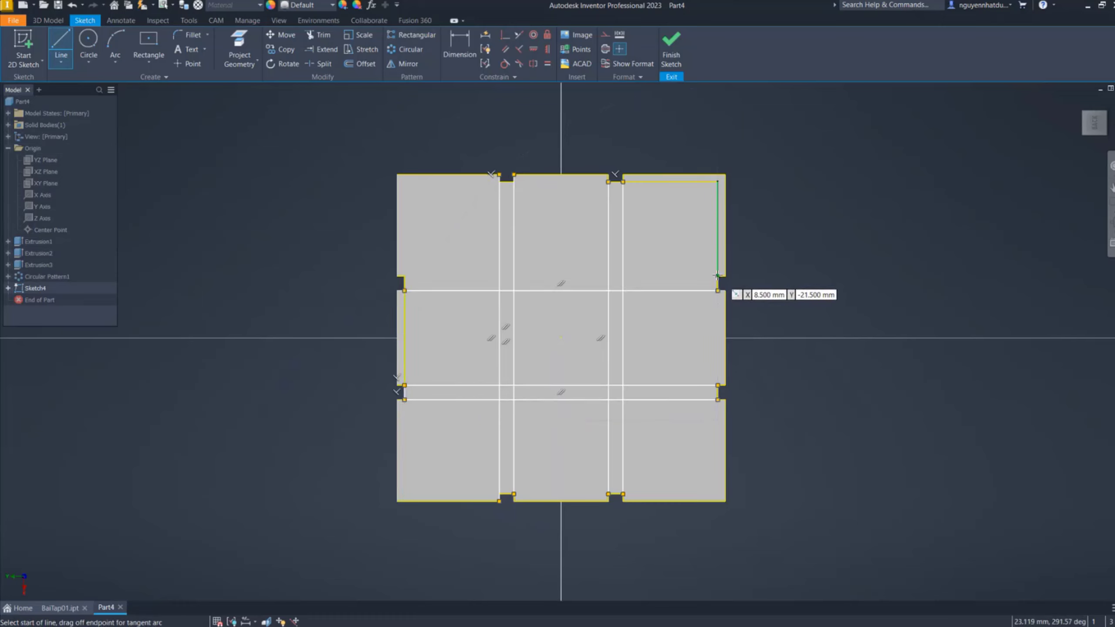
{"action": "left_click", "coordinate": [719, 275]}
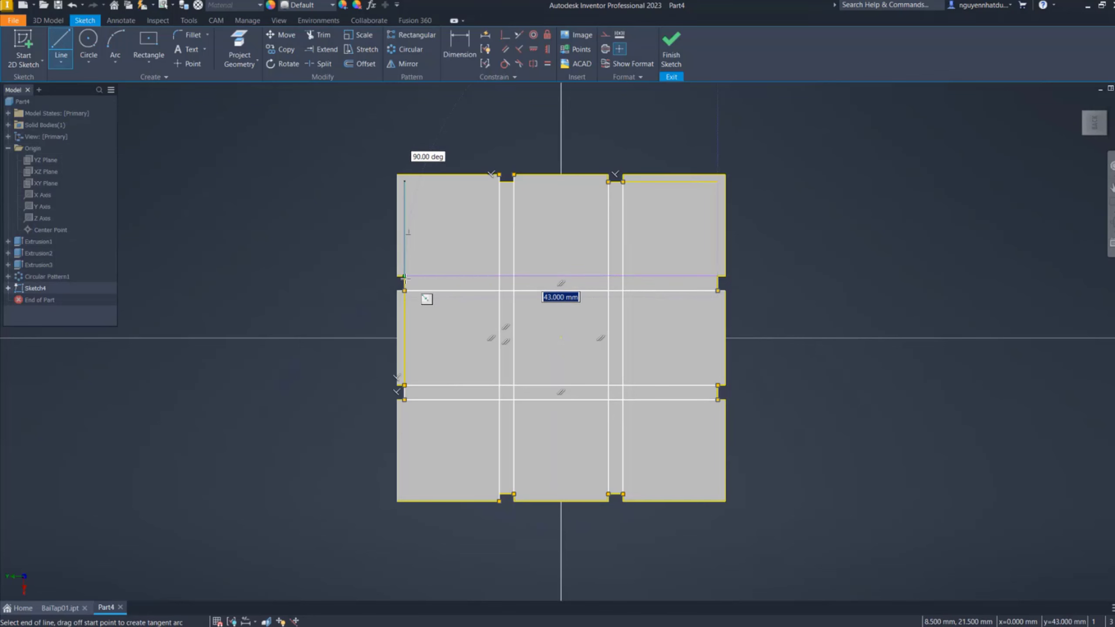
{"action": "left_click", "coordinate": [404, 277]}
{"action": "left_click", "coordinate": [671, 51]}
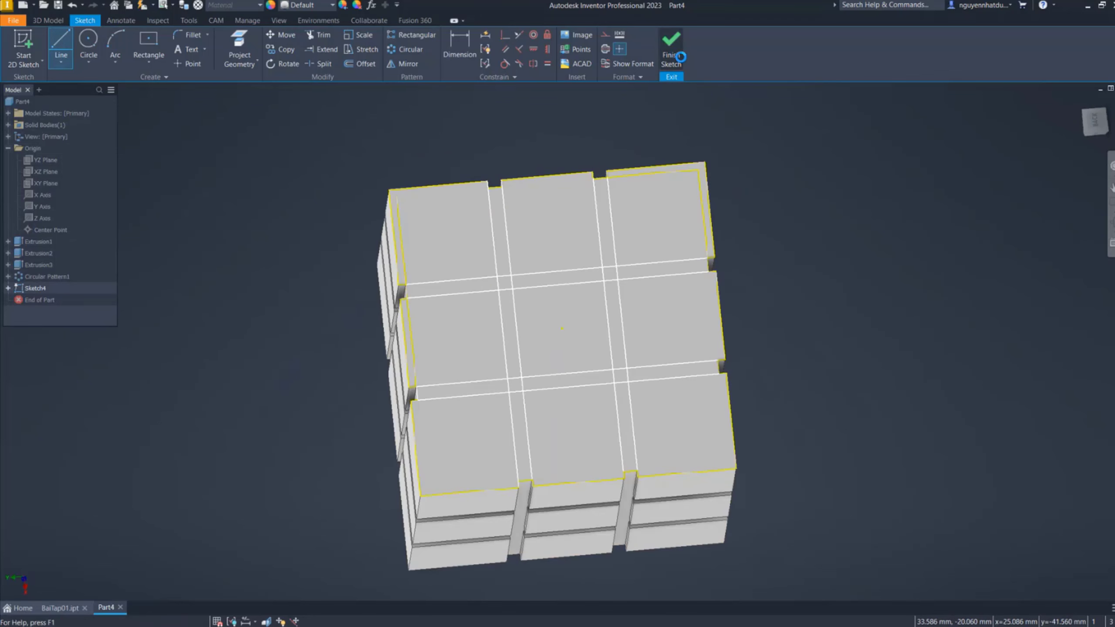
Start an extrusion from Sketch4 and select the upper groove strips as profiles
{"action": "right_click", "coordinate": [303, 176]}
{"action": "scroll", "coordinate": [442, 210], "scroll_direction": "up", "scroll_amount": 5}
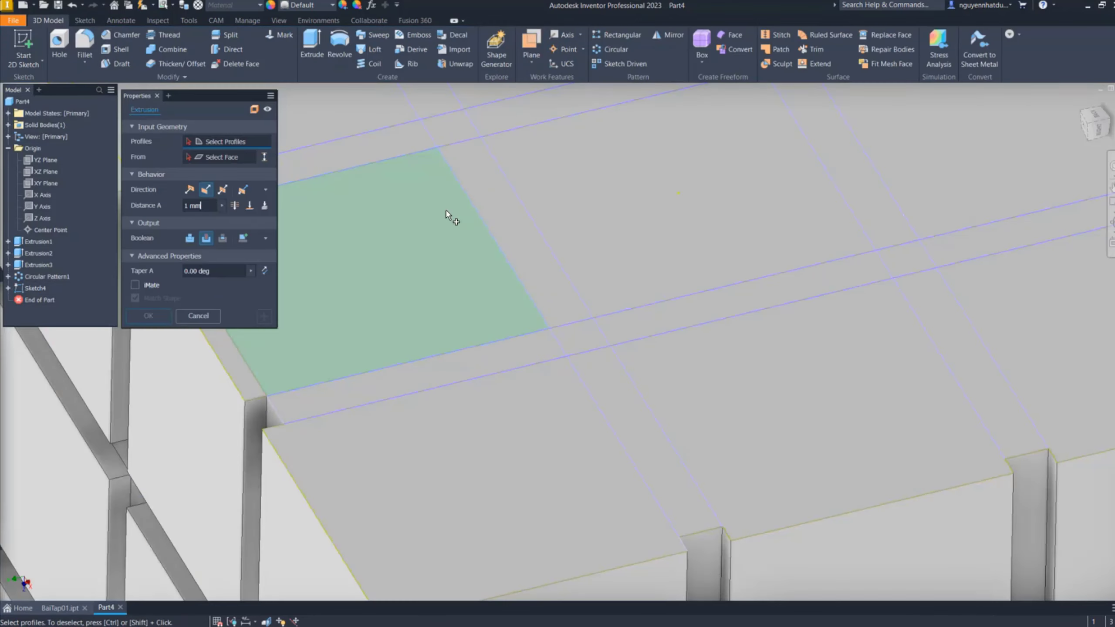
{"action": "scroll", "coordinate": [398, 182], "scroll_direction": "down", "scroll_amount": 3}
{"action": "scroll", "coordinate": [393, 179], "scroll_direction": "up", "scroll_amount": 1}
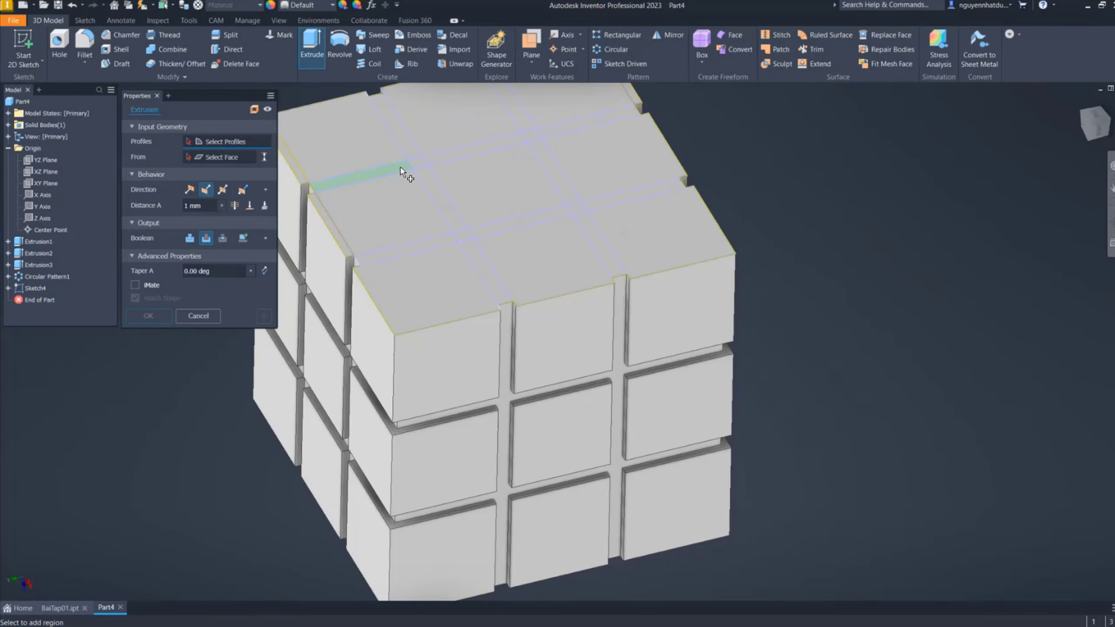
{"action": "left_click", "coordinate": [403, 171]}
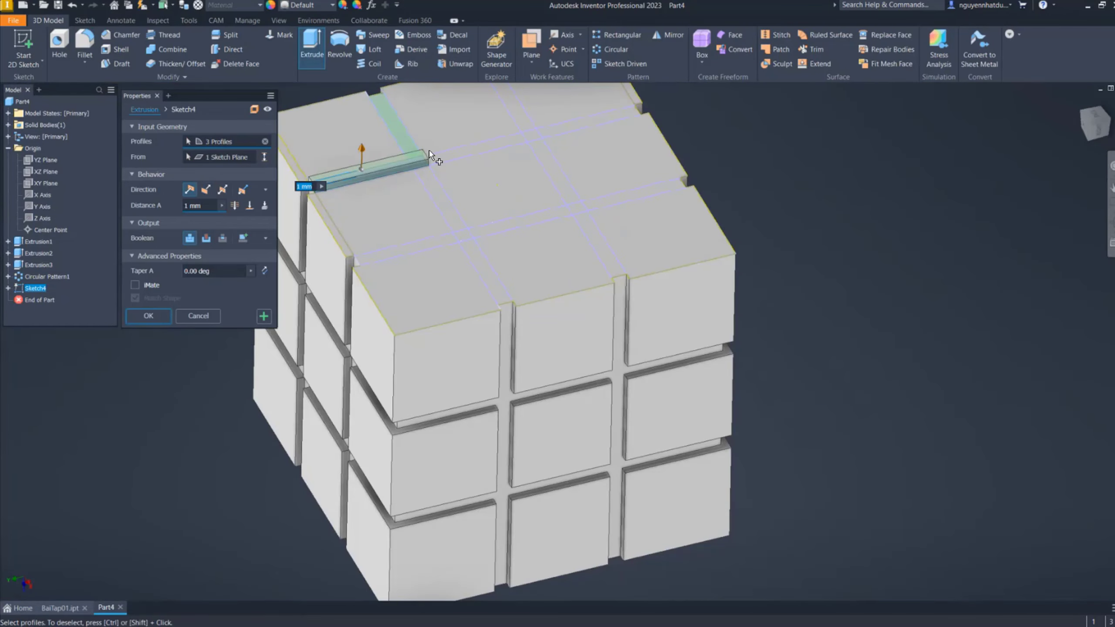
{"action": "left_click", "coordinate": [419, 154]}
{"action": "left_click", "coordinate": [477, 154]}
{"action": "middle_click_drag", "start_coordinate": [473, 150], "coordinate": [520, 179], "text": "shift"}
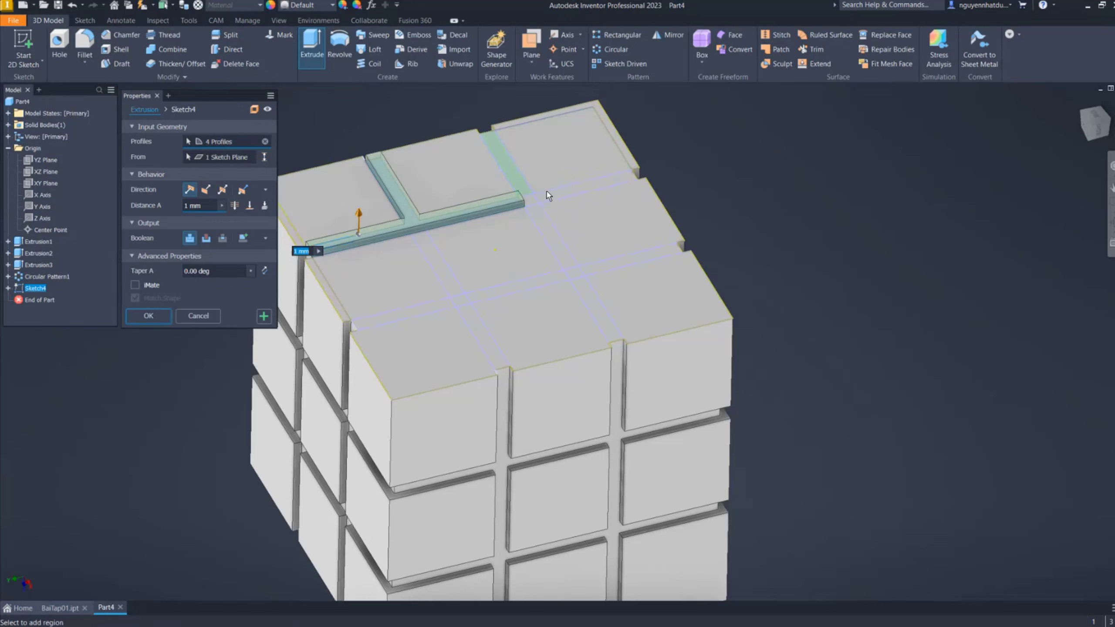
{"action": "left_click", "coordinate": [529, 190]}
{"action": "left_click", "coordinate": [560, 197]}
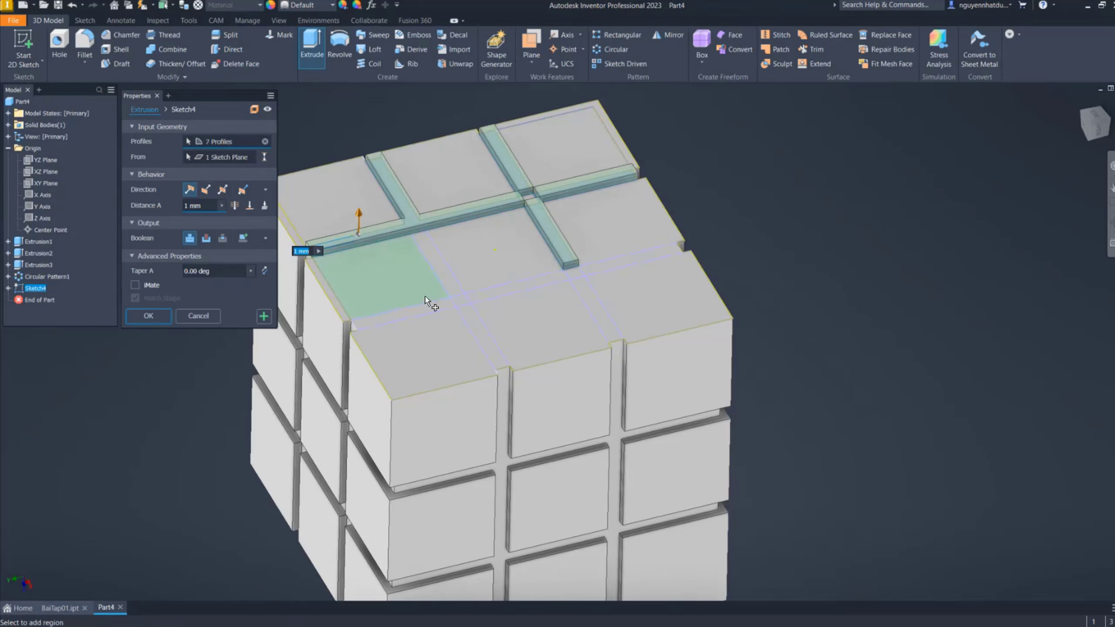
{"action": "left_click", "coordinate": [529, 199]}
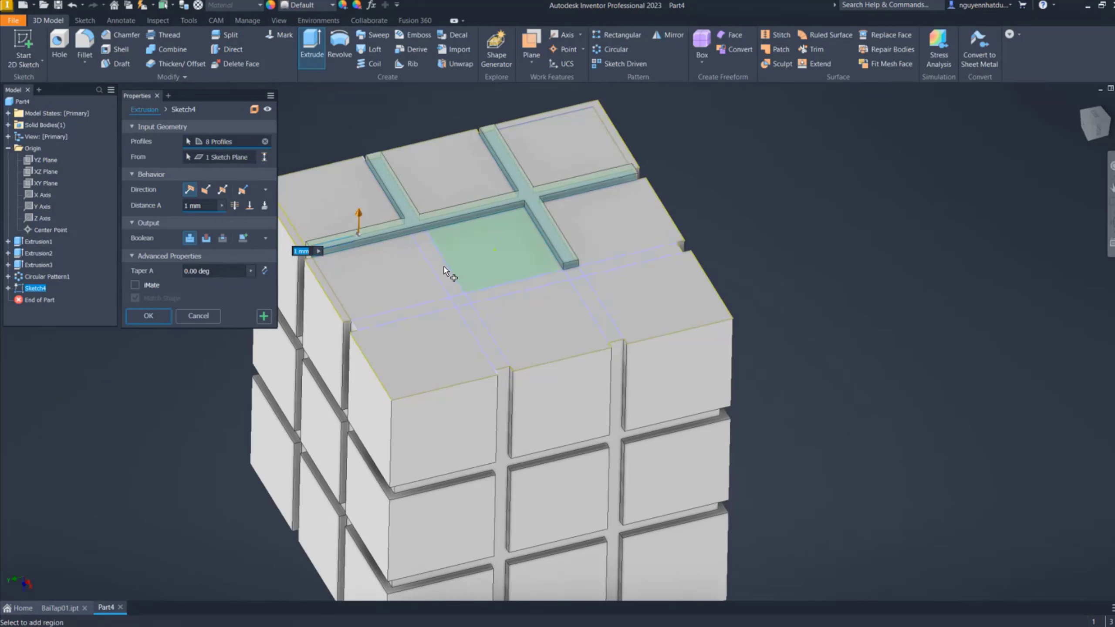
Add the remaining lower and right strips, dropping the centre square from the selection
{"action": "left_click", "coordinate": [449, 283]}
{"action": "left_click", "coordinate": [443, 308]}
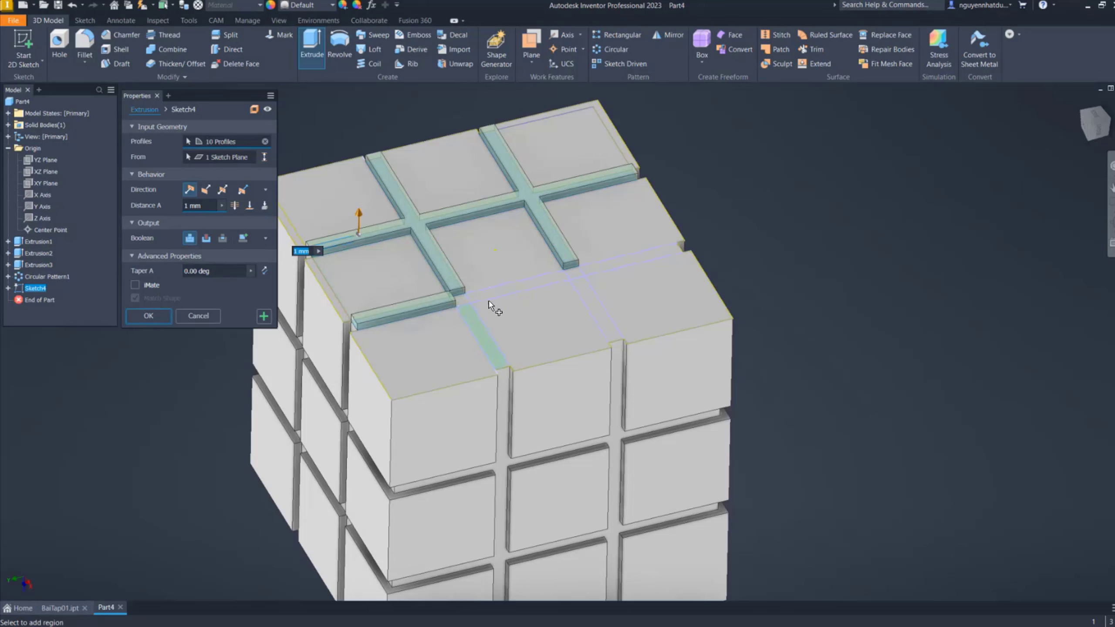
{"action": "left_click", "coordinate": [463, 304]}
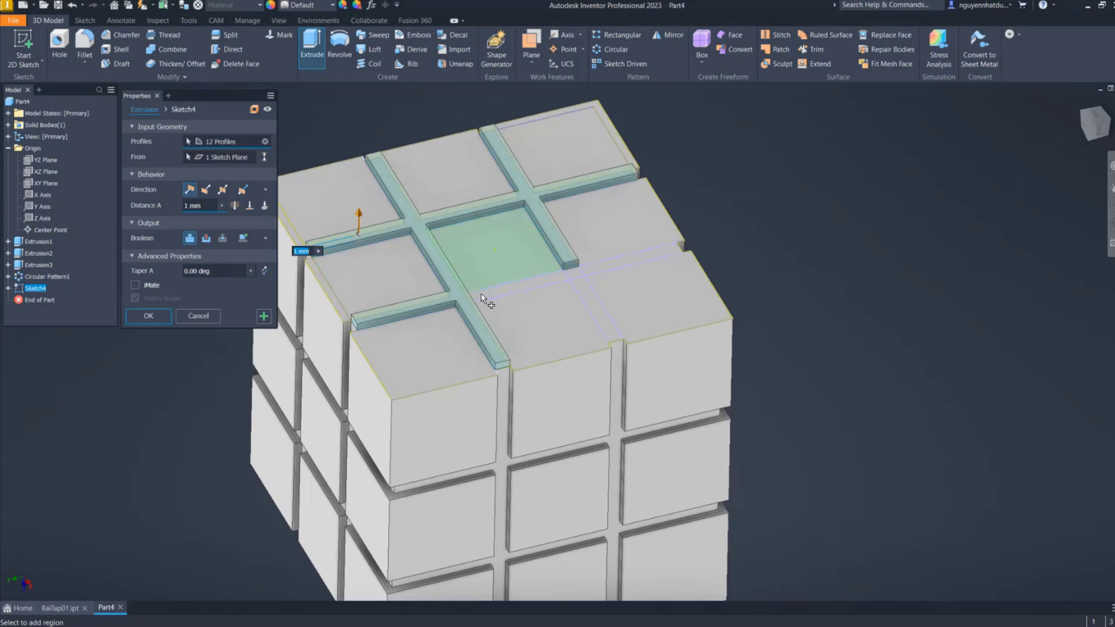
{"action": "left_click", "coordinate": [485, 302]}
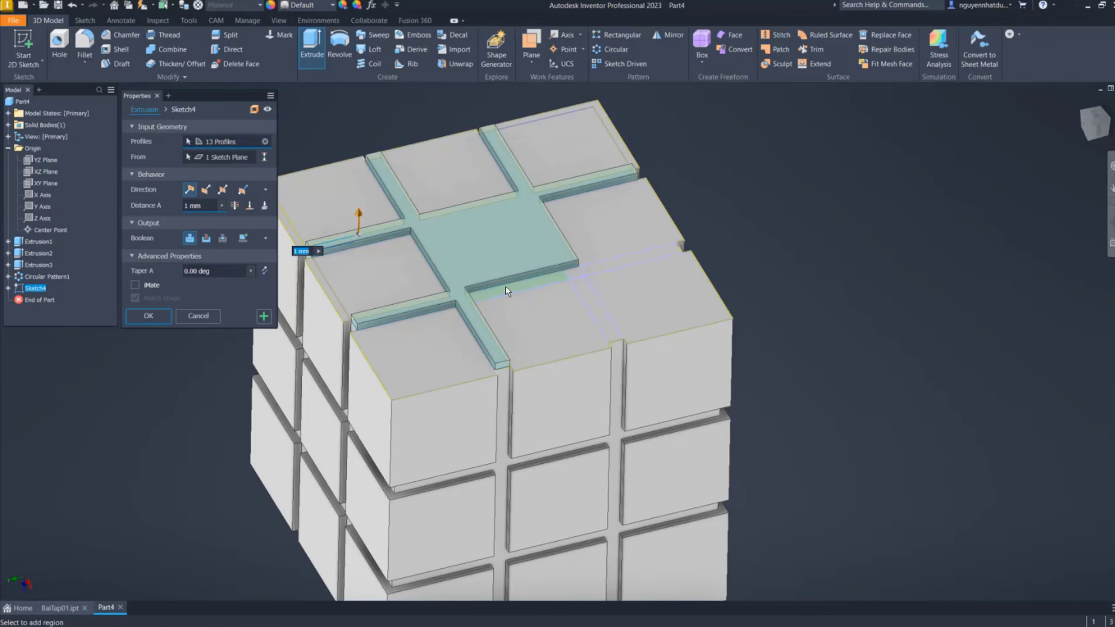
{"action": "left_click", "coordinate": [502, 262], "text": "ctrl"}
{"action": "scroll", "coordinate": [520, 290], "scroll_direction": "up", "scroll_amount": 3}
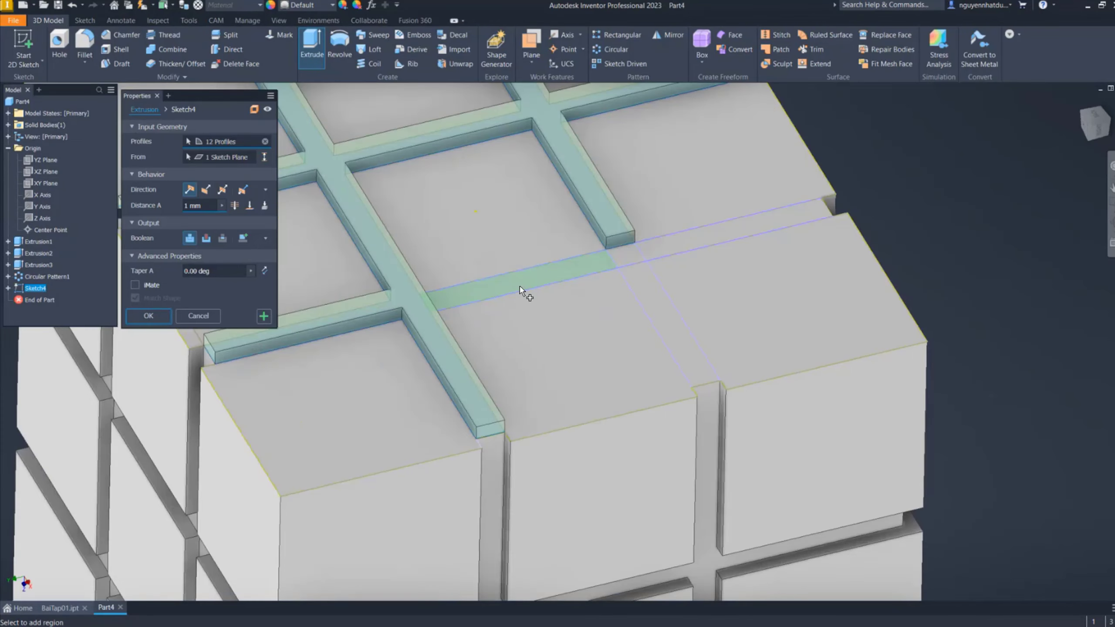
{"action": "left_click", "coordinate": [520, 290]}
{"action": "left_click", "coordinate": [628, 253]}
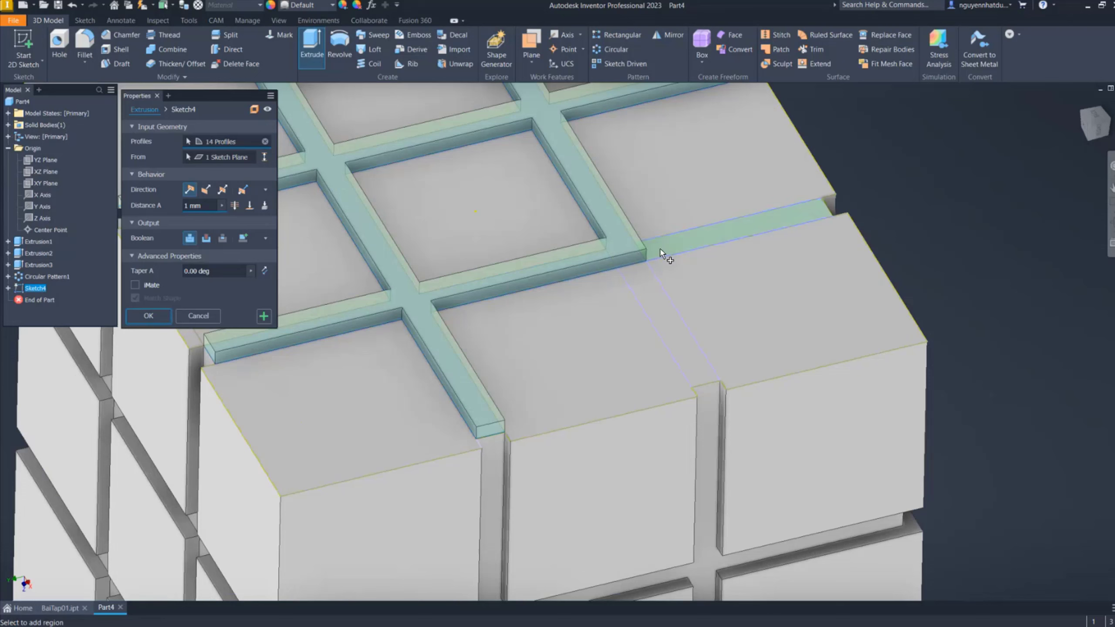
{"action": "left_click", "coordinate": [661, 254]}
{"action": "left_click", "coordinate": [654, 290]}
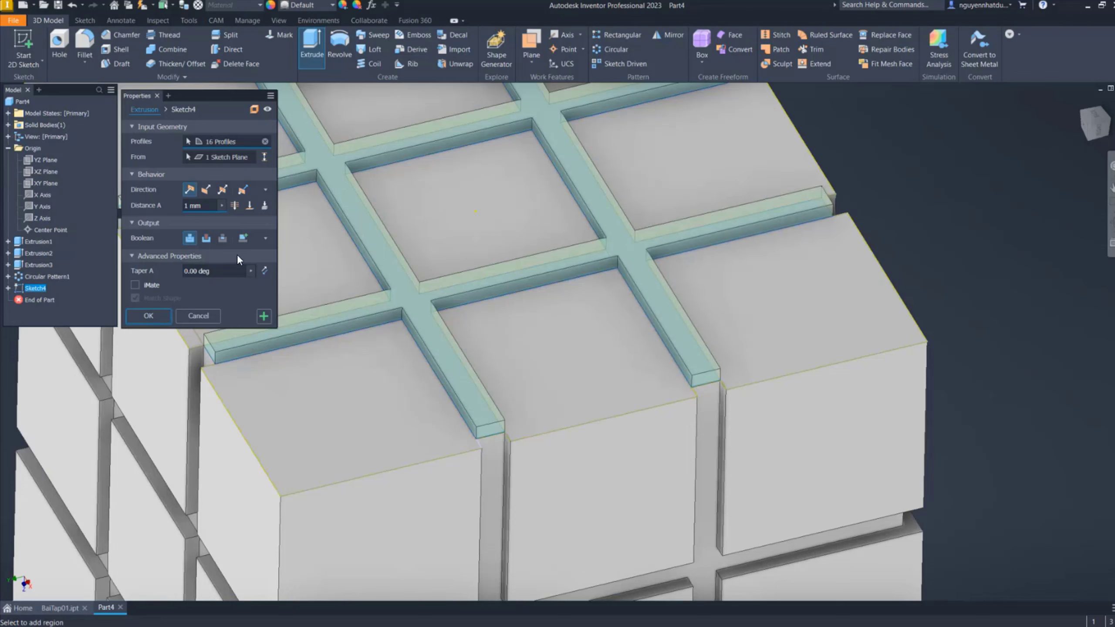
Cut the selected strips 1 mm deep and view the whole grooved cube
{"action": "left_click", "coordinate": [206, 237]}
{"action": "left_click", "coordinate": [152, 315]}
{"action": "key", "text": "F6"}
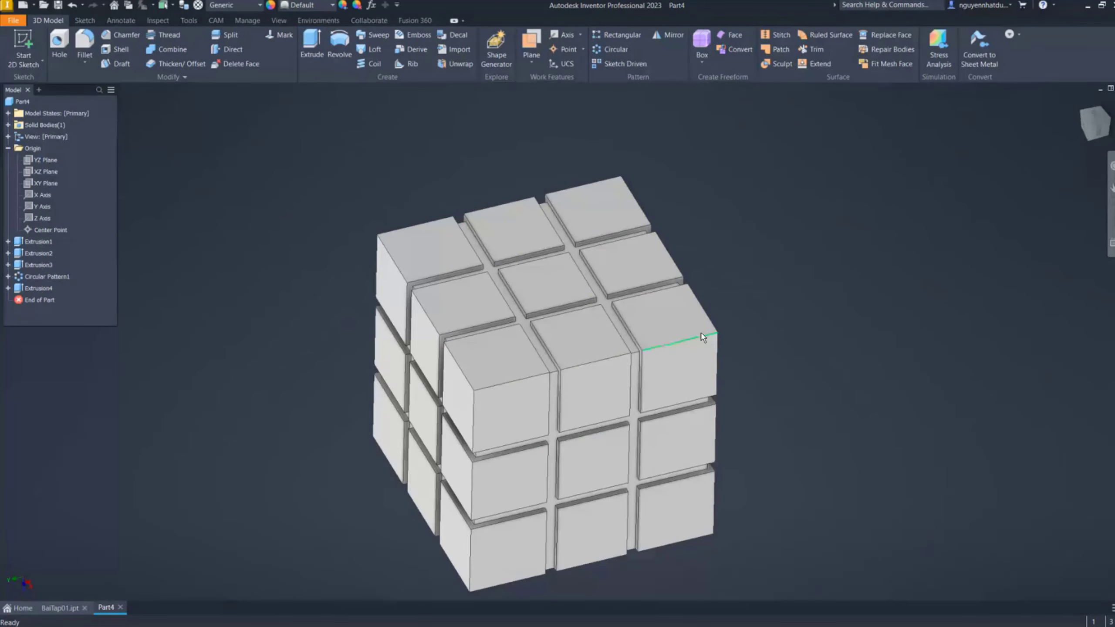
{"action": "mouse_move", "coordinate": [704, 334]}
{"action": "middle_mouse_down", "text": "shift"}
{"action": "mouse_move", "coordinate": [652, 299]}
{"action": "mouse_move", "coordinate": [567, 383]}
{"action": "mouse_move", "coordinate": [624, 363]}
{"action": "mouse_move", "coordinate": [613, 348]}
{"action": "middle_mouse_up", "text": "shift"}
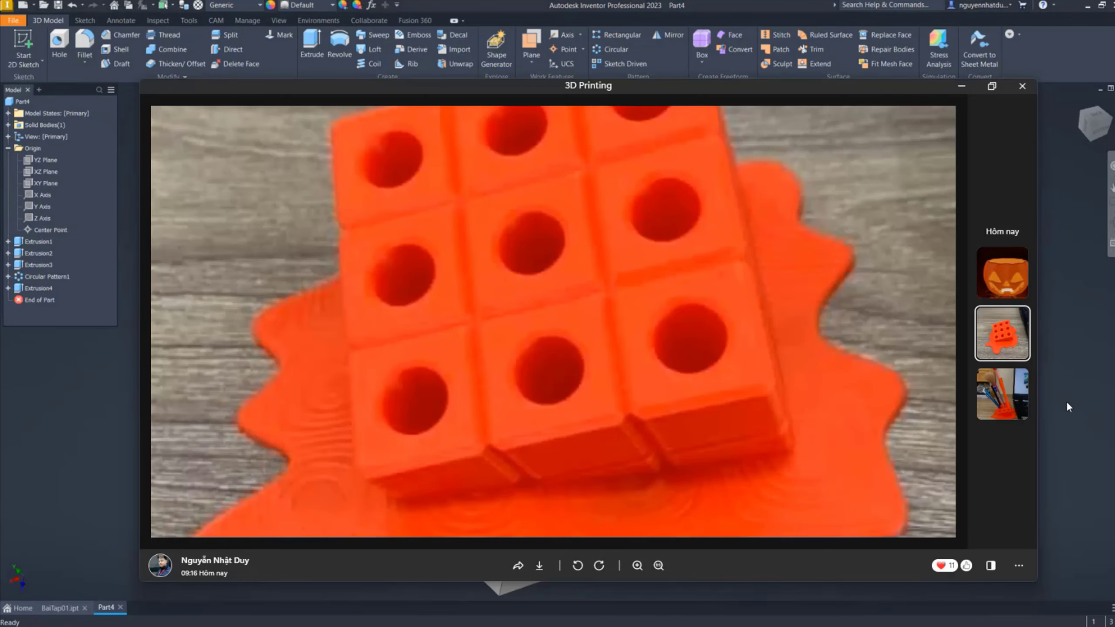
View the printed pen-holder photo, then close it to return to the Inventor cube
{"action": "left_click", "coordinate": [1008, 411]}
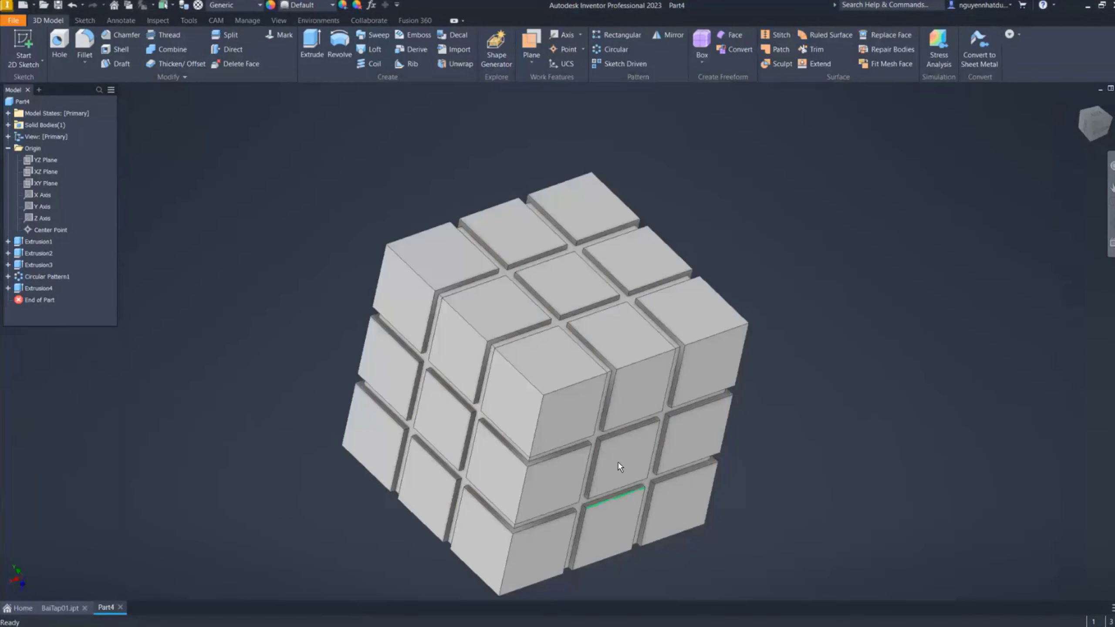
Start a new 2D sketch on the cube's top face
{"action": "right_click", "coordinate": [354, 163]}
{"action": "left_click", "coordinate": [354, 94]}
{"action": "left_click", "coordinate": [431, 266]}
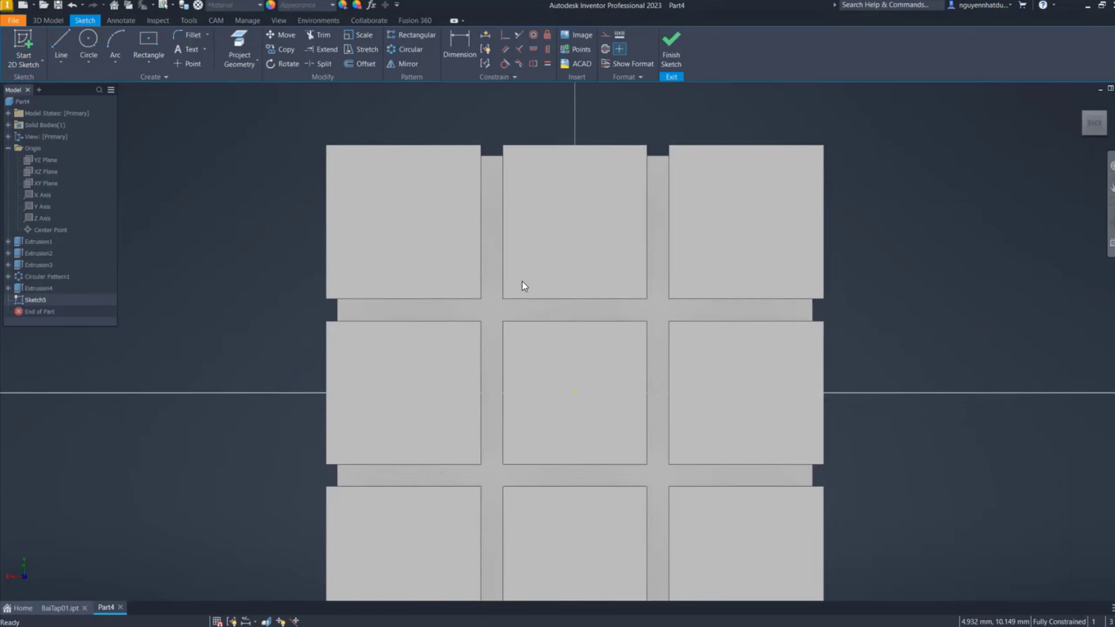
{"action": "left_click", "coordinate": [94, 43]}
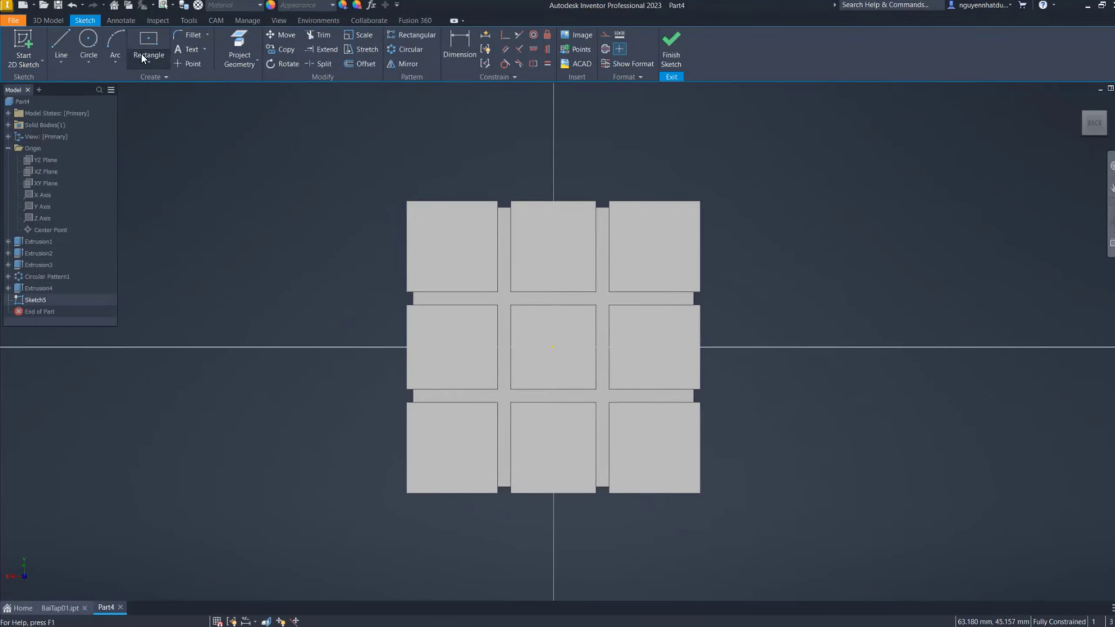
{"action": "left_click", "coordinate": [193, 65]}
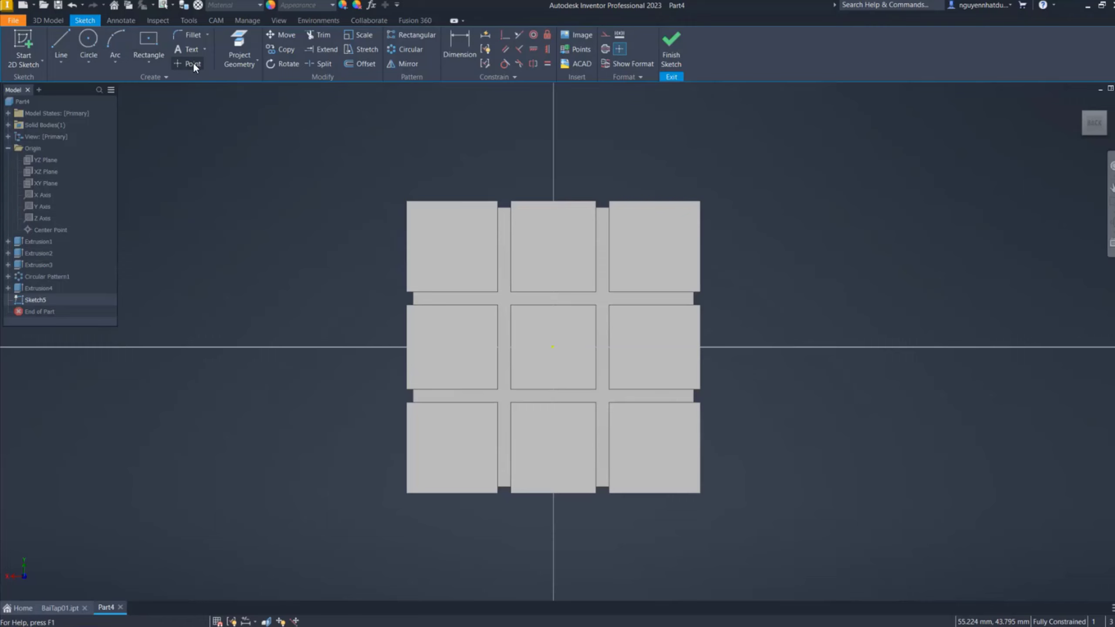
Draw a vertical construction line across the corner square, add a point, and finish the sketch
{"action": "left_click", "coordinate": [61, 45]}
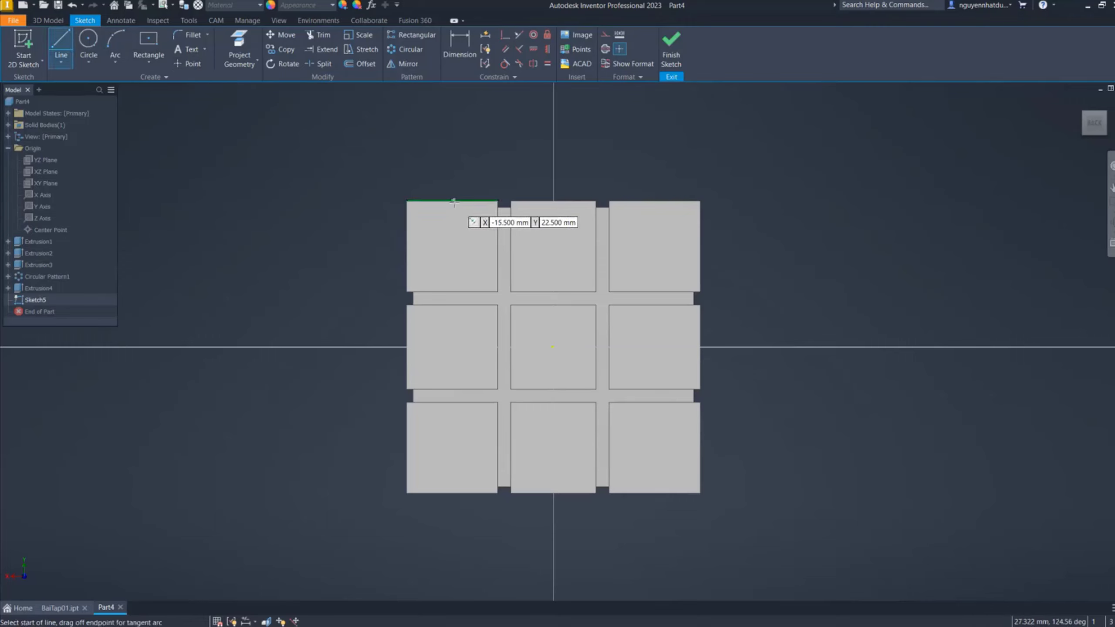
{"action": "left_click", "coordinate": [452, 201]}
{"action": "left_click", "coordinate": [452, 292]}
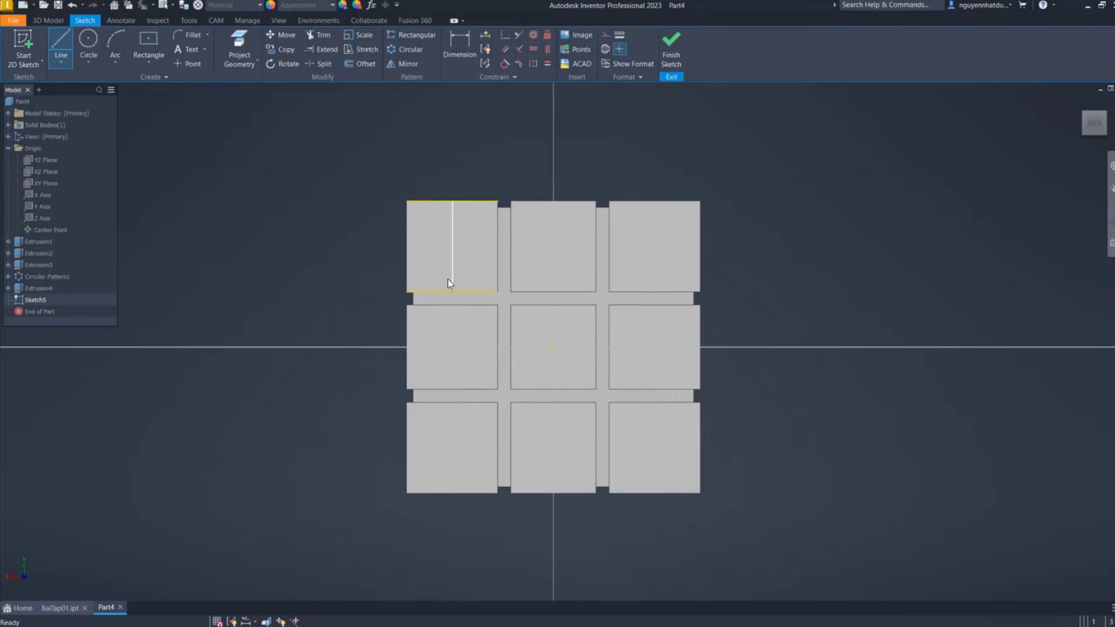
{"action": "key", "text": "Escape"}
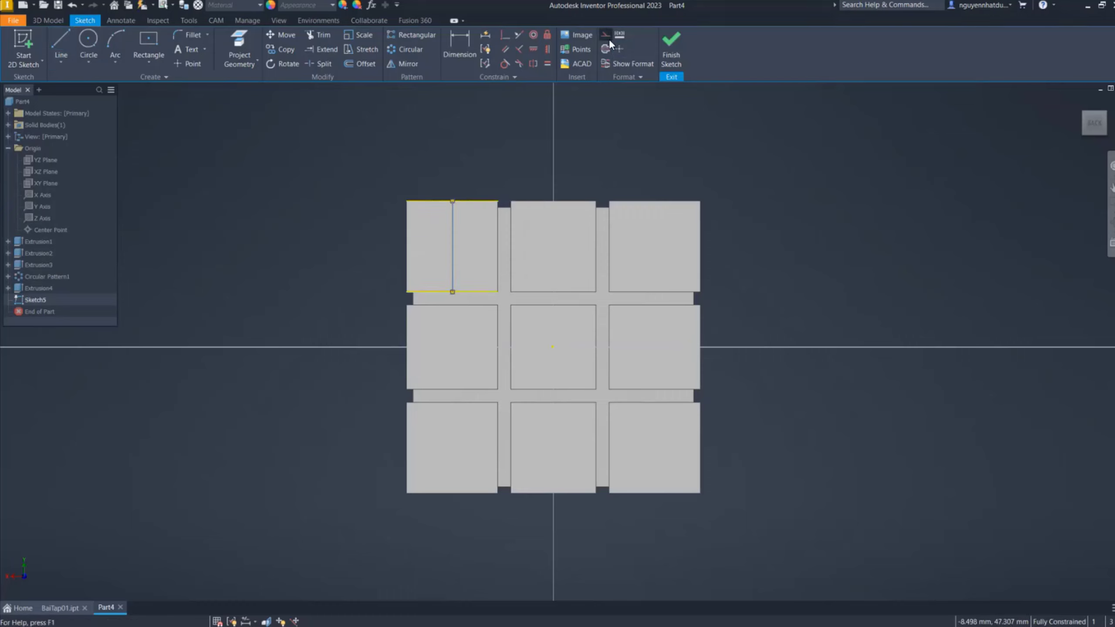
{"action": "left_click", "coordinate": [608, 36]}
{"action": "left_click", "coordinate": [193, 63]}
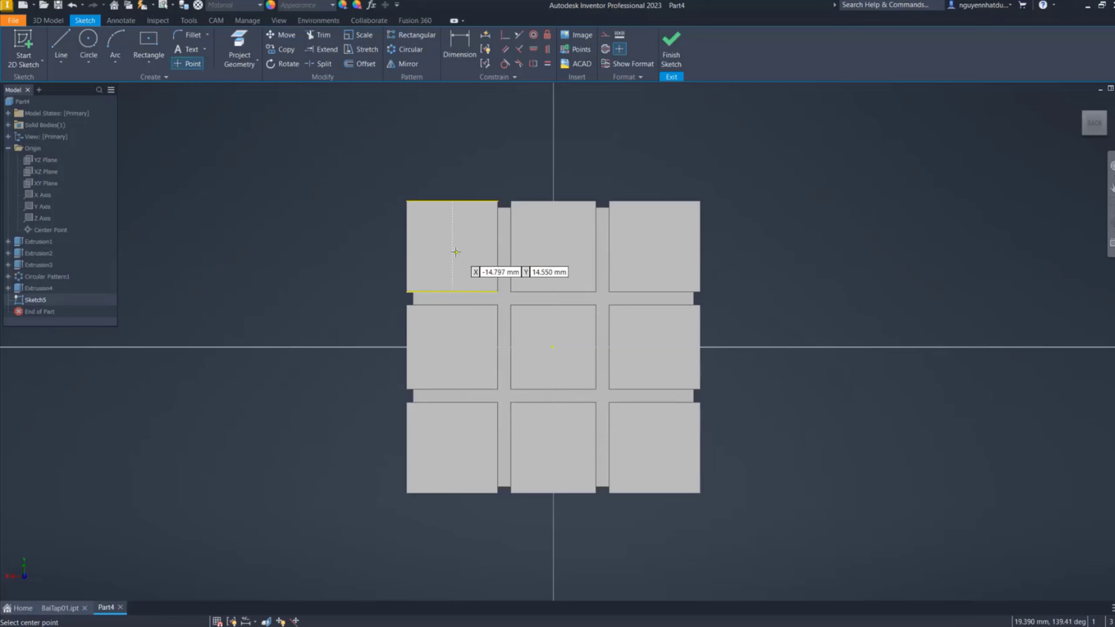
{"action": "left_click", "coordinate": [671, 47]}
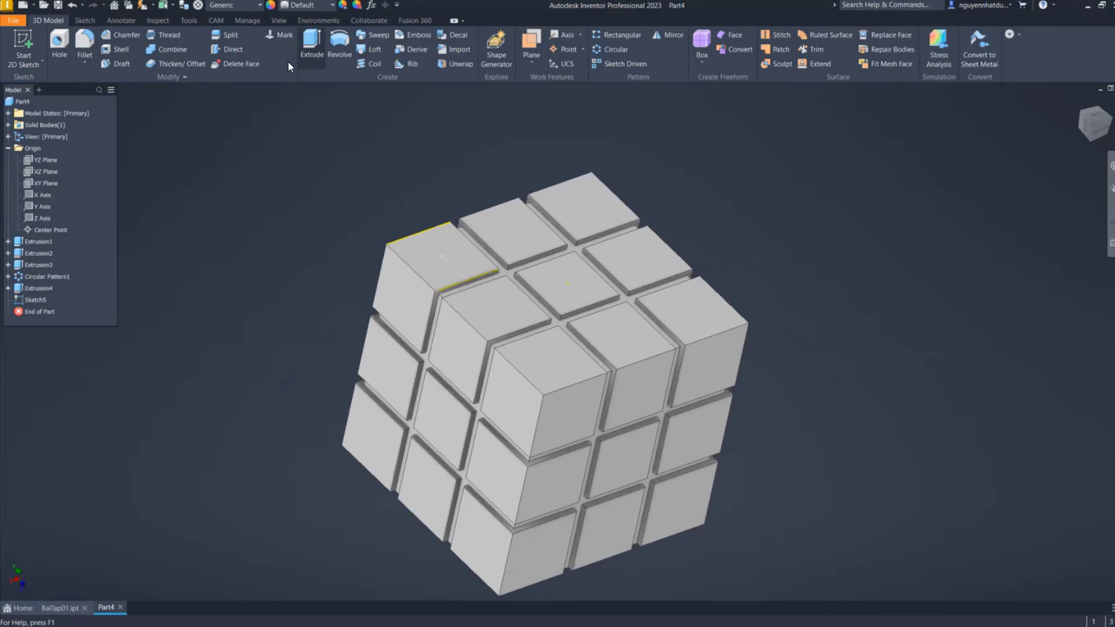
{"action": "left_click", "coordinate": [59, 46]}
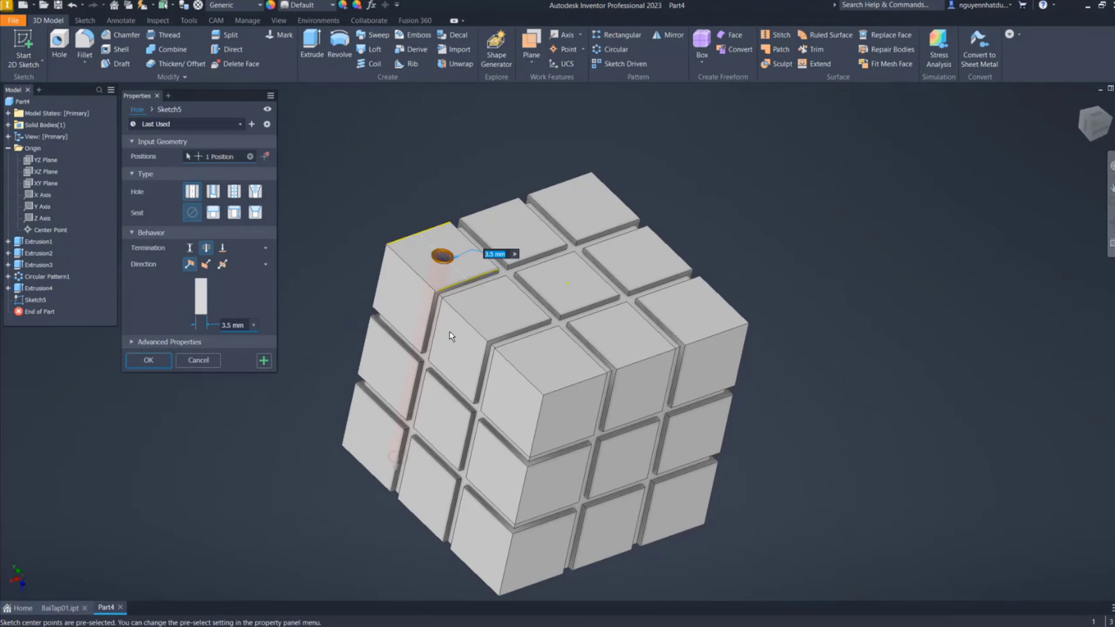
{"action": "middle_click_drag", "start_coordinate": [548, 321], "coordinate": [679, 283]}
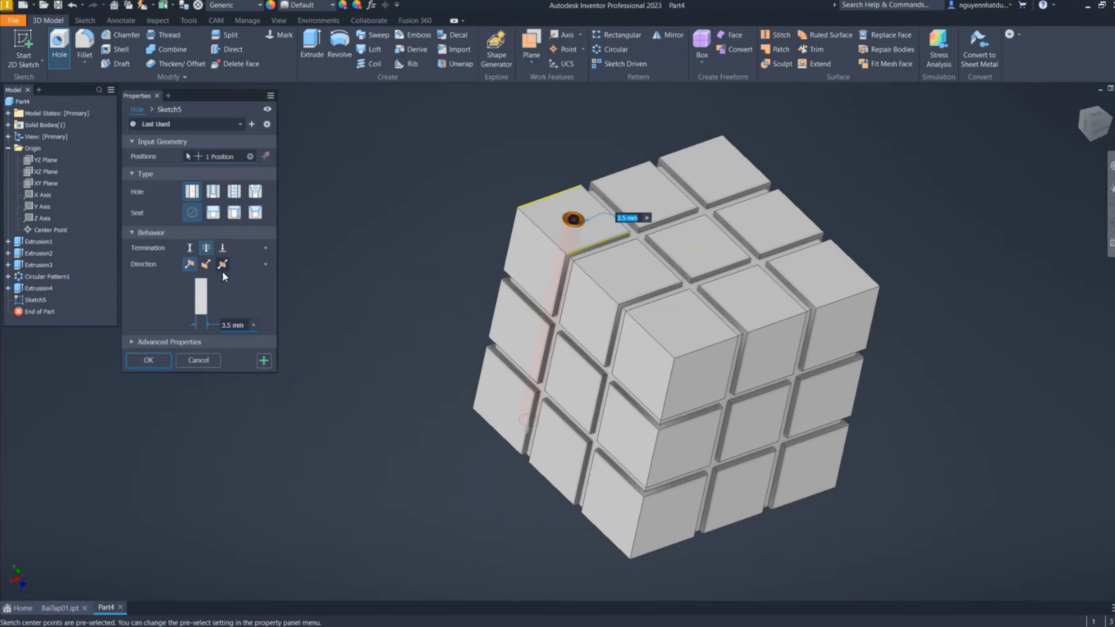
{"action": "double_click", "coordinate": [222, 325]}
{"action": "type", "text": "12"}
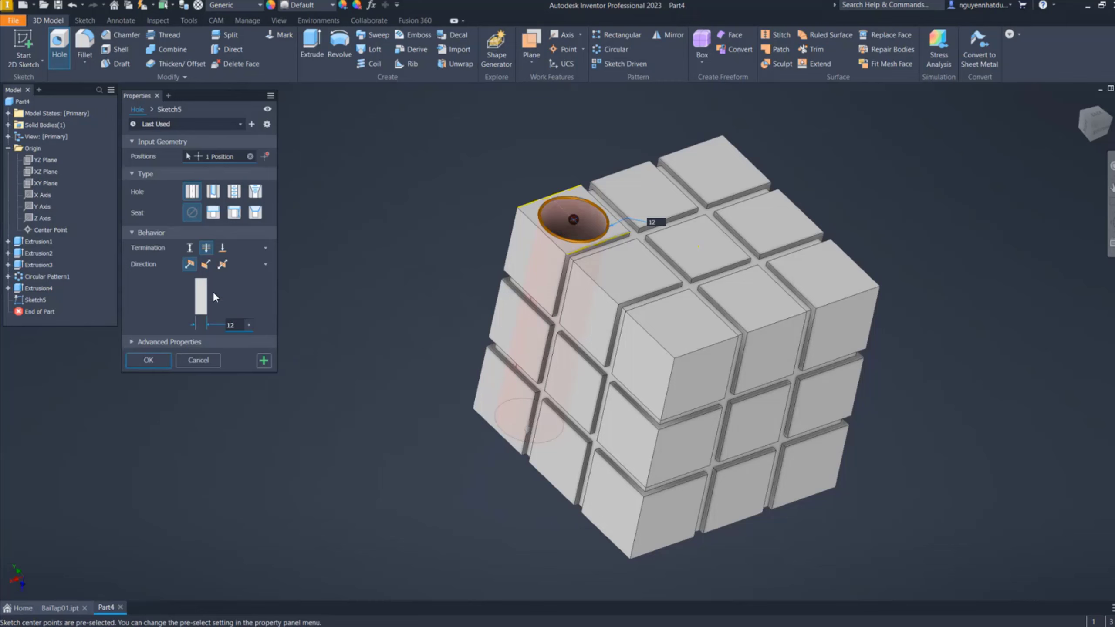
{"action": "left_click", "coordinate": [189, 248]}
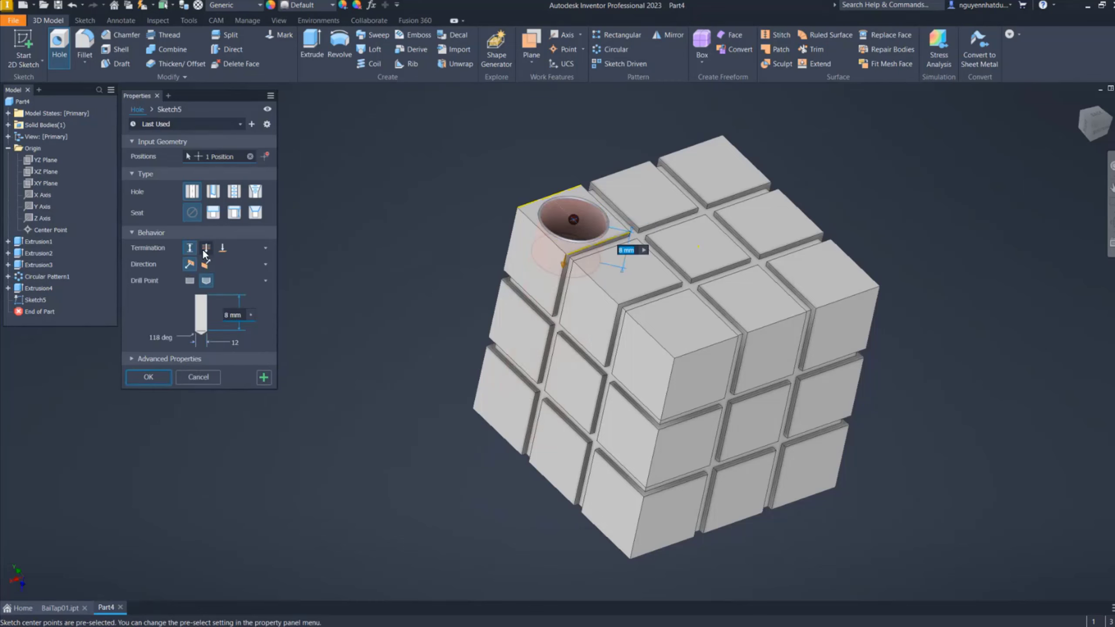
{"action": "left_click", "coordinate": [195, 282]}
{"action": "key", "text": "Escape"}
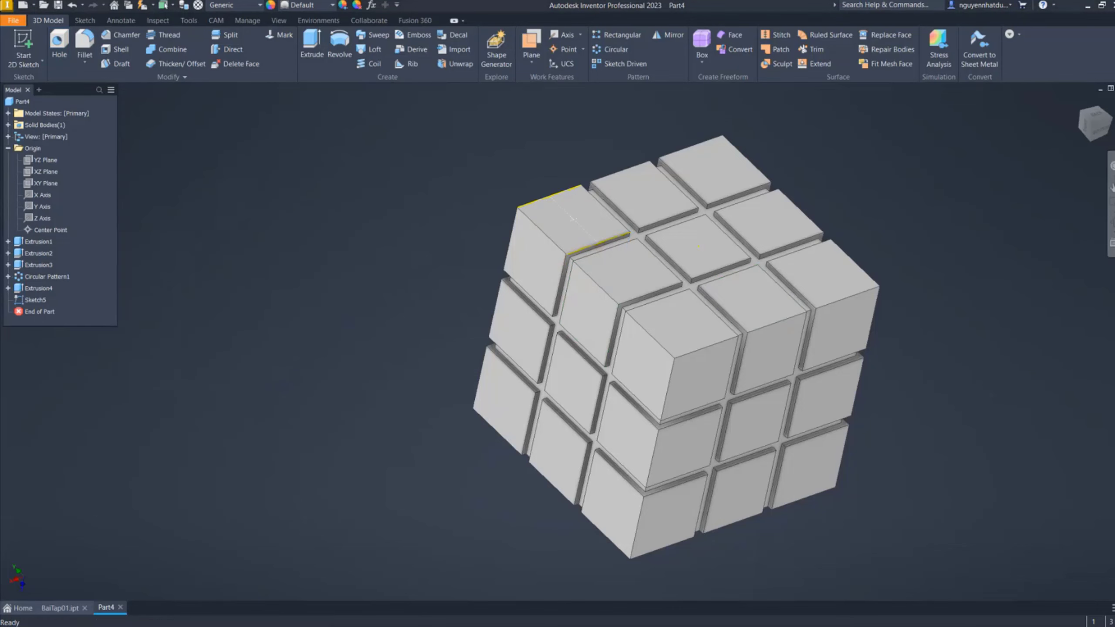
{"action": "scroll", "coordinate": [579, 500], "scroll_direction": "up", "scroll_amount": 2}
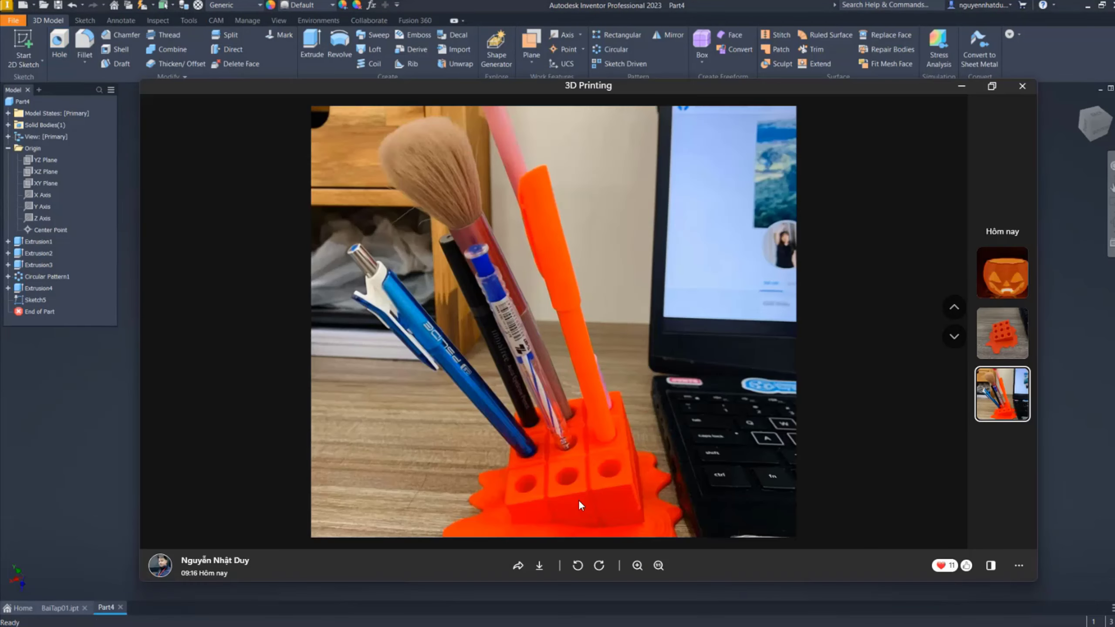
{"action": "scroll", "coordinate": [623, 416], "scroll_direction": "up", "scroll_amount": 1}
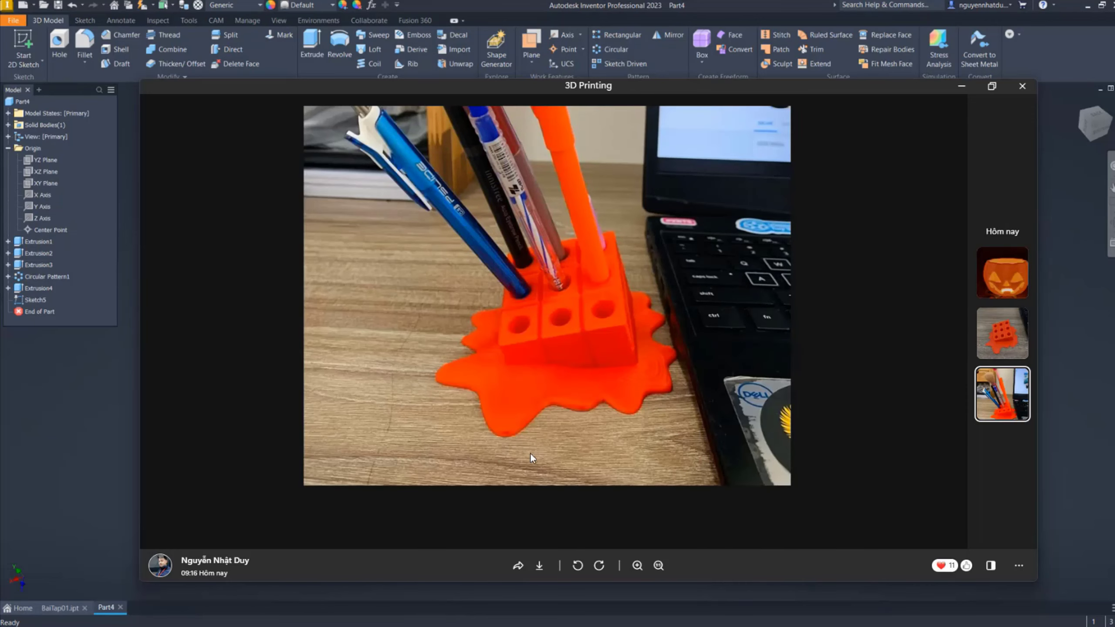
{"action": "scroll", "coordinate": [529, 452], "scroll_direction": "up", "scroll_amount": 2}
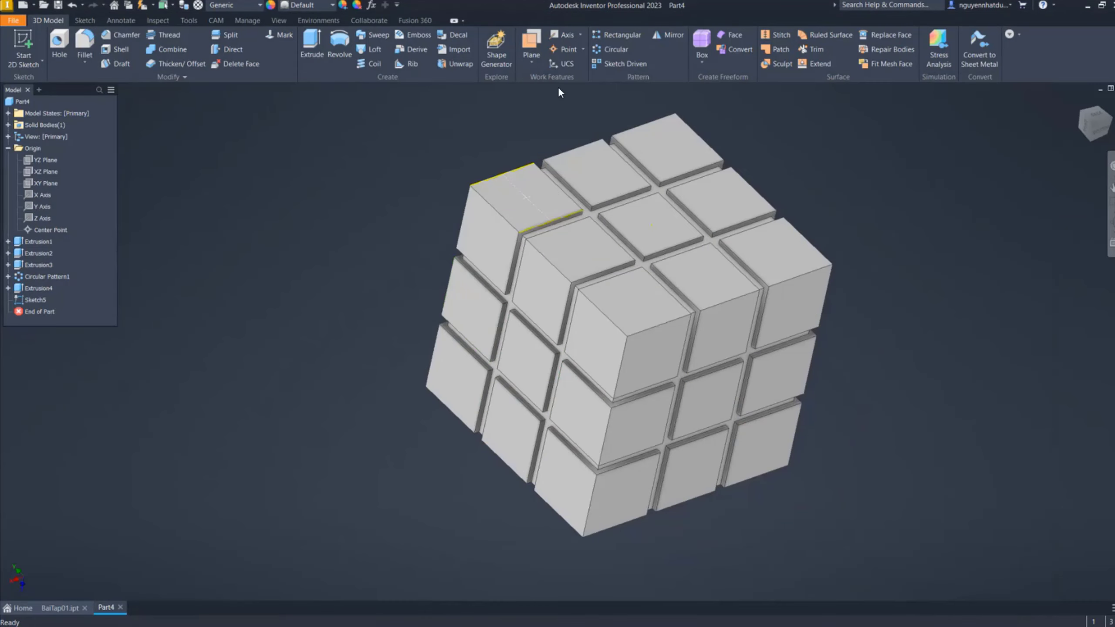
Create Work Plane1 through three cube vertices, then orbit to inspect it
{"action": "left_click", "coordinate": [531, 59]}
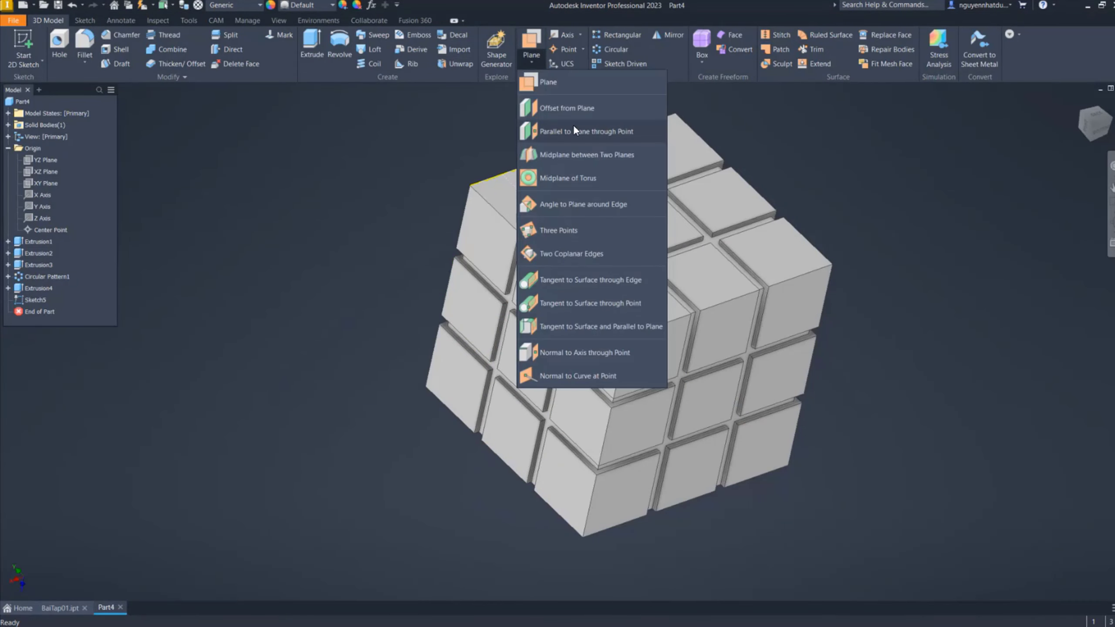
{"action": "left_click", "coordinate": [579, 229]}
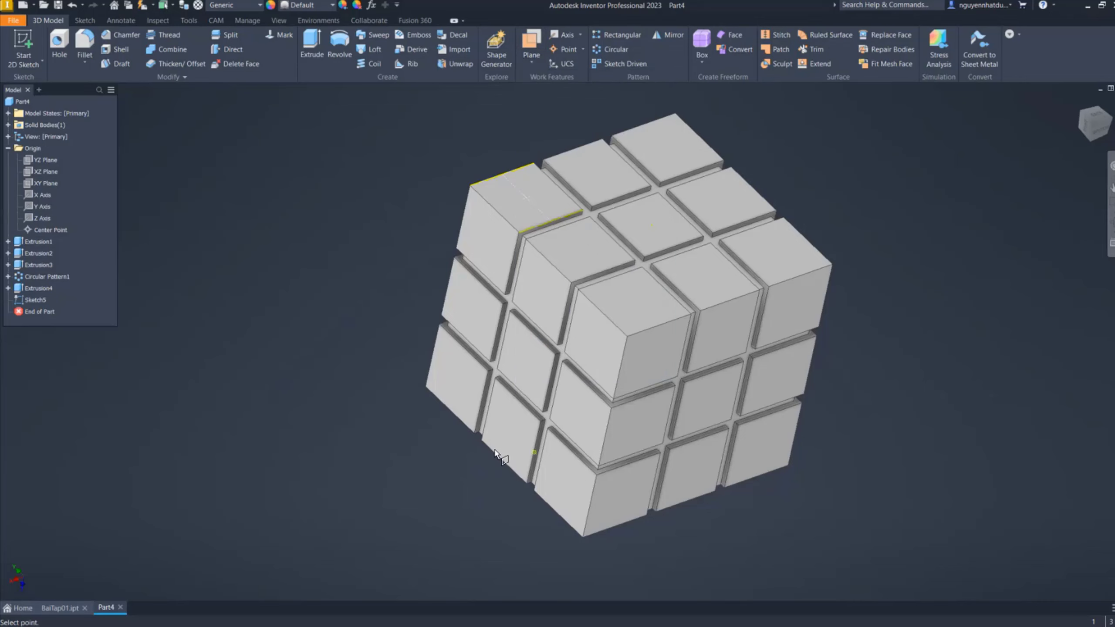
{"action": "left_click", "coordinate": [426, 388]}
{"action": "scroll", "coordinate": [608, 464], "scroll_direction": "up", "scroll_amount": 3}
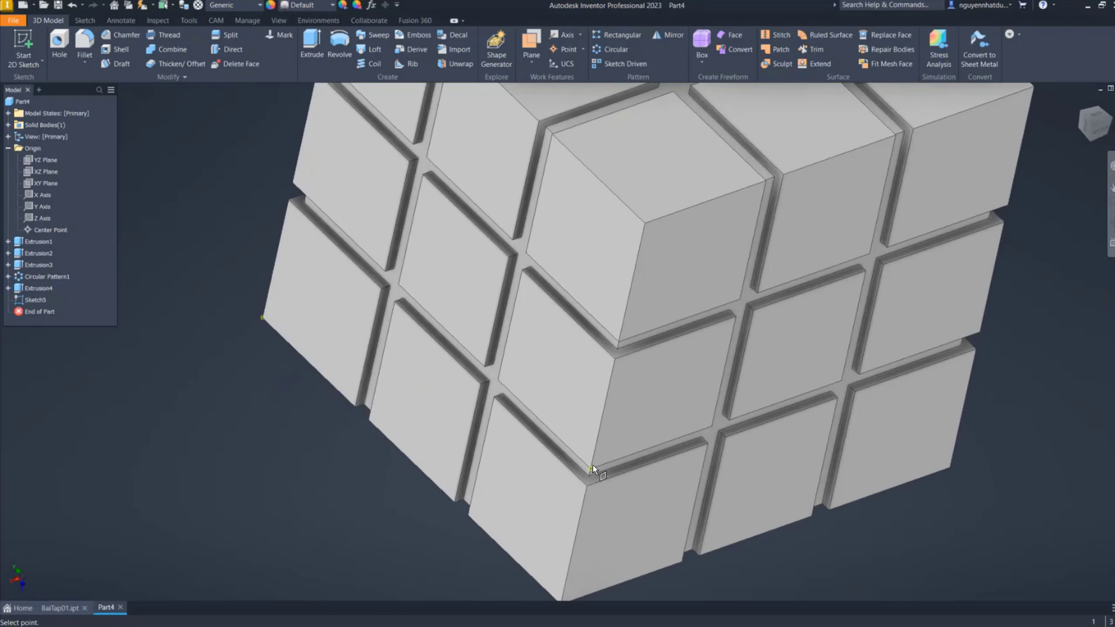
{"action": "scroll", "coordinate": [975, 355], "scroll_direction": "down", "scroll_amount": 3}
{"action": "left_click", "coordinate": [977, 332]}
{"action": "middle_click_drag", "start_coordinate": [977, 333], "coordinate": [276, 327], "text": "shift"}
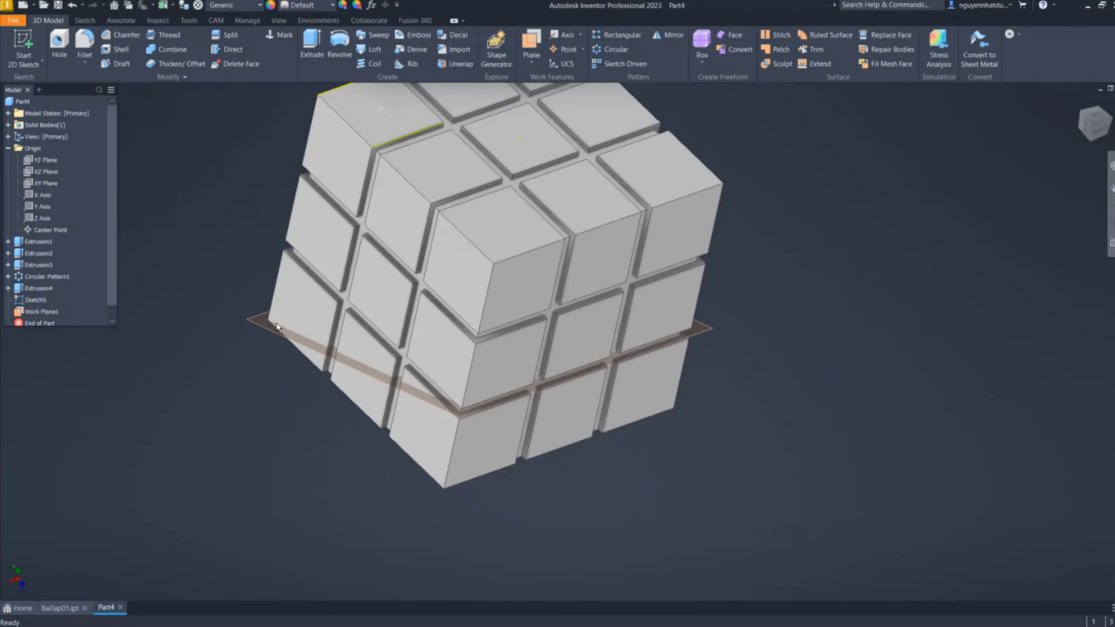
{"action": "scroll", "coordinate": [276, 327], "scroll_direction": "down", "scroll_amount": 2}
{"action": "mouse_move", "coordinate": [261, 403]}
{"action": "middle_mouse_down", "text": "shift"}
{"action": "mouse_move", "coordinate": [440, 440]}
{"action": "mouse_move", "coordinate": [283, 313]}
{"action": "mouse_move", "coordinate": [319, 309]}
{"action": "middle_mouse_up", "text": "shift"}
{"action": "scroll", "coordinate": [367, 194], "scroll_direction": "up", "scroll_amount": 5}
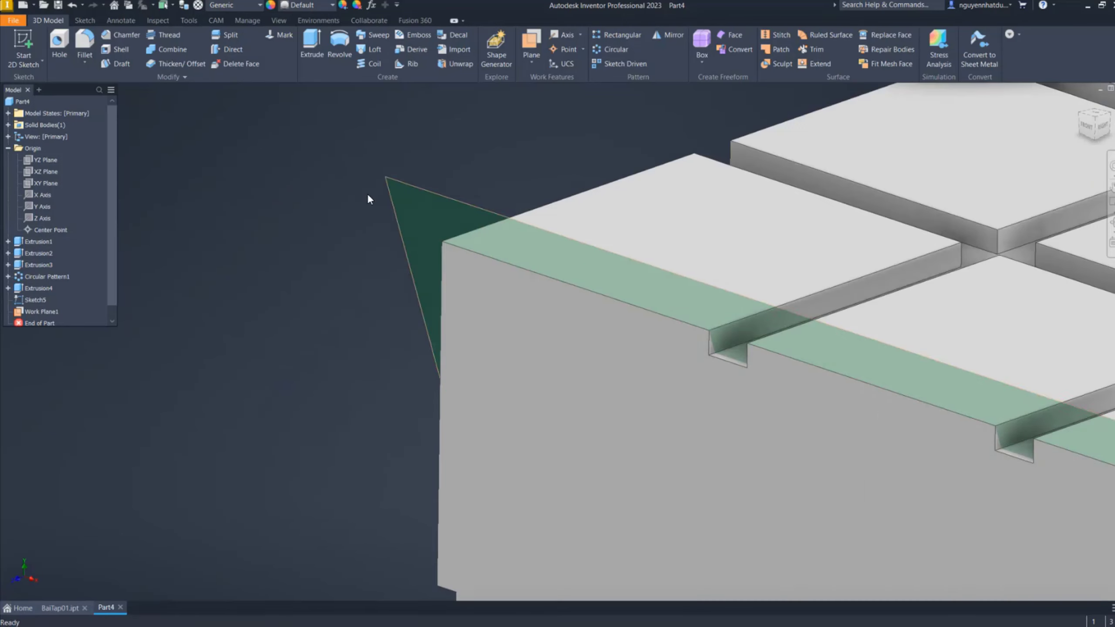
Start a sketch on Work Plane1 and project the cube's edges into it
{"action": "right_click", "coordinate": [395, 188]}
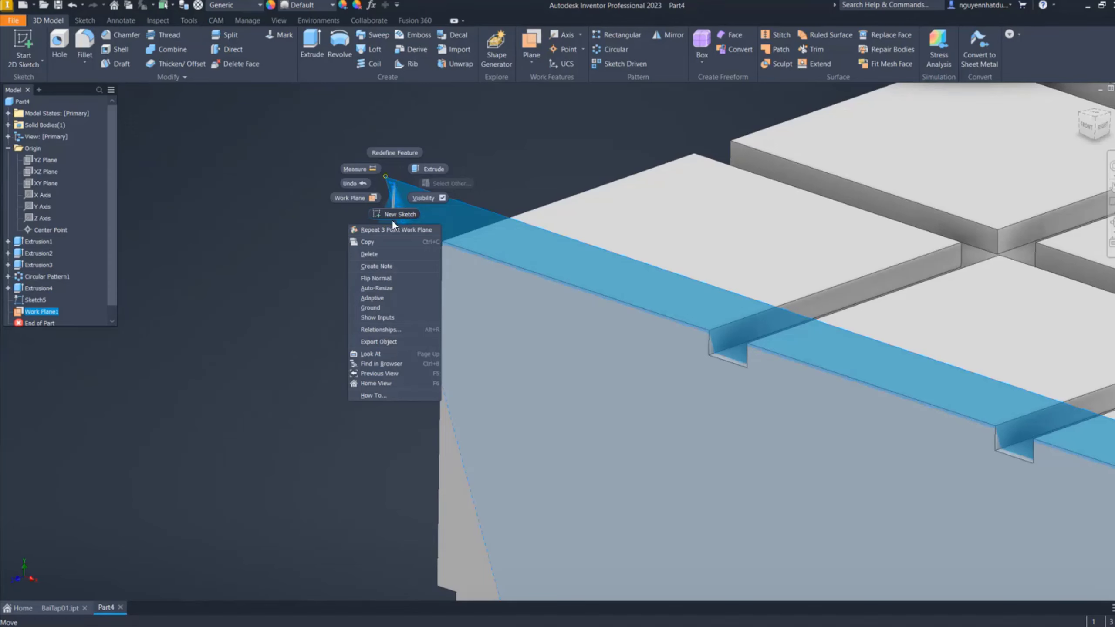
{"action": "left_click", "coordinate": [378, 275]}
{"action": "key", "text": "Page_Up"}
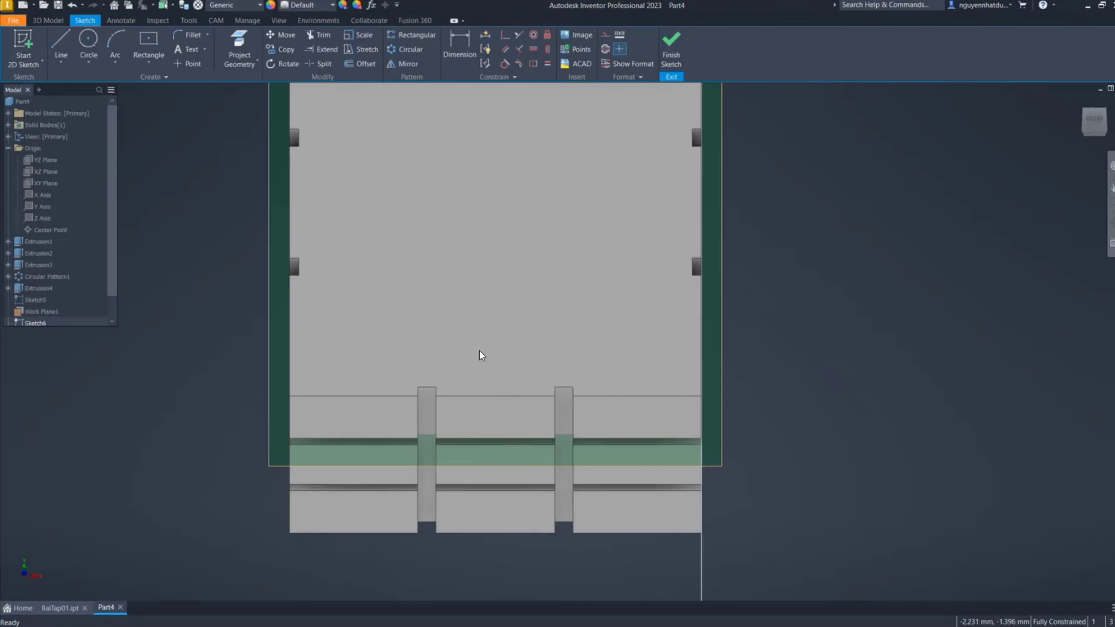
{"action": "scroll", "coordinate": [485, 351], "scroll_direction": "down", "scroll_amount": 5}
{"action": "mouse_move", "coordinate": [492, 352]}
{"action": "middle_mouse_down", "text": "shift"}
{"action": "mouse_move", "coordinate": [358, 366]}
{"action": "mouse_move", "coordinate": [338, 397]}
{"action": "middle_mouse_up", "text": "shift"}
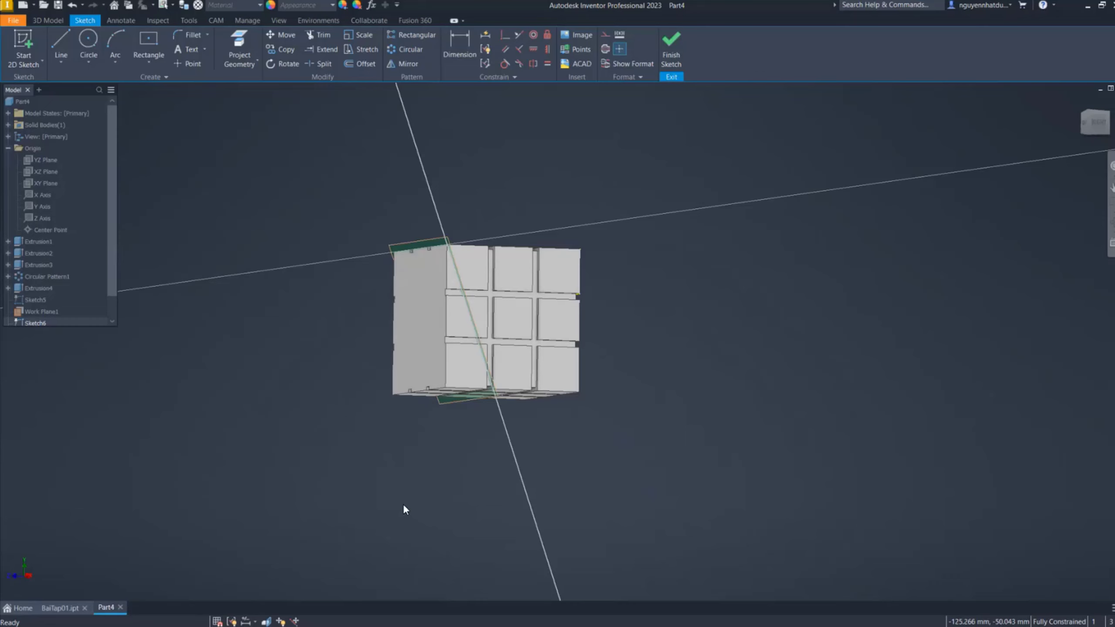
{"action": "right_click", "coordinate": [330, 178]}
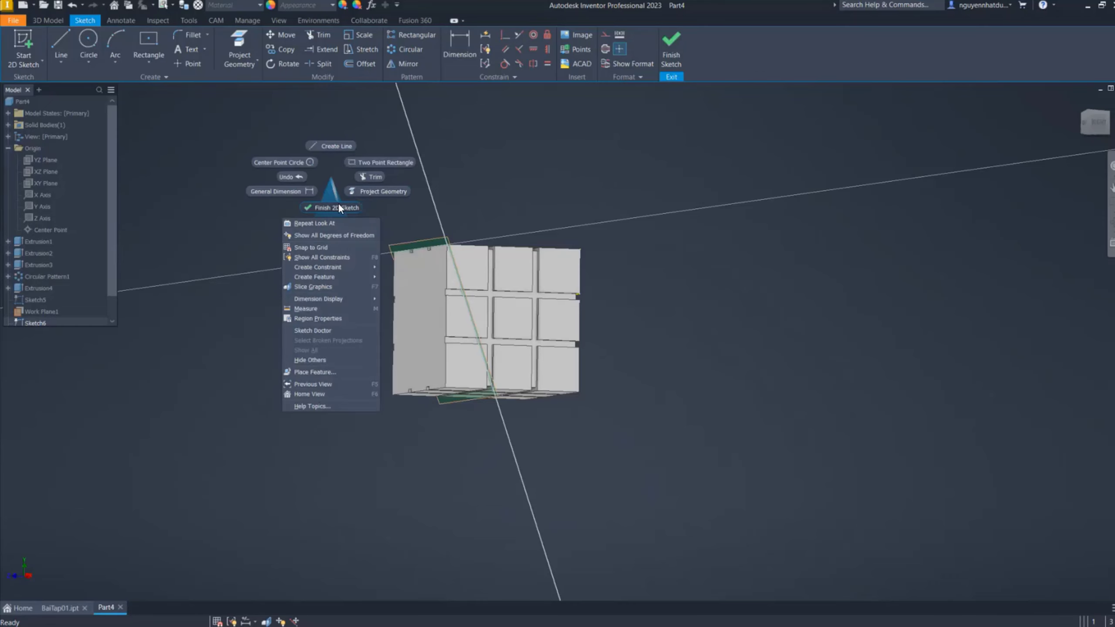
{"action": "key", "text": "Escape"}
{"action": "right_click", "coordinate": [333, 287]}
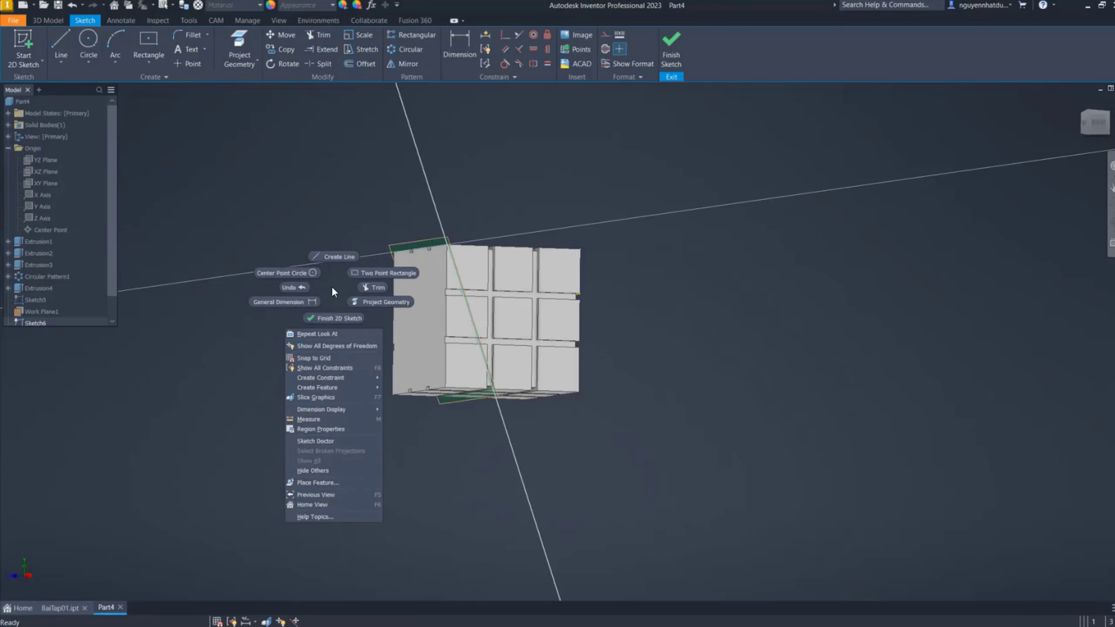
{"action": "left_click", "coordinate": [374, 308]}
Draw a center-point rectangle about 144 mm around the cube's middle, then finish the sketch
{"action": "mouse_move", "coordinate": [427, 412]}
{"action": "middle_mouse_down", "text": "shift"}
{"action": "mouse_move", "coordinate": [541, 373]}
{"action": "mouse_move", "coordinate": [659, 383]}
{"action": "mouse_move", "coordinate": [558, 378]}
{"action": "middle_mouse_up", "text": "shift"}
{"action": "left_click", "coordinate": [149, 41]}
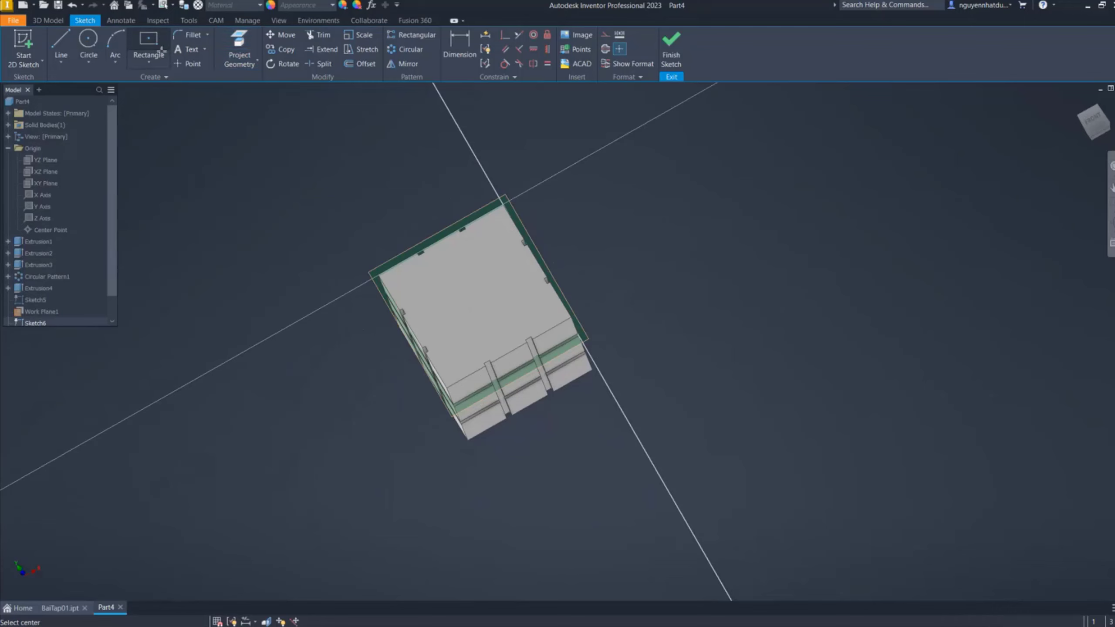
{"action": "left_click", "coordinate": [476, 300]}
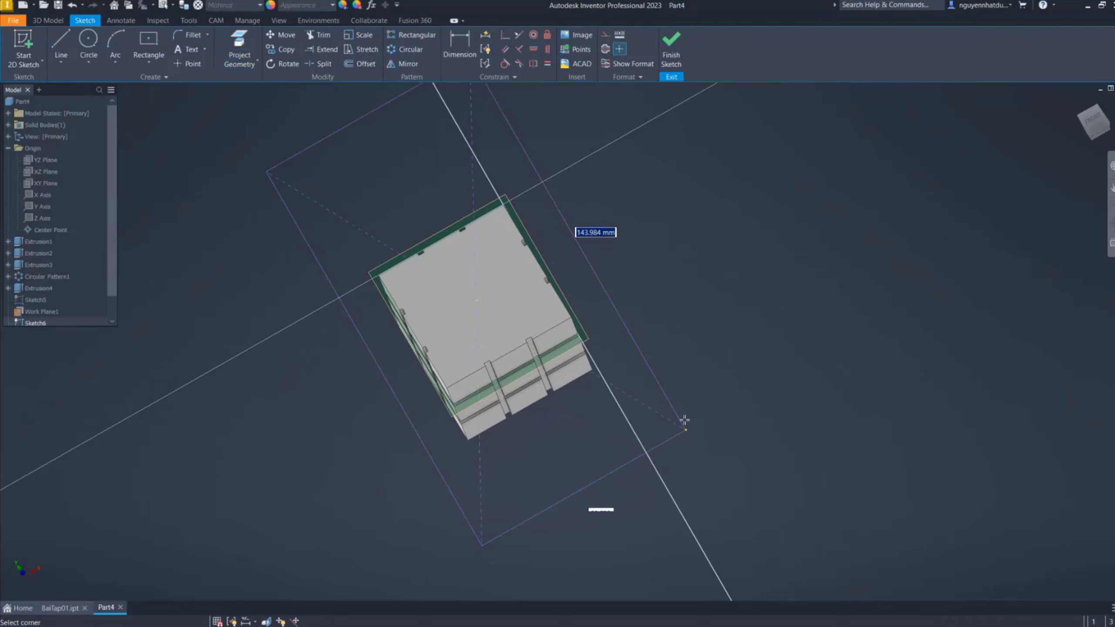
{"action": "left_click", "coordinate": [710, 367]}
{"action": "left_click", "coordinate": [670, 48]}
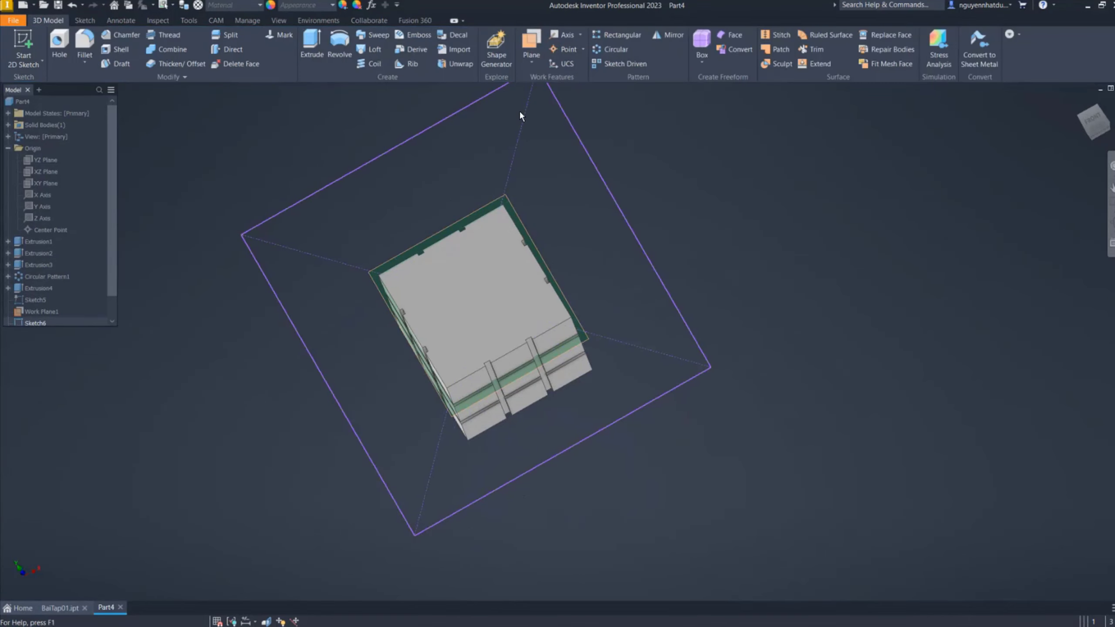
{"action": "right_click", "coordinate": [570, 167]}
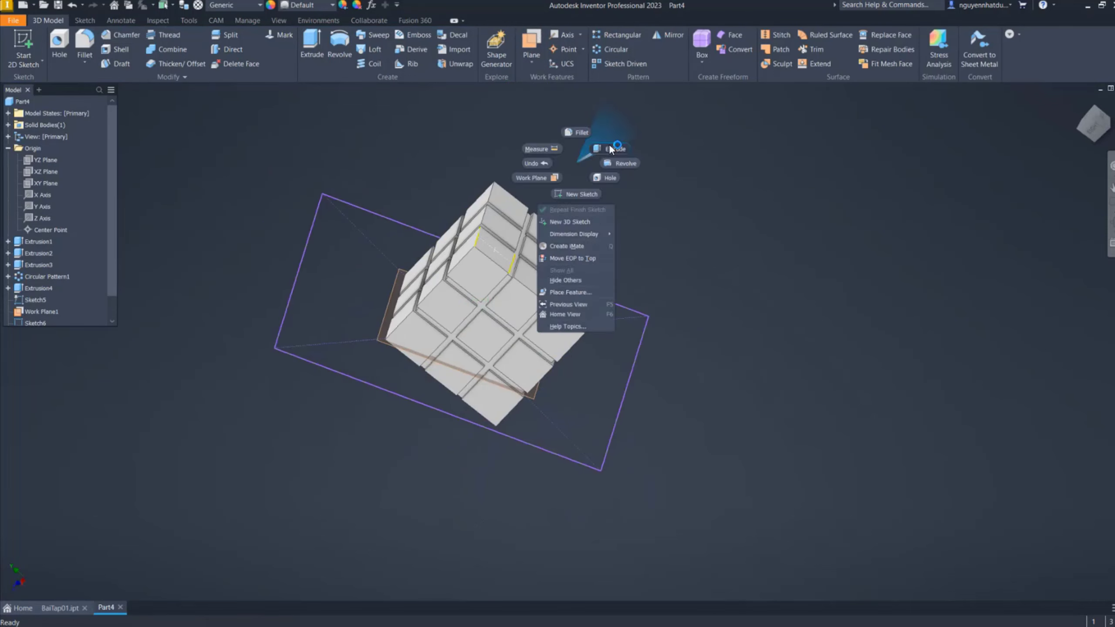
{"action": "left_click", "coordinate": [614, 147]}
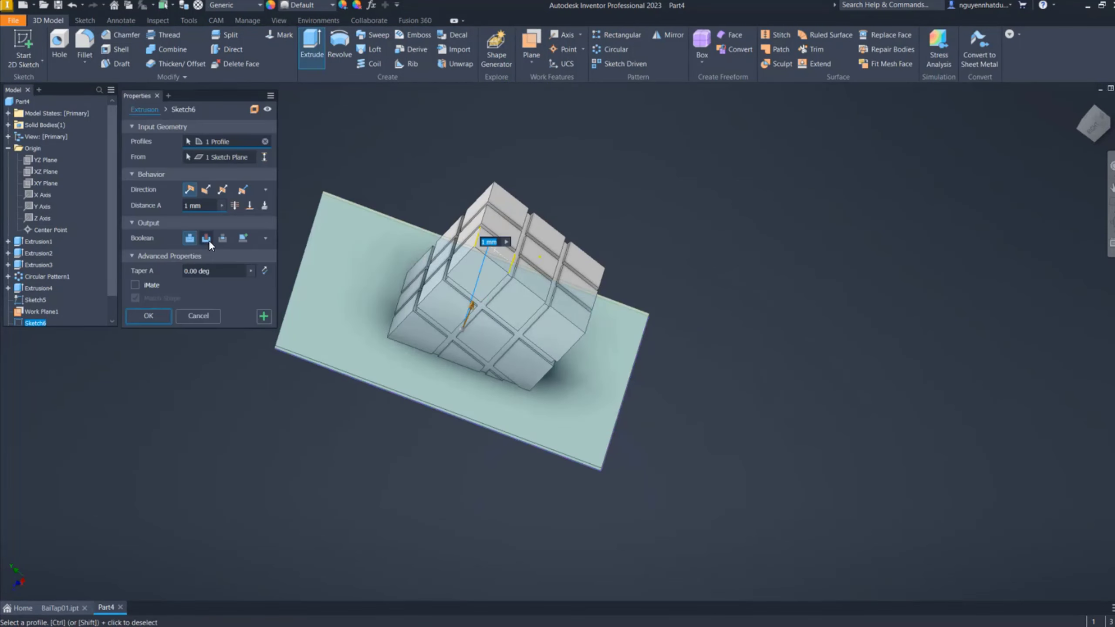
{"action": "left_click", "coordinate": [206, 238]}
{"action": "left_click", "coordinate": [233, 205]}
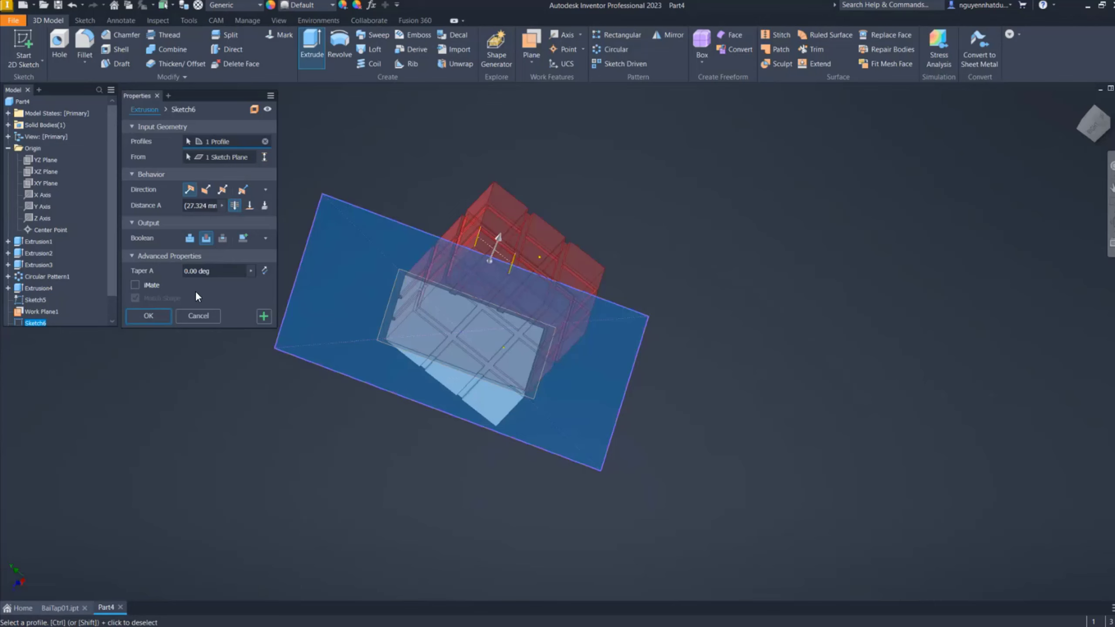
{"action": "left_click", "coordinate": [166, 318]}
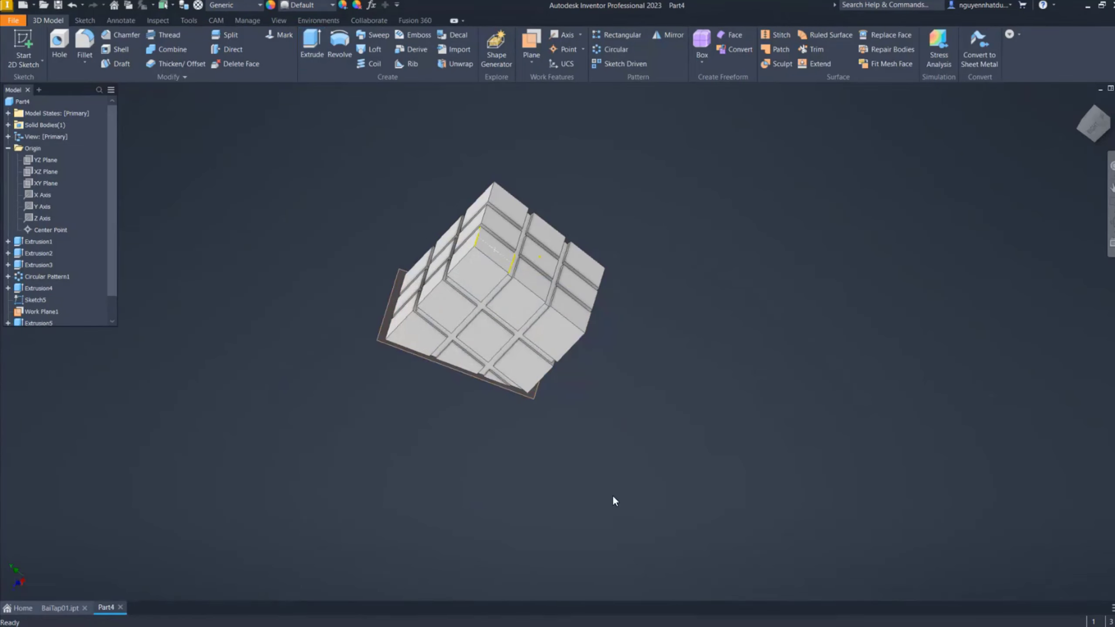
{"action": "mouse_move", "coordinate": [466, 462]}
{"action": "middle_mouse_down", "text": "shift"}
{"action": "mouse_move", "coordinate": [416, 423]}
{"action": "mouse_move", "coordinate": [349, 436]}
{"action": "mouse_move", "coordinate": [266, 413]}
{"action": "mouse_move", "coordinate": [424, 443]}
{"action": "middle_mouse_up", "text": "shift"}
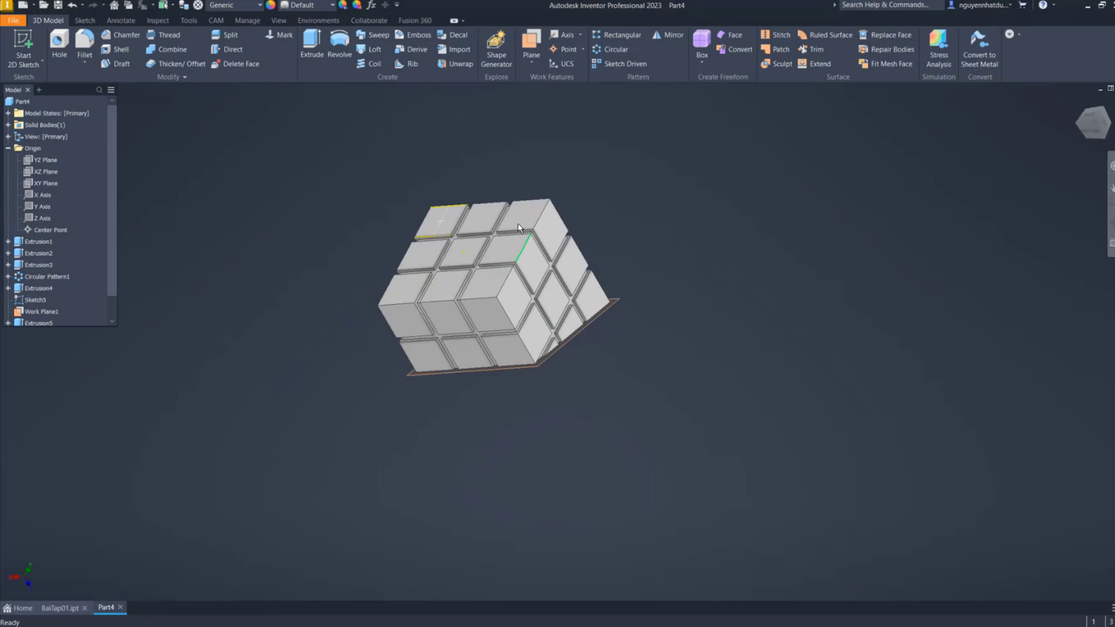
Cut a 12 mm diameter hole at the Sketch5 point on the corner square
{"action": "scroll", "coordinate": [451, 241], "scroll_direction": "up", "scroll_amount": 2}
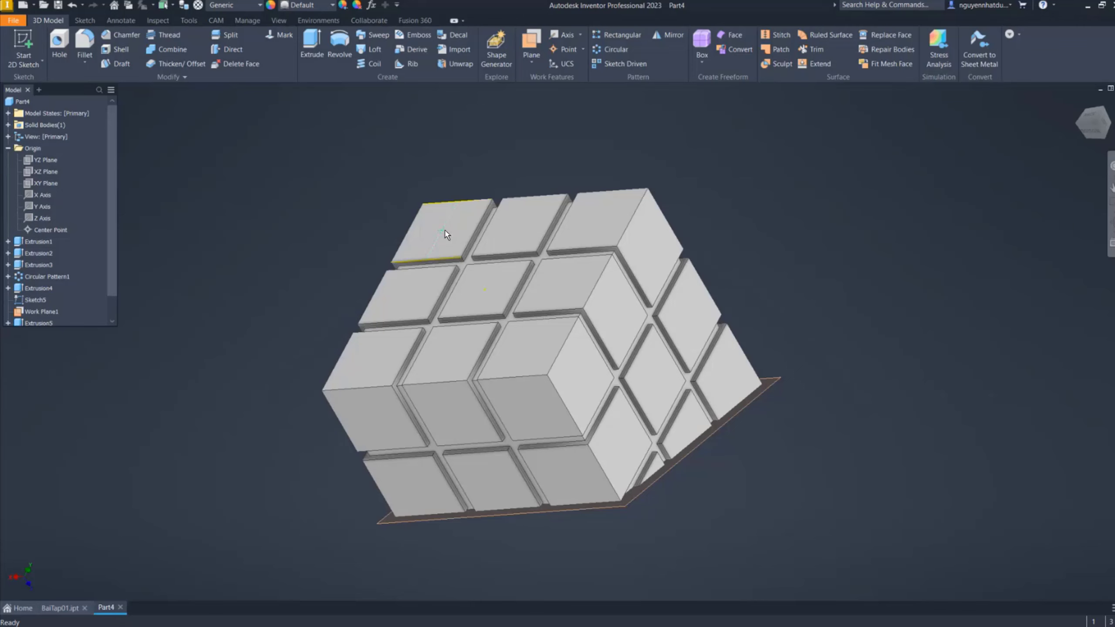
{"action": "left_click", "coordinate": [59, 44]}
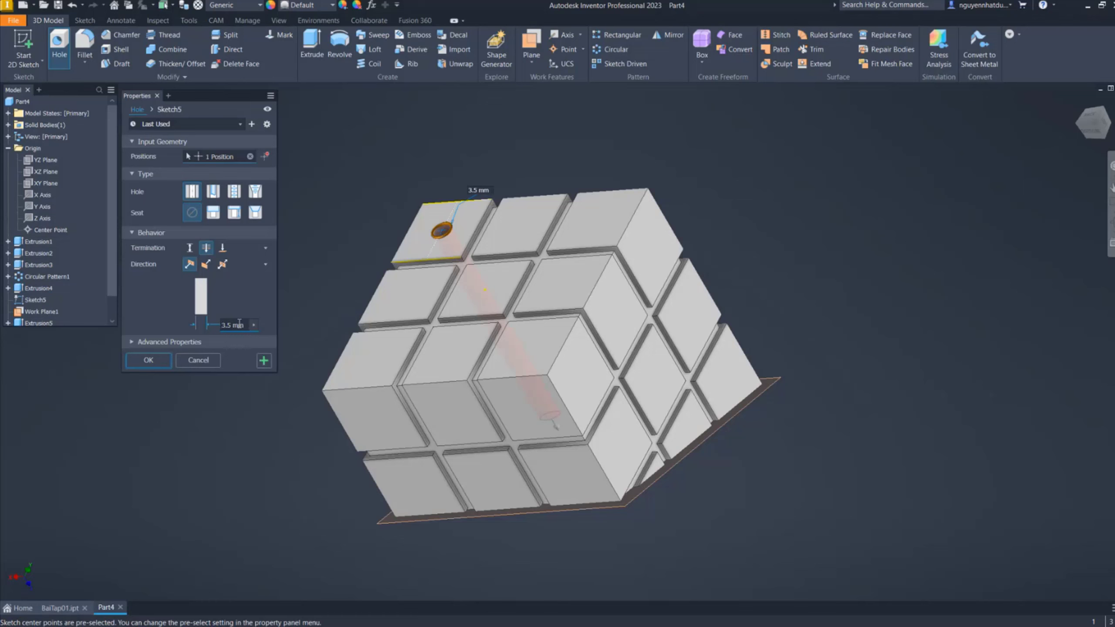
{"action": "left_click", "coordinate": [225, 324]}
{"action": "type", "text": "12"}
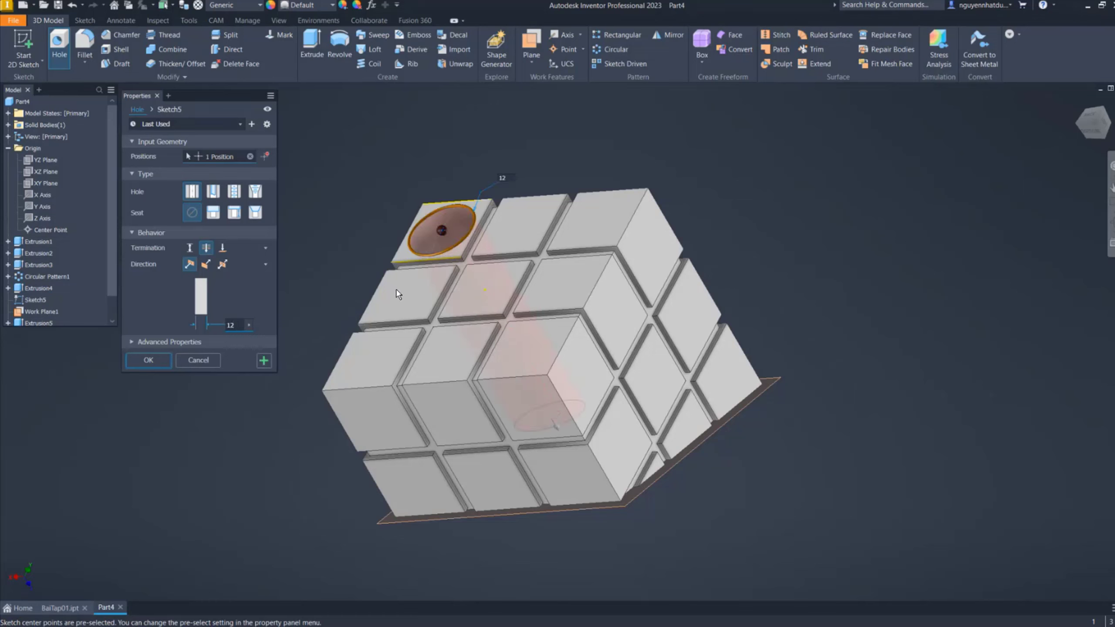
{"action": "key", "text": "Return"}
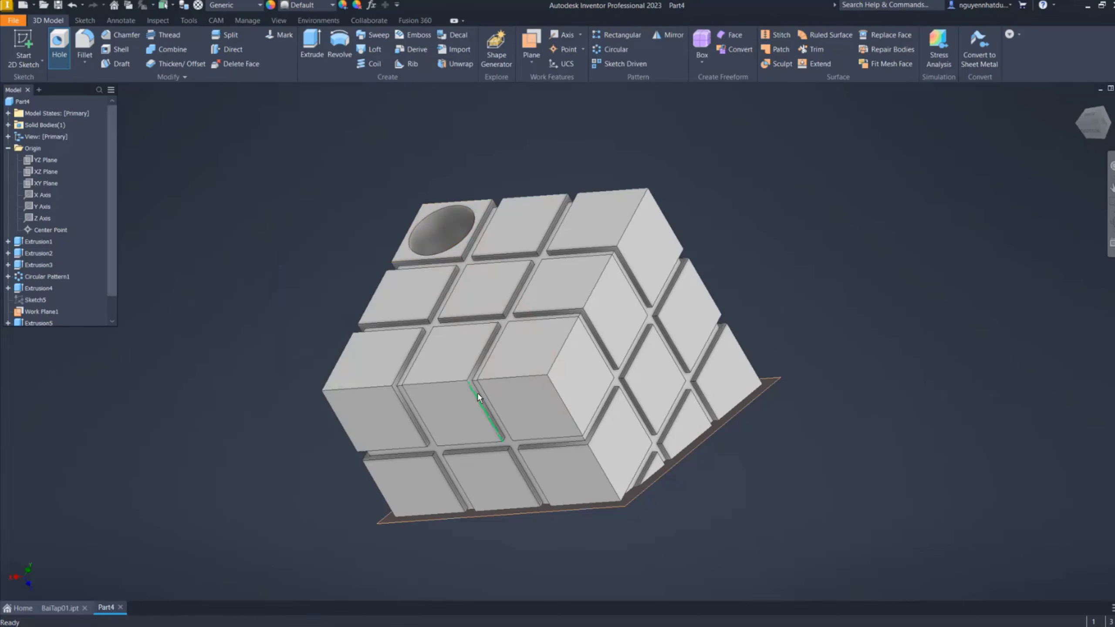
{"action": "middle_click_drag", "start_coordinate": [479, 398], "coordinate": [570, 424], "text": "shift"}
{"action": "middle_click_drag", "start_coordinate": [568, 349], "coordinate": [406, 366], "text": "shift"}
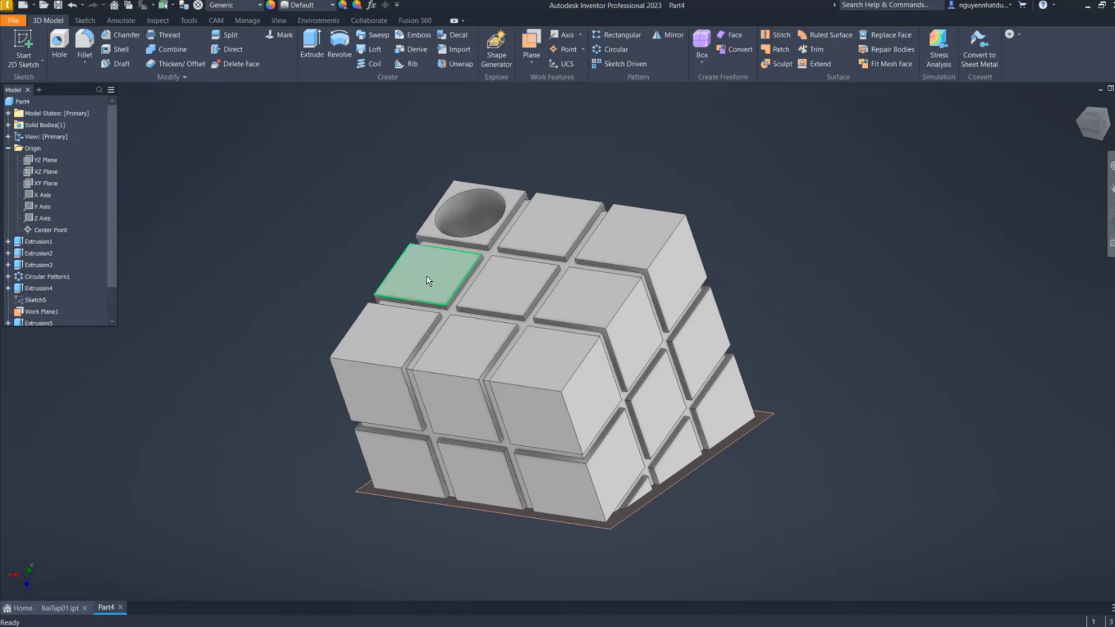
{"action": "left_click", "coordinate": [608, 38]}
{"action": "left_click", "coordinate": [472, 204]}
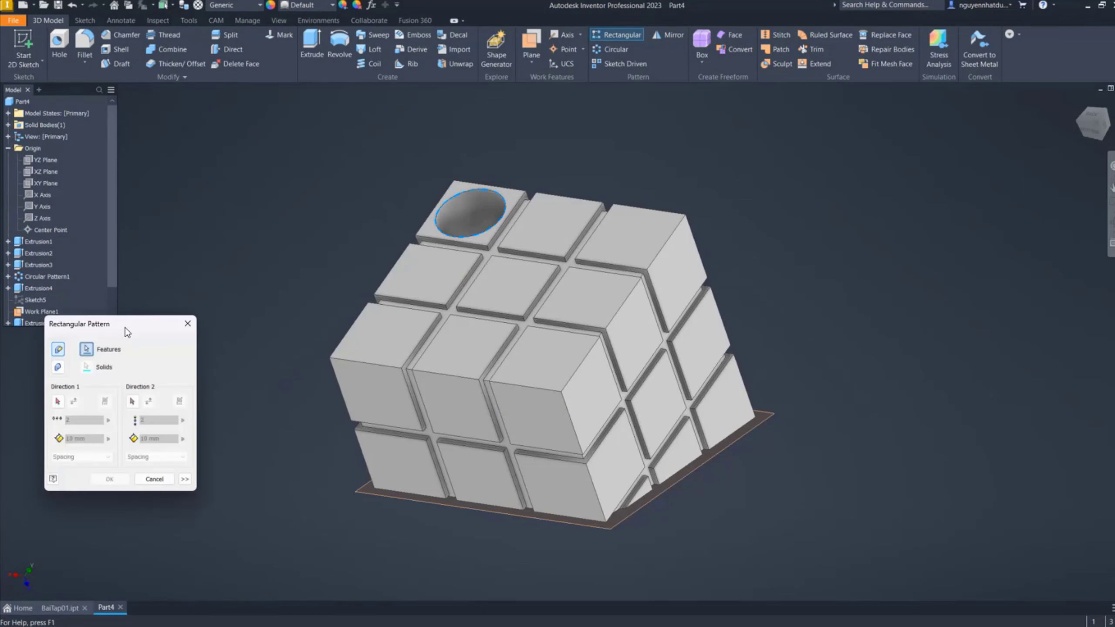
{"action": "left_click_drag", "start_coordinate": [126, 327], "coordinate": [216, 148]}
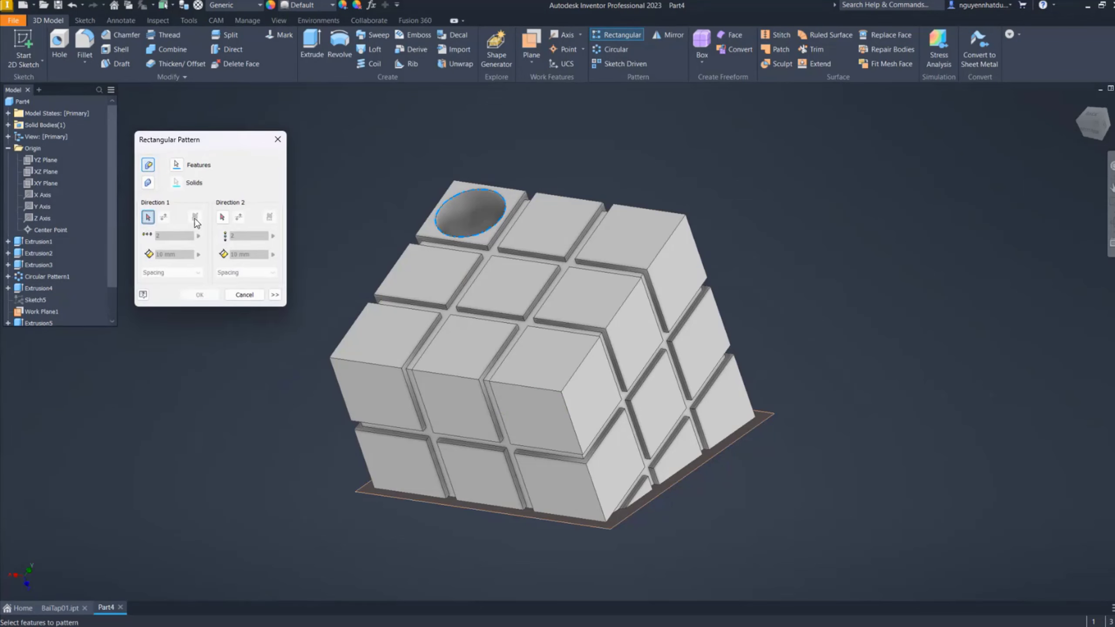
{"action": "left_click", "coordinate": [505, 187]}
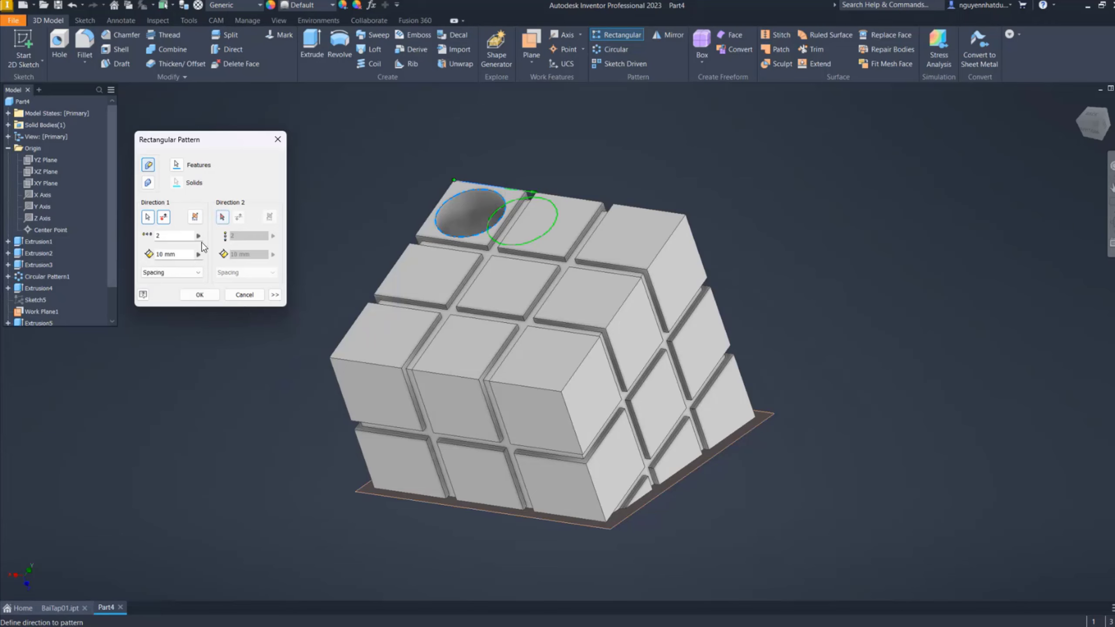
{"action": "double_click", "coordinate": [176, 236]}
{"action": "type", "text": "3"}
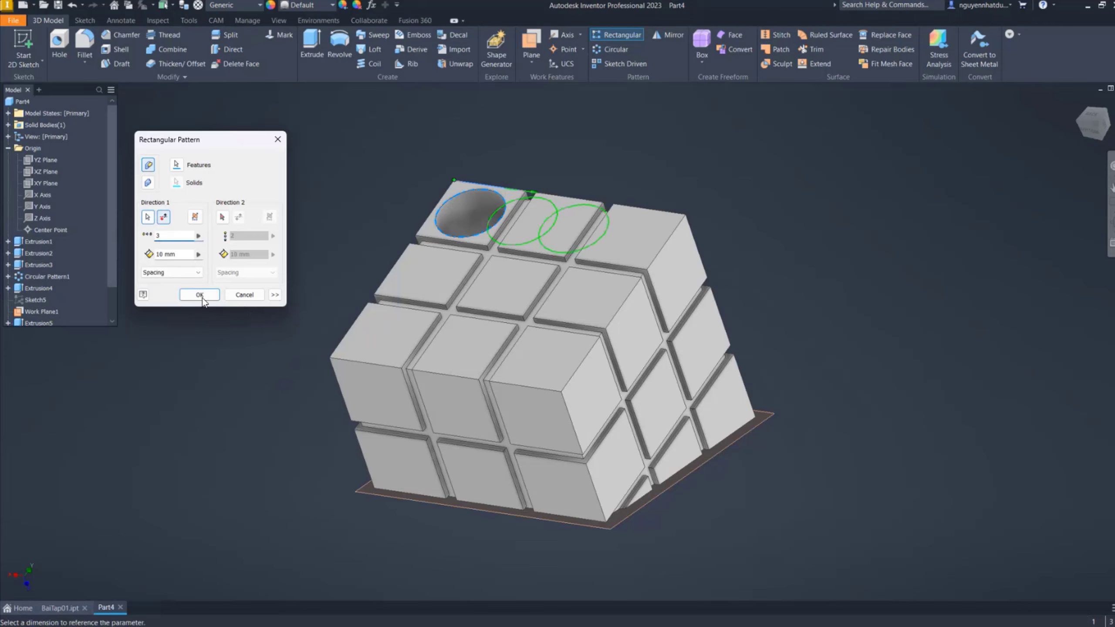
{"action": "key", "text": "Tab"}
{"action": "type", "text": "15"}
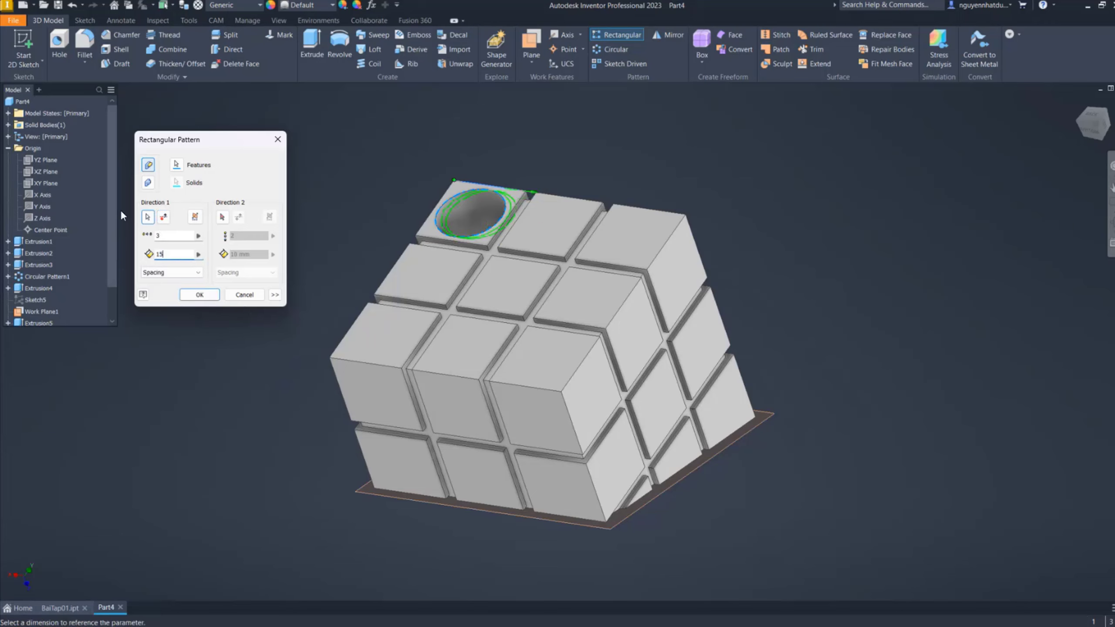
{"action": "left_click", "coordinate": [200, 295]}
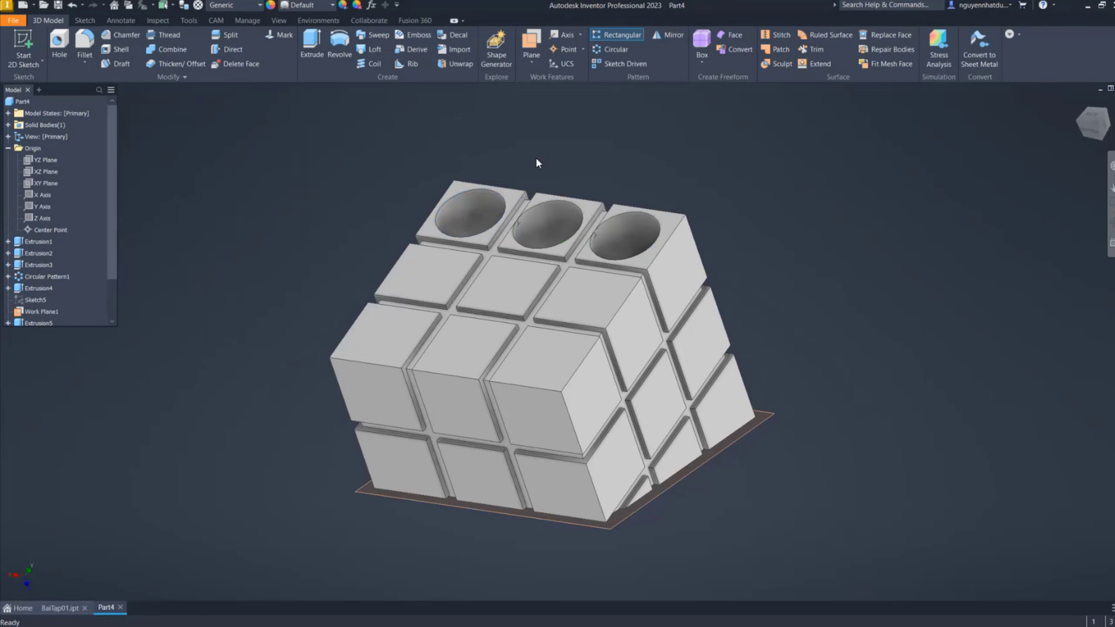
{"action": "left_click", "coordinate": [610, 35]}
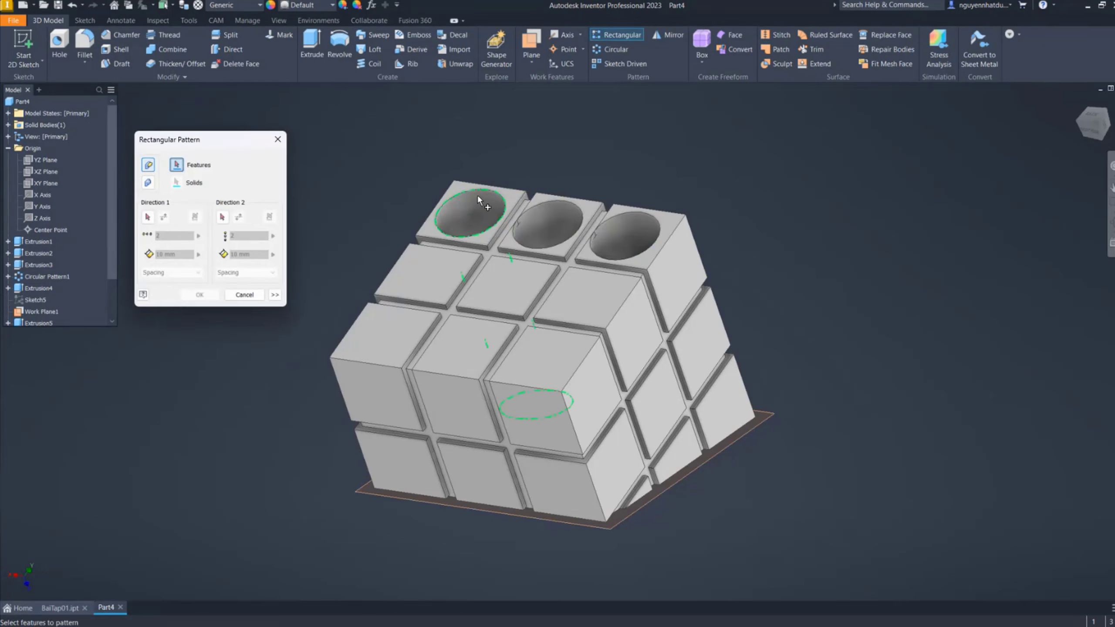
{"action": "left_click", "coordinate": [478, 196]}
{"action": "left_click", "coordinate": [150, 218]}
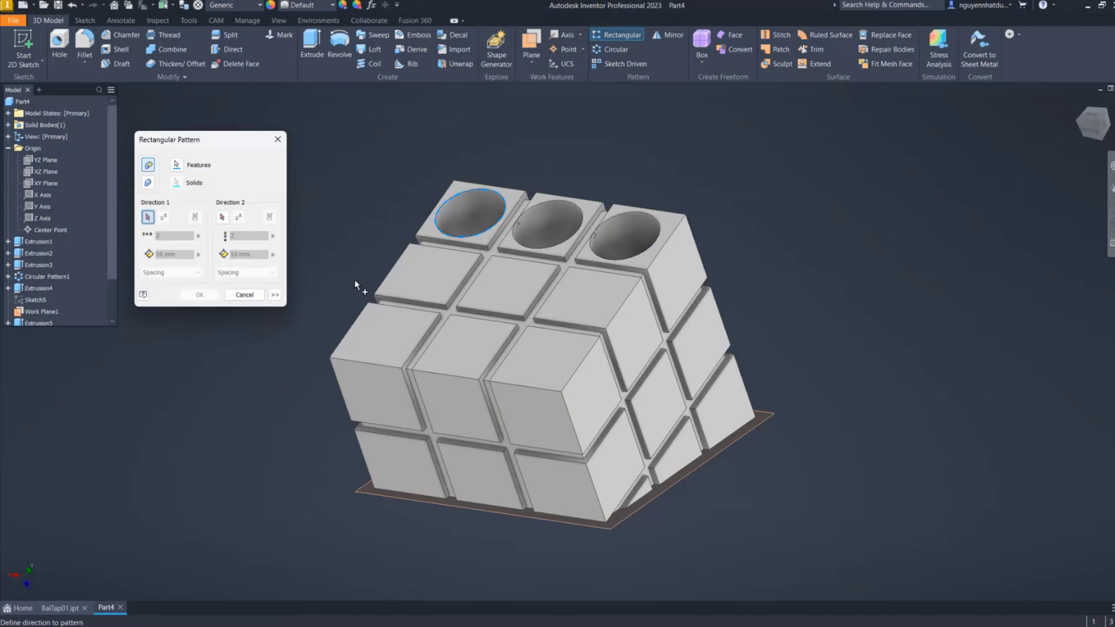
{"action": "key", "text": "Escape"}
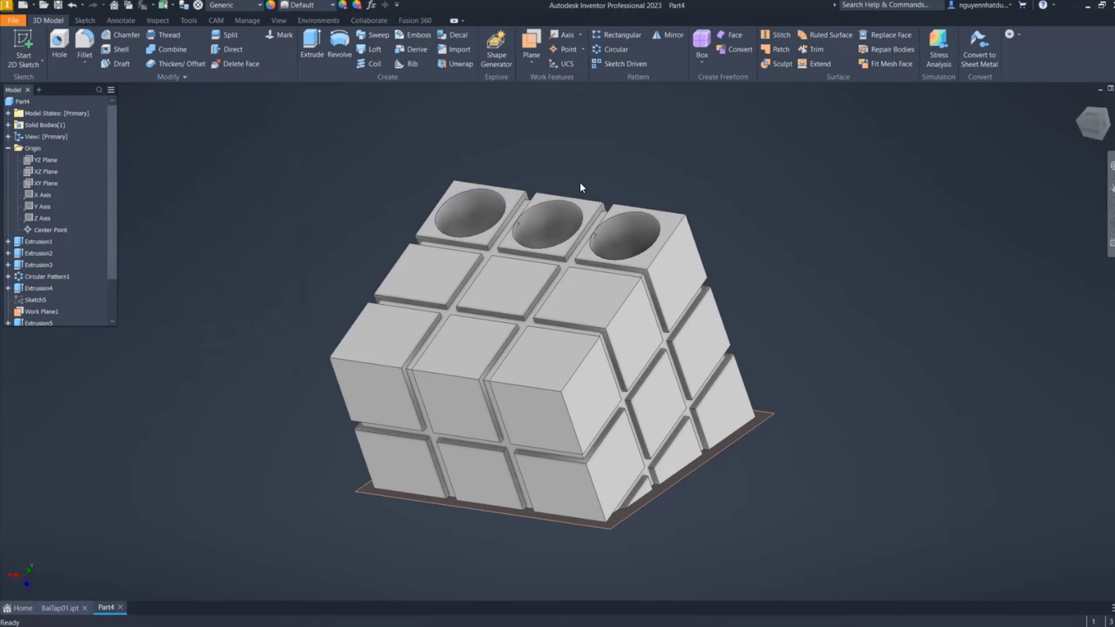
{"action": "key", "text": "ctrl+z"}
{"action": "left_click", "coordinate": [616, 35]}
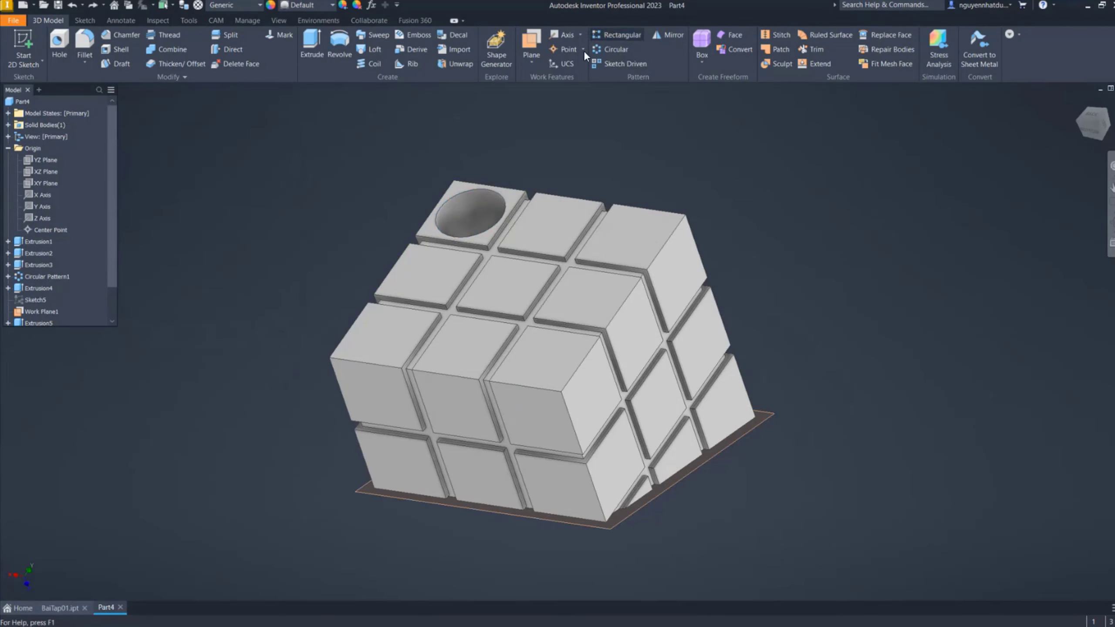
Pattern the hole along the cube's top edge with count 3 and spacing 15
{"action": "left_click", "coordinate": [483, 207]}
{"action": "left_click", "coordinate": [149, 217]}
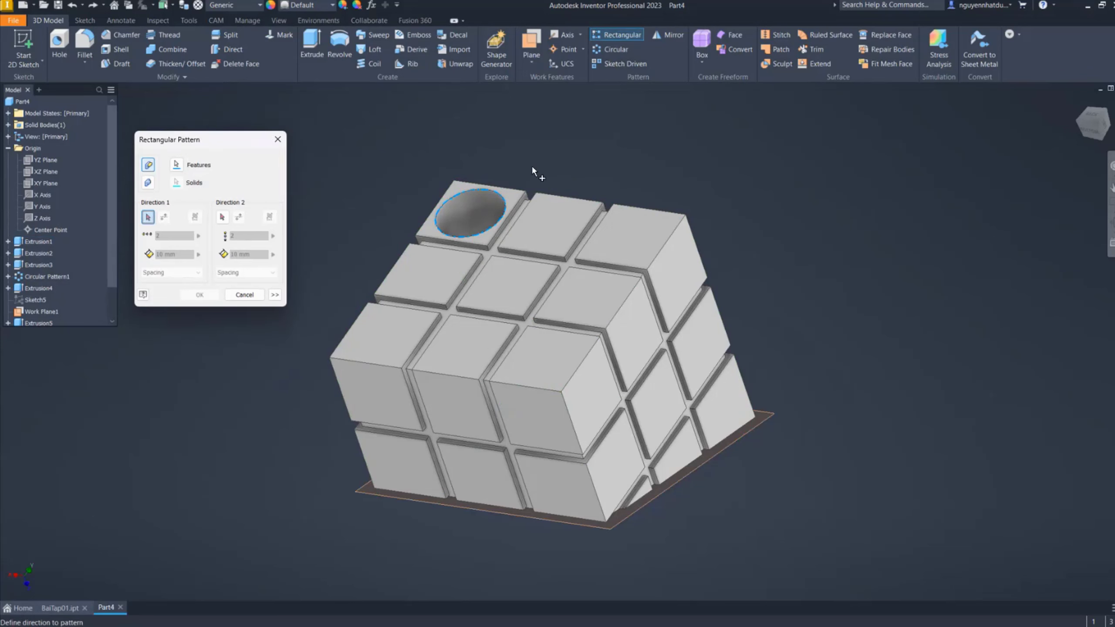
{"action": "left_click", "coordinate": [508, 192]}
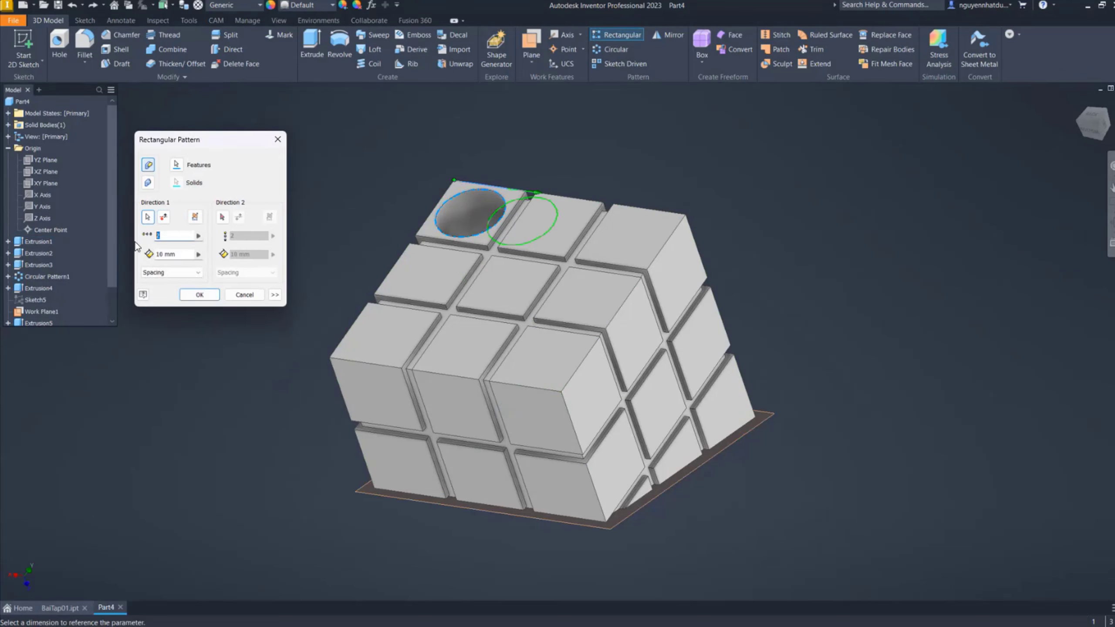
{"action": "double_click", "coordinate": [153, 236]}
{"action": "type", "text": "3"}
{"action": "key", "text": "Tab"}
{"action": "type", "text": "15"}
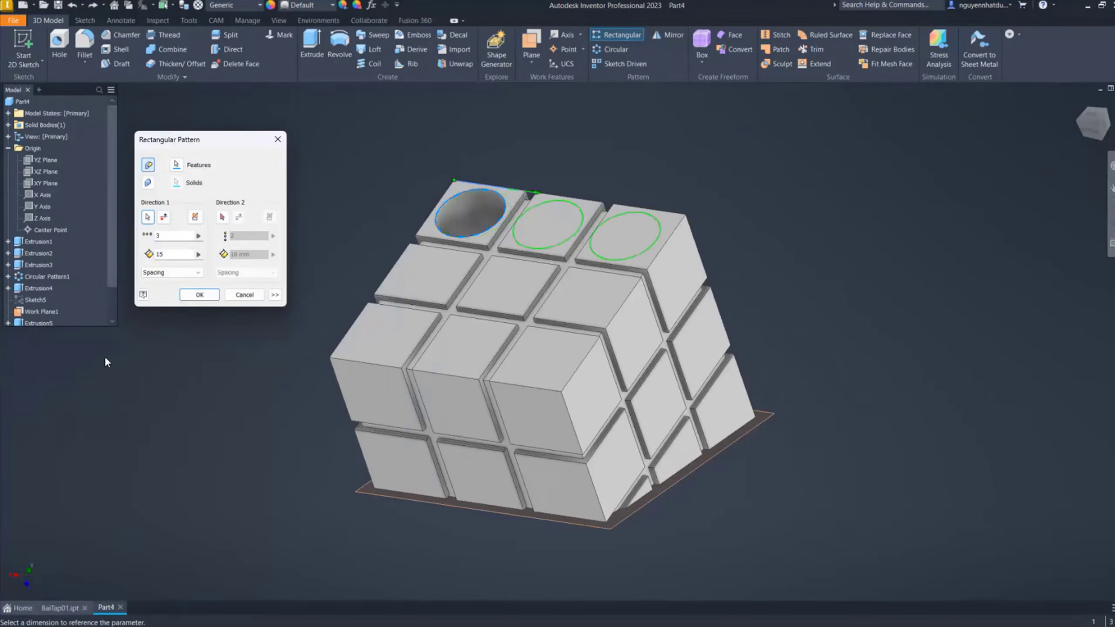
Add a flipped second direction with count 3 and spacing 15, and apply the pattern
{"action": "left_click", "coordinate": [223, 217]}
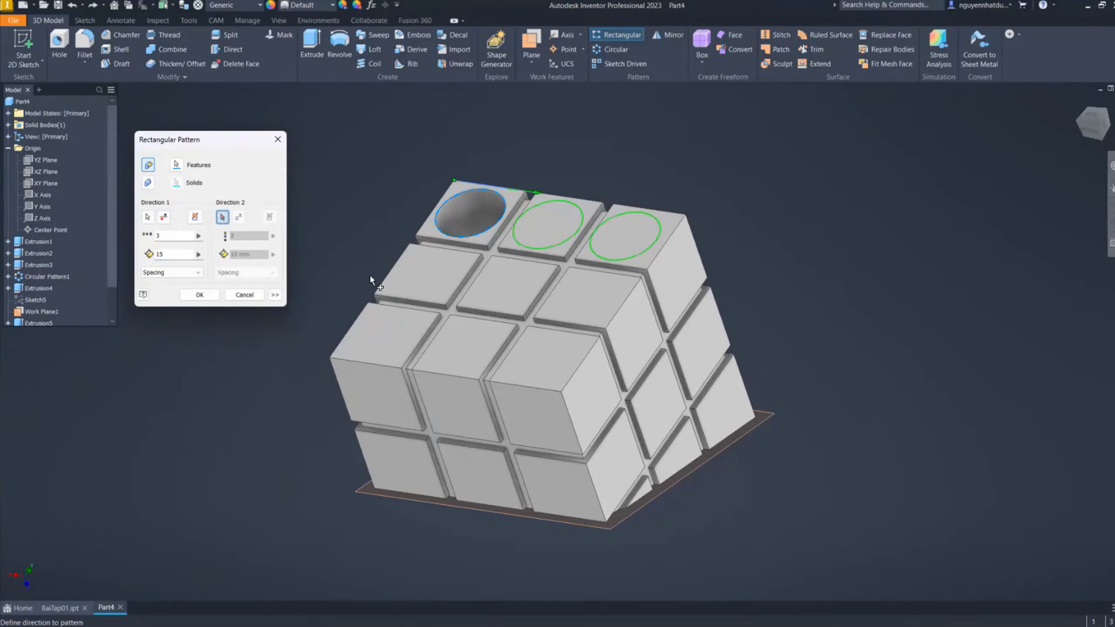
{"action": "left_click", "coordinate": [386, 275]}
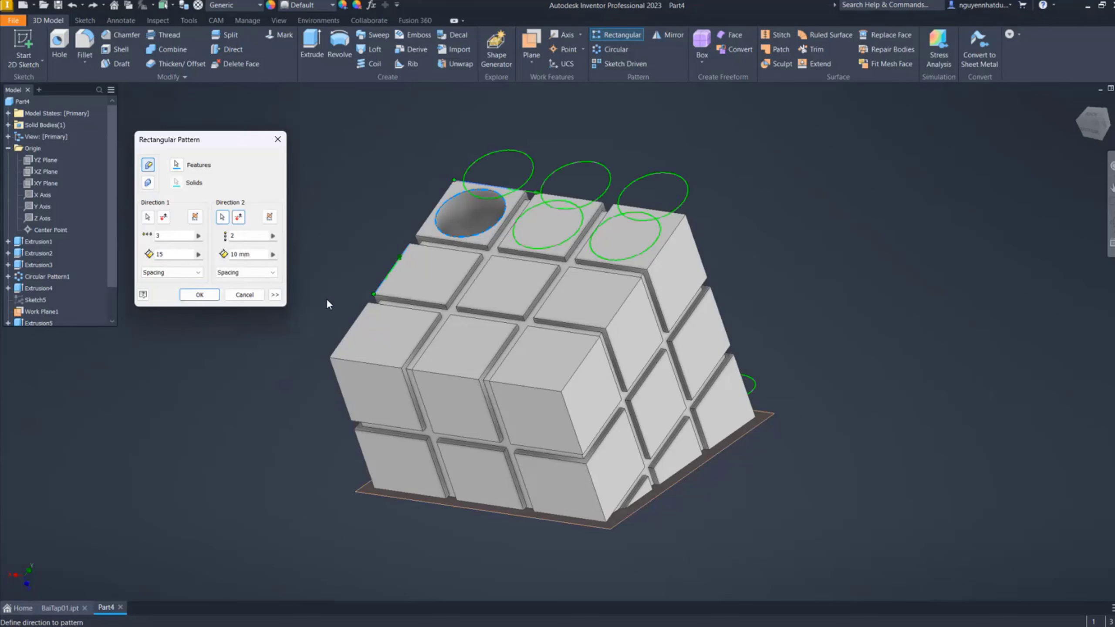
{"action": "left_click", "coordinate": [238, 217]}
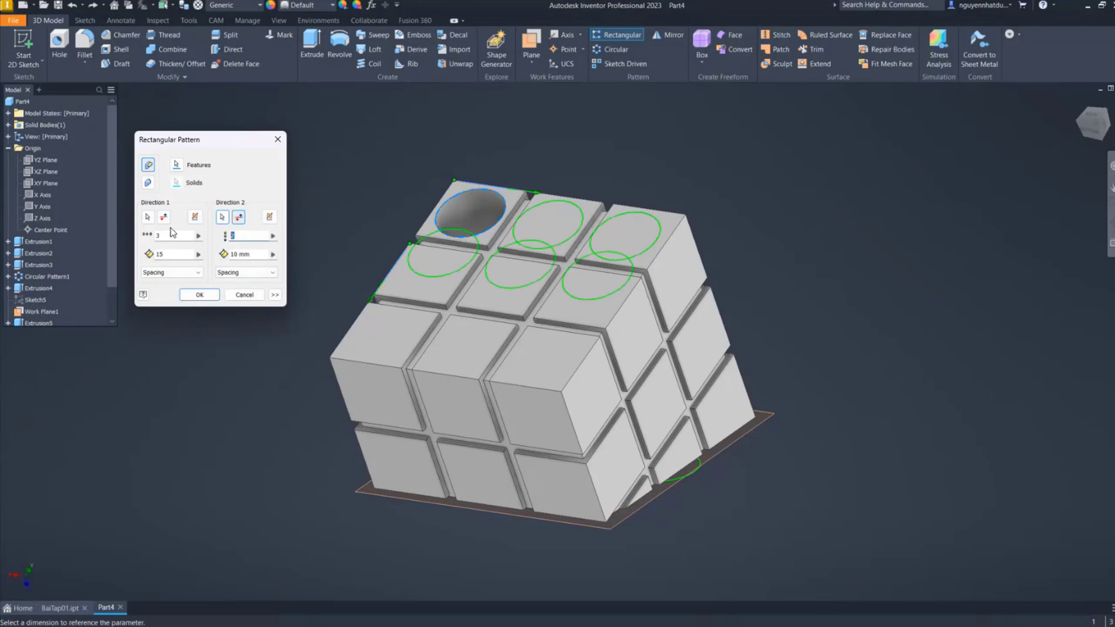
{"action": "double_click", "coordinate": [246, 236]}
{"action": "type", "text": "3"}
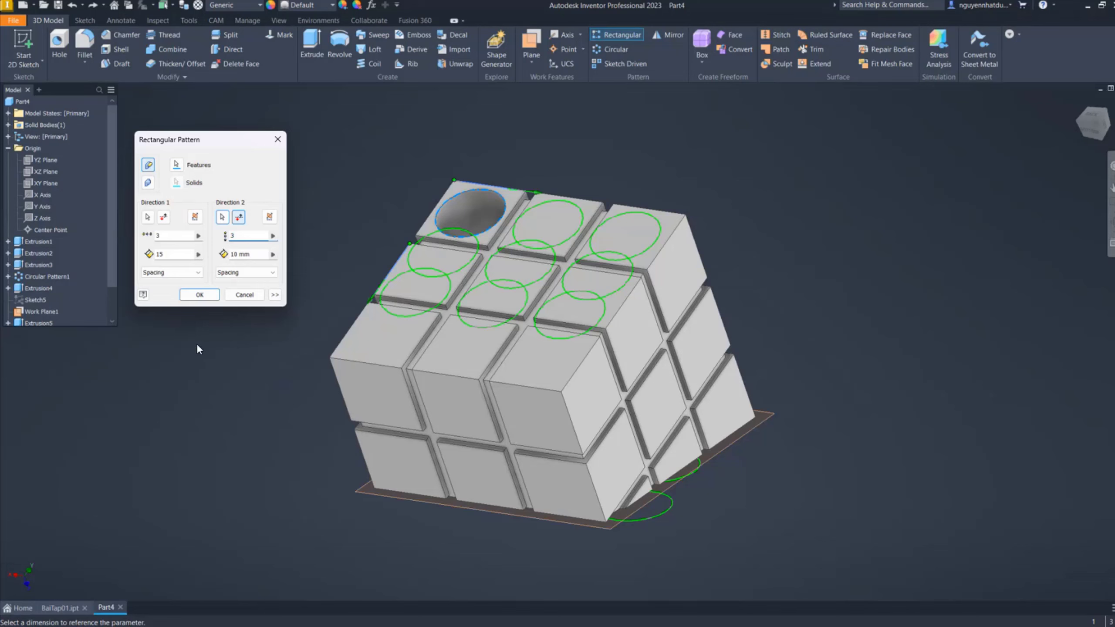
{"action": "double_click", "coordinate": [243, 254]}
{"action": "type", "text": "15"}
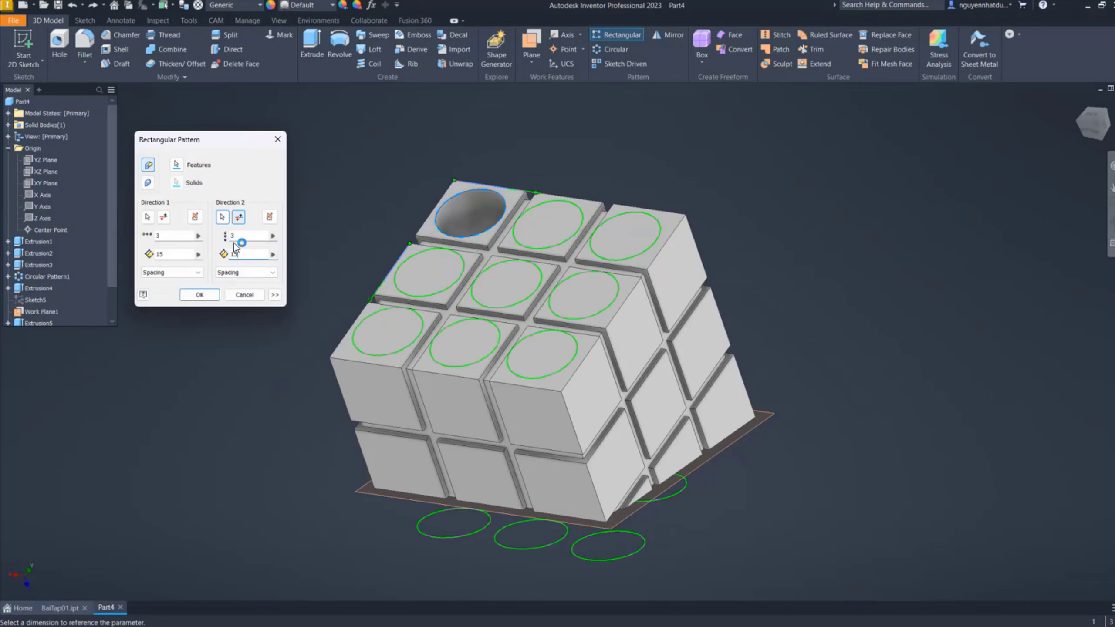
{"action": "left_click", "coordinate": [207, 298]}
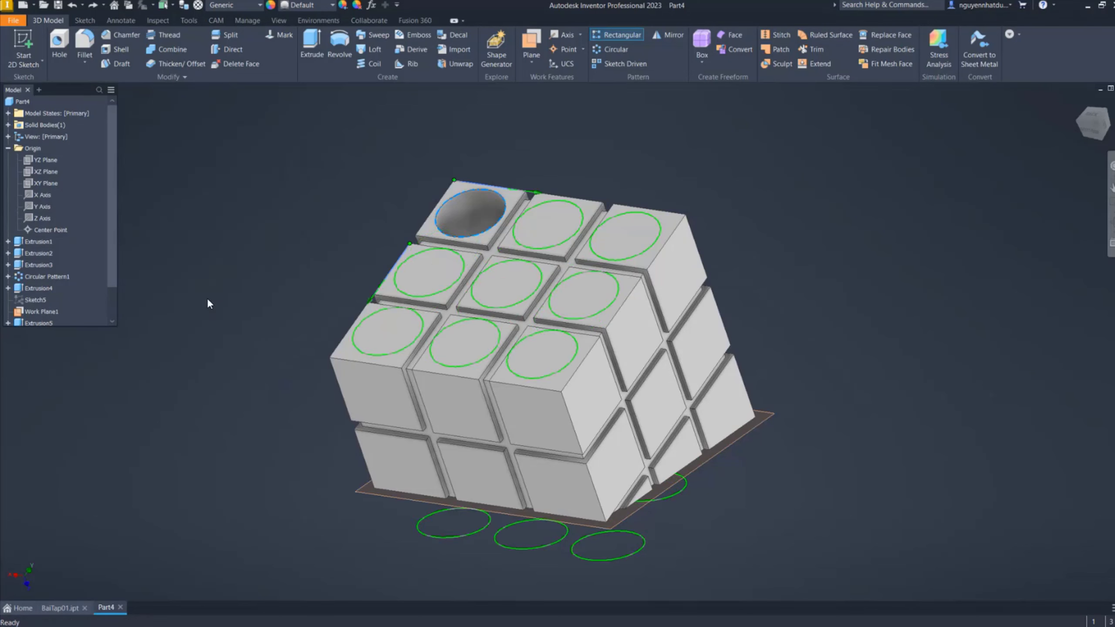
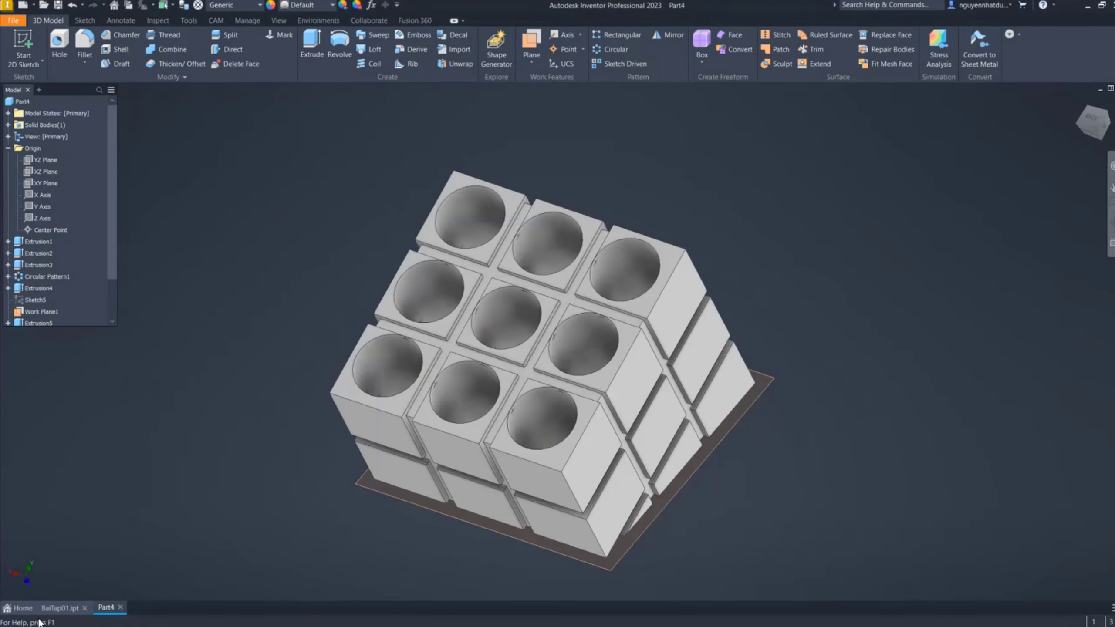
Check the BaiTap01 pumpkin part by orbiting it, then restore its home view
{"action": "left_click", "coordinate": [60, 608]}
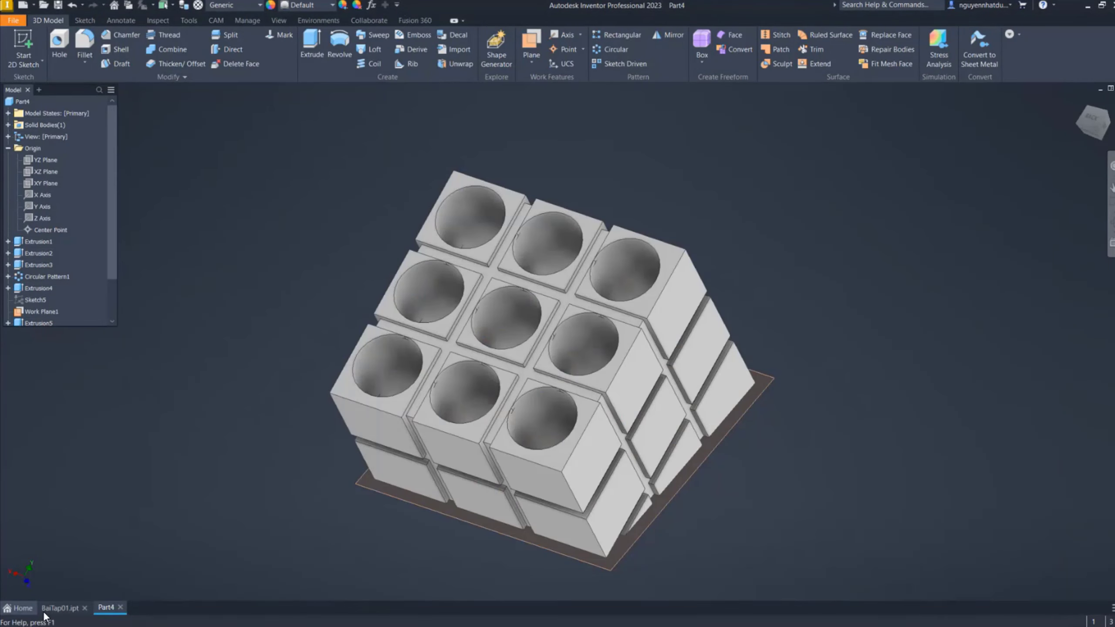
{"action": "mouse_move", "coordinate": [504, 471]}
{"action": "middle_mouse_down", "text": "shift"}
{"action": "mouse_move", "coordinate": [621, 439]}
{"action": "mouse_move", "coordinate": [667, 338]}
{"action": "middle_mouse_up", "text": "shift"}
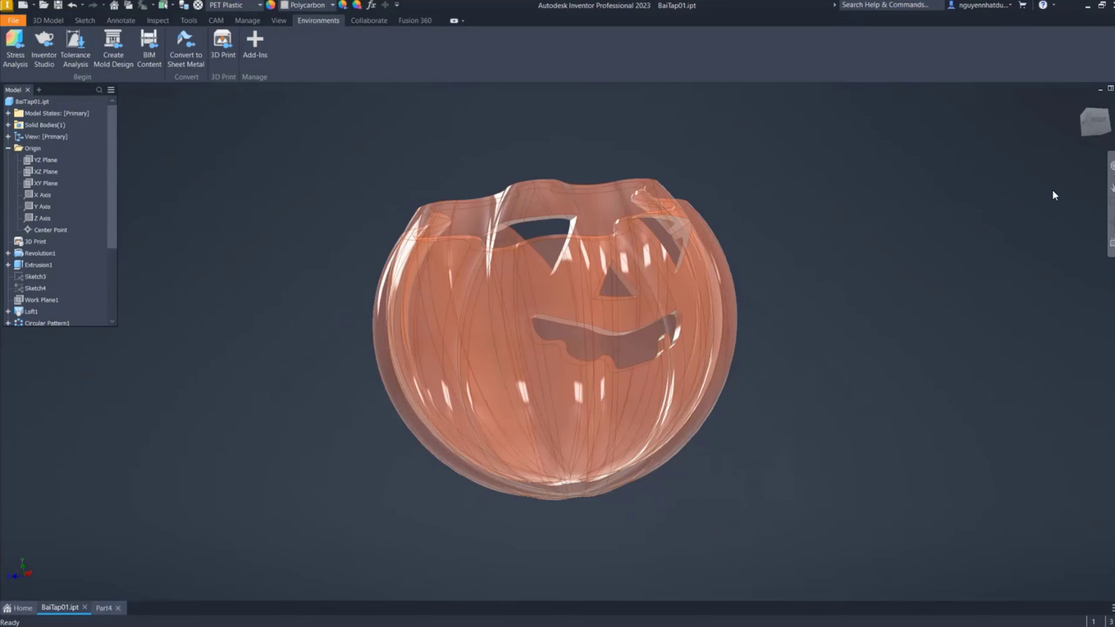
{"action": "key", "text": "F6"}
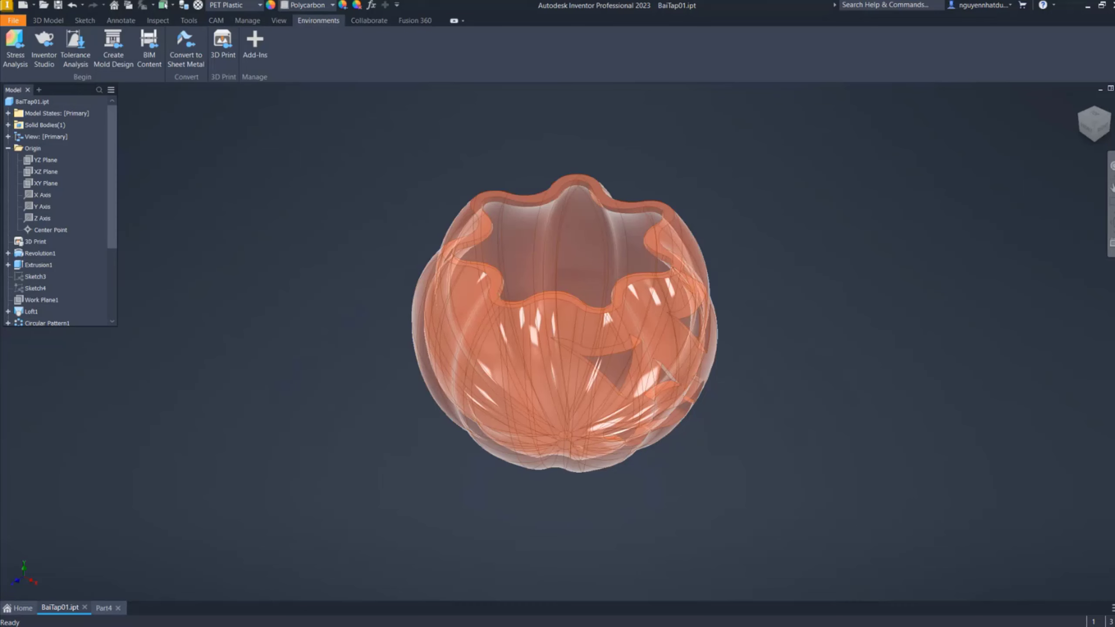
Glance at the printed-holder photo, then orbit Part4 to face its base work plane from below
{"action": "key", "text": "alt+Tab"}
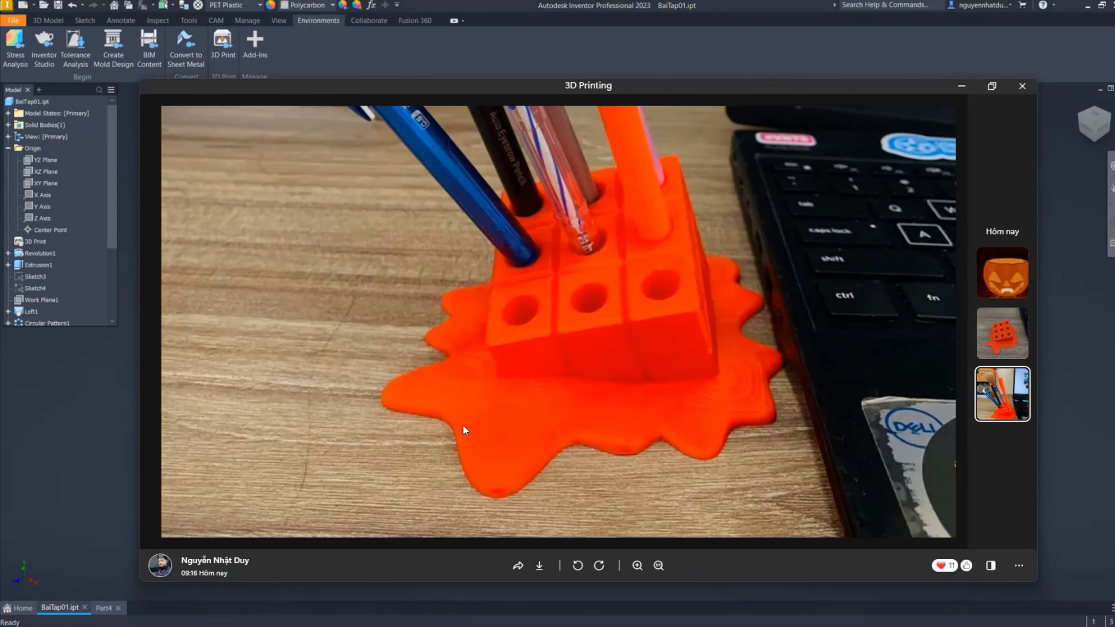
{"action": "left_click", "coordinate": [106, 608]}
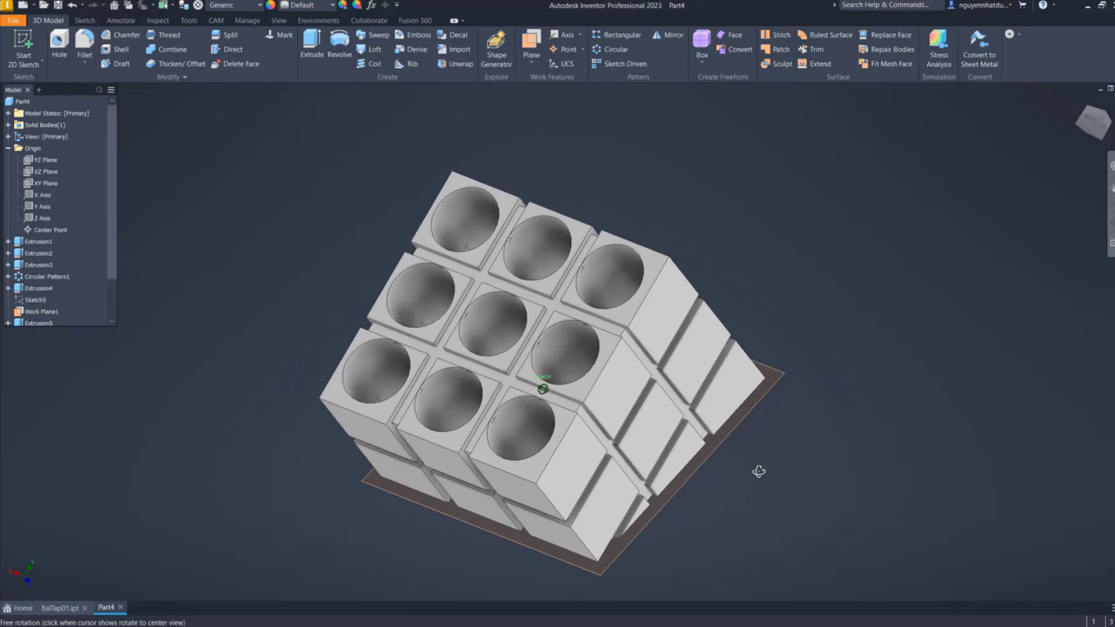
{"action": "middle_click_drag", "start_coordinate": [784, 467], "coordinate": [746, 470], "text": "shift"}
{"action": "middle_click_drag", "start_coordinate": [543, 388], "coordinate": [507, 362], "text": "shift"}
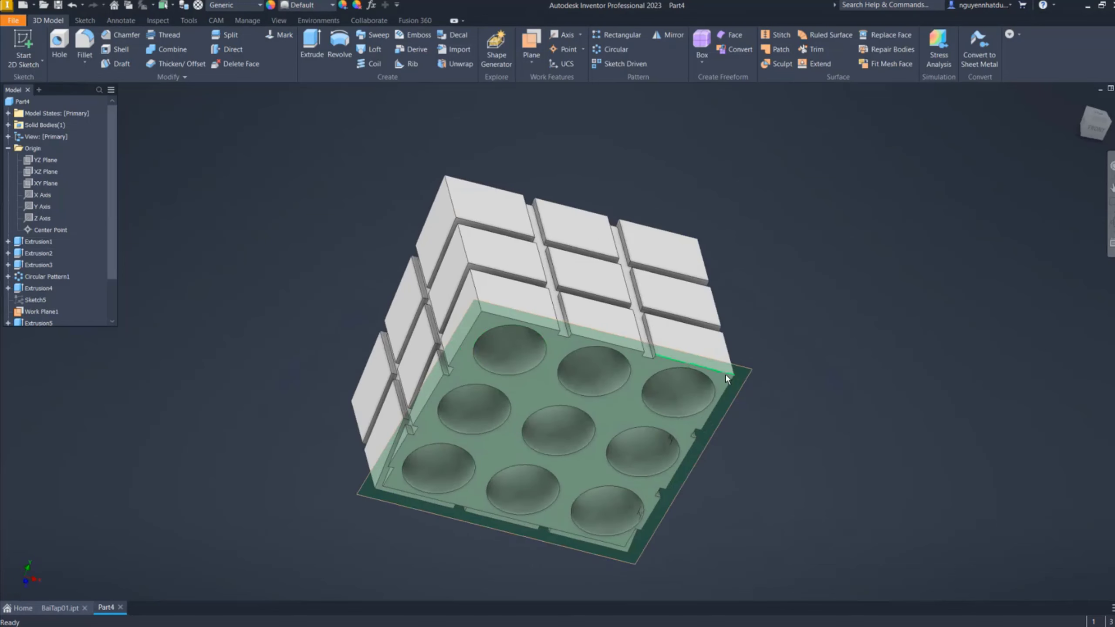
Start a new sketch on Work Plane1 using the control-vertex spline tool
{"action": "right_click", "coordinate": [751, 370]}
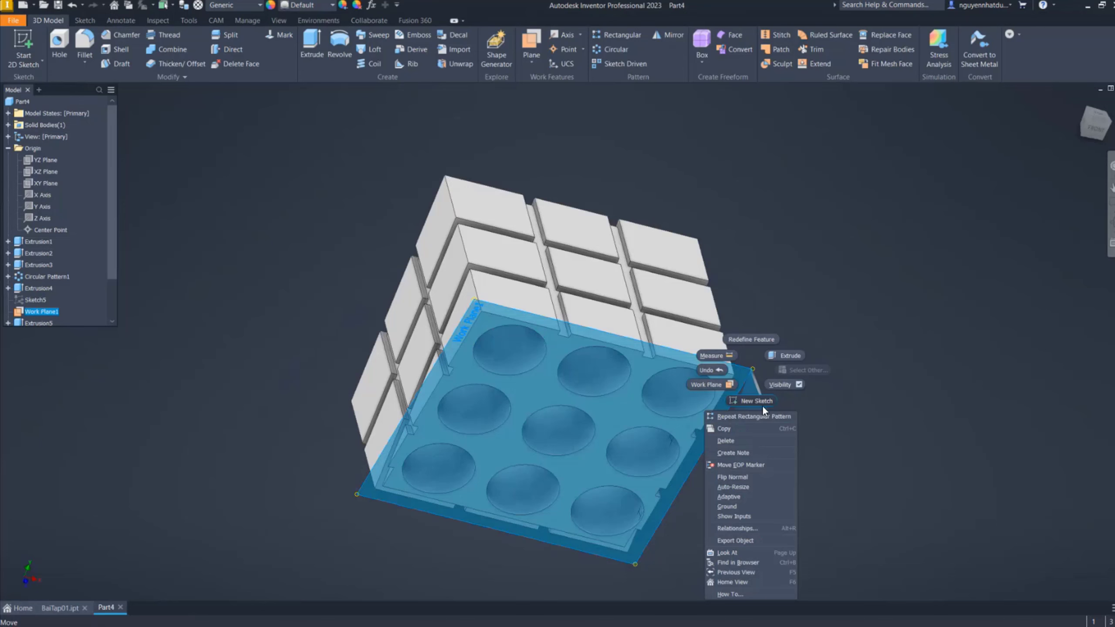
{"action": "left_click", "coordinate": [760, 402]}
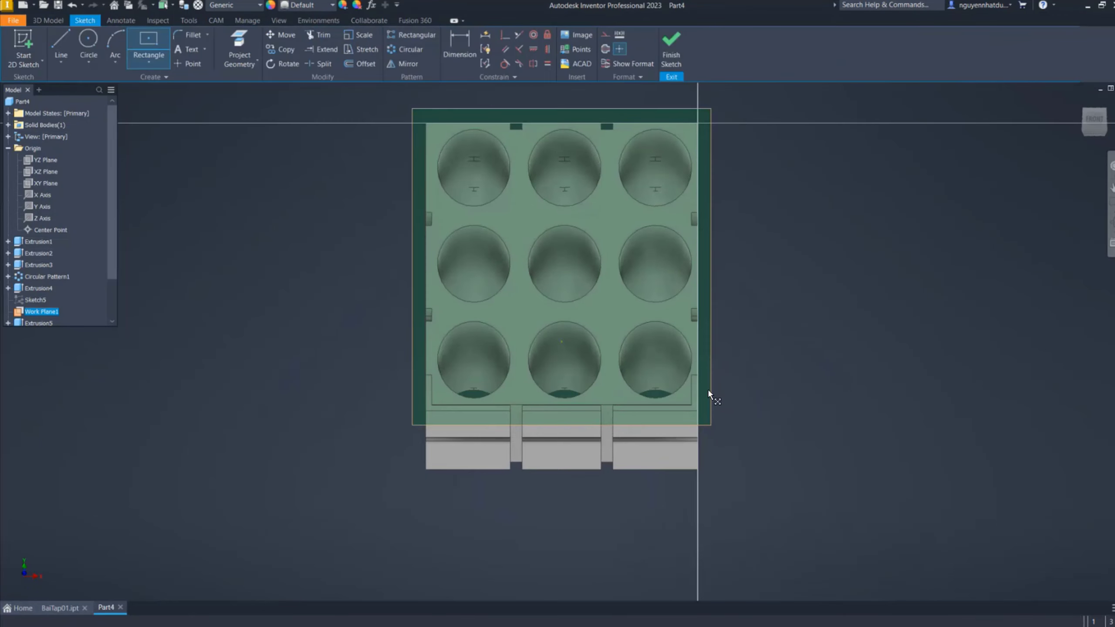
{"action": "left_click", "coordinate": [64, 65]}
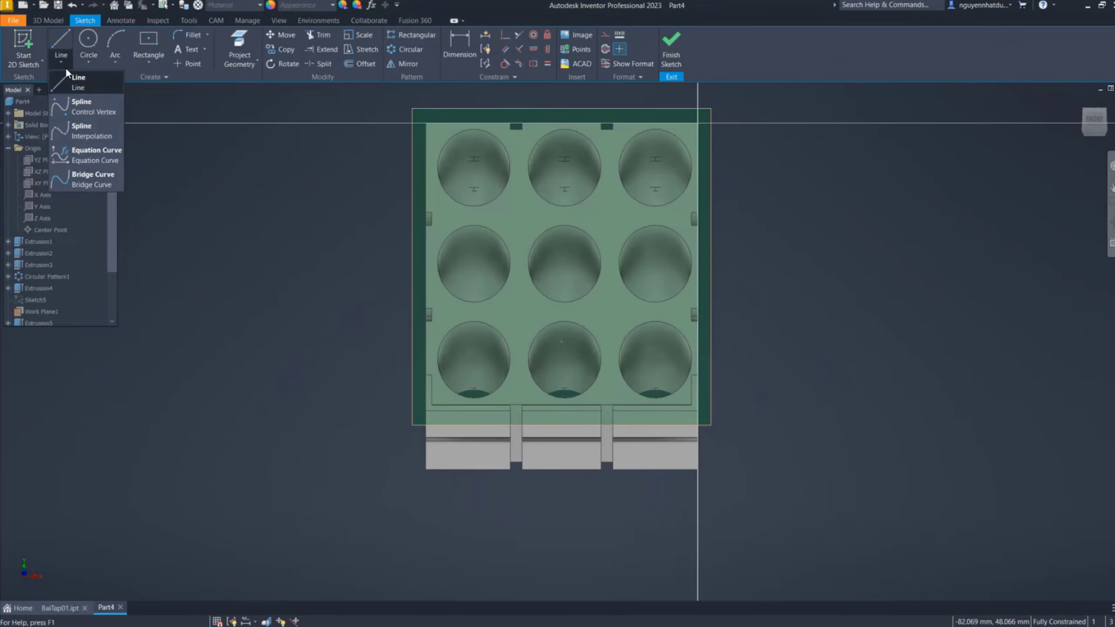
{"action": "left_click", "coordinate": [65, 104]}
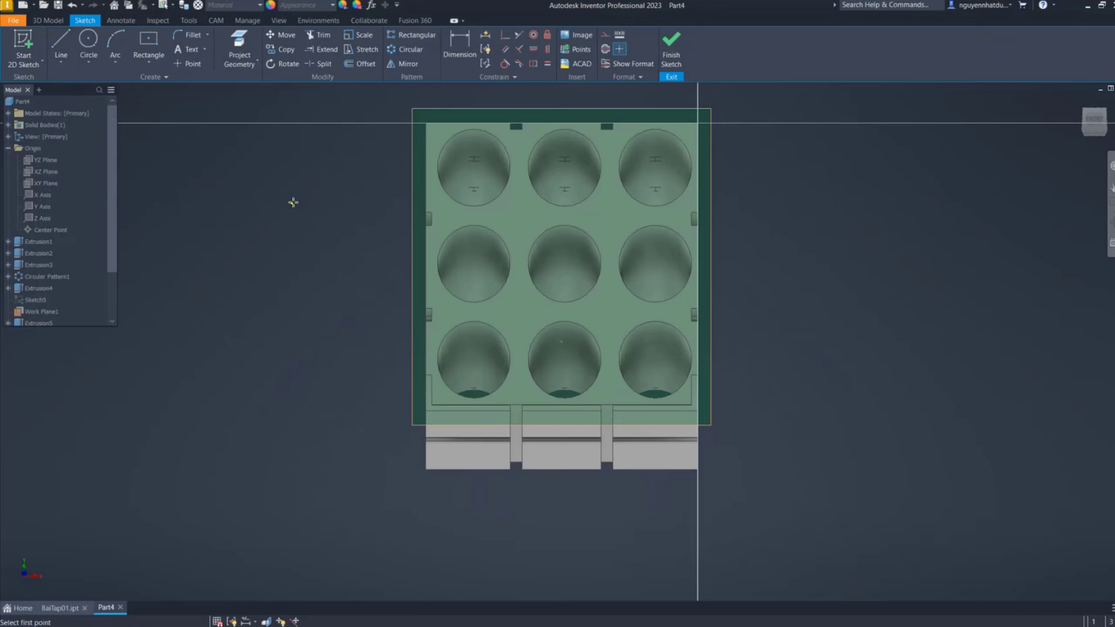
Begin the spline left of the part and run it down the left side and along the bottom
{"action": "left_click", "coordinate": [304, 164]}
{"action": "left_click", "coordinate": [349, 203]}
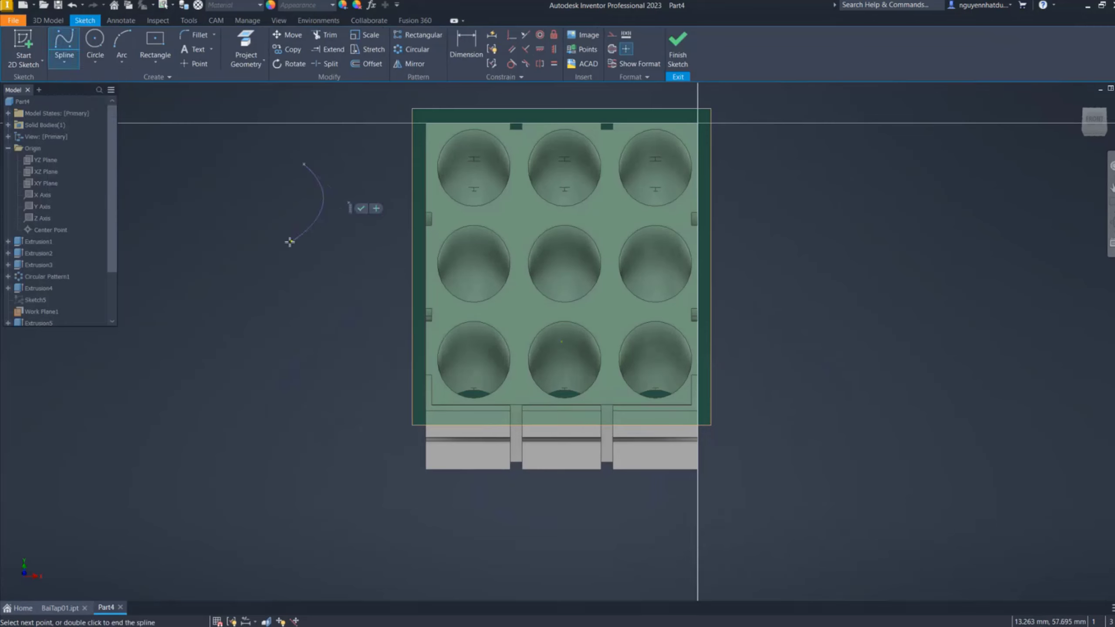
{"action": "left_click", "coordinate": [286, 244]}
{"action": "left_click", "coordinate": [254, 341]}
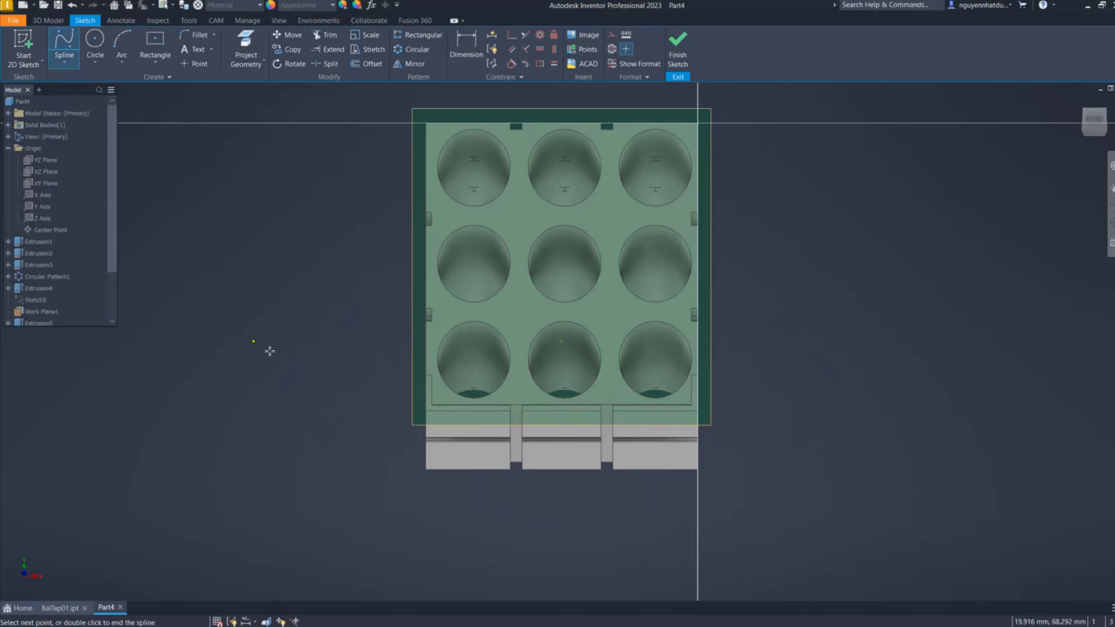
{"action": "left_click", "coordinate": [347, 385]}
{"action": "left_click", "coordinate": [323, 483]}
{"action": "left_click", "coordinate": [442, 509]}
{"action": "left_click", "coordinate": [452, 558]}
{"action": "left_click", "coordinate": [613, 558]}
Continue the spline up the right side and across the top of the part
{"action": "mouse_move", "coordinate": [691, 577]}
{"action": "middle_mouse_down"}
{"action": "mouse_move", "coordinate": [605, 522]}
{"action": "mouse_move", "coordinate": [554, 470]}
{"action": "middle_mouse_up"}
{"action": "left_click", "coordinate": [564, 553]}
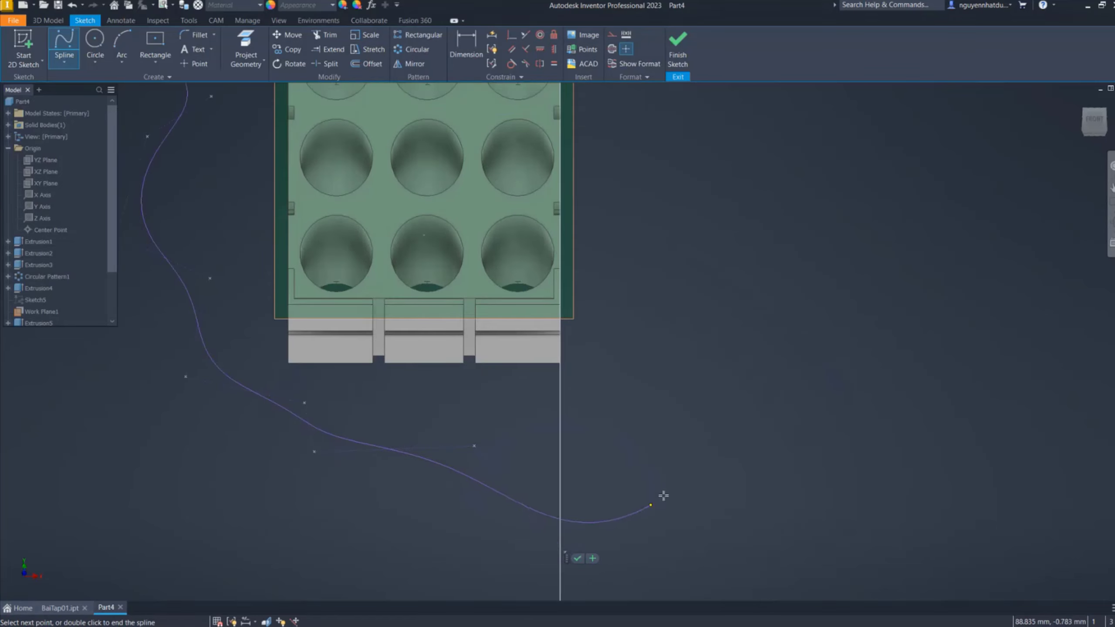
{"action": "left_click", "coordinate": [650, 538]}
{"action": "left_click", "coordinate": [653, 408]}
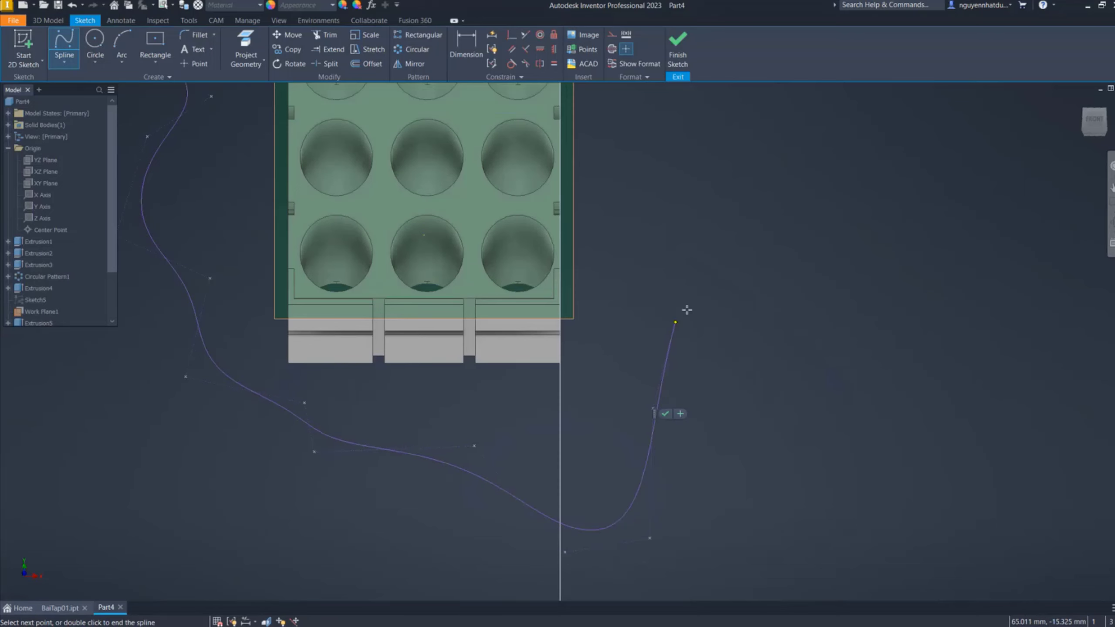
{"action": "left_click", "coordinate": [698, 279]}
{"action": "left_click", "coordinate": [623, 191]}
{"action": "middle_click_drag", "start_coordinate": [632, 193], "coordinate": [564, 439]}
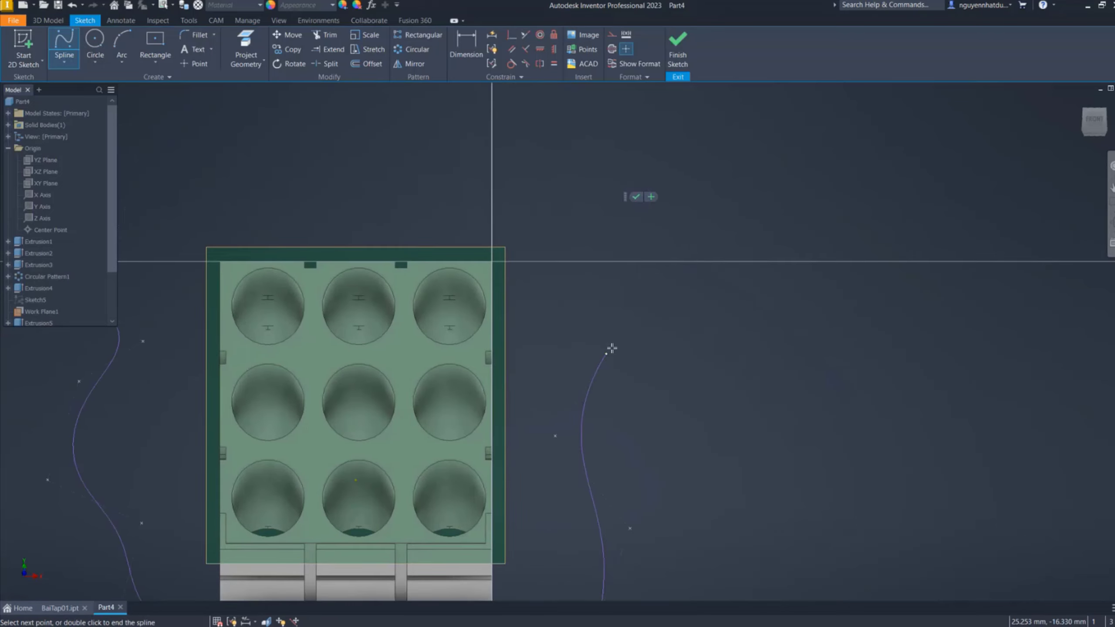
{"action": "left_click", "coordinate": [614, 345]}
{"action": "left_click", "coordinate": [614, 227]}
{"action": "left_click", "coordinate": [541, 173]}
{"action": "left_click", "coordinate": [448, 189]}
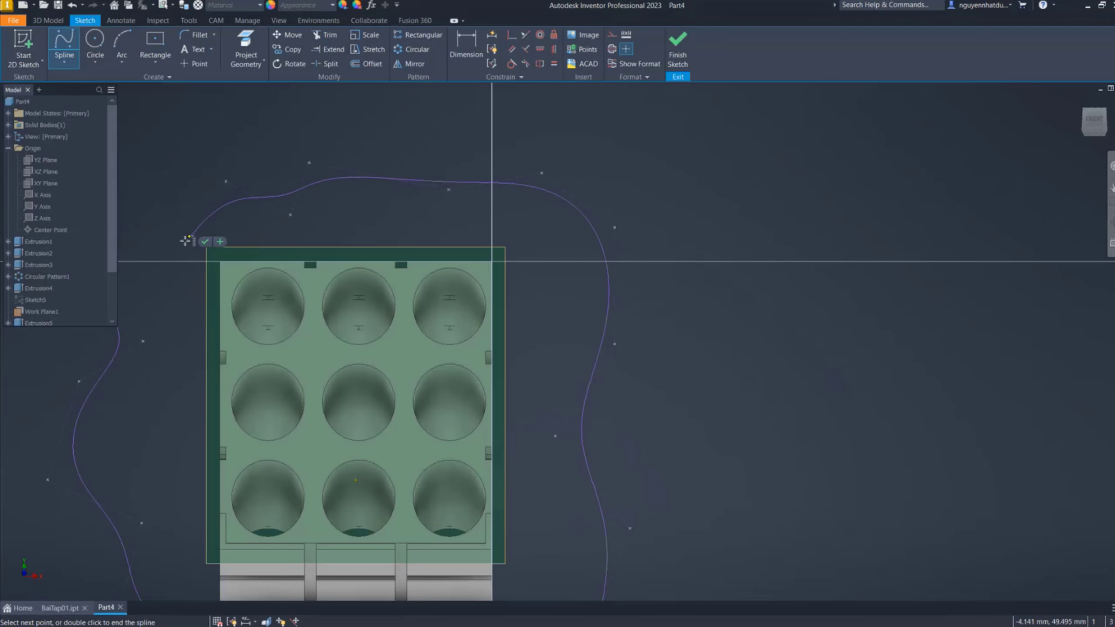
Close the spline loop on its start point and stop drawing splines
{"action": "middle_click_drag", "start_coordinate": [129, 223], "coordinate": [239, 179]}
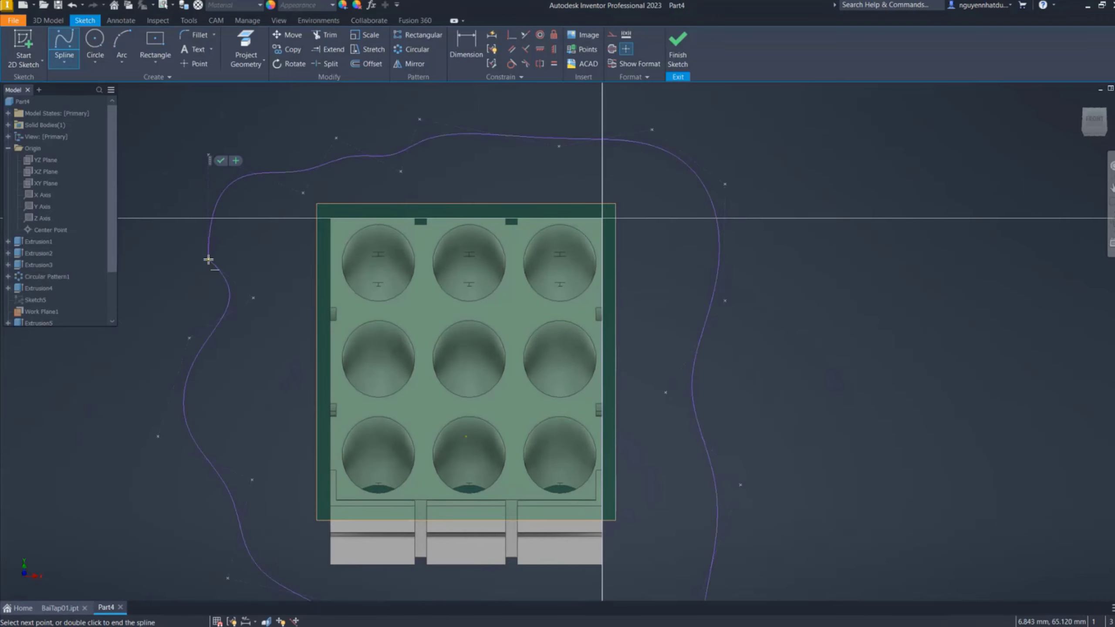
{"action": "left_click", "coordinate": [199, 210]}
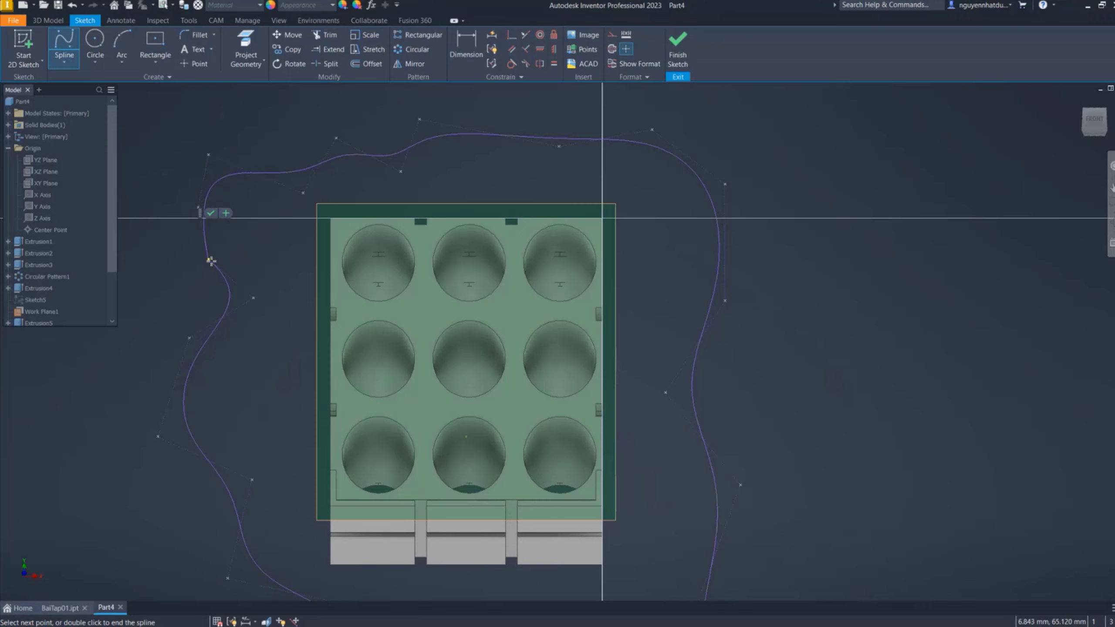
{"action": "left_click", "coordinate": [208, 259]}
{"action": "right_click", "coordinate": [272, 224]}
{"action": "key", "text": "Escape"}
{"action": "scroll", "coordinate": [431, 304], "scroll_direction": "down", "scroll_amount": 5}
Drag the right-side and bottom control points to widen the outline's bulges
{"action": "key", "text": "Escape"}
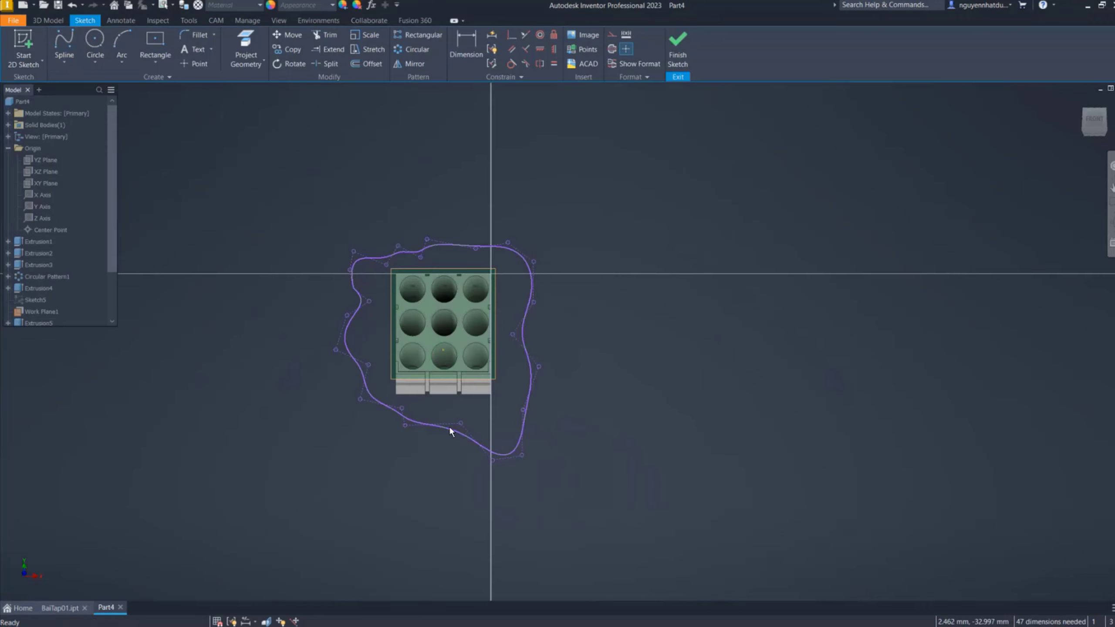
{"action": "mouse_move", "coordinate": [435, 459]}
{"action": "middle_mouse_down", "text": "shift"}
{"action": "mouse_move", "coordinate": [639, 394]}
{"action": "mouse_move", "coordinate": [689, 299]}
{"action": "mouse_move", "coordinate": [473, 361]}
{"action": "mouse_move", "coordinate": [452, 203]}
{"action": "middle_mouse_up", "text": "shift"}
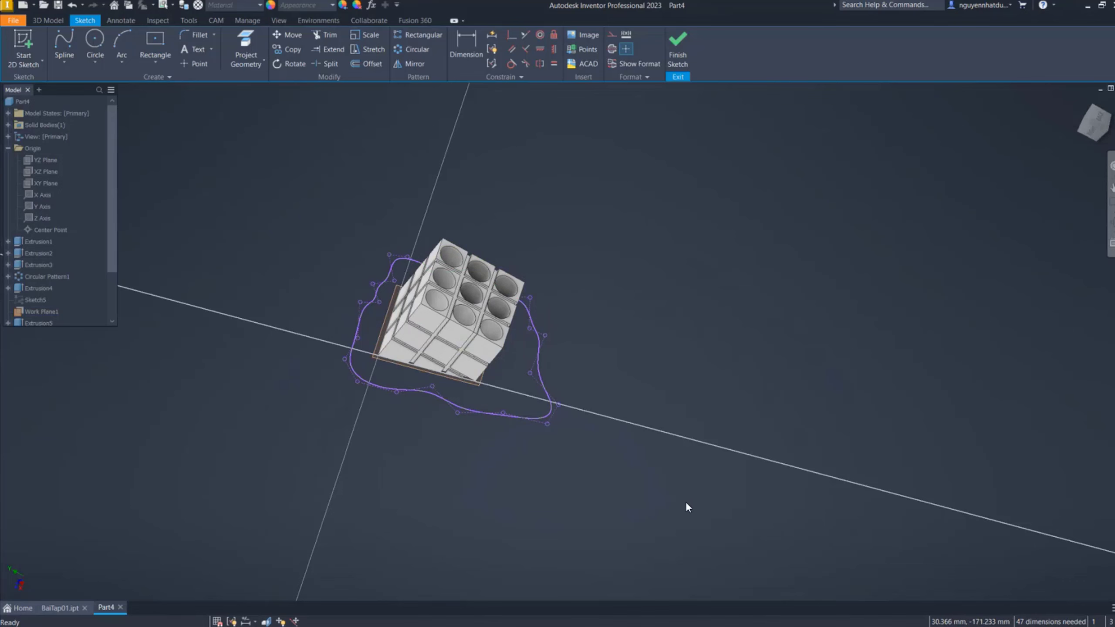
{"action": "scroll", "coordinate": [545, 412], "scroll_direction": "down", "scroll_amount": 3}
{"action": "scroll", "coordinate": [546, 416], "scroll_direction": "down", "scroll_amount": 1}
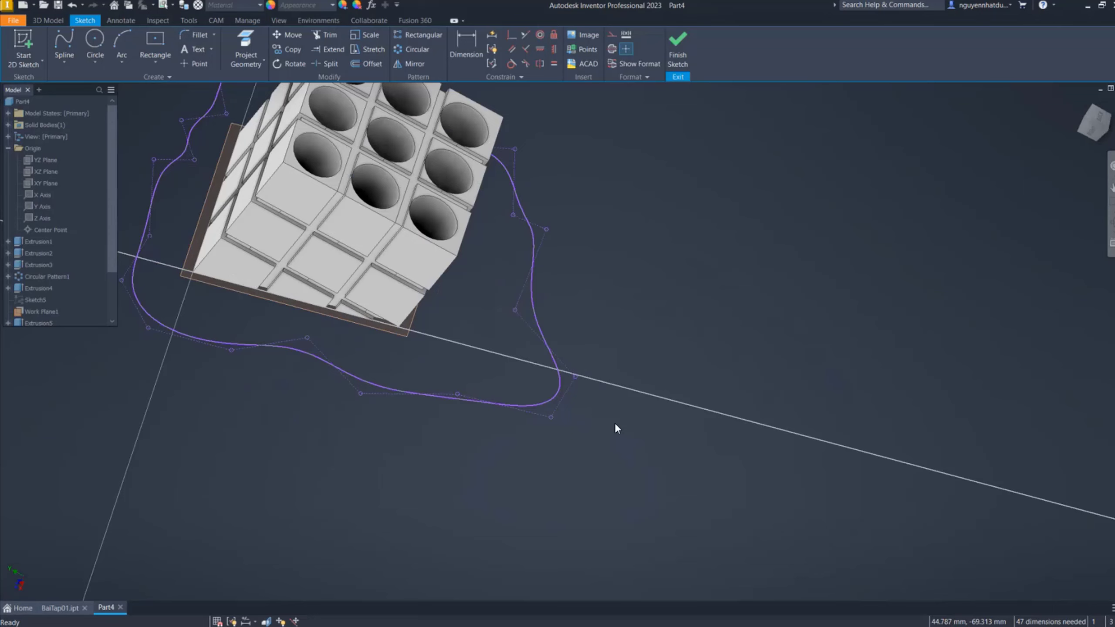
{"action": "left_click_drag", "start_coordinate": [515, 311], "coordinate": [511, 312]}
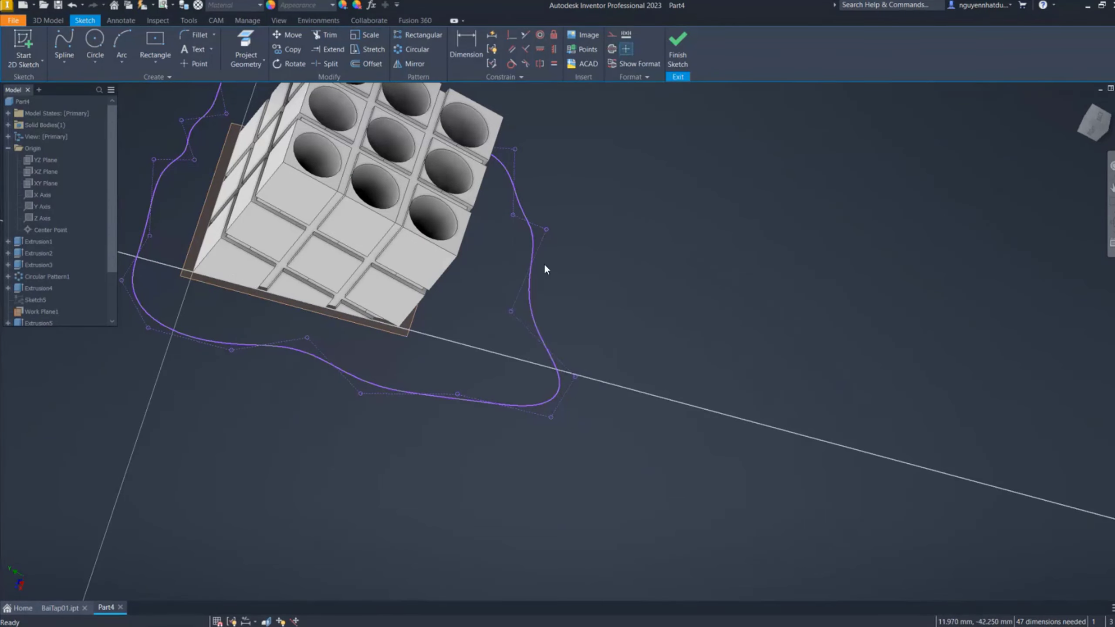
{"action": "left_click_drag", "start_coordinate": [547, 229], "coordinate": [600, 234]}
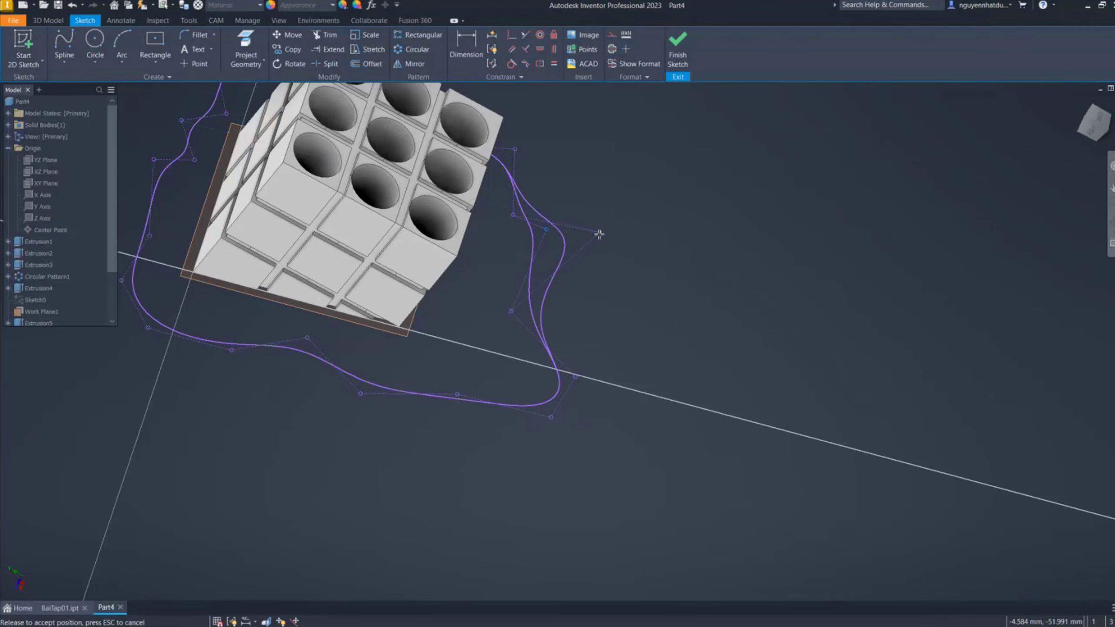
{"action": "left_click_drag", "start_coordinate": [457, 394], "coordinate": [469, 373]}
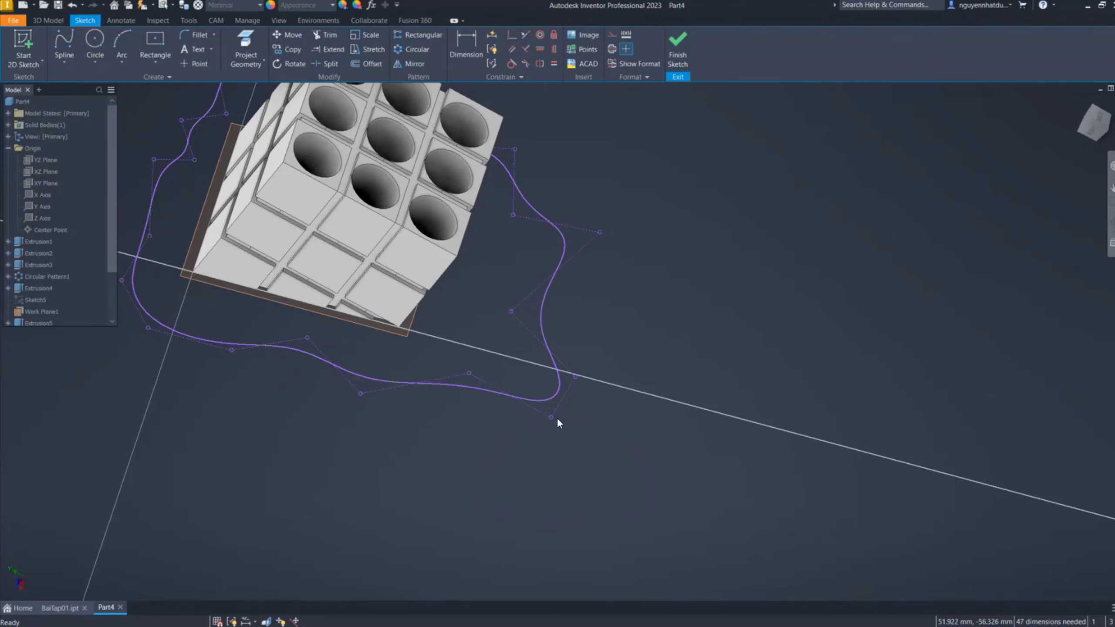
{"action": "left_click_drag", "start_coordinate": [551, 418], "coordinate": [566, 437]}
Move the left control points onto the axis line and push the right lobe and lower points outward
{"action": "middle_click_drag", "start_coordinate": [615, 308], "coordinate": [619, 452]}
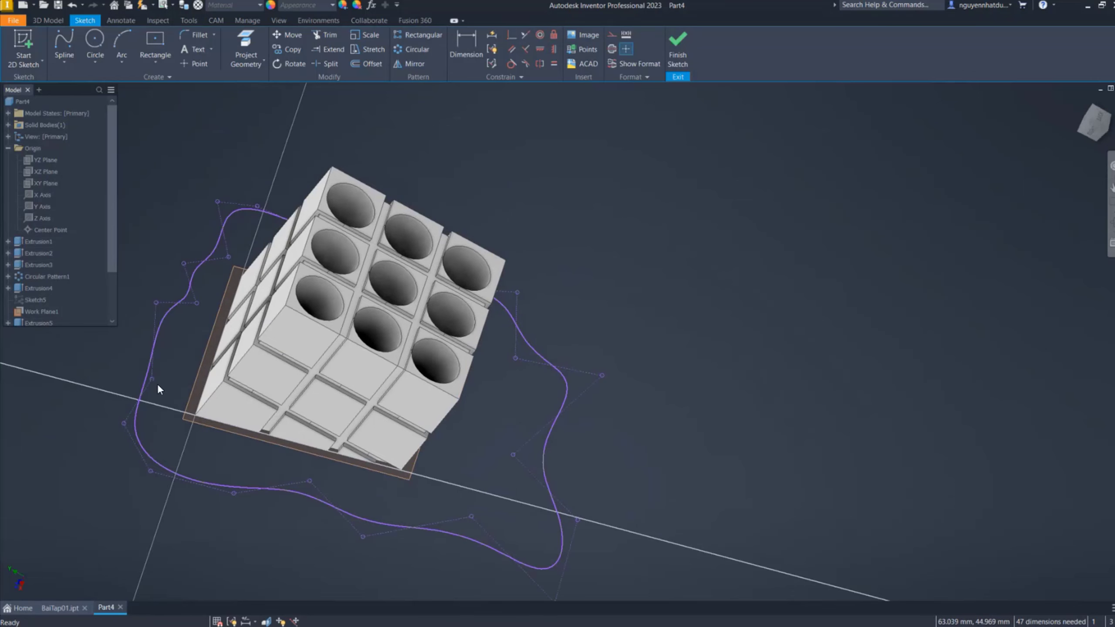
{"action": "left_click_drag", "start_coordinate": [154, 381], "coordinate": [168, 385]}
{"action": "mouse_move", "coordinate": [124, 424]}
{"action": "left_mouse_down"}
{"action": "mouse_move", "coordinate": [131, 399]}
{"action": "mouse_move", "coordinate": [175, 390]}
{"action": "left_mouse_up"}
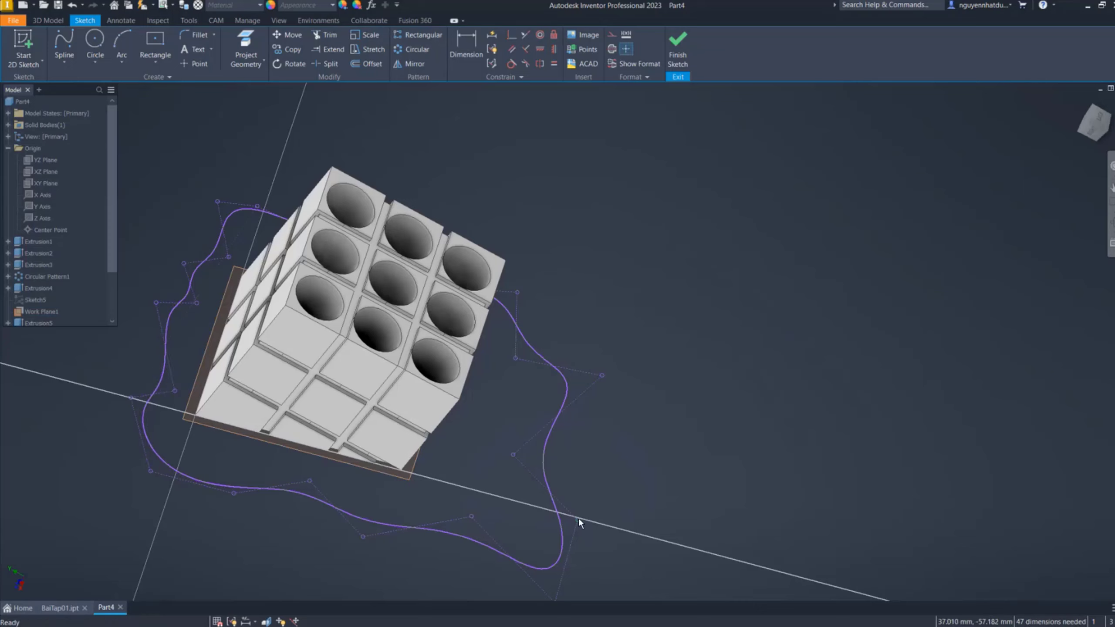
{"action": "left_click_drag", "start_coordinate": [578, 519], "coordinate": [596, 508]}
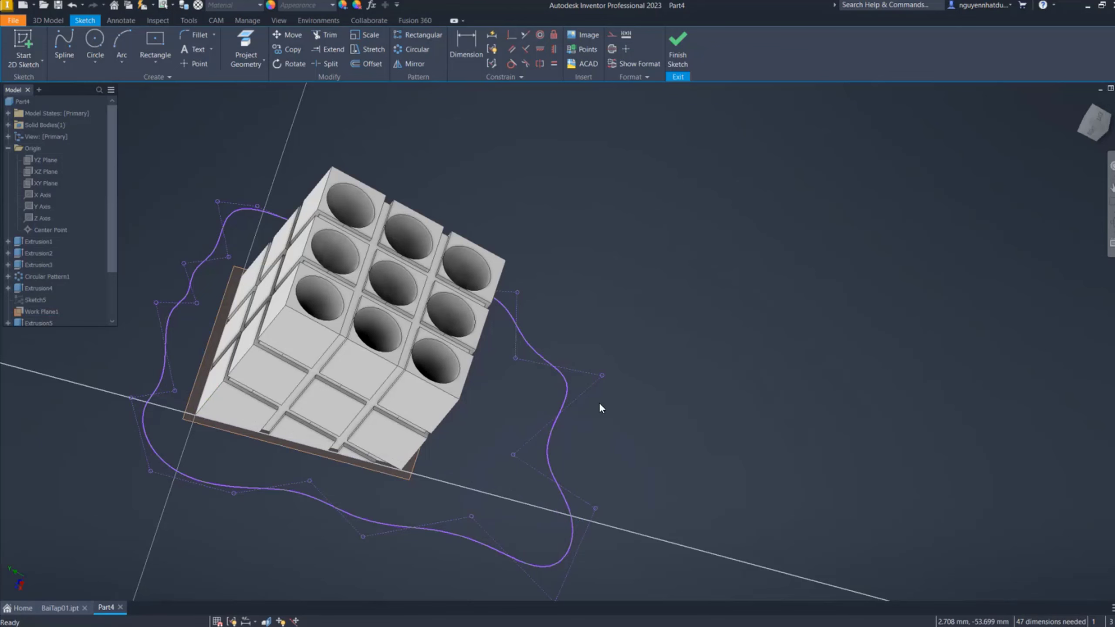
{"action": "middle_click_drag", "start_coordinate": [620, 455], "coordinate": [590, 394]}
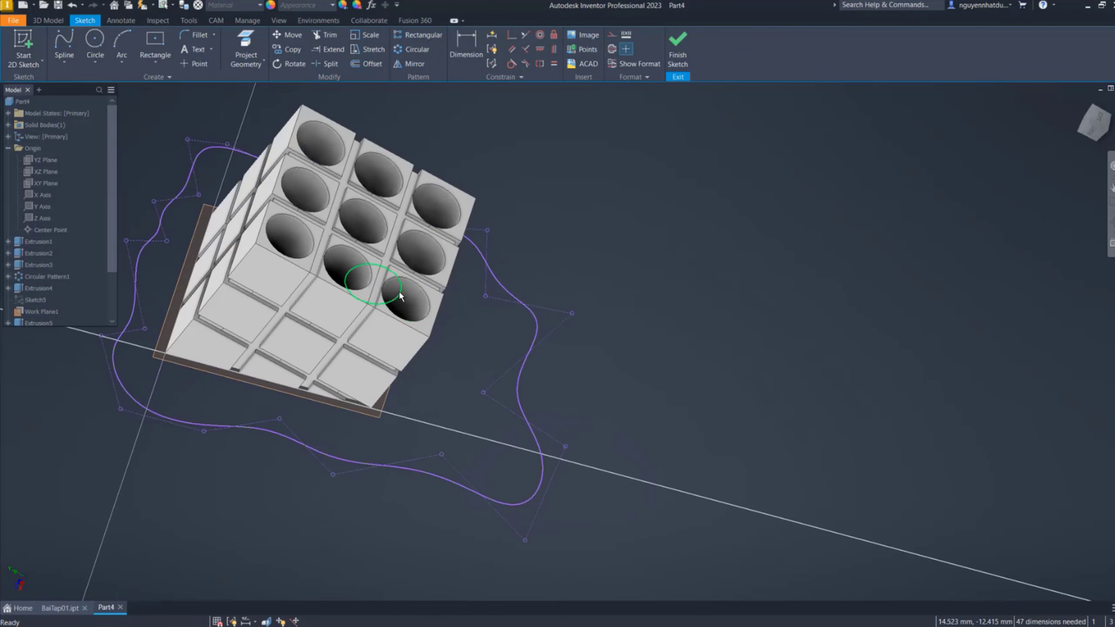
{"action": "middle_click_drag", "start_coordinate": [512, 300], "coordinate": [591, 328]}
{"action": "left_click_drag", "start_coordinate": [413, 505], "coordinate": [414, 546]}
{"action": "left_click_drag", "start_coordinate": [519, 482], "coordinate": [526, 454]}
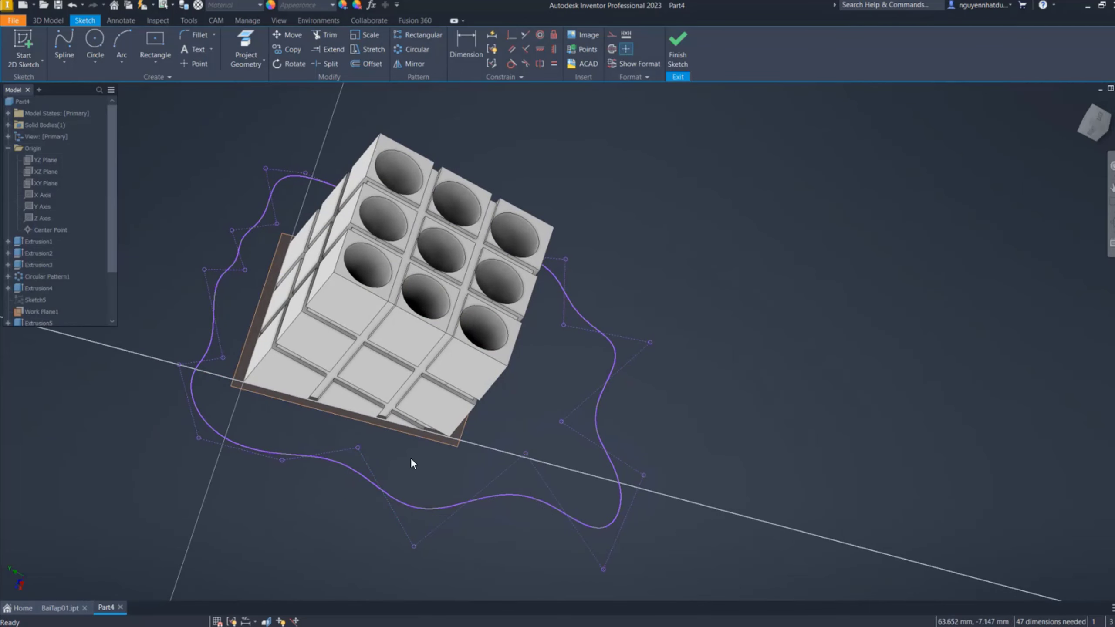
{"action": "middle_click_drag", "start_coordinate": [411, 458], "coordinate": [436, 466]}
Smooth the upper and left curves of the outline by adjusting spline points
{"action": "left_click_drag", "start_coordinate": [271, 279], "coordinate": [293, 296]}
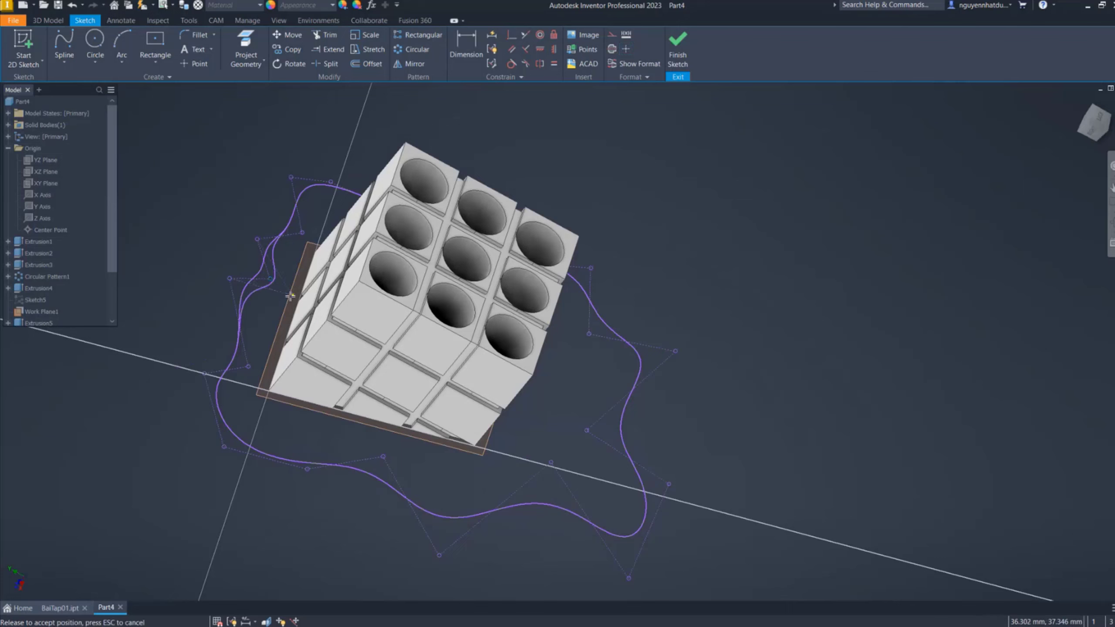
{"action": "left_click_drag", "start_coordinate": [230, 279], "coordinate": [194, 265]}
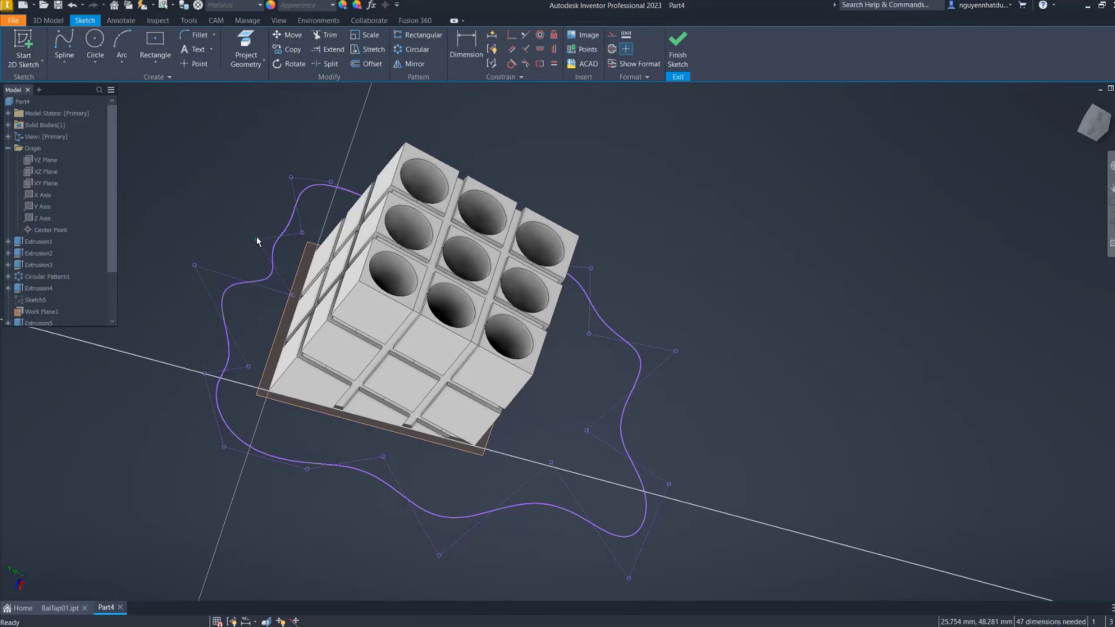
{"action": "left_click_drag", "start_coordinate": [257, 239], "coordinate": [234, 220]}
{"action": "left_click_drag", "start_coordinate": [302, 232], "coordinate": [323, 245]}
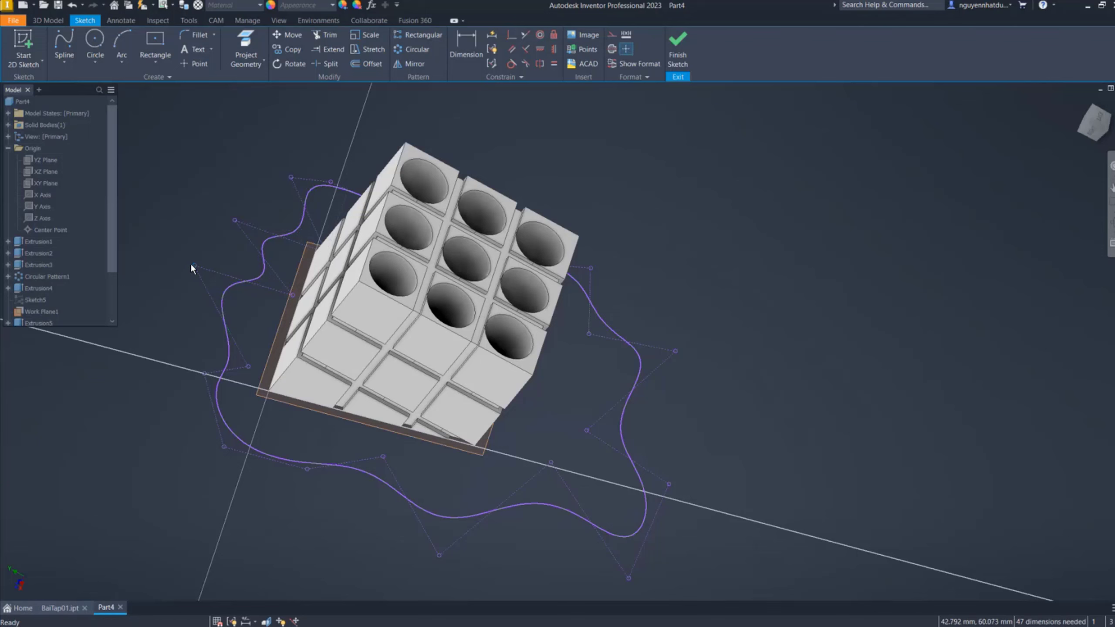
{"action": "left_click_drag", "start_coordinate": [194, 265], "coordinate": [177, 258]}
Finish the sketch and extrude the wavy outline 3 mm, joined to the cube's underside
{"action": "left_click", "coordinate": [676, 50]}
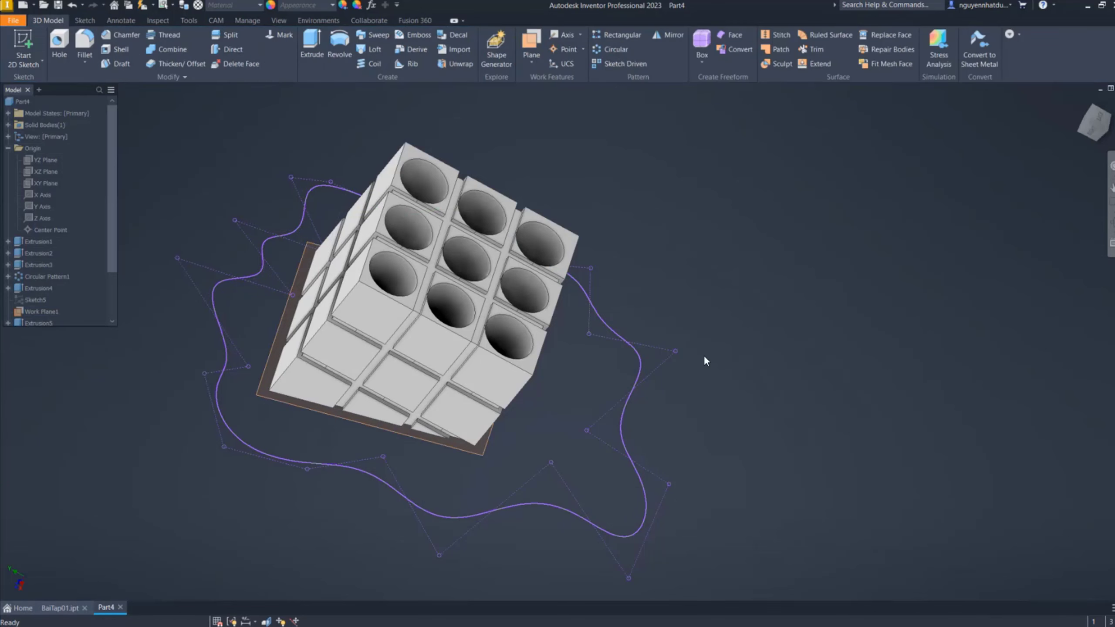
{"action": "middle_click_drag", "start_coordinate": [359, 420], "coordinate": [444, 343], "text": "shift"}
{"action": "right_click", "coordinate": [614, 162]}
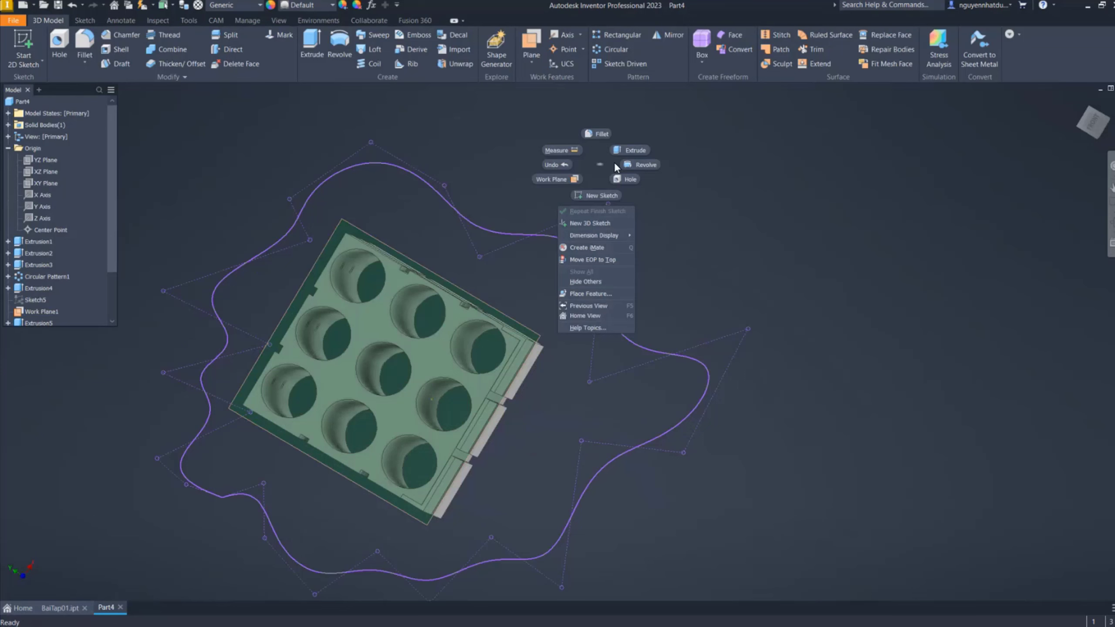
{"action": "key", "text": "e"}
{"action": "middle_click_drag", "start_coordinate": [630, 317], "coordinate": [220, 262], "text": "shift"}
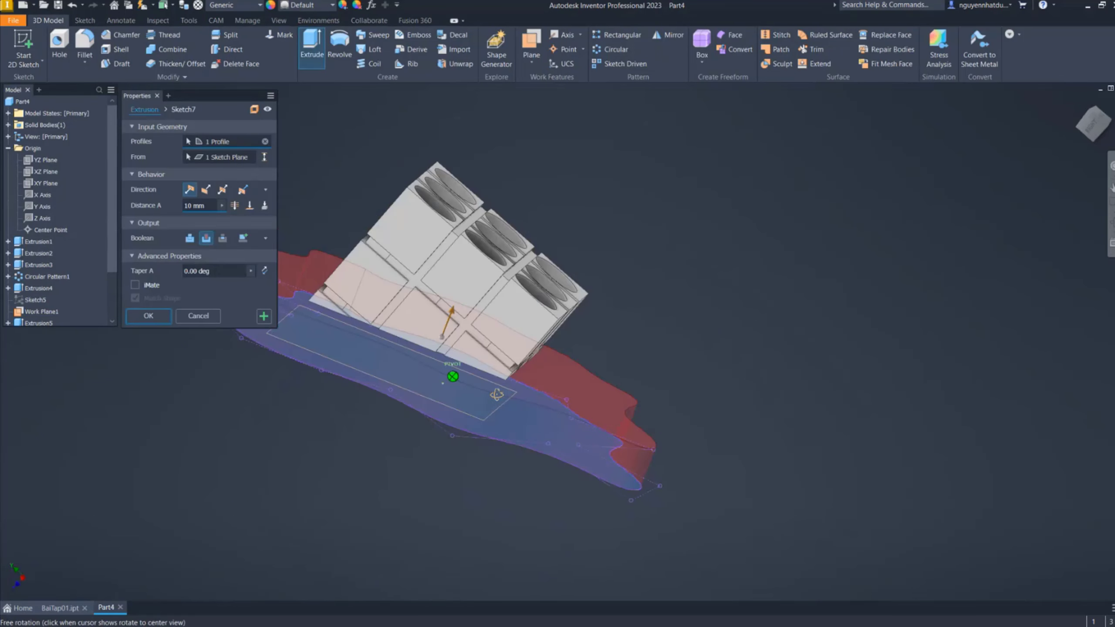
{"action": "left_click", "coordinate": [188, 238]}
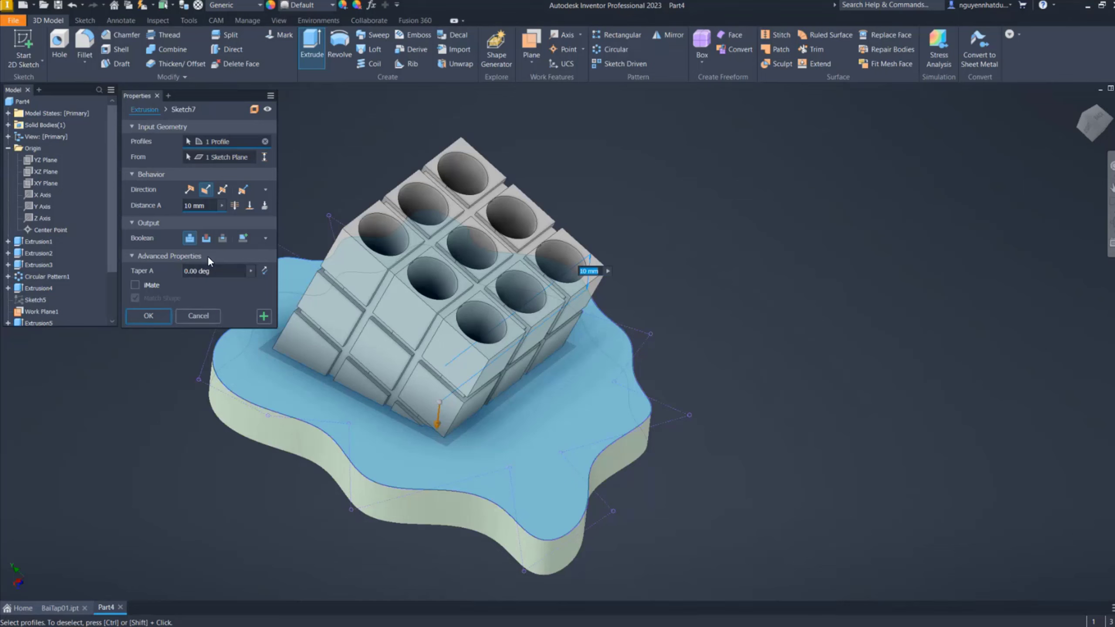
{"action": "type", "text": "3"}
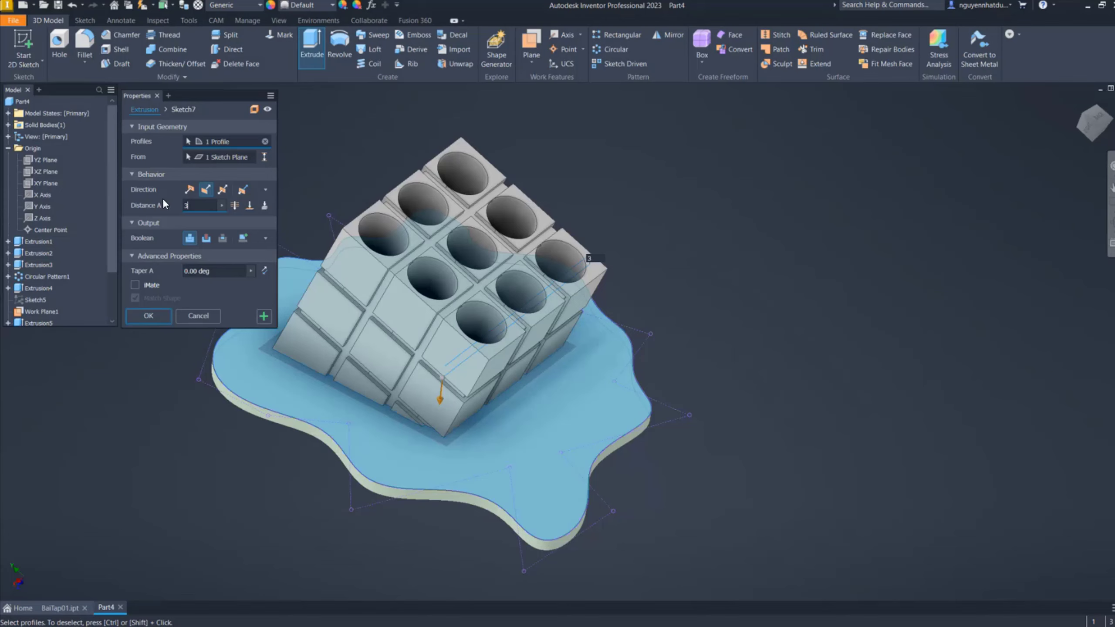
{"action": "left_click", "coordinate": [145, 315]}
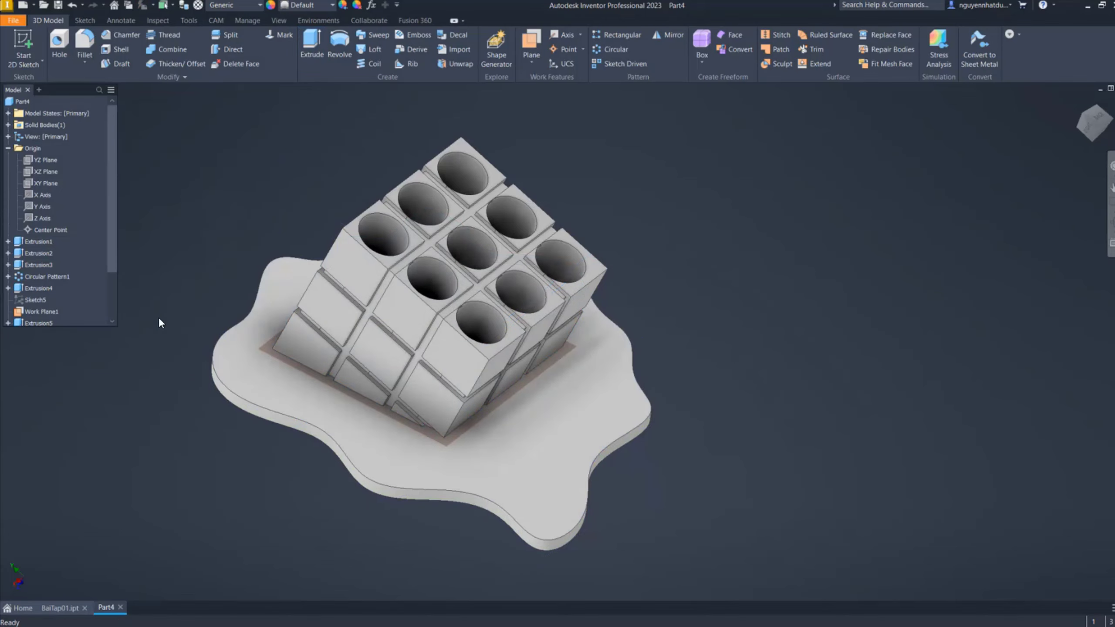
{"action": "right_click", "coordinate": [43, 312]}
Hide Work Plane1 and round the base plate's outer edge with a 2 mm fillet
{"action": "left_click", "coordinate": [77, 391]}
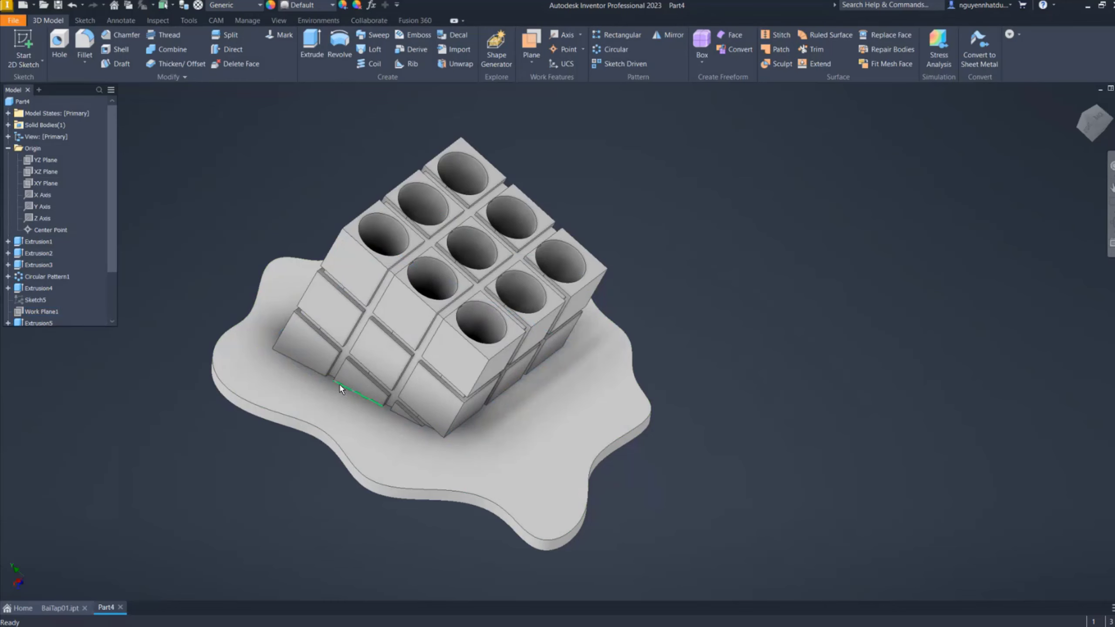
{"action": "mouse_move", "coordinate": [508, 469]}
{"action": "middle_mouse_down", "text": "shift"}
{"action": "mouse_move", "coordinate": [437, 419]}
{"action": "mouse_move", "coordinate": [406, 423]}
{"action": "mouse_move", "coordinate": [398, 440]}
{"action": "middle_mouse_up", "text": "shift"}
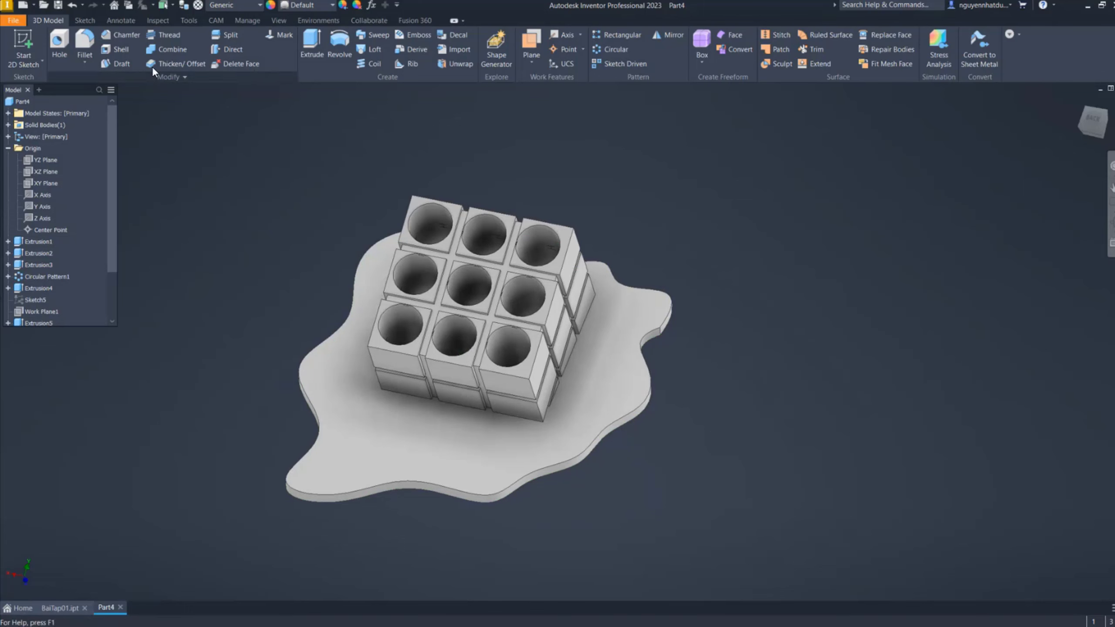
{"action": "left_click", "coordinate": [94, 38]}
{"action": "left_click", "coordinate": [290, 460]}
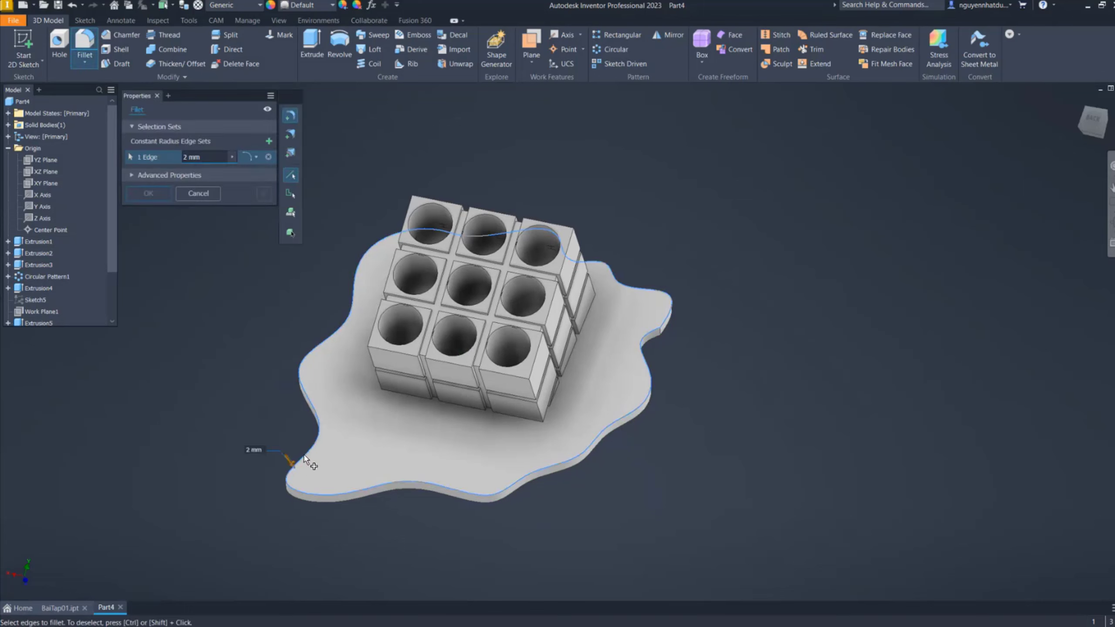
{"action": "left_click", "coordinate": [144, 198]}
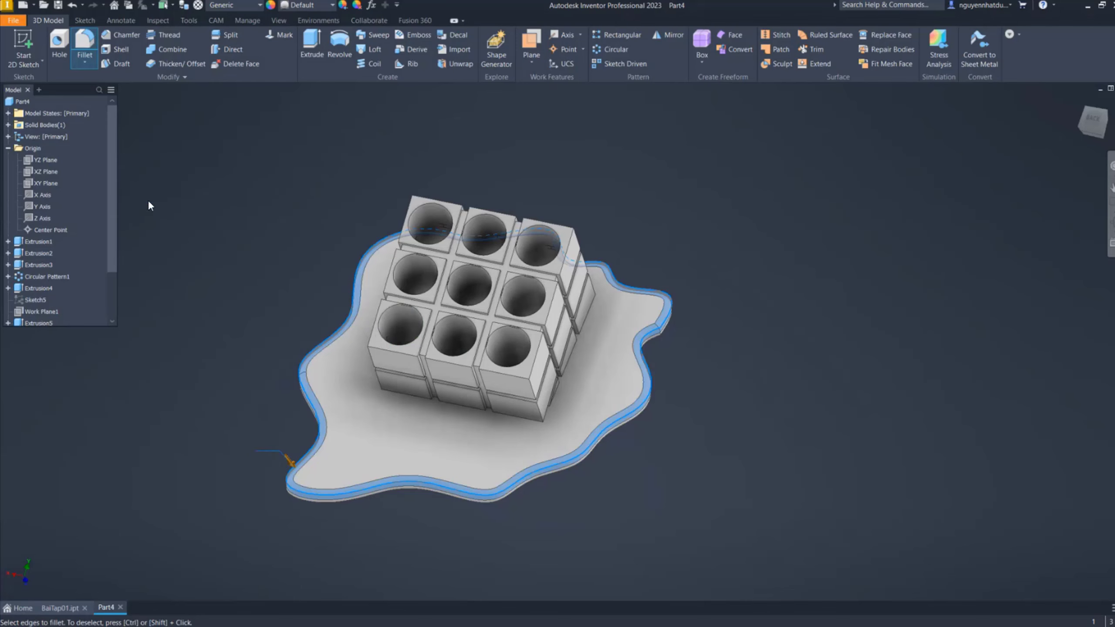
{"action": "mouse_move", "coordinate": [443, 443]}
{"action": "middle_mouse_down", "text": "shift"}
{"action": "mouse_move", "coordinate": [505, 414]}
{"action": "mouse_move", "coordinate": [488, 463]}
{"action": "mouse_move", "coordinate": [577, 431]}
{"action": "middle_mouse_up", "text": "shift"}
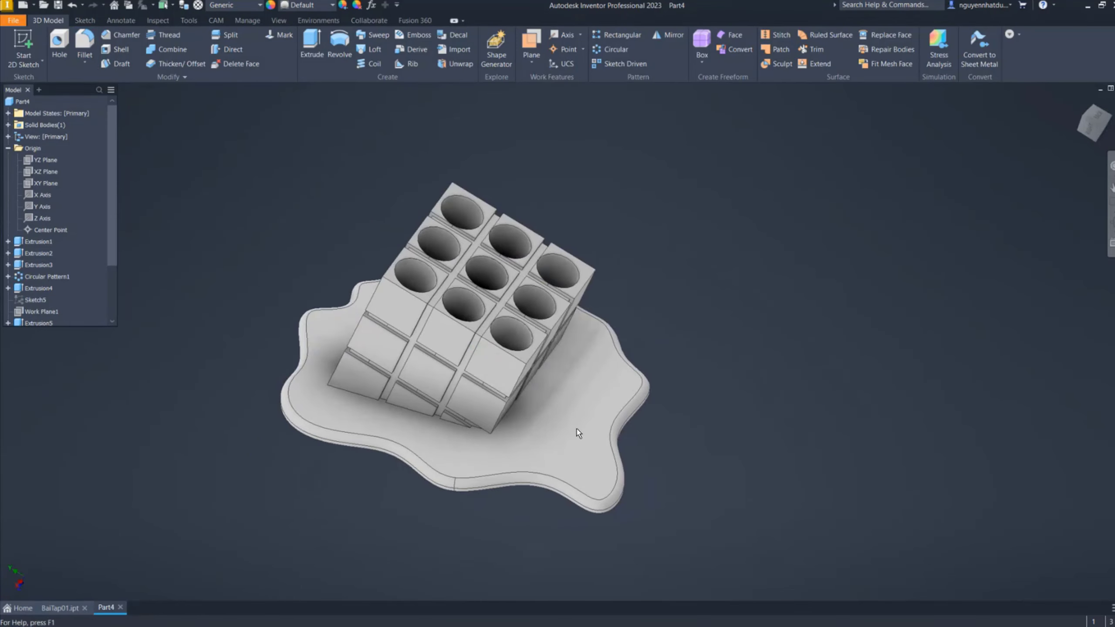
Set the part material to LCP Plastic, then orbit to inspect the holed top
{"action": "key", "text": "F6"}
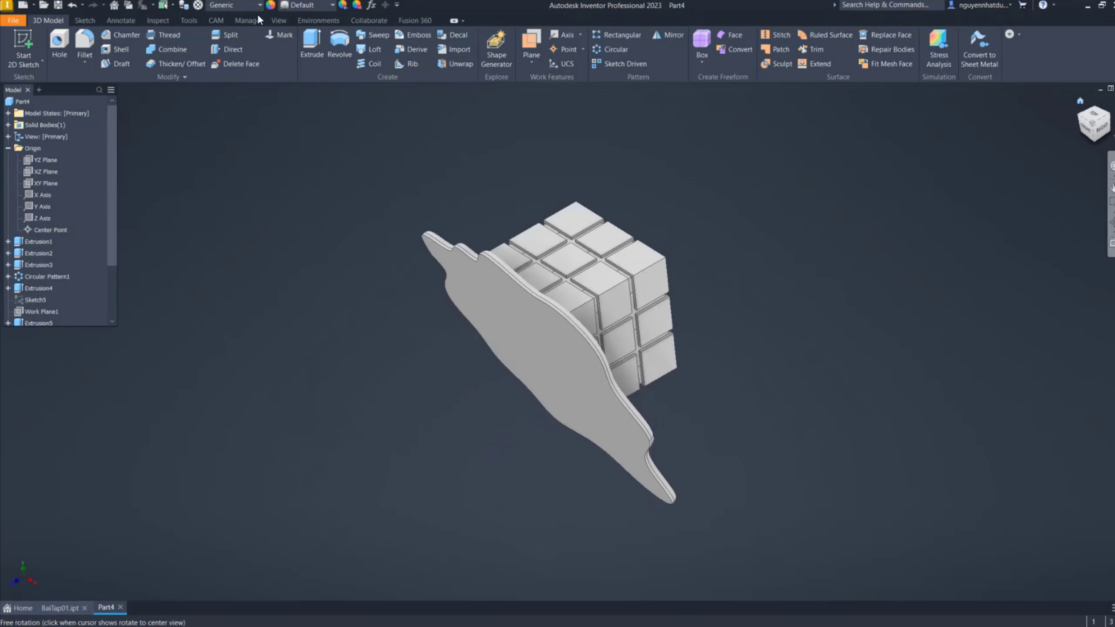
{"action": "left_click", "coordinate": [254, 4]}
{"action": "scroll", "coordinate": [248, 188], "scroll_direction": "up", "scroll_amount": 3}
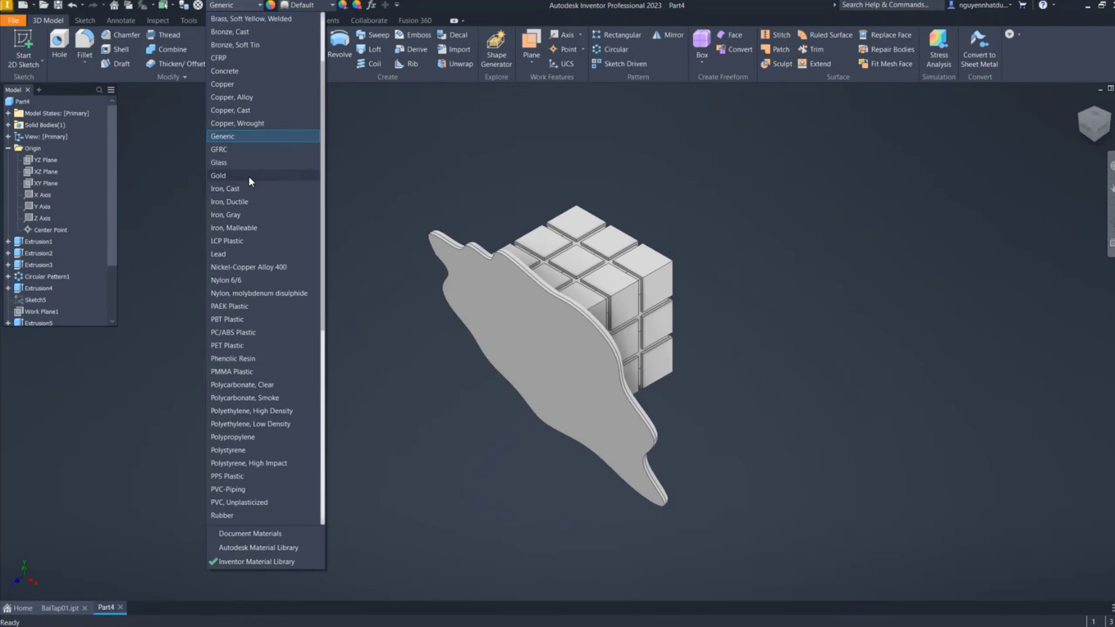
{"action": "scroll", "coordinate": [249, 176], "scroll_direction": "up", "scroll_amount": 3}
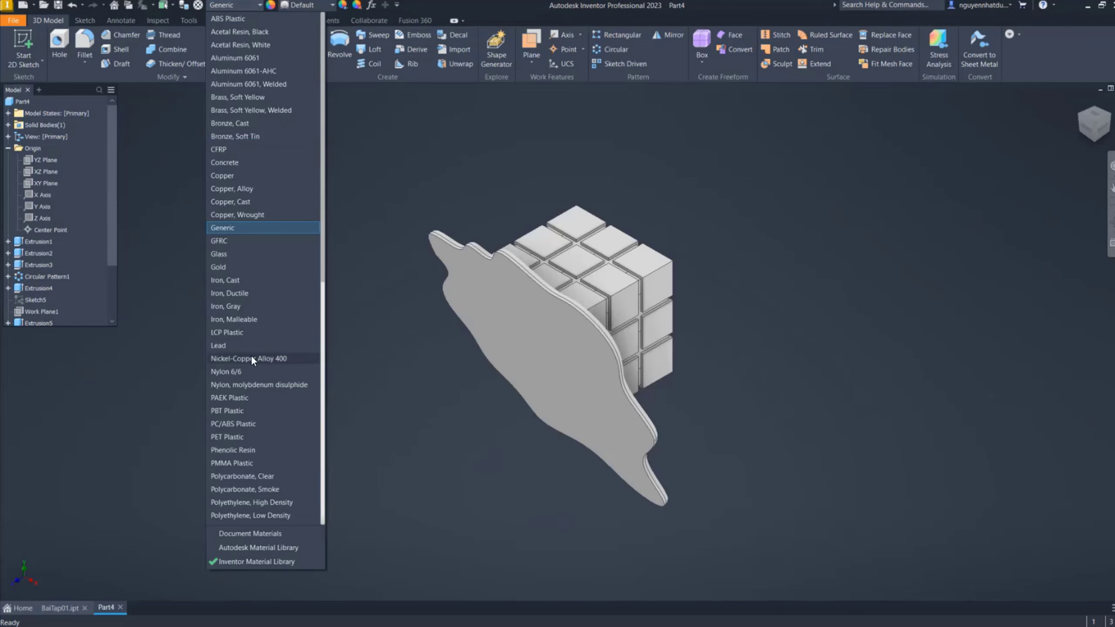
{"action": "left_click", "coordinate": [255, 332]}
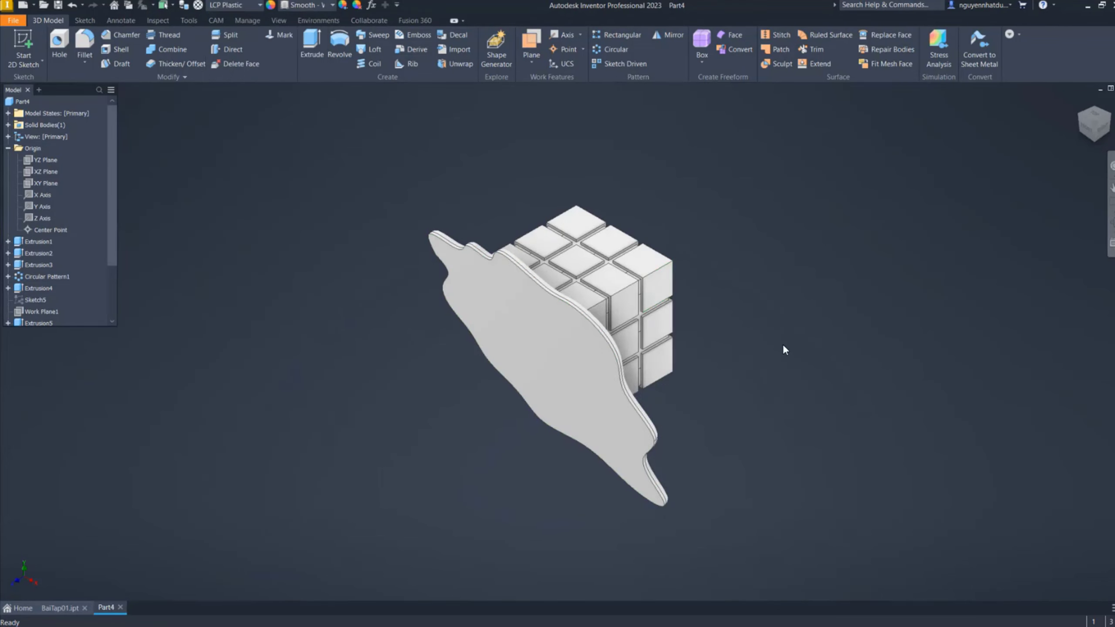
{"action": "mouse_move", "coordinate": [783, 348]}
{"action": "middle_mouse_down", "text": "shift"}
{"action": "mouse_move", "coordinate": [418, 373]}
{"action": "mouse_move", "coordinate": [839, 237]}
{"action": "middle_mouse_up", "text": "shift"}
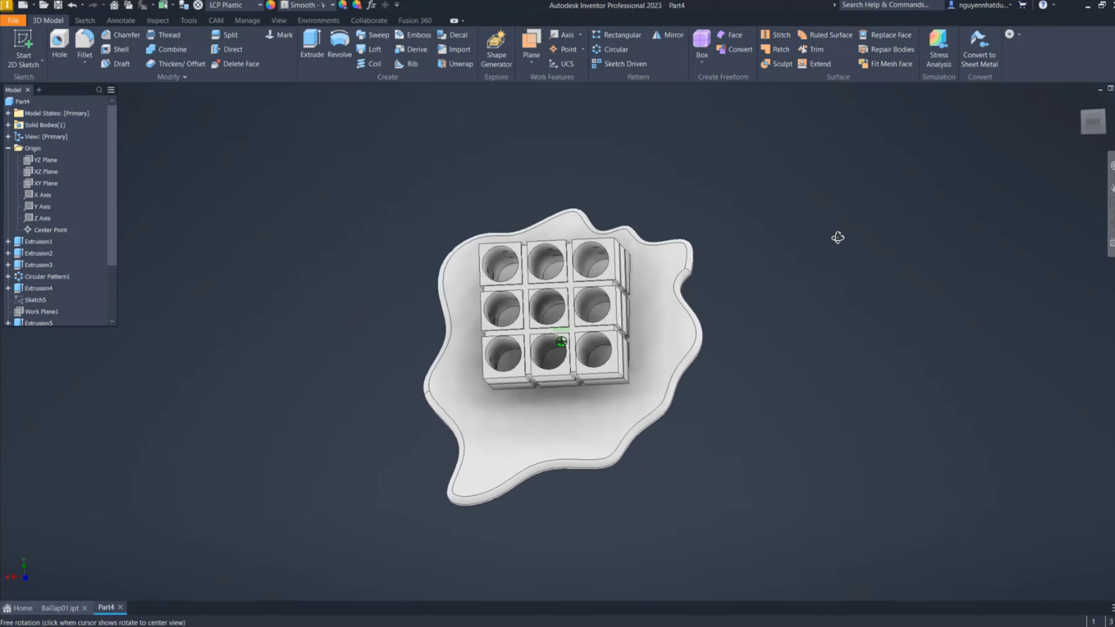
{"action": "middle_click_drag", "start_coordinate": [704, 346], "coordinate": [642, 279], "text": "shift"}
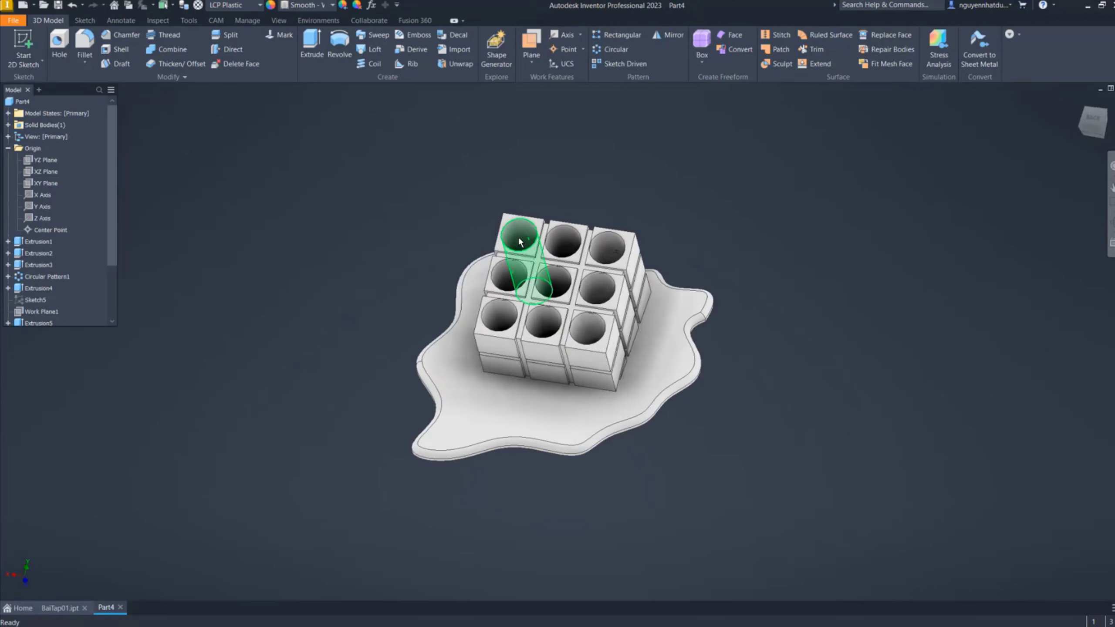
{"action": "scroll", "coordinate": [522, 239], "scroll_direction": "up", "scroll_amount": 5}
{"action": "scroll", "coordinate": [525, 239], "scroll_direction": "down", "scroll_amount": 4}
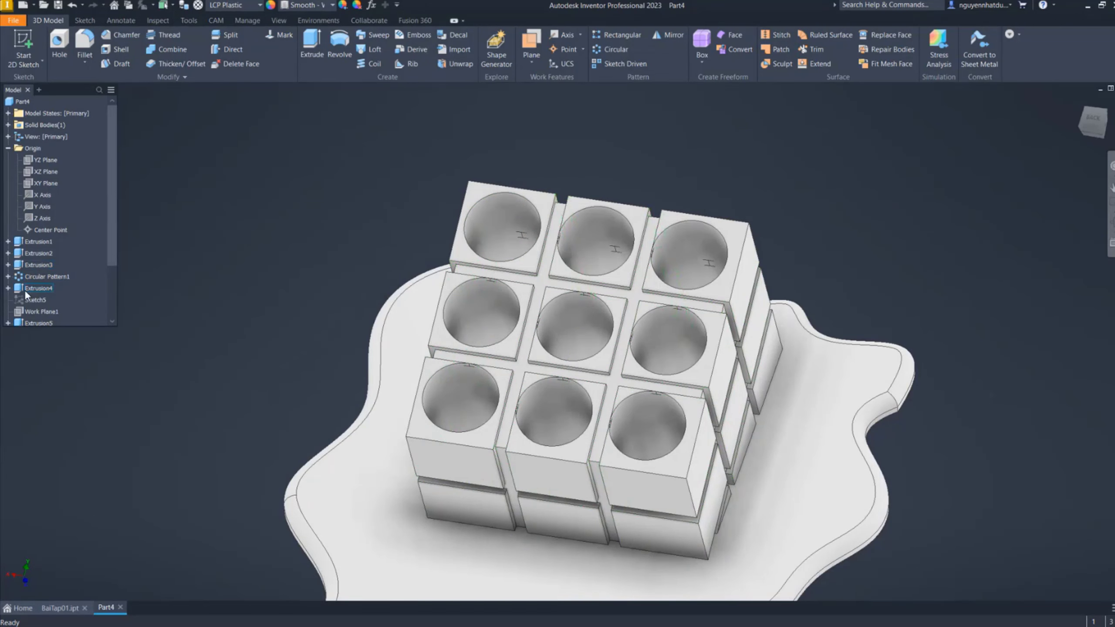
Edit the Hole1 feature, changing its depth from 12 mm to 11 mm
{"action": "scroll", "coordinate": [24, 289], "scroll_direction": "down", "scroll_amount": 2}
{"action": "left_click", "coordinate": [27, 268]}
{"action": "right_click", "coordinate": [29, 269]}
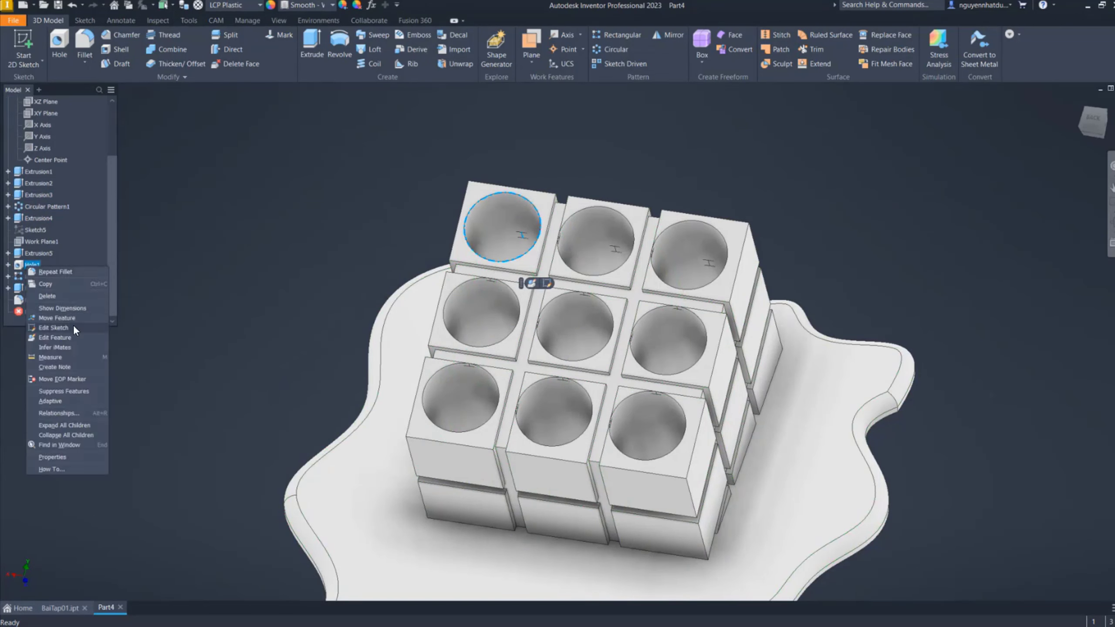
{"action": "left_click", "coordinate": [72, 338]}
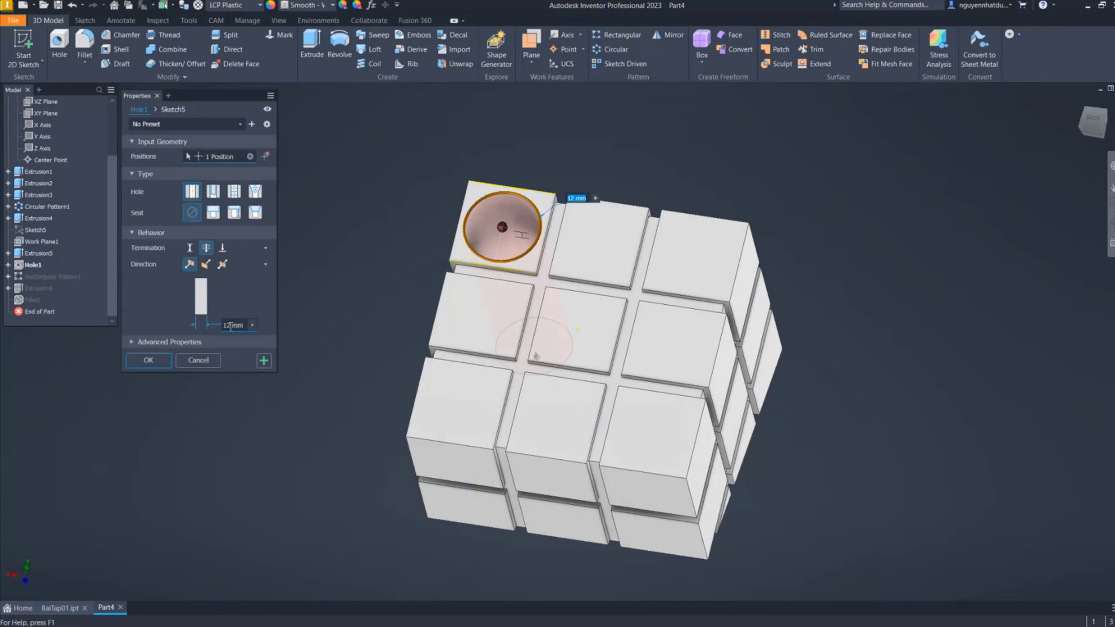
{"action": "double_click", "coordinate": [241, 325]}
{"action": "type", "text": "11"}
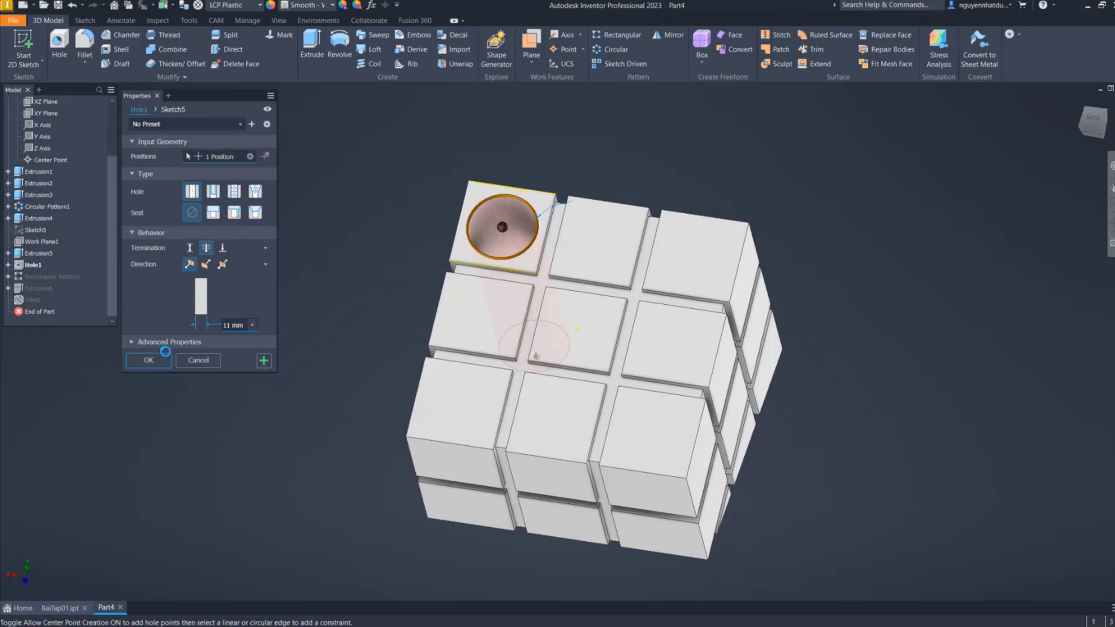
{"action": "left_click", "coordinate": [147, 361]}
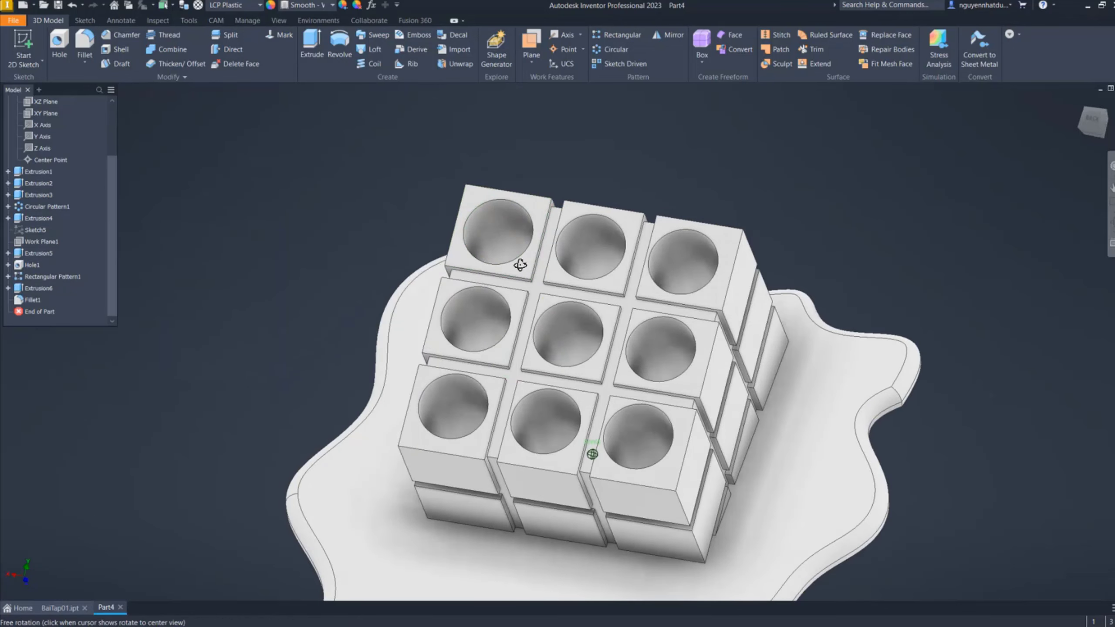
Override the whole body's colour with a darkened salmon red, about R214 G25 B0
{"action": "middle_click_drag", "start_coordinate": [546, 262], "coordinate": [498, 291], "text": "shift"}
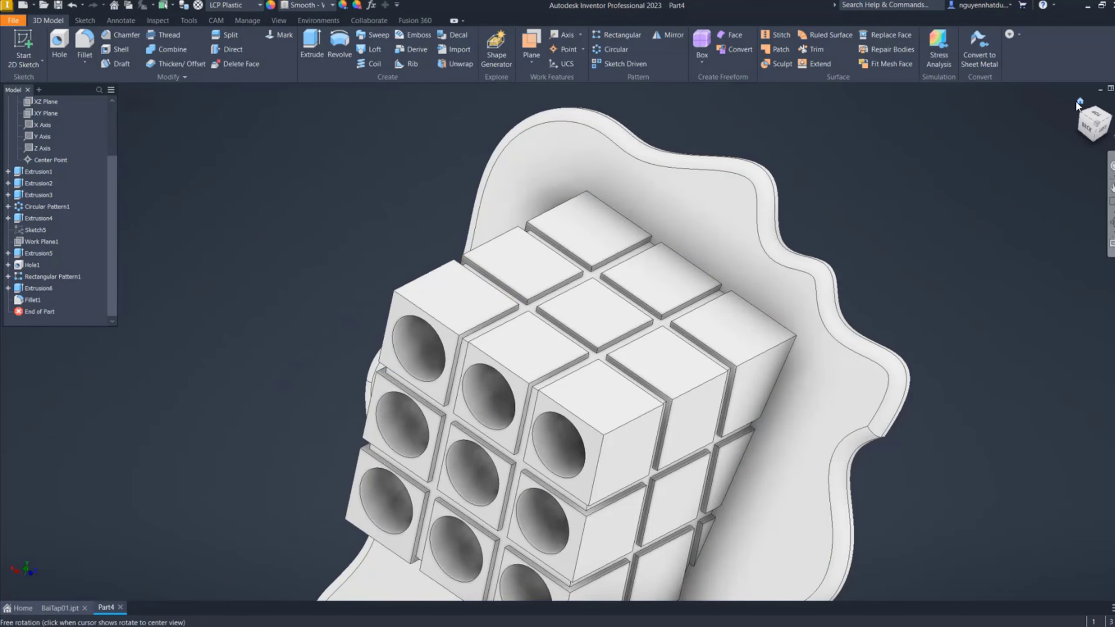
{"action": "left_click", "coordinate": [1077, 101]}
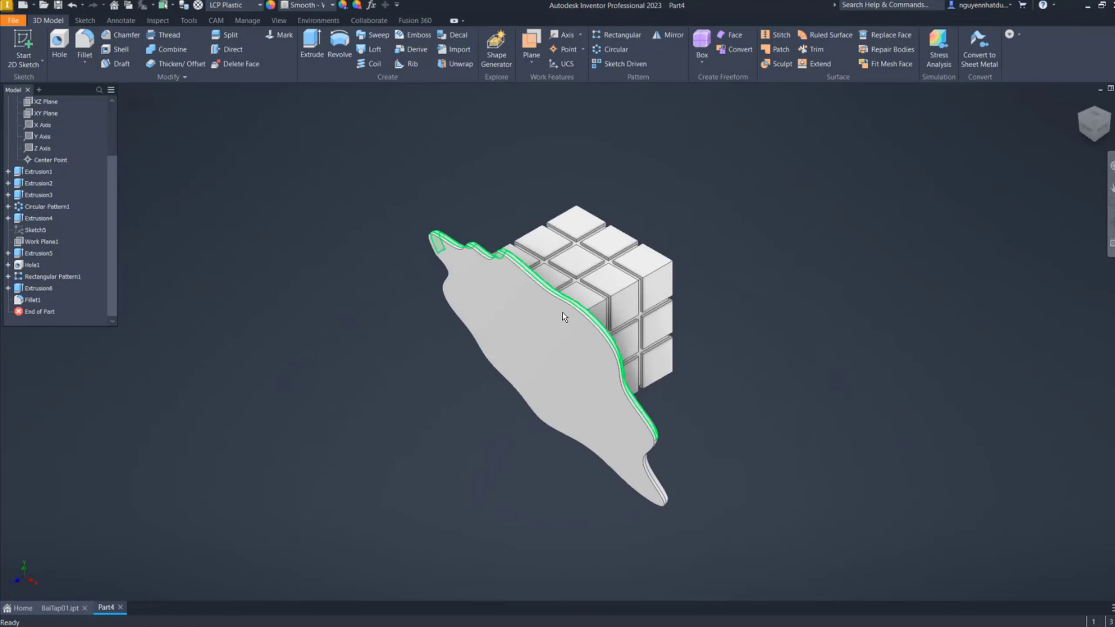
{"action": "middle_click_drag", "start_coordinate": [566, 316], "coordinate": [400, 330], "text": "shift"}
{"action": "left_click", "coordinate": [343, 5]}
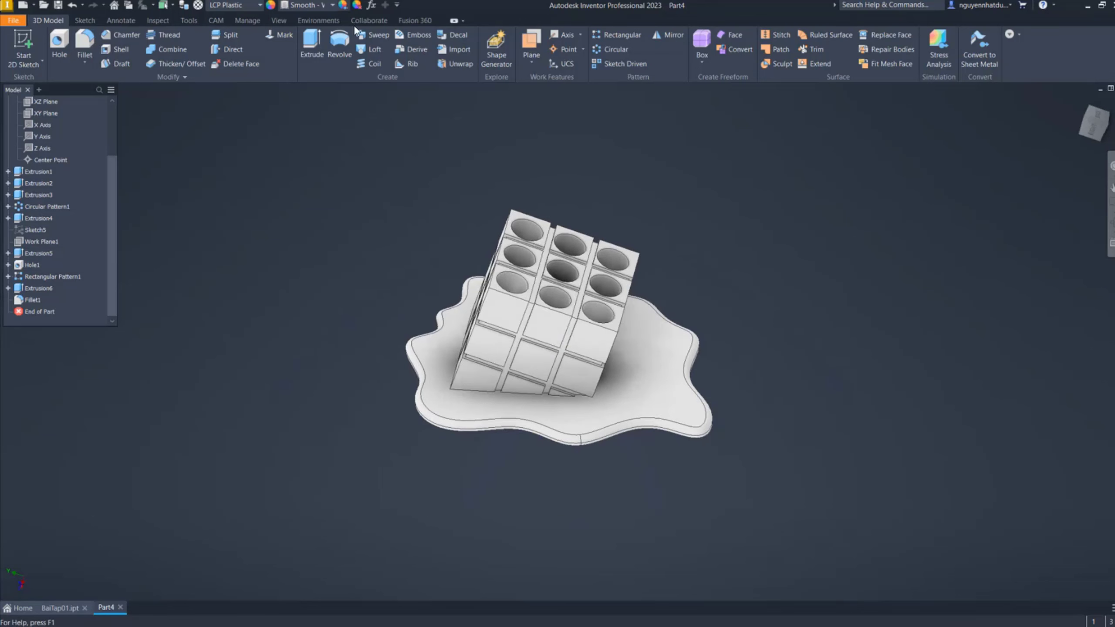
{"action": "left_click", "coordinate": [517, 285]}
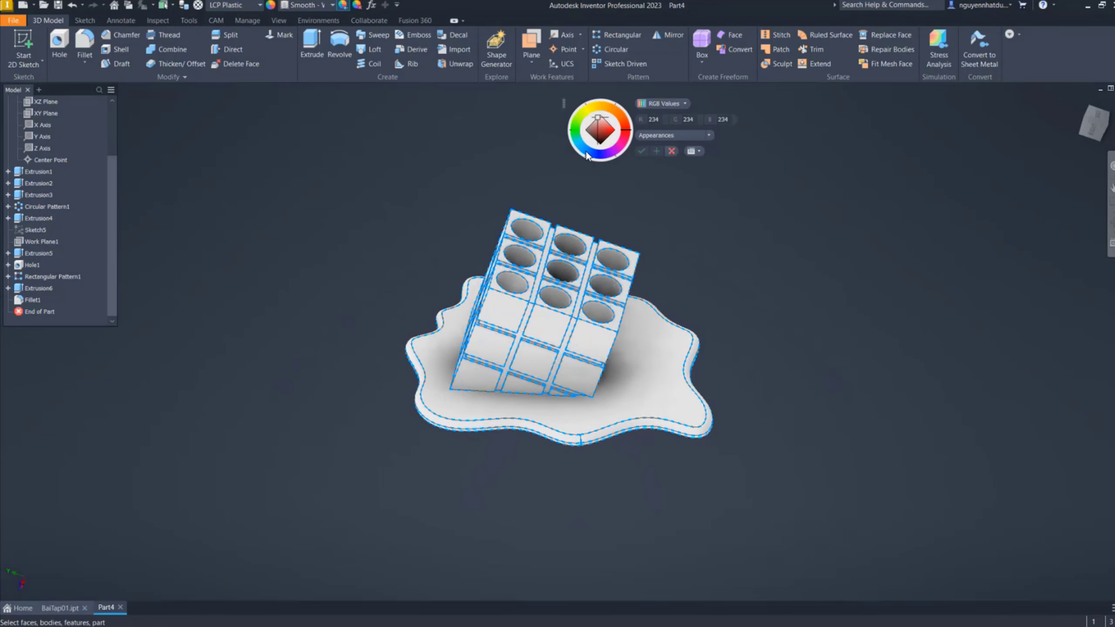
{"action": "left_click", "coordinate": [627, 125]}
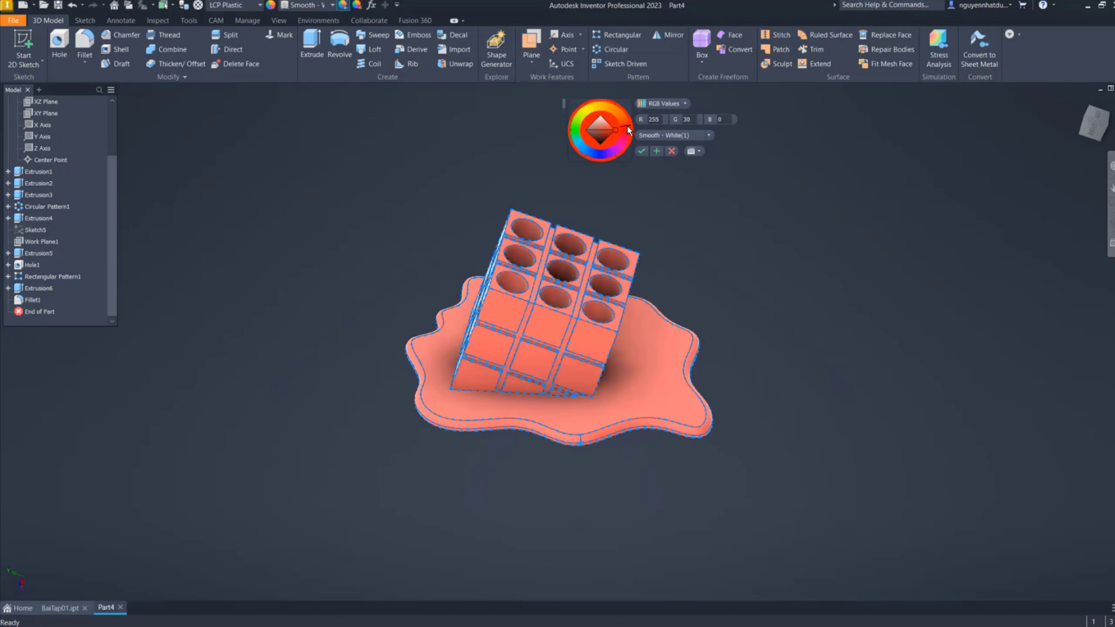
{"action": "left_click_drag", "start_coordinate": [610, 124], "coordinate": [626, 123]}
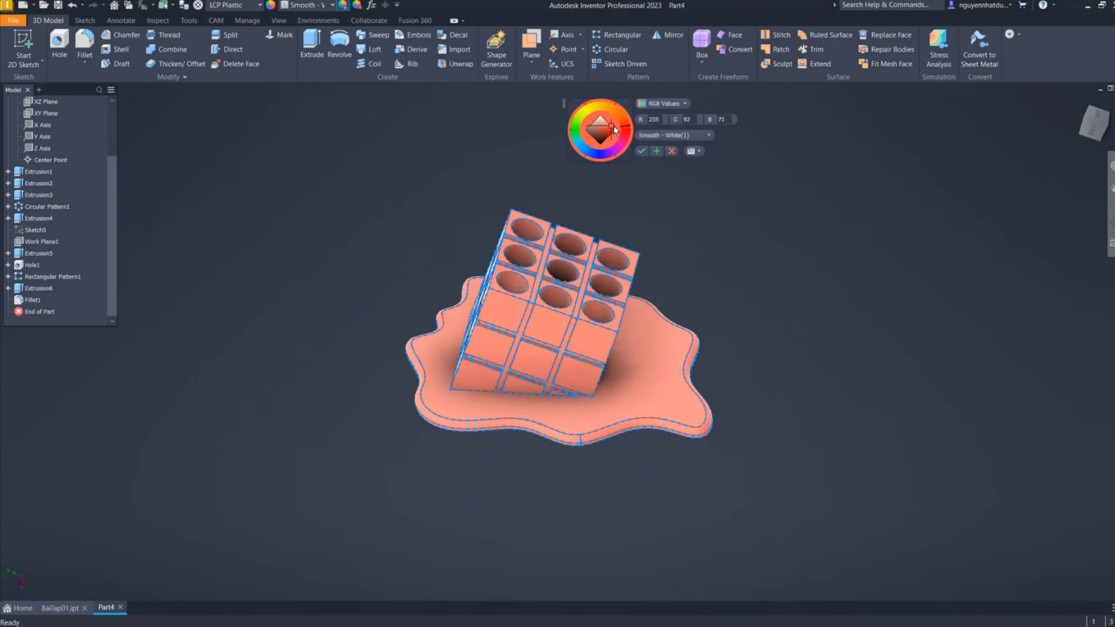
{"action": "left_click", "coordinate": [642, 151]}
{"action": "mouse_move", "coordinate": [936, 335]}
{"action": "middle_mouse_down", "text": "shift"}
{"action": "mouse_move", "coordinate": [841, 373]}
{"action": "mouse_move", "coordinate": [895, 331]}
{"action": "middle_mouse_up", "text": "shift"}
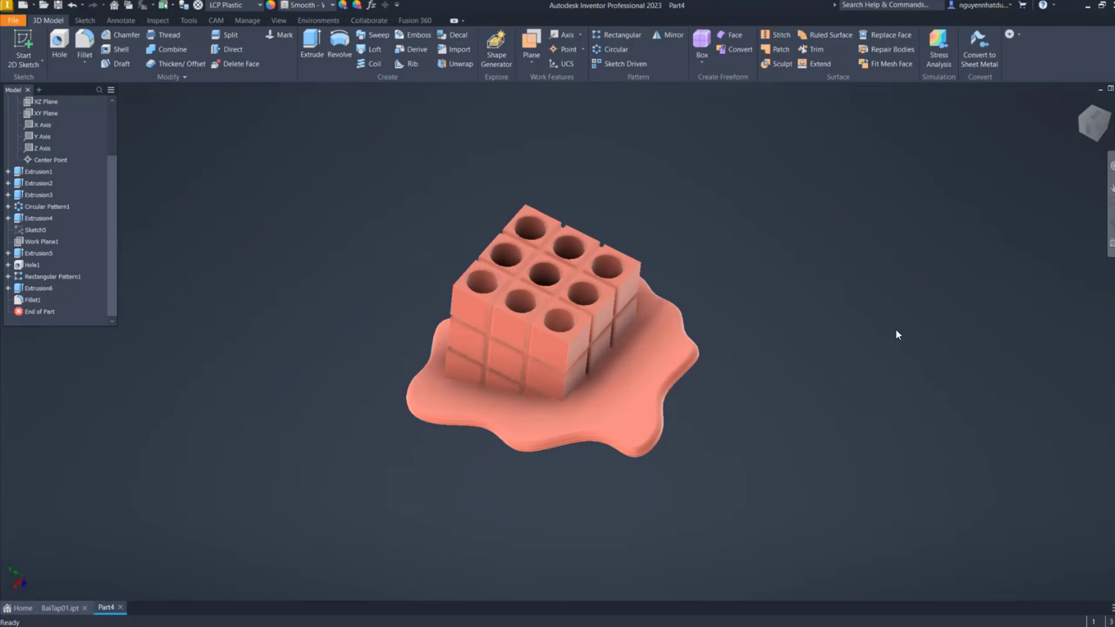
{"action": "mouse_move", "coordinate": [739, 495]}
{"action": "middle_mouse_down", "text": "shift"}
{"action": "mouse_move", "coordinate": [688, 413]}
{"action": "mouse_move", "coordinate": [378, 488]}
{"action": "mouse_move", "coordinate": [381, 443]}
{"action": "middle_mouse_up", "text": "shift"}
Save the part as BaiTap02.ipt, correcting the mistyped file name
{"action": "key", "text": "ctrl+s"}
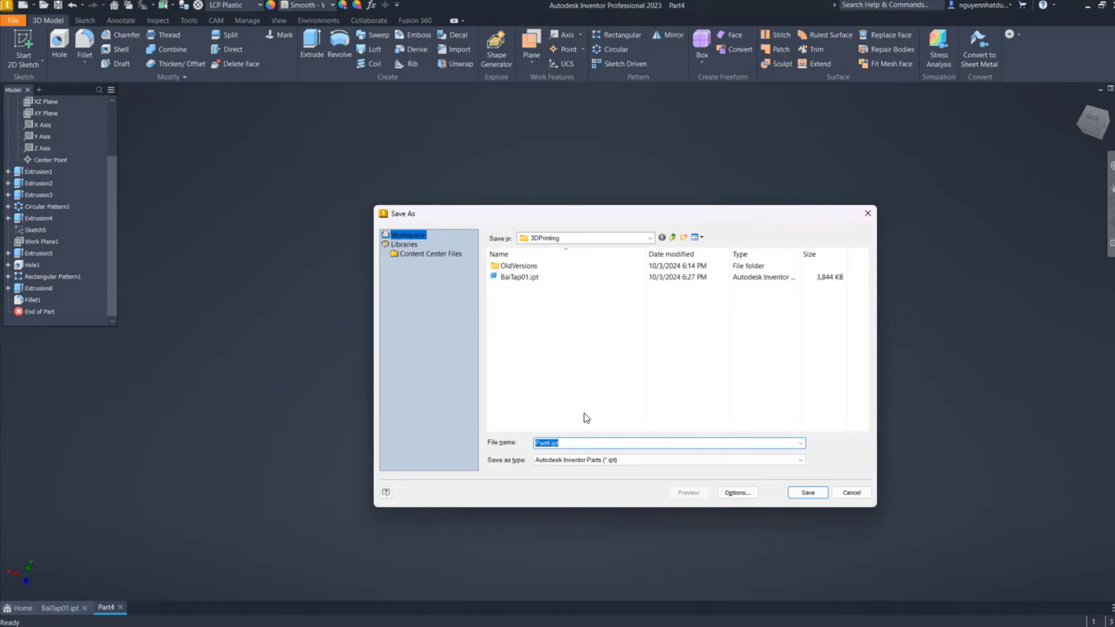
{"action": "type", "text": "BaiTap"}
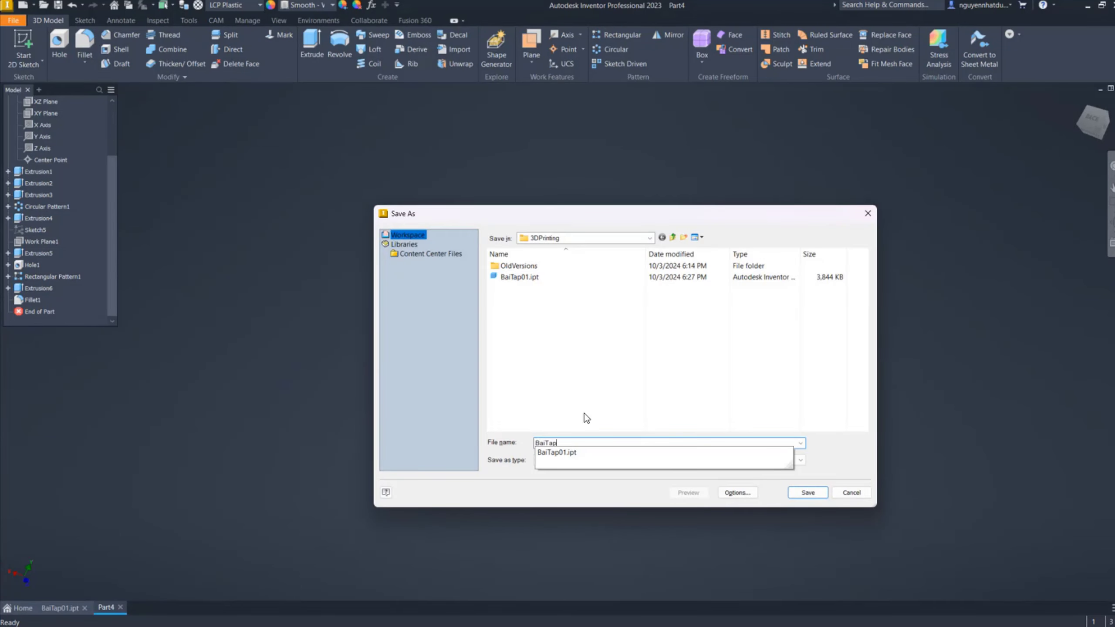
{"action": "type", "text": "2"}
{"action": "key", "text": "BackSpace"}
{"action": "type", "text": "02"}
{"action": "left_click", "coordinate": [799, 492]}
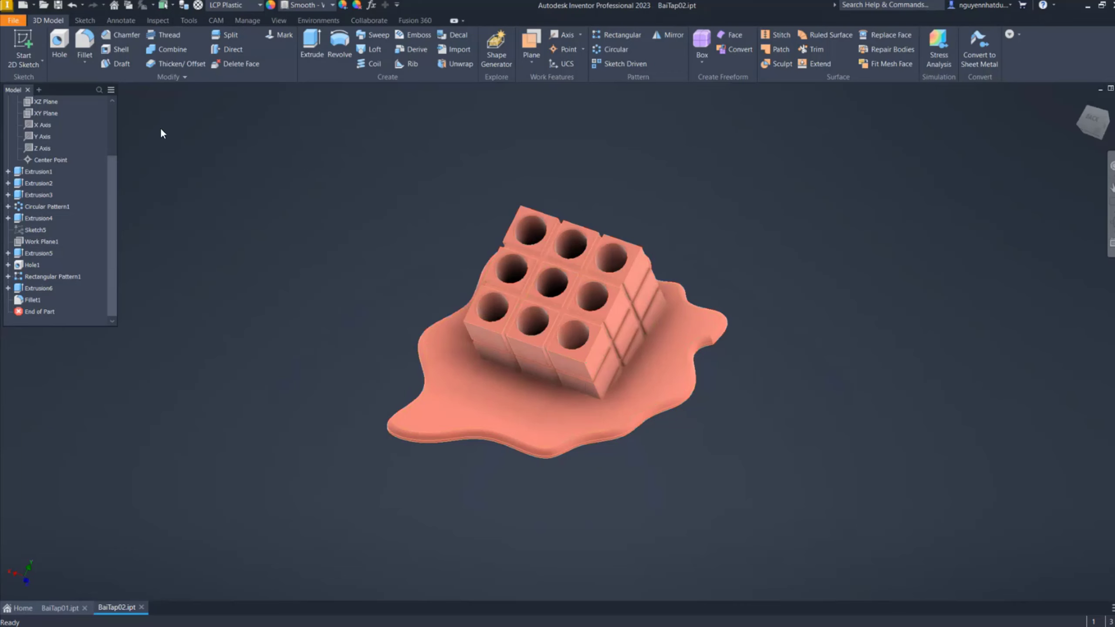
{"action": "left_click", "coordinate": [13, 21]}
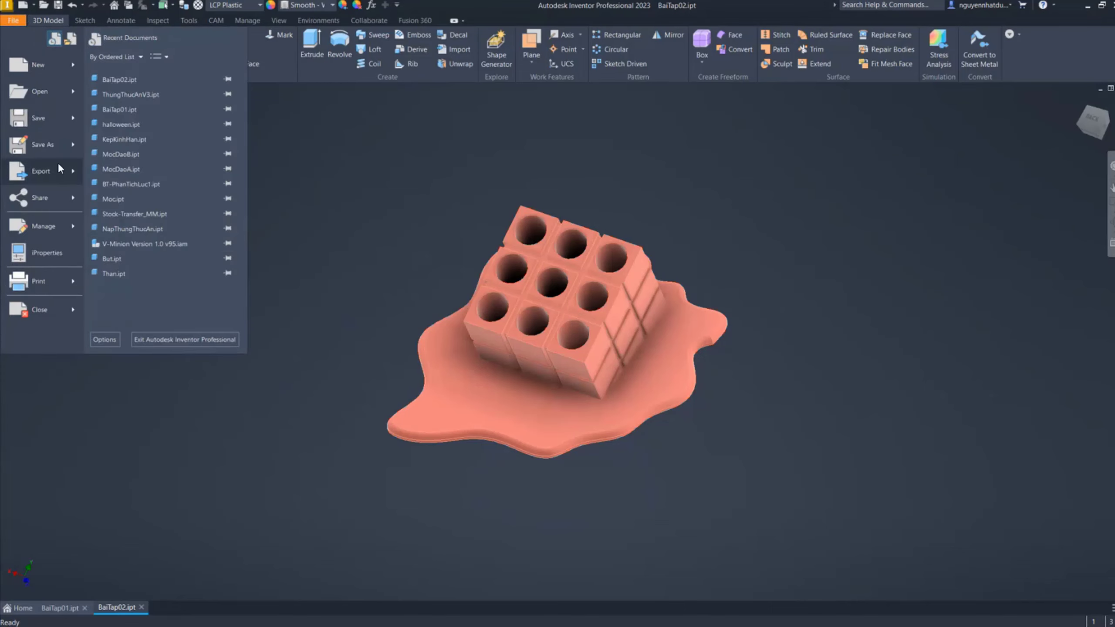
{"action": "mouse_move", "coordinate": [73, 146]}
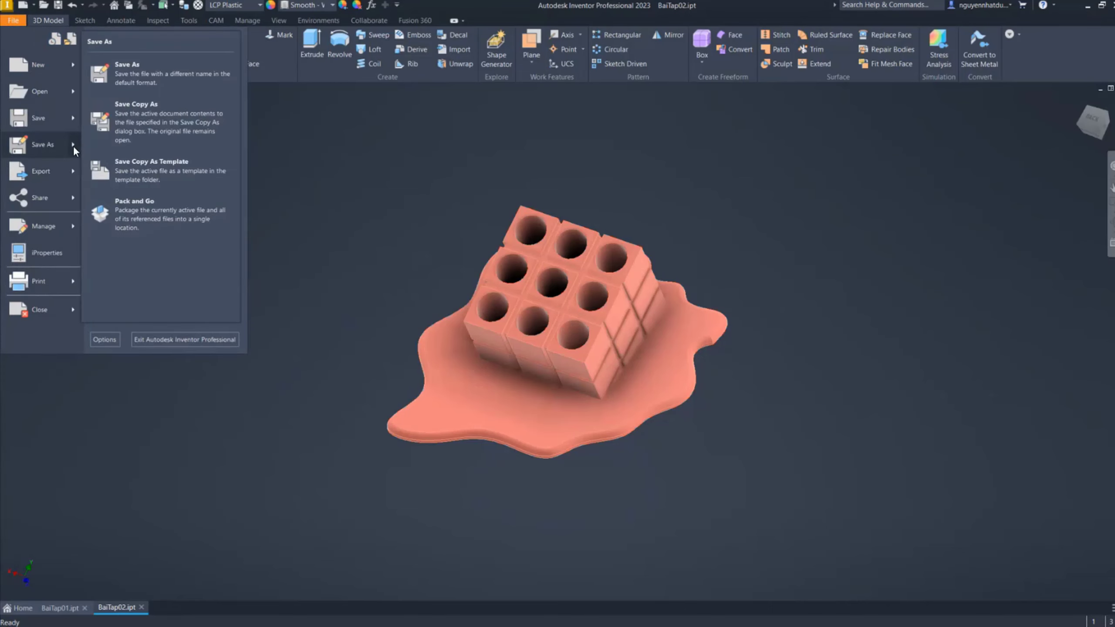
{"action": "left_click", "coordinate": [185, 123]}
{"action": "left_click", "coordinate": [683, 464]}
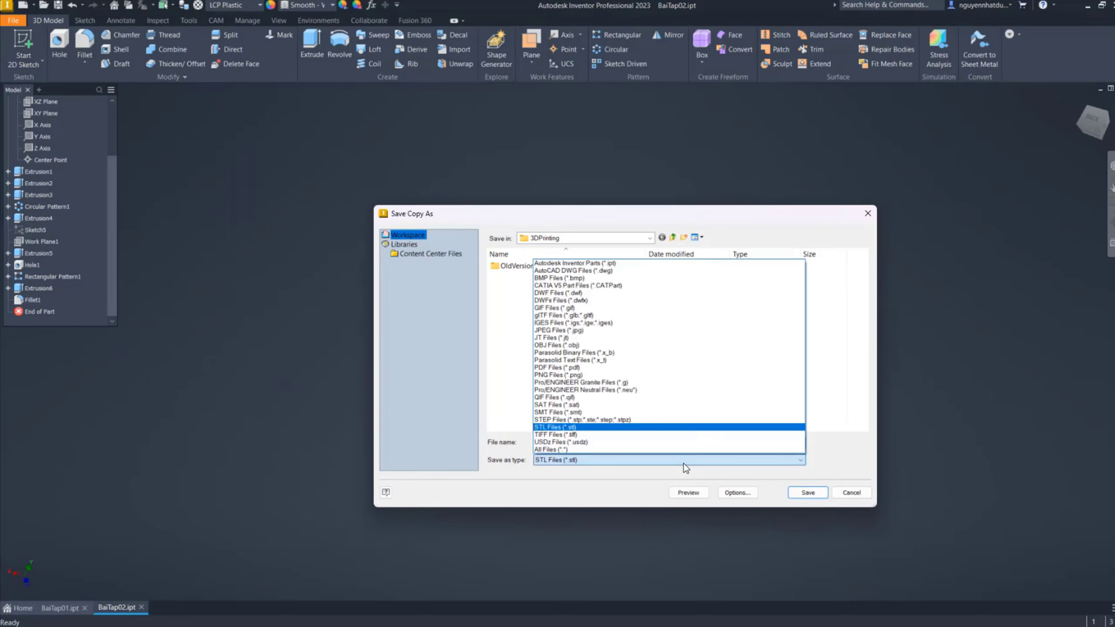
{"action": "left_click", "coordinate": [683, 465]}
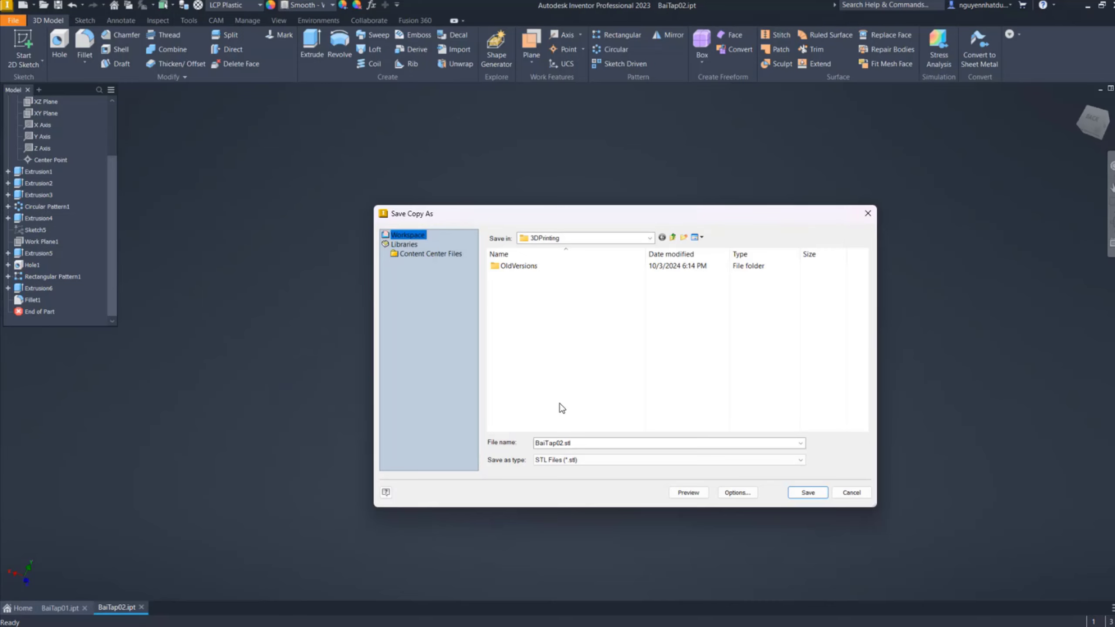
{"action": "left_click", "coordinate": [867, 213]}
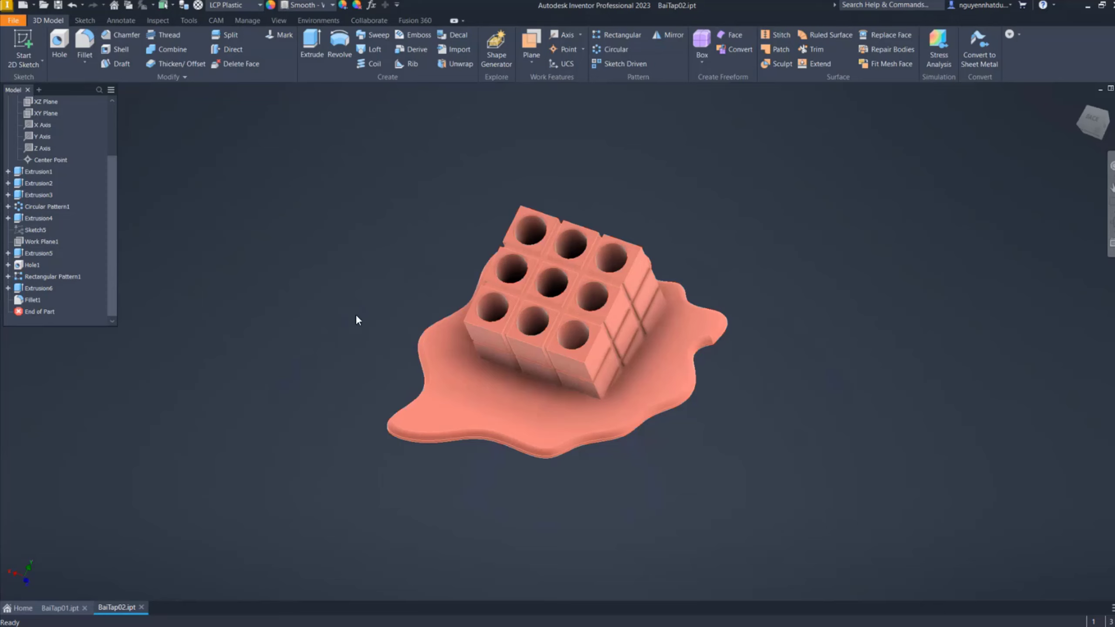
Enter the 3D Print environment, set STL print resolution to High, and view the part on the plate
{"action": "left_click", "coordinate": [311, 20]}
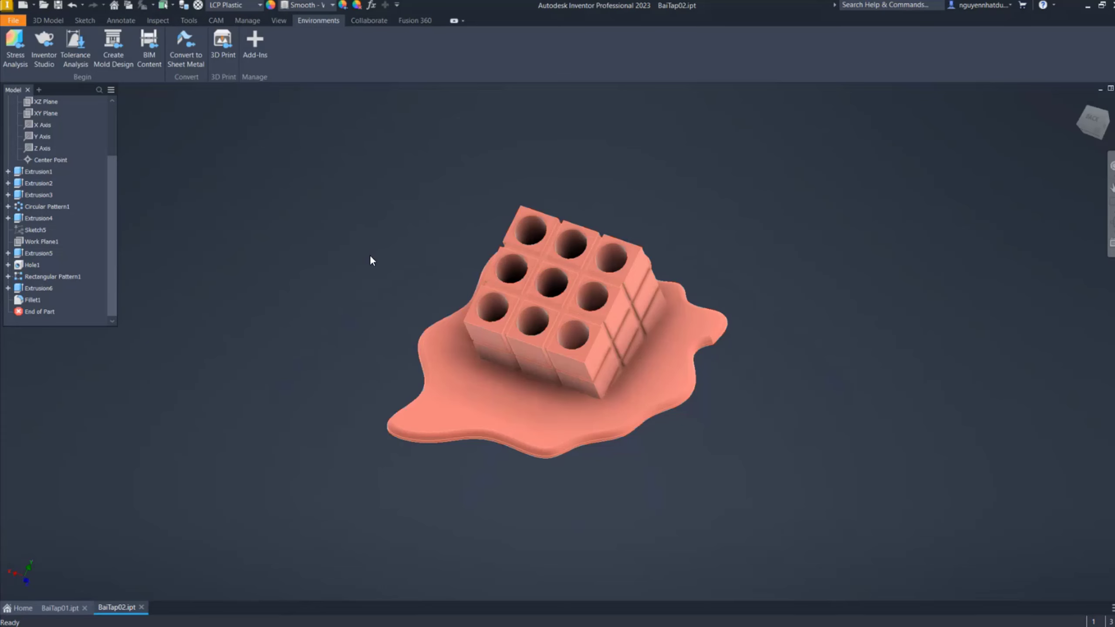
{"action": "left_click", "coordinate": [223, 44]}
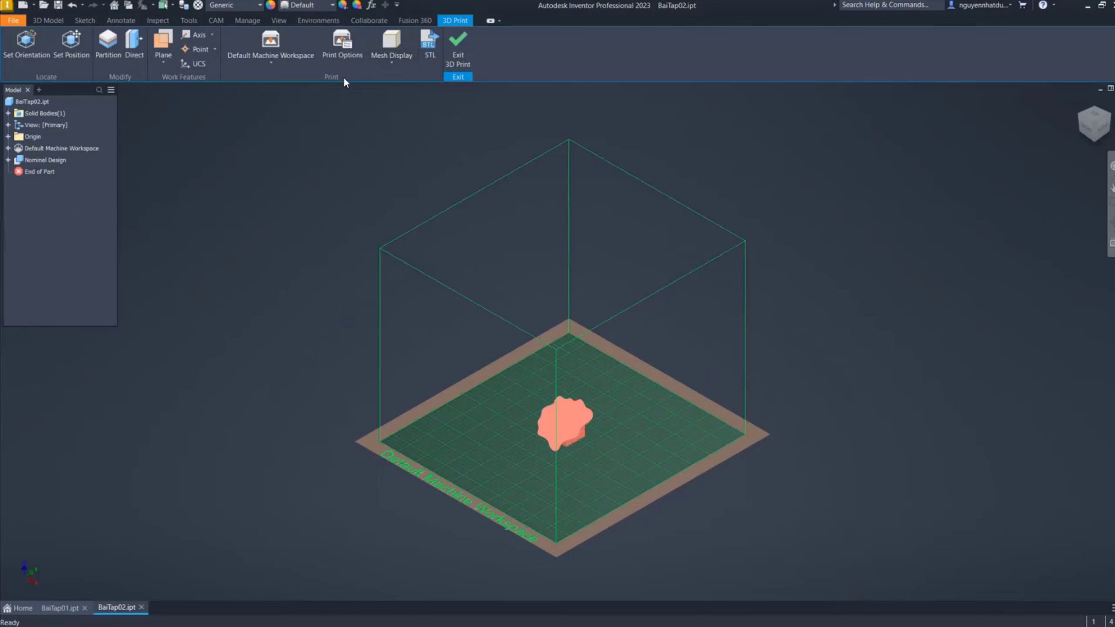
{"action": "left_click", "coordinate": [342, 57]}
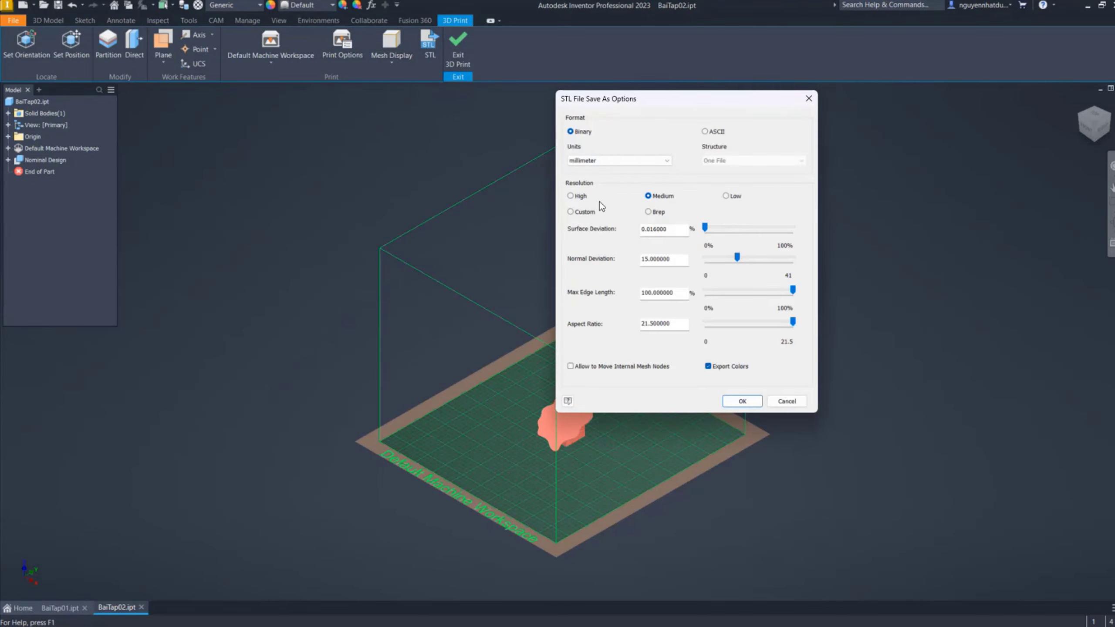
{"action": "left_click", "coordinate": [575, 196]}
{"action": "left_click", "coordinate": [741, 402]}
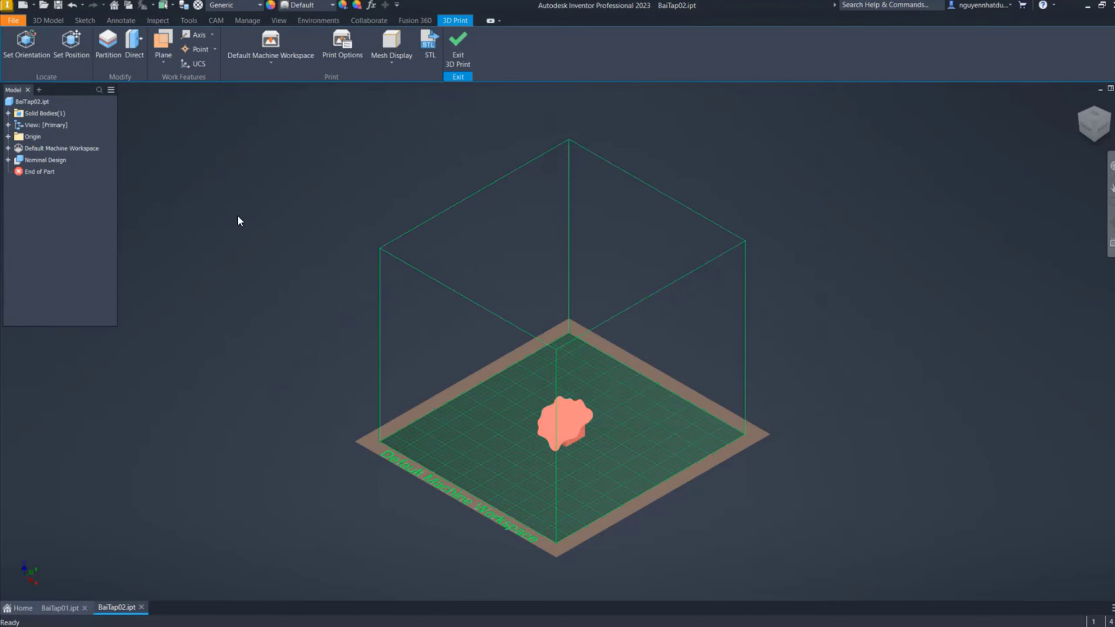
{"action": "scroll", "coordinate": [573, 432], "scroll_direction": "up", "scroll_amount": 5}
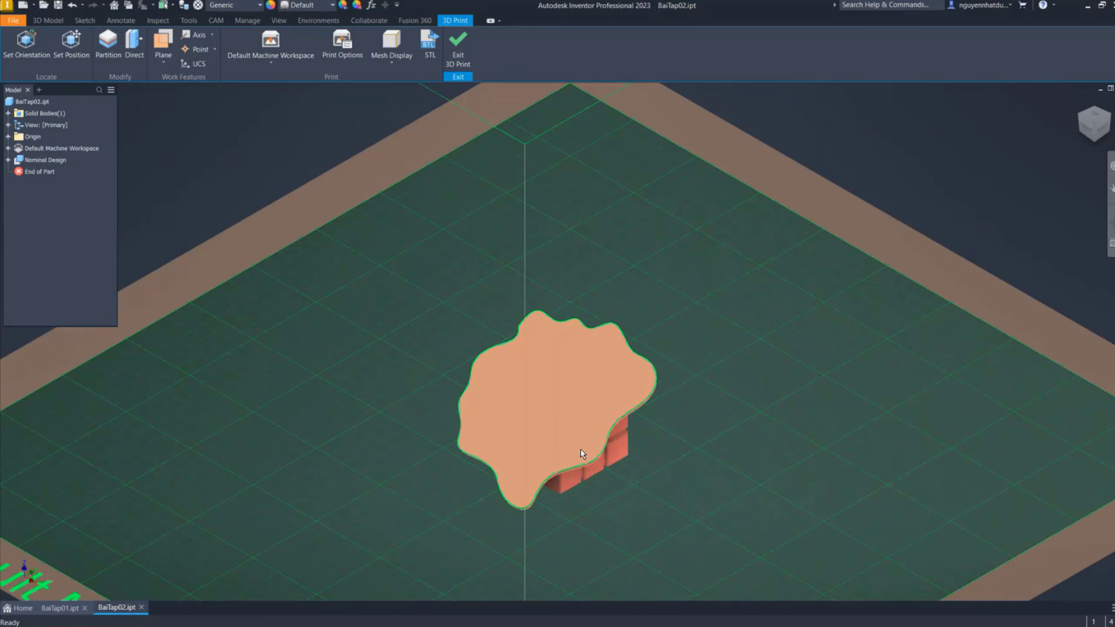
{"action": "mouse_move", "coordinate": [579, 456]}
{"action": "middle_mouse_down", "text": "shift"}
{"action": "mouse_move", "coordinate": [541, 350]}
{"action": "mouse_move", "coordinate": [550, 392]}
{"action": "middle_mouse_up", "text": "shift"}
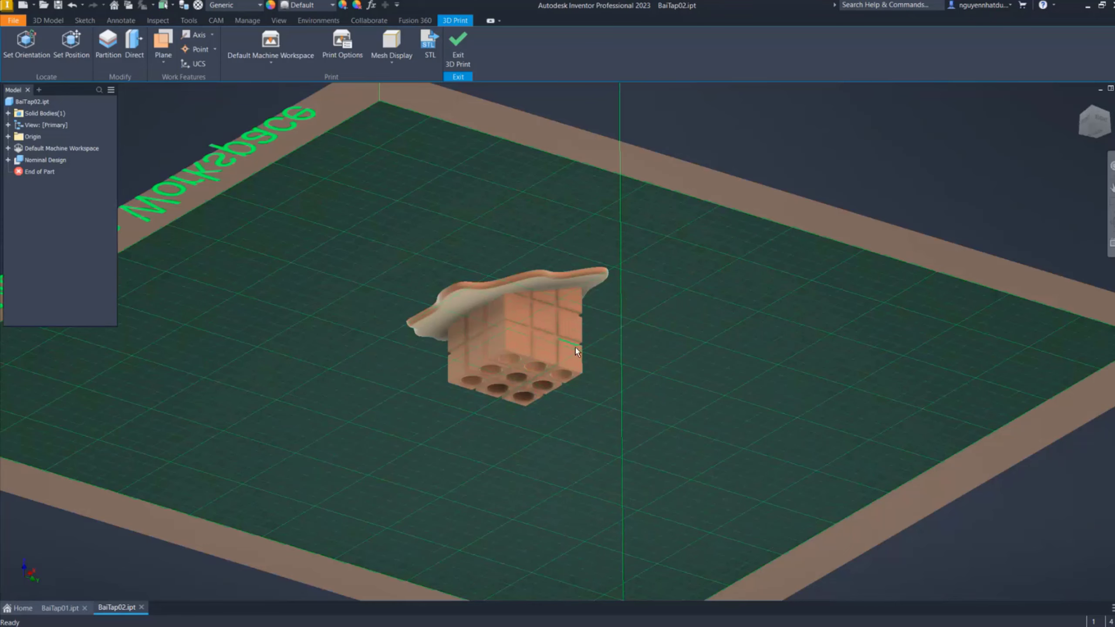
{"action": "middle_click_drag", "start_coordinate": [575, 348], "coordinate": [497, 373], "text": "shift"}
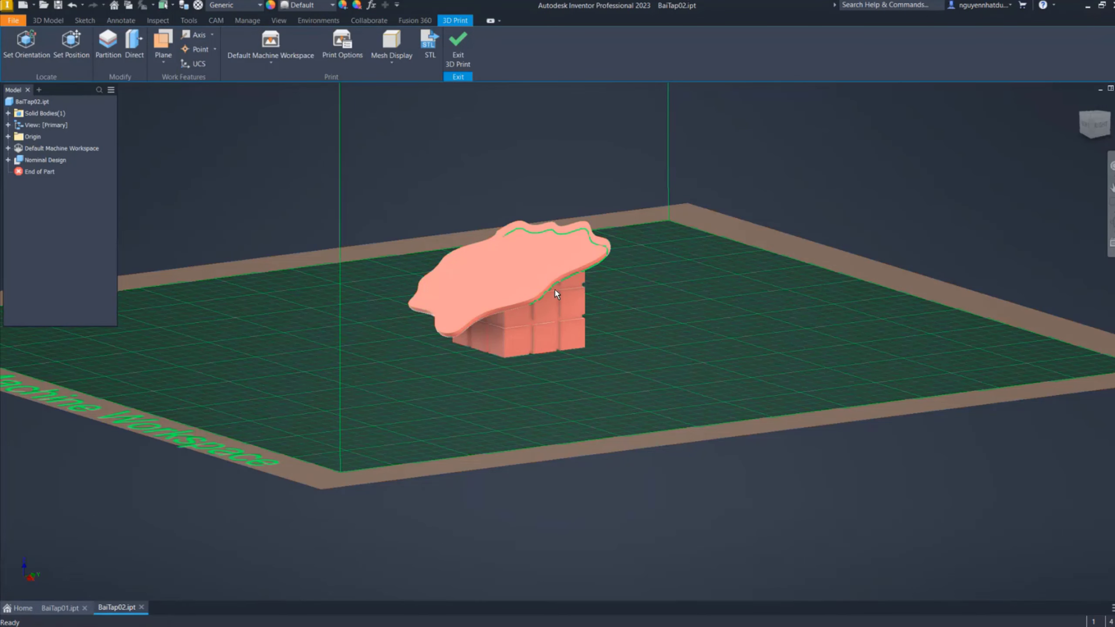
{"action": "middle_click_drag", "start_coordinate": [621, 292], "coordinate": [687, 349]}
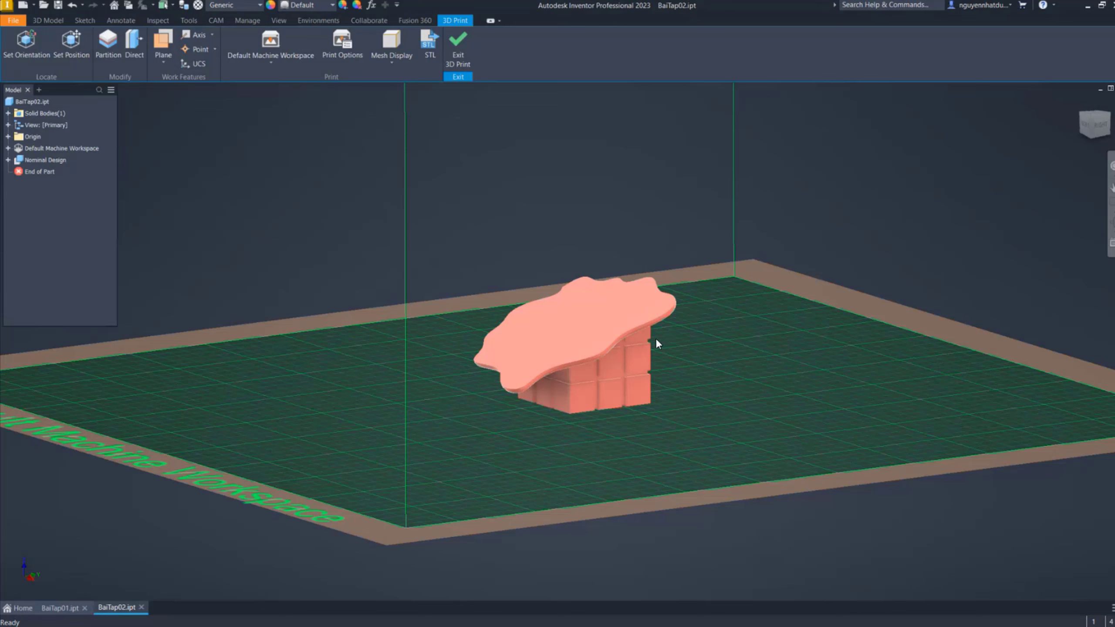
Reorient the pen holder so its flat melted base rests on the build plate
{"action": "left_click", "coordinate": [39, 40]}
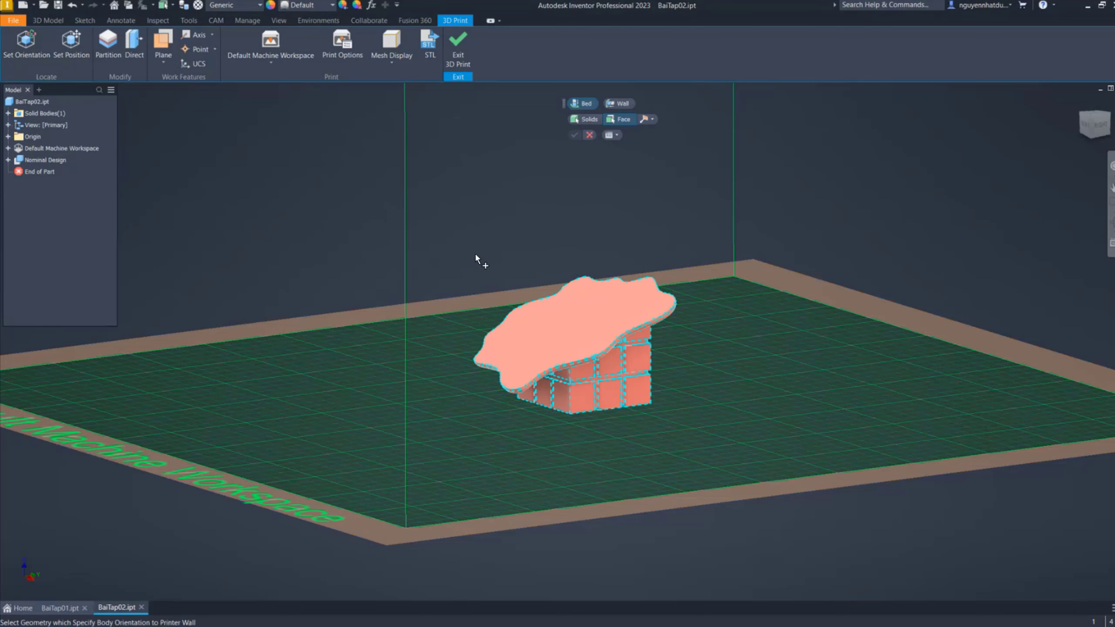
{"action": "left_click", "coordinate": [561, 347]}
{"action": "left_click", "coordinate": [574, 135]}
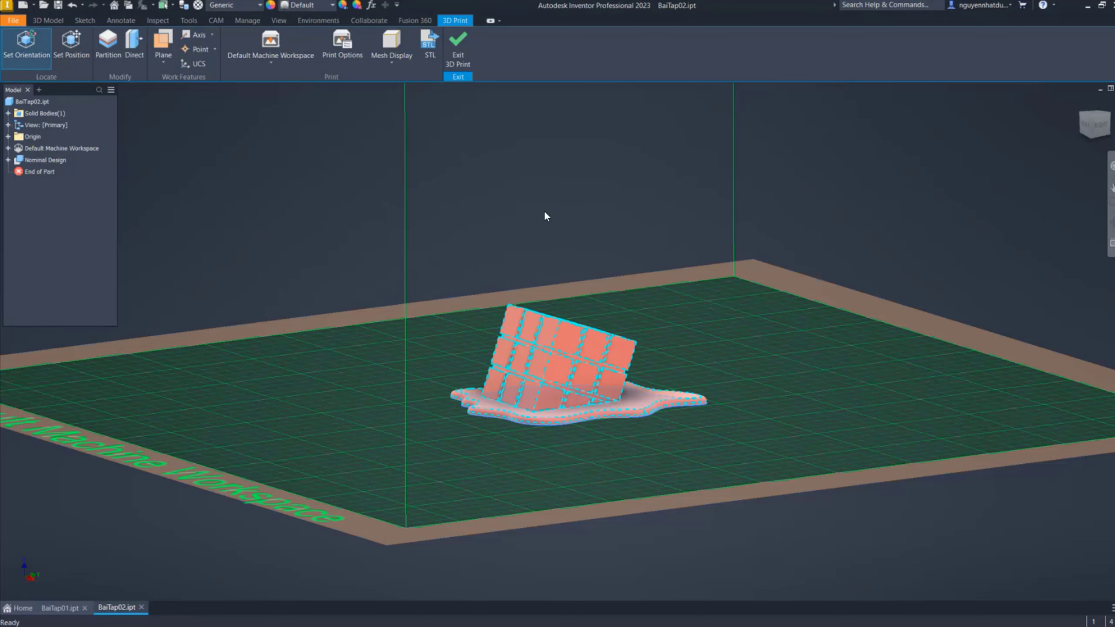
{"action": "scroll", "coordinate": [621, 394], "scroll_direction": "up", "scroll_amount": 5}
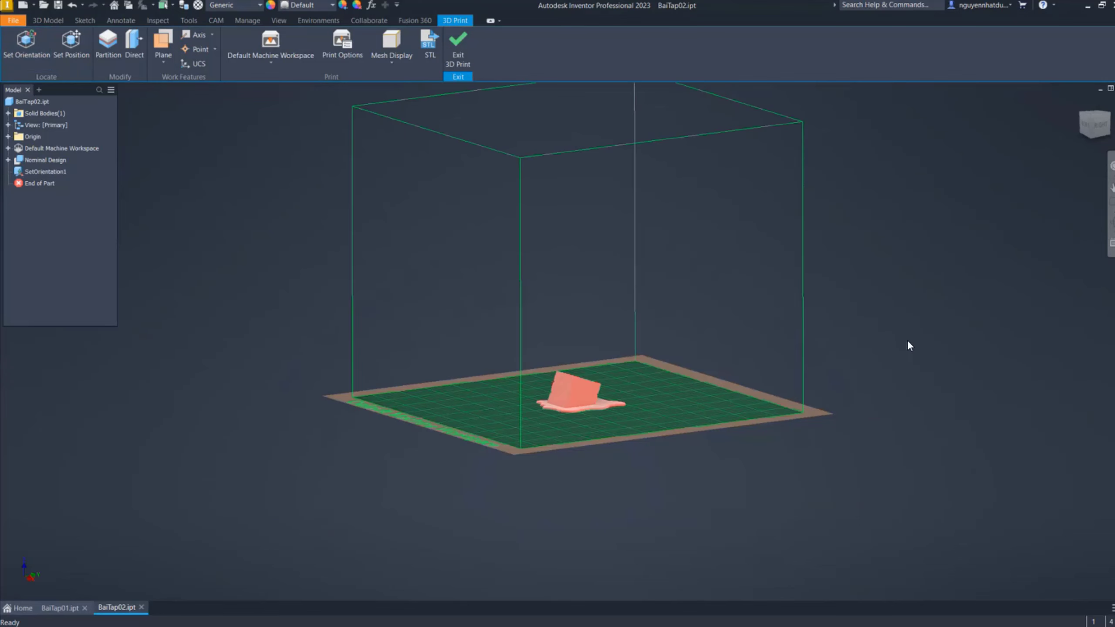
{"action": "middle_click_drag", "start_coordinate": [572, 394], "coordinate": [1075, 215], "text": "shift"}
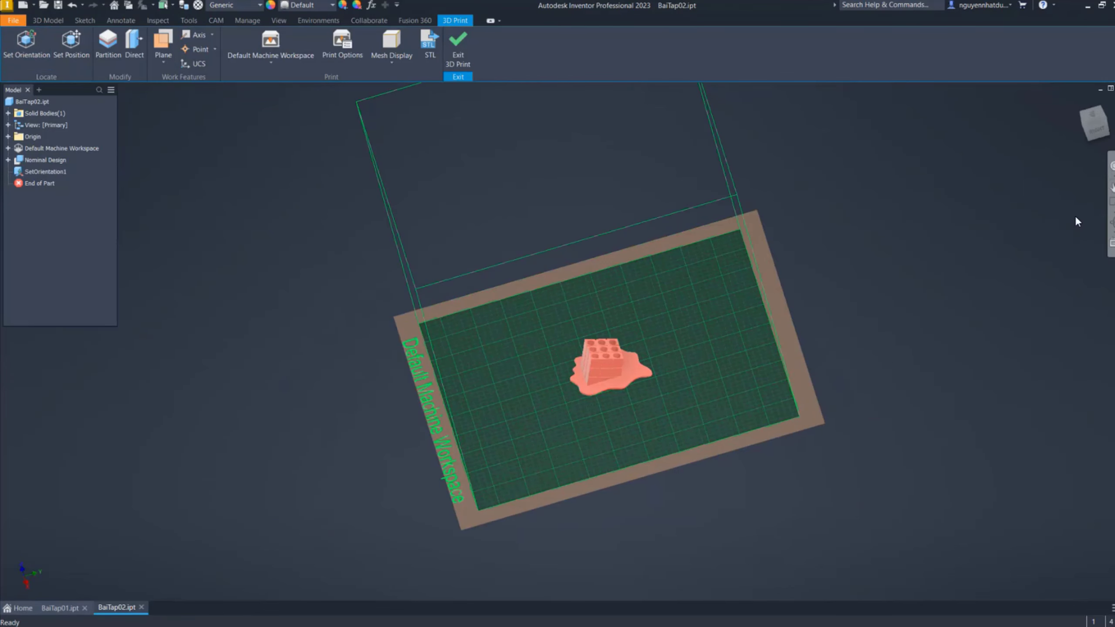
Return to the home view and show the Default Machine Workspace printer list
{"action": "left_click", "coordinate": [1080, 101]}
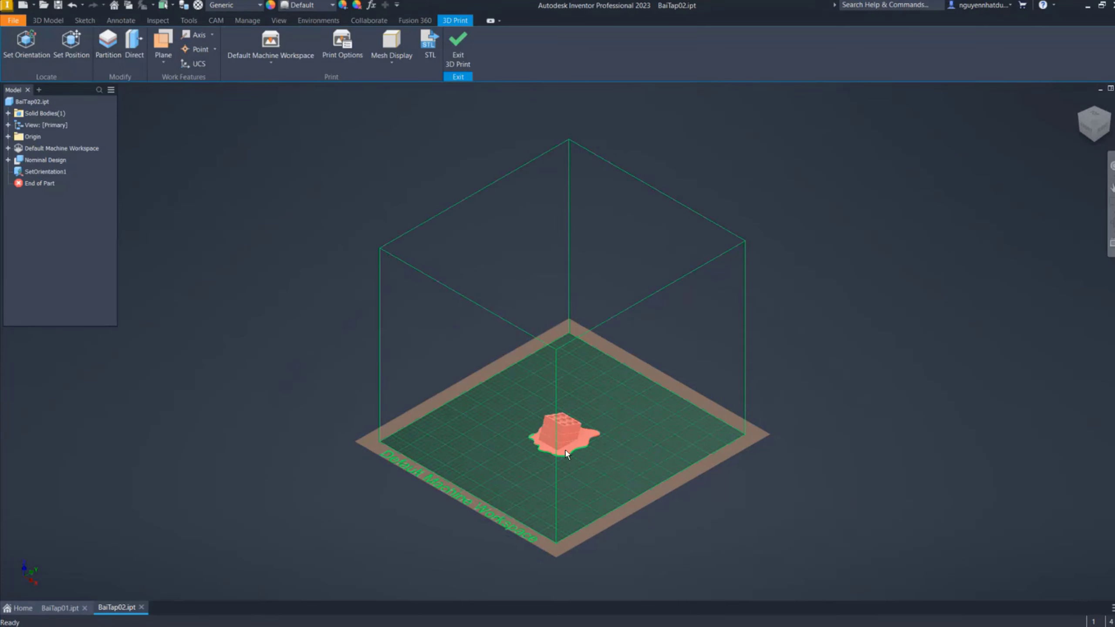
{"action": "scroll", "coordinate": [568, 455], "scroll_direction": "up", "scroll_amount": 5}
{"action": "scroll", "coordinate": [648, 483], "scroll_direction": "down", "scroll_amount": 2}
{"action": "scroll", "coordinate": [558, 337], "scroll_direction": "down", "scroll_amount": 2}
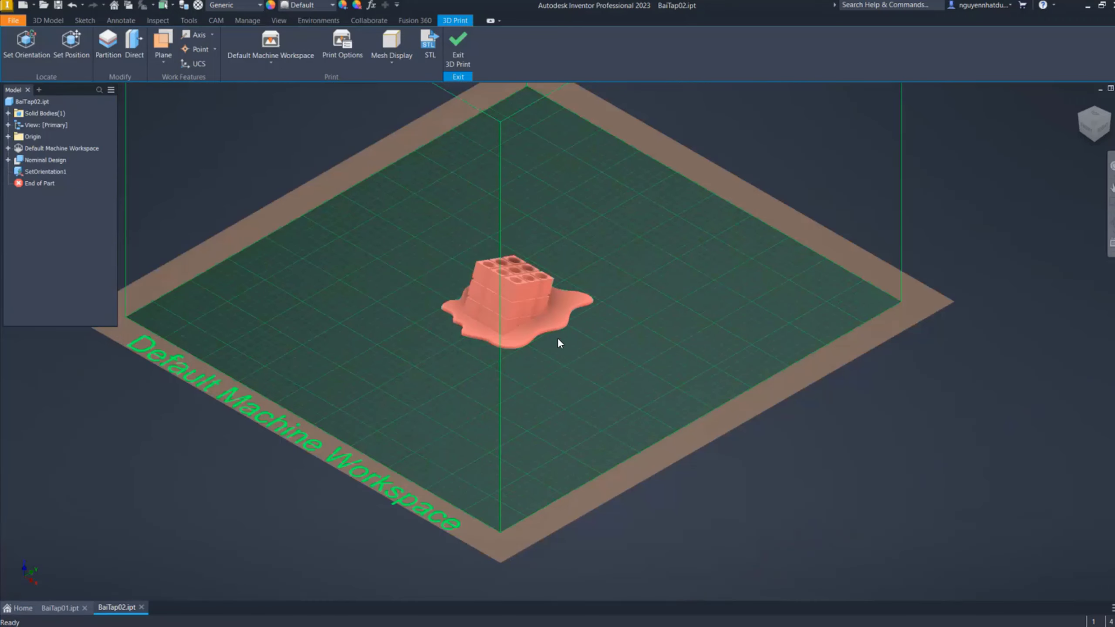
{"action": "middle_click_drag", "start_coordinate": [659, 207], "coordinate": [663, 214]}
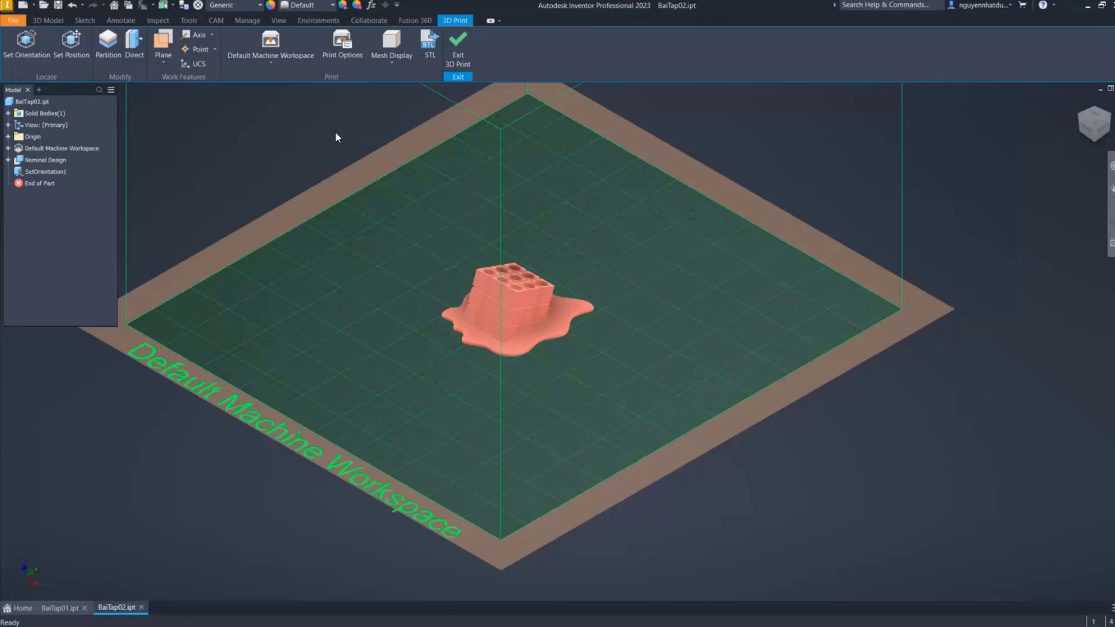
{"action": "left_click", "coordinate": [270, 63]}
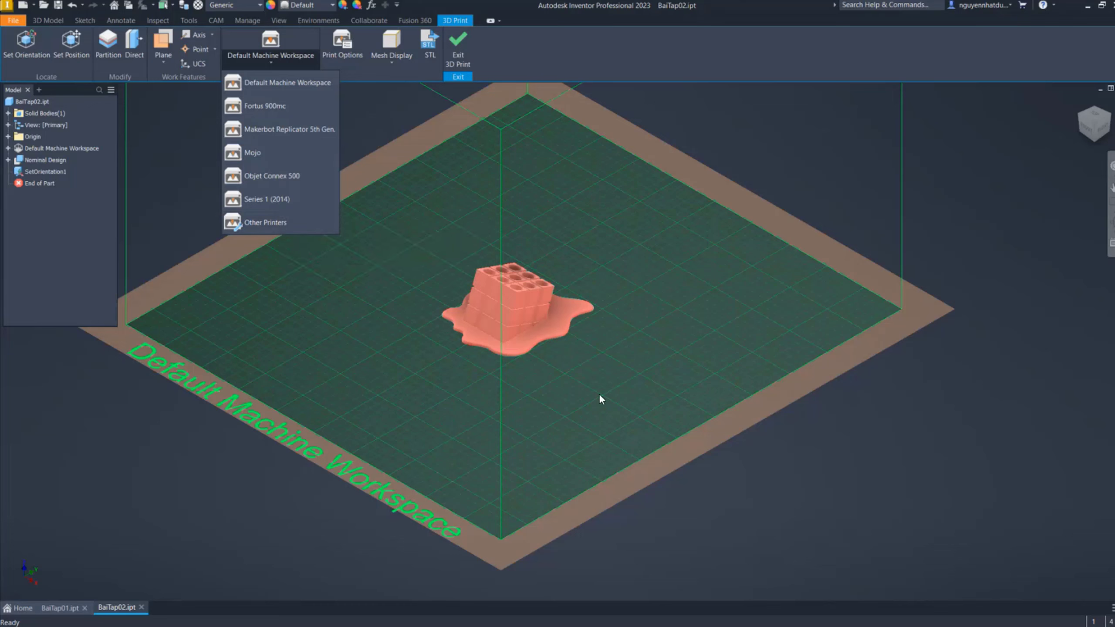
Close the printer list unchanged and view the pen holder inside the whole build volume
{"action": "left_click", "coordinate": [732, 324]}
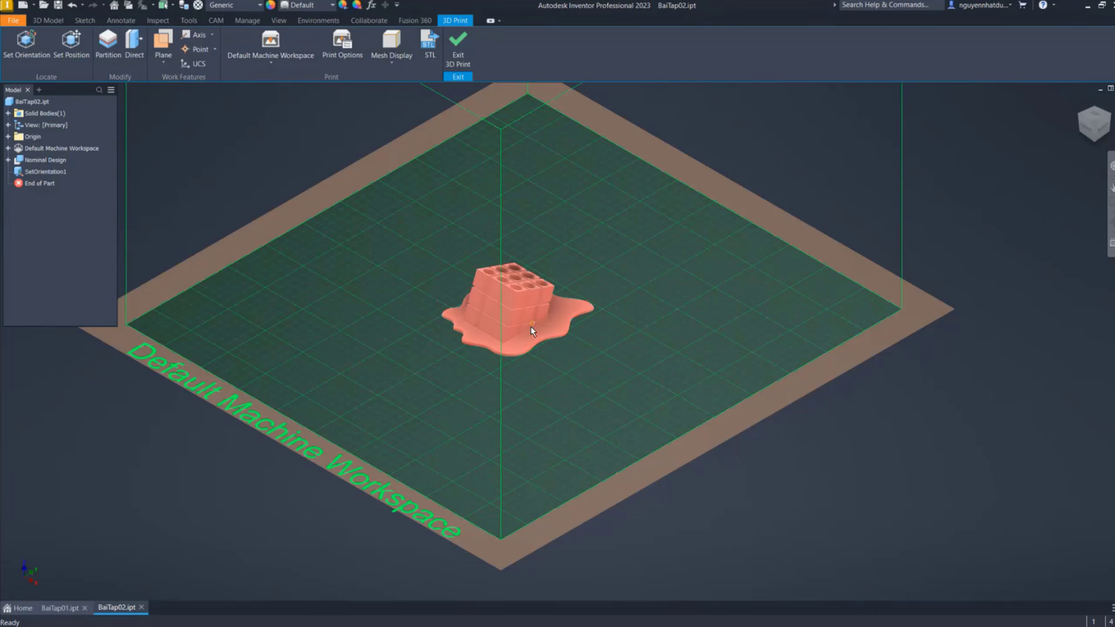
{"action": "mouse_move", "coordinate": [480, 347]}
{"action": "middle_mouse_down", "text": "shift"}
{"action": "mouse_move", "coordinate": [405, 309]}
{"action": "mouse_move", "coordinate": [291, 316]}
{"action": "mouse_move", "coordinate": [546, 392]}
{"action": "mouse_move", "coordinate": [613, 379]}
{"action": "mouse_move", "coordinate": [598, 390]}
{"action": "mouse_move", "coordinate": [519, 312]}
{"action": "middle_mouse_up", "text": "shift"}
{"action": "scroll", "coordinate": [613, 379], "scroll_direction": "down", "scroll_amount": 2}
{"action": "scroll", "coordinate": [587, 380], "scroll_direction": "down", "scroll_amount": 5}
{"action": "scroll", "coordinate": [587, 381], "scroll_direction": "up", "scroll_amount": 5}
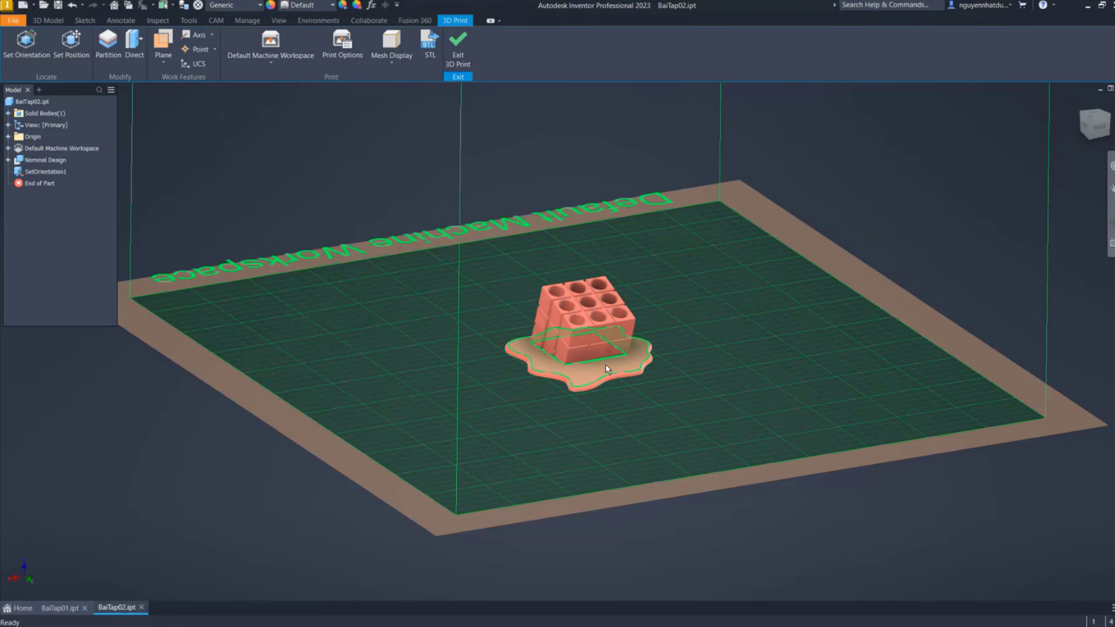
{"action": "mouse_move", "coordinate": [607, 369]}
{"action": "middle_mouse_down", "text": "shift"}
{"action": "mouse_move", "coordinate": [699, 368]}
{"action": "mouse_move", "coordinate": [566, 355]}
{"action": "mouse_move", "coordinate": [588, 354]}
{"action": "middle_mouse_up", "text": "shift"}
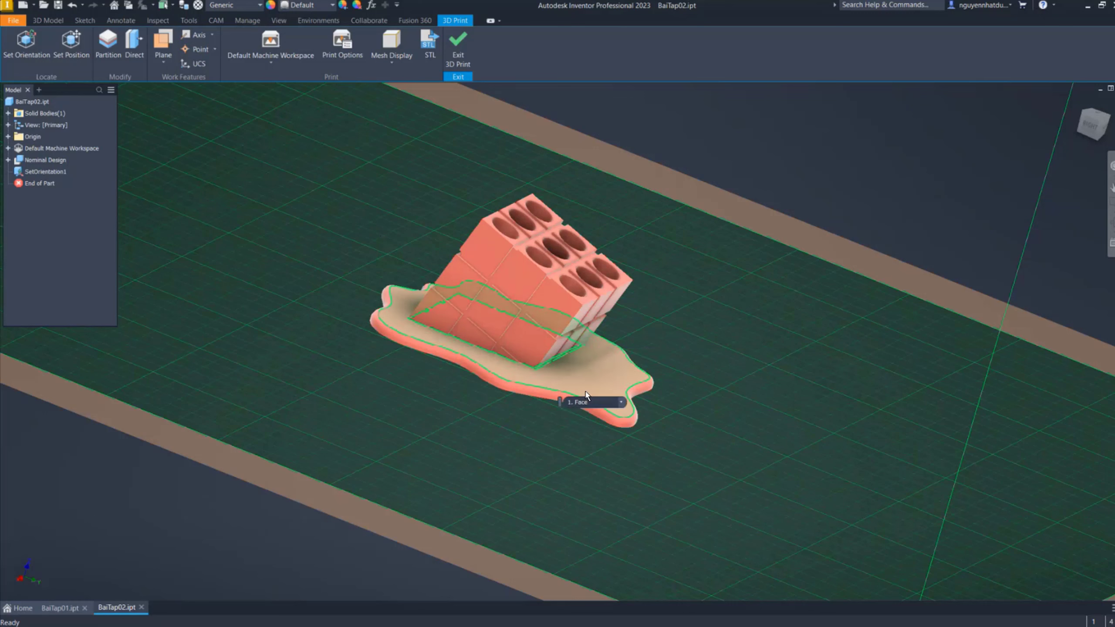
{"action": "scroll", "coordinate": [718, 184], "scroll_direction": "up", "scroll_amount": 5}
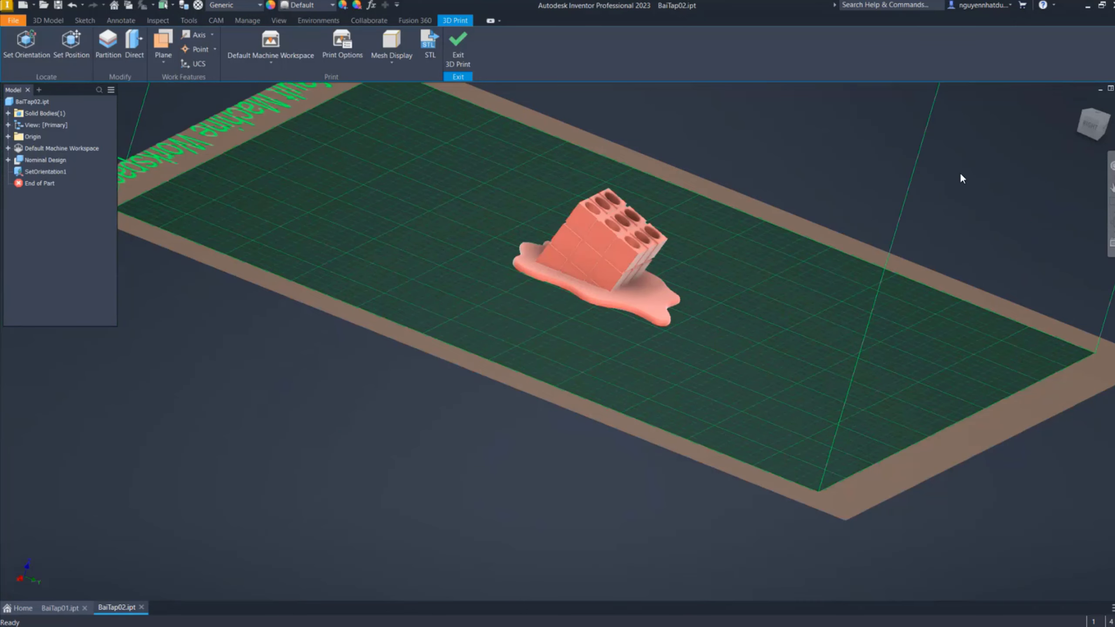
{"action": "left_click_drag", "start_coordinate": [1089, 118], "coordinate": [571, 217]}
{"action": "key", "text": "F6"}
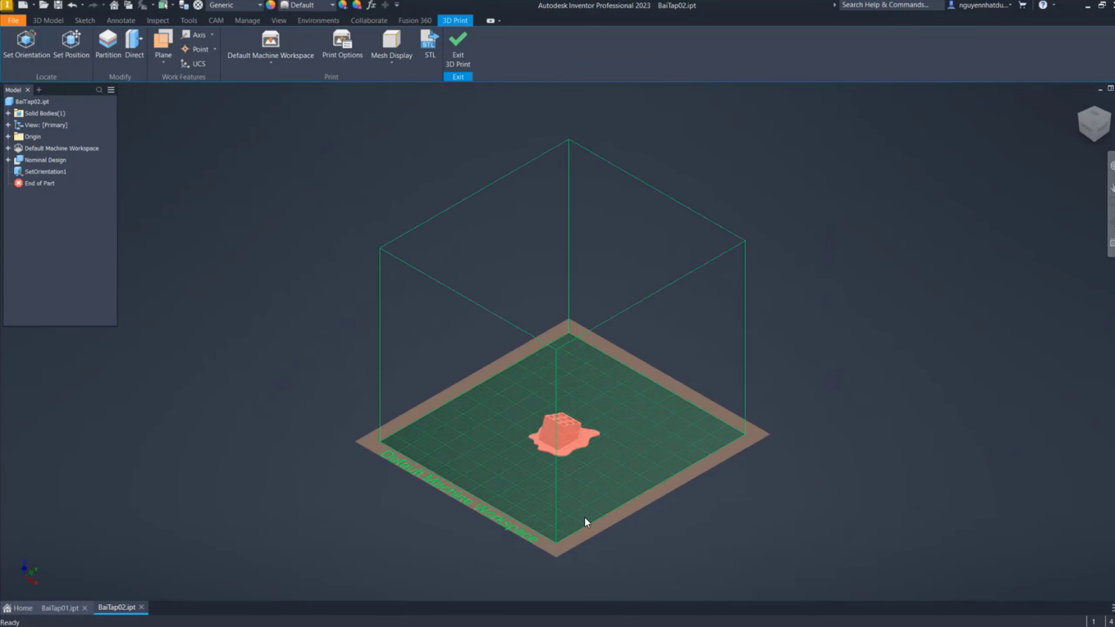
Check the STL export settings without changing them, then look closer at the part
{"action": "left_click", "coordinate": [430, 42]}
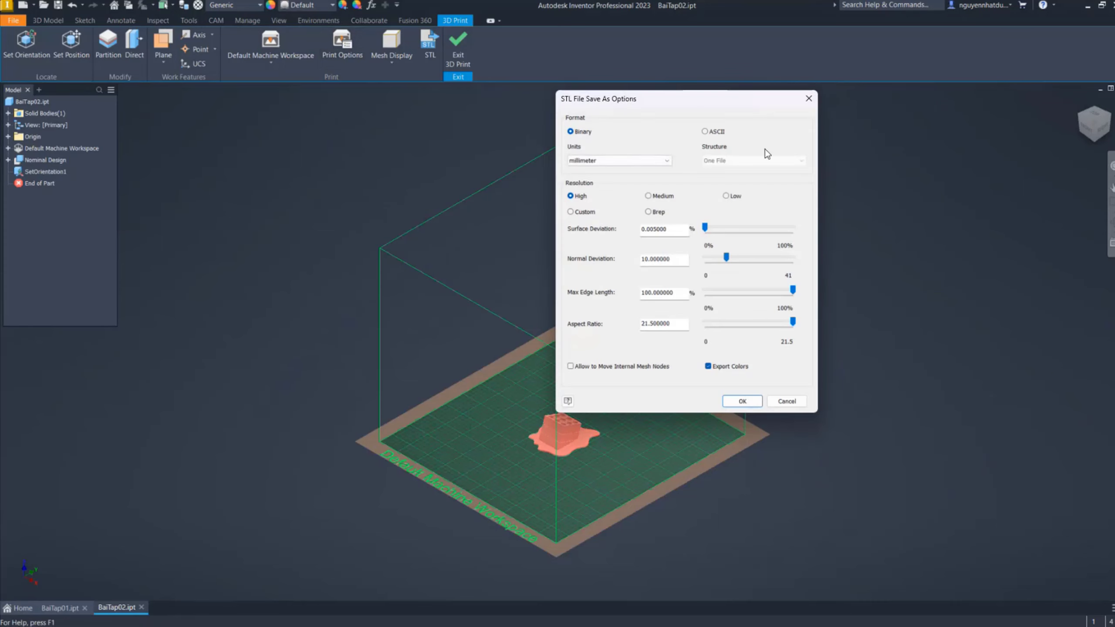
{"action": "left_click", "coordinate": [809, 98]}
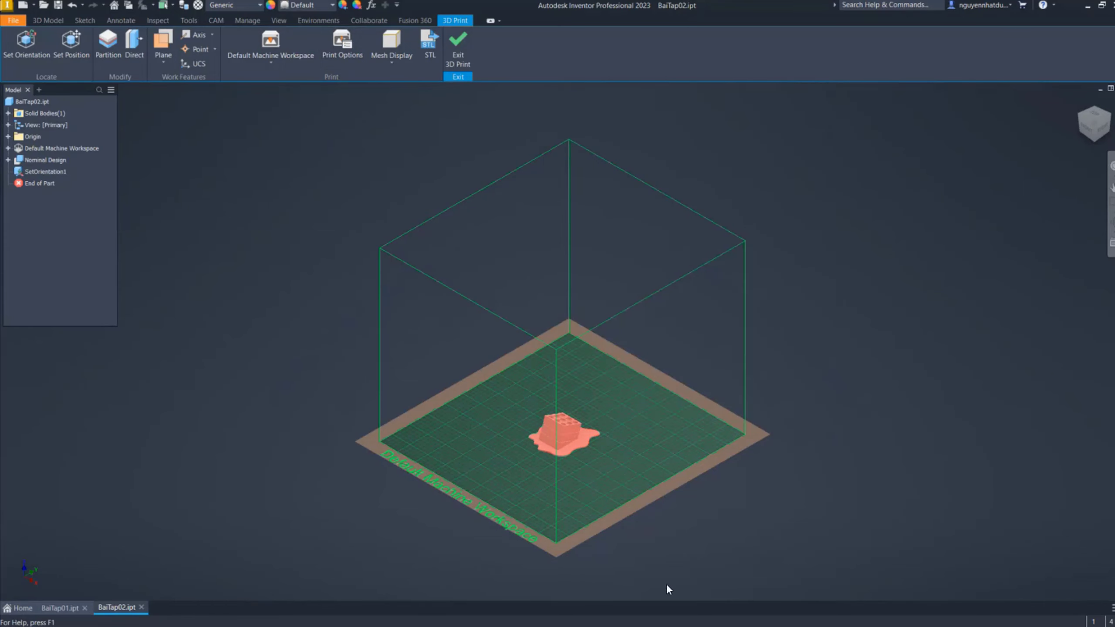
{"action": "scroll", "coordinate": [588, 453], "scroll_direction": "down", "scroll_amount": 5}
{"action": "middle_click_drag", "start_coordinate": [483, 400], "coordinate": [483, 307]}
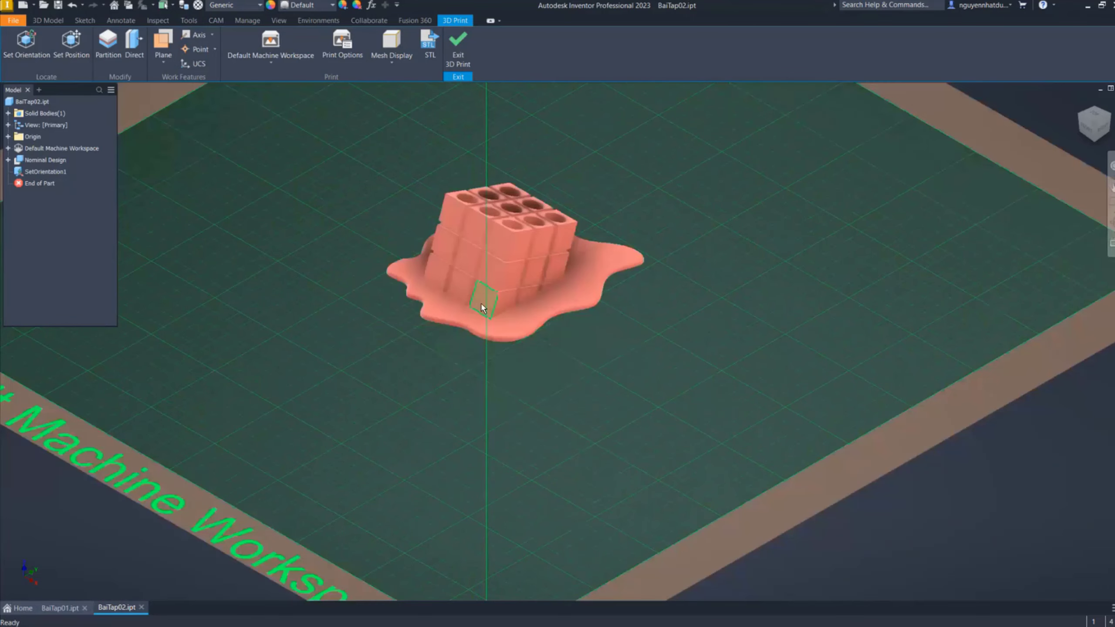
{"action": "scroll", "coordinate": [482, 307], "scroll_direction": "up", "scroll_amount": 5}
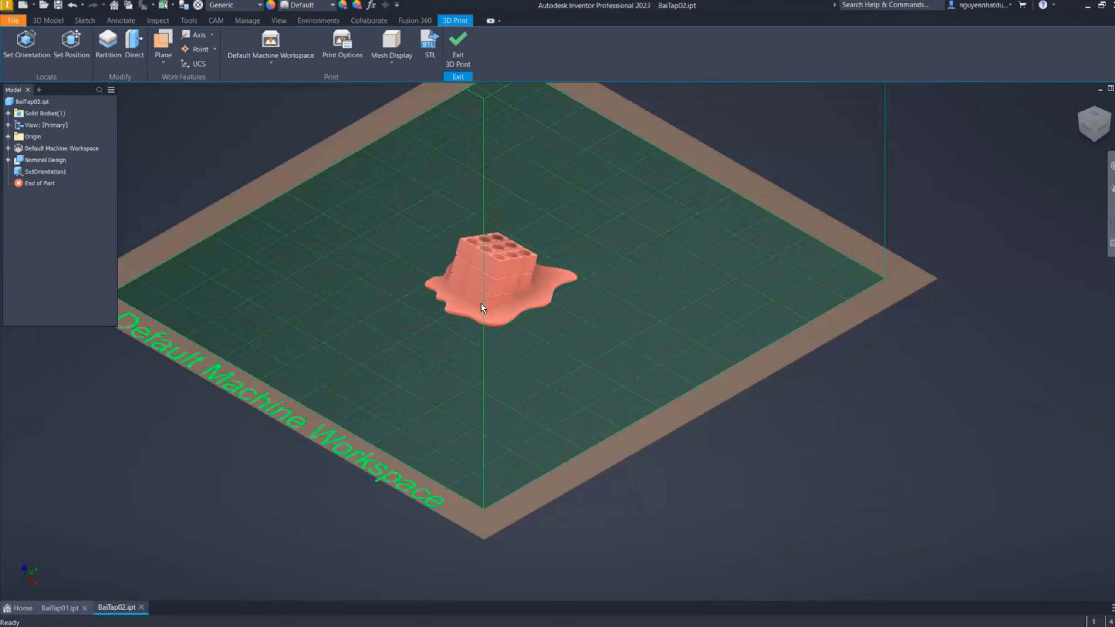
Save an STL copy named BaiTap02.stl to the Desktop
{"action": "left_click", "coordinate": [438, 47]}
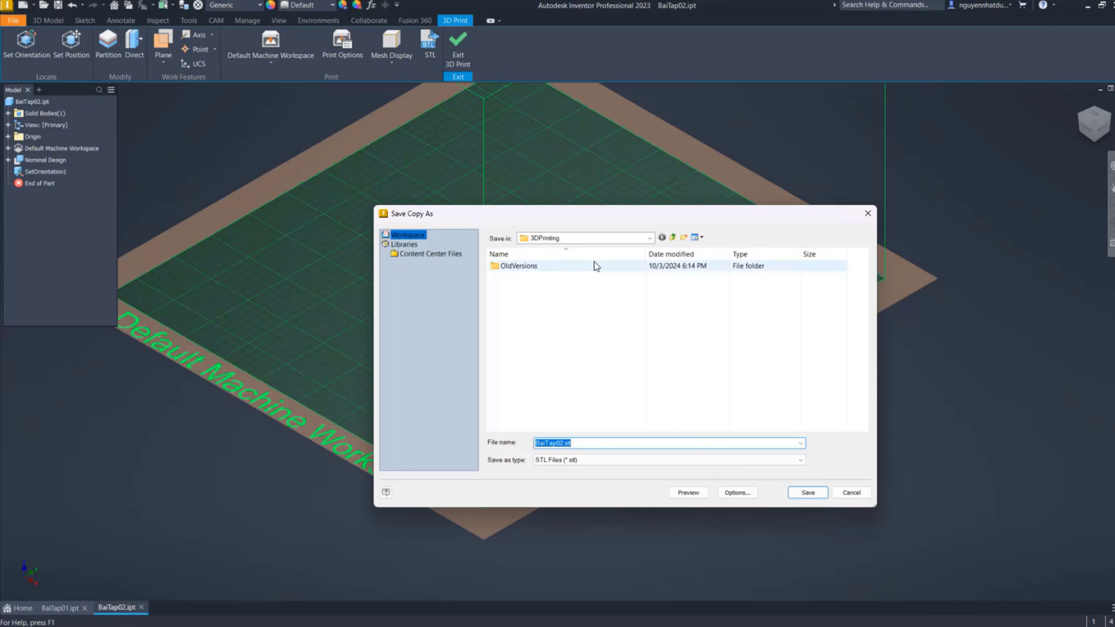
{"action": "left_click", "coordinate": [552, 239]}
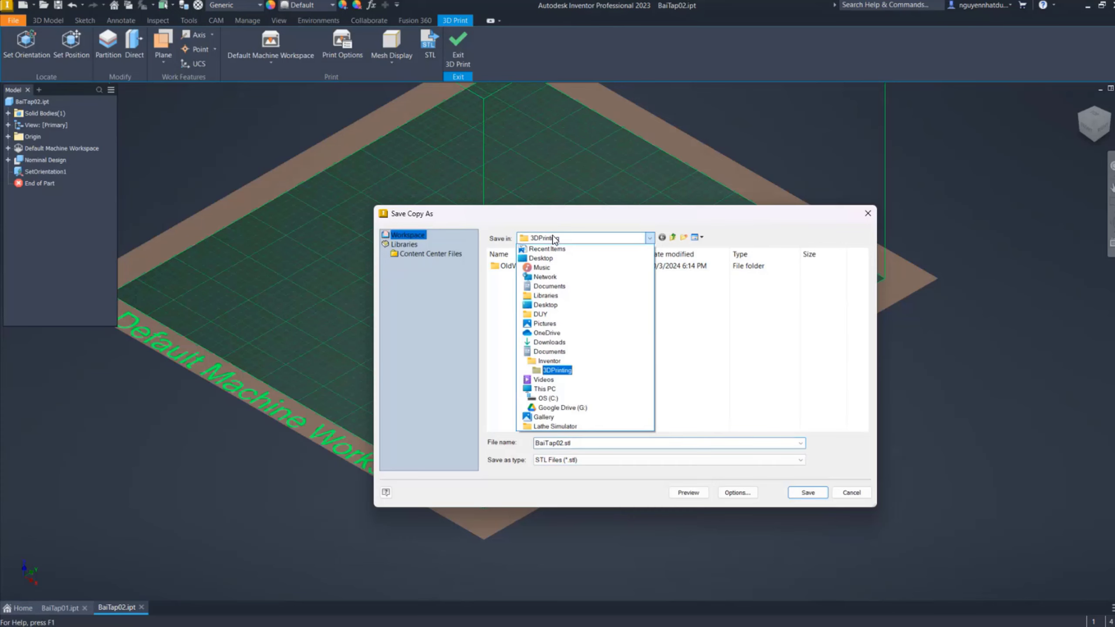
{"action": "left_click", "coordinate": [533, 259]}
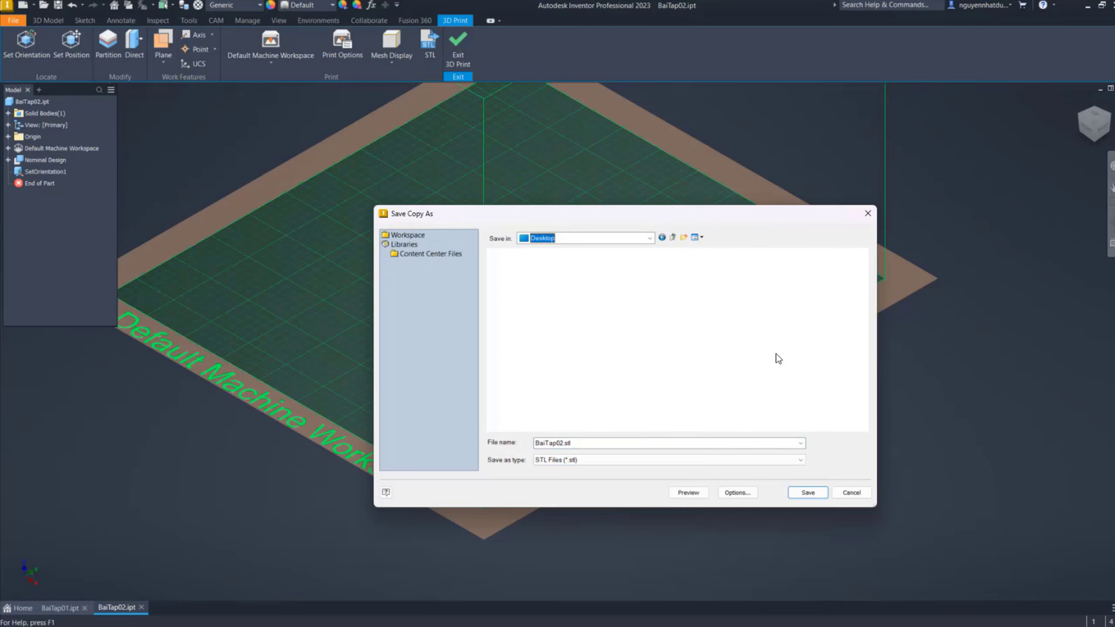
{"action": "left_click", "coordinate": [806, 492]}
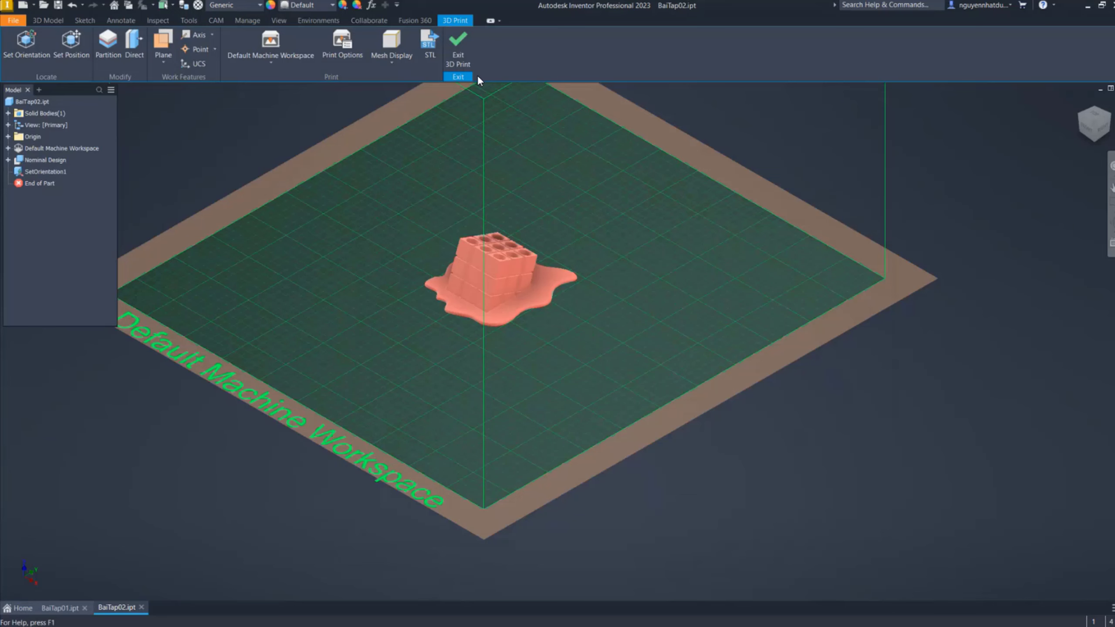
Exit Inventor's 3D Print environment
{"action": "left_click", "coordinate": [465, 70]}
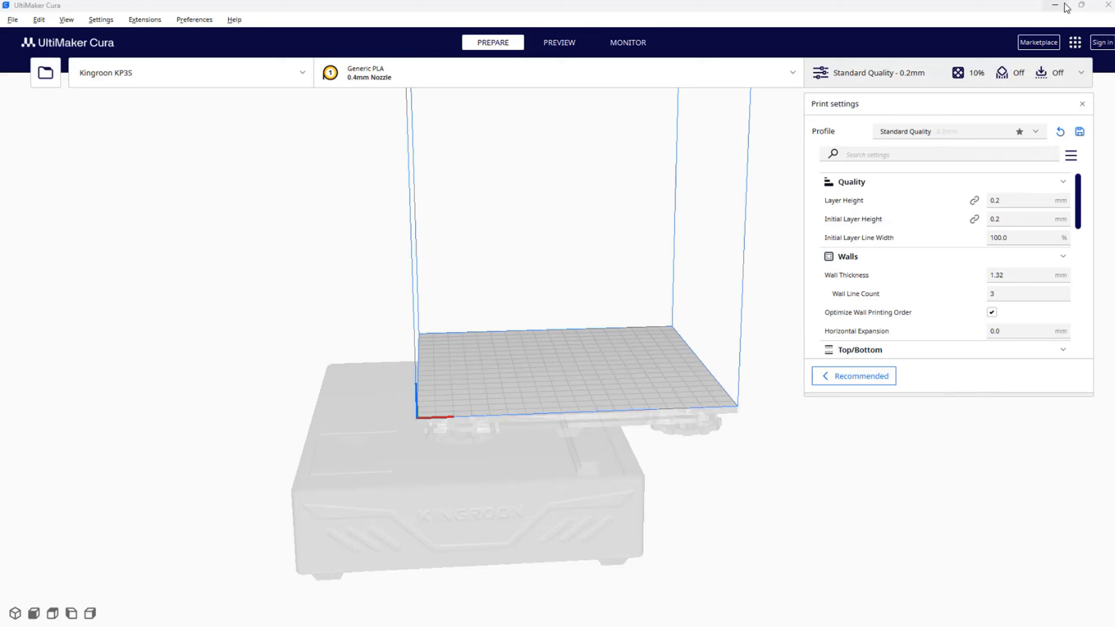
Open BaiTap01.stl from the Desktop and select the pumpkin model on the plate
{"action": "key", "text": "ctrl+o"}
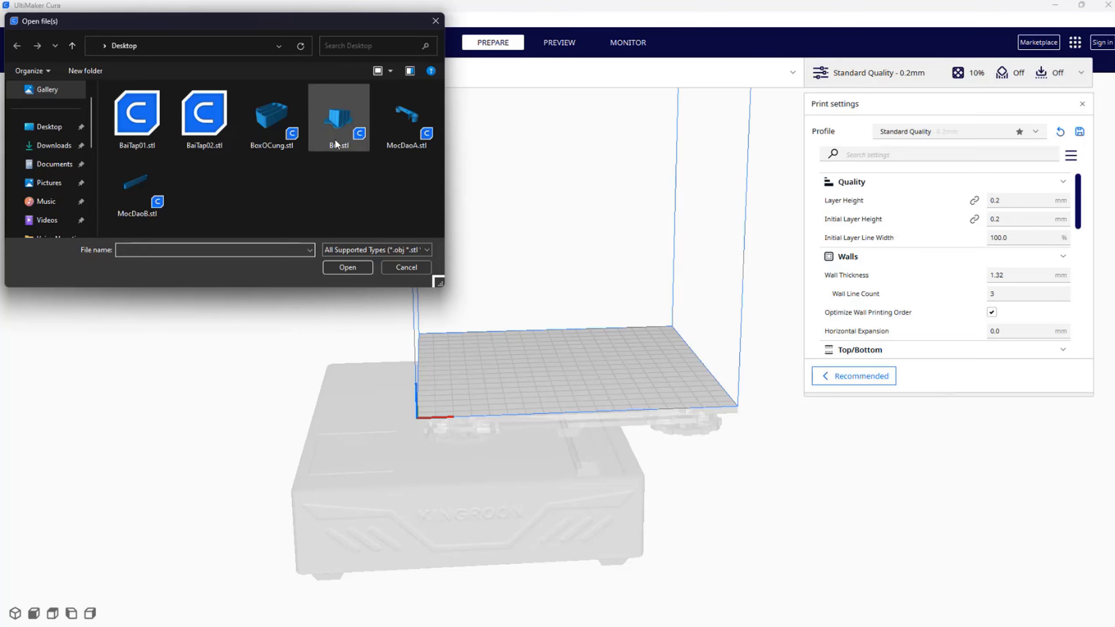
{"action": "double_click", "coordinate": [160, 113]}
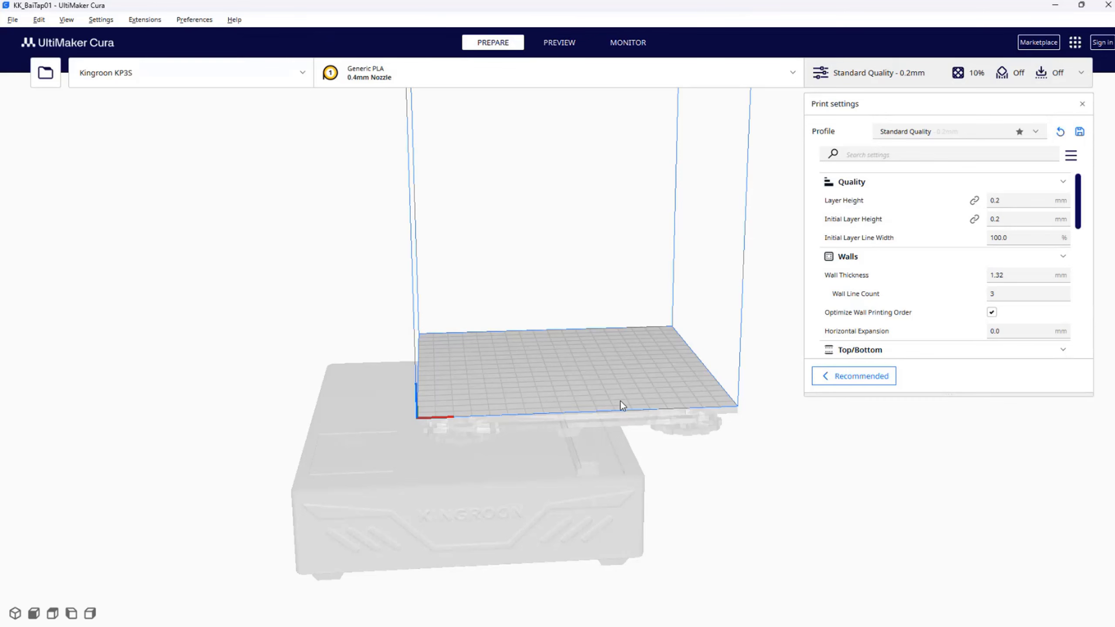
{"action": "scroll", "coordinate": [541, 314], "scroll_direction": "up", "scroll_amount": 2}
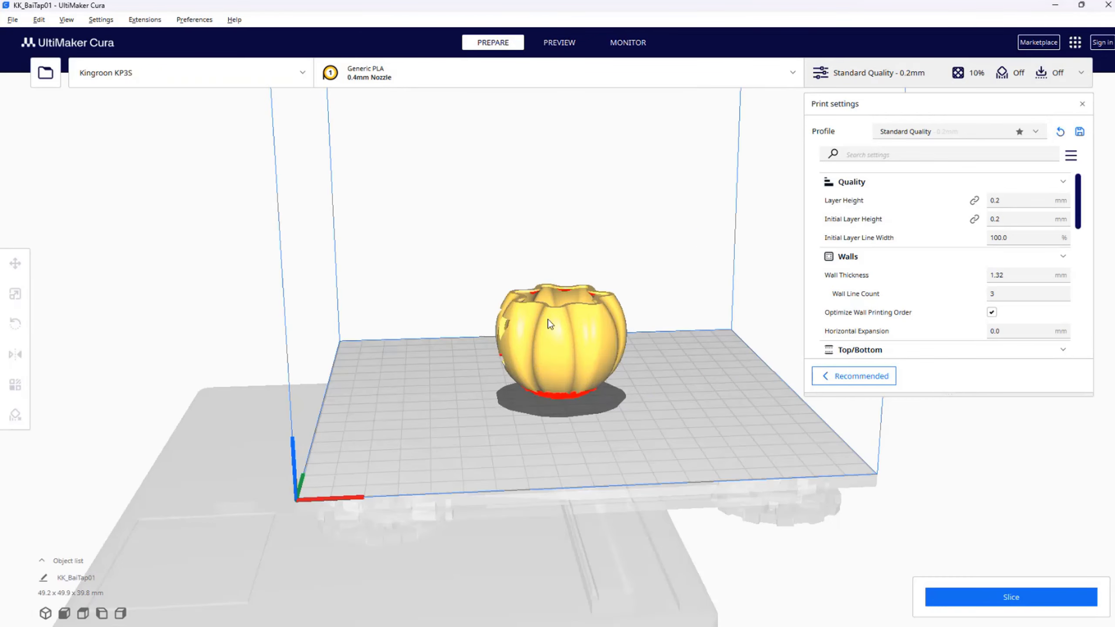
{"action": "scroll", "coordinate": [548, 318], "scroll_direction": "up", "scroll_amount": 2}
{"action": "scroll", "coordinate": [548, 320], "scroll_direction": "up", "scroll_amount": 2}
{"action": "scroll", "coordinate": [540, 333], "scroll_direction": "up", "scroll_amount": 2}
{"action": "left_click", "coordinate": [540, 333]}
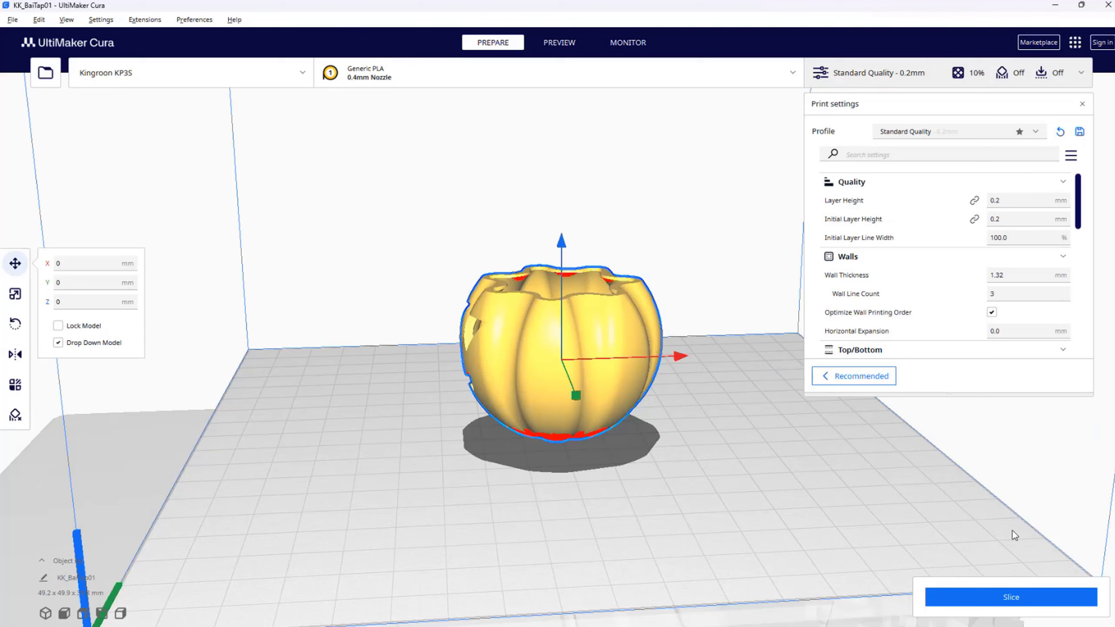
Enable supports in Recommended settings, slice, and preview the layers (1 h 36 min, 17g)
{"action": "left_click", "coordinate": [856, 377]}
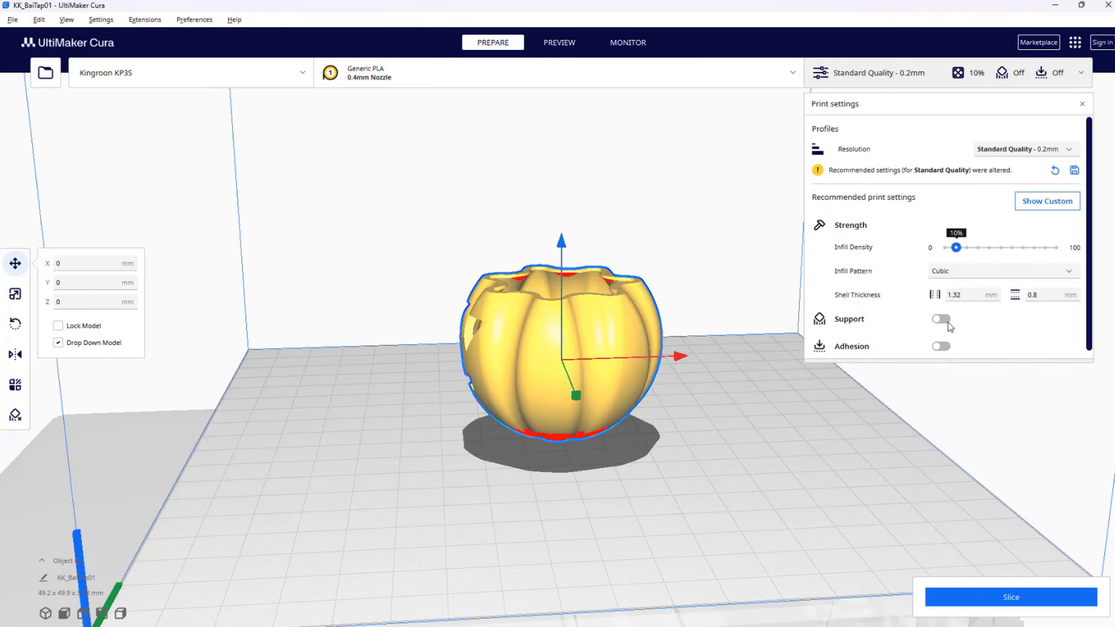
{"action": "left_click", "coordinate": [940, 319]}
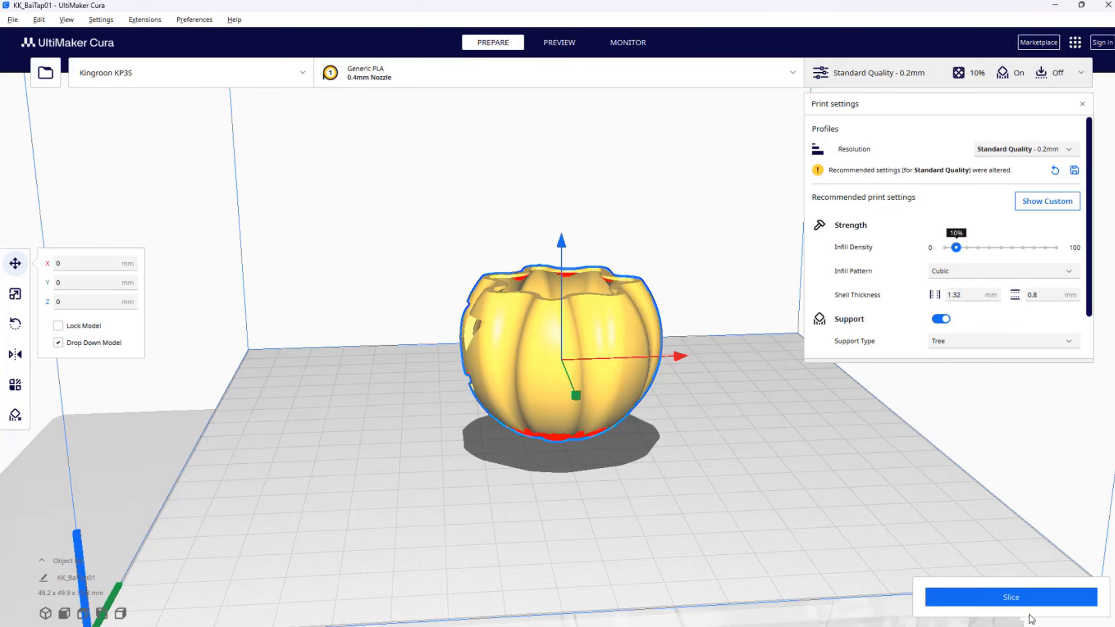
{"action": "left_click", "coordinate": [1035, 603]}
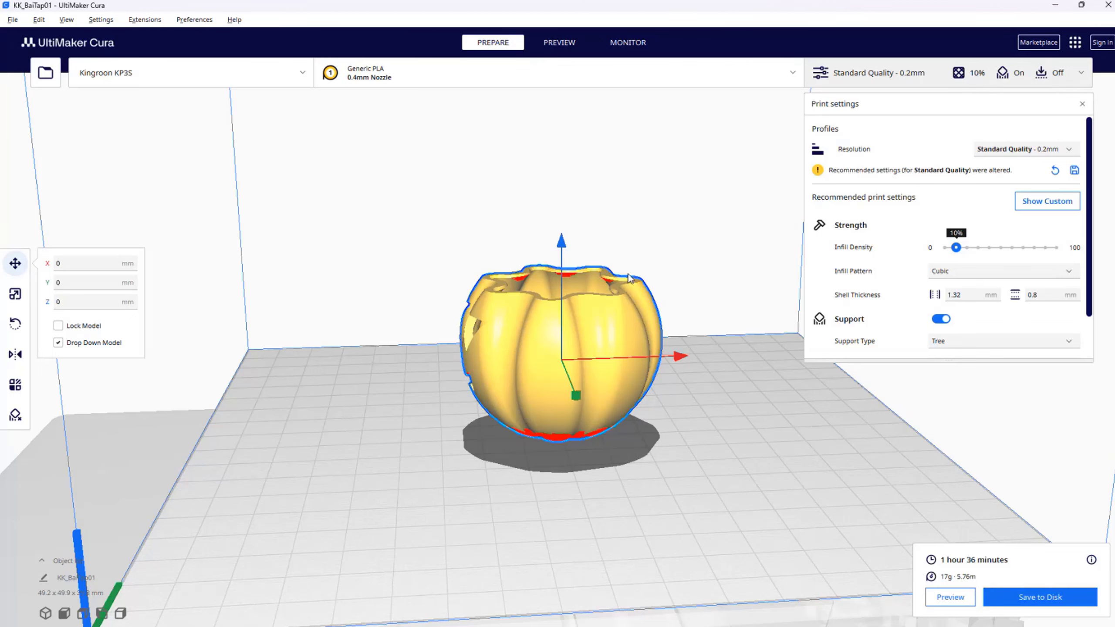
{"action": "left_click", "coordinate": [972, 594]}
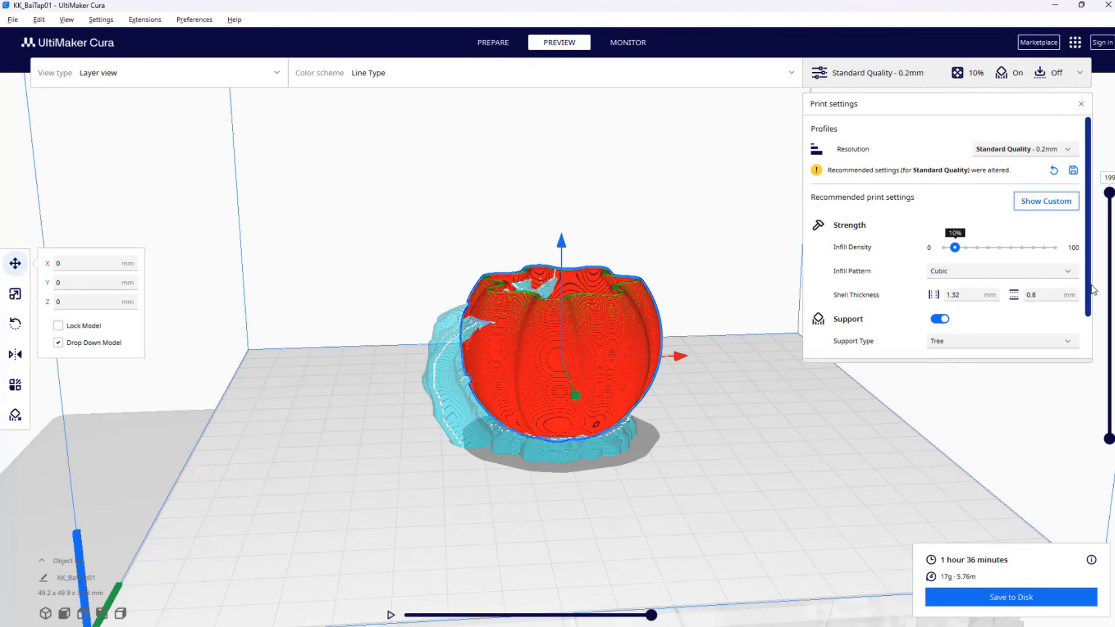
Scrub the layer slider down and back up, then reselect the pumpkin model
{"action": "left_click_drag", "start_coordinate": [1109, 193], "coordinate": [1101, 239]}
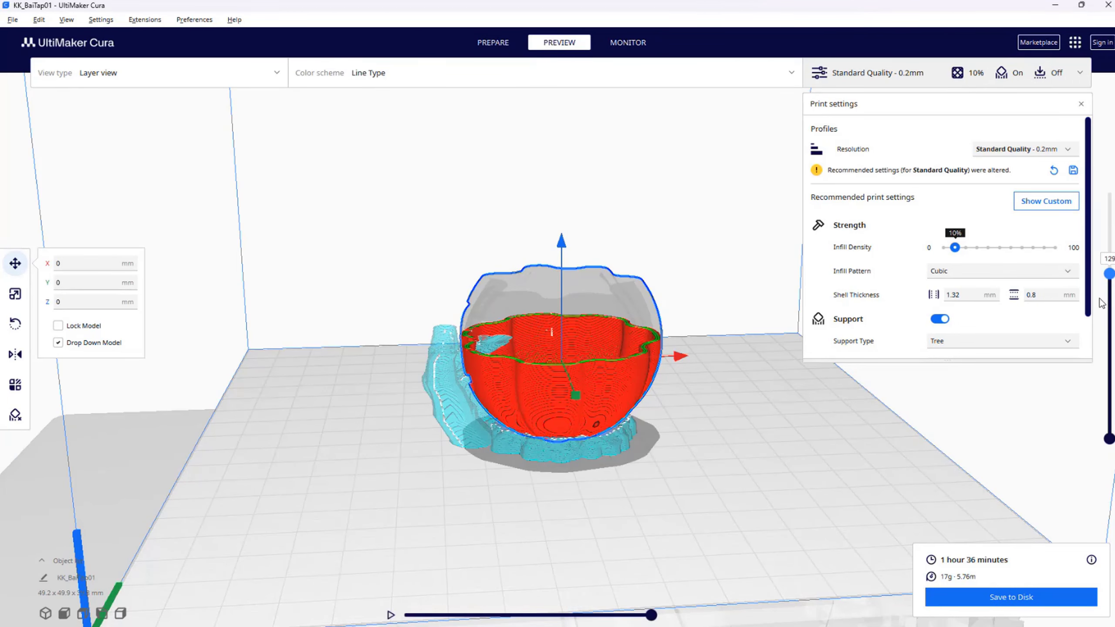
{"action": "left_click_drag", "start_coordinate": [1110, 290], "coordinate": [1110, 192]}
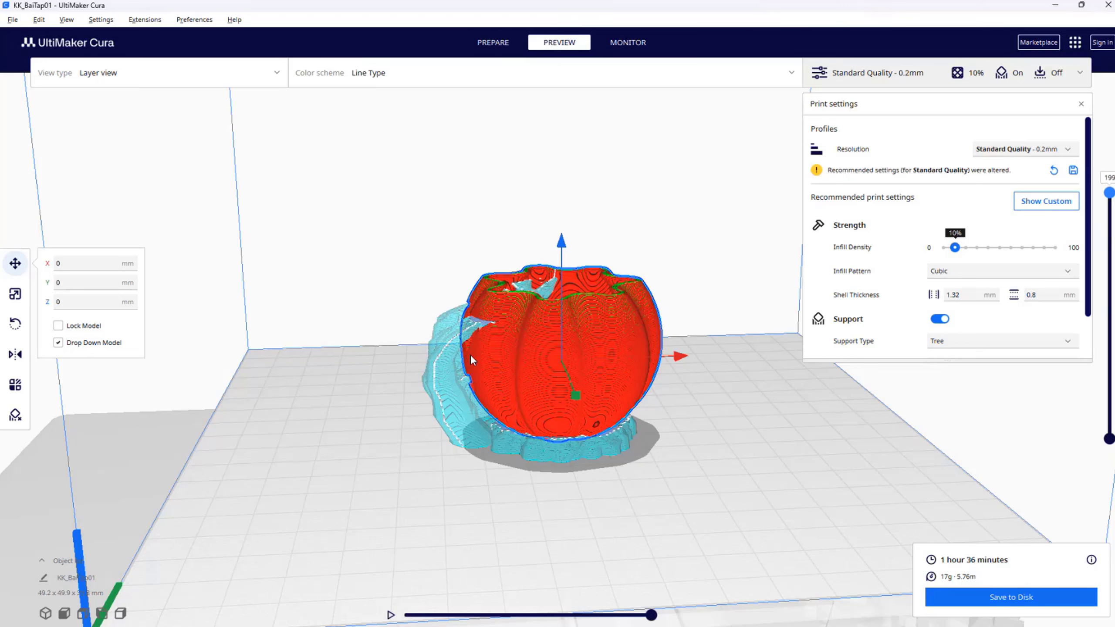
{"action": "left_click", "coordinate": [643, 217]}
{"action": "left_click", "coordinate": [502, 369]}
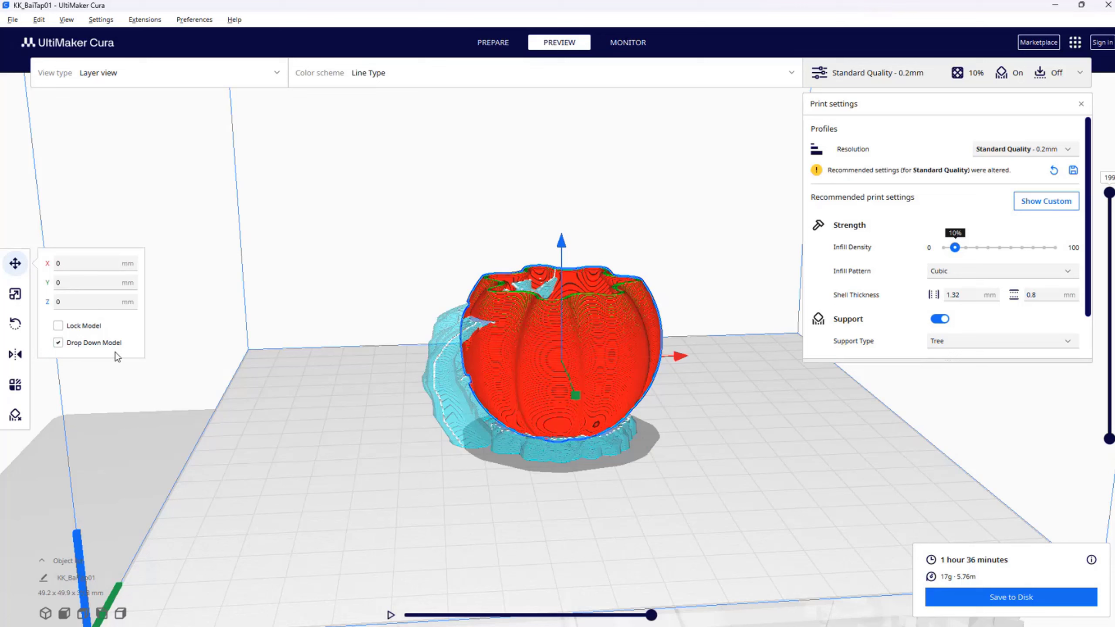
Rotate the pumpkin 90°, re-slice to 1 h 35 min, and inspect its layers
{"action": "left_click", "coordinate": [15, 325]}
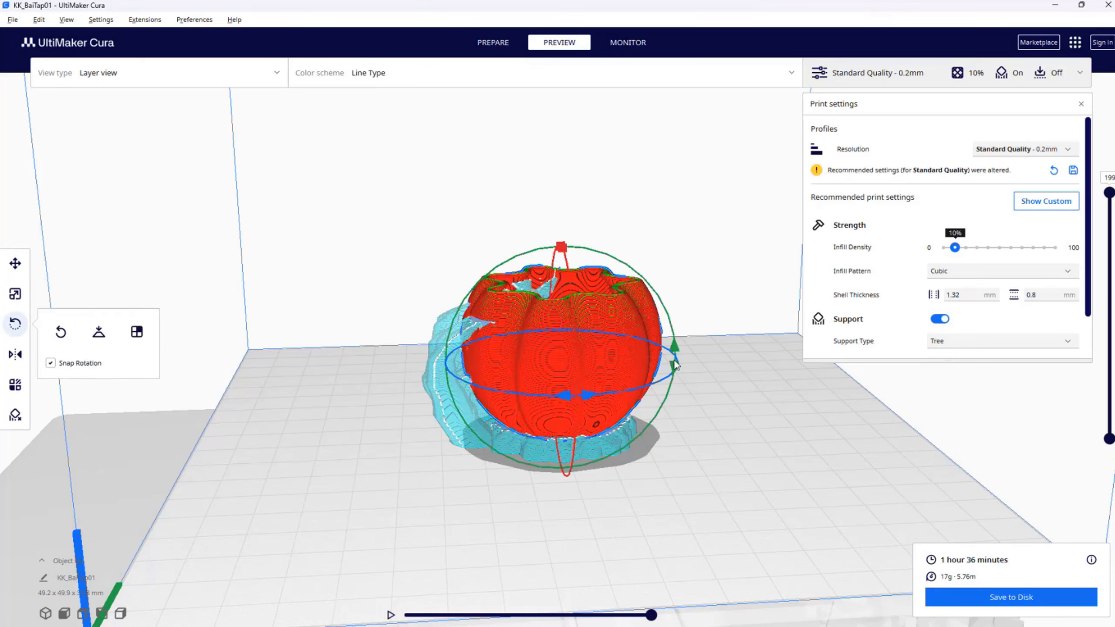
{"action": "left_click", "coordinate": [593, 395]}
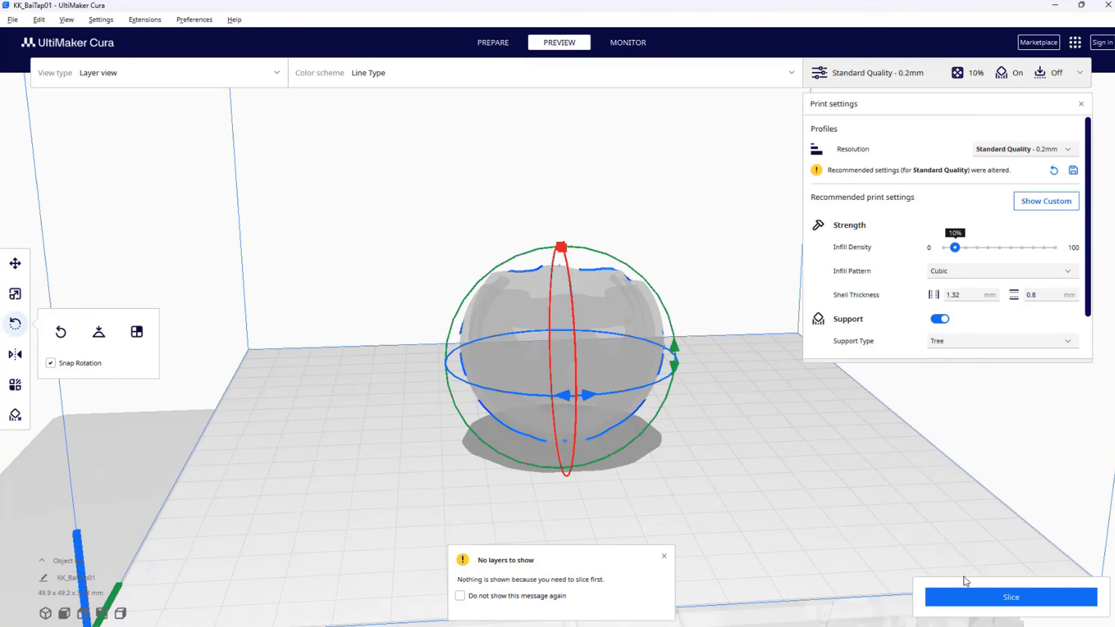
{"action": "left_click", "coordinate": [967, 606]}
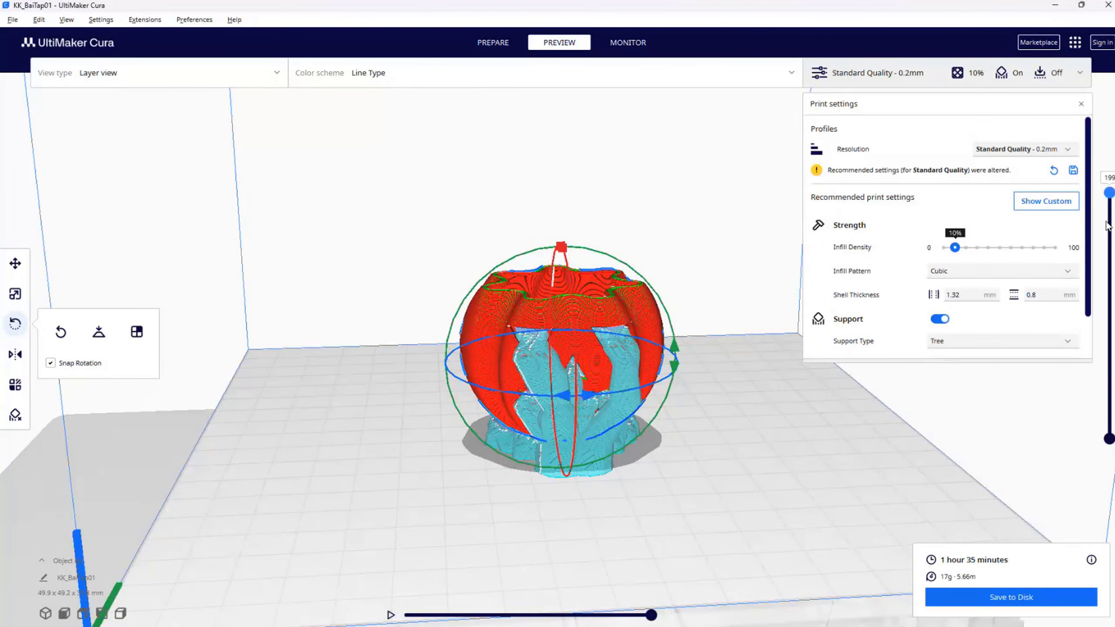
{"action": "left_click_drag", "start_coordinate": [1109, 194], "coordinate": [1106, 393]}
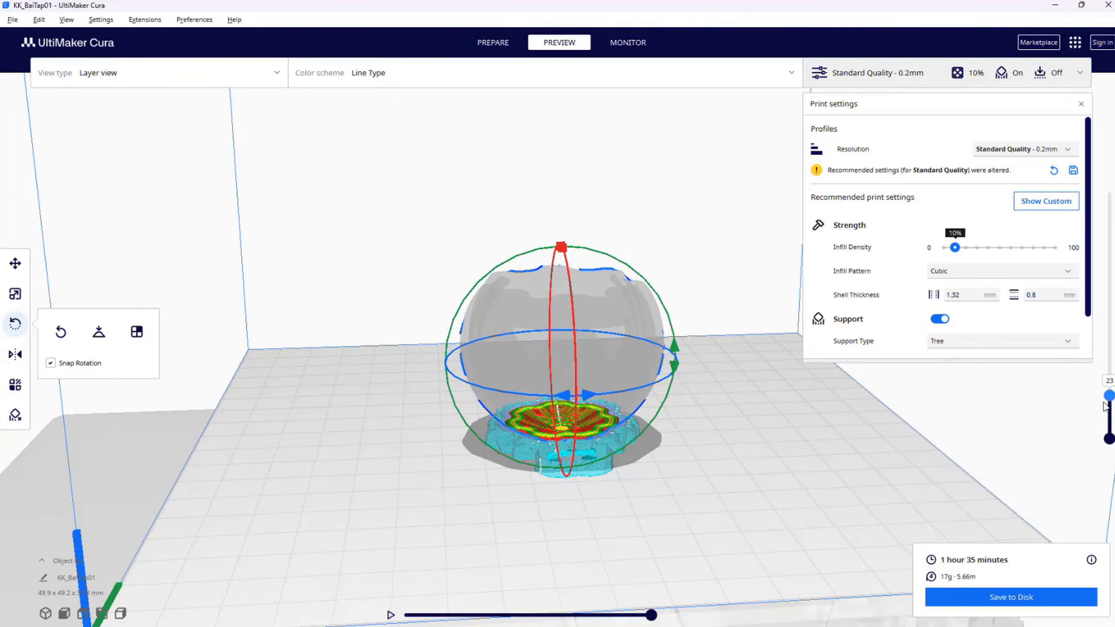
{"action": "left_click_drag", "start_coordinate": [1106, 392], "coordinate": [1110, 289]}
Switch Support Type to Normal, re-slice to 1 h 34 min, and inspect the supports
{"action": "left_click", "coordinate": [1021, 341]}
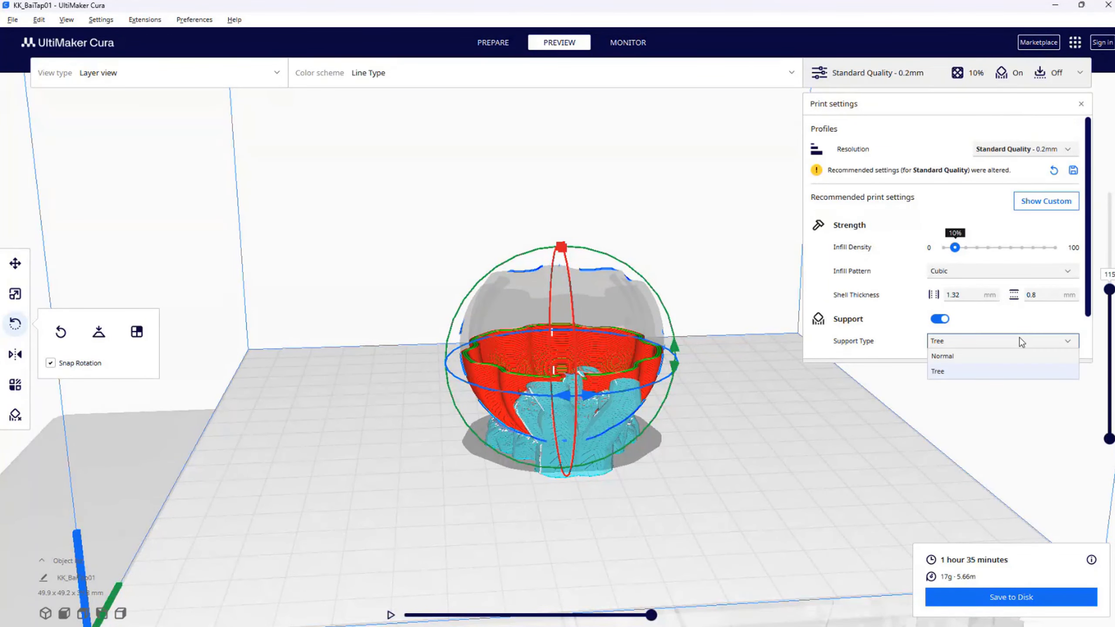
{"action": "left_click", "coordinate": [998, 356]}
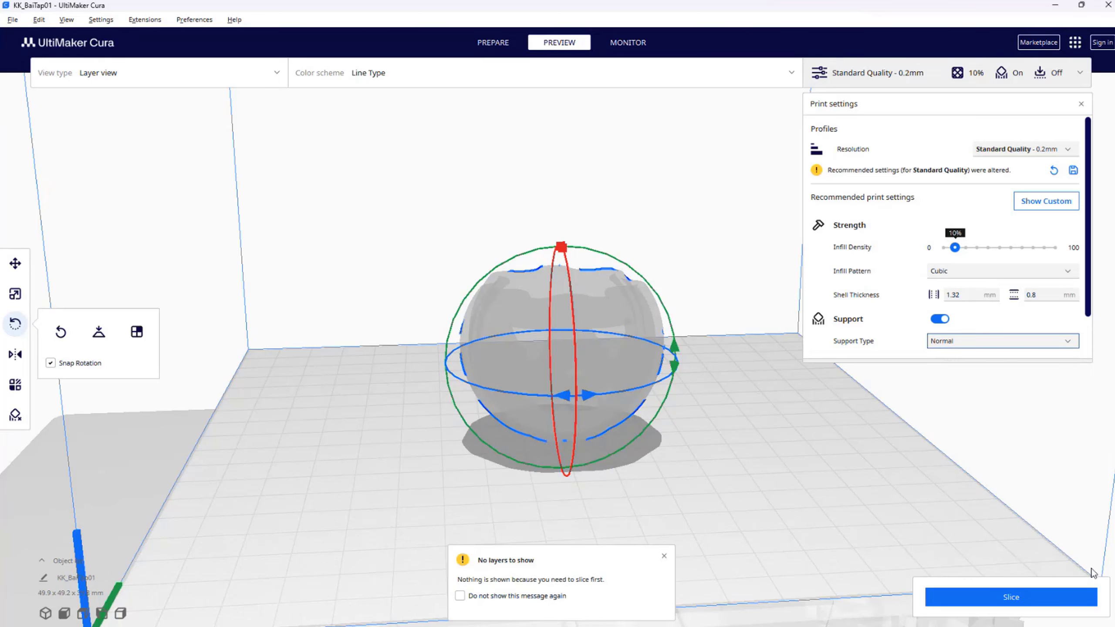
{"action": "left_click", "coordinate": [949, 602]}
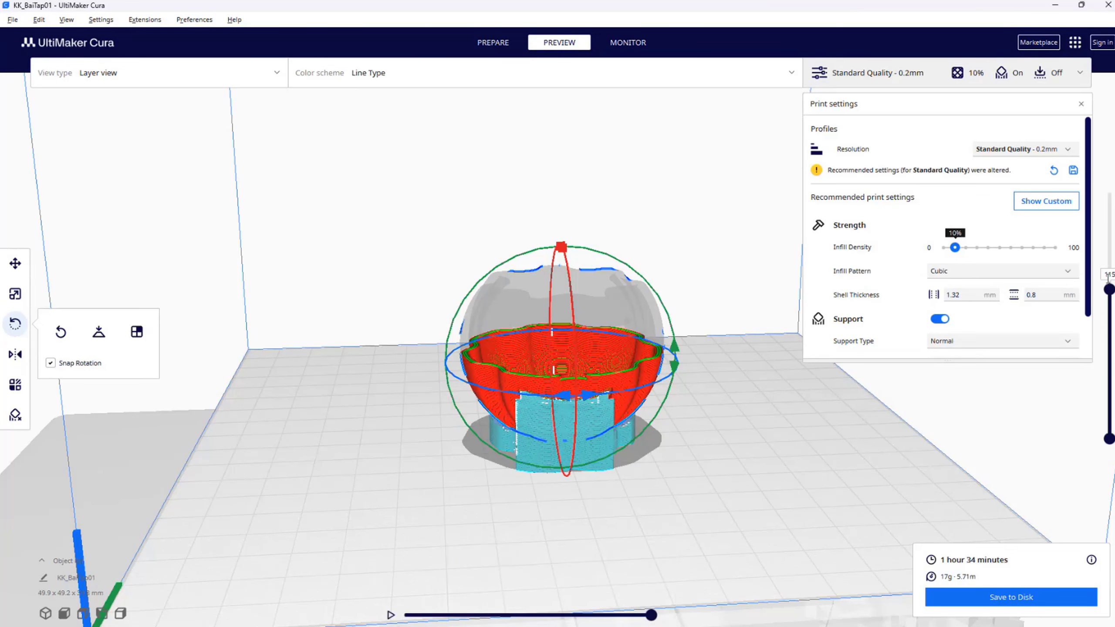
{"action": "mouse_move", "coordinate": [1108, 290]}
{"action": "left_mouse_down"}
{"action": "mouse_move", "coordinate": [1110, 413]}
{"action": "mouse_move", "coordinate": [1110, 300]}
{"action": "left_mouse_up"}
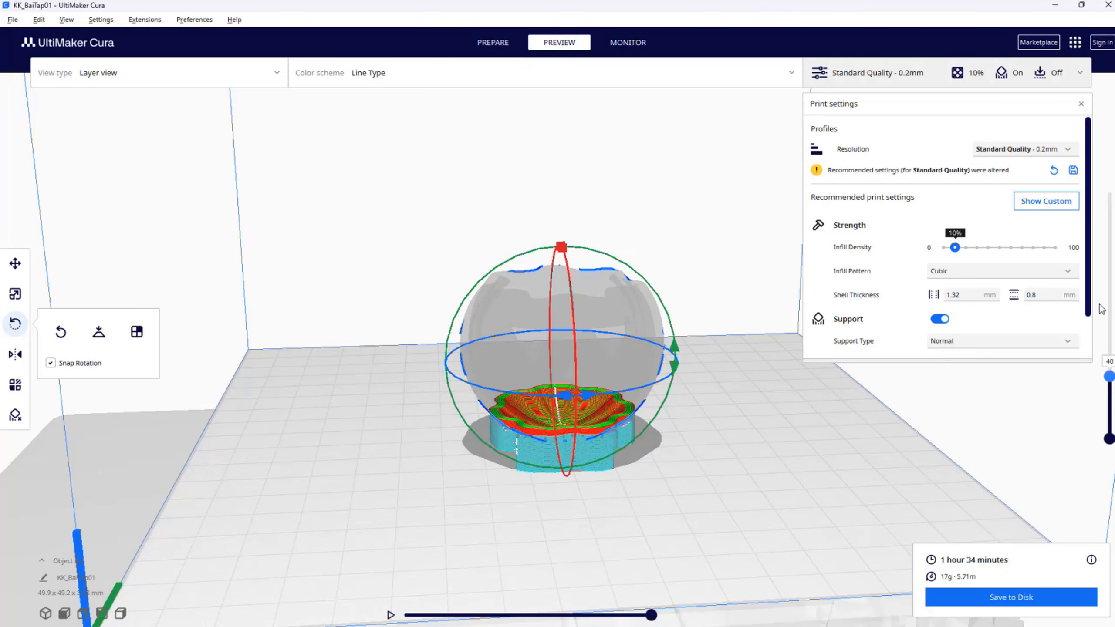
{"action": "left_click_drag", "start_coordinate": [1094, 232], "coordinate": [1098, 193]}
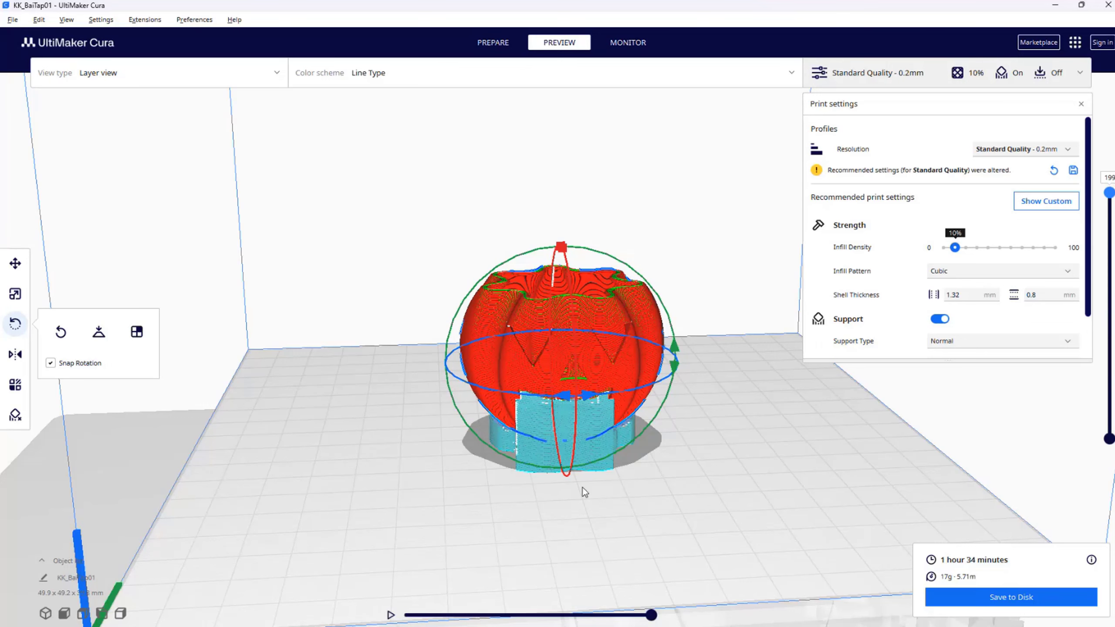
{"action": "right_click_drag", "start_coordinate": [582, 488], "coordinate": [556, 413]}
{"action": "scroll", "coordinate": [554, 408], "scroll_direction": "up", "scroll_amount": 3}
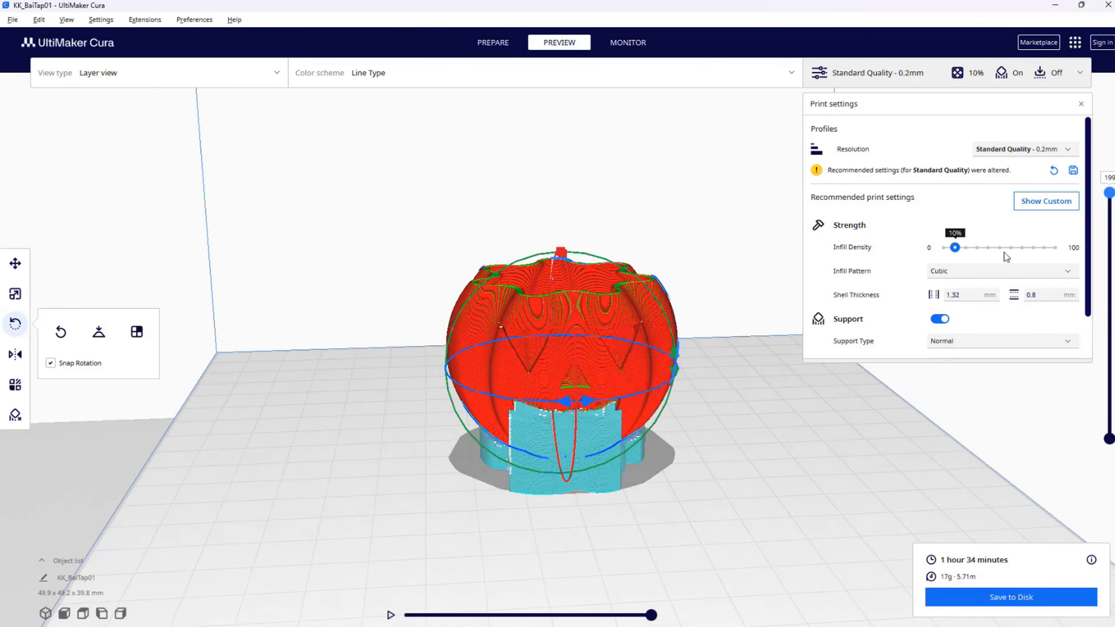